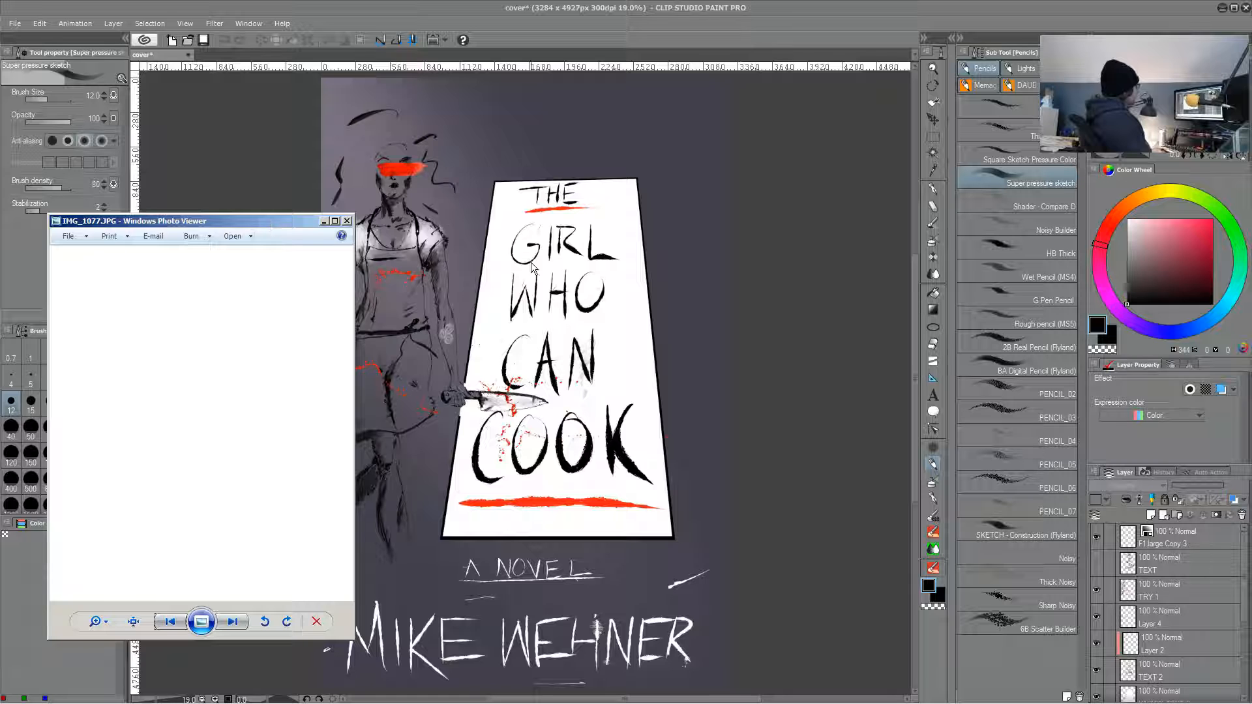
- Browse back through the reference photos of the woman holding a knife in the kitchen, starting from IMG_1077
{"action": "left_click", "coordinate": [397, 178]}
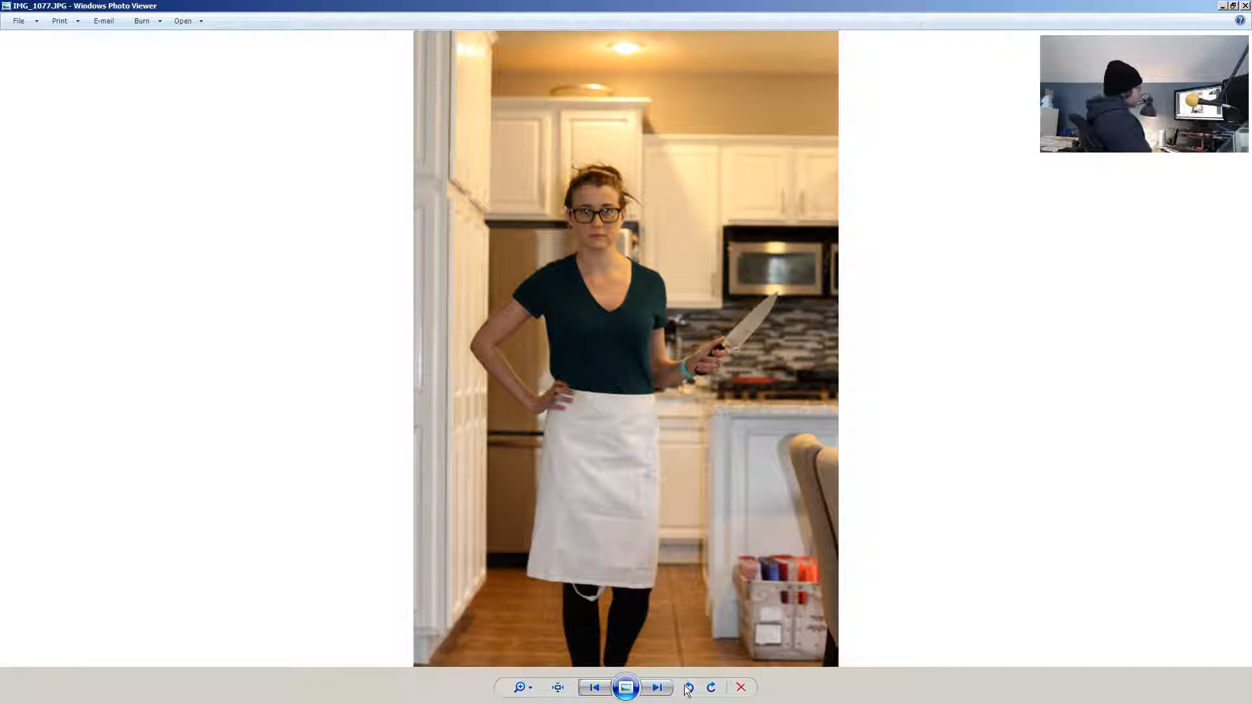
{"action": "left_click", "coordinate": [596, 690]}
{"action": "left_click", "coordinate": [594, 691]}
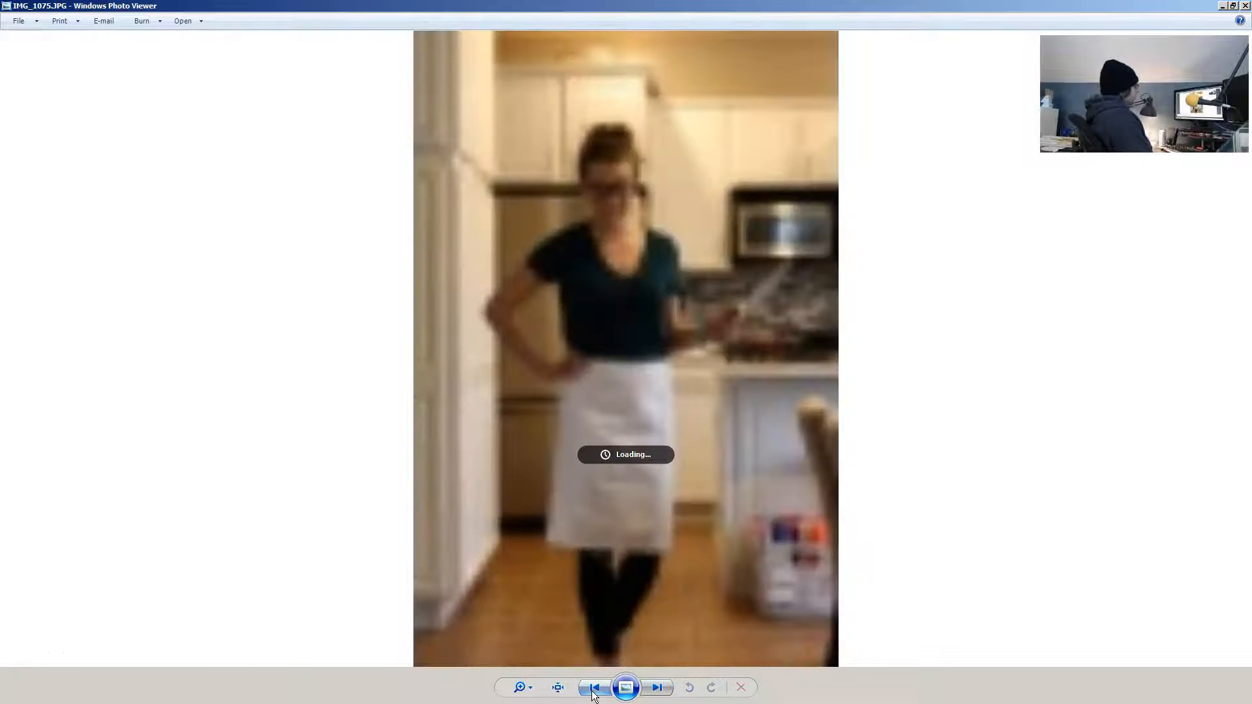
{"action": "left_click", "coordinate": [594, 690]}
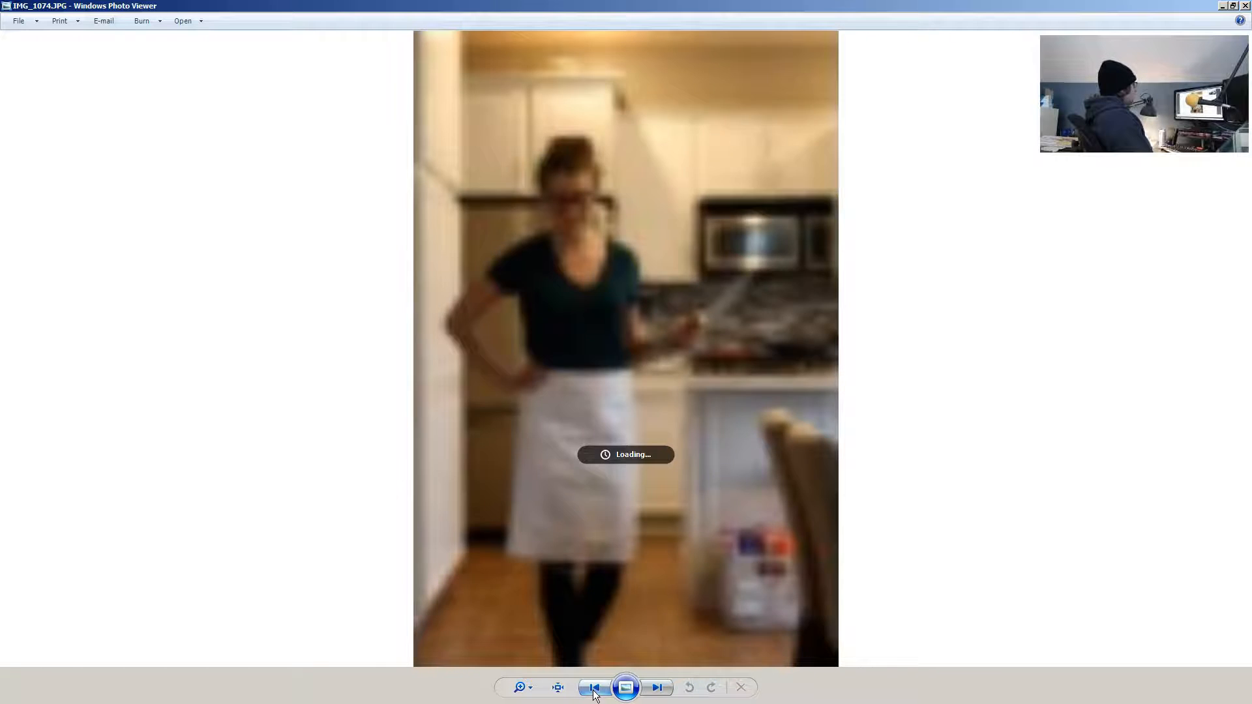
{"action": "left_click", "coordinate": [594, 691]}
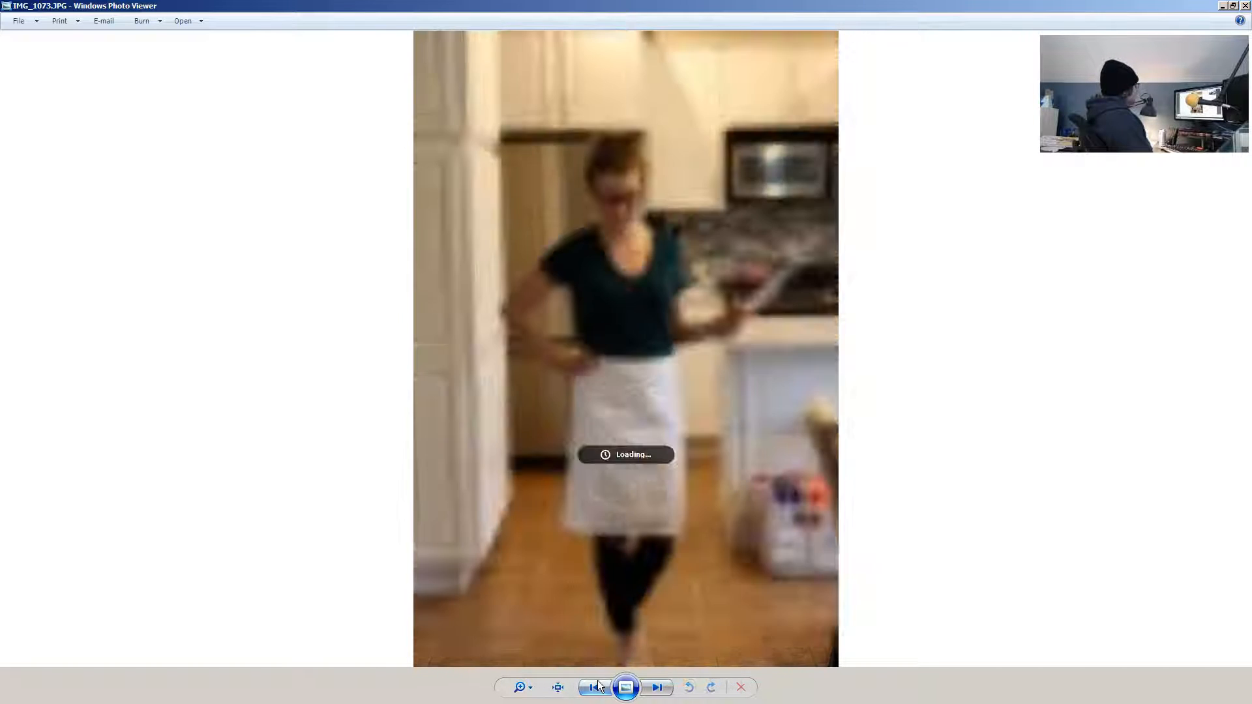
{"action": "left_click", "coordinate": [596, 691]}
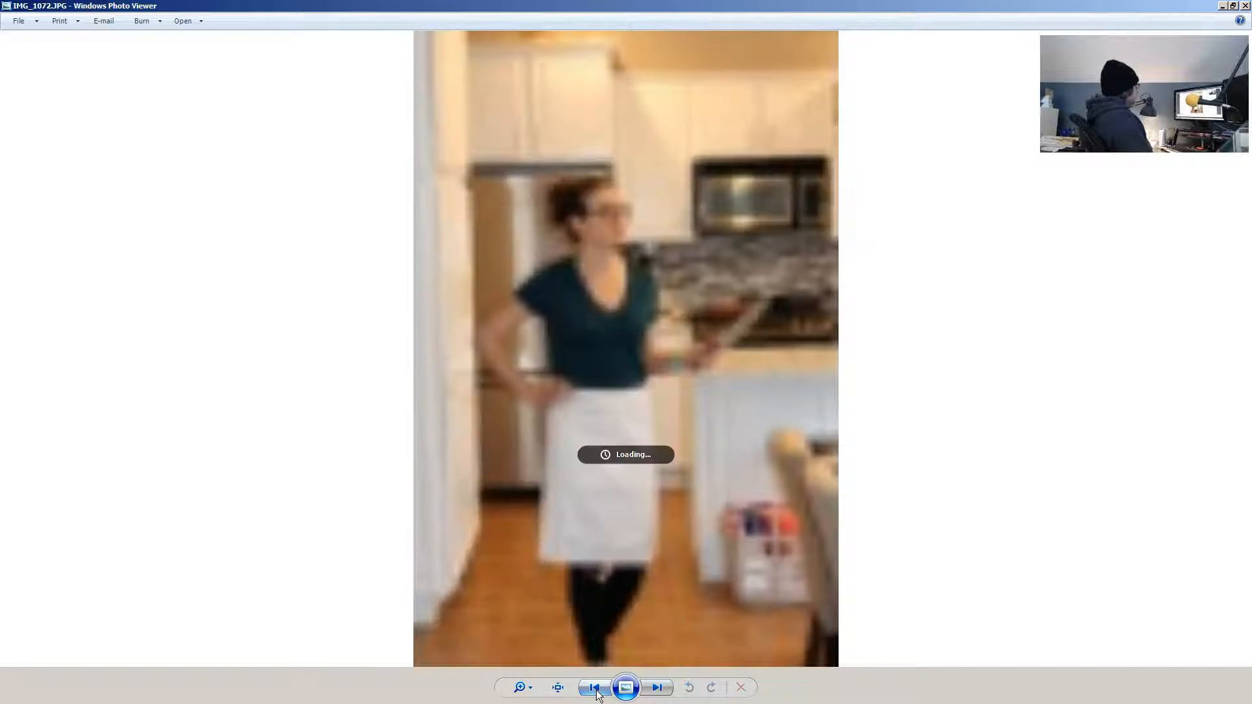
{"action": "left_click", "coordinate": [595, 690]}
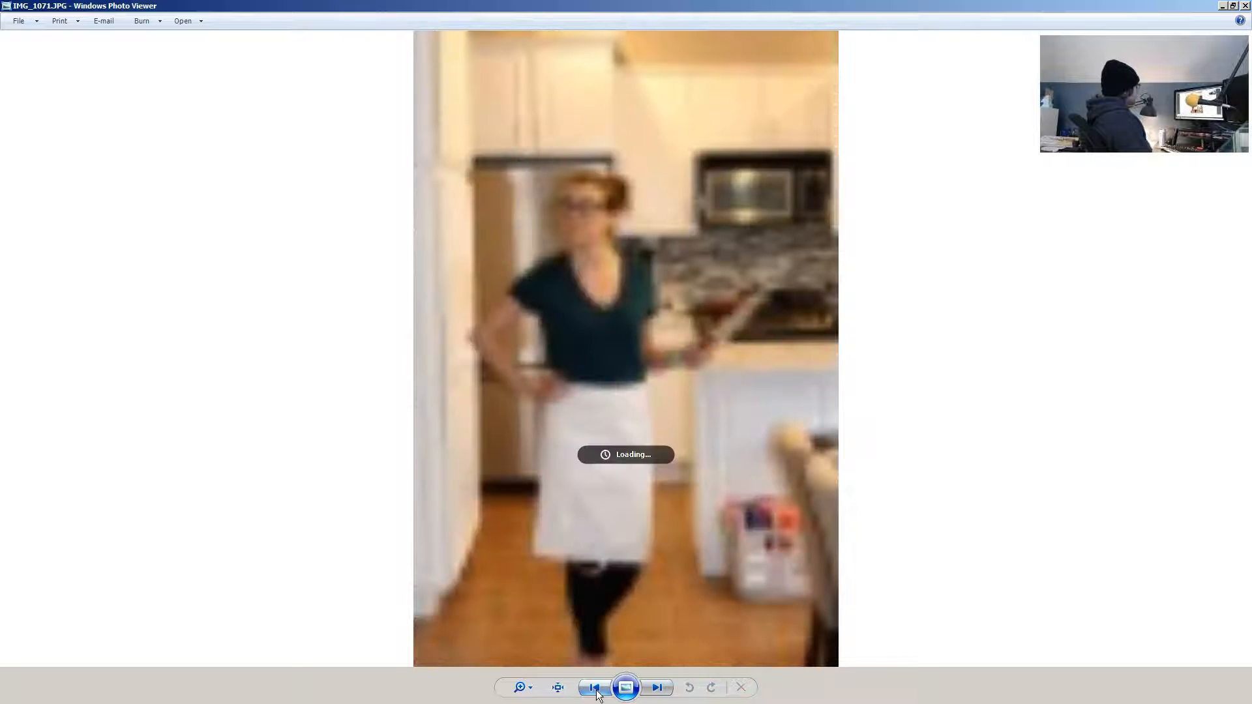
{"action": "left_click", "coordinate": [596, 690]}
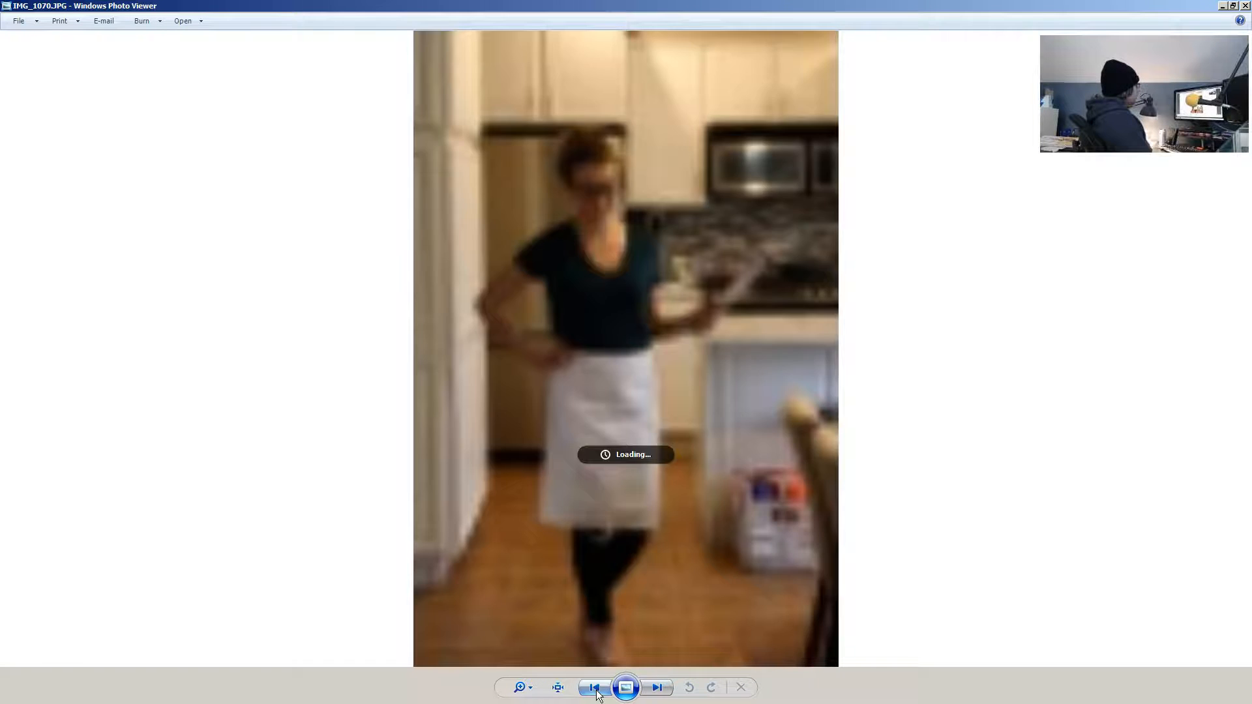
{"action": "left_click", "coordinate": [596, 691]}
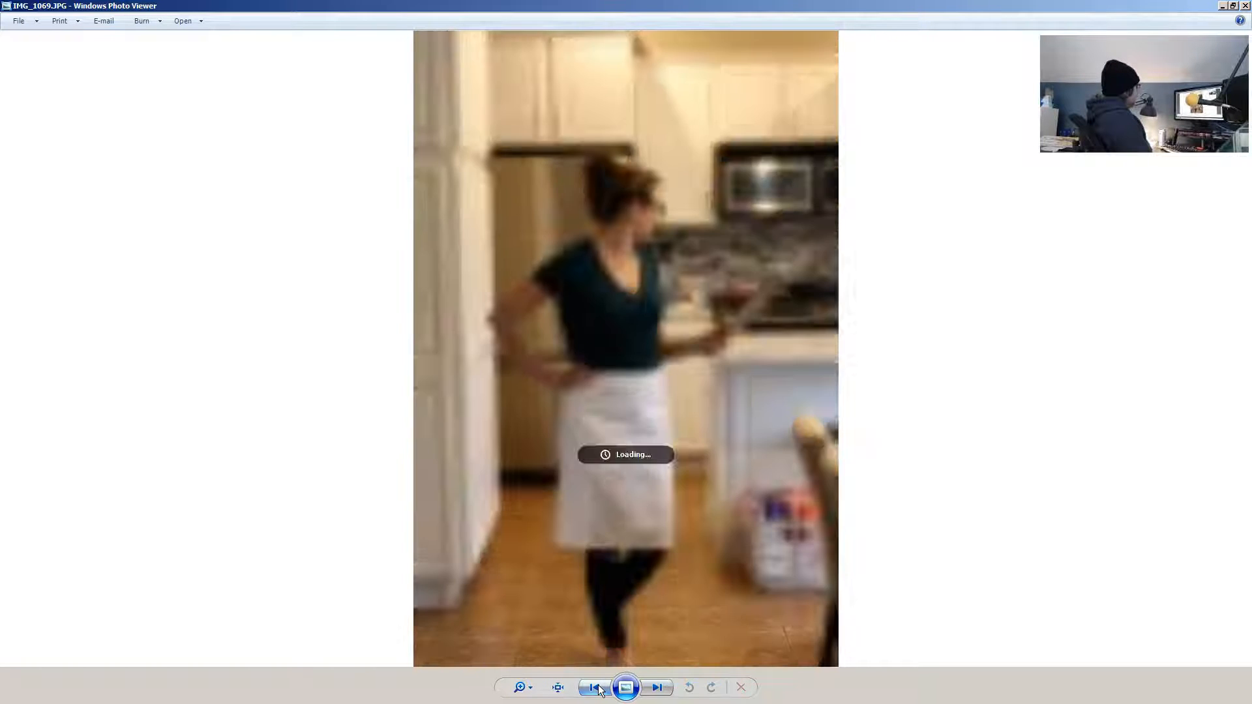
{"action": "left_click", "coordinate": [596, 690]}
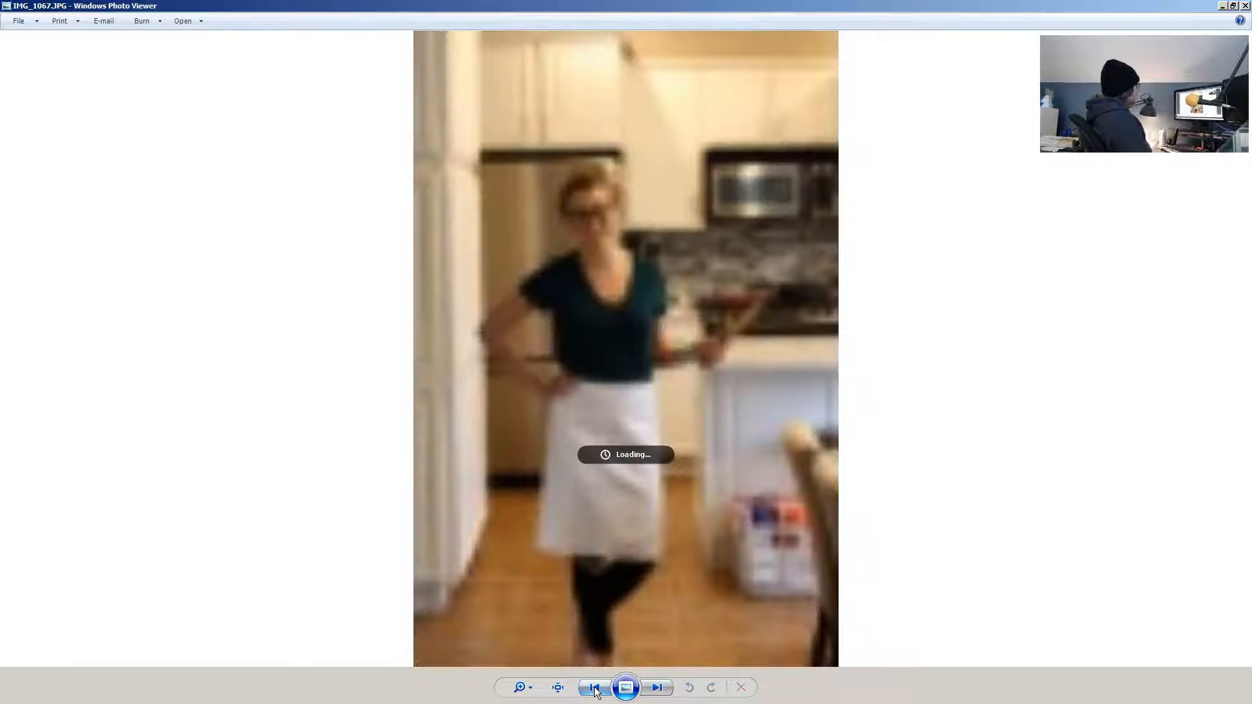
{"action": "left_click", "coordinate": [596, 690]}
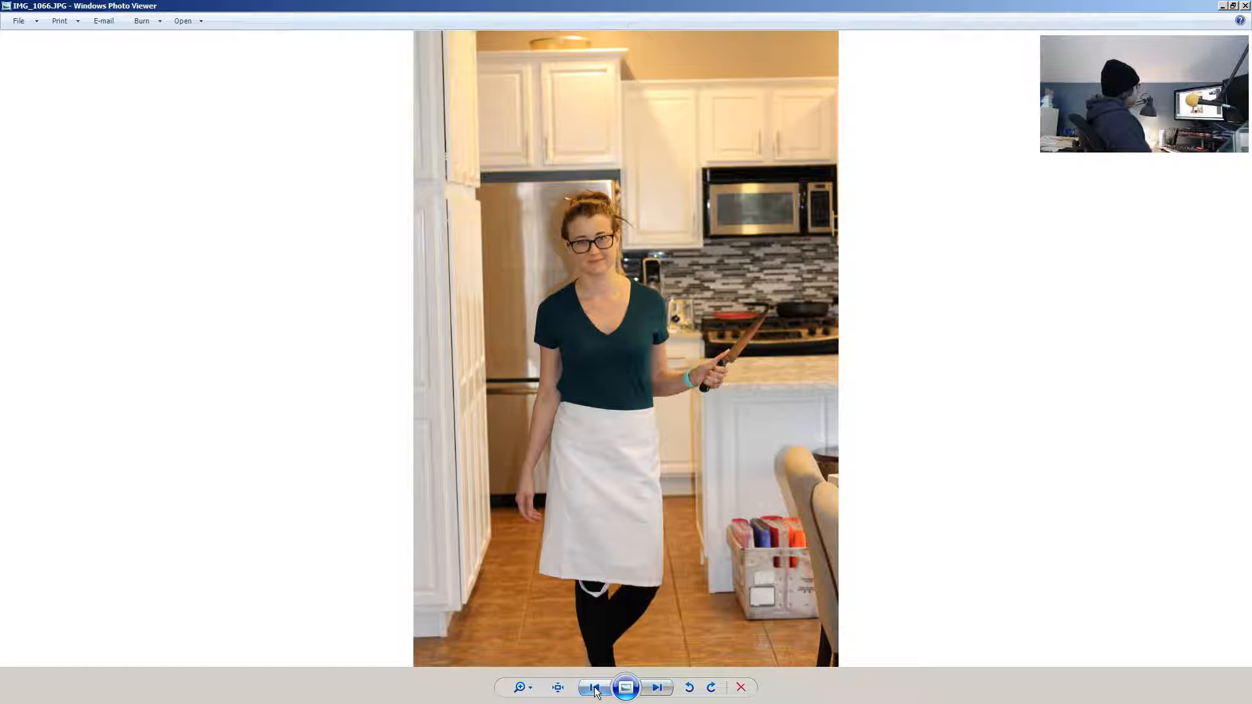
{"action": "left_click", "coordinate": [597, 690]}
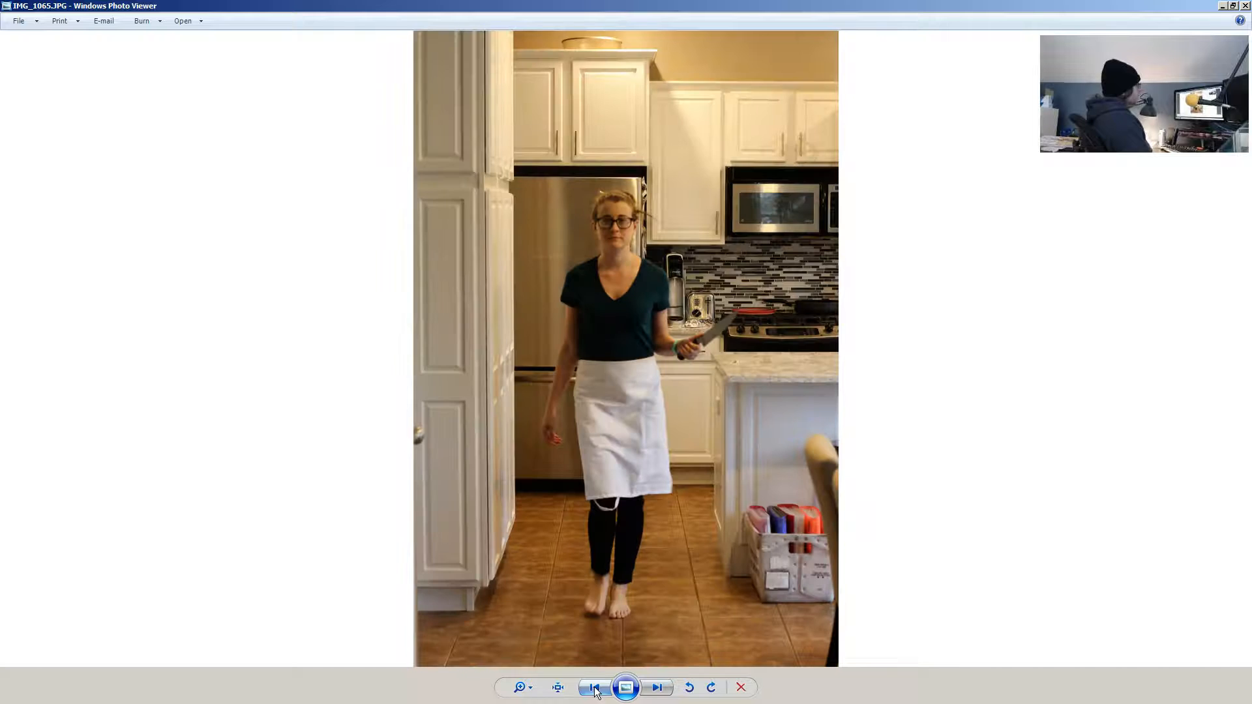
{"action": "left_click", "coordinate": [596, 688]}
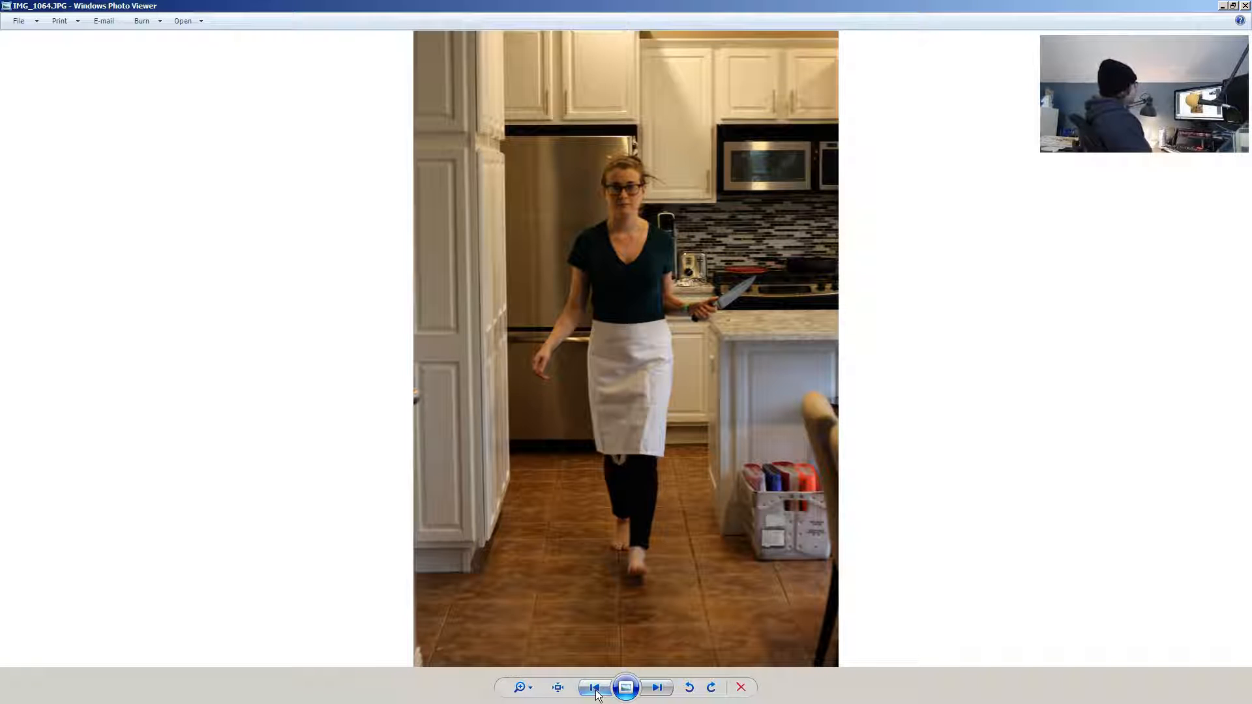
{"action": "left_click", "coordinate": [596, 690]}
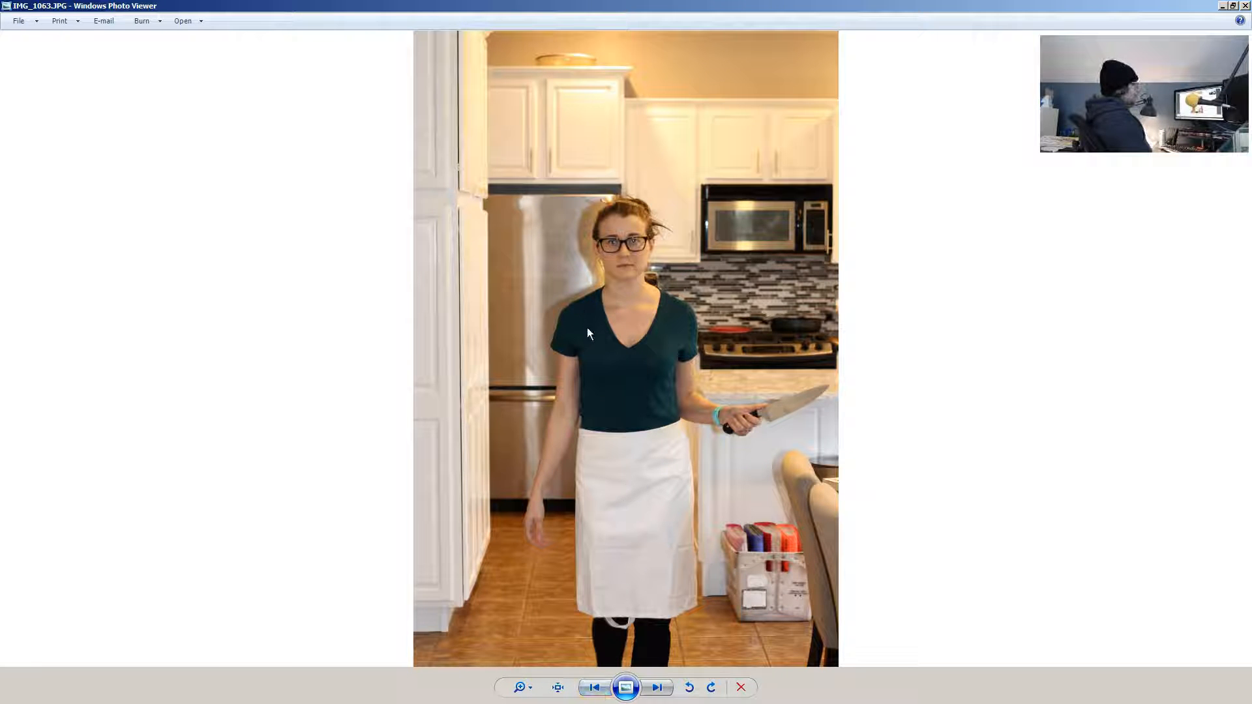
{"action": "left_click", "coordinate": [589, 690]}
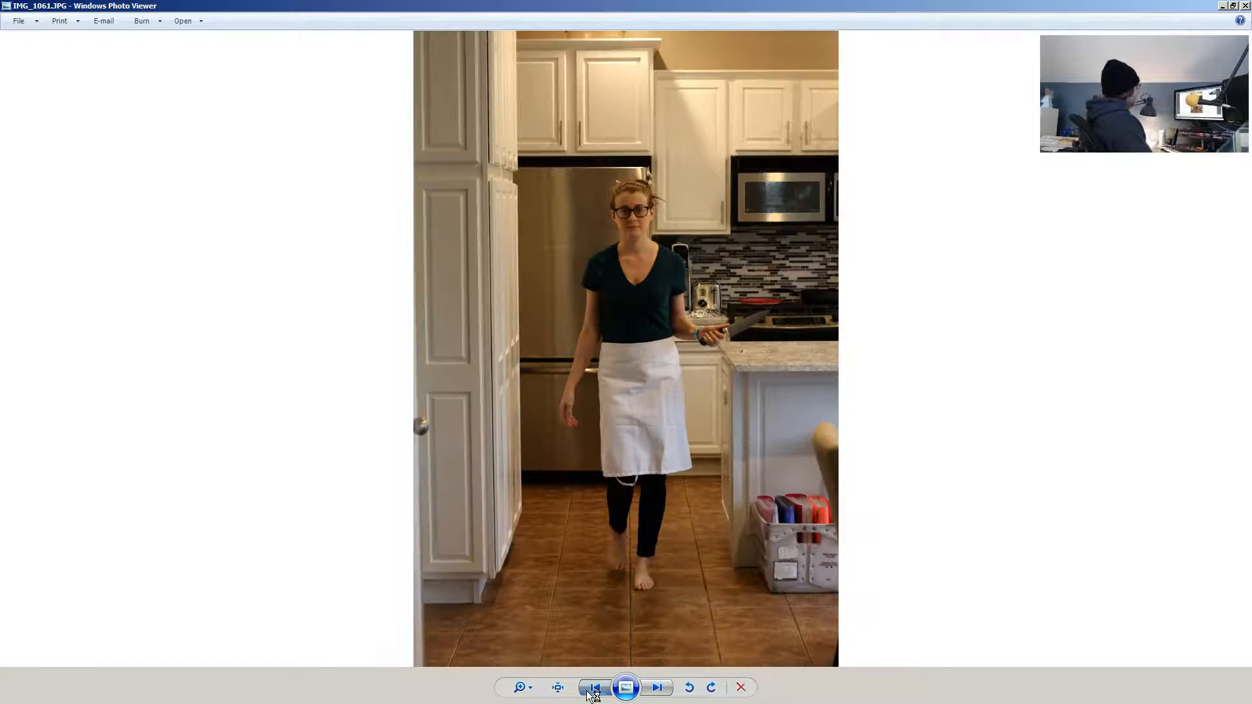
{"action": "left_click", "coordinate": [590, 693]}
{"action": "left_click", "coordinate": [589, 694]}
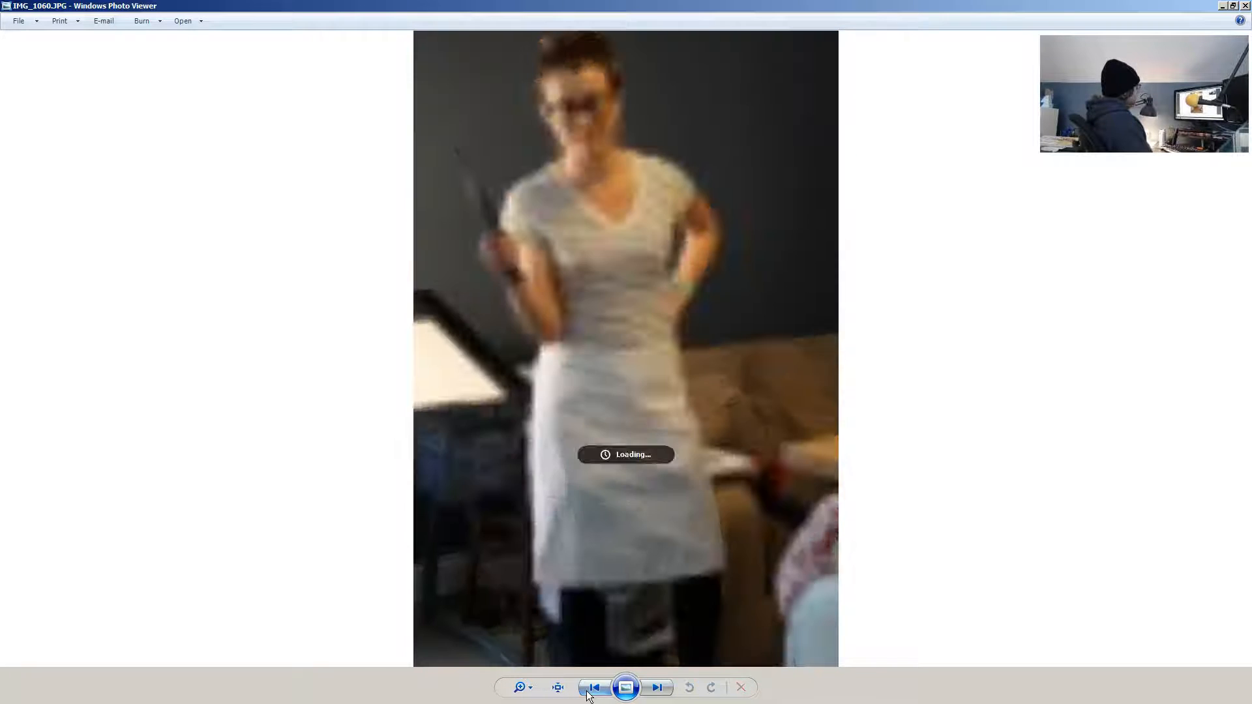
- Compare the striped-shirt knife photos, going back as far as IMG_1053
{"action": "left_click", "coordinate": [590, 692]}
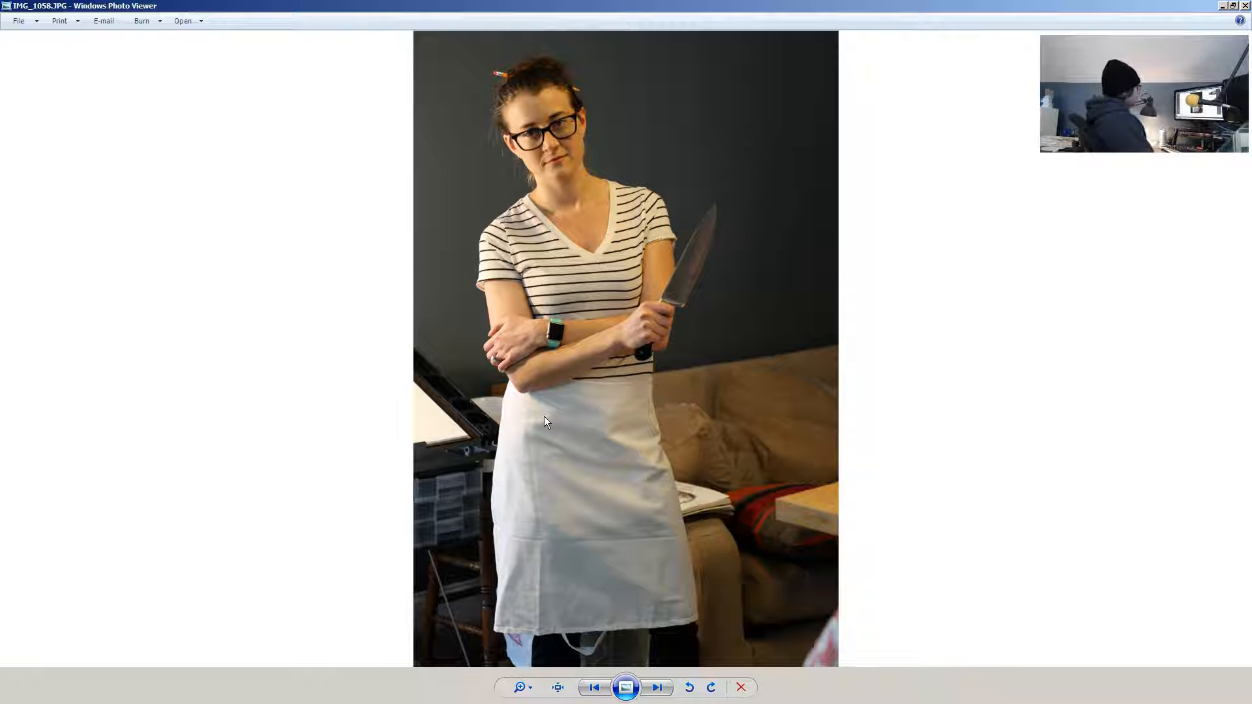
{"action": "left_click", "coordinate": [657, 688]}
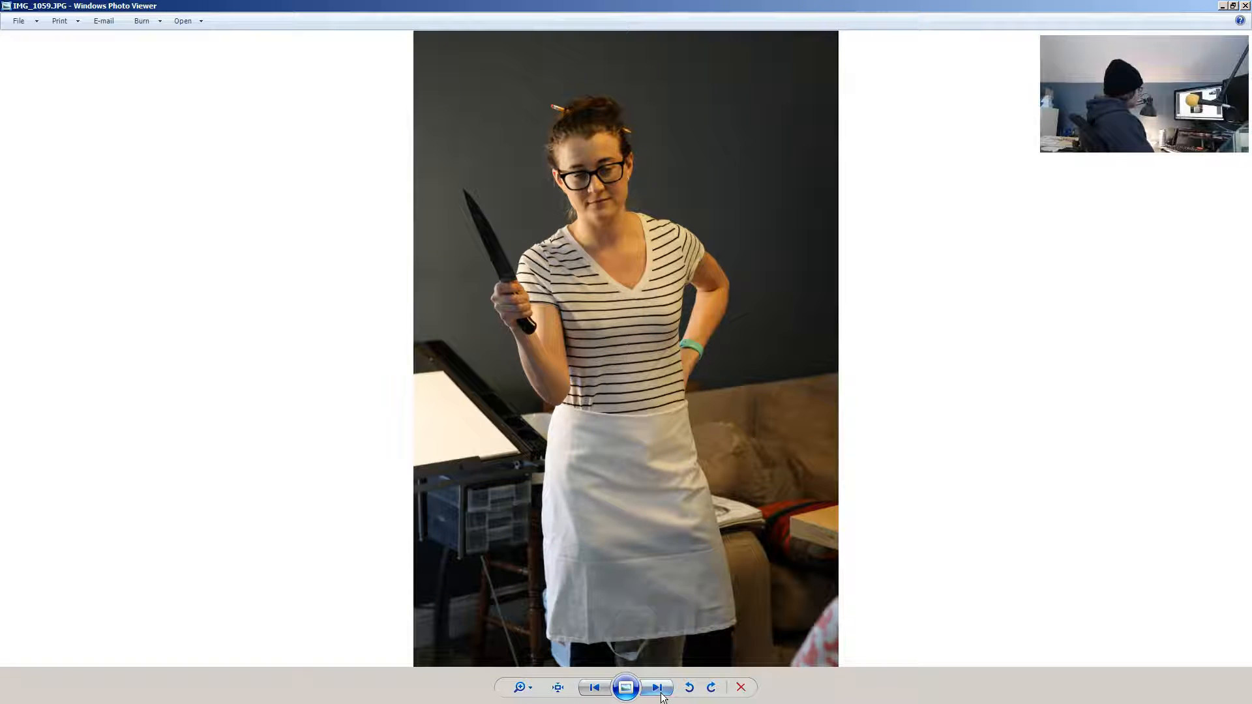
{"action": "left_click", "coordinate": [594, 689]}
{"action": "left_click", "coordinate": [593, 691]}
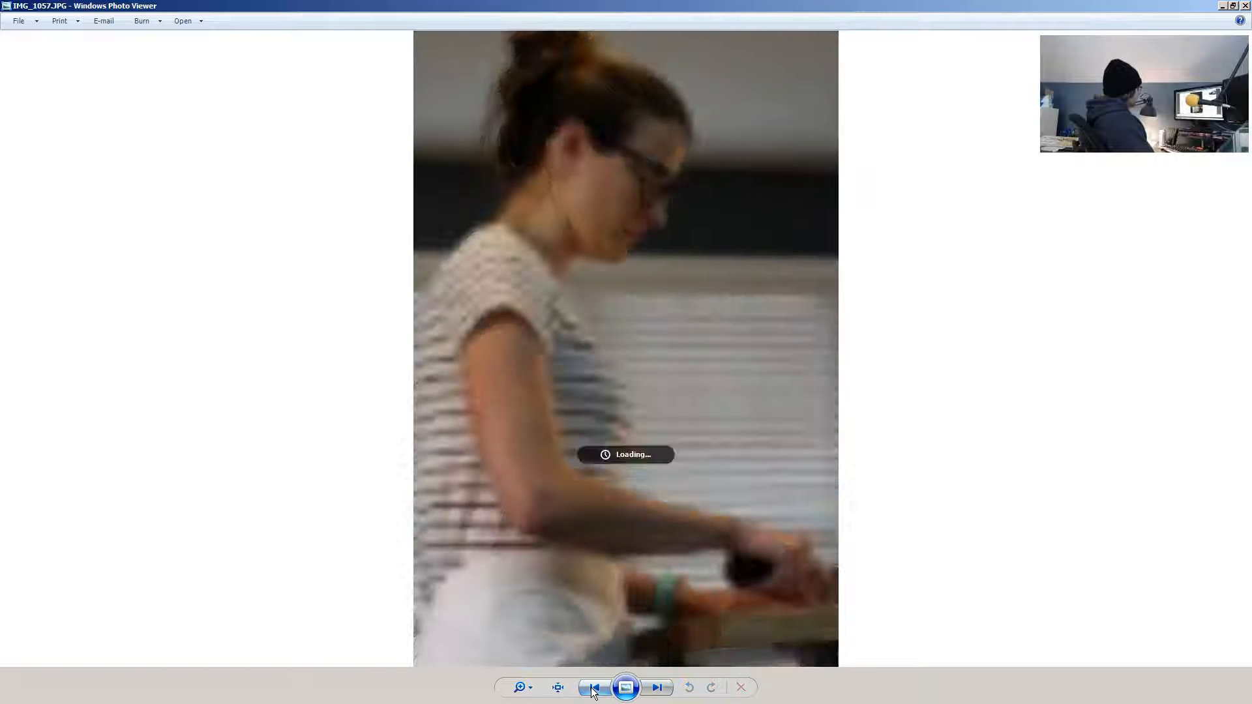
{"action": "left_click", "coordinate": [593, 691]}
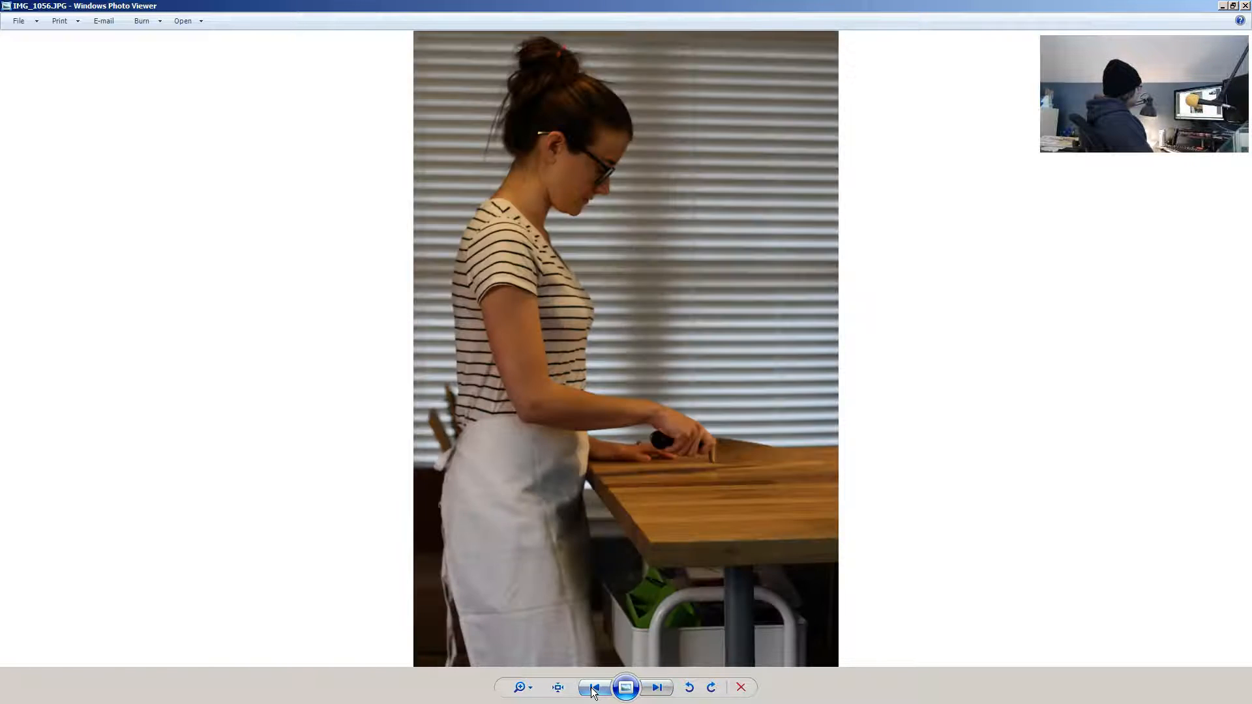
{"action": "left_click", "coordinate": [593, 690]}
{"action": "left_click", "coordinate": [593, 690]}
{"action": "left_click", "coordinate": [593, 690]}
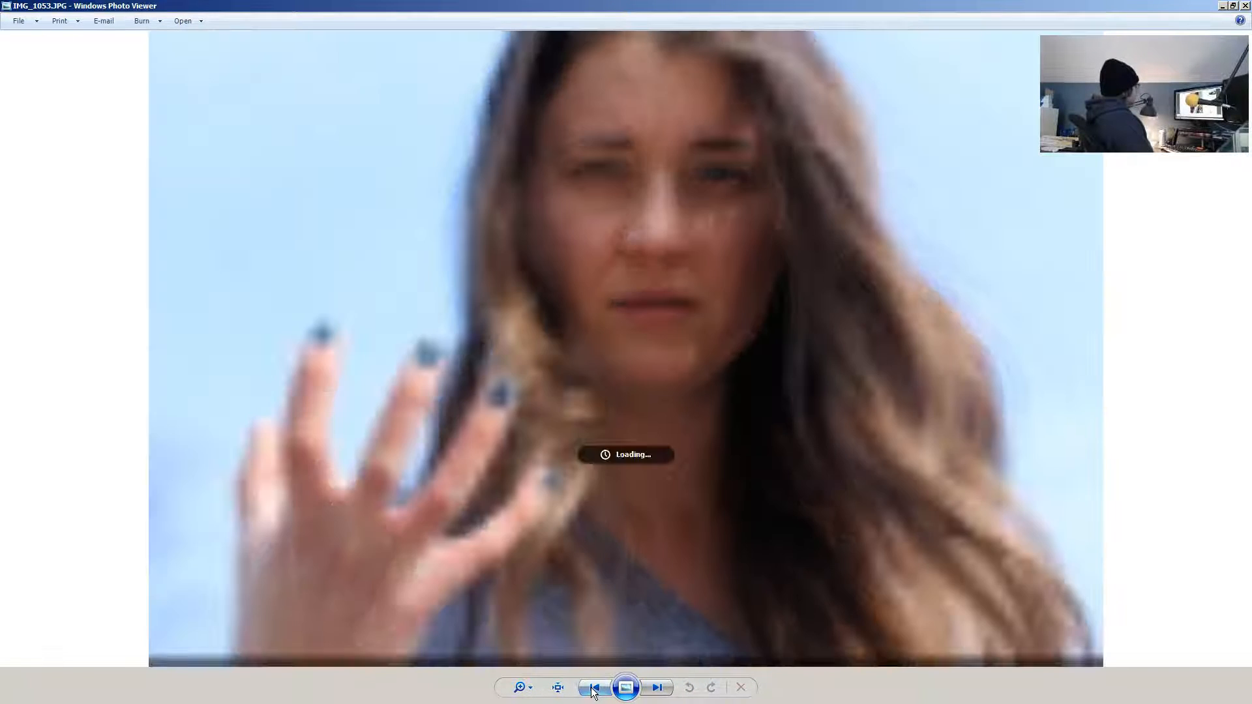
{"action": "left_click", "coordinate": [659, 690]}
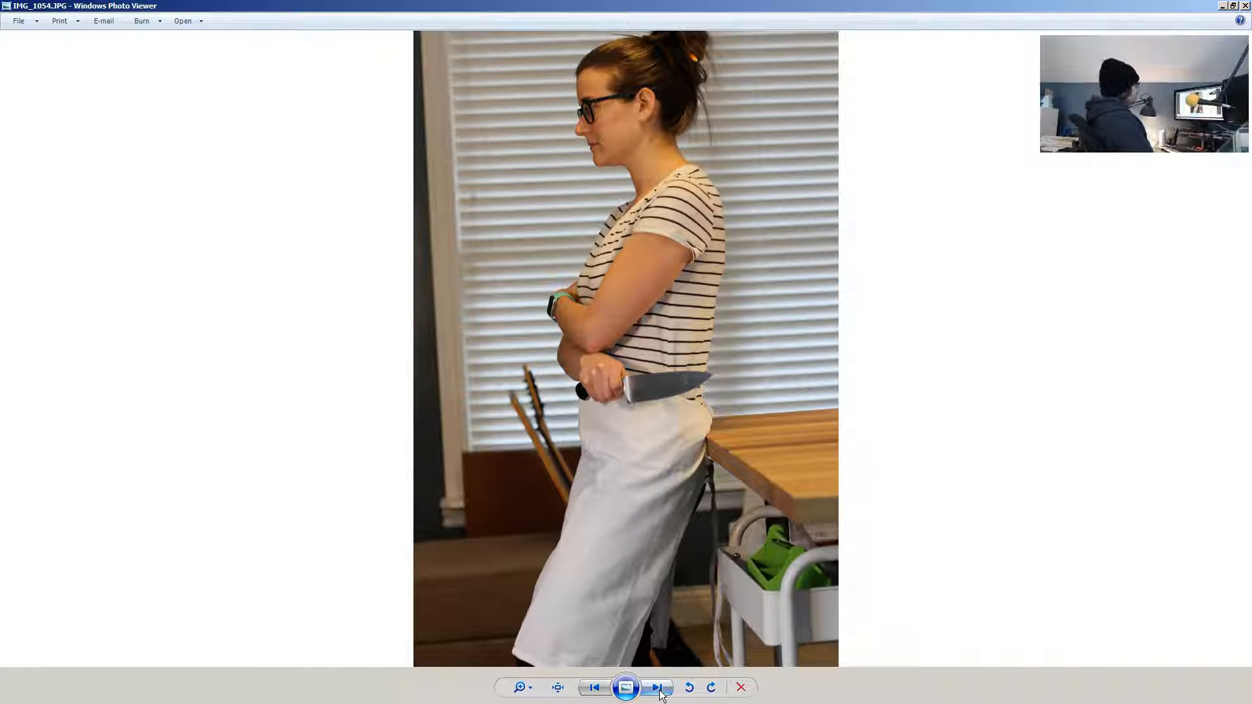
{"action": "left_click", "coordinate": [597, 687]}
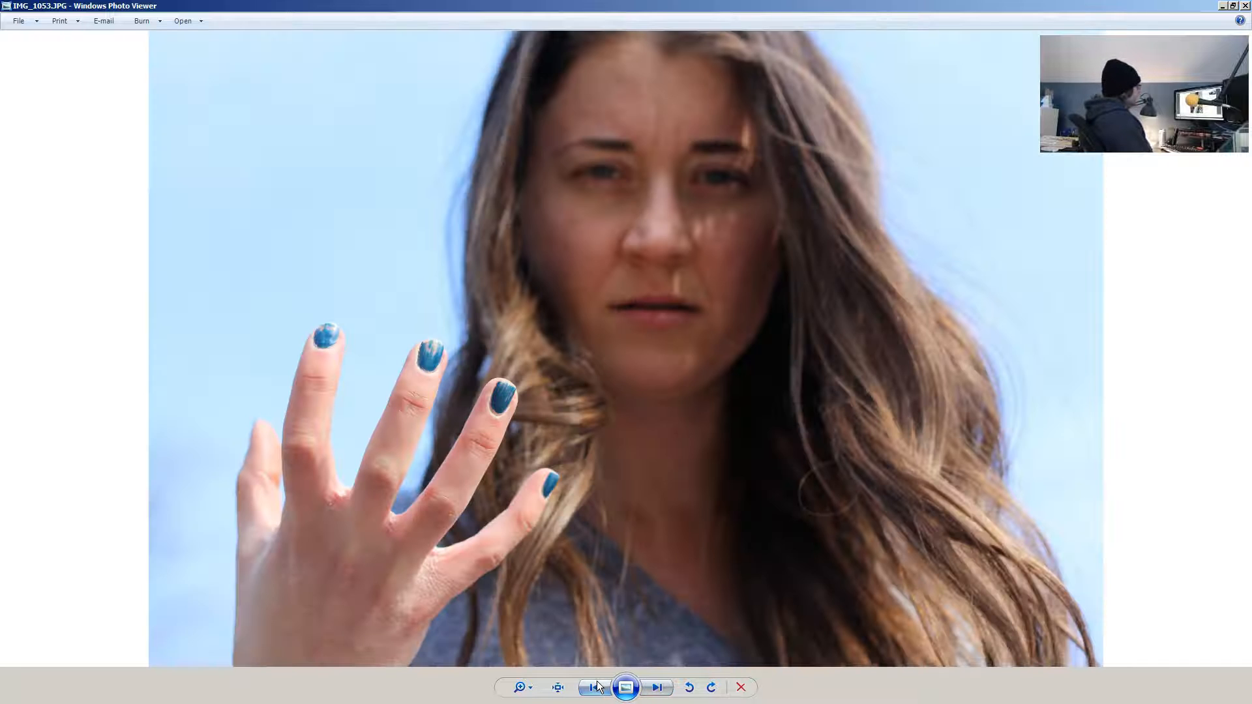
- Page forward from IMG_1053 through the striped-shirt poses to the crossed-arms photo IMG_1058
{"action": "left_click", "coordinate": [652, 694]}
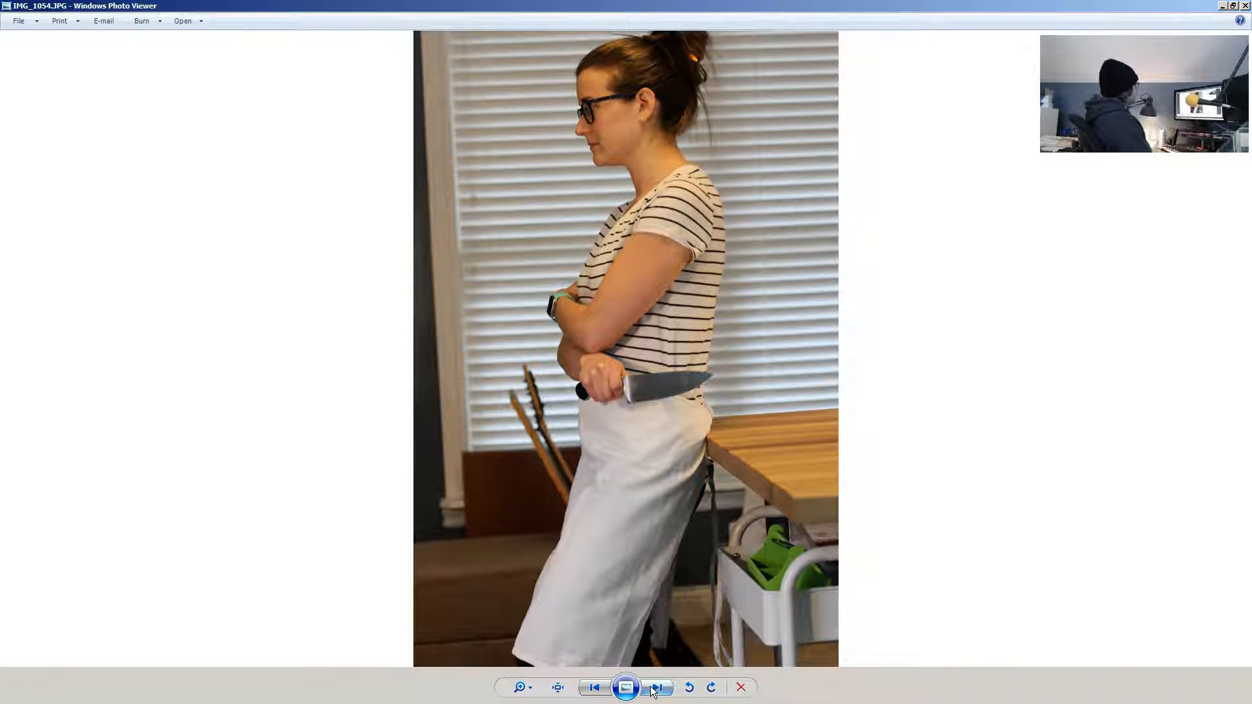
{"action": "left_click", "coordinate": [658, 689]}
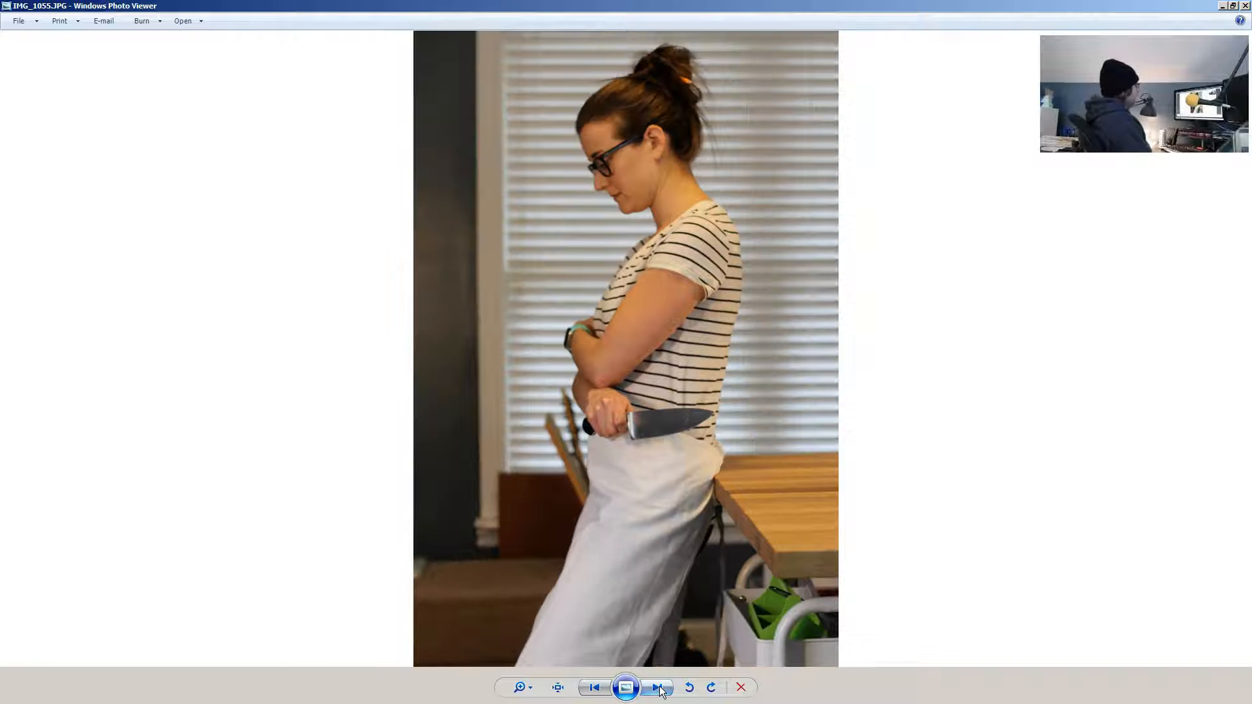
{"action": "left_click", "coordinate": [659, 689]}
{"action": "left_click", "coordinate": [659, 689]}
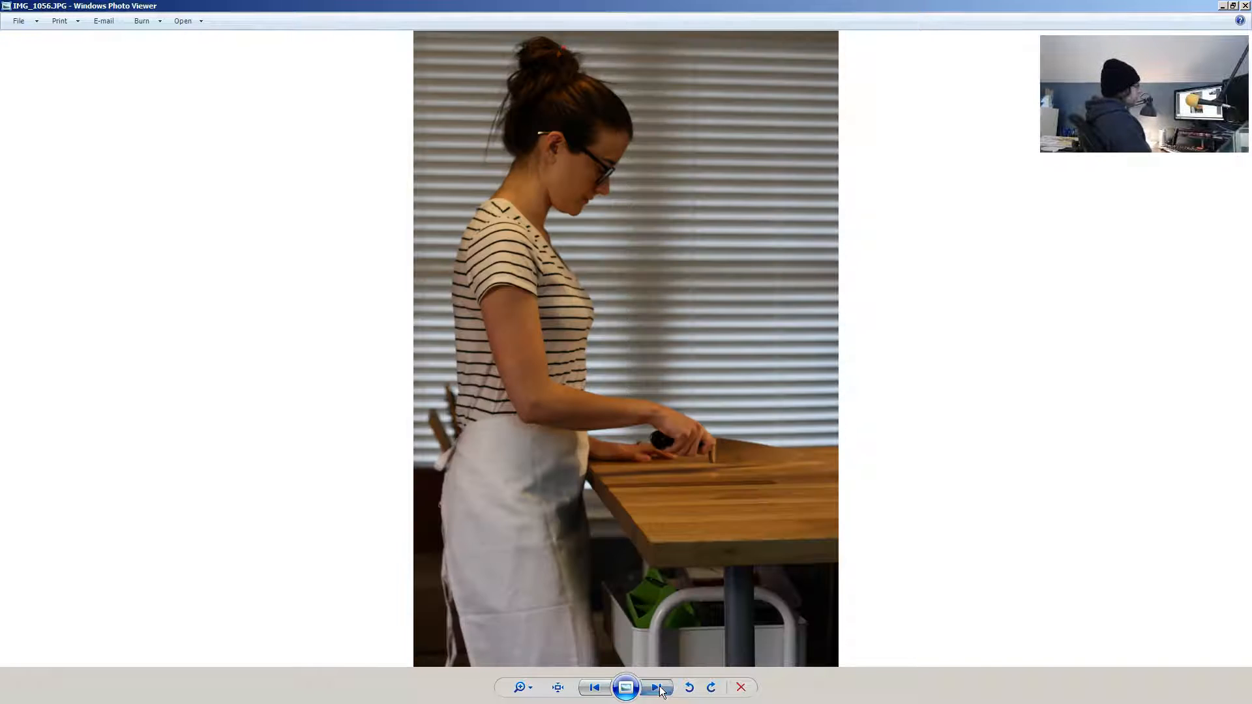
{"action": "left_click", "coordinate": [659, 689]}
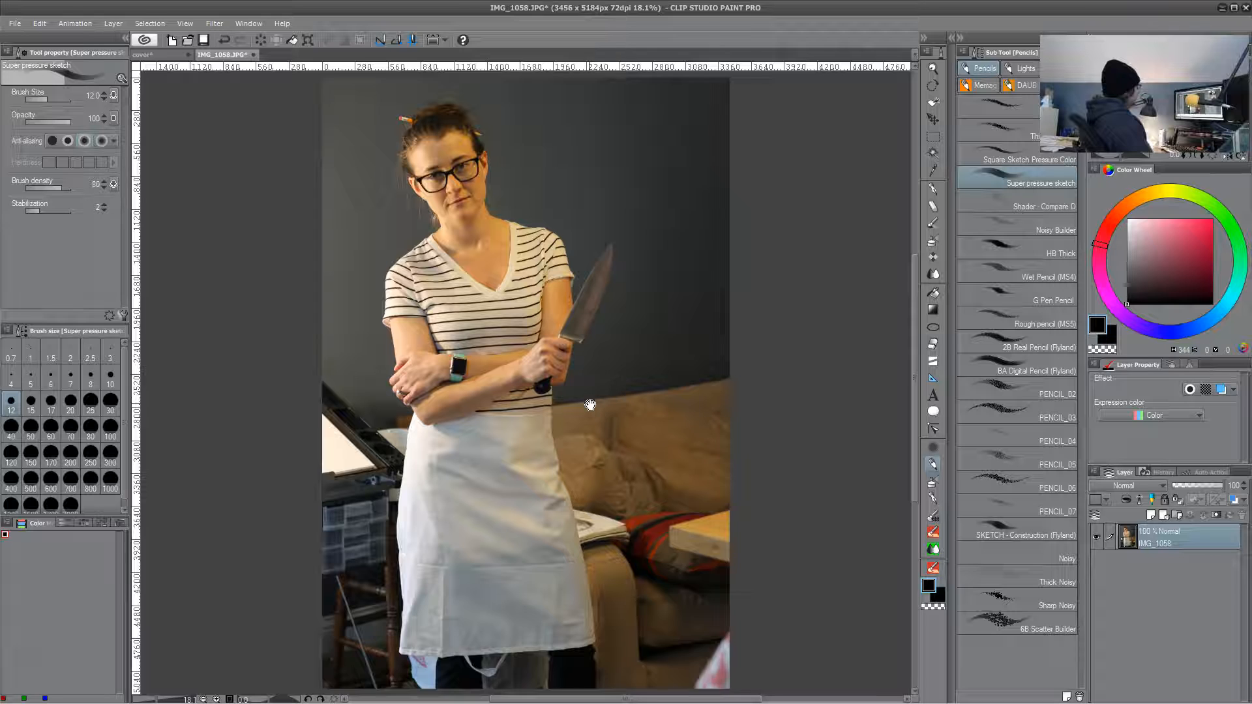
- Auto select the background around the woman in IMG_1058, covering the dark wall, the sofa and the furniture on both sides
{"action": "left_click_drag", "start_coordinate": [591, 403], "coordinate": [600, 405]}
{"action": "key", "text": "w"}
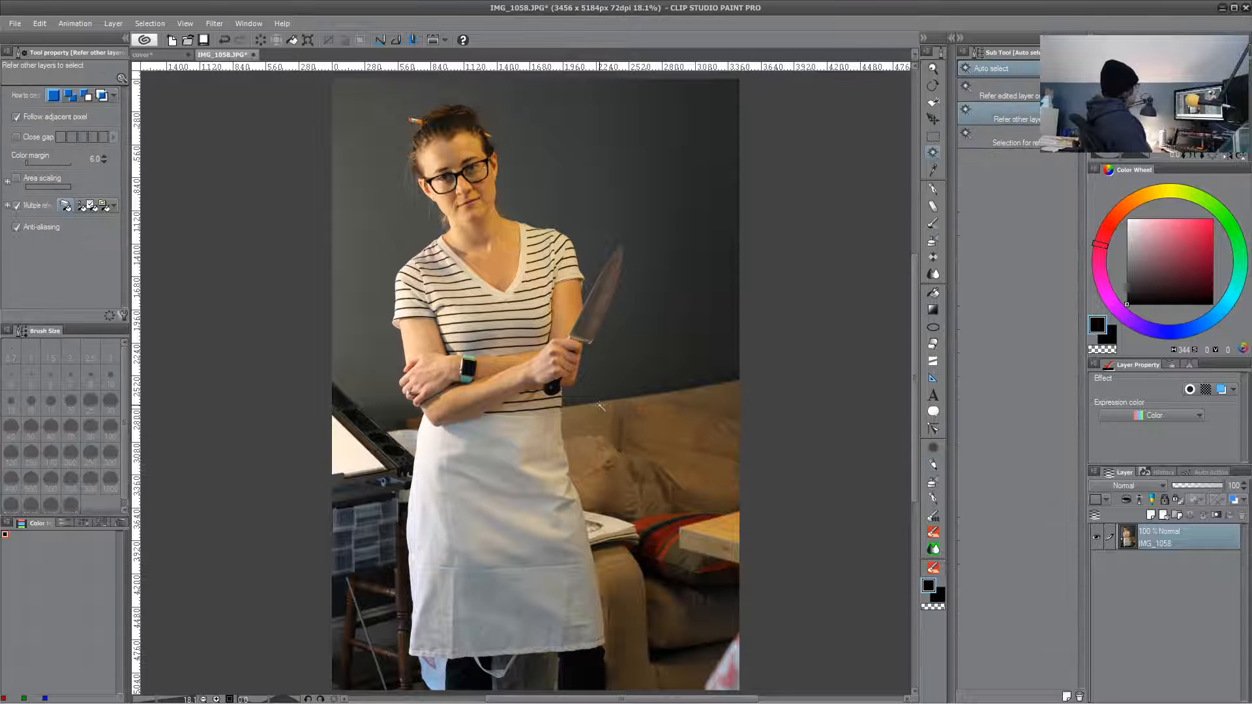
{"action": "left_click", "coordinate": [672, 313]}
{"action": "left_click", "coordinate": [603, 250]}
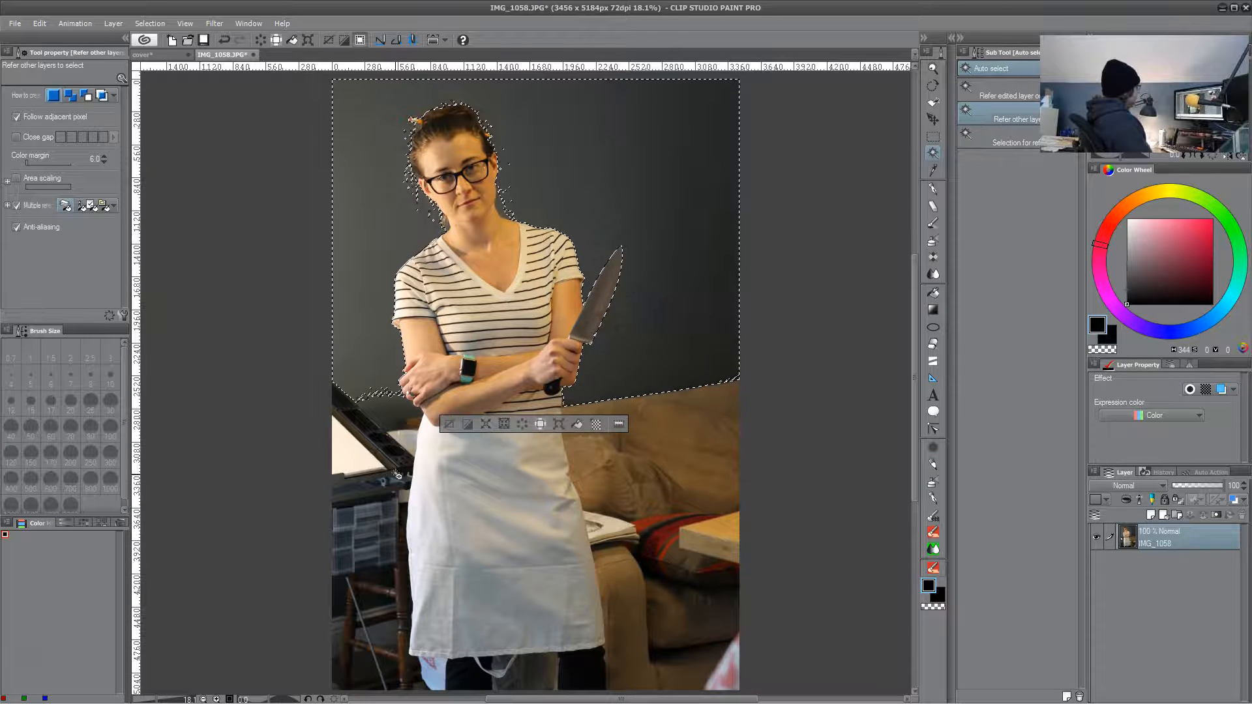
{"action": "left_click", "coordinate": [702, 448]}
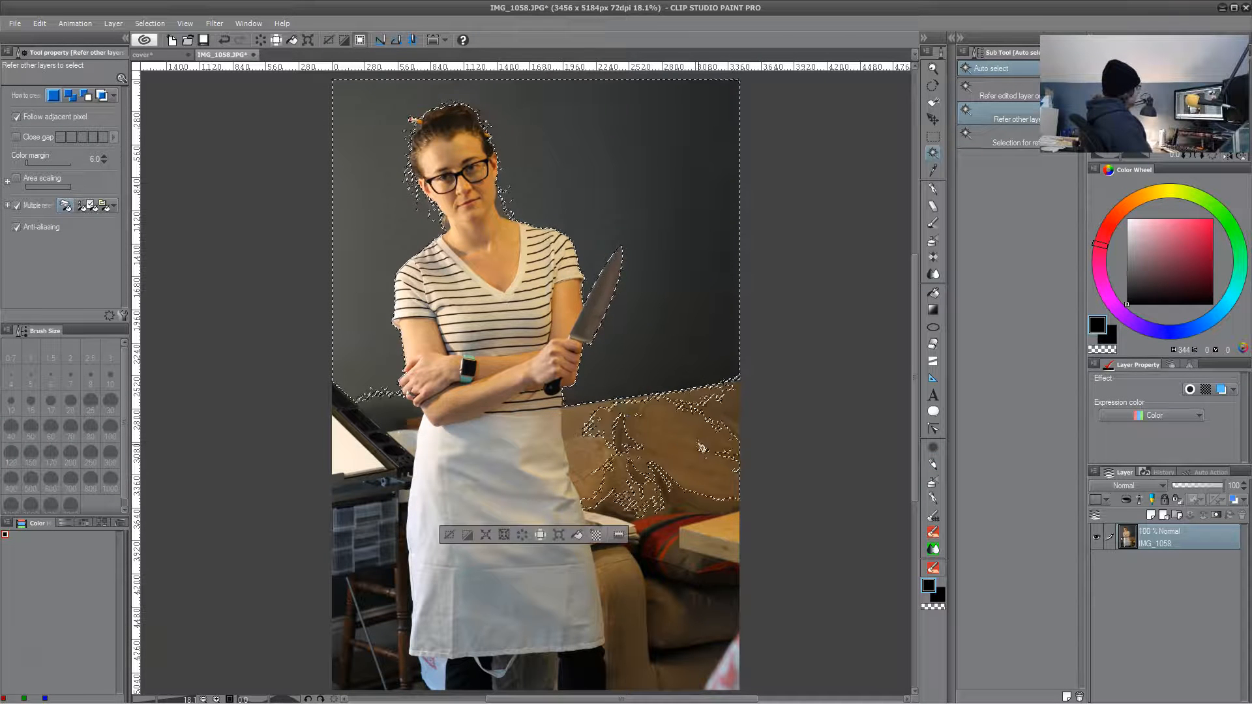
{"action": "left_click", "coordinate": [623, 616]}
{"action": "left_click", "coordinate": [380, 611]}
{"action": "left_click", "coordinate": [386, 430]}
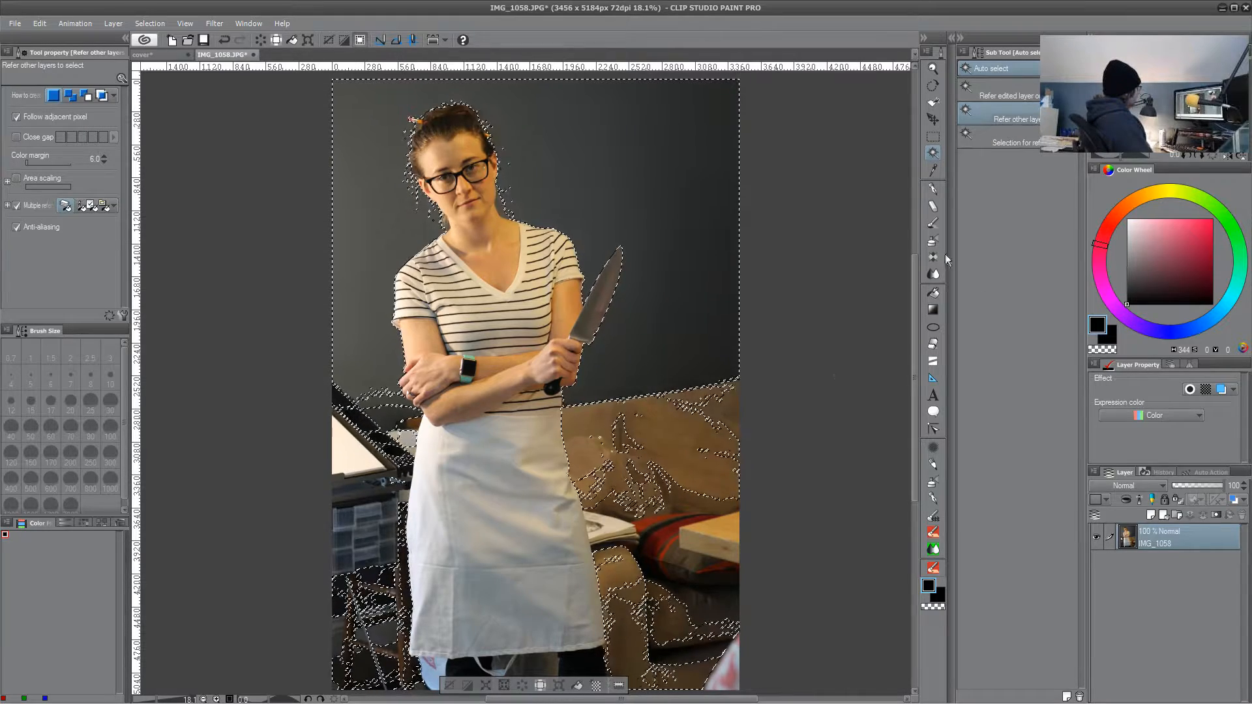
- Add the unselected background patches on both sides of the woman to the selection with the Lasso
{"action": "key", "text": "m"}
{"action": "left_click", "coordinate": [974, 134]}
{"action": "mouse_move", "coordinate": [646, 302]}
{"action": "left_mouse_down"}
{"action": "mouse_move", "coordinate": [578, 456]}
{"action": "mouse_move", "coordinate": [633, 671]}
{"action": "mouse_move", "coordinate": [775, 398]}
{"action": "left_mouse_up"}
{"action": "left_click_drag", "start_coordinate": [643, 404], "coordinate": [776, 355]}
{"action": "mouse_move", "coordinate": [501, 302]}
{"action": "left_mouse_down"}
{"action": "mouse_move", "coordinate": [527, 342]}
{"action": "mouse_move", "coordinate": [540, 448]}
{"action": "mouse_move", "coordinate": [419, 631]}
{"action": "mouse_move", "coordinate": [483, 307]}
{"action": "left_mouse_up"}
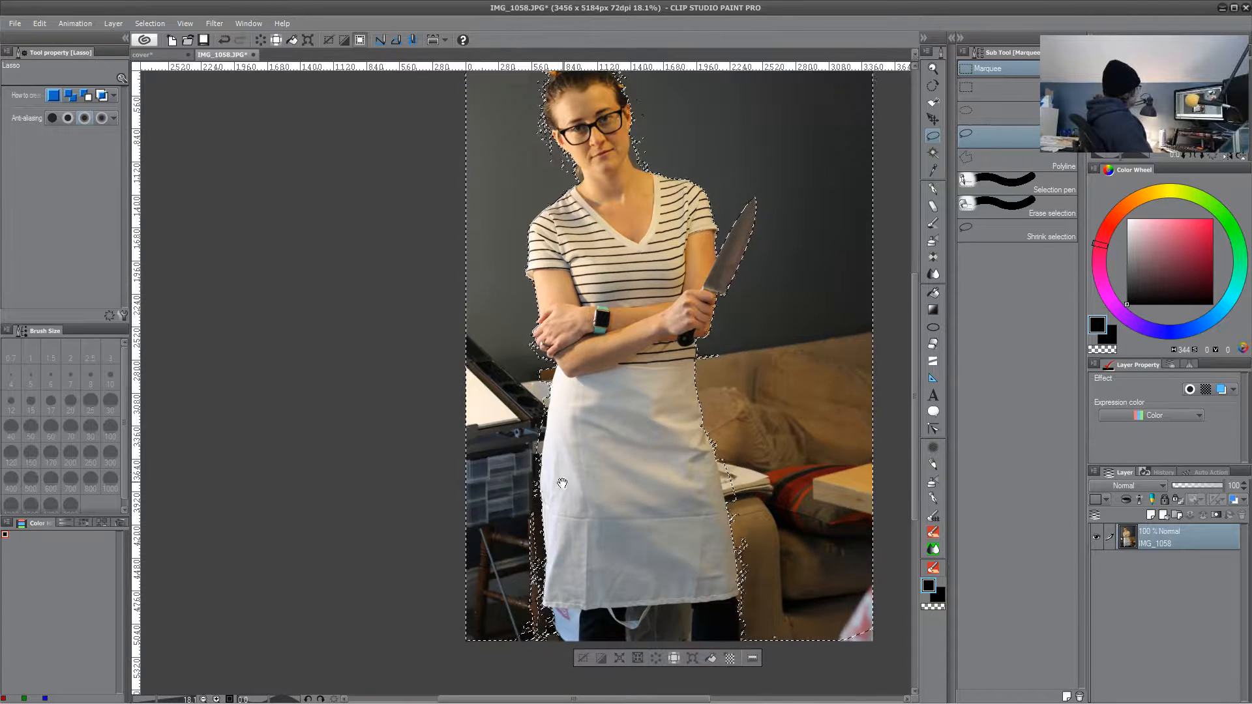
{"action": "left_click_drag", "start_coordinate": [559, 480], "coordinate": [561, 539]}
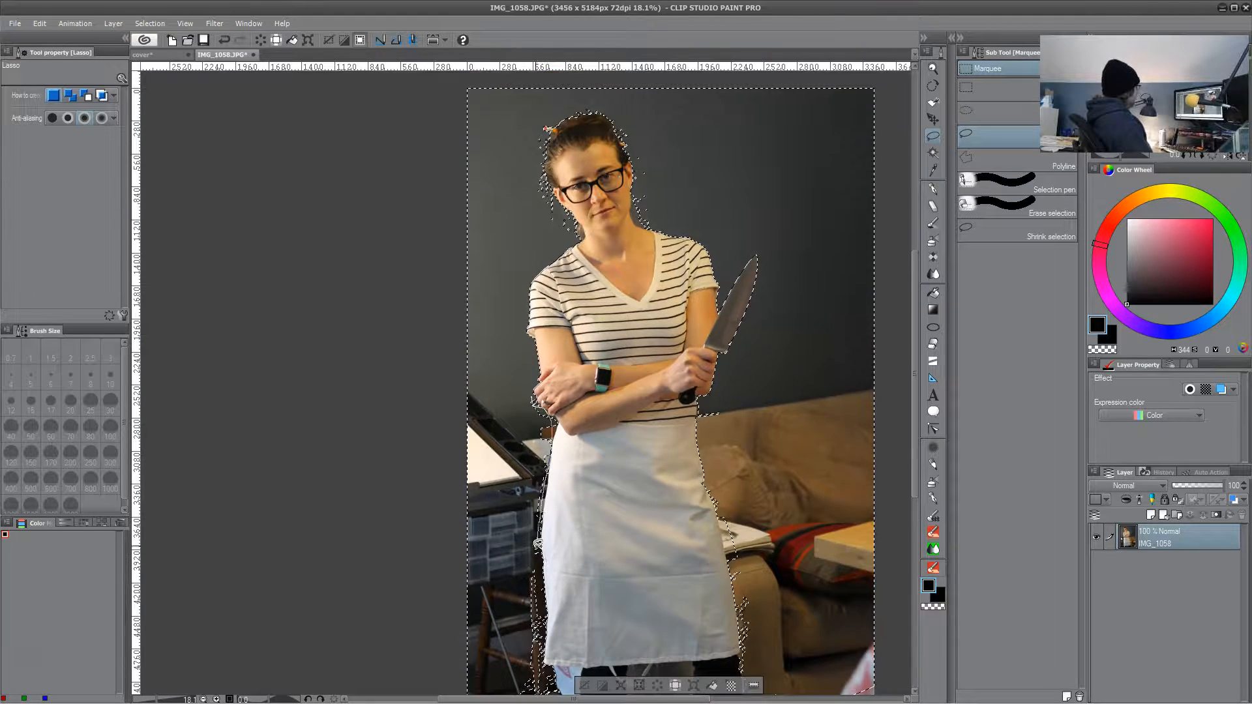
- Extend the selection into the gap between the legs below the apron and clean up leftover background beside the apron
{"action": "scroll", "coordinate": [495, 545], "scroll_direction": "down", "scroll_amount": 1}
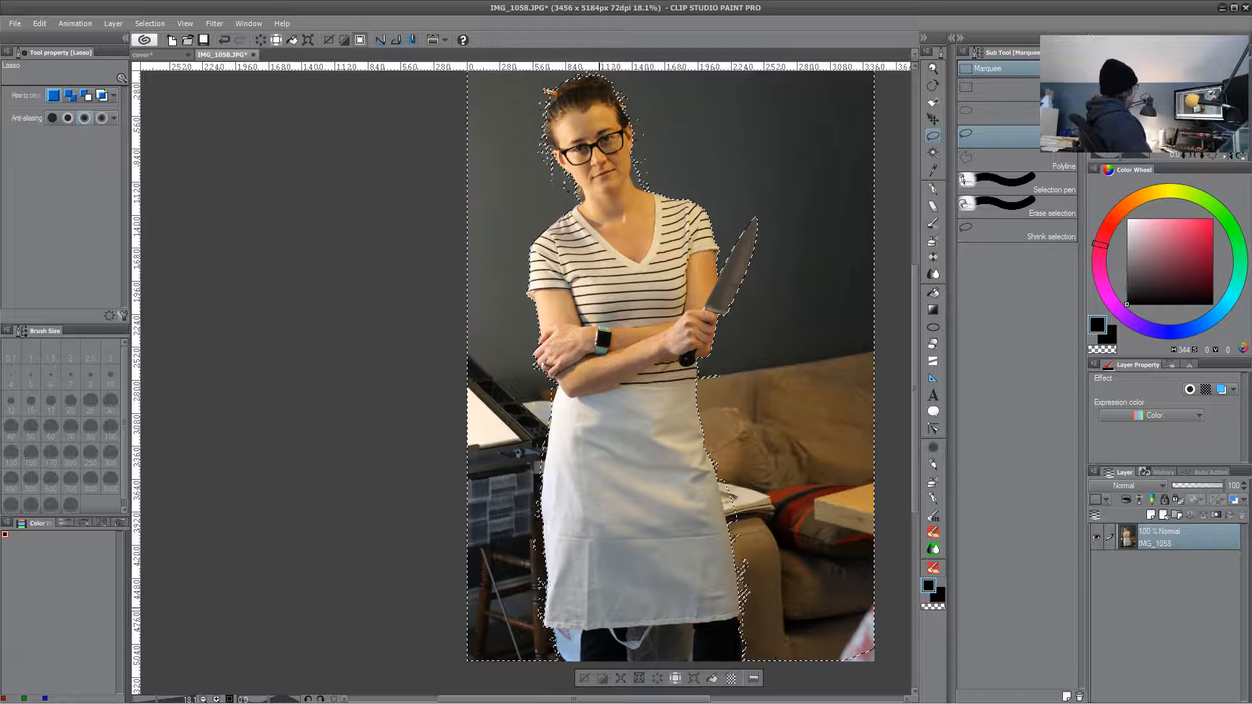
{"action": "key", "text": "w"}
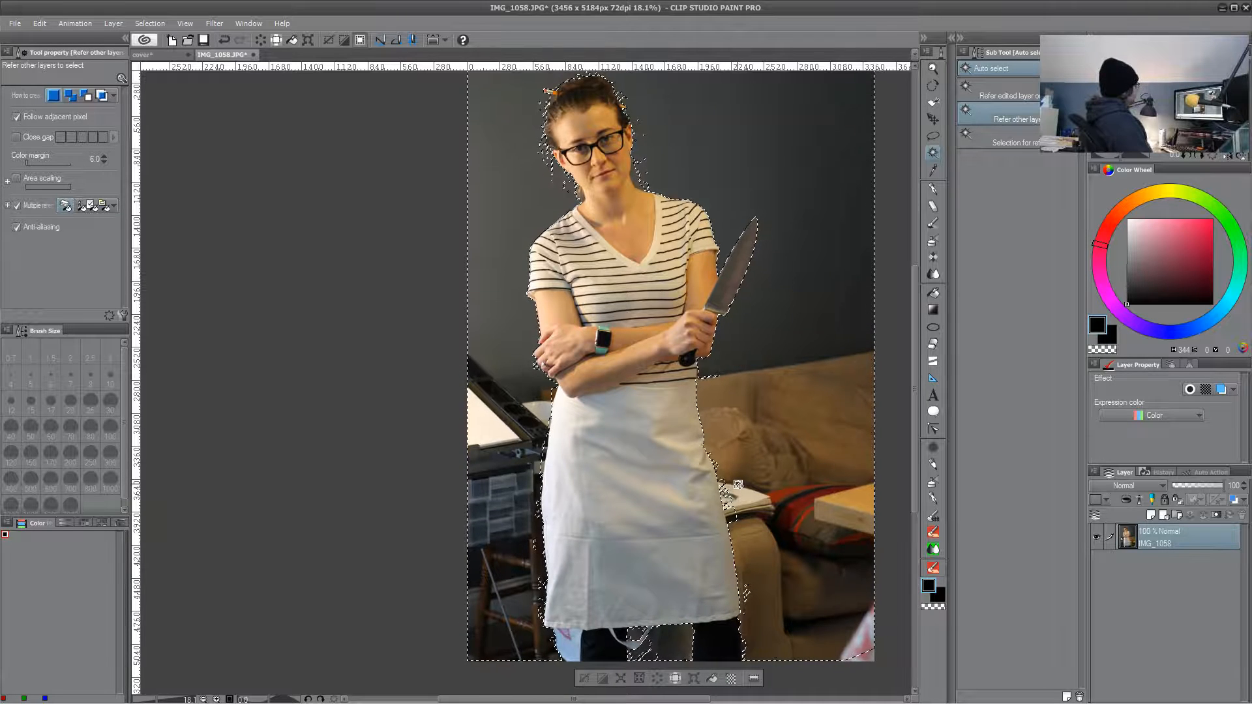
{"action": "key", "text": "m"}
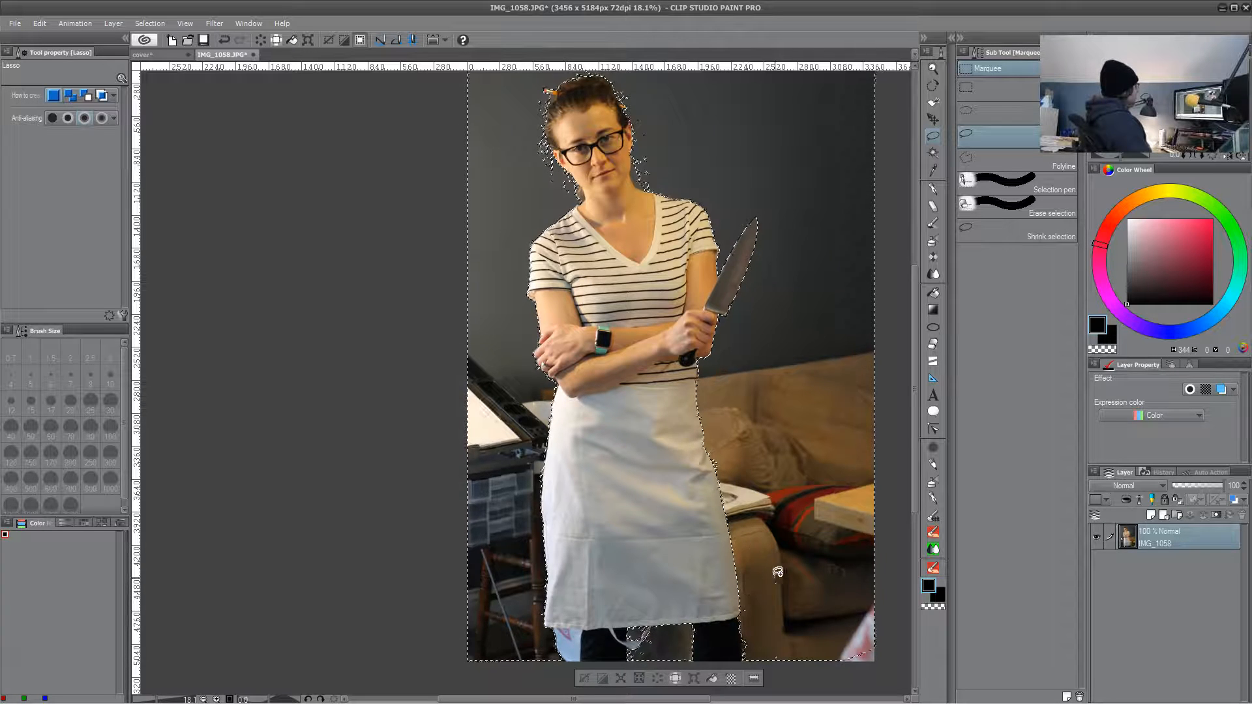
- Delete the selected background around the woman and clear the selection
{"action": "mouse_move", "coordinate": [773, 462]}
{"action": "left_mouse_down"}
{"action": "mouse_move", "coordinate": [751, 584]}
{"action": "mouse_move", "coordinate": [736, 513]}
{"action": "left_mouse_up"}
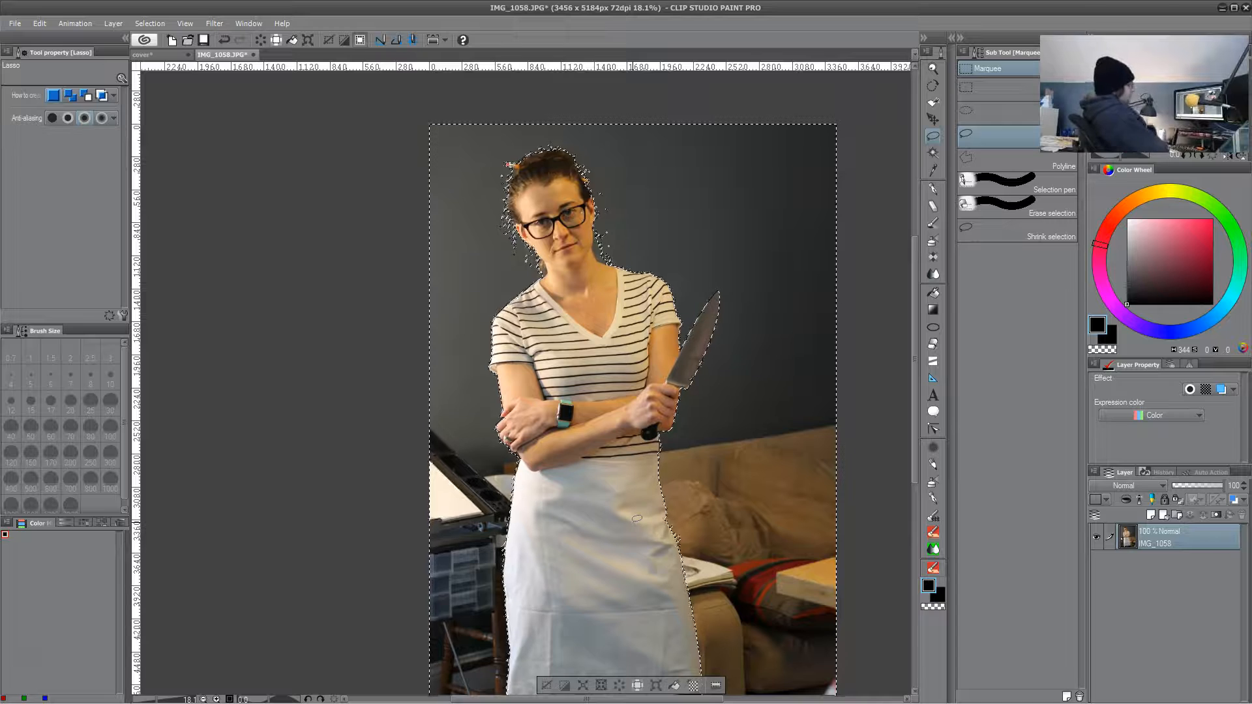
{"action": "key", "text": "Delete"}
{"action": "key", "text": "ctrl+d"}
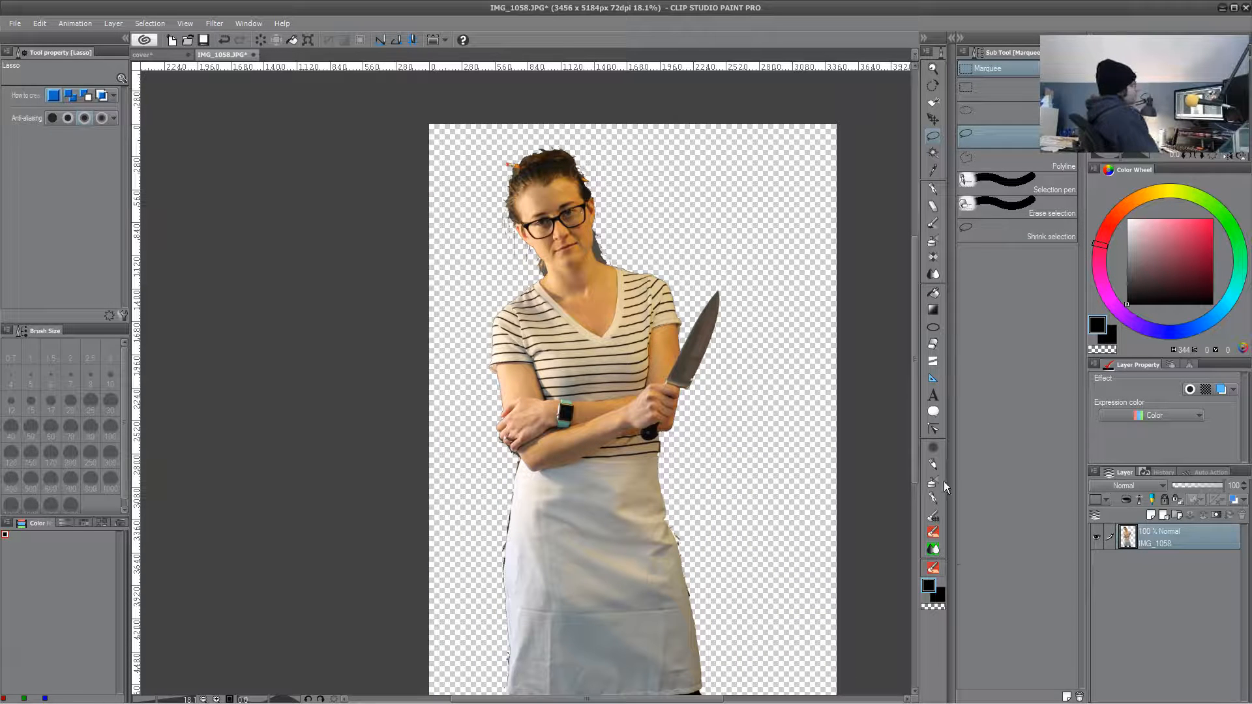
- Erase the dark background fringe along the left edge of the apron with the Super pressure sketch pencil in transparent colour
{"action": "key", "text": "p"}
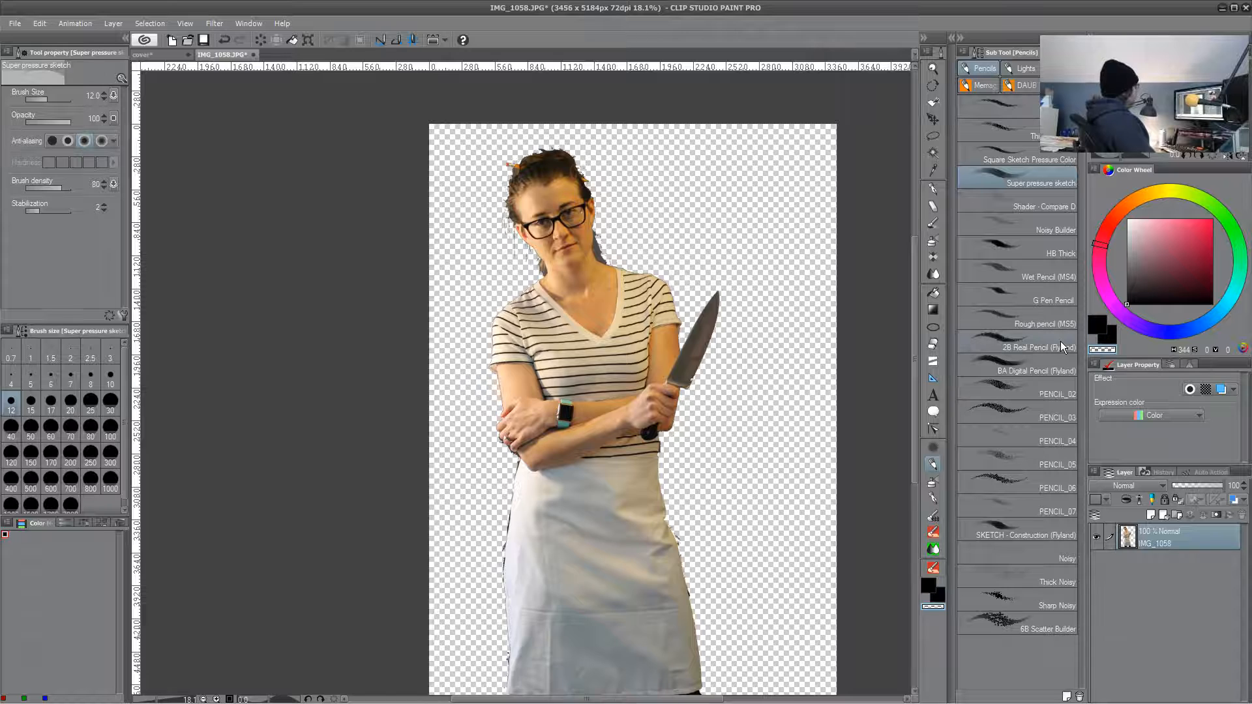
{"action": "scroll", "coordinate": [540, 392], "scroll_direction": "down", "scroll_amount": 5}
{"action": "scroll", "coordinate": [531, 372], "scroll_direction": "up", "scroll_amount": 10}
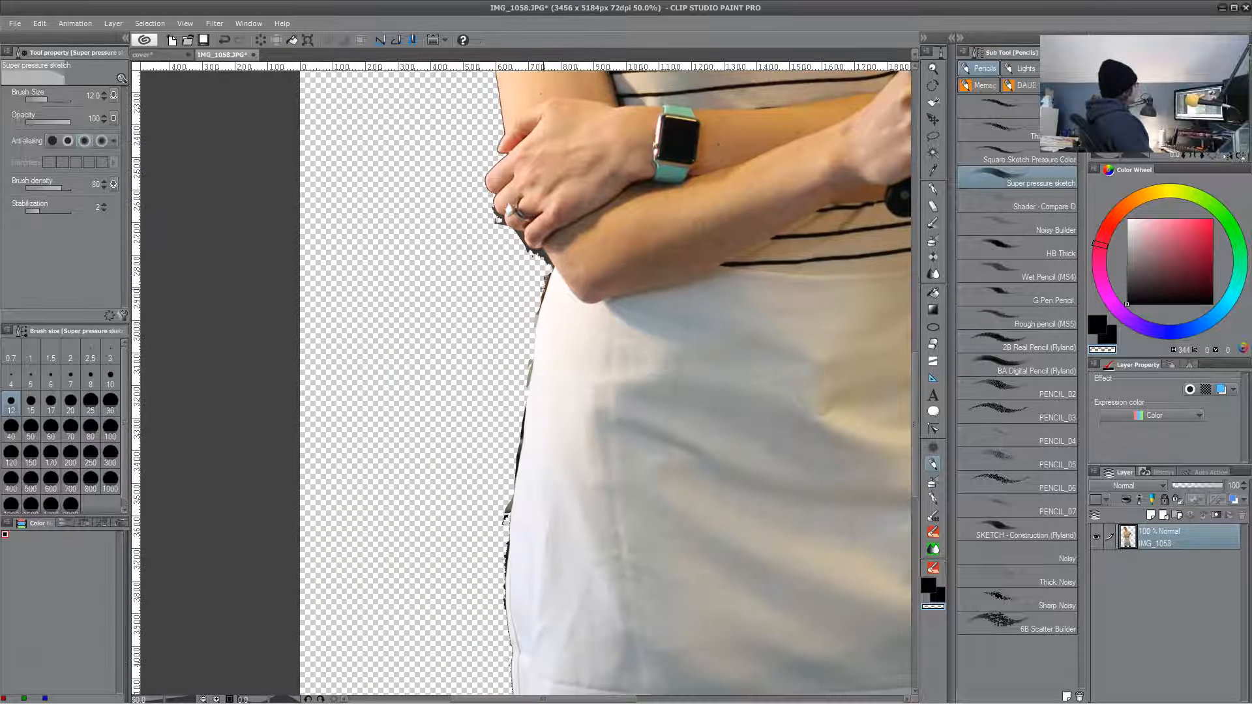
{"action": "left_click_drag", "start_coordinate": [546, 285], "coordinate": [532, 346]}
{"action": "left_click_drag", "start_coordinate": [511, 500], "coordinate": [505, 524]}
{"action": "left_click_drag", "start_coordinate": [526, 405], "coordinate": [515, 484]}
{"action": "left_click_drag", "start_coordinate": [521, 437], "coordinate": [510, 364]}
{"action": "left_click_drag", "start_coordinate": [497, 460], "coordinate": [491, 362]}
{"action": "mouse_move", "coordinate": [491, 370]}
{"action": "left_mouse_down"}
{"action": "mouse_move", "coordinate": [485, 395]}
{"action": "mouse_move", "coordinate": [485, 359]}
{"action": "mouse_move", "coordinate": [486, 442]}
{"action": "mouse_move", "coordinate": [496, 371]}
{"action": "left_mouse_up"}
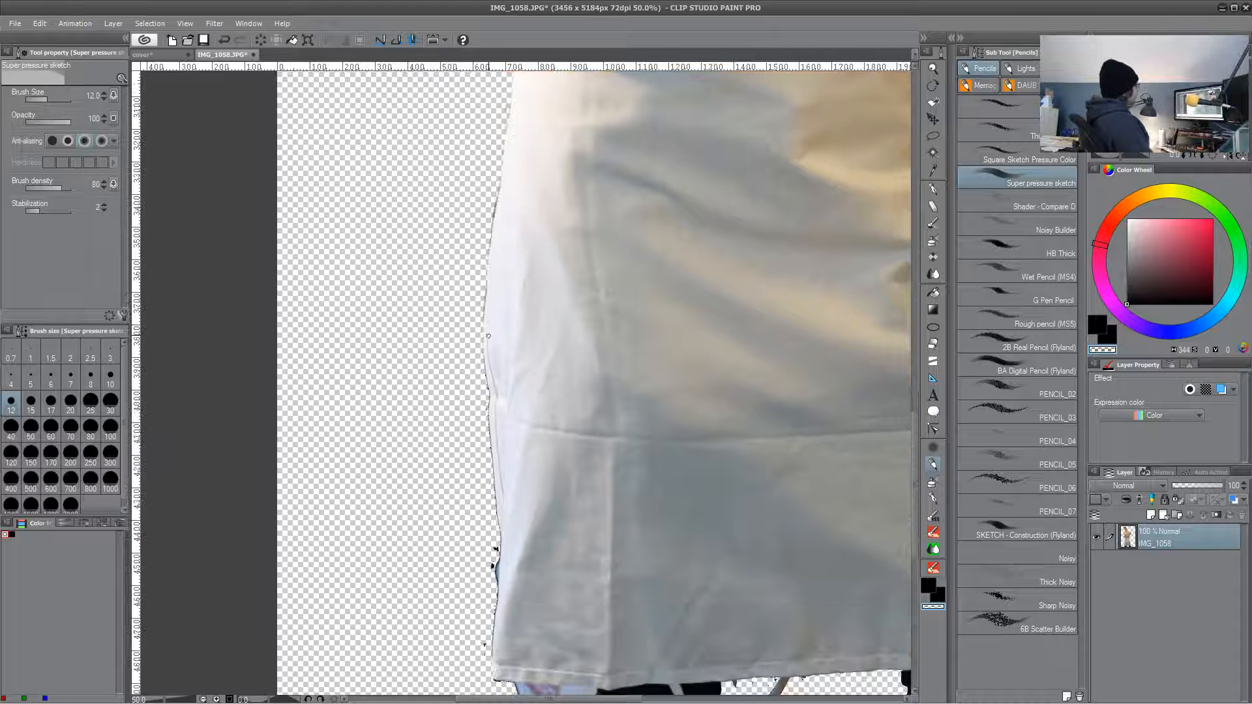
{"action": "left_click_drag", "start_coordinate": [490, 445], "coordinate": [458, 272]}
{"action": "left_click_drag", "start_coordinate": [458, 548], "coordinate": [429, 295]}
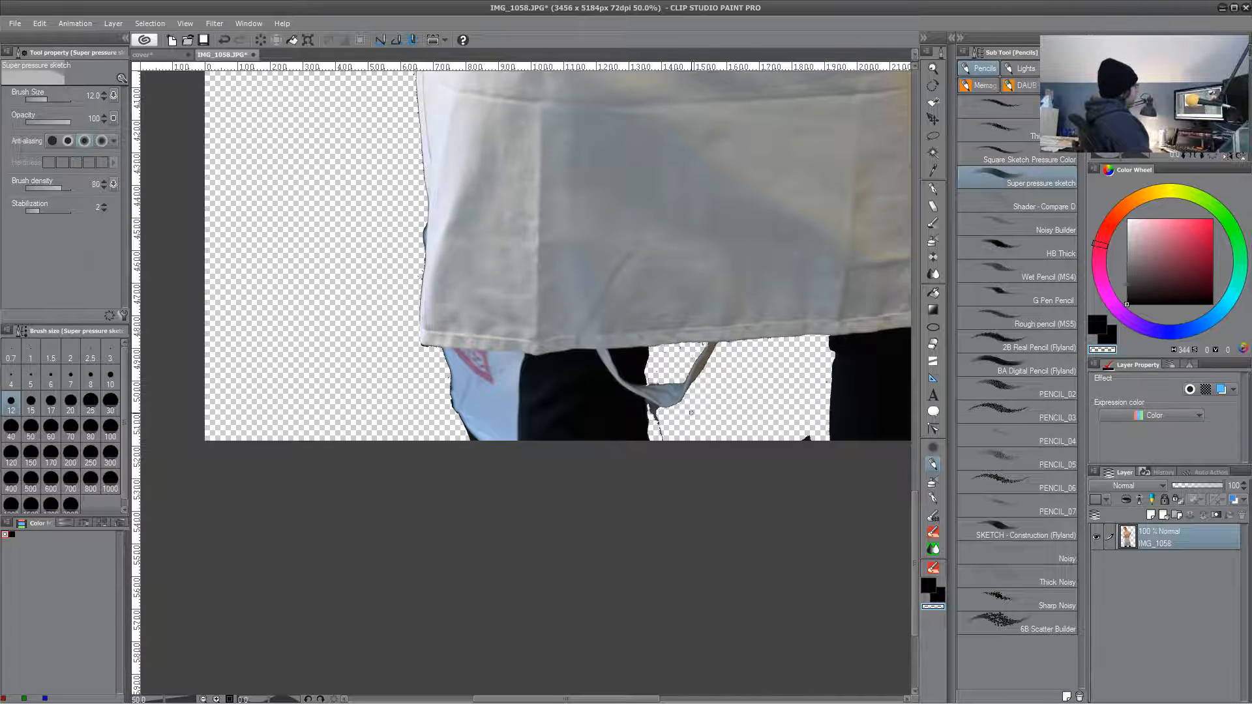
- Enlarge the eraser stroke and remove the leftover background between the legs and outside the right leg below the apron
{"action": "left_click_drag", "start_coordinate": [782, 497], "coordinate": [682, 510]}
{"action": "key", "text": "bracketright"}
{"action": "key", "text": "bracketright"}
{"action": "key", "text": "bracketright"}
{"action": "key", "text": "bracketright"}
{"action": "key", "text": "bracketright"}
{"action": "left_click_drag", "start_coordinate": [714, 448], "coordinate": [703, 441]}
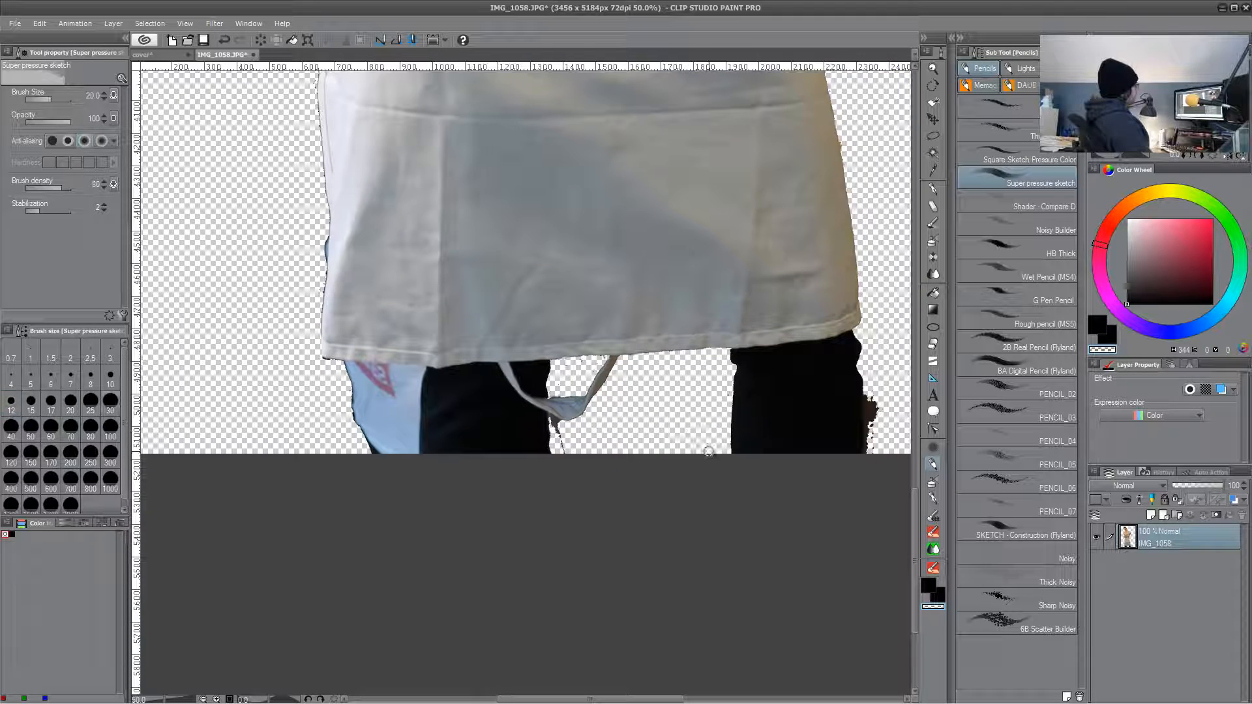
{"action": "mouse_move", "coordinate": [882, 381]}
{"action": "left_mouse_down"}
{"action": "mouse_move", "coordinate": [716, 425]}
{"action": "mouse_move", "coordinate": [699, 503]}
{"action": "mouse_move", "coordinate": [705, 449]}
{"action": "left_mouse_up"}
- Erase the rough background remnants along the right edge of the apron and the shirt edge below the knife handle
{"action": "left_click_drag", "start_coordinate": [666, 89], "coordinate": [594, 411]}
{"action": "mouse_move", "coordinate": [551, 217]}
{"action": "left_mouse_down"}
{"action": "mouse_move", "coordinate": [541, 322]}
{"action": "mouse_move", "coordinate": [565, 404]}
{"action": "left_mouse_up"}
{"action": "mouse_move", "coordinate": [595, 507]}
{"action": "left_mouse_down"}
{"action": "mouse_move", "coordinate": [587, 496]}
{"action": "mouse_move", "coordinate": [591, 512]}
{"action": "left_mouse_up"}
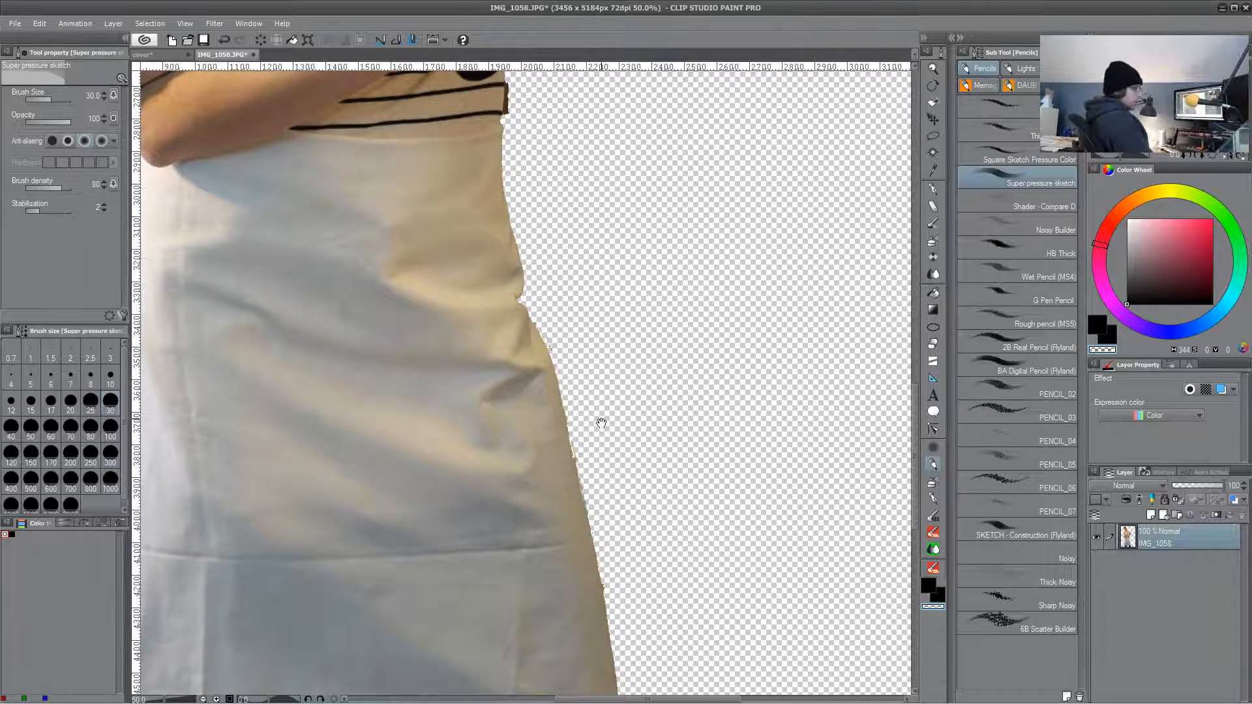
{"action": "left_click_drag", "start_coordinate": [657, 263], "coordinate": [676, 559]}
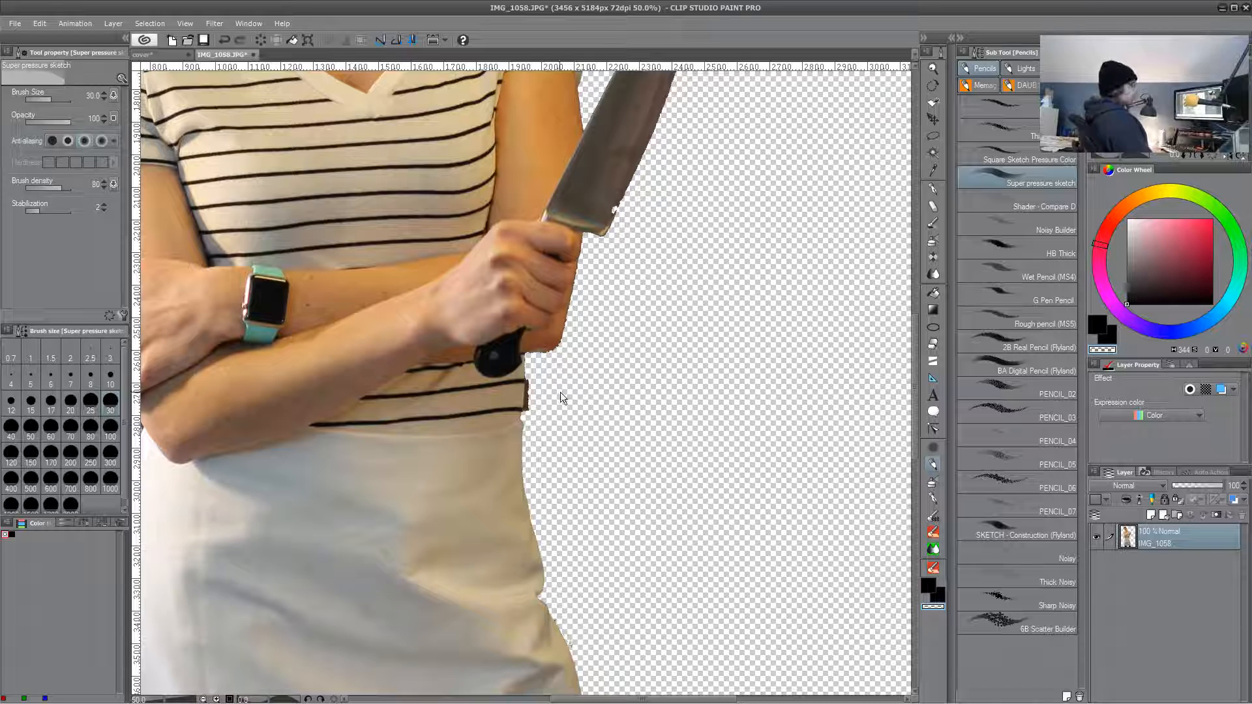
{"action": "left_click_drag", "start_coordinate": [532, 381], "coordinate": [531, 405]}
{"action": "left_click_drag", "start_coordinate": [644, 270], "coordinate": [616, 464]}
- Repair the jagged lower edge of the knife blade with colours sampled from the blade
{"action": "left_click", "coordinate": [584, 392], "text": "alt"}
{"action": "left_click_drag", "start_coordinate": [587, 403], "coordinate": [597, 385]}
{"action": "left_click", "coordinate": [593, 390], "text": "alt"}
{"action": "left_click_drag", "start_coordinate": [613, 314], "coordinate": [617, 403]}
{"action": "mouse_move", "coordinate": [436, 178]}
{"action": "left_mouse_down"}
{"action": "mouse_move", "coordinate": [475, 357]}
{"action": "mouse_move", "coordinate": [506, 403]}
{"action": "left_mouse_up"}
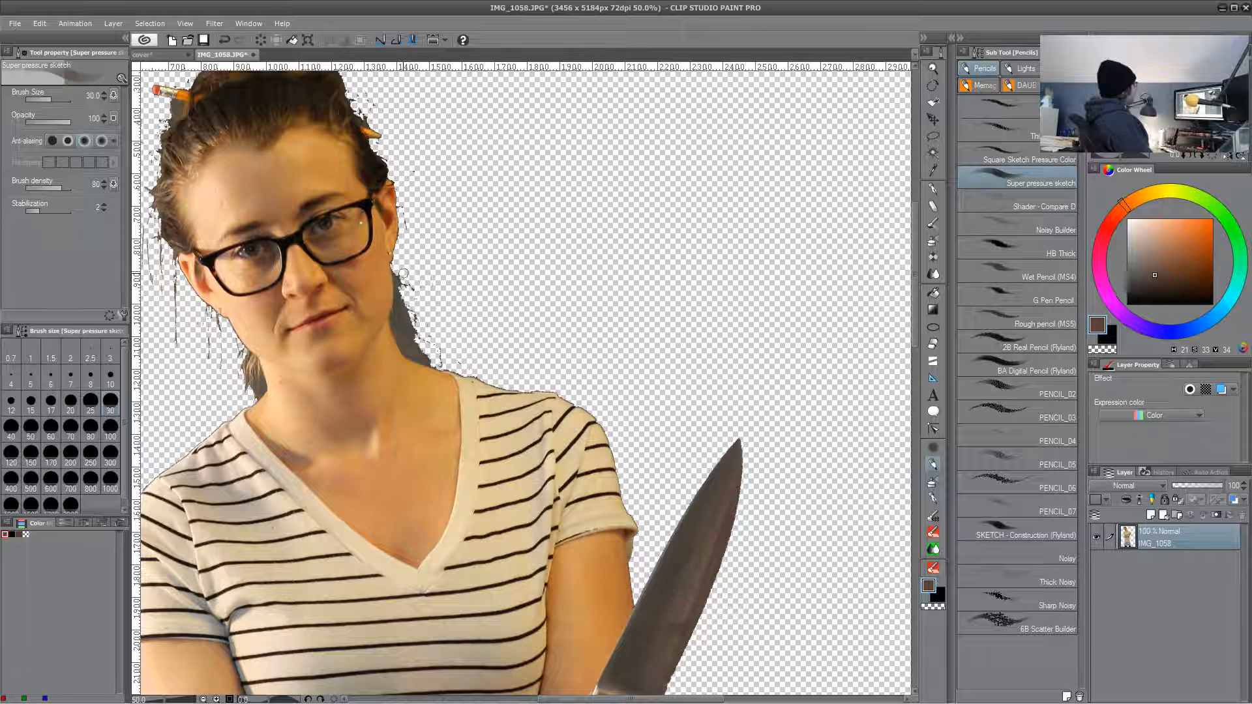
- Switch to transparent colour and erase the grey patch between the right side of the neck and the shoulder, plus remnants above the hair
{"action": "left_click", "coordinate": [1103, 349]}
{"action": "mouse_move", "coordinate": [402, 261]}
{"action": "left_mouse_down"}
{"action": "mouse_move", "coordinate": [419, 345]}
{"action": "mouse_move", "coordinate": [441, 355]}
{"action": "left_mouse_up"}
{"action": "mouse_move", "coordinate": [399, 298]}
{"action": "left_mouse_down"}
{"action": "mouse_move", "coordinate": [394, 324]}
{"action": "mouse_move", "coordinate": [417, 355]}
{"action": "left_mouse_up"}
{"action": "mouse_move", "coordinate": [404, 308]}
{"action": "left_mouse_down"}
{"action": "mouse_move", "coordinate": [412, 354]}
{"action": "mouse_move", "coordinate": [660, 386]}
{"action": "left_mouse_up"}
{"action": "left_click_drag", "start_coordinate": [400, 358], "coordinate": [474, 482]}
{"action": "mouse_move", "coordinate": [548, 199]}
{"action": "left_mouse_down"}
{"action": "mouse_move", "coordinate": [570, 196]}
{"action": "mouse_move", "coordinate": [472, 241]}
{"action": "left_mouse_up"}
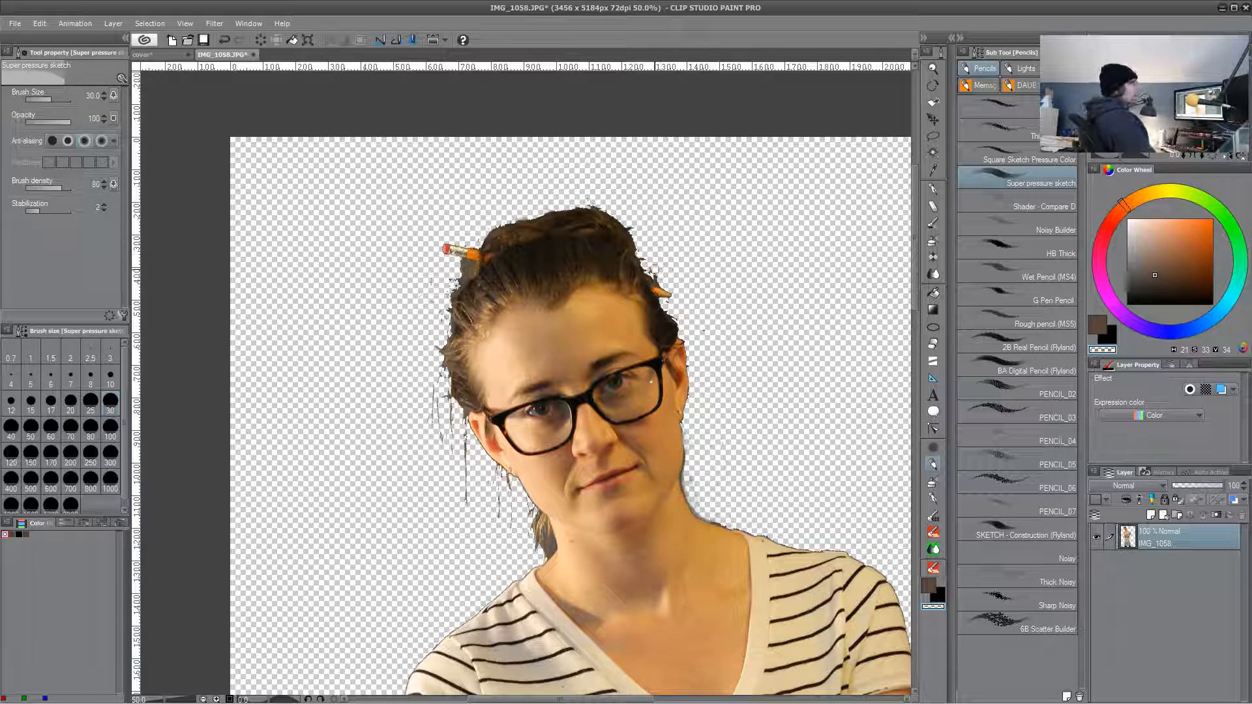
{"action": "left_click_drag", "start_coordinate": [600, 196], "coordinate": [598, 206]}
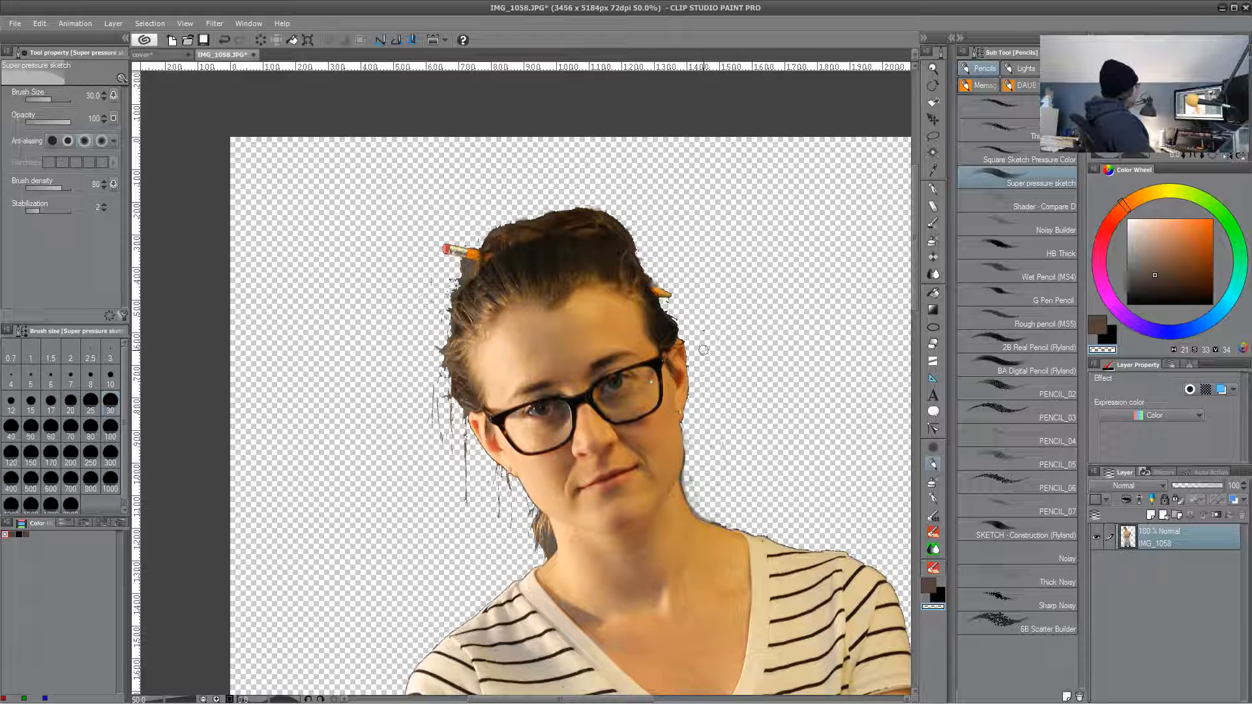
- Sample a tan colour at the jaw's right edge, set the brush size to 10 and return to transparent colour
{"action": "left_click", "coordinate": [682, 500], "text": "alt"}
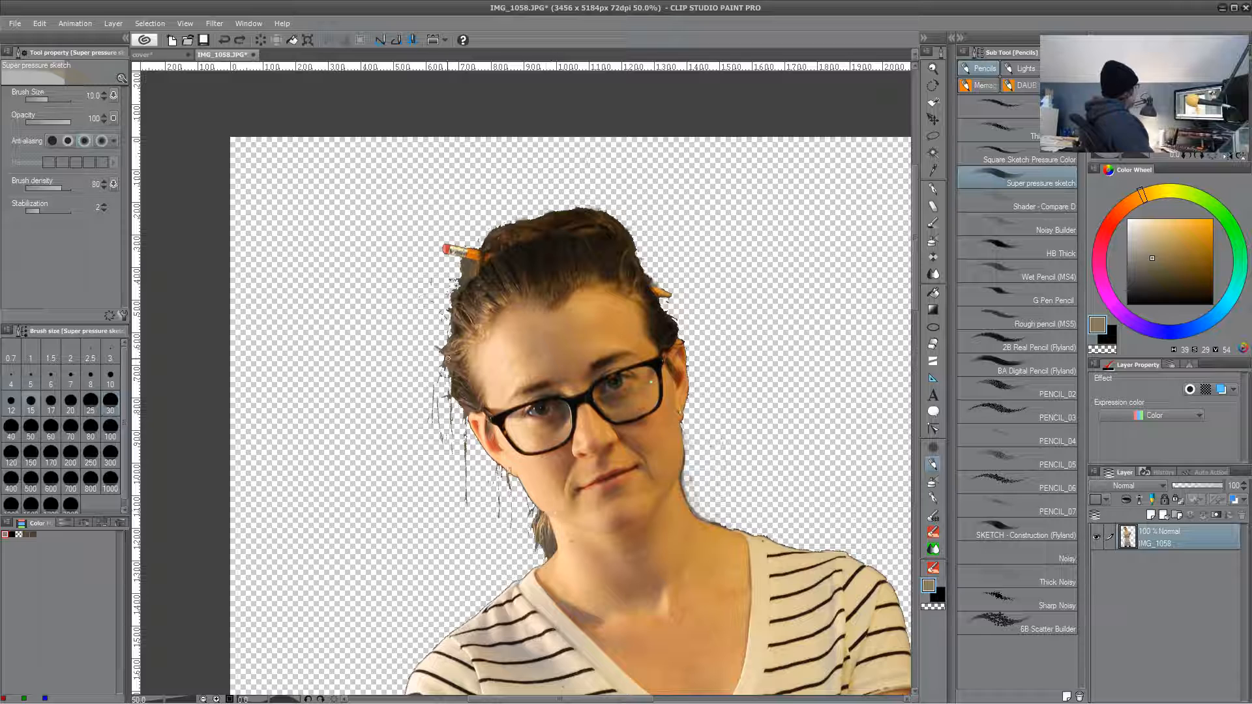
{"action": "left_click", "coordinate": [111, 376]}
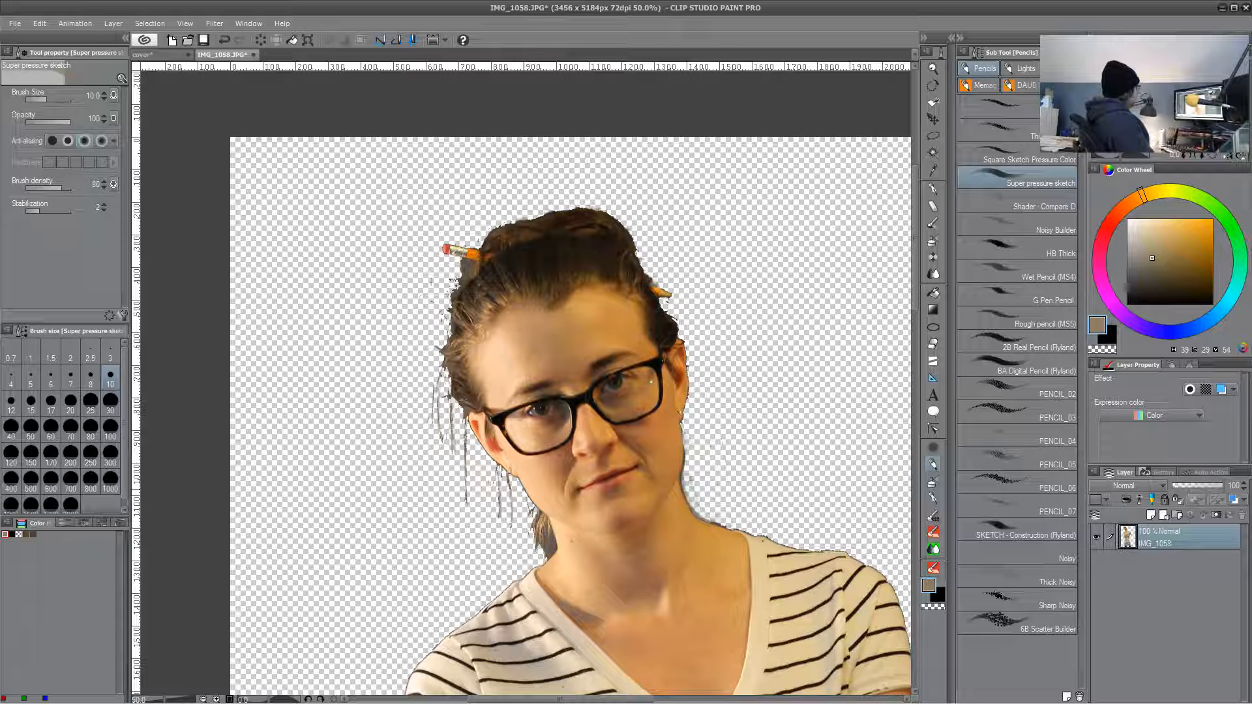
{"action": "key", "text": "c"}
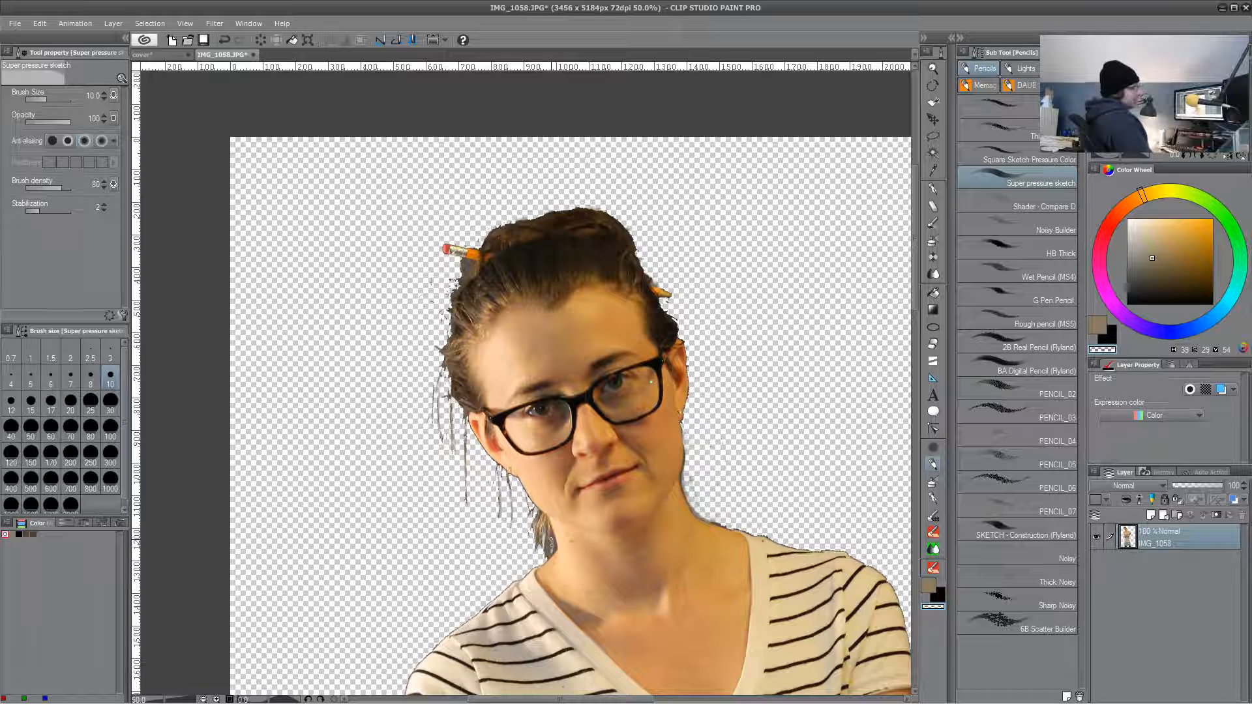
{"action": "left_click_drag", "start_coordinate": [628, 554], "coordinate": [607, 631]}
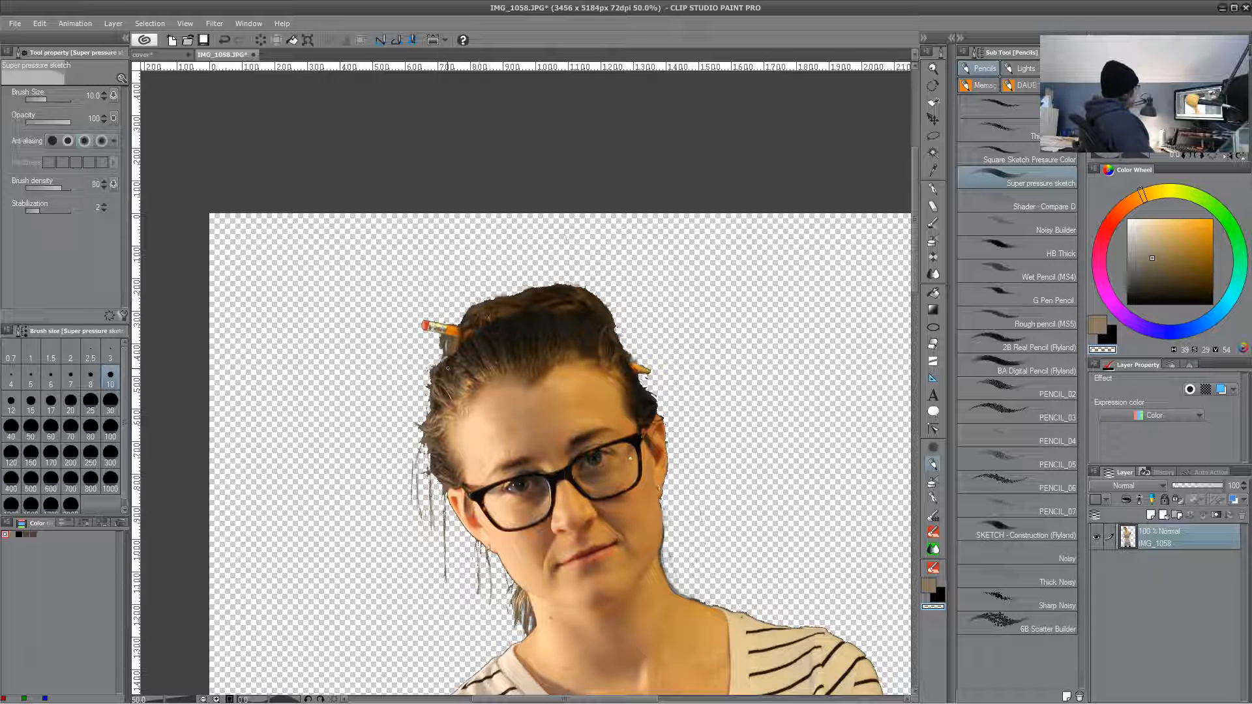
{"action": "left_click_drag", "start_coordinate": [582, 629], "coordinate": [534, 573]}
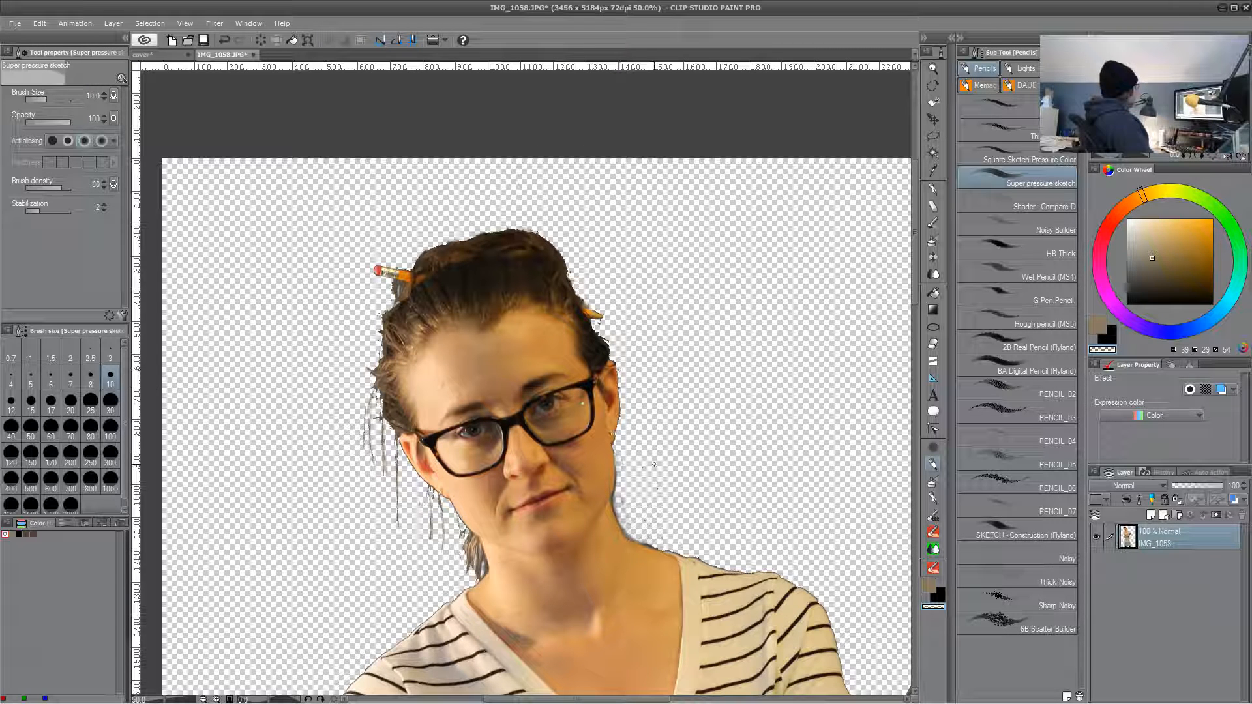
- Set the brush size to 25 and erase the remaining fringe along the neck and shoulder and around the hand resting on the elbow
{"action": "key", "text": "bracketright"}
{"action": "key", "text": "bracketright"}
{"action": "key", "text": "bracketright"}
{"action": "key", "text": "bracketright"}
{"action": "key", "text": "bracketright"}
{"action": "mouse_move", "coordinate": [648, 519]}
{"action": "left_mouse_down"}
{"action": "mouse_move", "coordinate": [628, 498]}
{"action": "mouse_move", "coordinate": [646, 474]}
{"action": "left_mouse_up"}
{"action": "left_click_drag", "start_coordinate": [759, 599], "coordinate": [647, 450]}
{"action": "left_click_drag", "start_coordinate": [633, 664], "coordinate": [755, 333]}
{"action": "left_click_drag", "start_coordinate": [678, 501], "coordinate": [624, 419]}
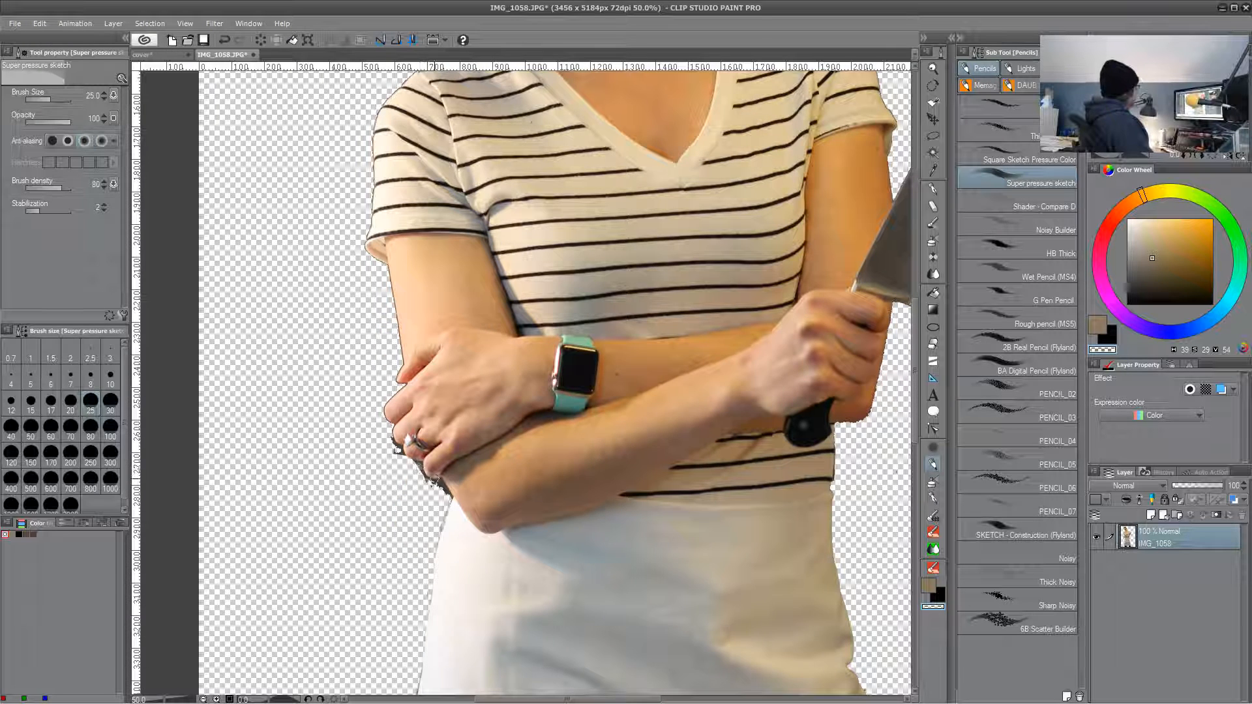
{"action": "left_click_drag", "start_coordinate": [416, 465], "coordinate": [449, 497]}
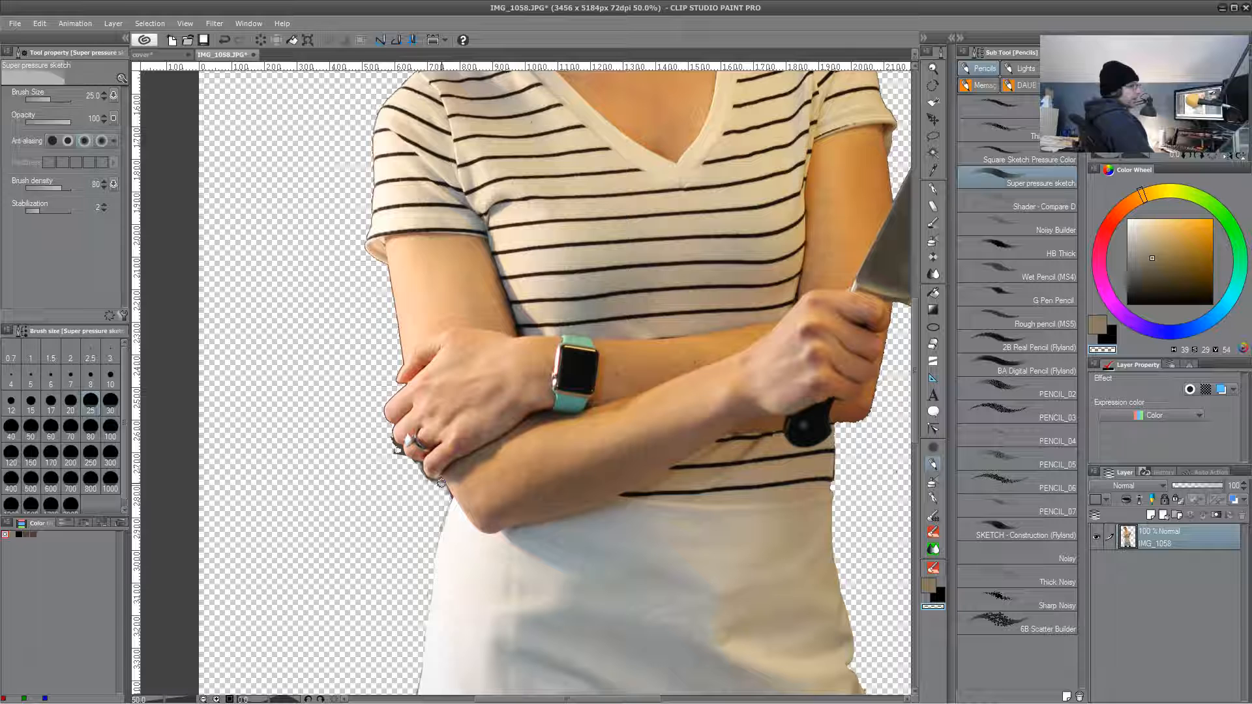
{"action": "left_click_drag", "start_coordinate": [397, 461], "coordinate": [389, 434]}
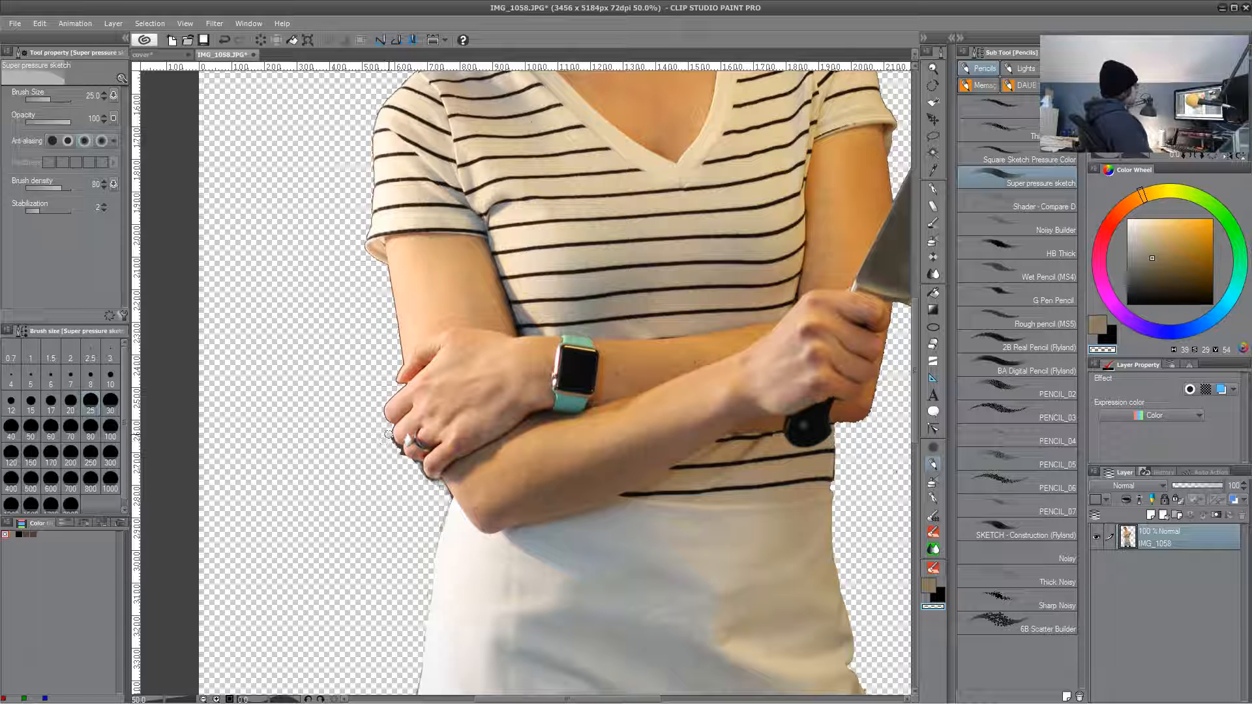
- Touch up the hair outline on both sides of the head using brown tones sampled from the hair and transparent colour
{"action": "left_click_drag", "start_coordinate": [710, 281], "coordinate": [635, 642]}
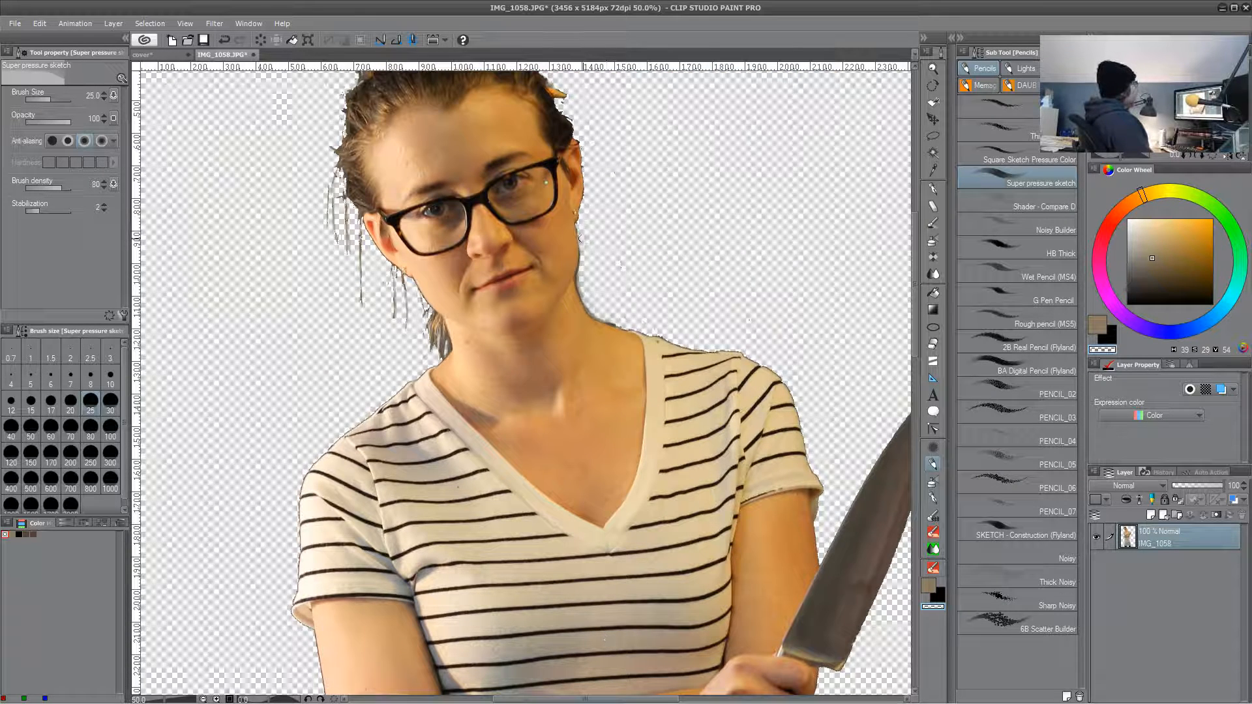
{"action": "scroll", "coordinate": [603, 287], "scroll_direction": "up", "scroll_amount": 5}
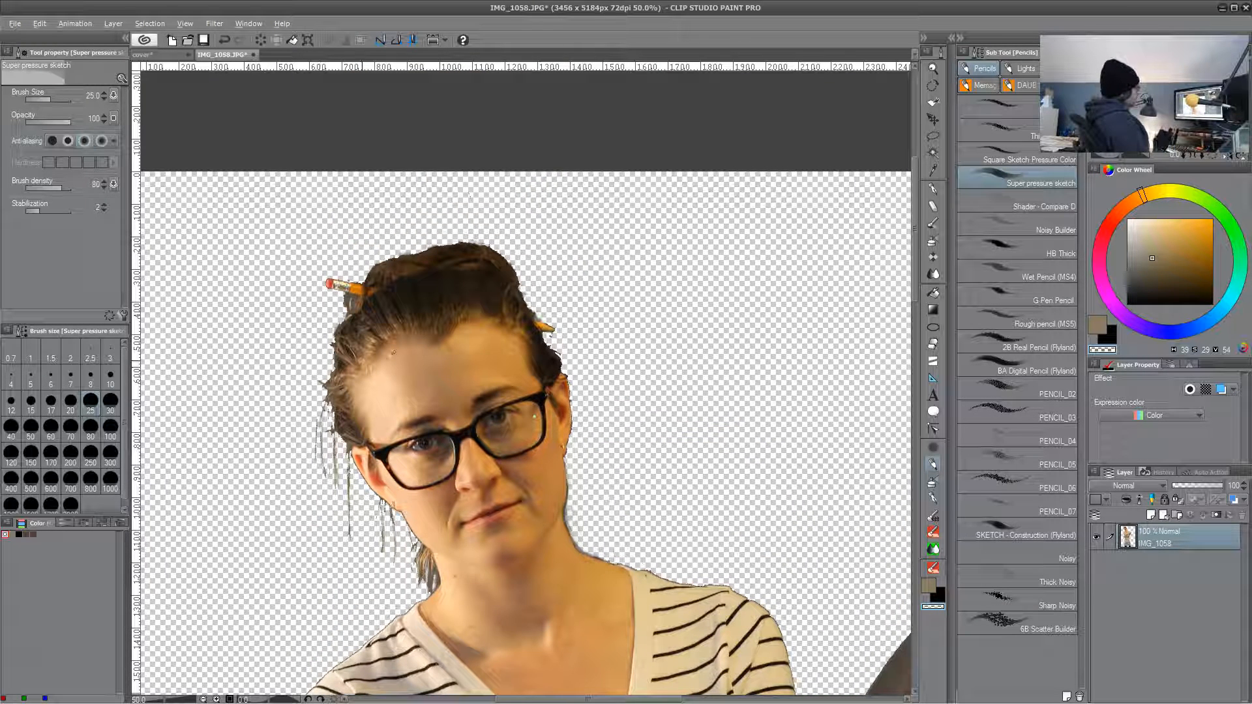
{"action": "left_click", "coordinate": [329, 392], "text": "alt"}
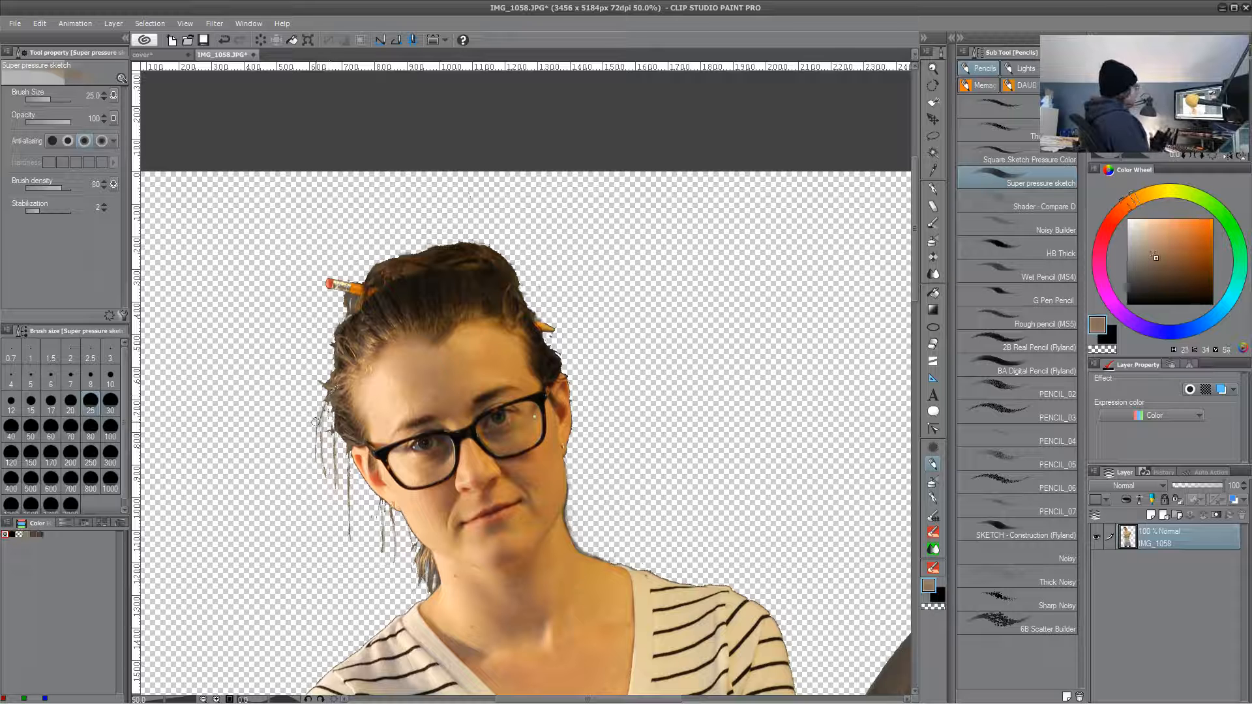
{"action": "scroll", "coordinate": [444, 443], "scroll_direction": "down", "scroll_amount": 3}
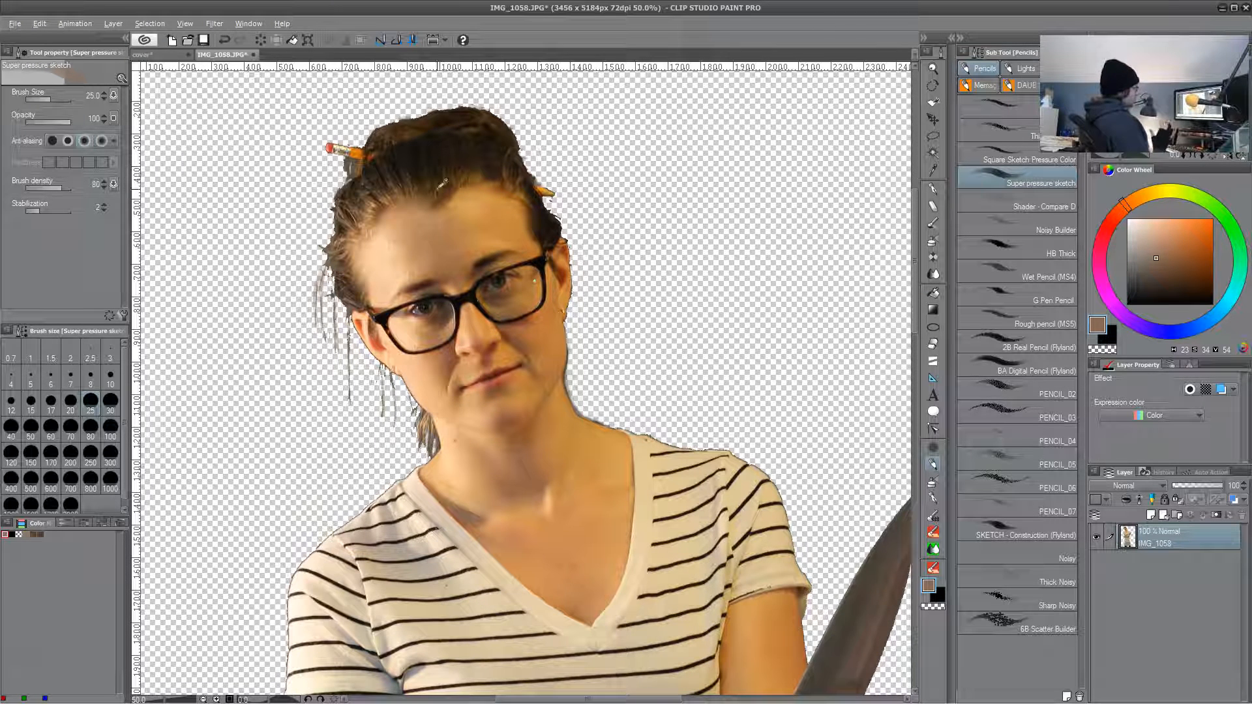
{"action": "key", "text": "c"}
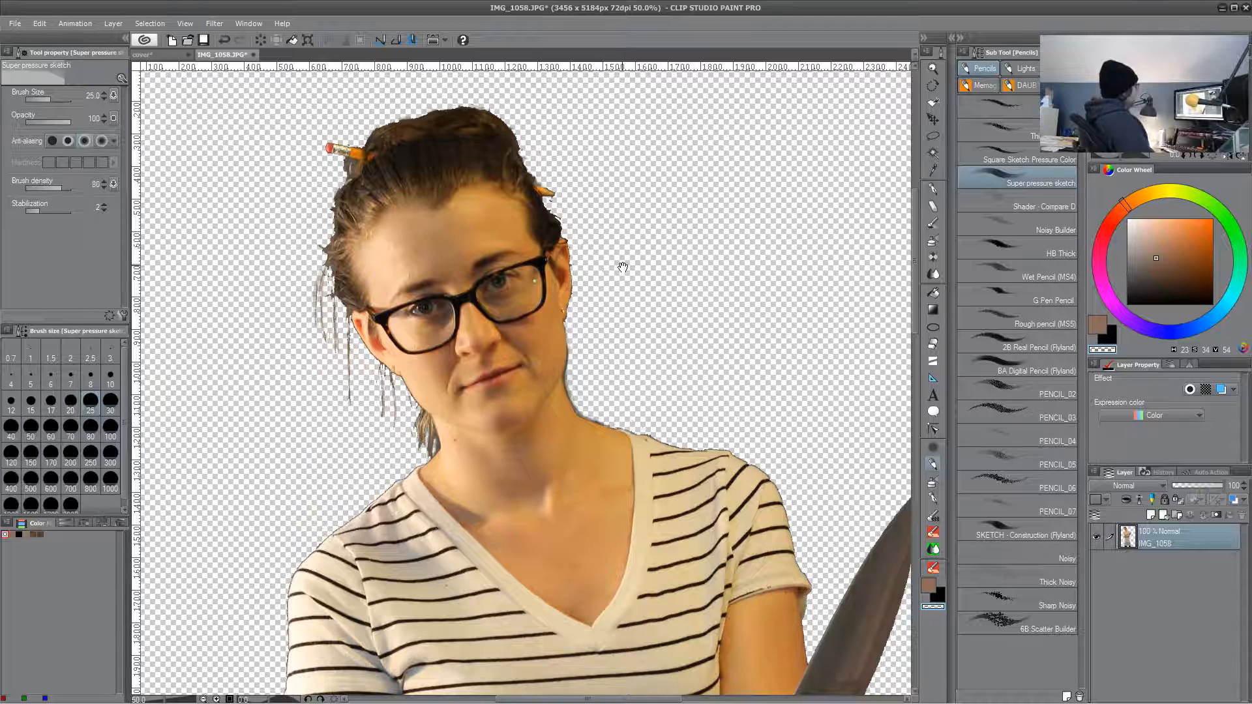
{"action": "left_click_drag", "start_coordinate": [623, 267], "coordinate": [626, 398]}
{"action": "left_click", "coordinate": [548, 339], "text": "alt"}
- Clean up the outline of the hand on the elbow with a sampled skin tone and transparent colour
{"action": "left_click_drag", "start_coordinate": [687, 567], "coordinate": [714, 246]}
{"action": "left_click_drag", "start_coordinate": [668, 672], "coordinate": [622, 479]}
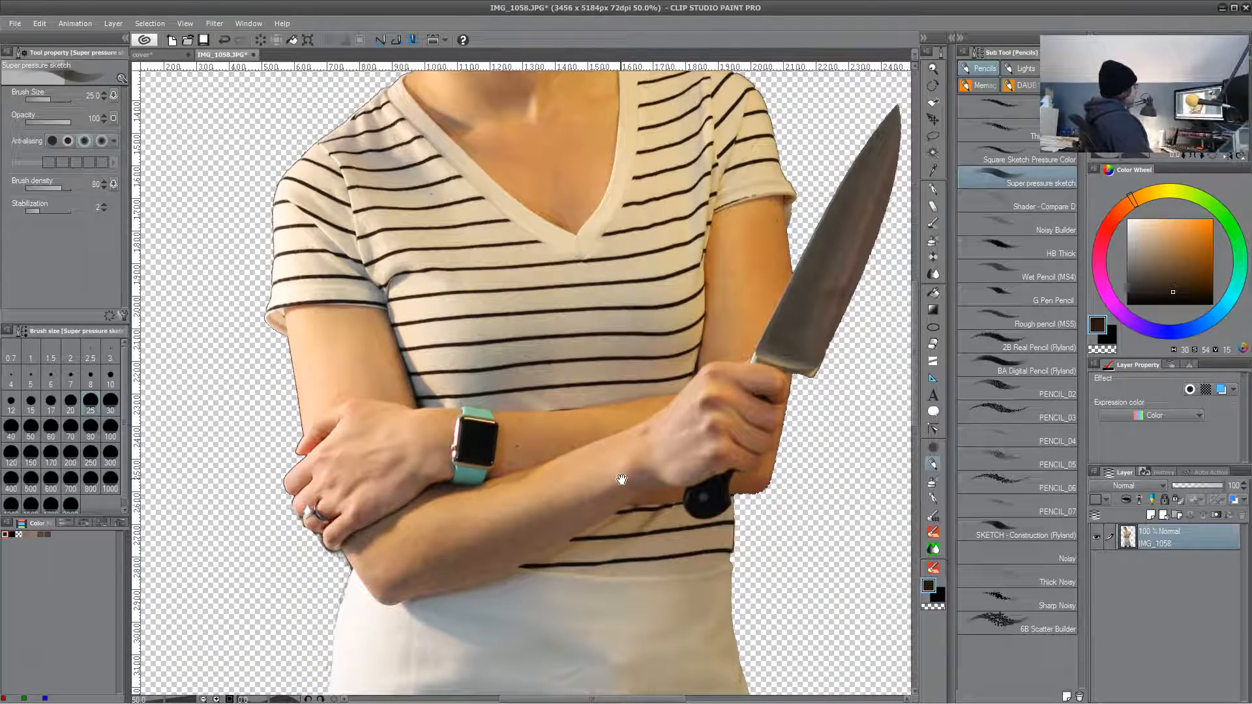
{"action": "left_click", "coordinate": [1103, 349]}
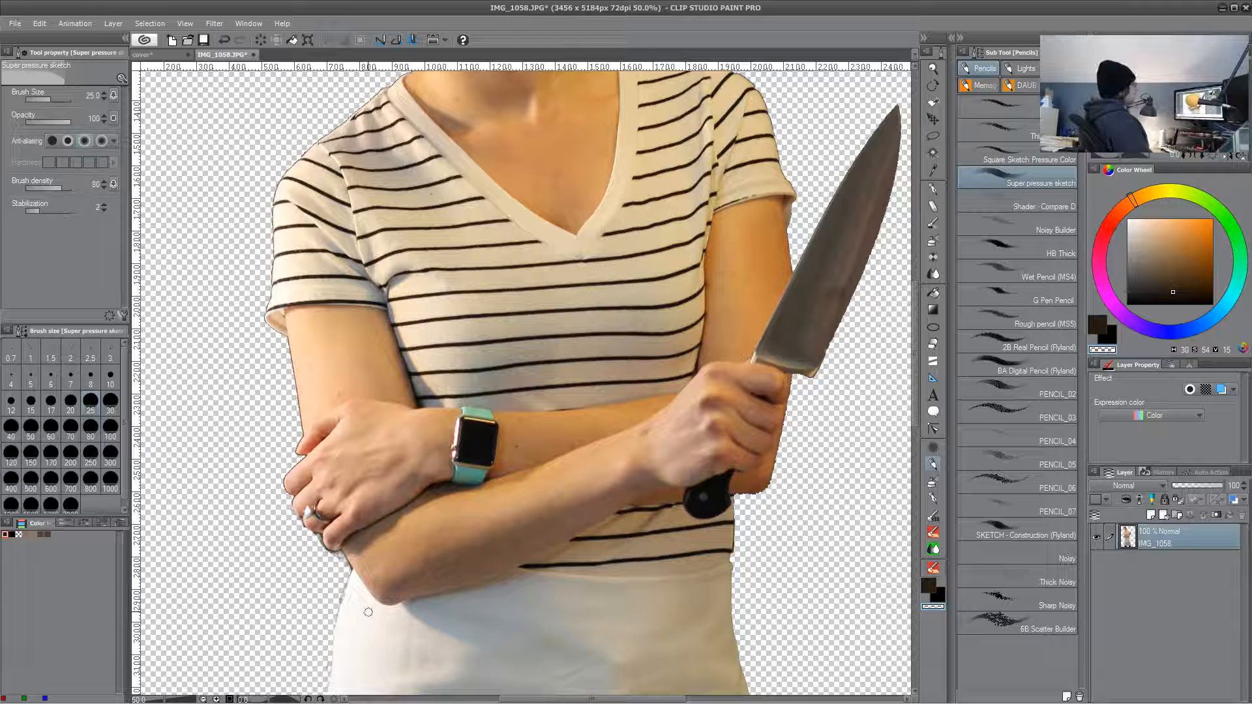
{"action": "left_click", "coordinate": [351, 508], "text": "alt"}
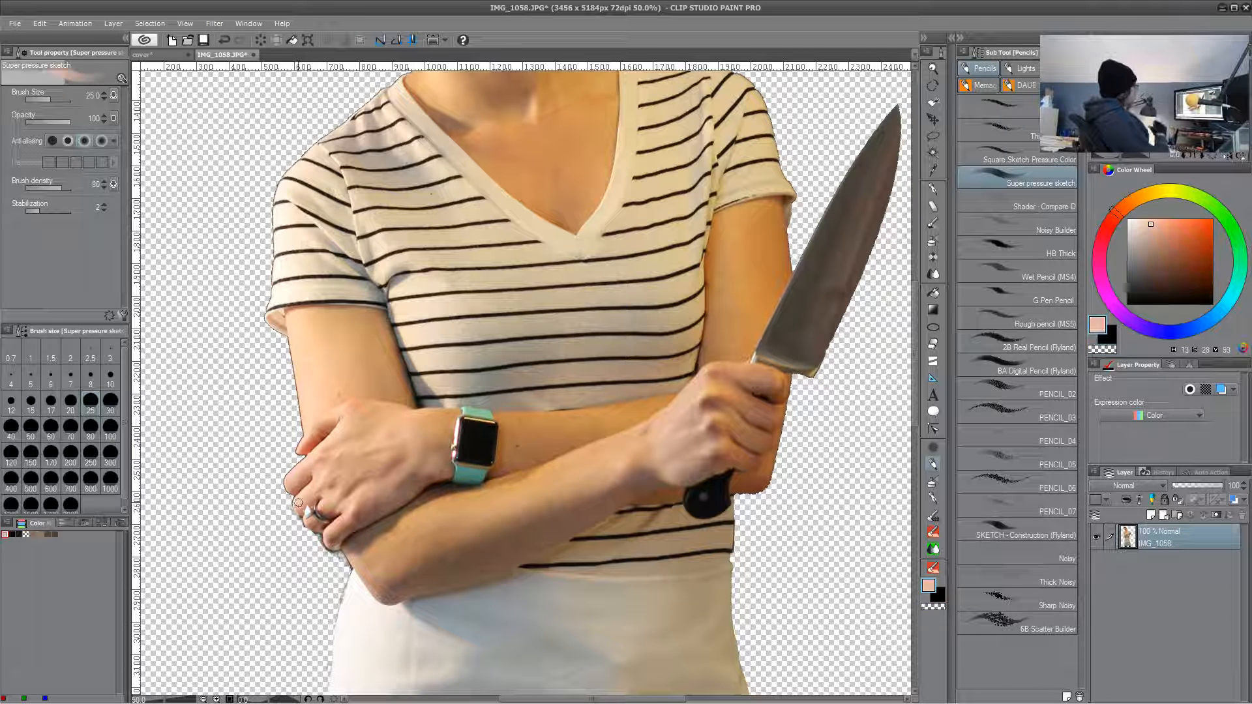
{"action": "key", "text": "c"}
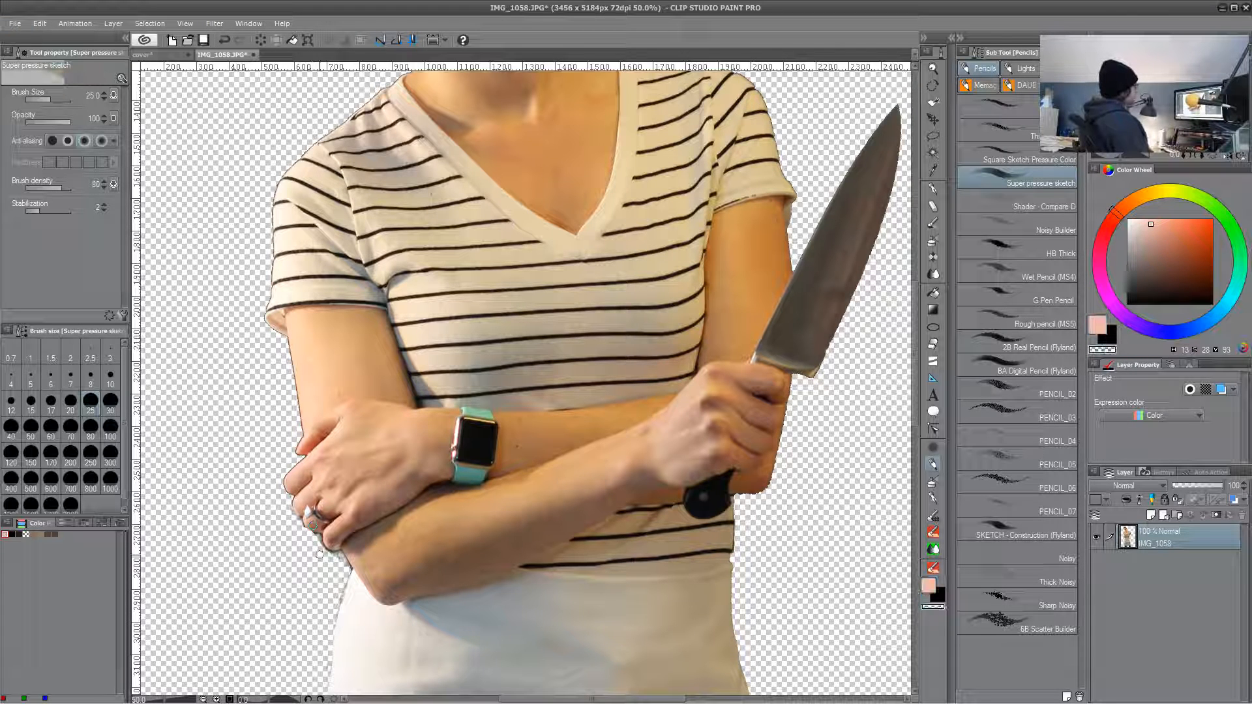
{"action": "left_click_drag", "start_coordinate": [317, 541], "coordinate": [334, 554]}
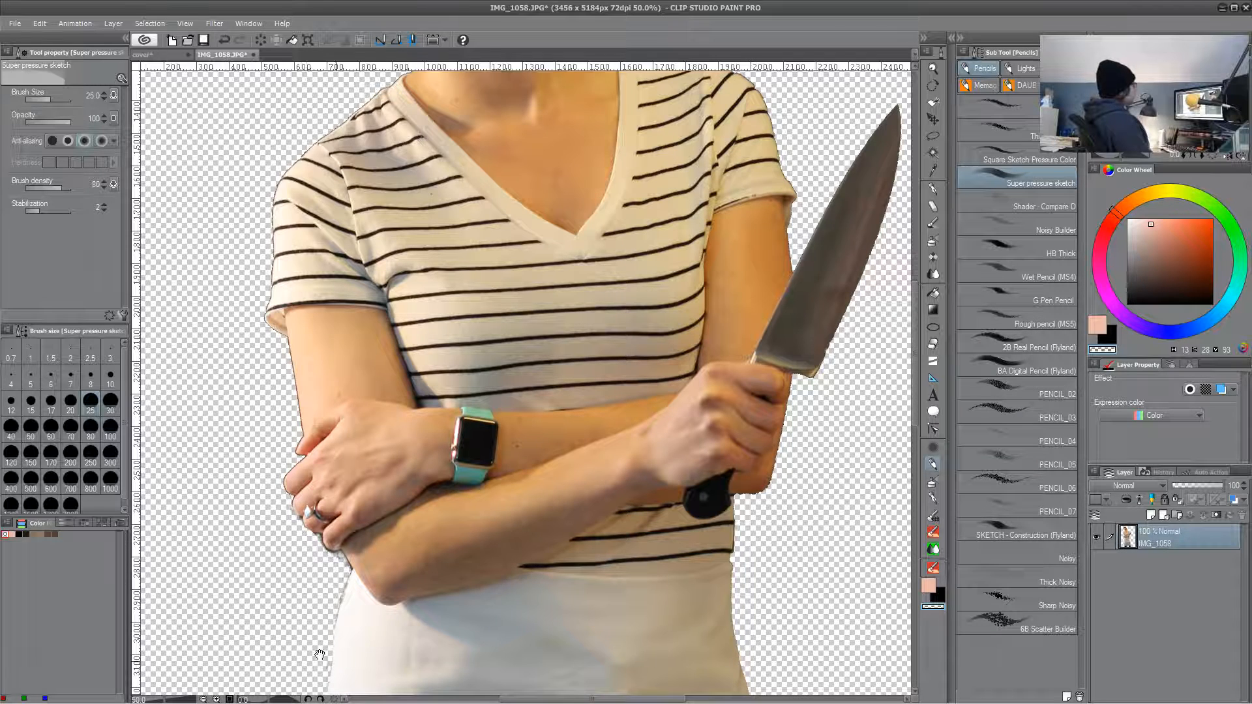
- Erase the remaining dark specks along the left edge of the apron down to its hem
{"action": "left_click_drag", "start_coordinate": [319, 655], "coordinate": [331, 499]}
{"action": "left_click_drag", "start_coordinate": [451, 573], "coordinate": [542, 398]}
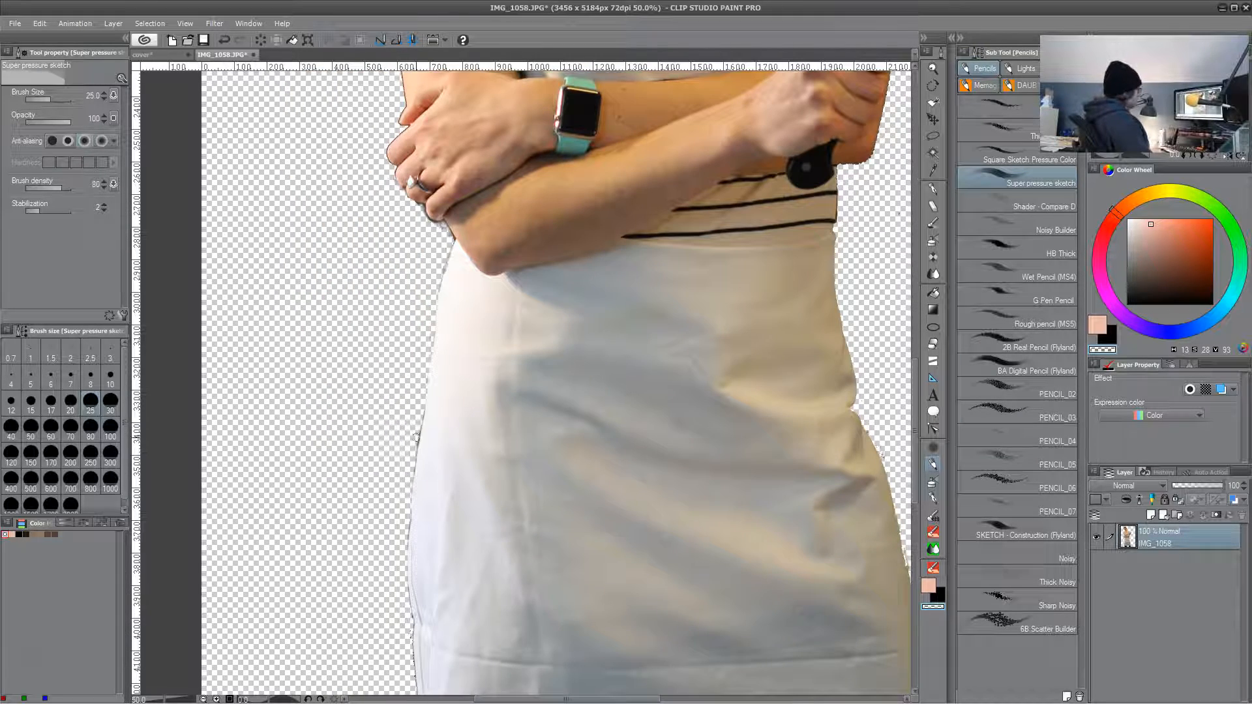
{"action": "left_click_drag", "start_coordinate": [451, 566], "coordinate": [403, 413]}
{"action": "left_click_drag", "start_coordinate": [478, 522], "coordinate": [515, 350]}
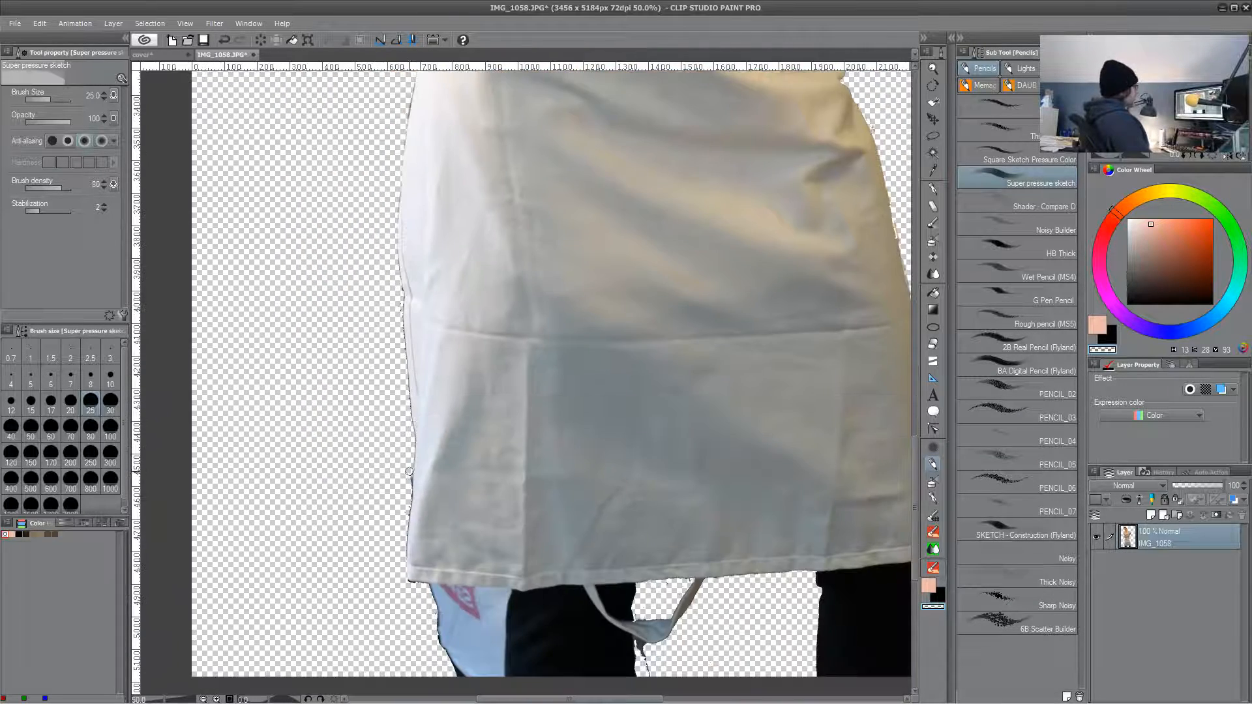
{"action": "left_click_drag", "start_coordinate": [547, 665], "coordinate": [492, 476]}
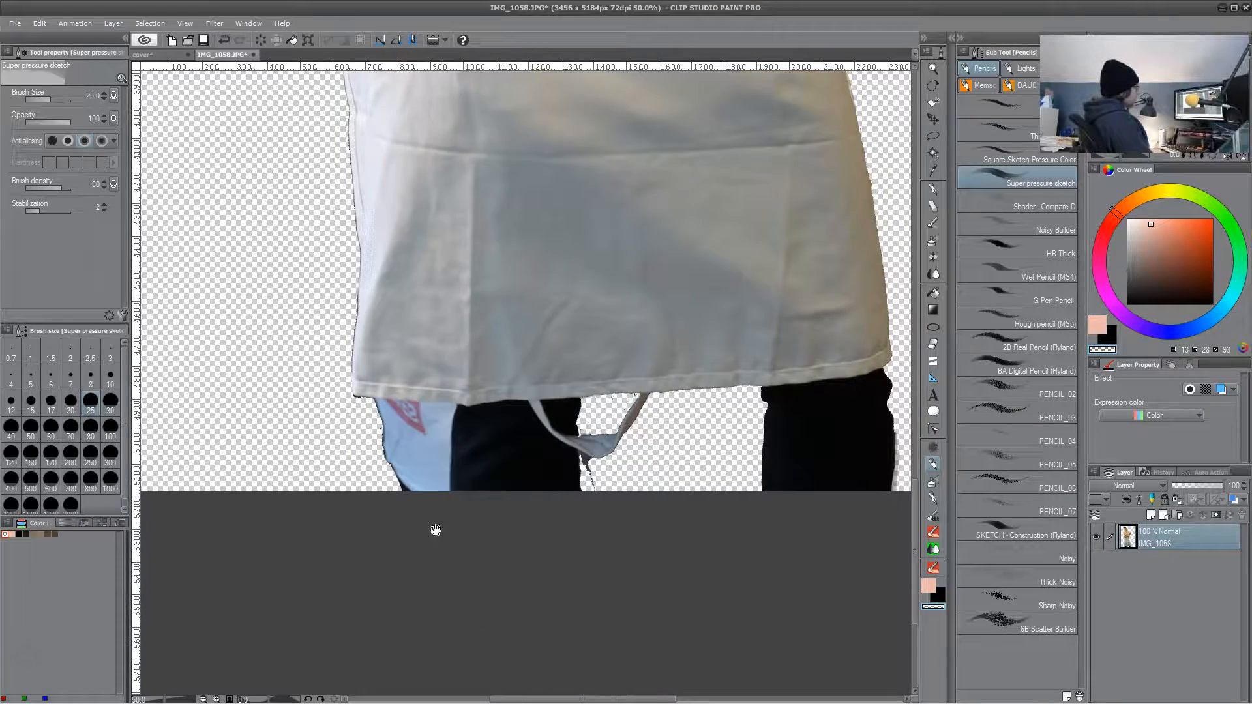
- Erase the remaining specks along the right edge of the apron from the hem up to the waist
{"action": "left_click_drag", "start_coordinate": [886, 225], "coordinate": [709, 545]}
{"action": "left_click_drag", "start_coordinate": [692, 350], "coordinate": [696, 505]}
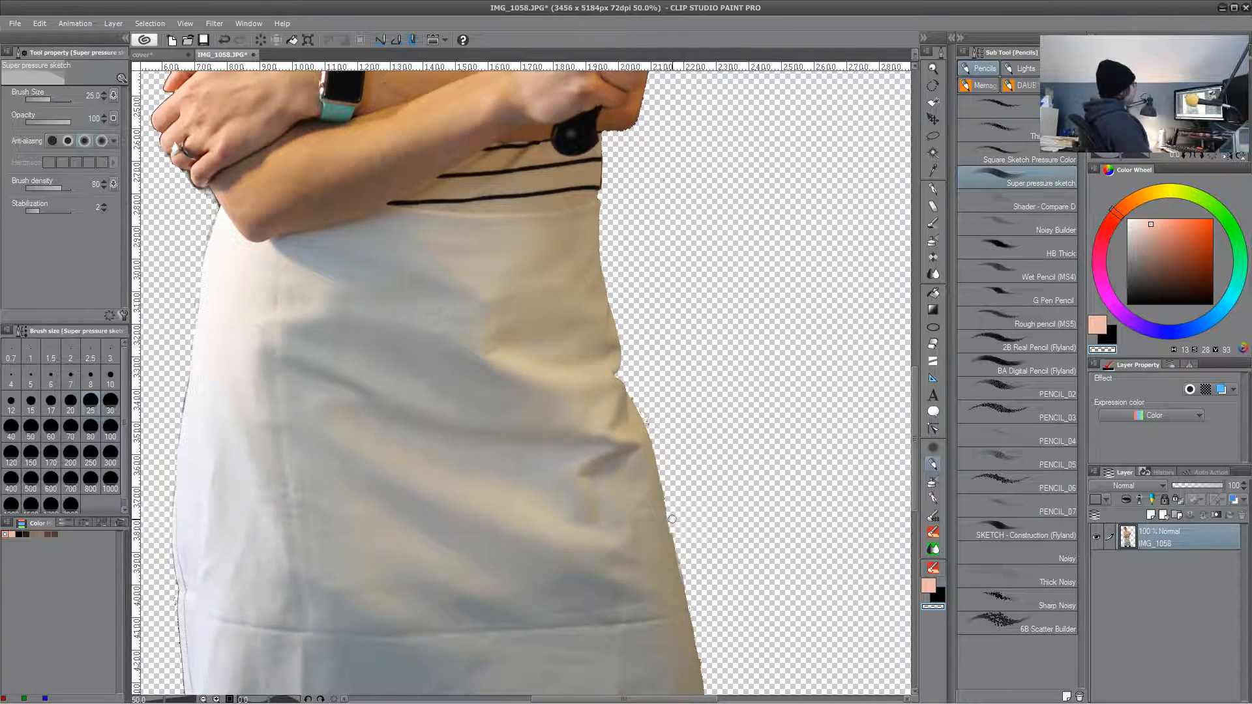
{"action": "left_click_drag", "start_coordinate": [688, 395], "coordinate": [707, 515]}
{"action": "left_click_drag", "start_coordinate": [693, 302], "coordinate": [689, 507]}
{"action": "scroll", "coordinate": [590, 600], "scroll_direction": "down", "scroll_amount": 2}
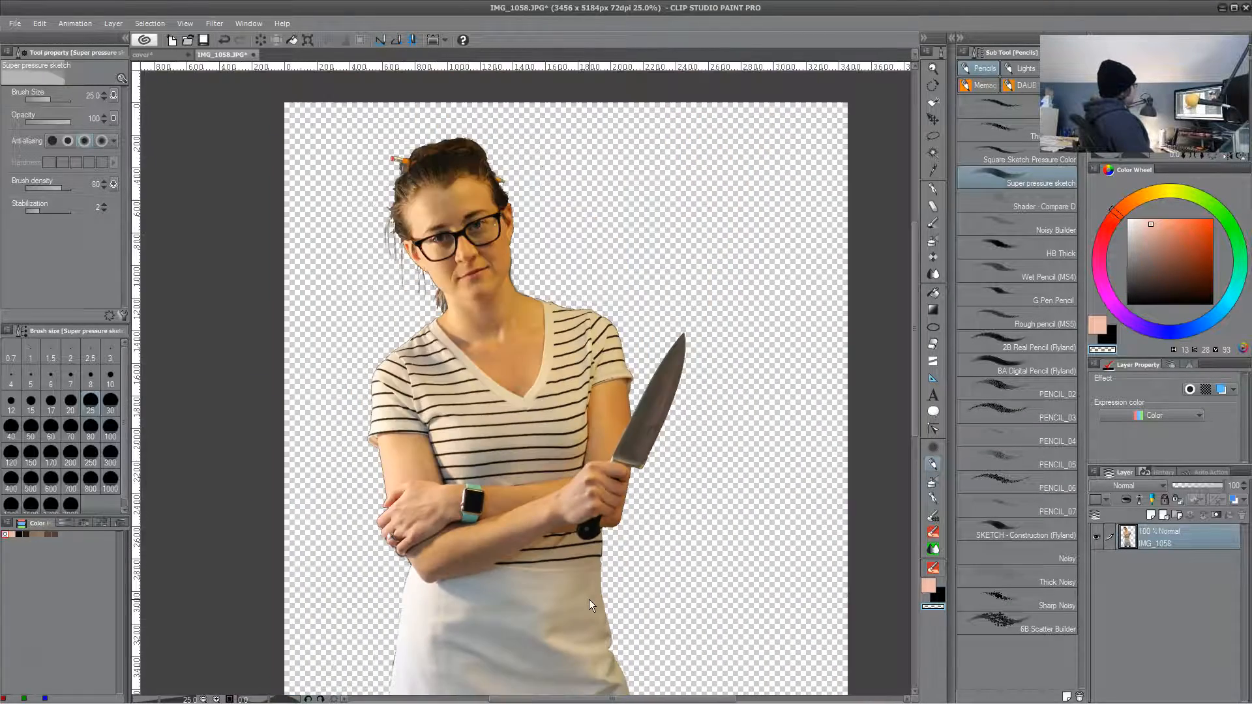
- Posterize the cutout of the woman using 7 gradients
{"action": "left_click_drag", "start_coordinate": [693, 664], "coordinate": [716, 368]}
{"action": "scroll", "coordinate": [715, 367], "scroll_direction": "down", "scroll_amount": 2}
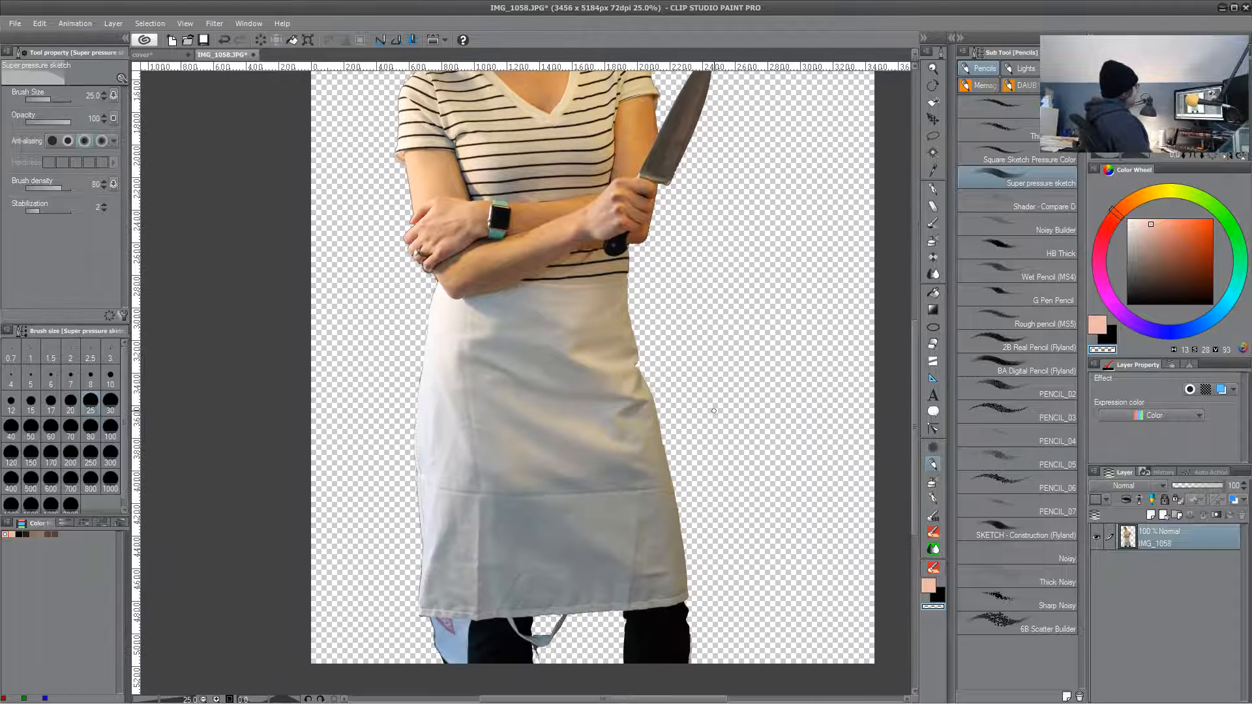
{"action": "left_click_drag", "start_coordinate": [742, 195], "coordinate": [621, 281]}
{"action": "left_click", "coordinate": [47, 24]}
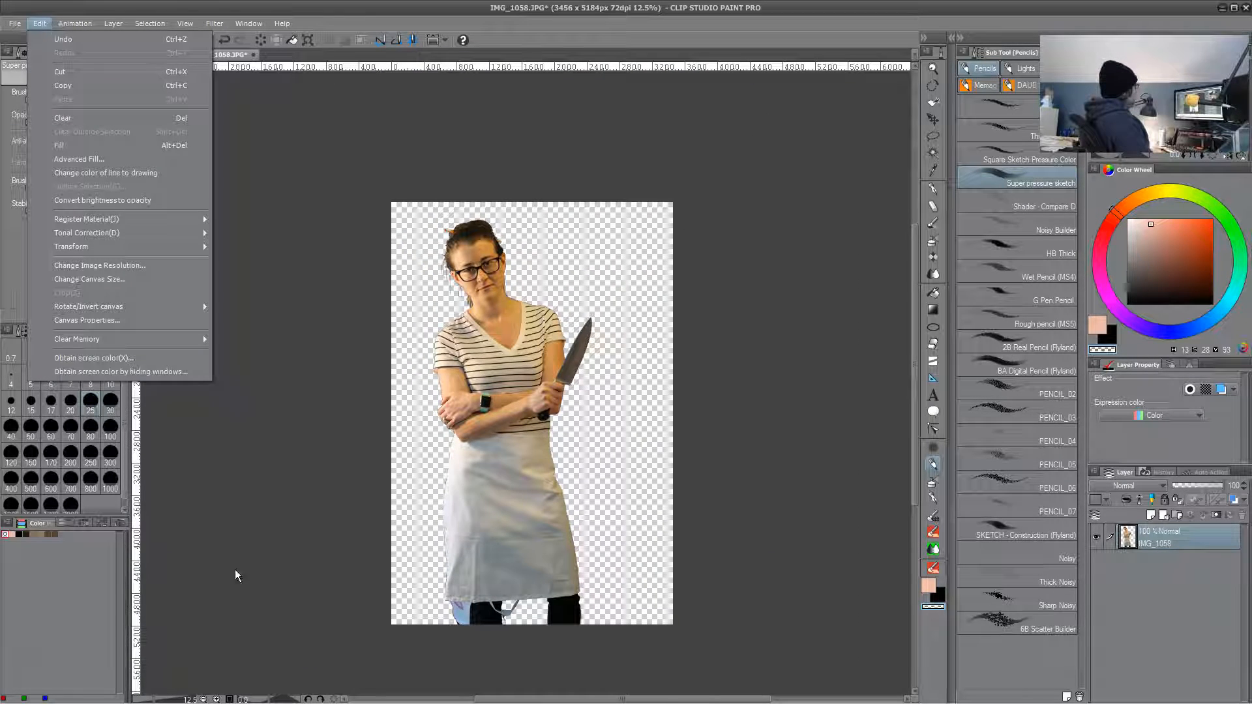
{"action": "mouse_move", "coordinate": [170, 233]}
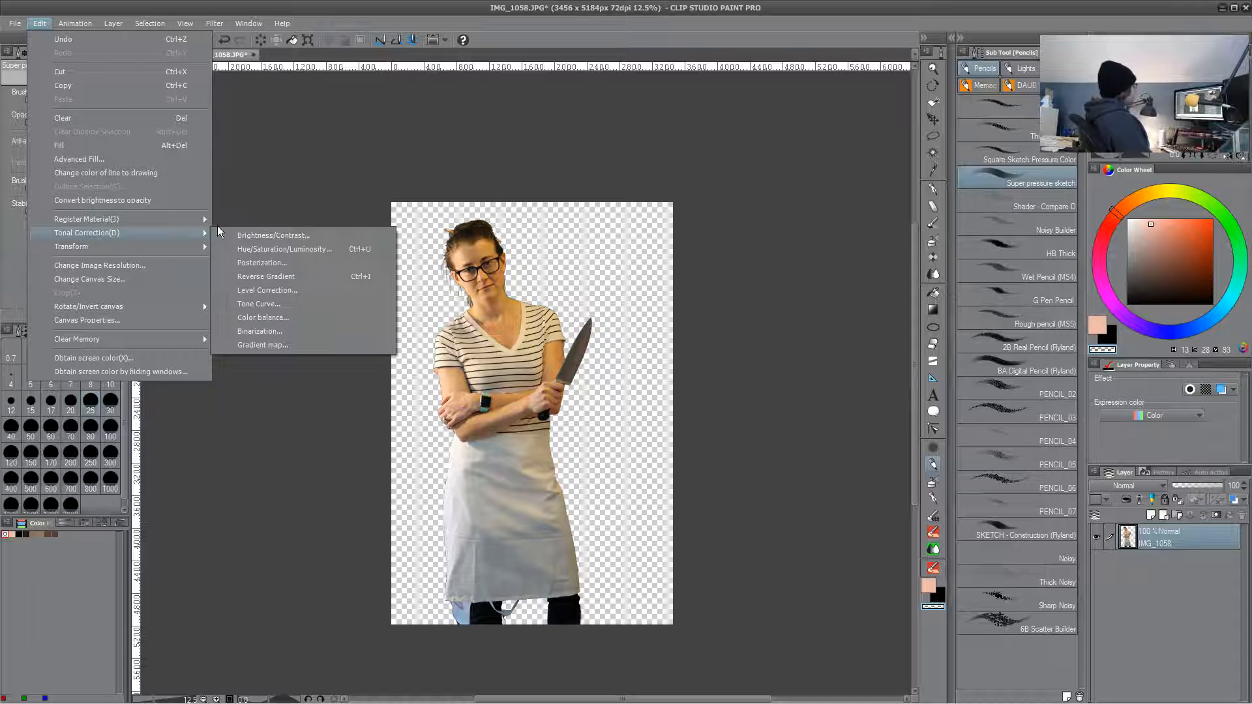
{"action": "left_click", "coordinate": [300, 263]}
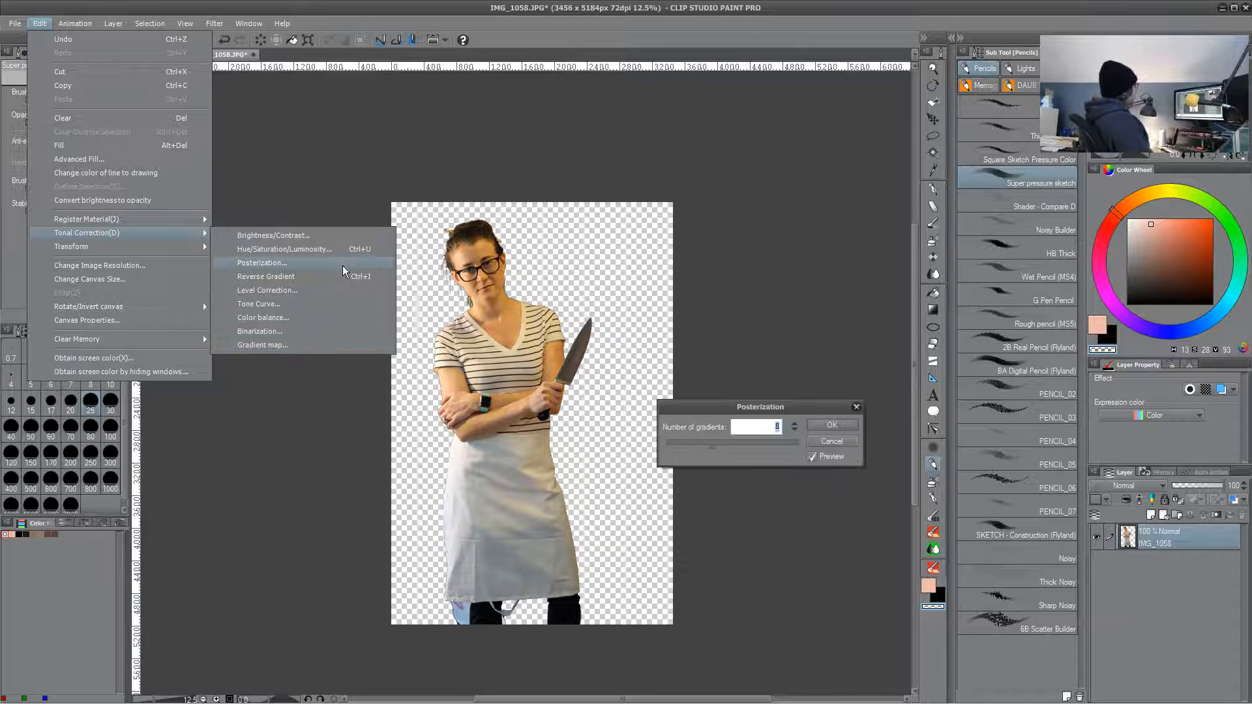
{"action": "mouse_move", "coordinate": [710, 448]}
{"action": "left_mouse_down"}
{"action": "mouse_move", "coordinate": [655, 453]}
{"action": "mouse_move", "coordinate": [705, 441]}
{"action": "left_mouse_up"}
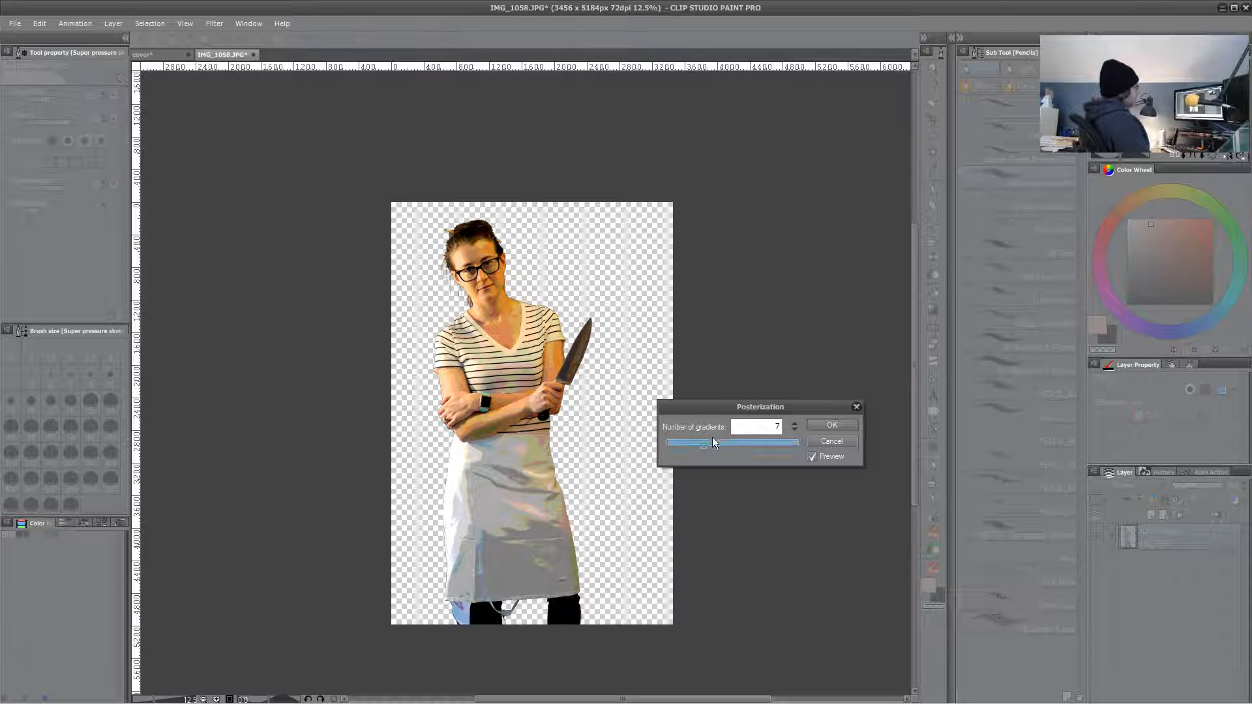
{"action": "left_click", "coordinate": [840, 430]}
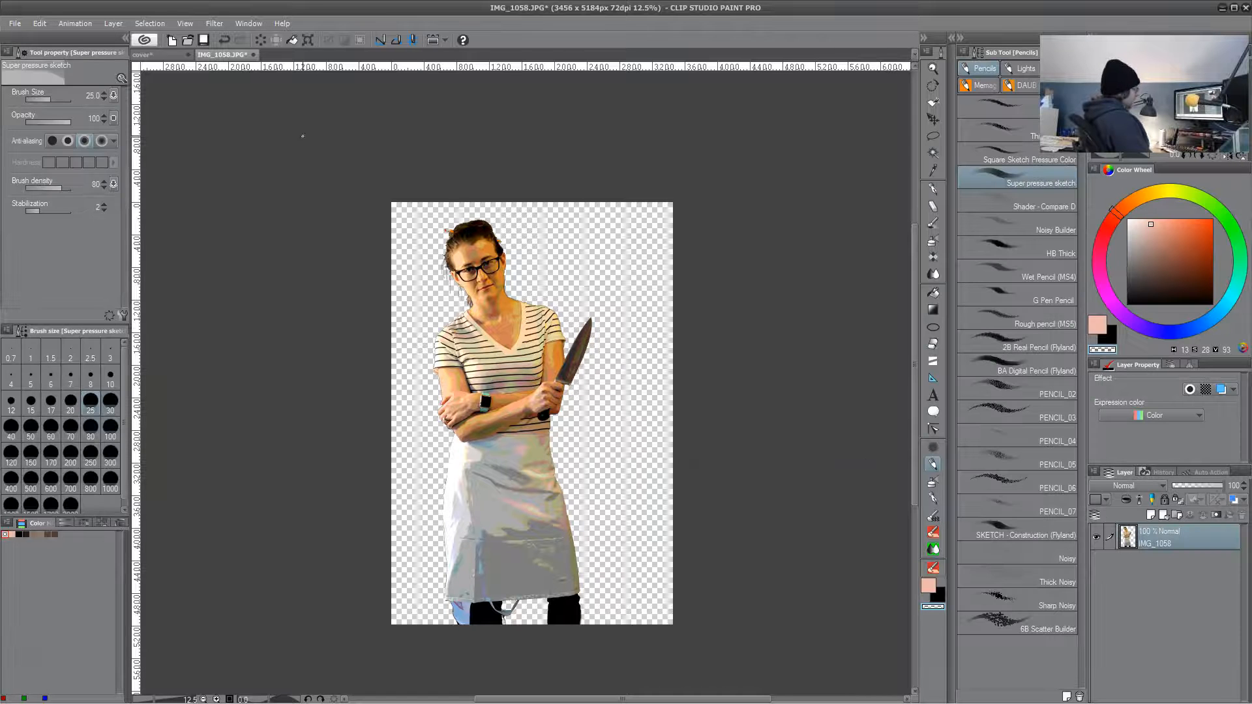
- Binarize the posterized cutout to pure black and white with a threshold of 138
{"action": "left_click", "coordinate": [40, 23]}
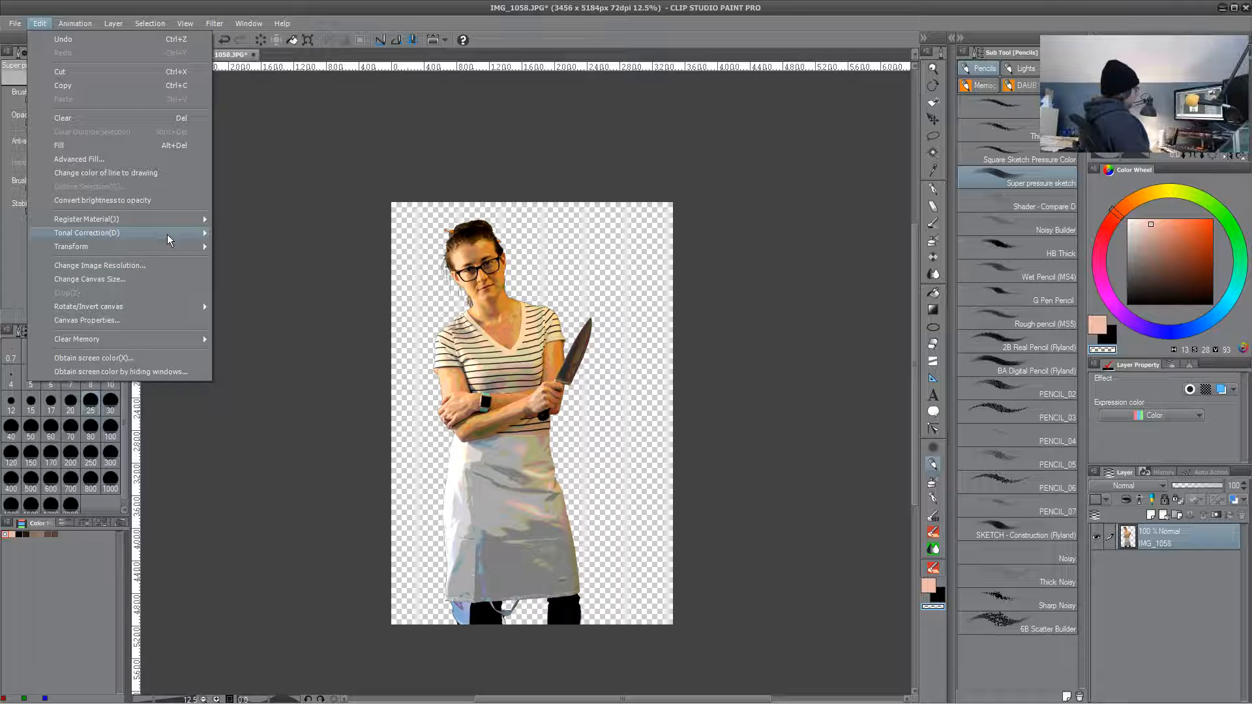
{"action": "mouse_move", "coordinate": [170, 233]}
{"action": "left_click", "coordinate": [309, 335]}
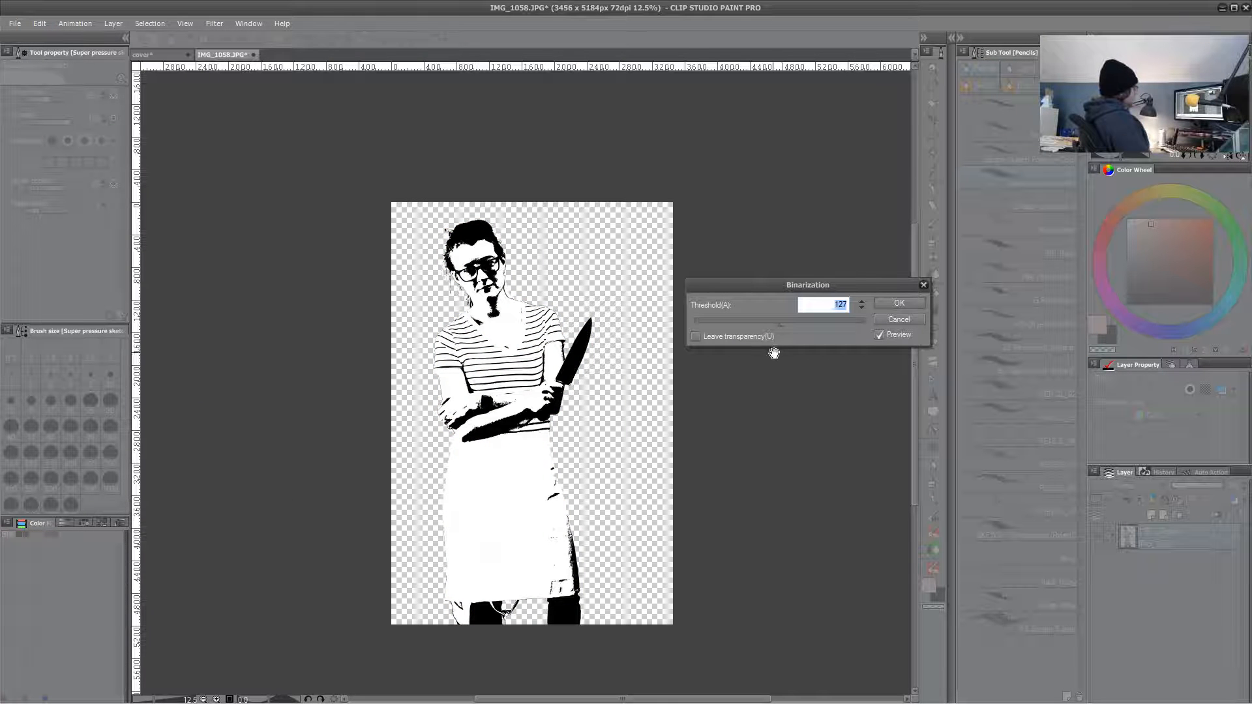
{"action": "mouse_move", "coordinate": [778, 327]}
{"action": "left_mouse_down"}
{"action": "mouse_move", "coordinate": [746, 332]}
{"action": "mouse_move", "coordinate": [808, 323]}
{"action": "mouse_move", "coordinate": [788, 328]}
{"action": "left_mouse_up"}
{"action": "left_click", "coordinate": [809, 330]}
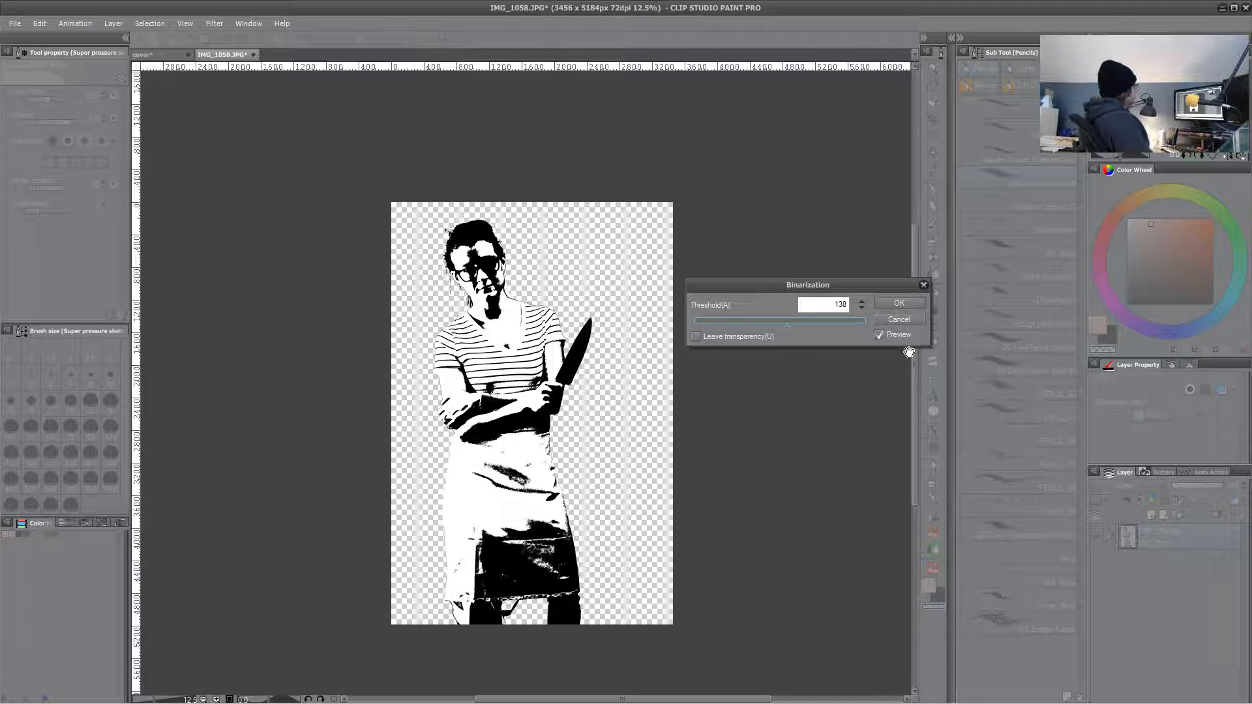
{"action": "left_click", "coordinate": [911, 302]}
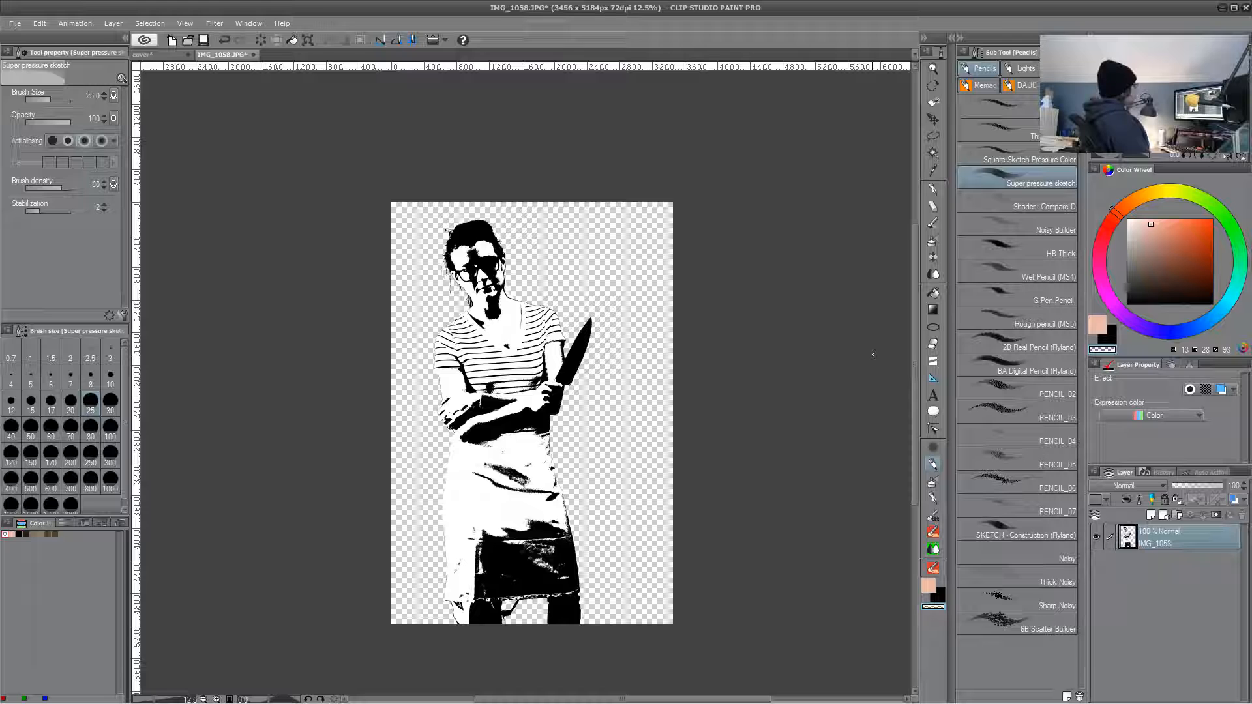
- Turn on the blue layer color for the binarized cutout and paste a copy of it into the cover document
{"action": "left_click", "coordinate": [1233, 501]}
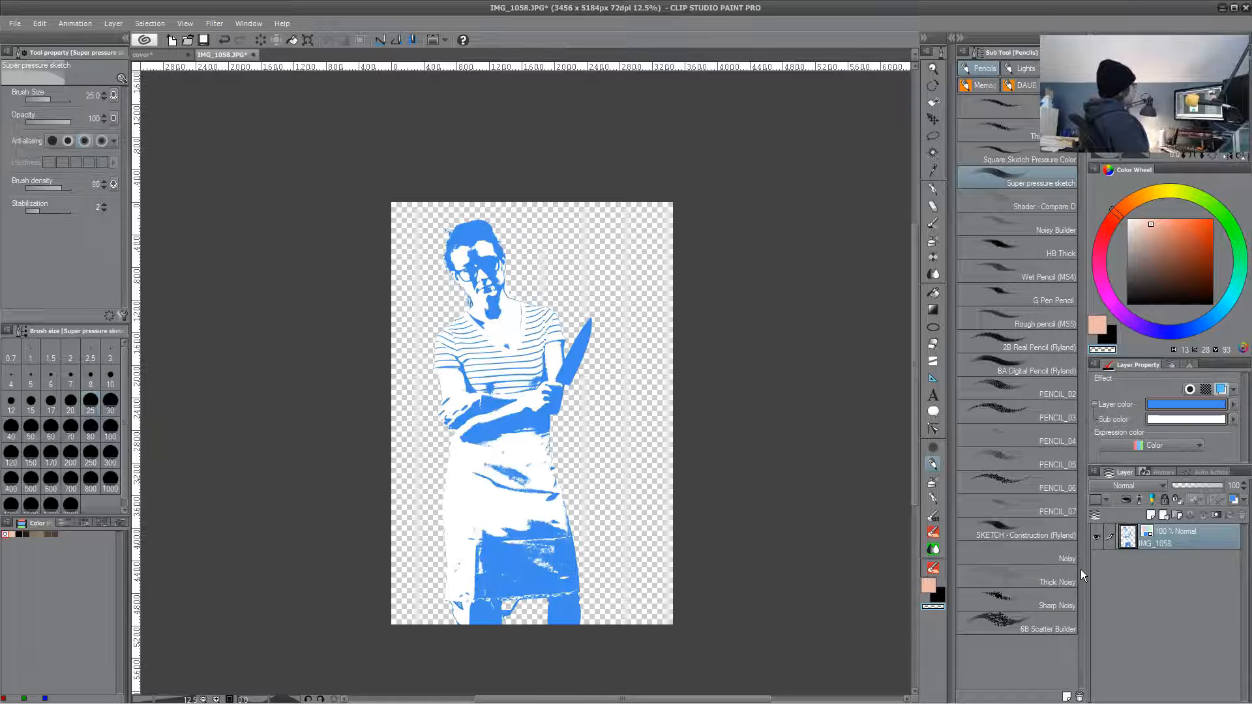
{"action": "left_click", "coordinate": [1244, 501]}
{"action": "left_click", "coordinate": [1220, 531]}
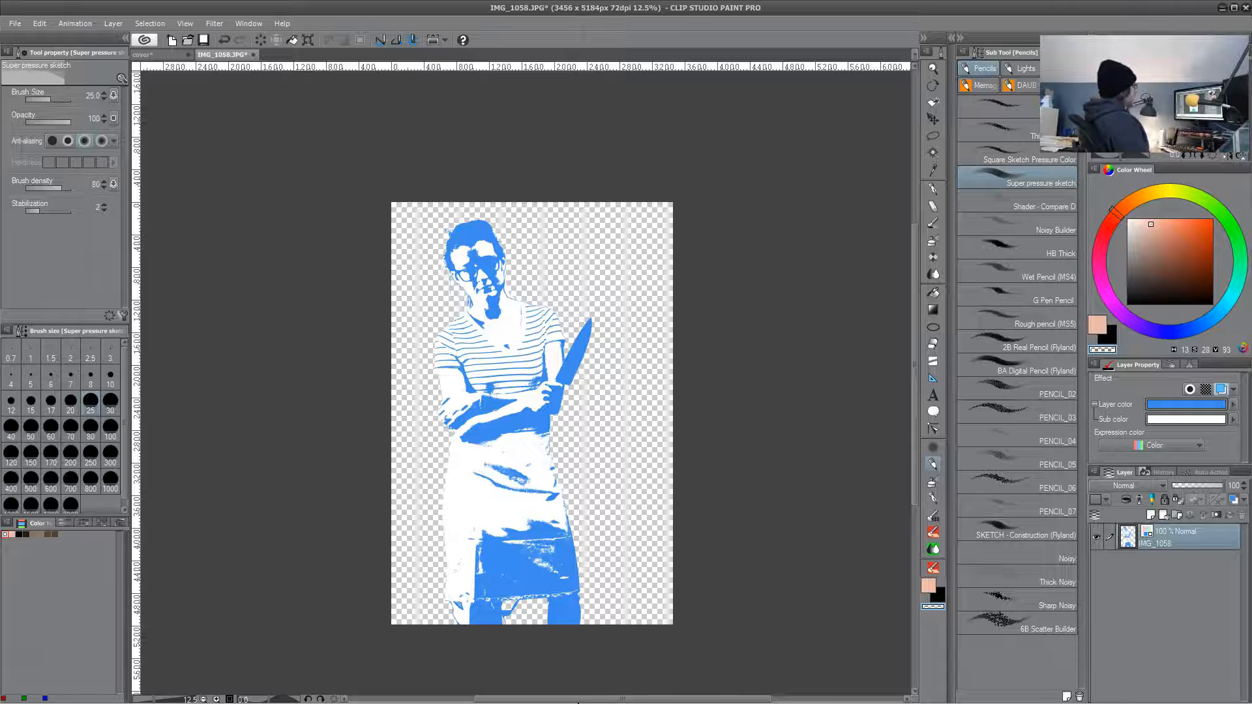
{"action": "left_click", "coordinate": [165, 55]}
{"action": "key", "text": "ctrl+v"}
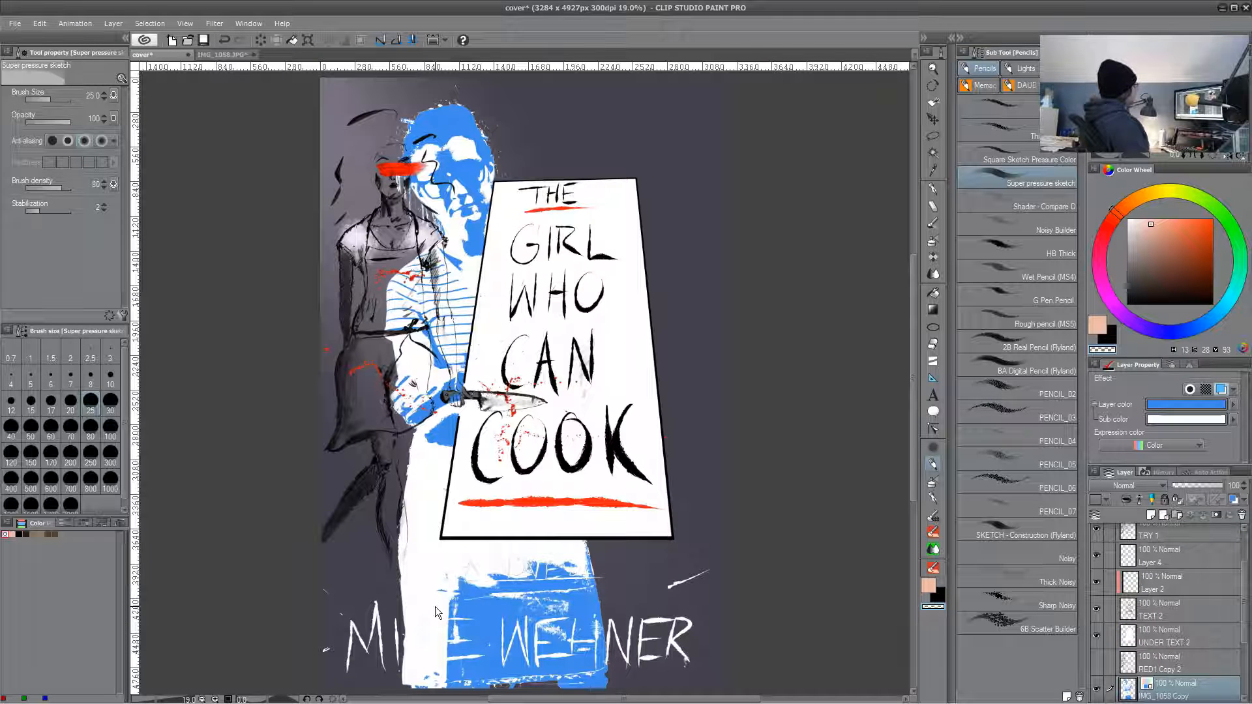
- Scale the pasted cutout to 65% and place it over the sketched figure beside the title panel
{"action": "key", "text": "ctrl+t"}
{"action": "left_click_drag", "start_coordinate": [741, 77], "coordinate": [594, 303]}
{"action": "left_click_drag", "start_coordinate": [518, 600], "coordinate": [453, 374]}
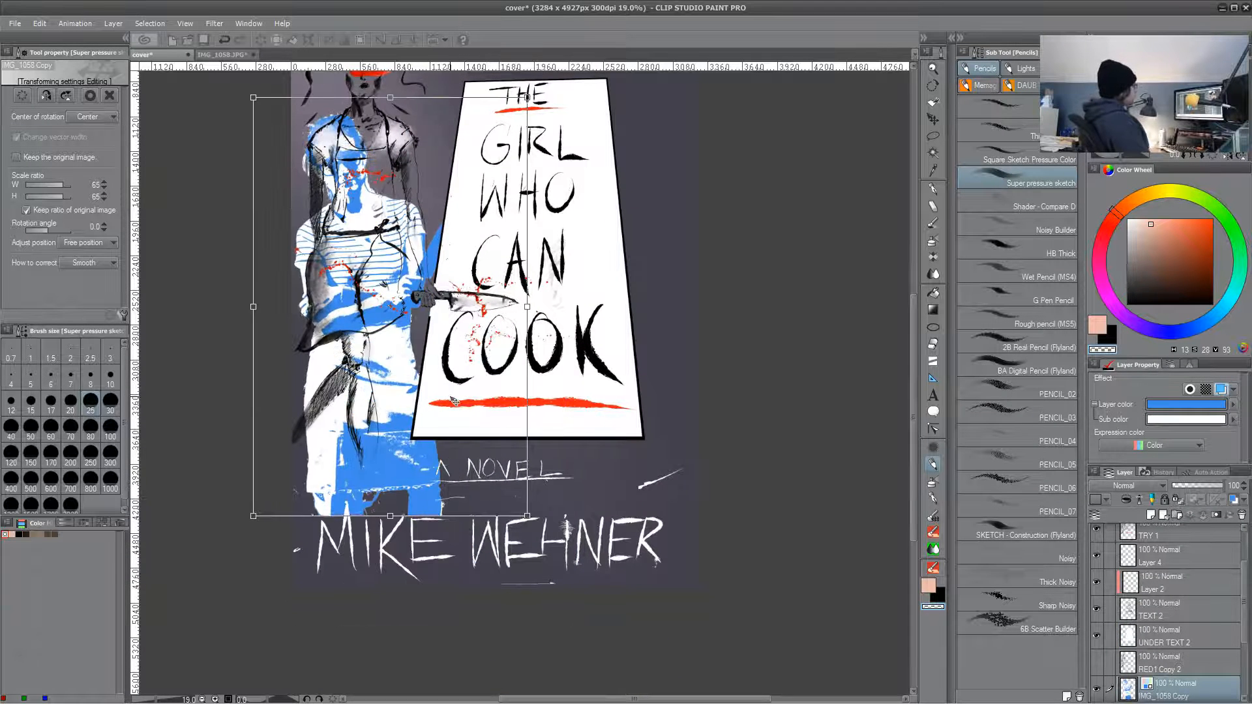
{"action": "key", "text": "Return"}
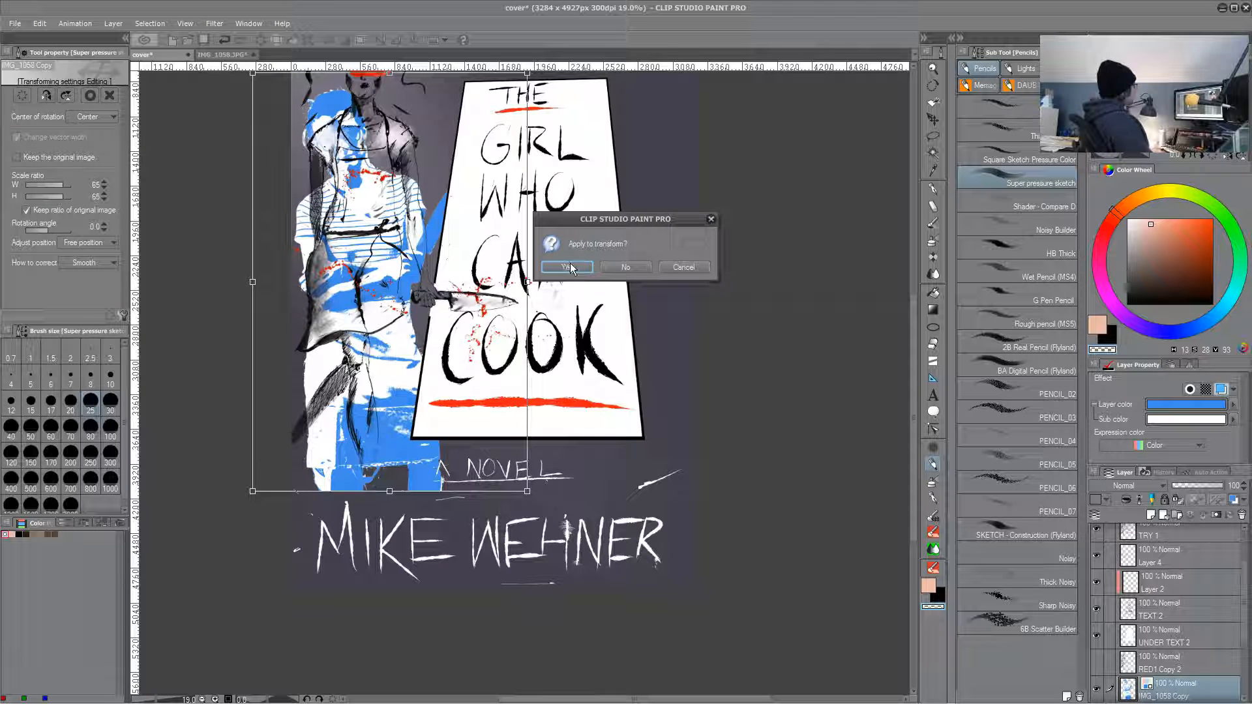
- Hide the TRY 1 sketch layer and Layer 4
{"action": "left_click_drag", "start_coordinate": [1249, 586], "coordinate": [1247, 560]}
{"action": "left_click", "coordinate": [1098, 591]}
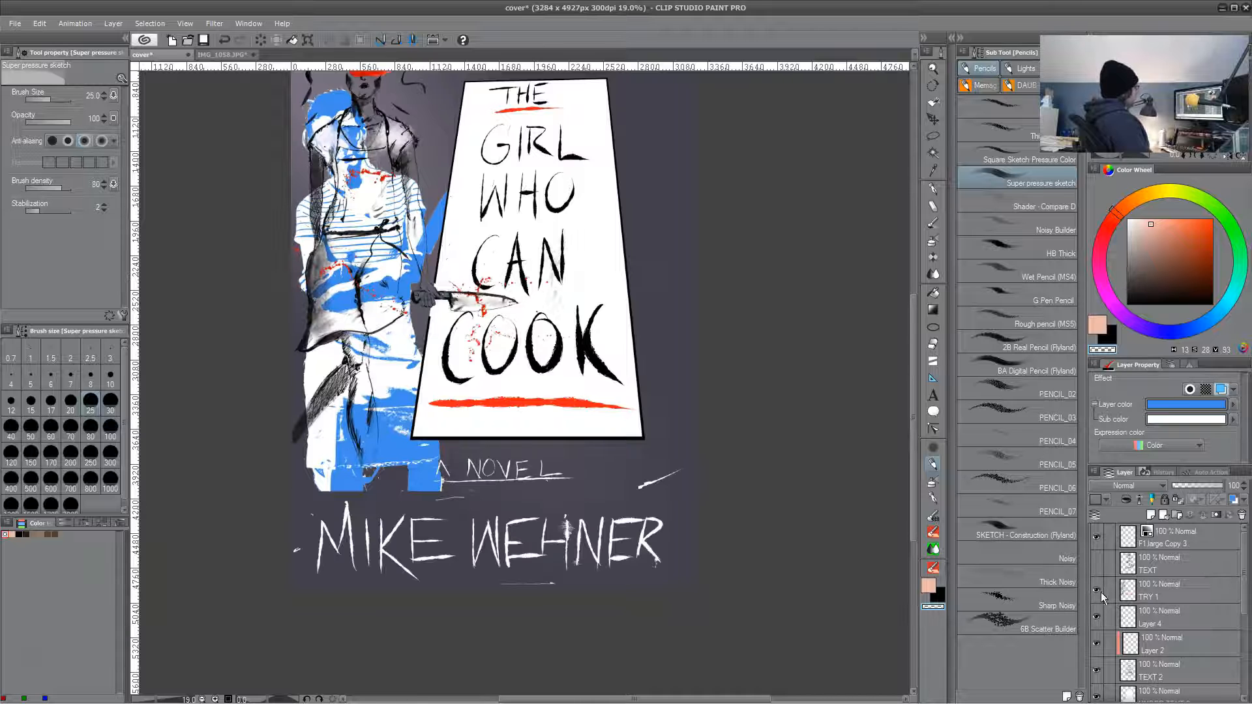
{"action": "left_click", "coordinate": [1099, 590]}
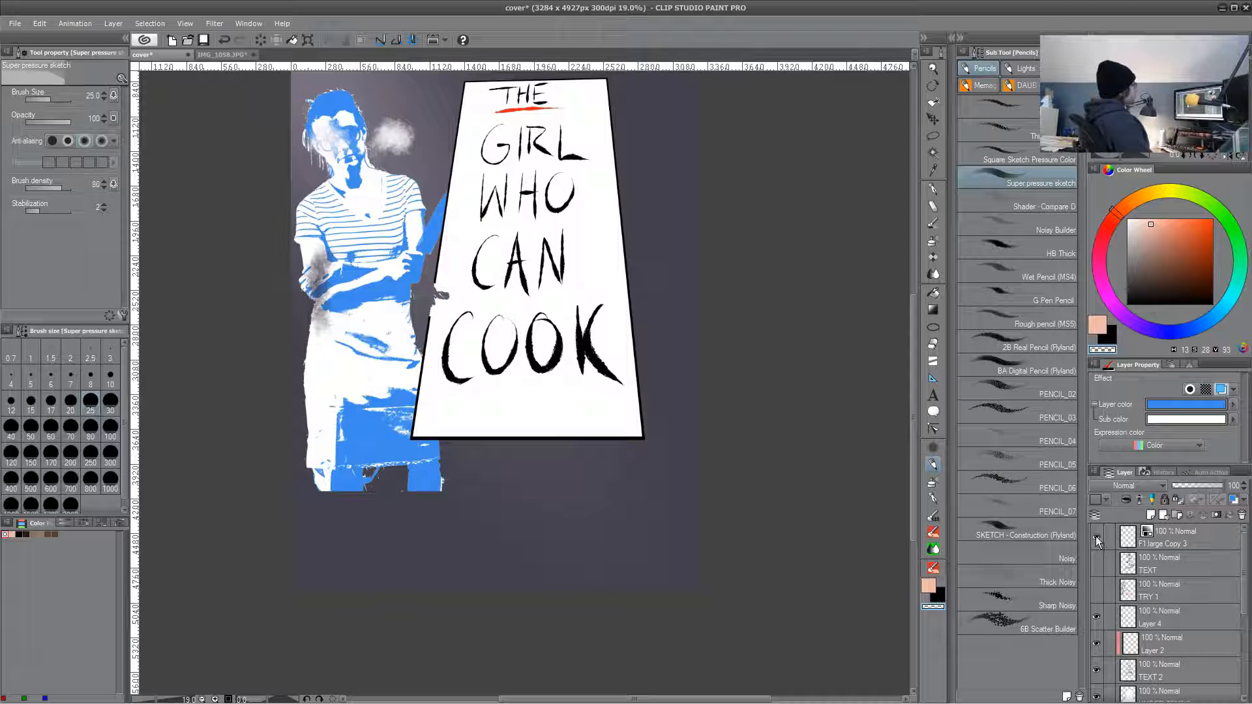
{"action": "left_click", "coordinate": [1098, 617]}
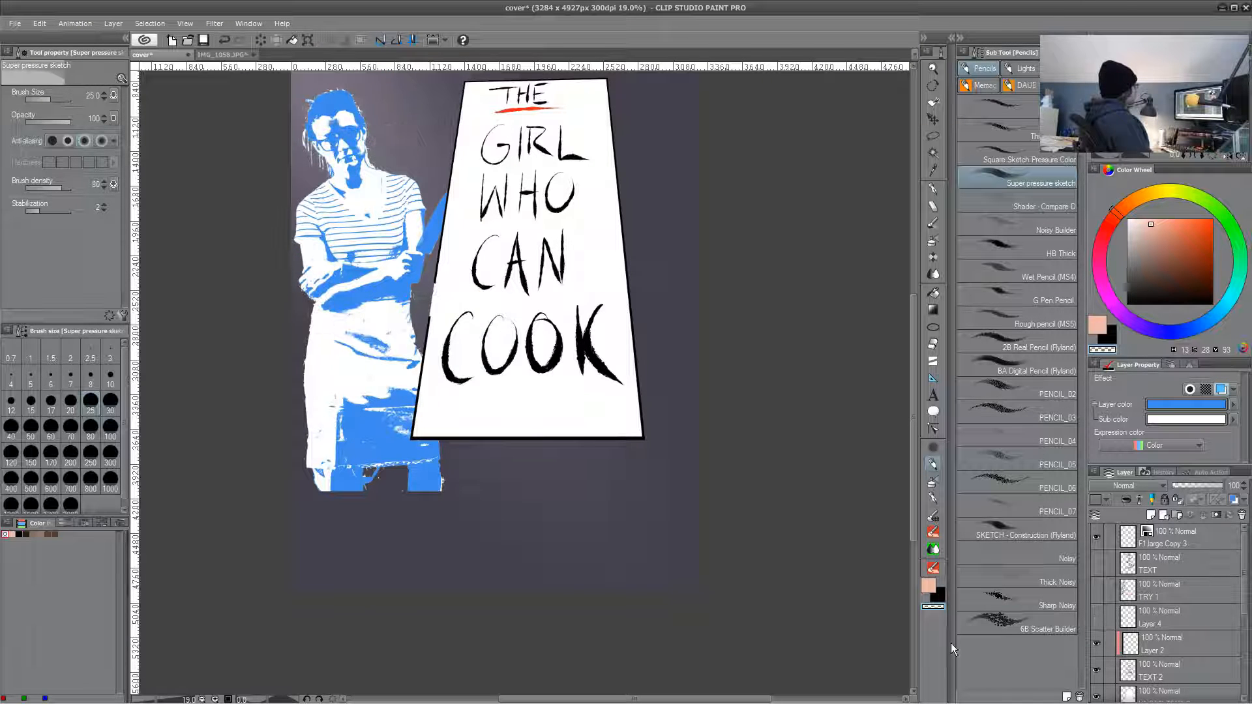
- Move the cutout up beside the title panel so the head sits above the panel's upper edge
{"action": "scroll", "coordinate": [1200, 652], "scroll_direction": "down", "scroll_amount": 3}
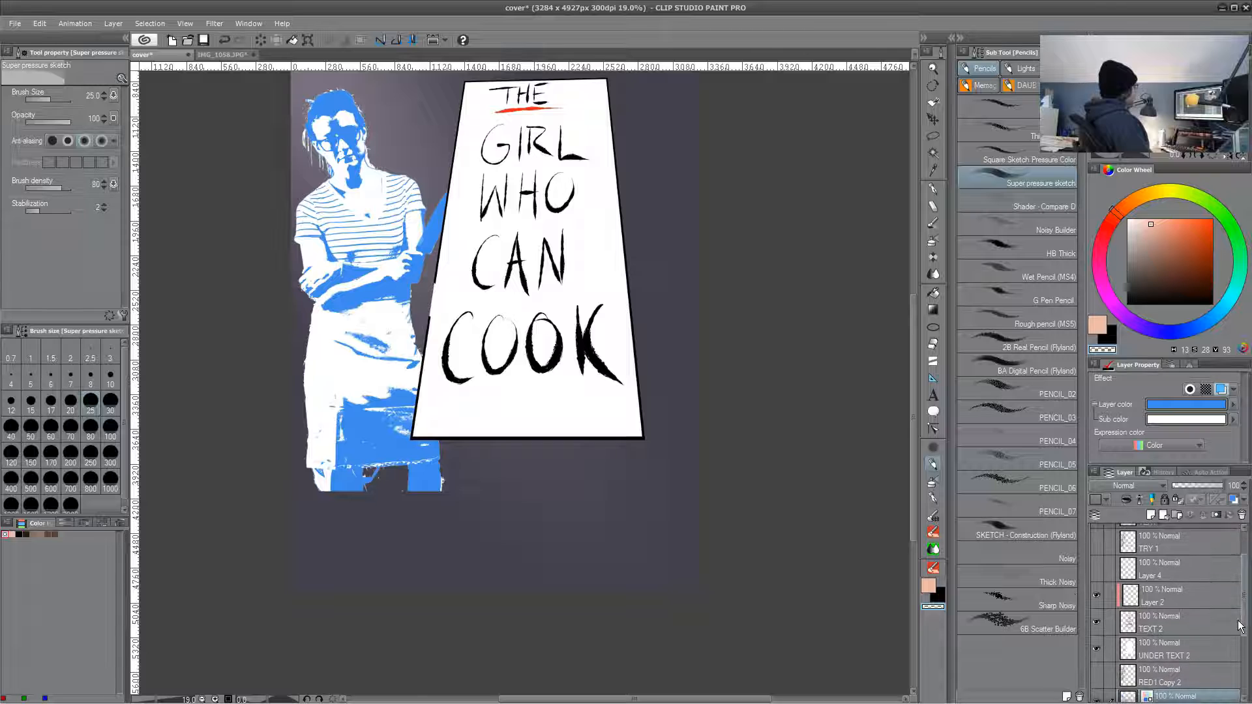
{"action": "key", "text": "k"}
{"action": "left_click_drag", "start_coordinate": [373, 373], "coordinate": [356, 320]}
{"action": "left_click_drag", "start_coordinate": [485, 411], "coordinate": [541, 566]}
{"action": "mouse_move", "coordinate": [419, 478]}
{"action": "left_mouse_down"}
{"action": "mouse_move", "coordinate": [440, 476]}
{"action": "mouse_move", "coordinate": [428, 467]}
{"action": "left_mouse_up"}
- Scale the cutout to 110%, shift it against the cover's left edge and apply the transformation
{"action": "key", "text": "ctrl+t"}
{"action": "left_click_drag", "start_coordinate": [575, 159], "coordinate": [615, 130]}
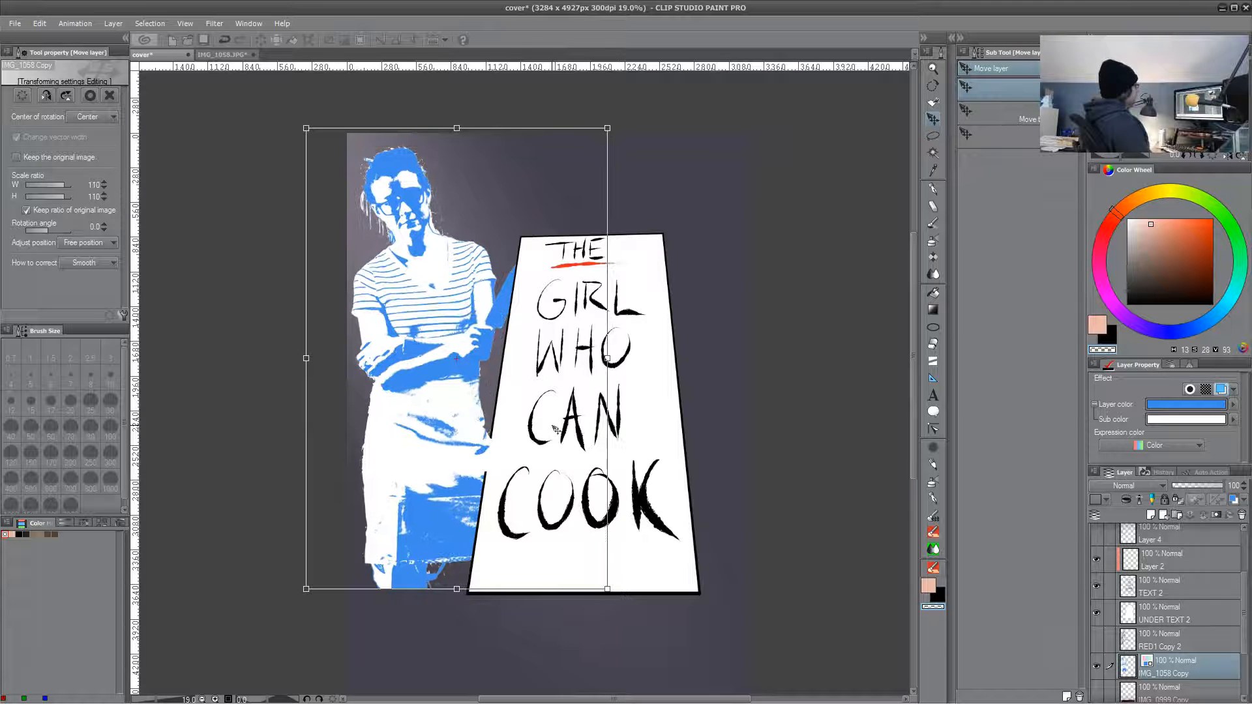
{"action": "scroll", "coordinate": [553, 427], "scroll_direction": "down", "scroll_amount": 2}
{"action": "scroll", "coordinate": [554, 427], "scroll_direction": "up", "scroll_amount": 3}
{"action": "scroll", "coordinate": [553, 427], "scroll_direction": "down", "scroll_amount": 1}
{"action": "scroll", "coordinate": [554, 427], "scroll_direction": "up", "scroll_amount": 1}
{"action": "scroll", "coordinate": [553, 427], "scroll_direction": "down", "scroll_amount": 1}
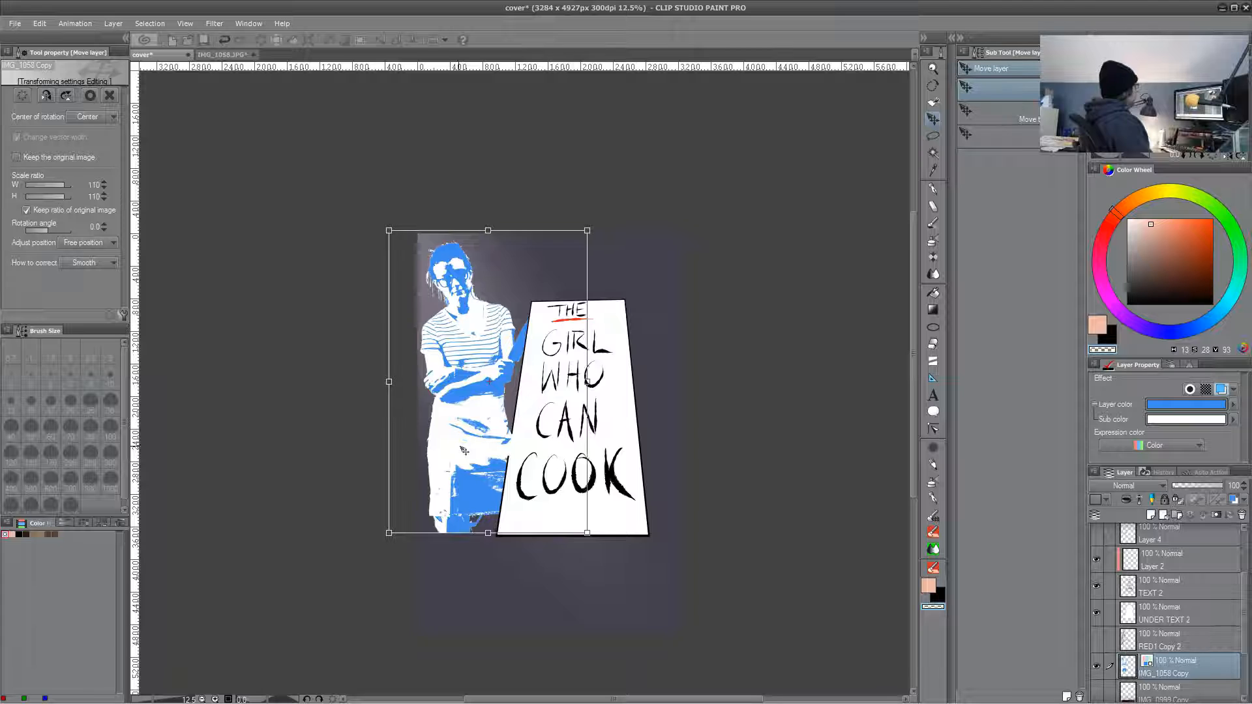
{"action": "left_click_drag", "start_coordinate": [466, 448], "coordinate": [458, 450]}
{"action": "left_click", "coordinate": [1097, 614]}
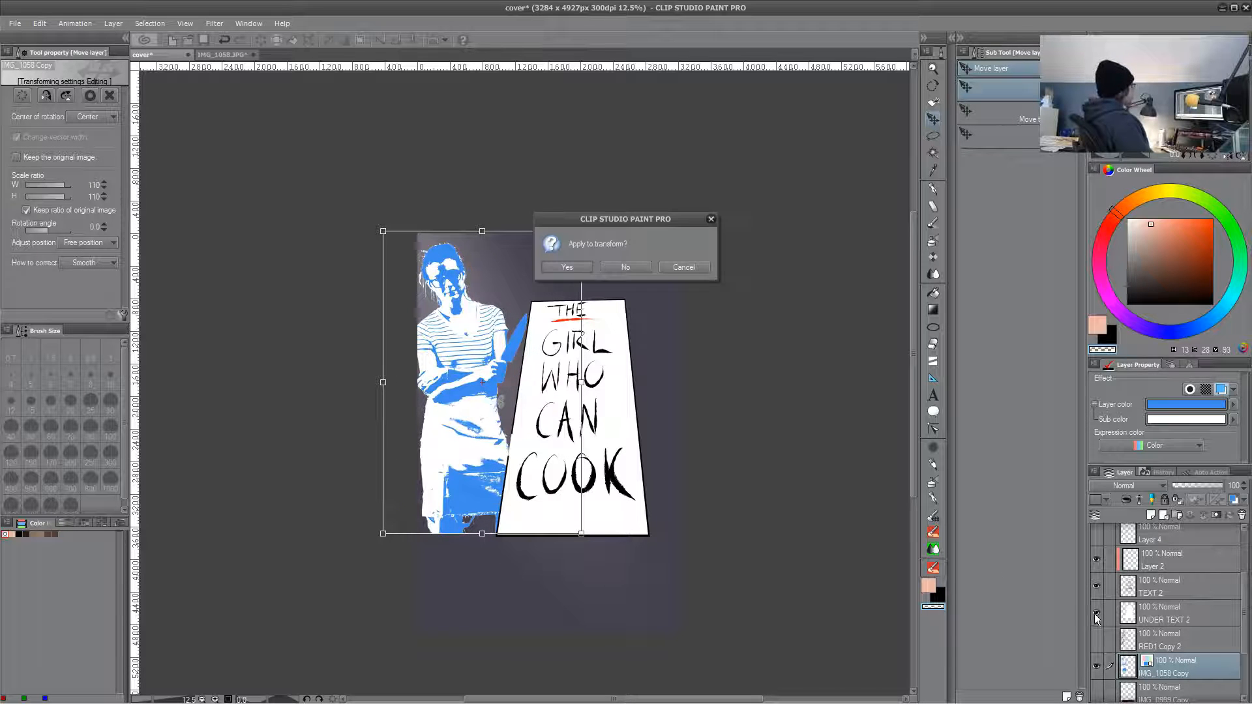
{"action": "left_click", "coordinate": [569, 267]}
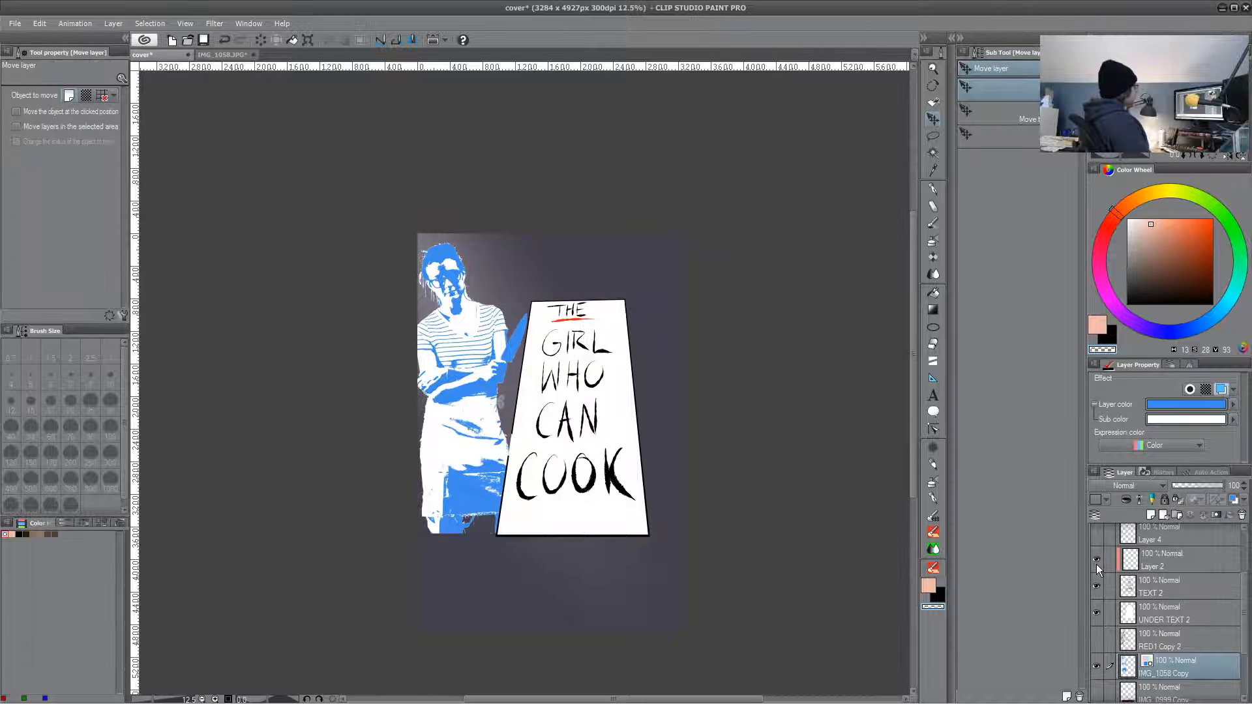
- Toggle the TEXT 2 and UNDER TEXT 2 layers to check what each contributes to the cover
{"action": "left_click", "coordinate": [1097, 586]}
{"action": "left_click", "coordinate": [1098, 587]}
{"action": "left_click", "coordinate": [1097, 613]}
{"action": "left_click", "coordinate": [1097, 614]}
{"action": "scroll", "coordinate": [1234, 592], "scroll_direction": "up", "scroll_amount": 3}
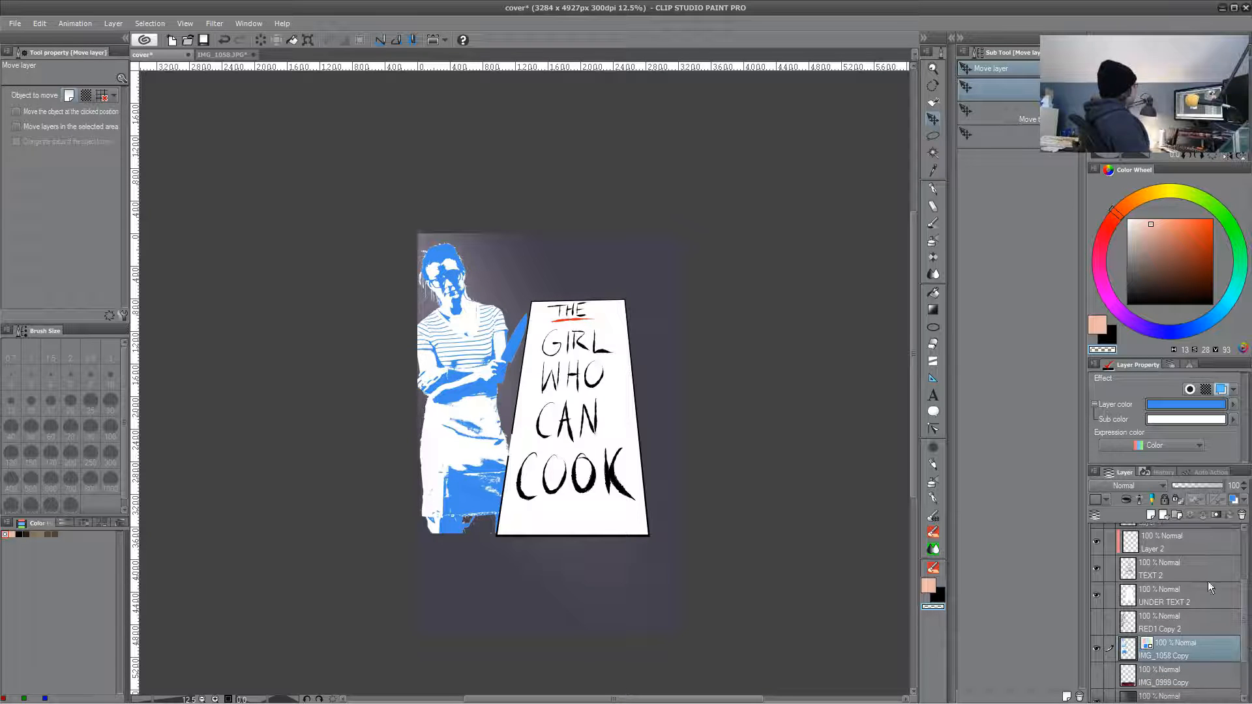
- Turn off the cutout's layer color, scale it to 115% and move it lower on the cover
{"action": "left_click", "coordinate": [1232, 500]}
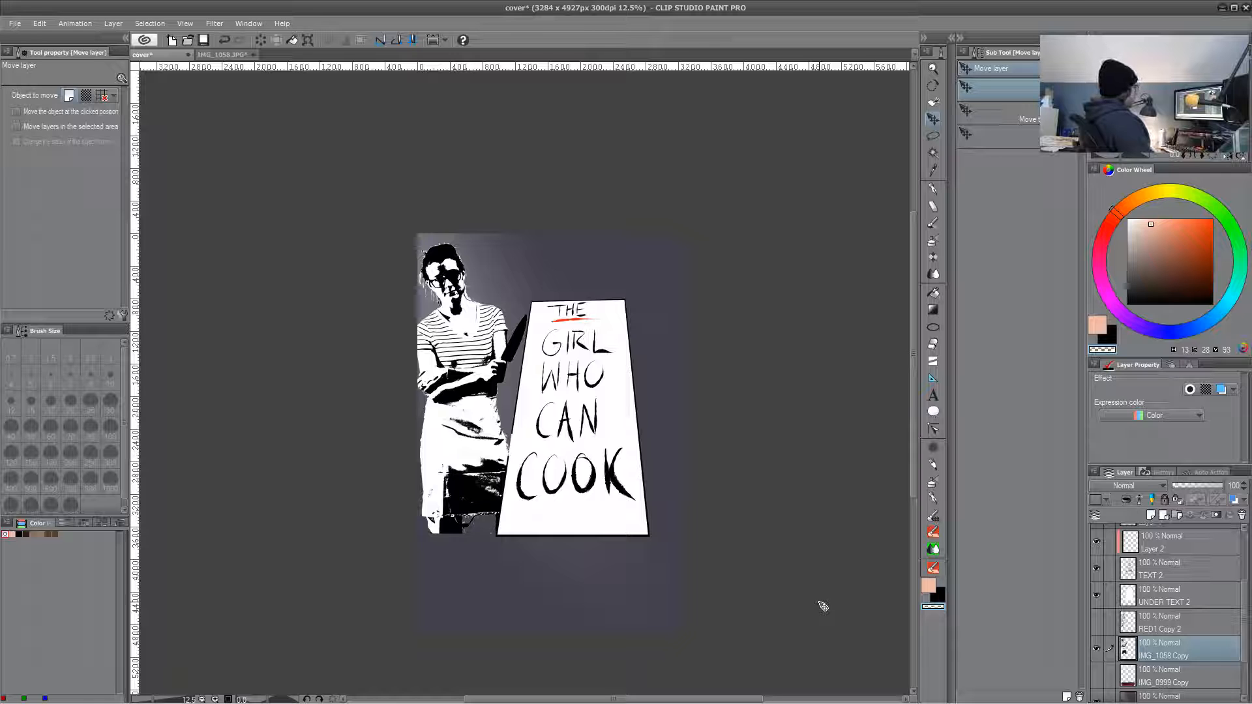
{"action": "key", "text": "ctrl+t"}
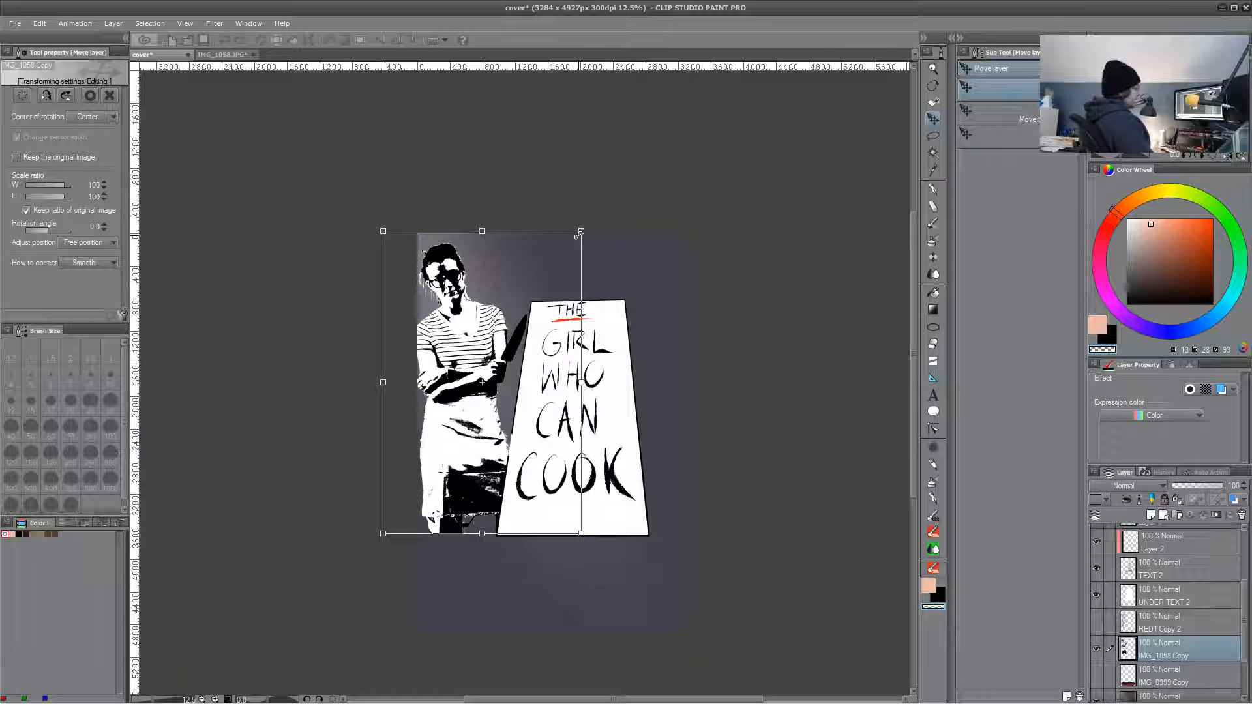
{"action": "left_click_drag", "start_coordinate": [553, 259], "coordinate": [622, 215]}
{"action": "left_click_drag", "start_coordinate": [559, 415], "coordinate": [553, 461]}
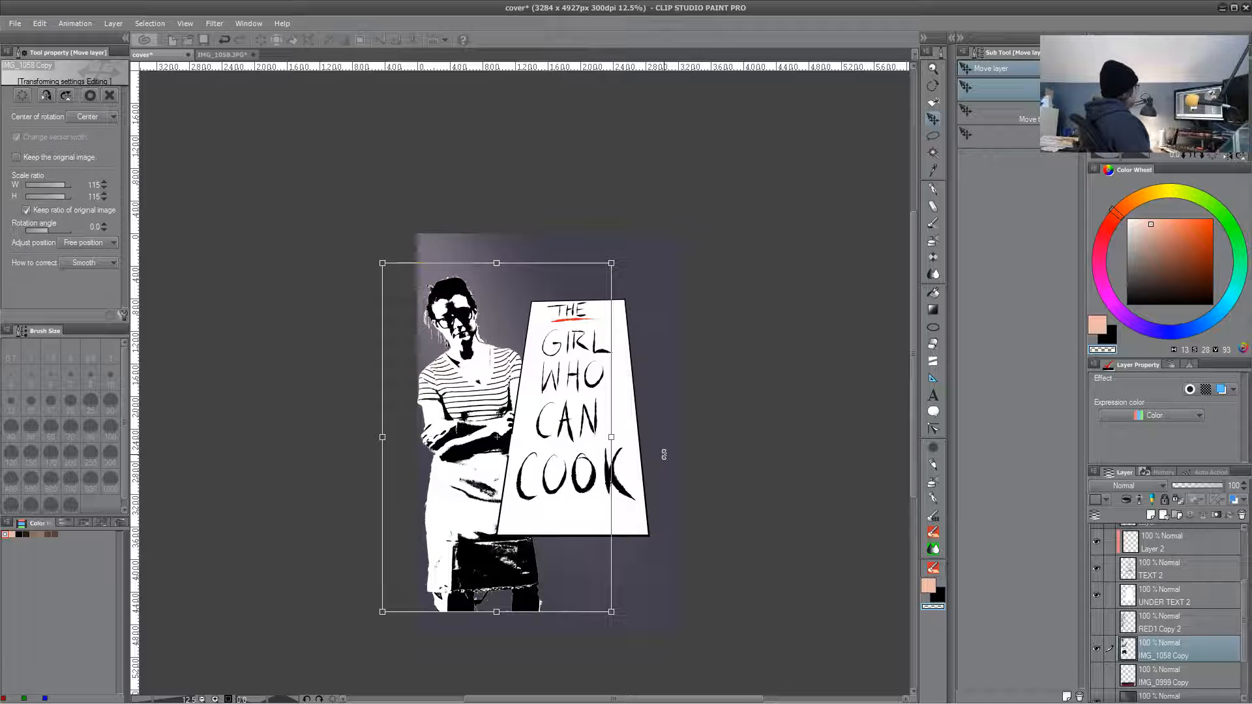
{"action": "key", "text": "Return"}
- Convert the cutout's brightness to opacity and place its layer directly above TEXT 2
{"action": "left_click", "coordinate": [40, 23]}
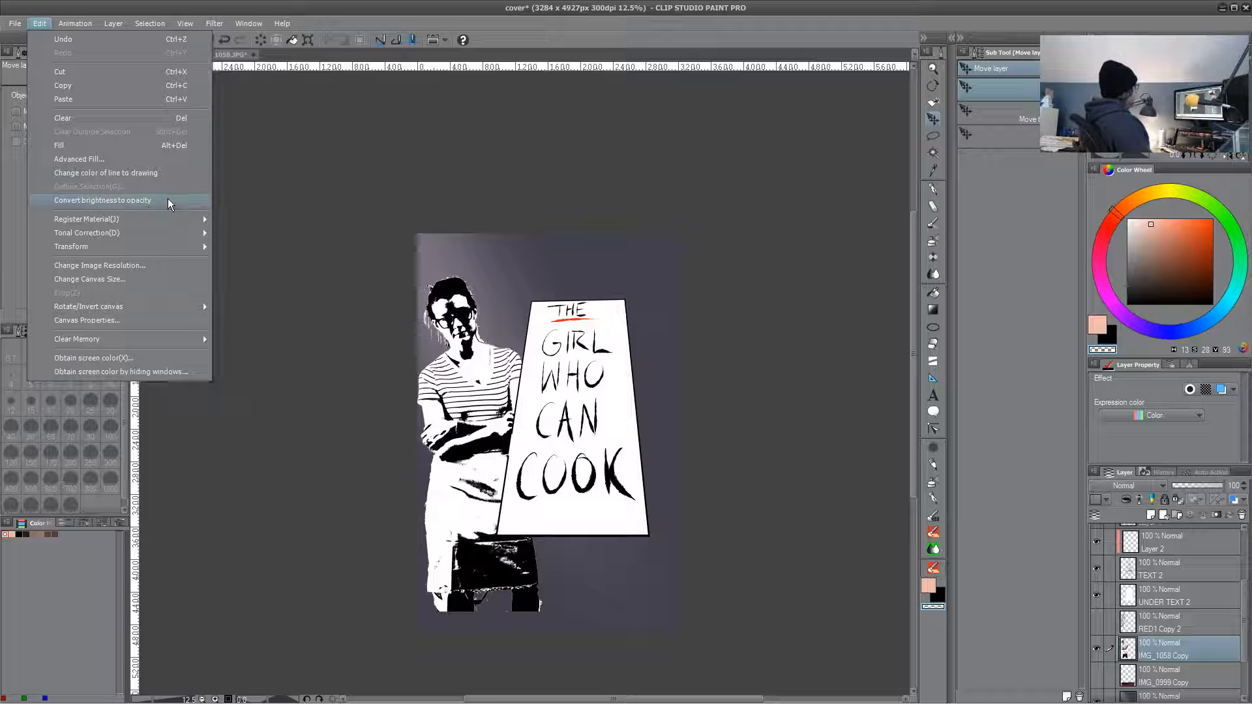
{"action": "left_click", "coordinate": [168, 200]}
{"action": "left_click_drag", "start_coordinate": [1184, 547], "coordinate": [1193, 559]}
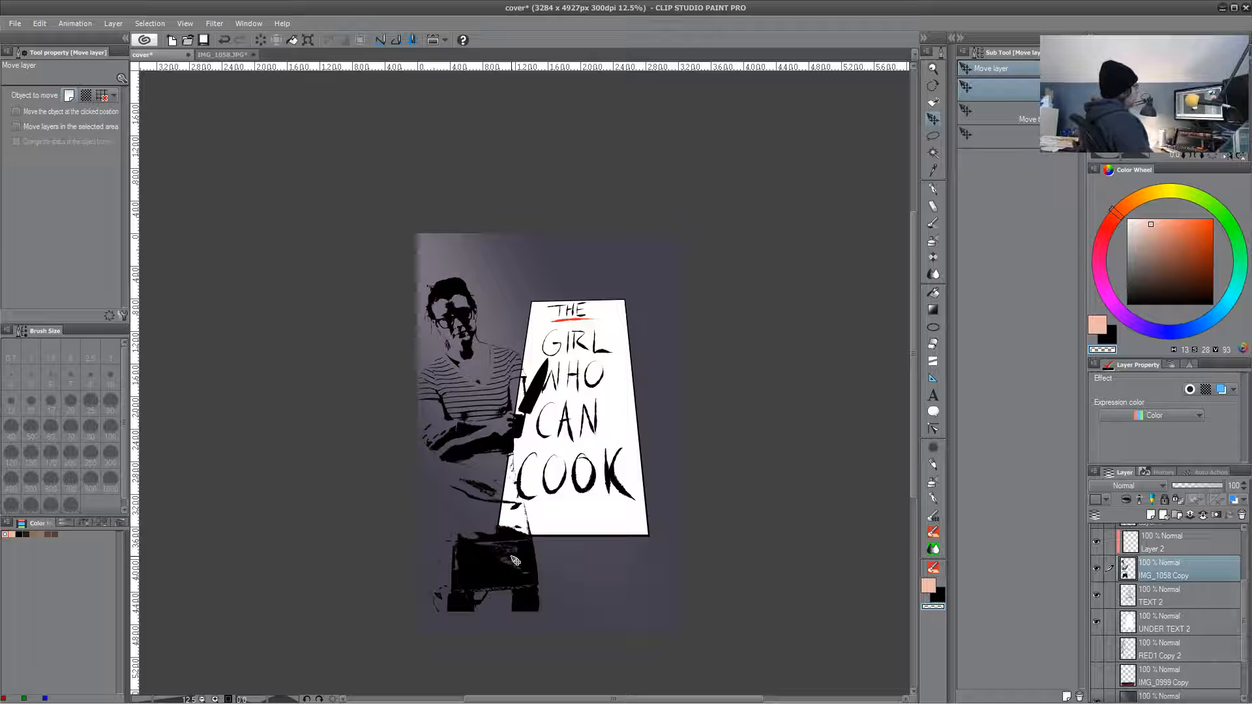
- Scale the cutout to 93%, nudge it so the knife overlaps the title panel, and select the UNDER TEXT 2 layer
{"action": "key", "text": "ctrl+t"}
{"action": "left_click_drag", "start_coordinate": [566, 268], "coordinate": [545, 295]}
{"action": "mouse_move", "coordinate": [515, 535]}
{"action": "left_mouse_down"}
{"action": "mouse_move", "coordinate": [519, 548]}
{"action": "mouse_move", "coordinate": [528, 540]}
{"action": "mouse_move", "coordinate": [518, 525]}
{"action": "left_mouse_up"}
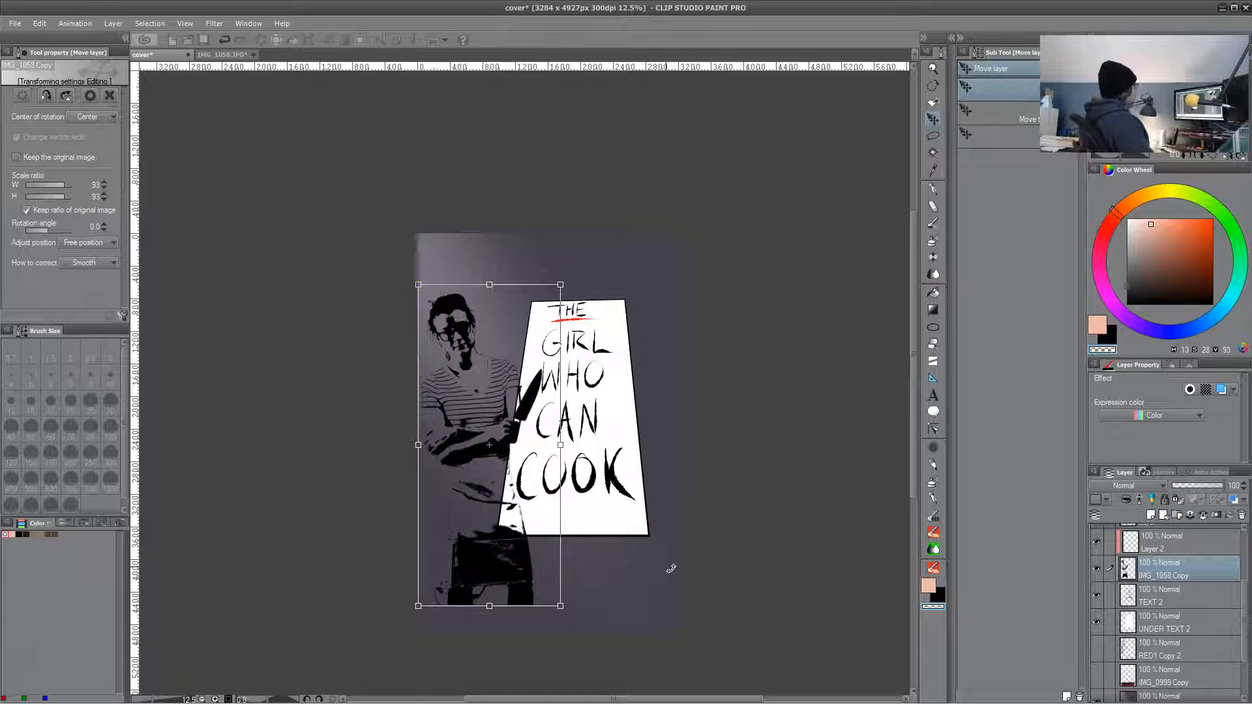
{"action": "left_click", "coordinate": [1184, 629]}
{"action": "key", "text": "Return"}
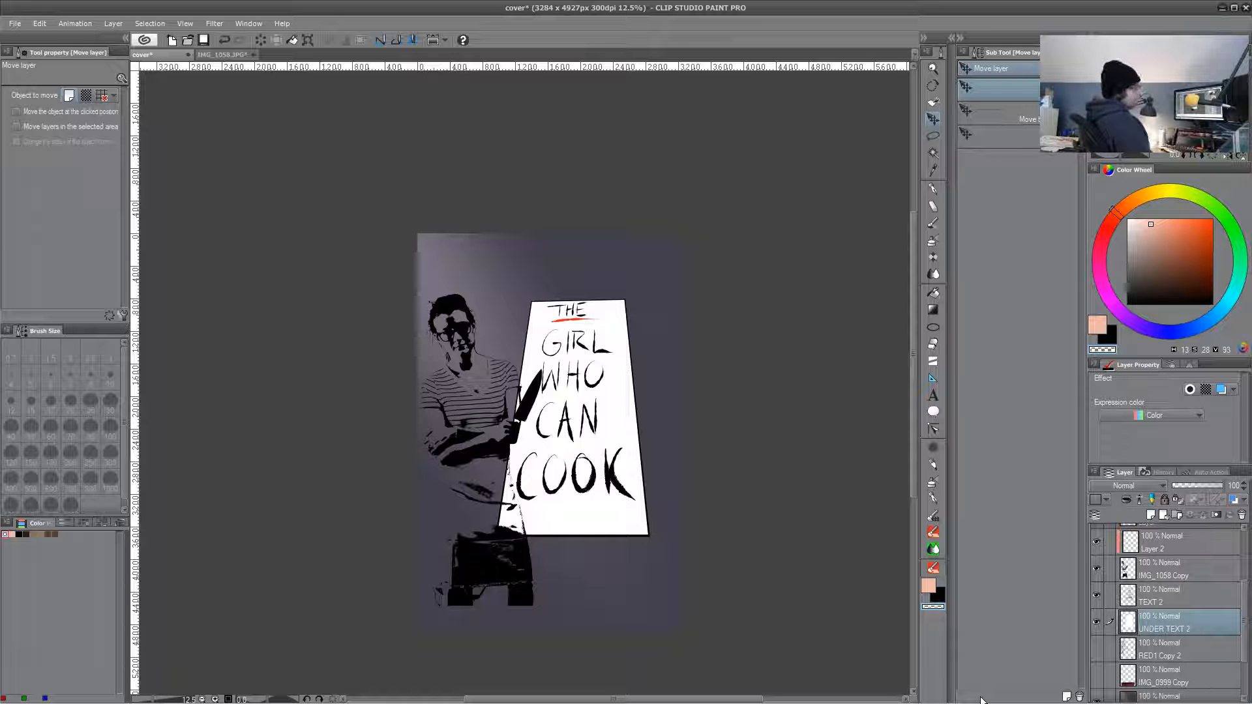
- Toggle the IMG_0999 Copy, RED1 Copy 2 and TEXT 2 layers to examine what each adds to the cover
{"action": "left_click_drag", "start_coordinate": [1241, 599], "coordinate": [1240, 582]}
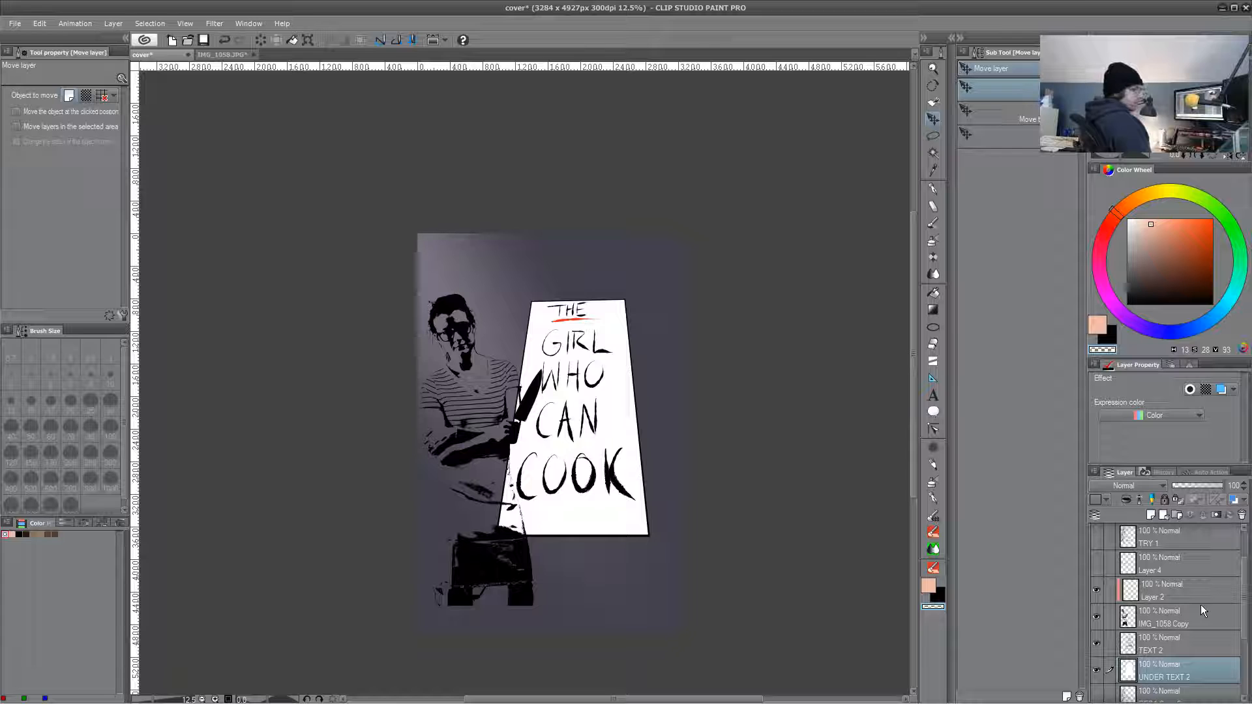
{"action": "left_click_drag", "start_coordinate": [1245, 595], "coordinate": [1245, 632]}
{"action": "left_click", "coordinate": [1097, 610]}
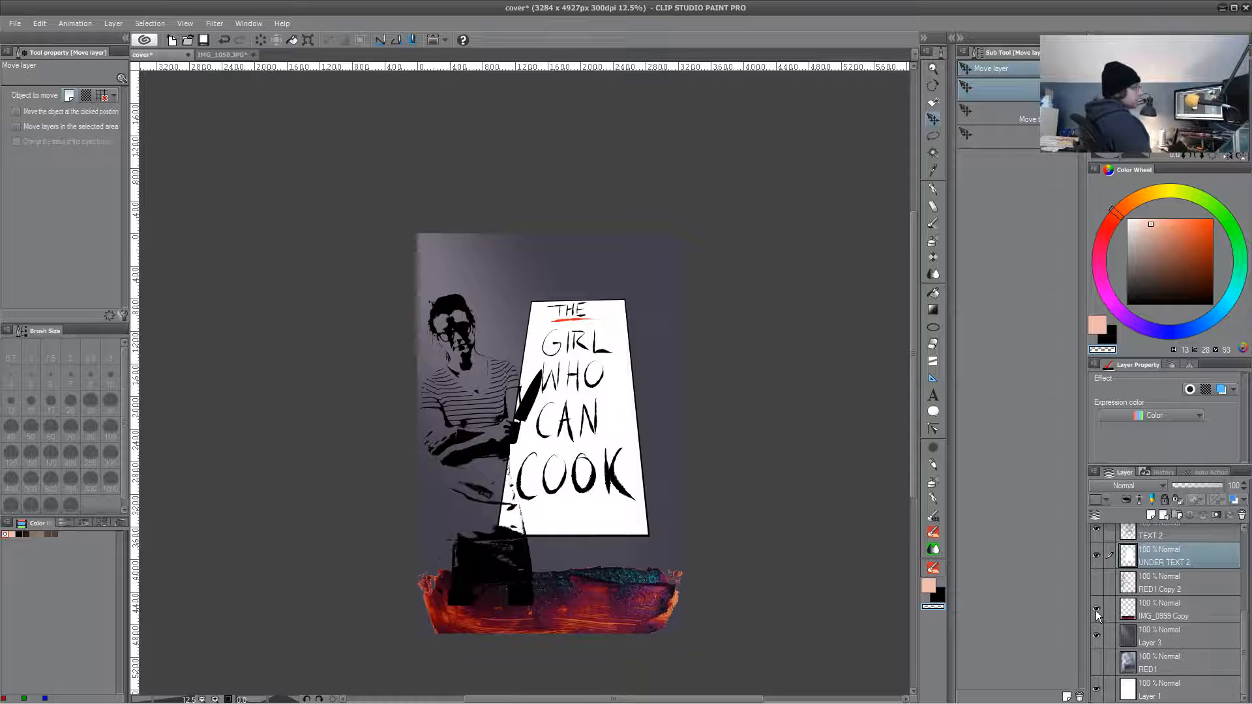
{"action": "left_click", "coordinate": [1096, 608]}
{"action": "left_click", "coordinate": [1097, 582]}
{"action": "left_click", "coordinate": [1096, 582]}
{"action": "left_click", "coordinate": [1097, 582]}
{"action": "left_click", "coordinate": [1097, 582]}
{"action": "left_click_drag", "start_coordinate": [1246, 623], "coordinate": [1248, 591]}
{"action": "left_click", "coordinate": [1096, 608]}
{"action": "left_click", "coordinate": [1096, 608]}
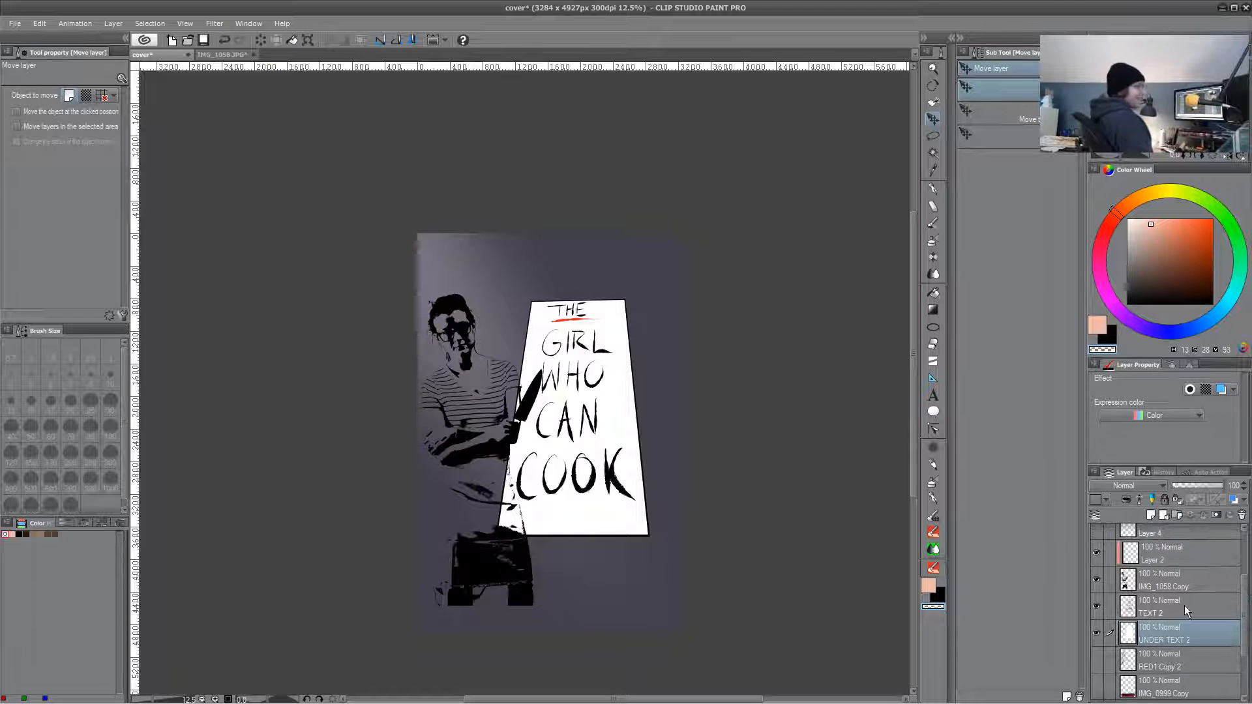
{"action": "left_click", "coordinate": [1094, 656]}
{"action": "left_click", "coordinate": [1096, 659]}
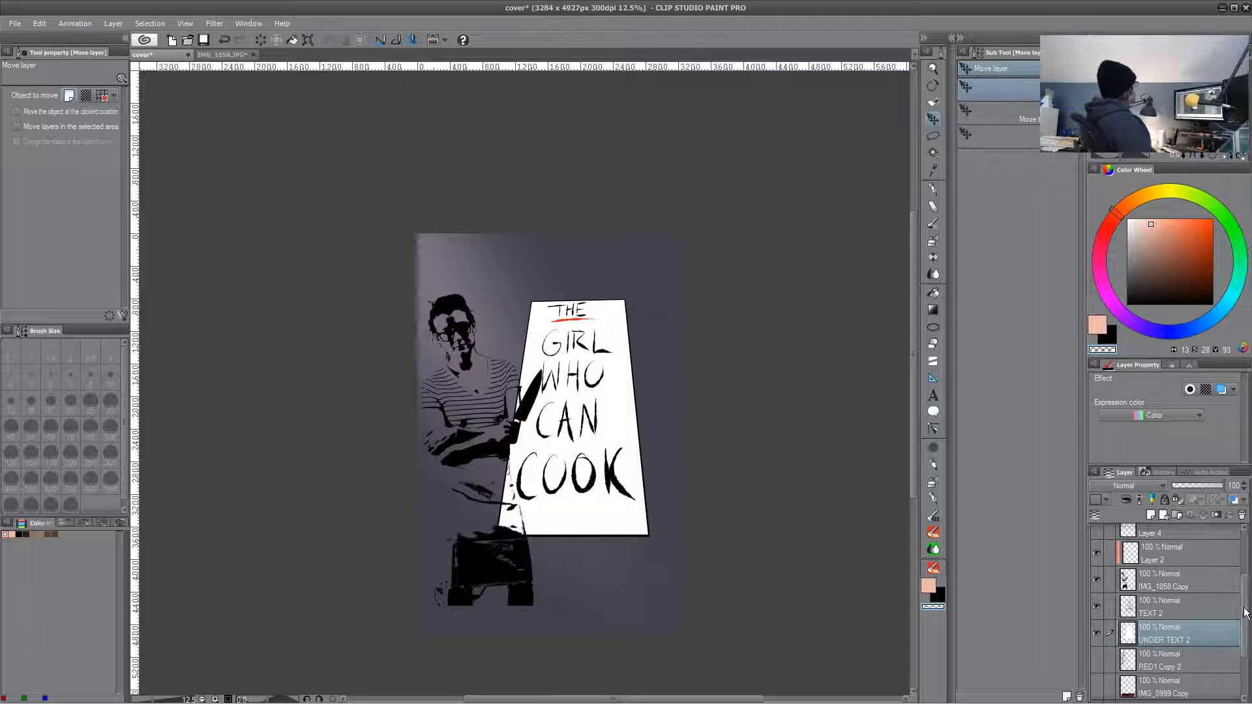
- Toggle the TRY 1 and Layer 4 layers to examine what each contributes to the cover
{"action": "scroll", "coordinate": [1095, 580], "scroll_direction": "up", "scroll_amount": 2}
{"action": "left_click", "coordinate": [1098, 580]}
{"action": "left_click", "coordinate": [1099, 579]}
{"action": "left_click", "coordinate": [1098, 551]}
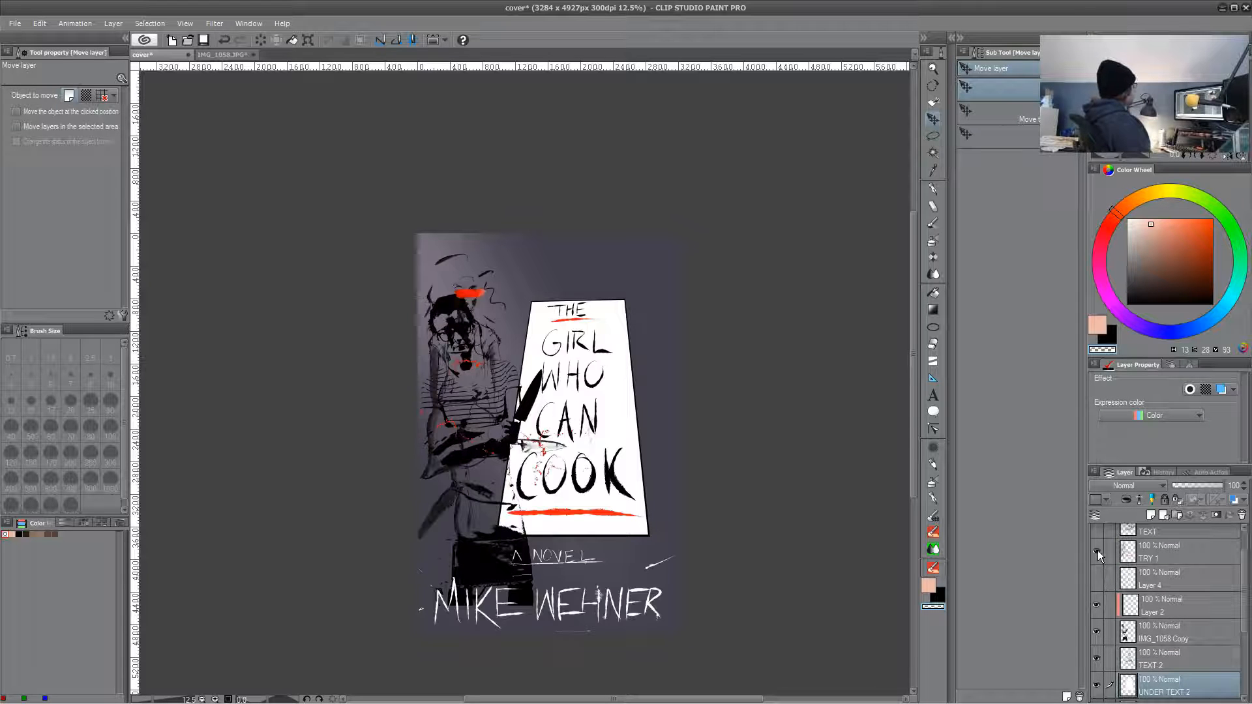
{"action": "left_click", "coordinate": [1098, 552]}
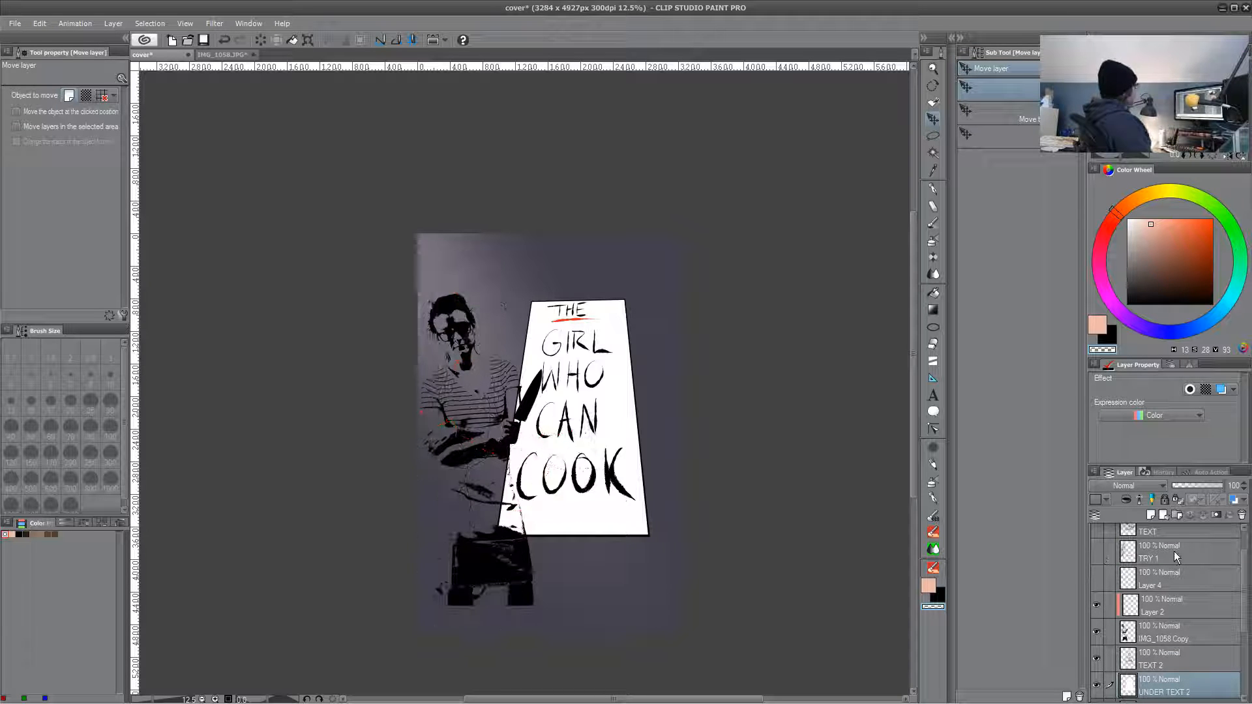
{"action": "scroll", "coordinate": [1190, 554], "scroll_direction": "up", "scroll_amount": 2}
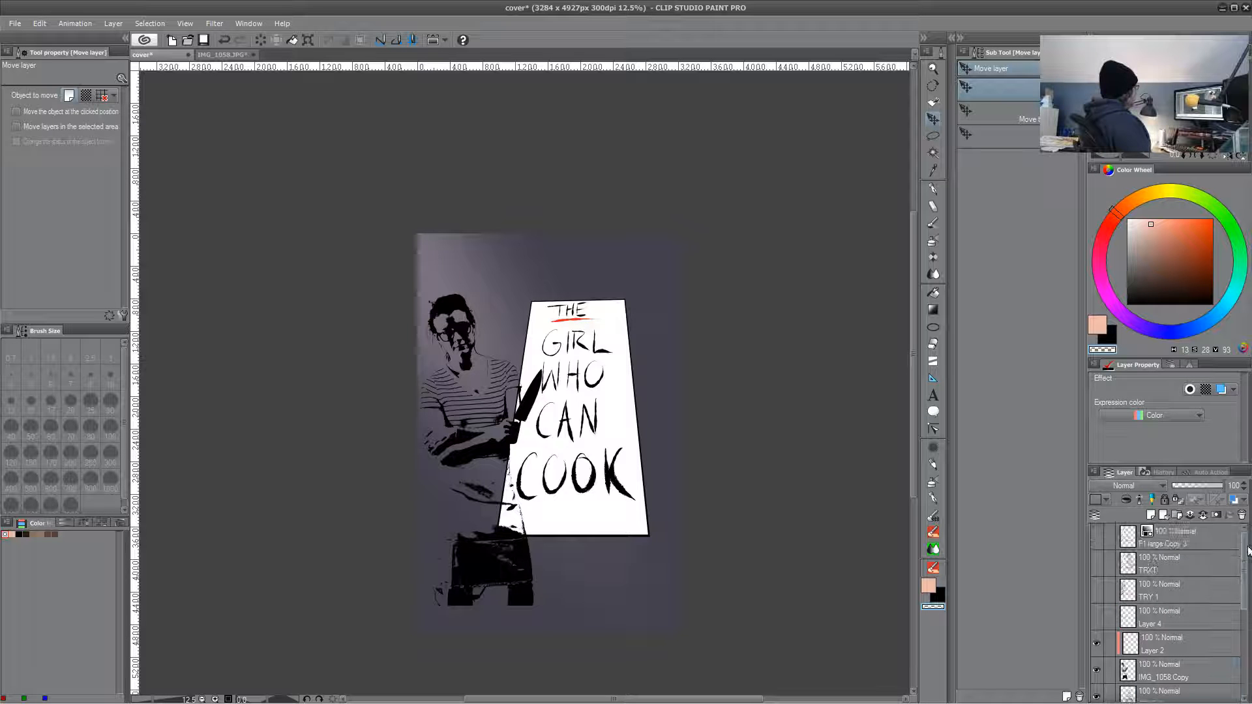
{"action": "left_click", "coordinate": [1190, 542]}
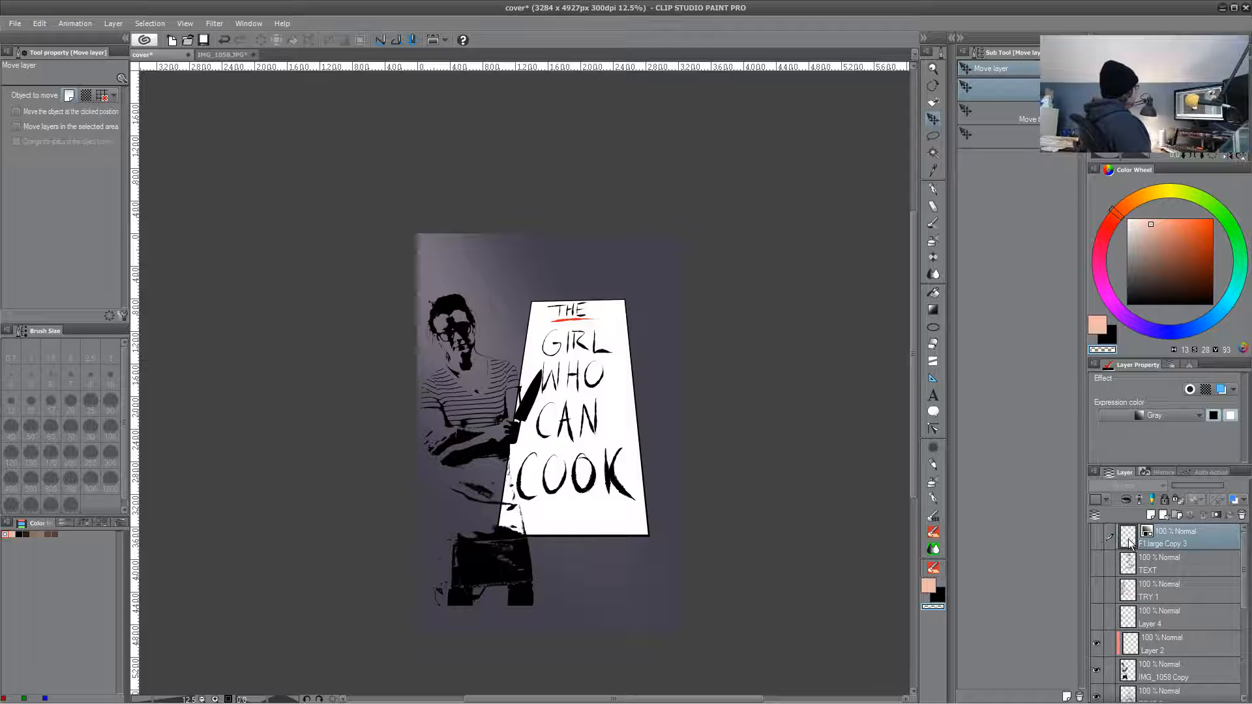
{"action": "left_click", "coordinate": [1160, 618]}
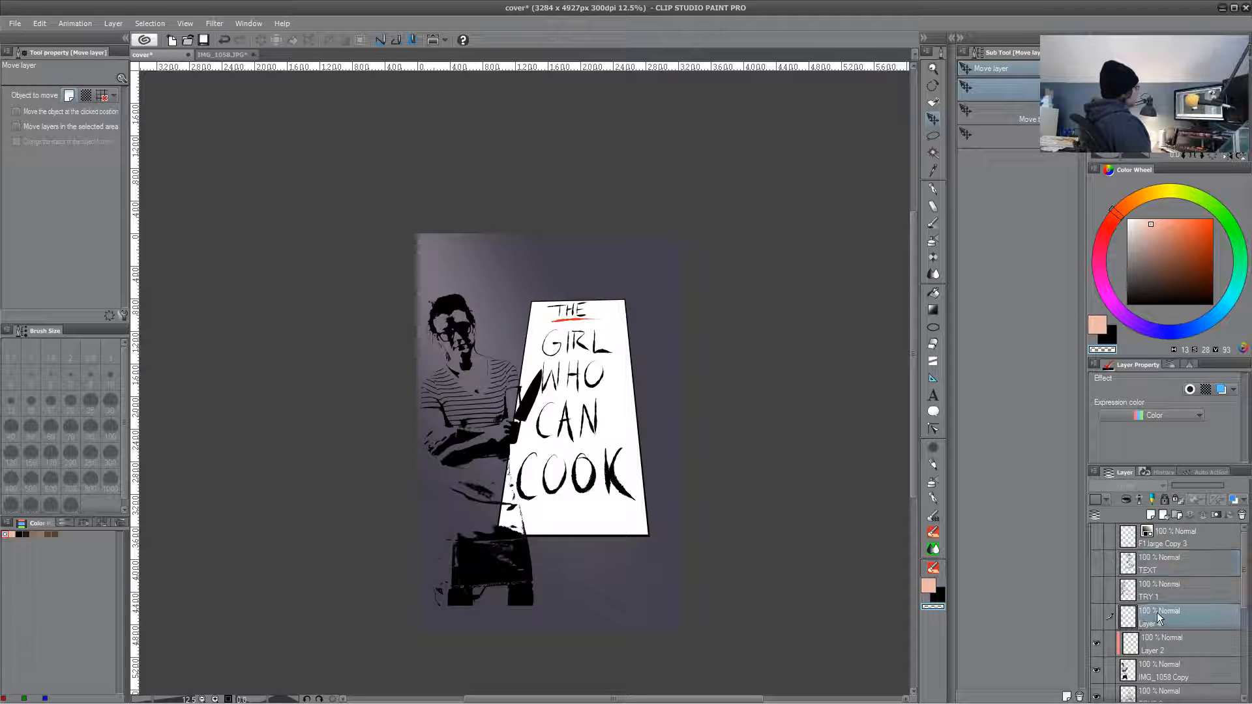
{"action": "left_click", "coordinate": [1099, 620]}
{"action": "left_click", "coordinate": [1099, 619]}
- Toggle the RED1 Copy 2, F1.large Copy 3, TEXT and Layer 4 layers to compare their contents
{"action": "scroll", "coordinate": [1241, 597], "scroll_direction": "down", "scroll_amount": 3}
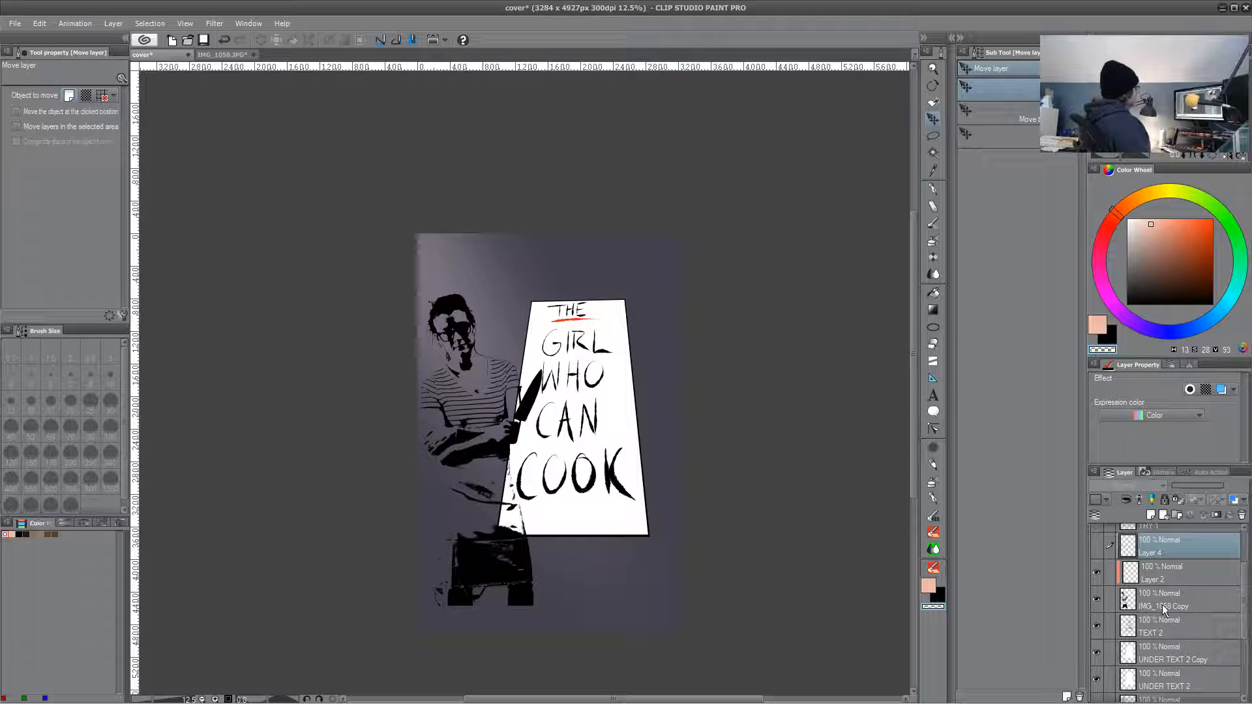
{"action": "left_click", "coordinate": [1181, 654]}
{"action": "left_click_drag", "start_coordinate": [1244, 610], "coordinate": [1245, 643]}
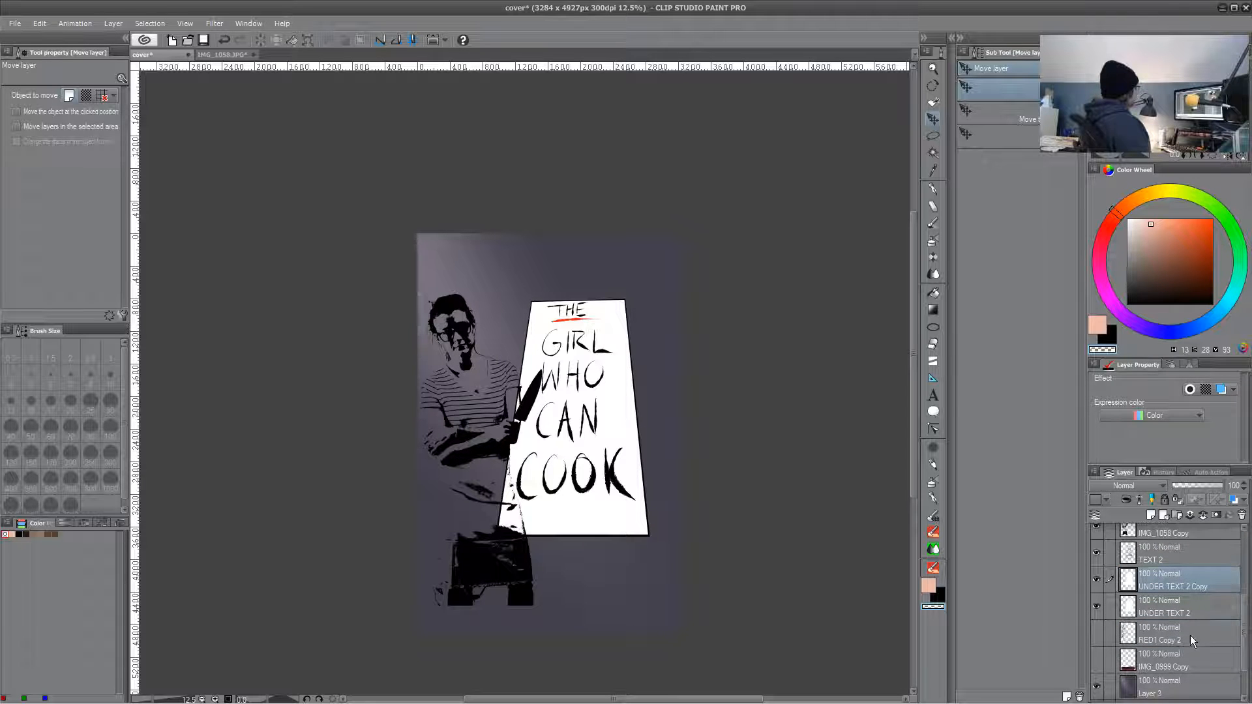
{"action": "left_click", "coordinate": [1184, 638]}
{"action": "left_click", "coordinate": [1097, 634]}
{"action": "left_click", "coordinate": [1097, 636]}
{"action": "scroll", "coordinate": [1107, 542], "scroll_direction": "up", "scroll_amount": 5}
{"action": "left_click", "coordinate": [1107, 541]}
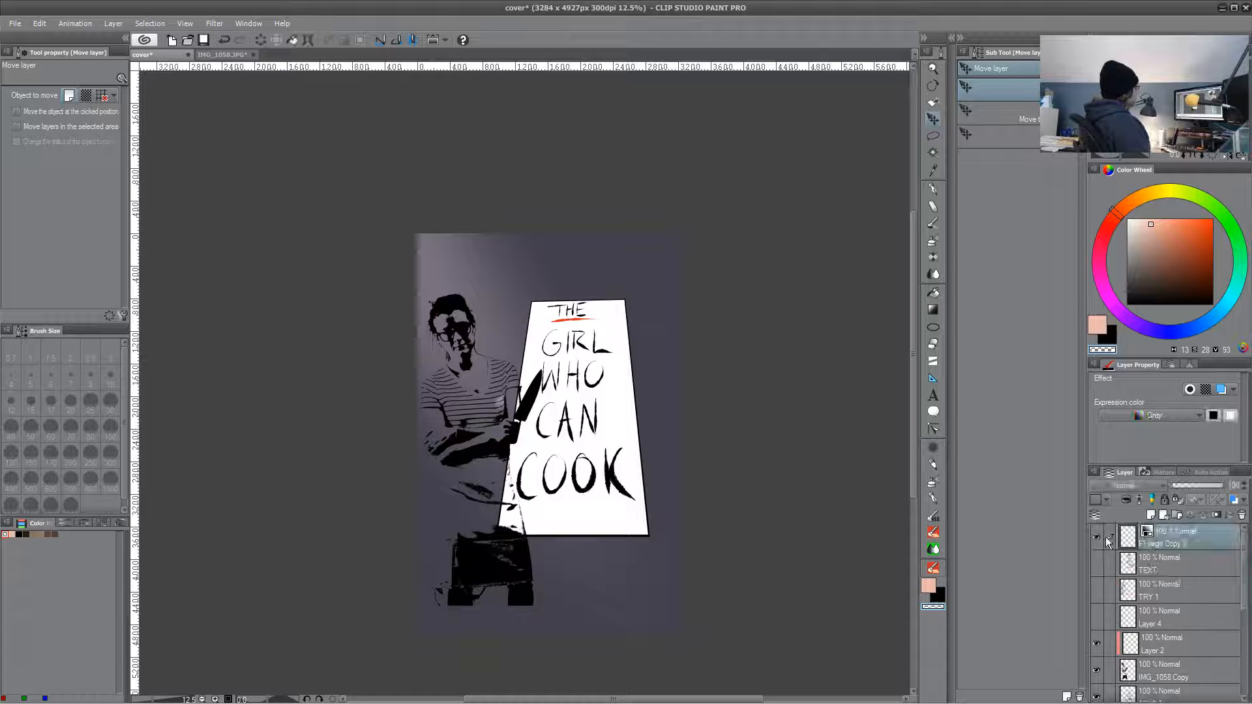
{"action": "left_click", "coordinate": [1098, 539]}
{"action": "left_click", "coordinate": [1184, 565]}
{"action": "left_click", "coordinate": [1099, 565]}
{"action": "left_click", "coordinate": [1099, 565]}
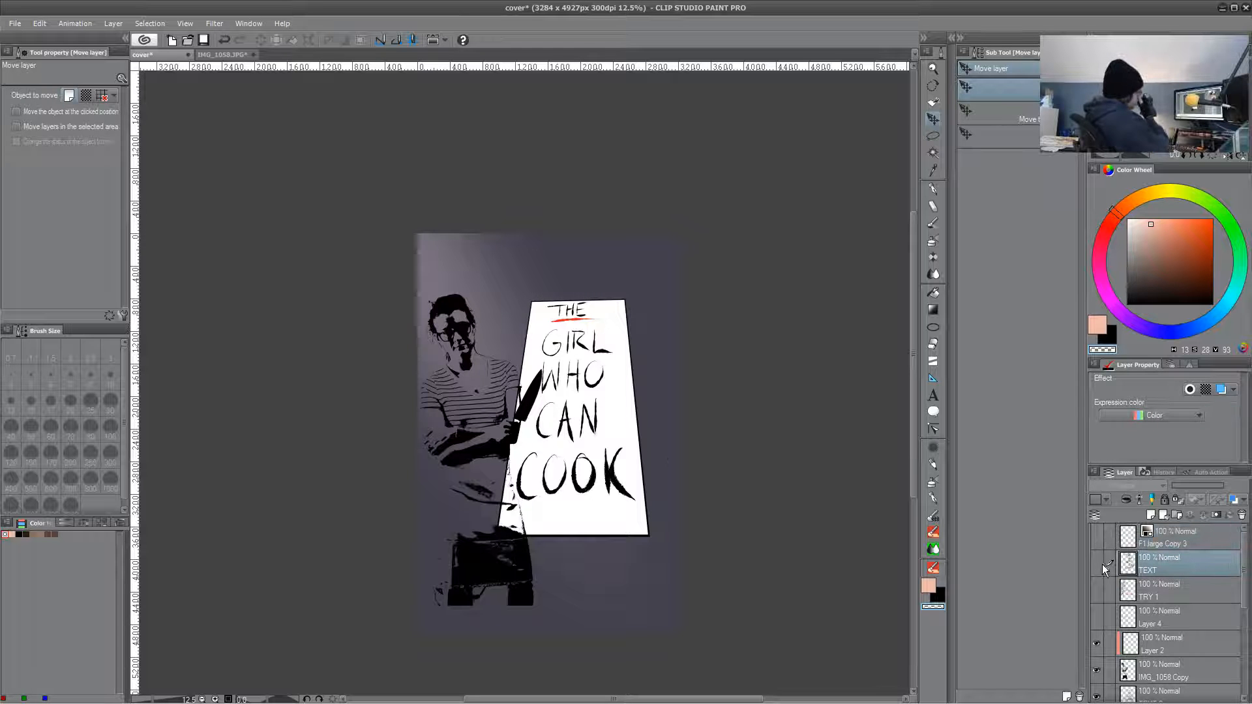
{"action": "left_click", "coordinate": [1178, 618]}
{"action": "left_click", "coordinate": [1098, 617]}
{"action": "left_click", "coordinate": [1098, 617]}
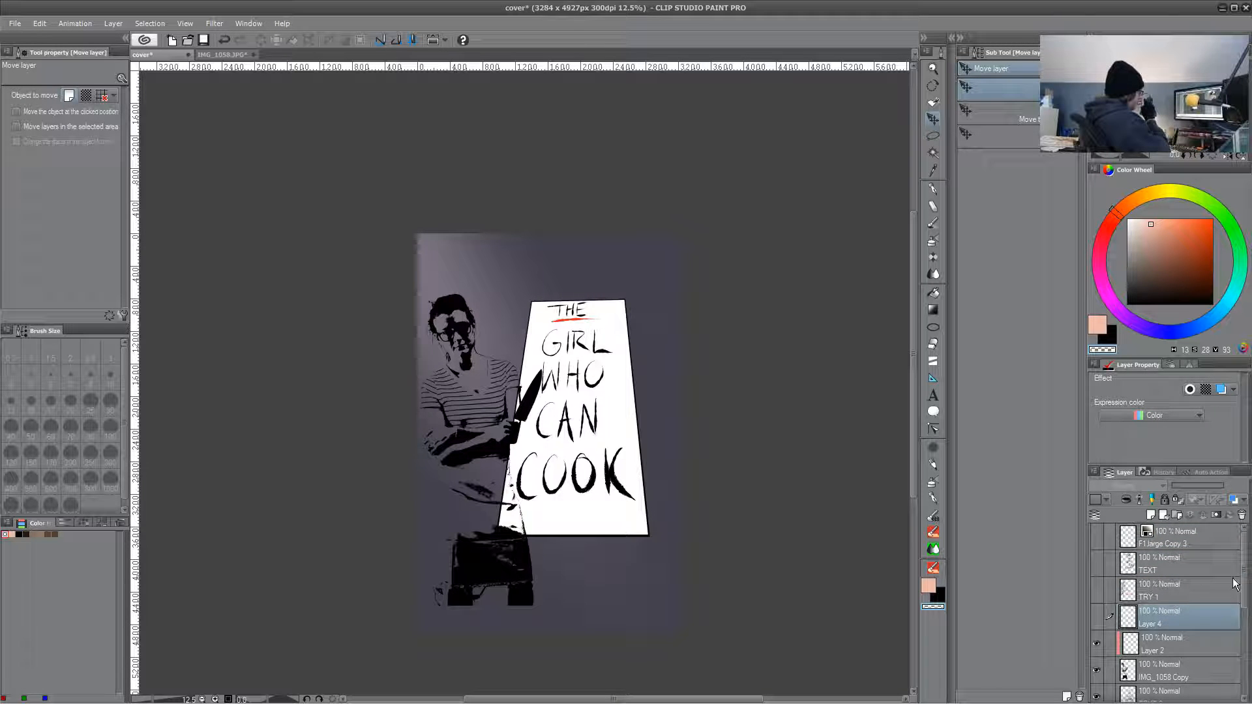
- Toggle the IMG_0999 Copy, RED1 and TRY 1 layers to find the one holding the author lettering
{"action": "left_click_drag", "start_coordinate": [1245, 587], "coordinate": [1246, 602]}
{"action": "scroll", "coordinate": [1196, 618], "scroll_direction": "down", "scroll_amount": 5}
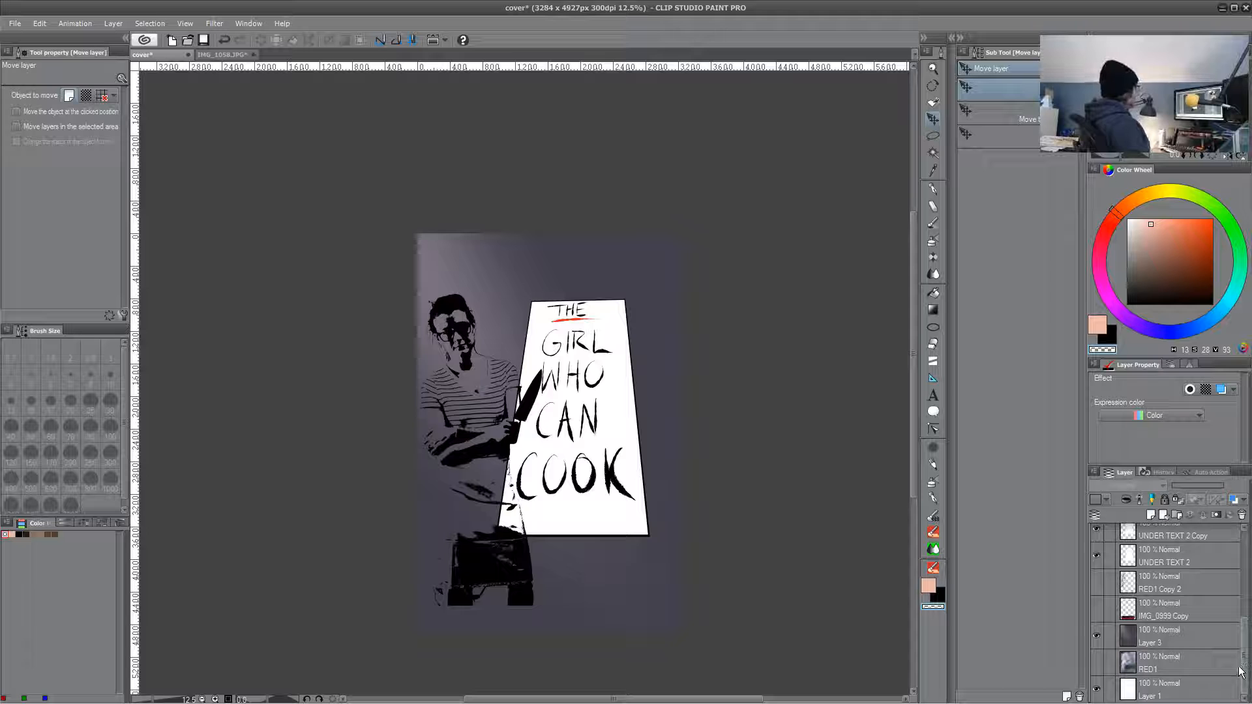
{"action": "left_click", "coordinate": [1098, 605]}
{"action": "left_click", "coordinate": [1098, 605]}
{"action": "left_click", "coordinate": [1238, 587]}
{"action": "left_click", "coordinate": [1243, 602]}
{"action": "scroll", "coordinate": [1197, 619], "scroll_direction": "down", "scroll_amount": 7}
{"action": "left_click", "coordinate": [1098, 659]}
{"action": "left_click", "coordinate": [1098, 659]}
{"action": "scroll", "coordinate": [1100, 590], "scroll_direction": "up", "scroll_amount": 3}
{"action": "left_click", "coordinate": [1100, 591]}
{"action": "left_click", "coordinate": [1102, 593]}
- Duplicate the TRY 1 layer and show the copy while the original stays hidden
{"action": "left_click", "coordinate": [1189, 586]}
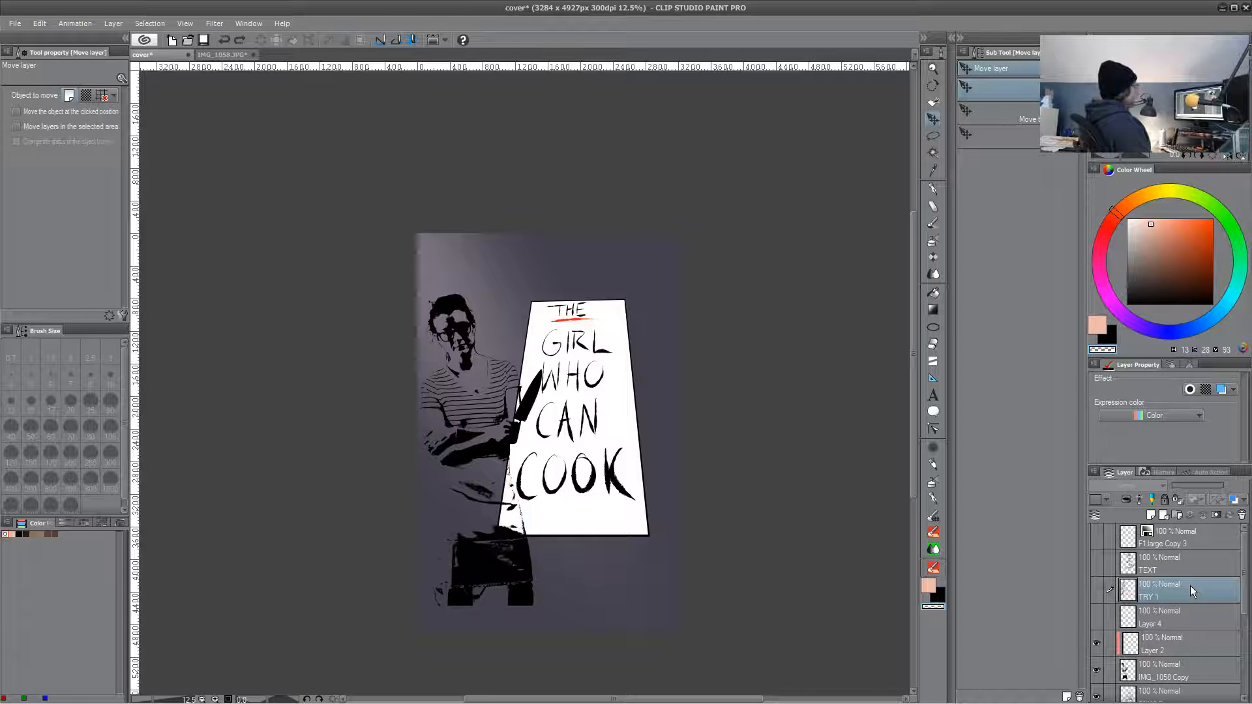
{"action": "key", "text": "ctrl+c"}
{"action": "key", "text": "ctrl+v"}
{"action": "left_click", "coordinate": [1096, 593]}
{"action": "left_click", "coordinate": [1095, 593]}
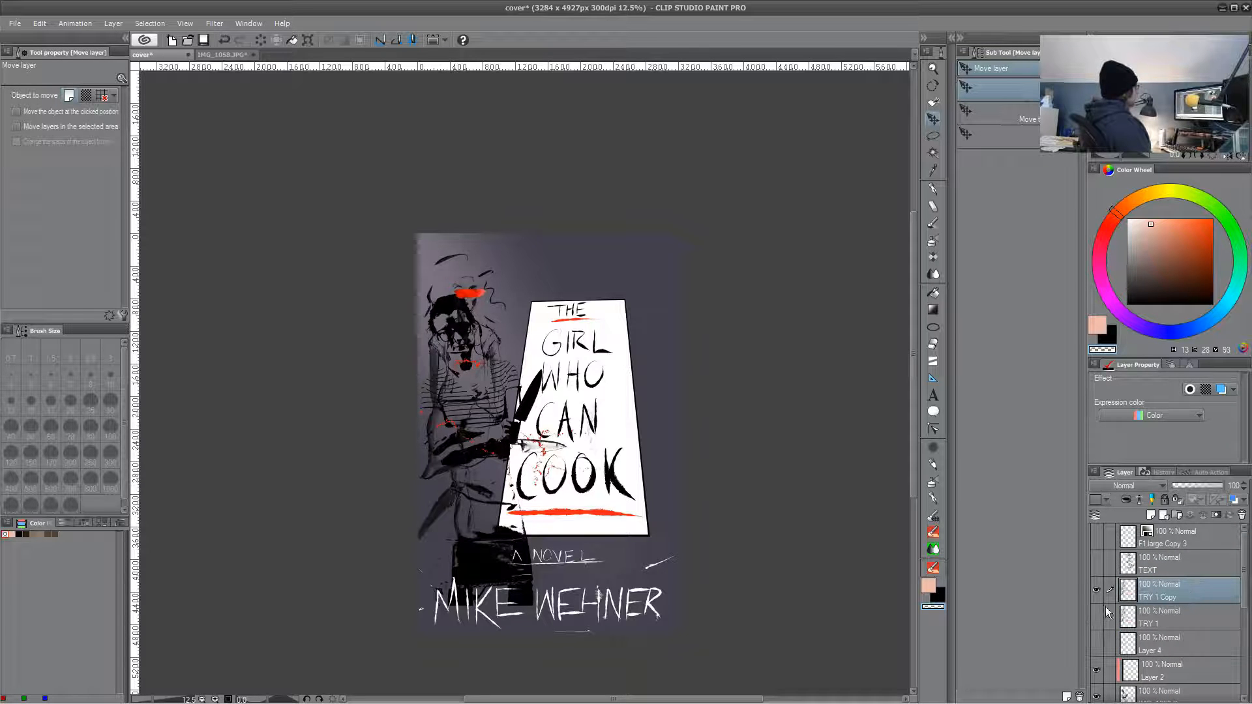
- Select the giant marker, enlarge it and erase the old sketched figure from TRY 1 Copy
{"action": "left_click", "coordinate": [936, 448]}
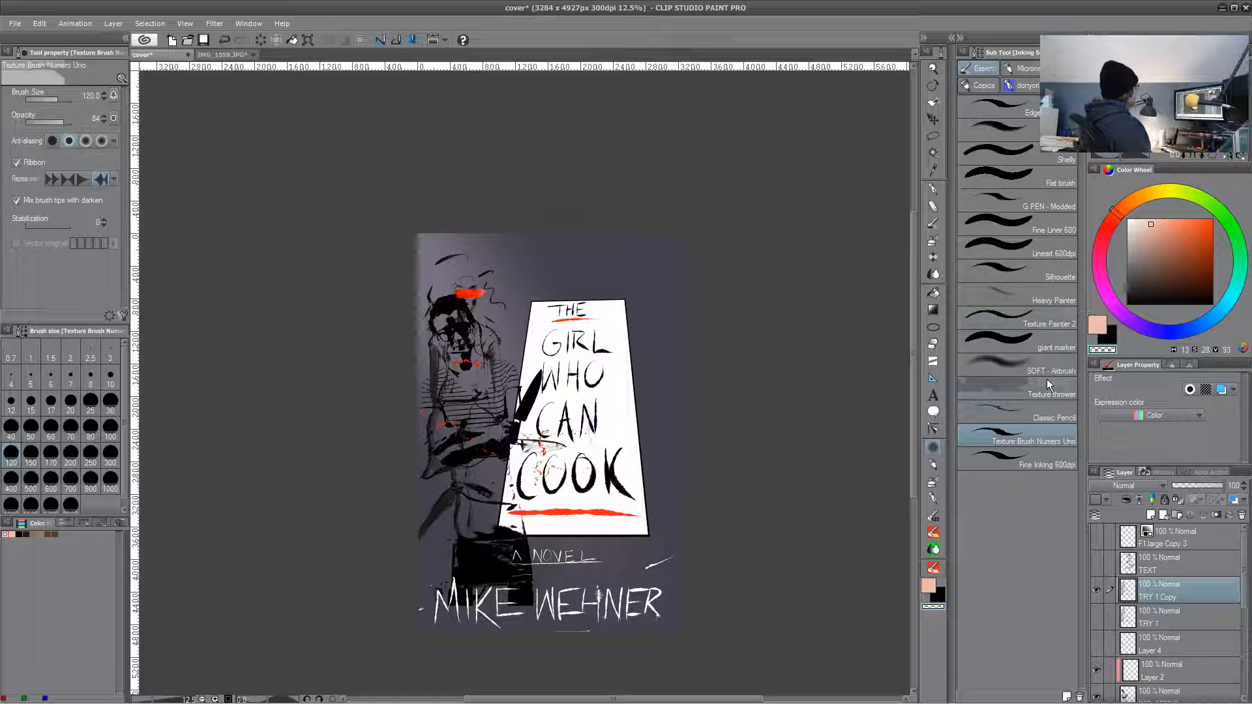
{"action": "left_click", "coordinate": [1060, 347]}
{"action": "key", "text": "bracketright"}
{"action": "key", "text": "bracketright"}
{"action": "key", "text": "bracketright"}
{"action": "key", "text": "bracketright"}
{"action": "key", "text": "bracketright"}
{"action": "key", "text": "bracketright"}
{"action": "key", "text": "bracketright"}
{"action": "key", "text": "bracketright"}
{"action": "key", "text": "bracketright"}
{"action": "key", "text": "bracketright"}
{"action": "key", "text": "bracketright"}
{"action": "mouse_move", "coordinate": [492, 260]}
{"action": "left_mouse_down"}
{"action": "mouse_move", "coordinate": [449, 295]}
{"action": "mouse_move", "coordinate": [473, 381]}
{"action": "mouse_move", "coordinate": [494, 433]}
{"action": "left_mouse_up"}
- Try erasing the sketch strokes beside the knife with the giant marker at size 120, and undo the strokes
{"action": "key", "text": "bracketleft"}
{"action": "key", "text": "bracketleft"}
{"action": "key", "text": "bracketleft"}
{"action": "key", "text": "bracketleft"}
{"action": "key", "text": "bracketleft"}
{"action": "key", "text": "bracketleft"}
{"action": "key", "text": "bracketleft"}
{"action": "key", "text": "bracketleft"}
{"action": "key", "text": "bracketleft"}
{"action": "key", "text": "bracketleft"}
{"action": "mouse_move", "coordinate": [567, 448]}
{"action": "left_mouse_down"}
{"action": "mouse_move", "coordinate": [526, 445]}
{"action": "mouse_move", "coordinate": [547, 445]}
{"action": "left_mouse_up"}
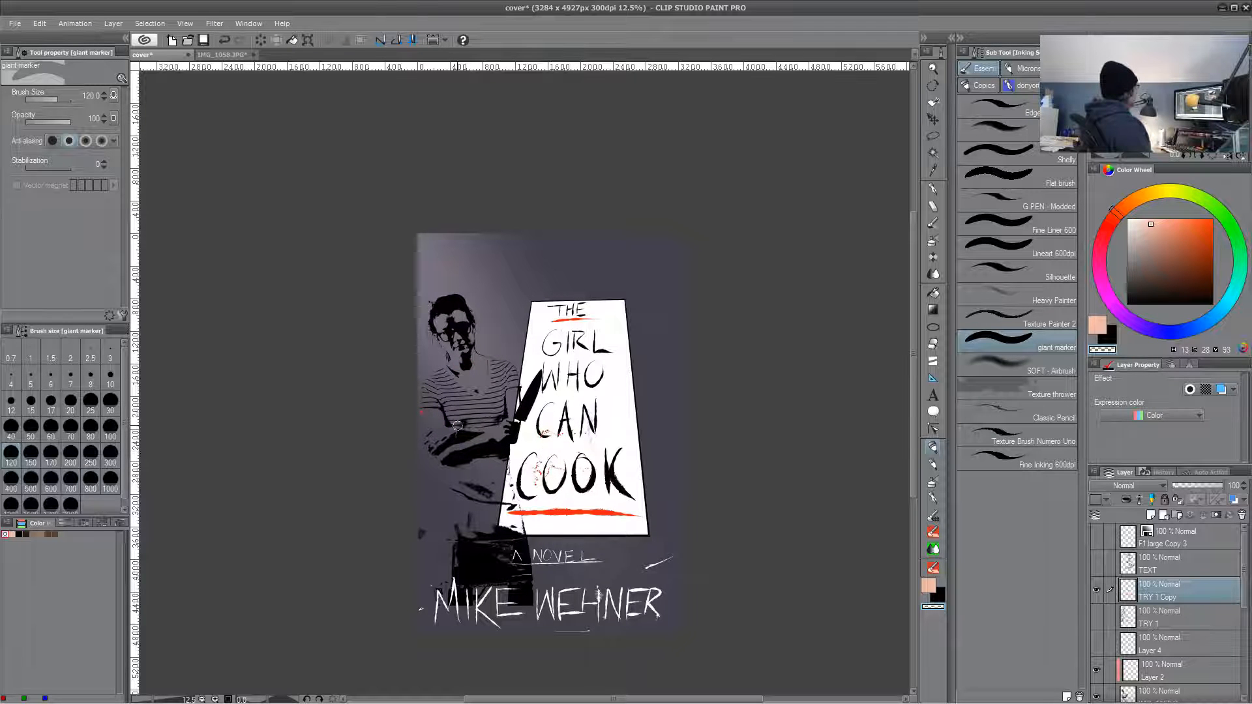
{"action": "key", "text": "ctrl+z"}
{"action": "key", "text": "ctrl+z"}
{"action": "key", "text": "ctrl+z"}
{"action": "key", "text": "ctrl+z"}
- Erase the sketched figure's head and torso from TRY 1 Copy with the giant marker
{"action": "mouse_move", "coordinate": [486, 288]}
{"action": "left_mouse_down"}
{"action": "mouse_move", "coordinate": [451, 230]}
{"action": "mouse_move", "coordinate": [492, 281]}
{"action": "mouse_move", "coordinate": [469, 224]}
{"action": "mouse_move", "coordinate": [443, 471]}
{"action": "mouse_move", "coordinate": [478, 365]}
{"action": "mouse_move", "coordinate": [489, 457]}
{"action": "left_mouse_up"}
{"action": "key", "text": "bracketright"}
{"action": "key", "text": "bracketright"}
{"action": "key", "text": "bracketright"}
{"action": "key", "text": "bracketright"}
{"action": "key", "text": "bracketright"}
{"action": "key", "text": "bracketright"}
{"action": "key", "text": "bracketright"}
{"action": "key", "text": "bracketright"}
{"action": "key", "text": "bracketright"}
- Erase the sketch's remaining arm and leg strokes at brush size 200, keeping the author lettering and red underline
{"action": "key", "text": "bracketleft"}
{"action": "key", "text": "bracketleft"}
{"action": "key", "text": "bracketleft"}
{"action": "key", "text": "bracketleft"}
{"action": "key", "text": "bracketleft"}
{"action": "key", "text": "bracketleft"}
{"action": "mouse_move", "coordinate": [569, 444]}
{"action": "left_mouse_down"}
{"action": "mouse_move", "coordinate": [530, 444]}
{"action": "mouse_move", "coordinate": [505, 494]}
{"action": "mouse_move", "coordinate": [433, 503]}
{"action": "mouse_move", "coordinate": [438, 590]}
{"action": "mouse_move", "coordinate": [498, 510]}
{"action": "left_mouse_up"}
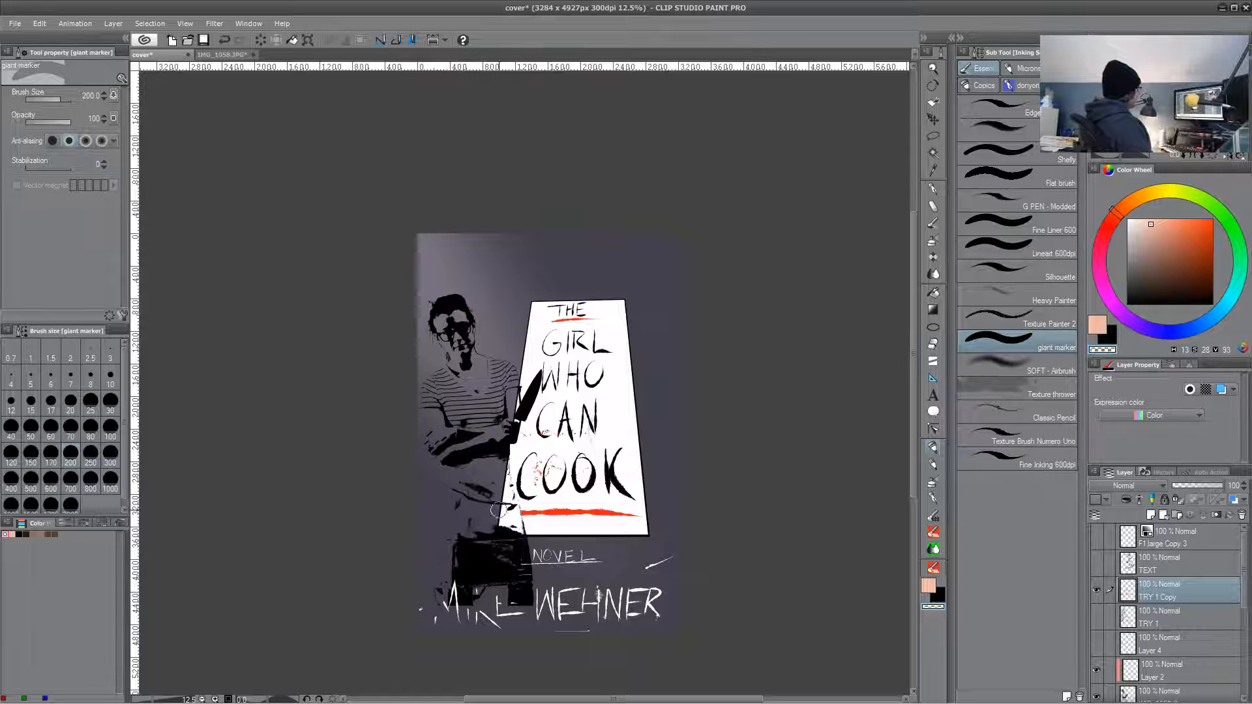
{"action": "key", "text": "ctrl+z"}
{"action": "key", "text": "ctrl+z"}
{"action": "key", "text": "ctrl+z"}
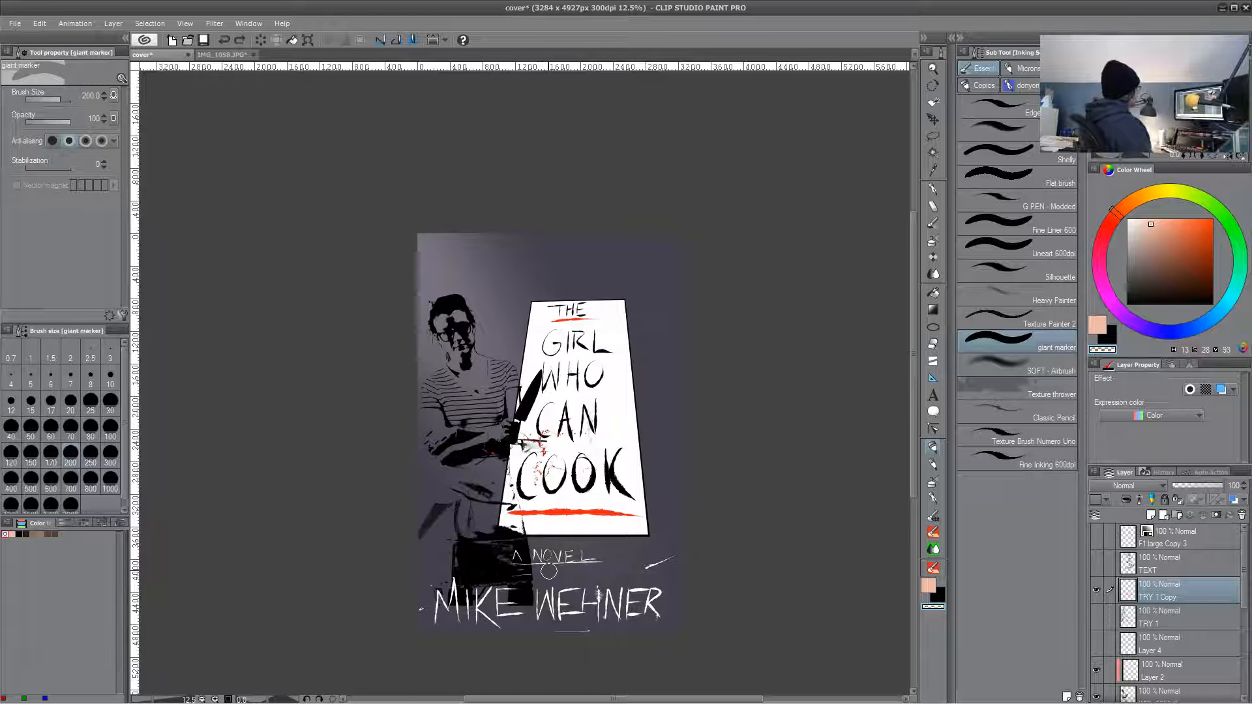
{"action": "mouse_move", "coordinate": [493, 522]}
{"action": "left_mouse_down"}
{"action": "mouse_move", "coordinate": [513, 506]}
{"action": "mouse_move", "coordinate": [537, 436]}
{"action": "mouse_move", "coordinate": [466, 446]}
{"action": "left_mouse_up"}
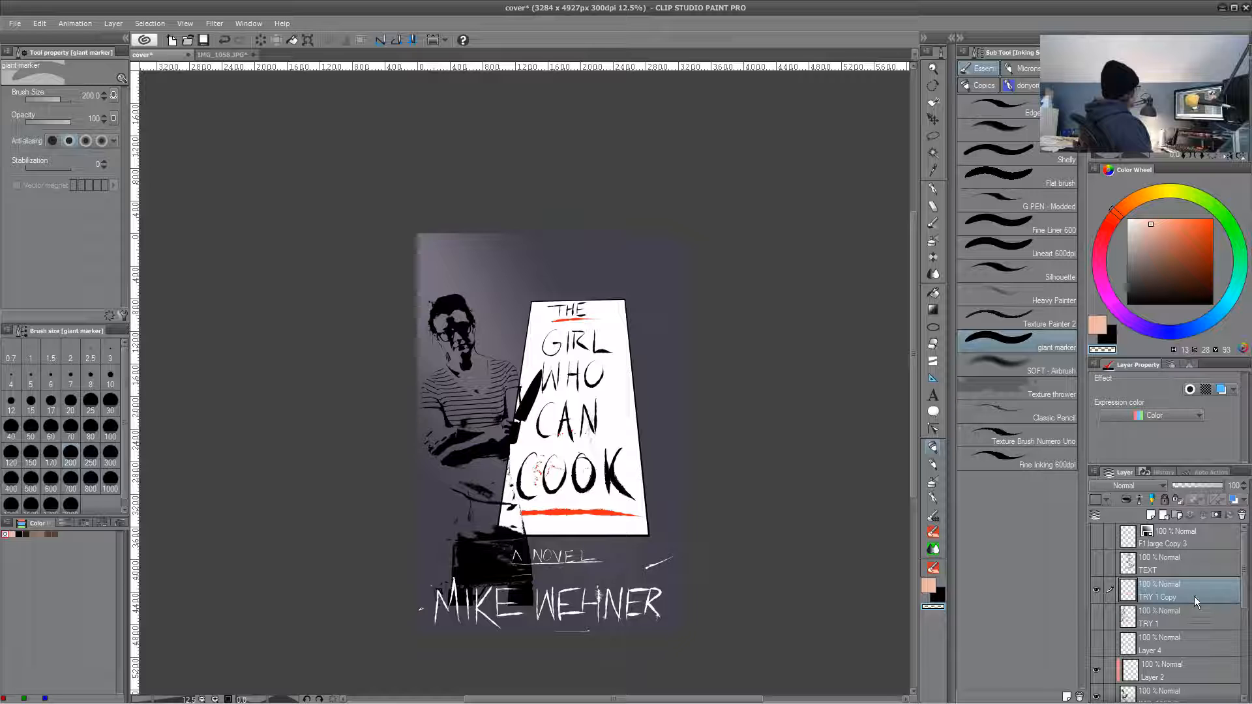
- Move the IMG_1058 Copy figure aside over the cover's right half and erase the stray marks left on TRY 1 Copy
{"action": "scroll", "coordinate": [1226, 610], "scroll_direction": "down", "scroll_amount": 3}
{"action": "left_click", "coordinate": [1186, 623]}
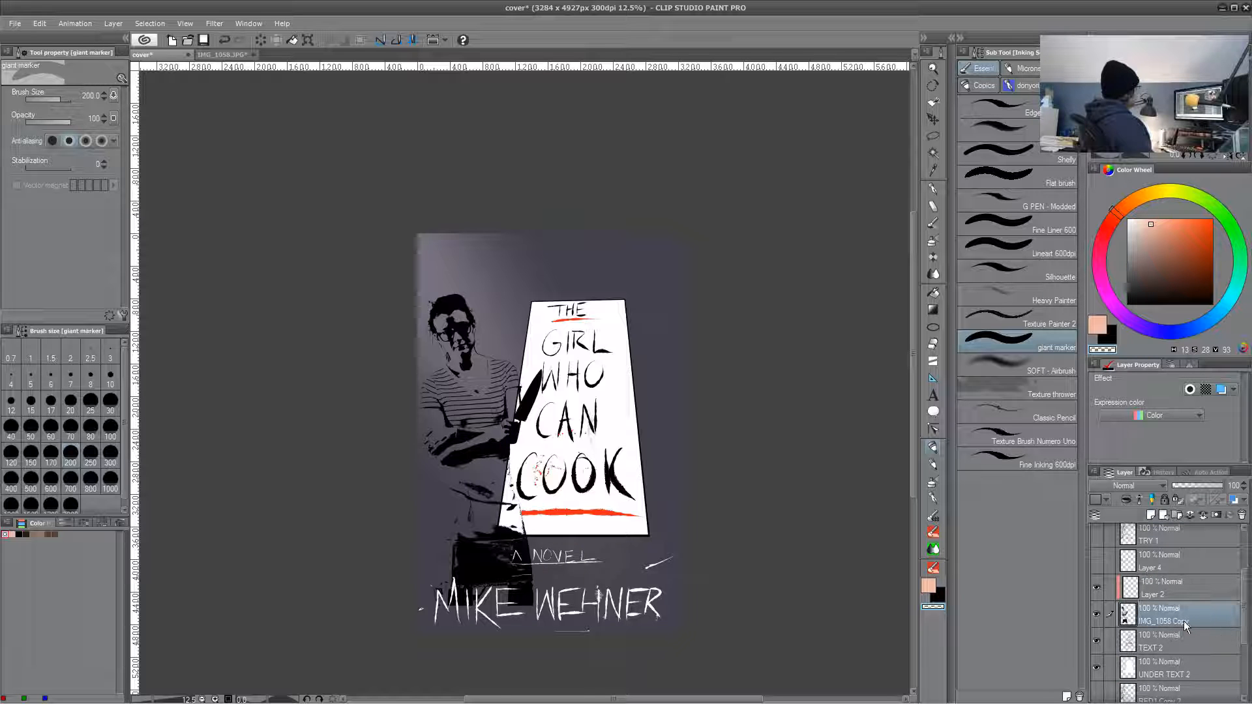
{"action": "key", "text": "k"}
{"action": "left_click_drag", "start_coordinate": [520, 546], "coordinate": [670, 461]}
{"action": "left_click_drag", "start_coordinate": [1244, 607], "coordinate": [1244, 569]}
{"action": "left_click", "coordinate": [1190, 592]}
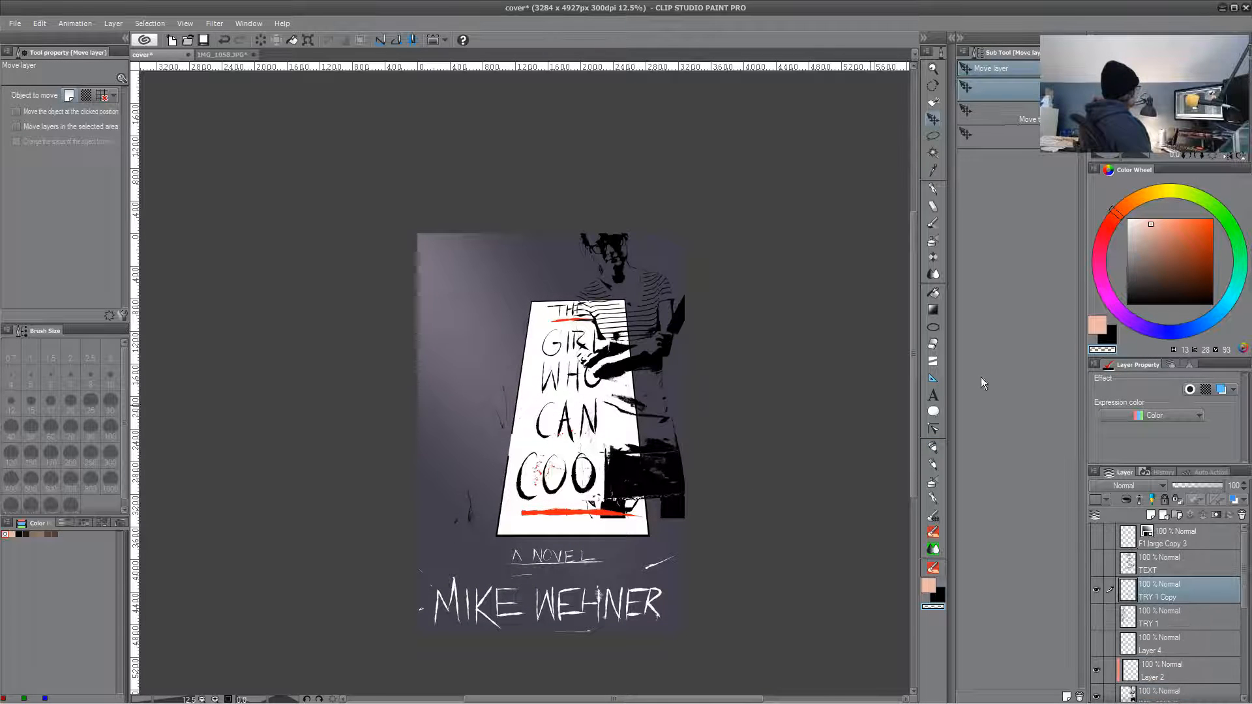
{"action": "left_click", "coordinate": [934, 447]}
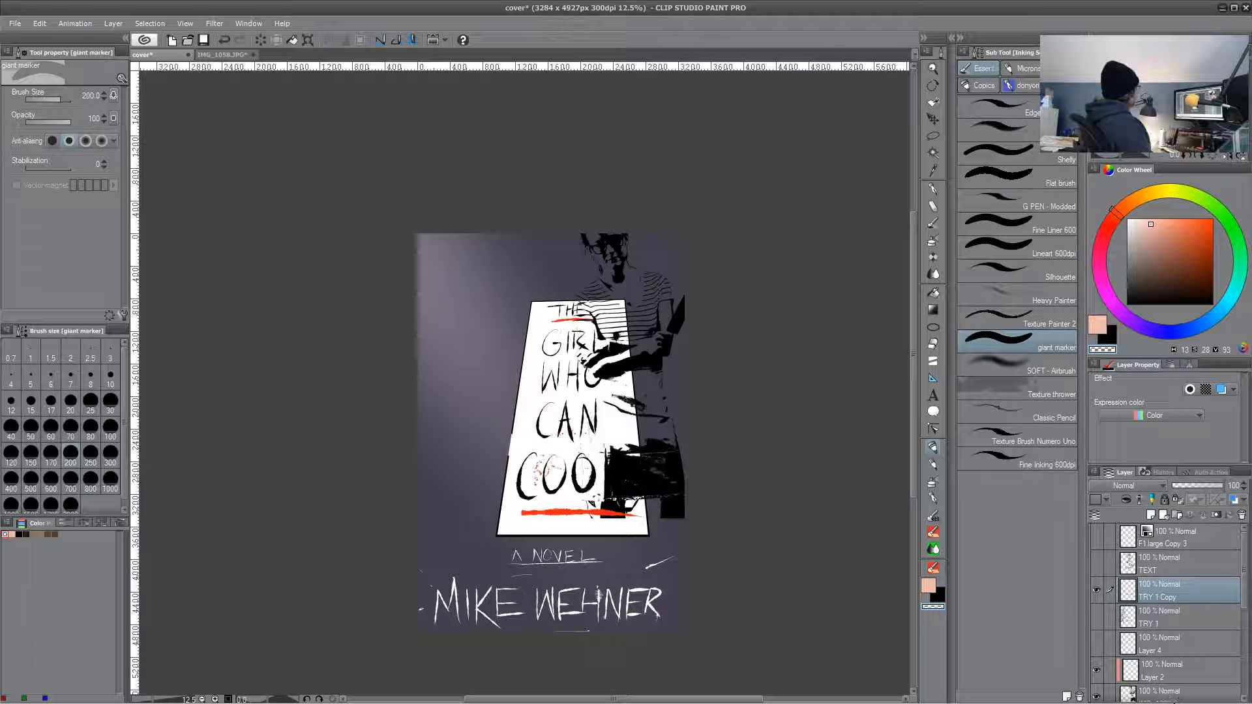
- Move the IMG_1058 Copy figure to the cover's lower left edge so the knife stands clear of the title panel
{"action": "left_click", "coordinate": [1167, 696]}
{"action": "key", "text": "k"}
{"action": "left_click_drag", "start_coordinate": [649, 434], "coordinate": [458, 532]}
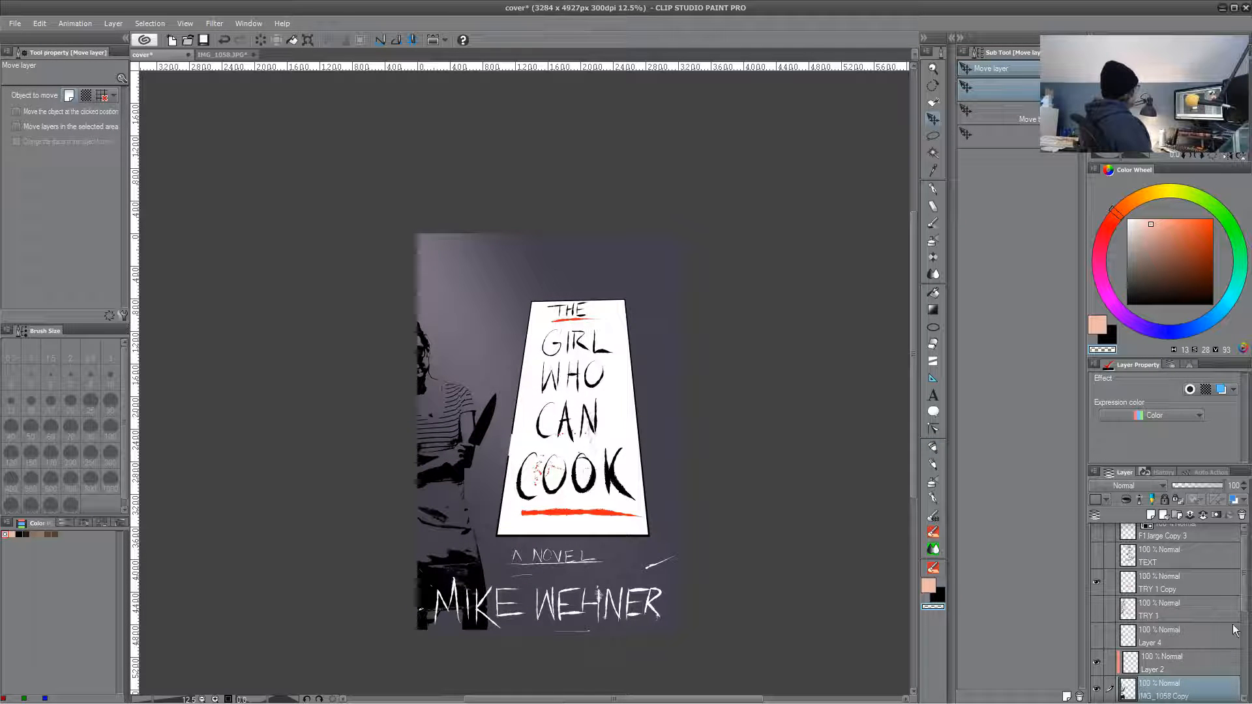
- Try moving the TEXT 2 lettering slightly upward, and undo the move
{"action": "scroll", "coordinate": [1228, 575], "scroll_direction": "down", "scroll_amount": 4}
{"action": "left_click", "coordinate": [1174, 608]}
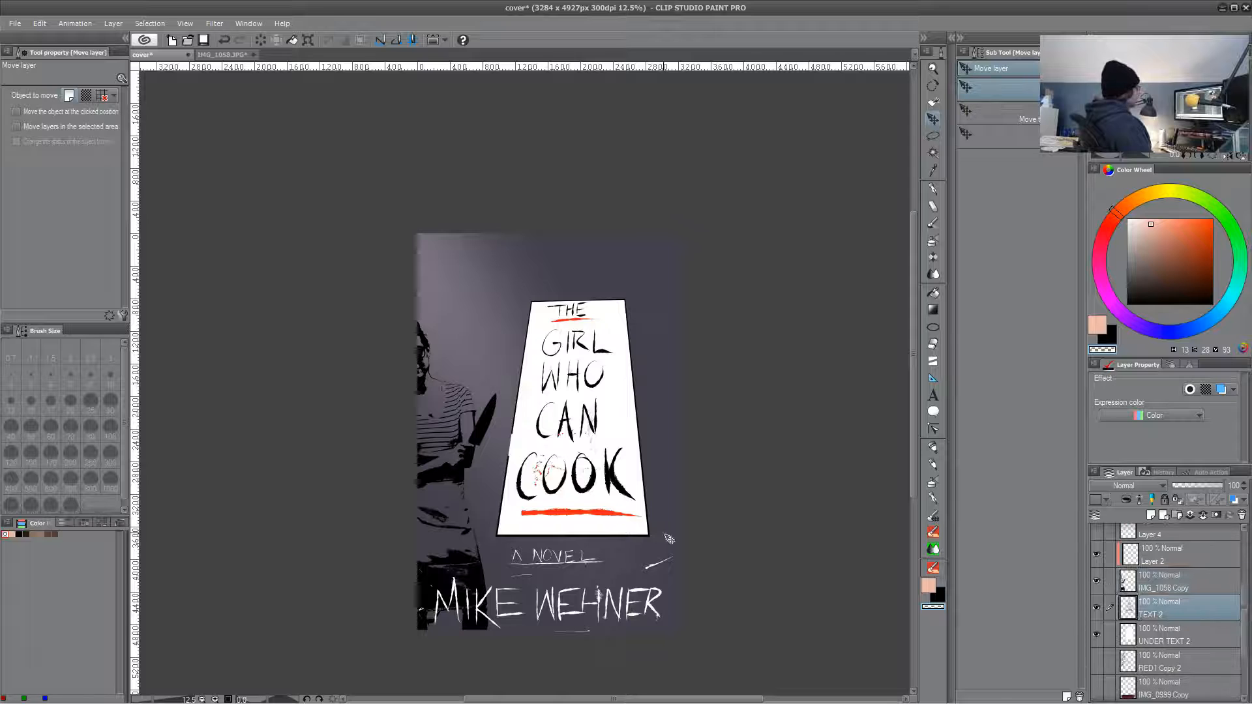
{"action": "left_click_drag", "start_coordinate": [634, 480], "coordinate": [630, 450]}
{"action": "key", "text": "ctrl+z"}
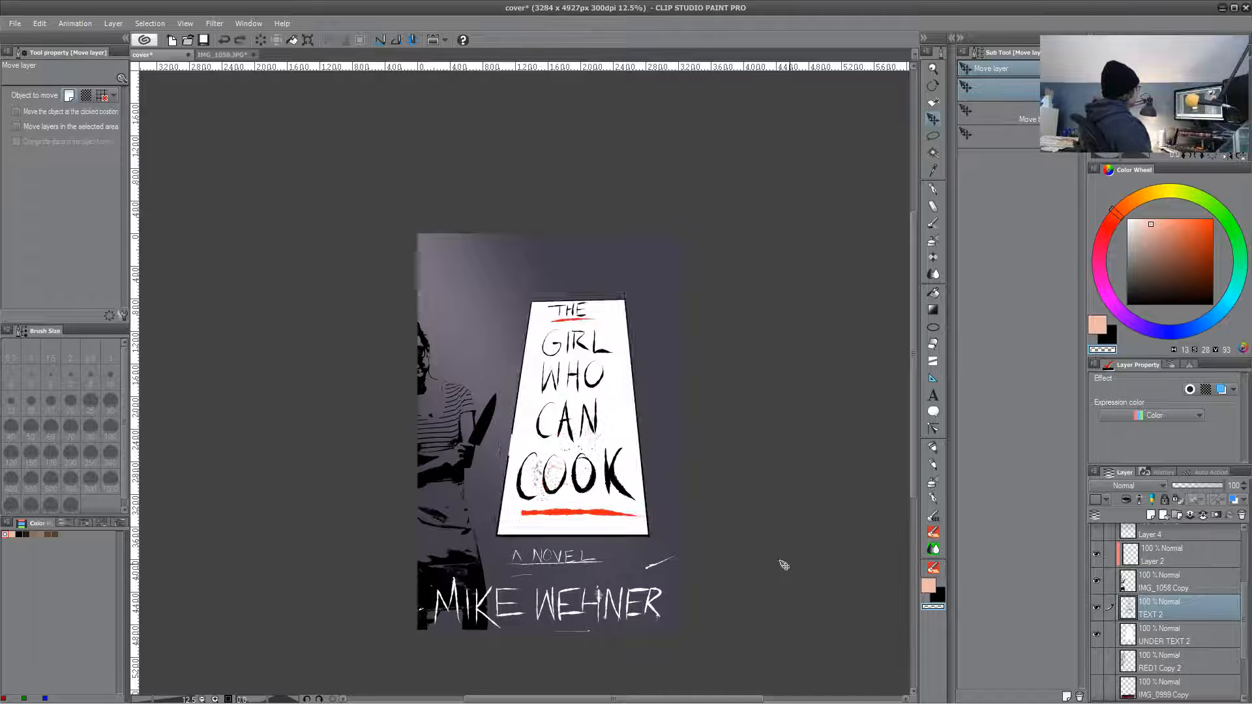
- Merge TEXT 2 into UNDER TEXT 2 and shift the combined title panel slightly down
{"action": "left_click", "coordinate": [1097, 635]}
{"action": "left_click", "coordinate": [1096, 633]}
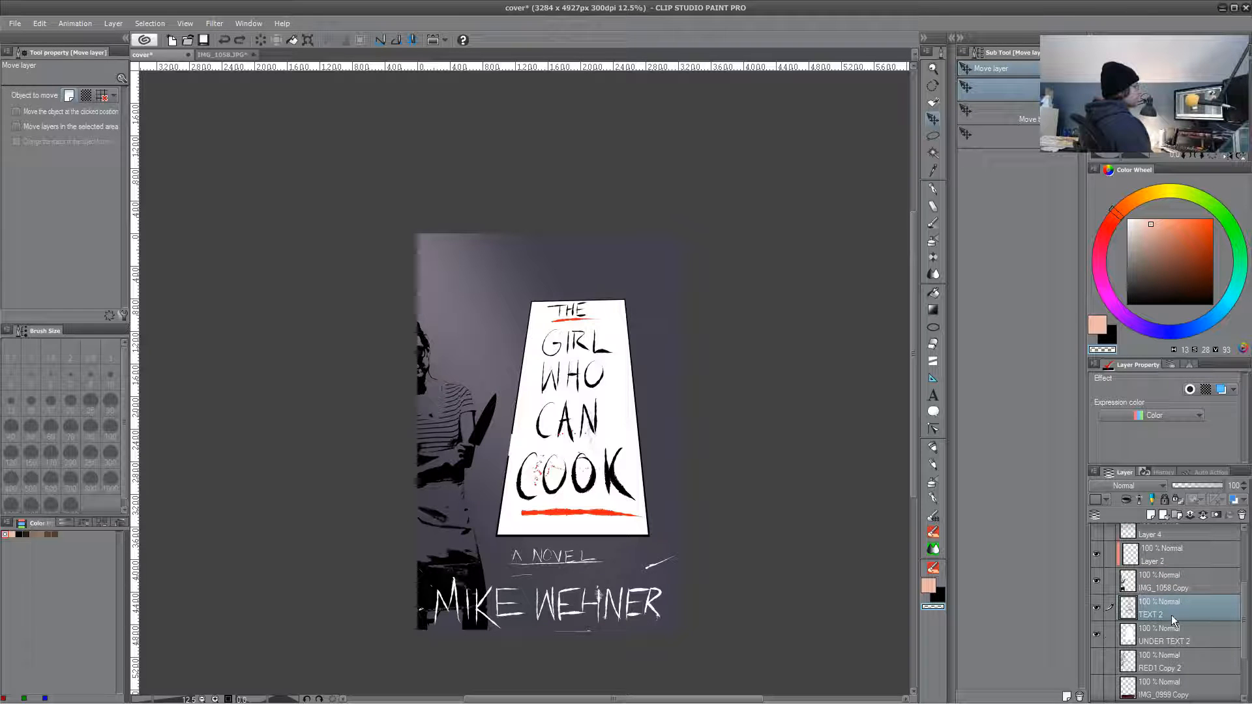
{"action": "left_click", "coordinate": [1203, 519]}
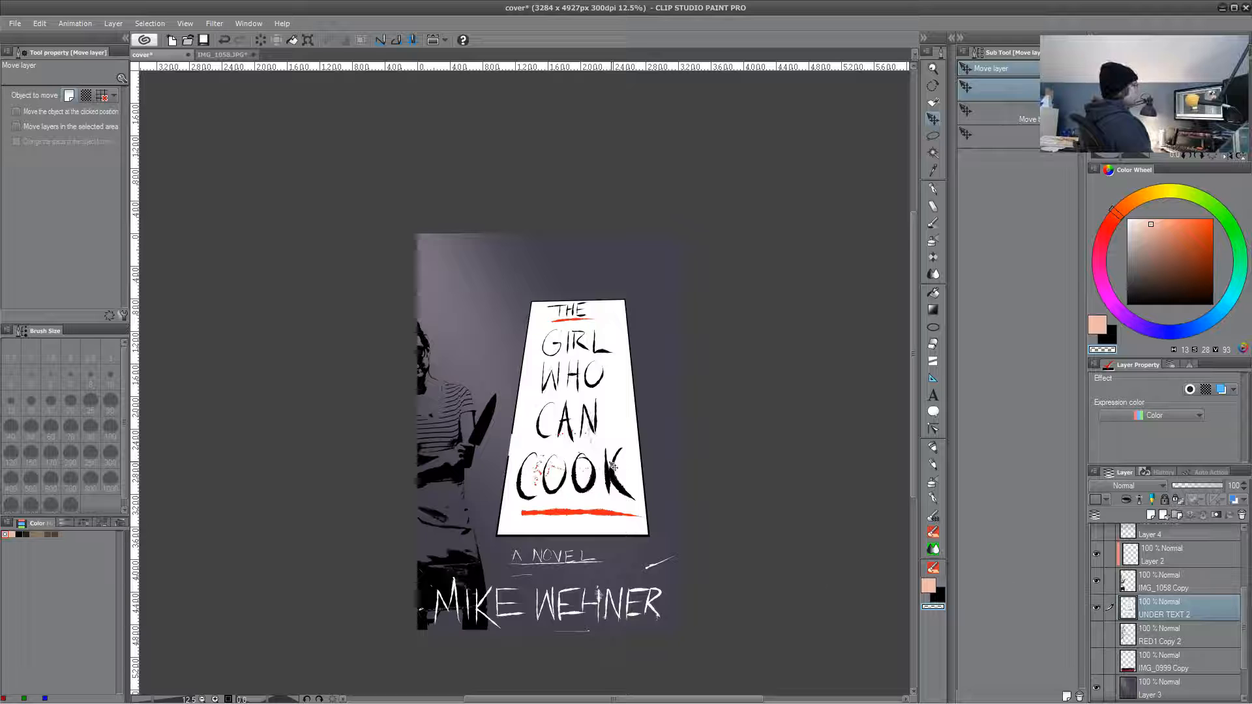
{"action": "mouse_move", "coordinate": [624, 450]}
{"action": "left_mouse_down"}
{"action": "mouse_move", "coordinate": [623, 424]}
{"action": "mouse_move", "coordinate": [623, 458]}
{"action": "left_mouse_up"}
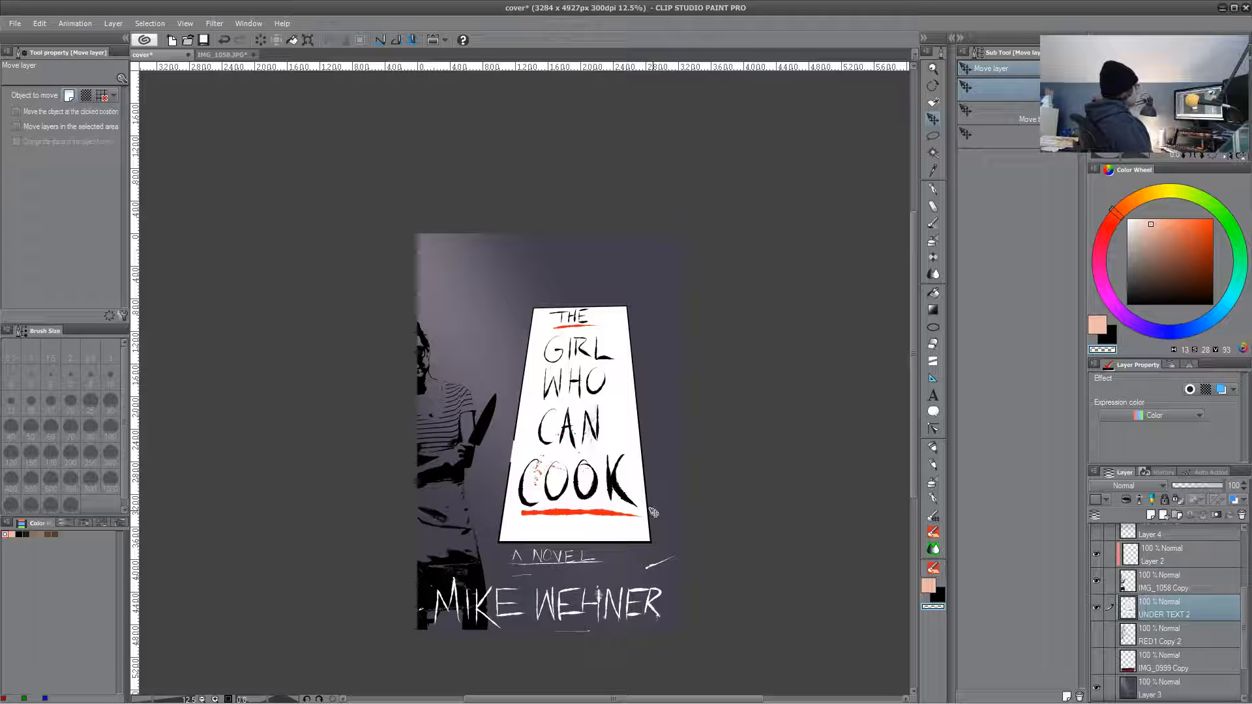
- Toggle the TRY 1 Copy layer to check which marks on the cover belong to it
{"action": "scroll", "coordinate": [1245, 574], "scroll_direction": "up", "scroll_amount": 5}
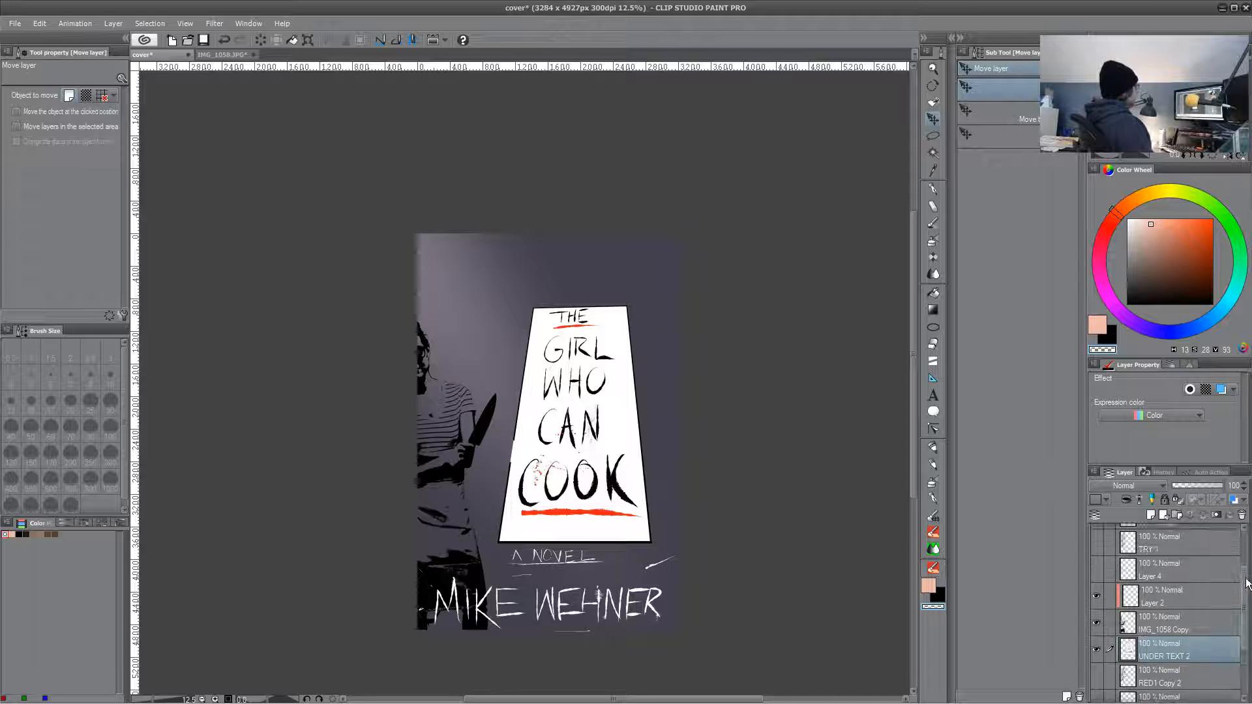
{"action": "left_click", "coordinate": [1097, 591]}
{"action": "left_click", "coordinate": [1097, 591]}
{"action": "left_click", "coordinate": [1097, 591]}
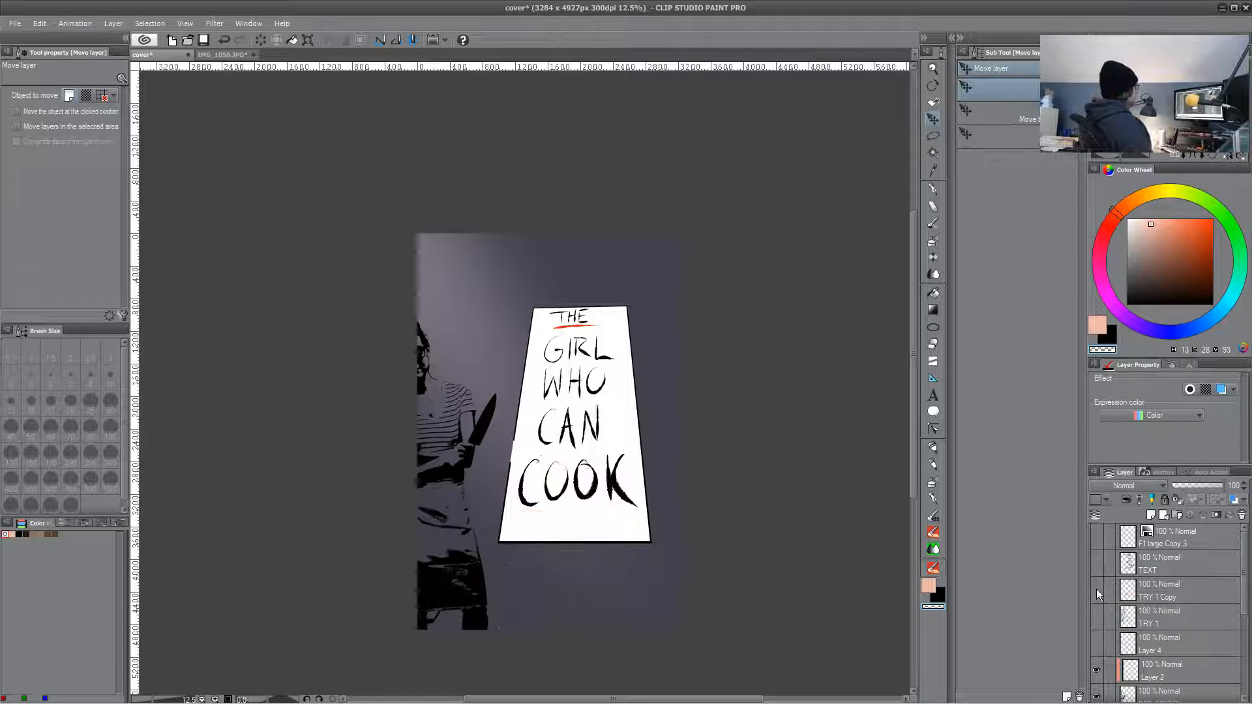
{"action": "left_click", "coordinate": [1097, 591]}
- Lasso the red underline and spatter on TRY 1 Copy, paste them as a separate layer and merge it into UNDER TEXT 2
{"action": "left_click", "coordinate": [1159, 594]}
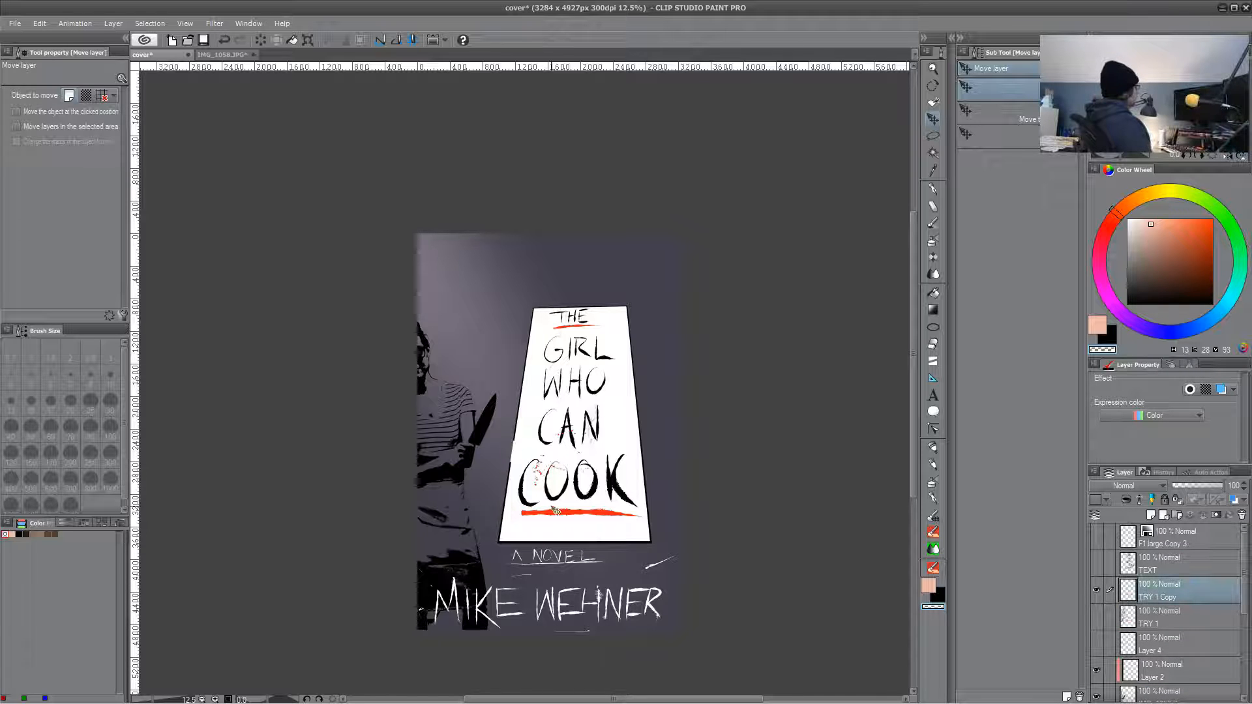
{"action": "key", "text": "m"}
{"action": "mouse_move", "coordinate": [481, 443]}
{"action": "left_mouse_down"}
{"action": "mouse_move", "coordinate": [464, 468]}
{"action": "mouse_move", "coordinate": [483, 530]}
{"action": "mouse_move", "coordinate": [620, 540]}
{"action": "mouse_move", "coordinate": [672, 515]}
{"action": "mouse_move", "coordinate": [684, 483]}
{"action": "mouse_move", "coordinate": [684, 261]}
{"action": "mouse_move", "coordinate": [452, 407]}
{"action": "left_mouse_up"}
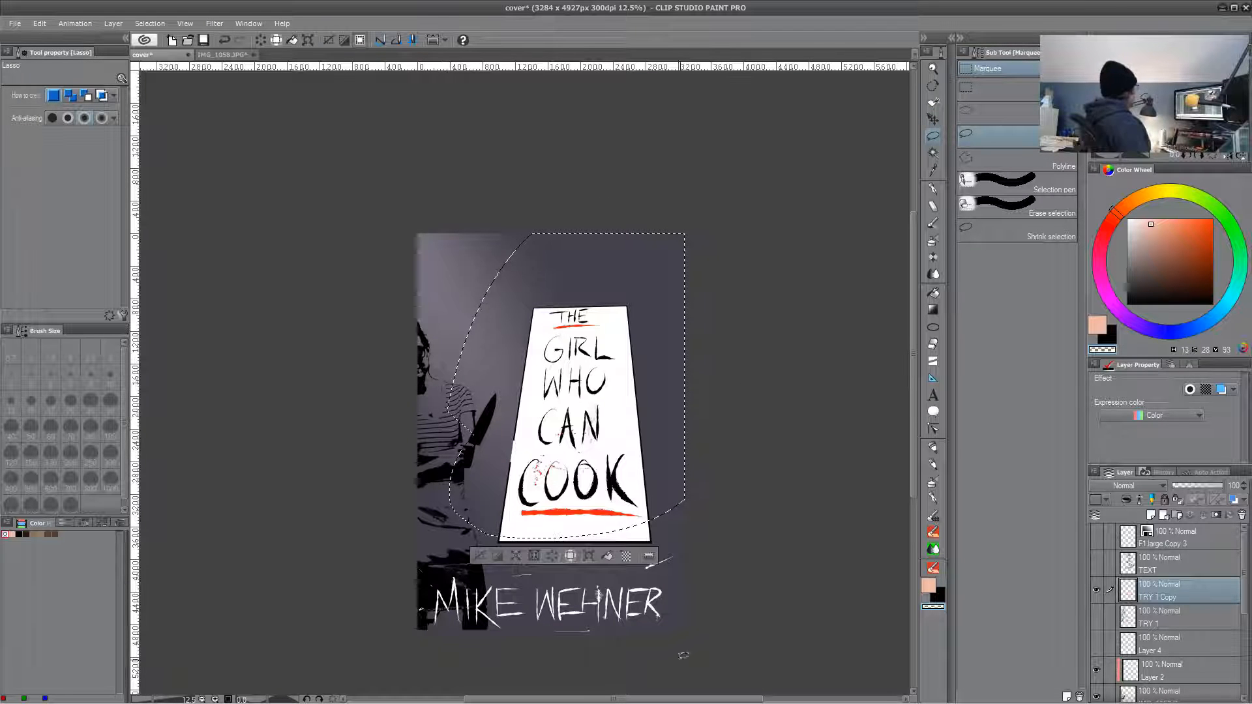
{"action": "key", "text": "ctrl+c"}
{"action": "key", "text": "ctrl+v"}
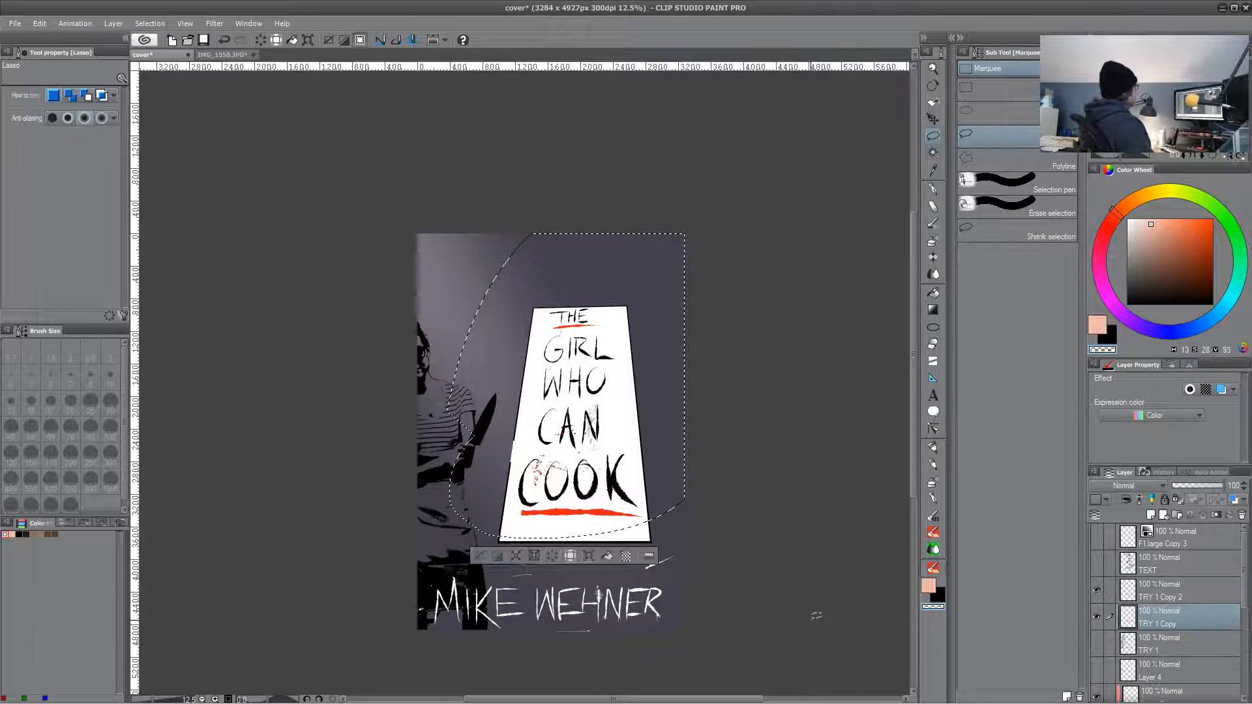
{"action": "mouse_move", "coordinate": [1165, 589]}
{"action": "left_mouse_down"}
{"action": "mouse_move", "coordinate": [1168, 685]}
{"action": "mouse_move", "coordinate": [1174, 589]}
{"action": "left_mouse_up"}
{"action": "left_click", "coordinate": [738, 612]}
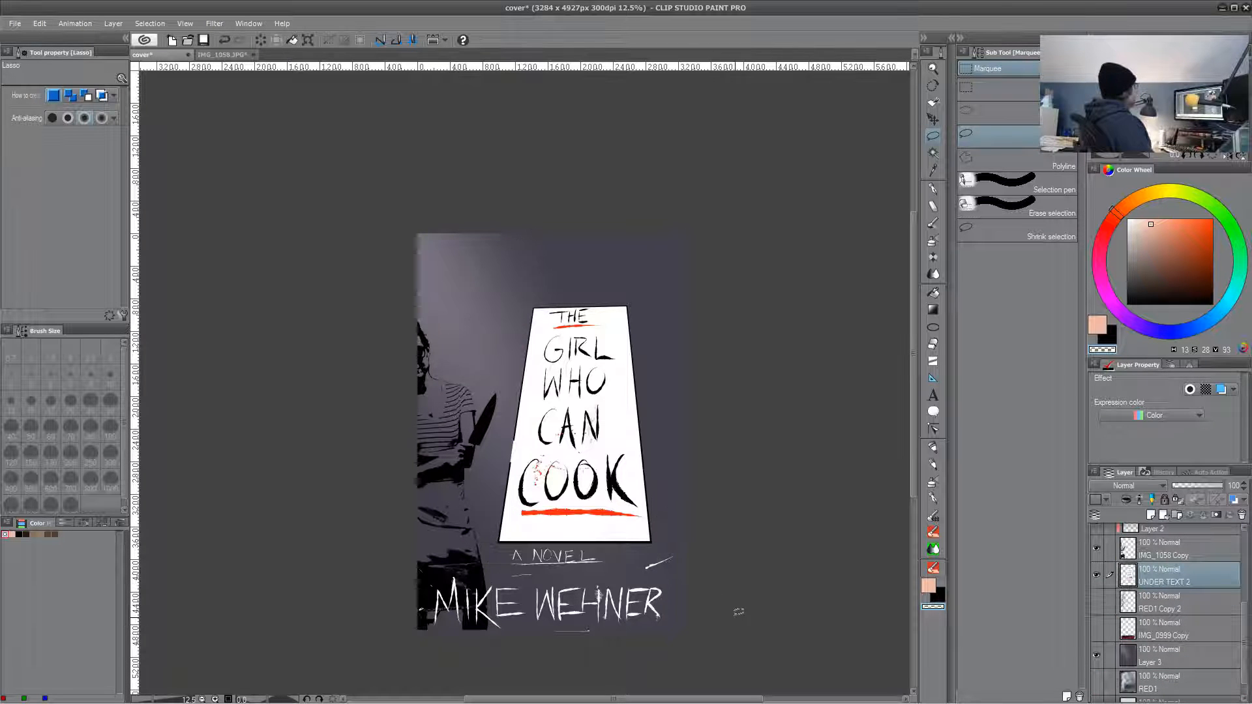
- Enlarge the UNDER TEXT 2 title panel to 116% and position it in the upper part of the cover beside the knife
{"action": "key", "text": "k"}
{"action": "mouse_move", "coordinate": [625, 615]}
{"action": "left_mouse_down"}
{"action": "mouse_move", "coordinate": [626, 596]}
{"action": "mouse_move", "coordinate": [630, 610]}
{"action": "left_mouse_up"}
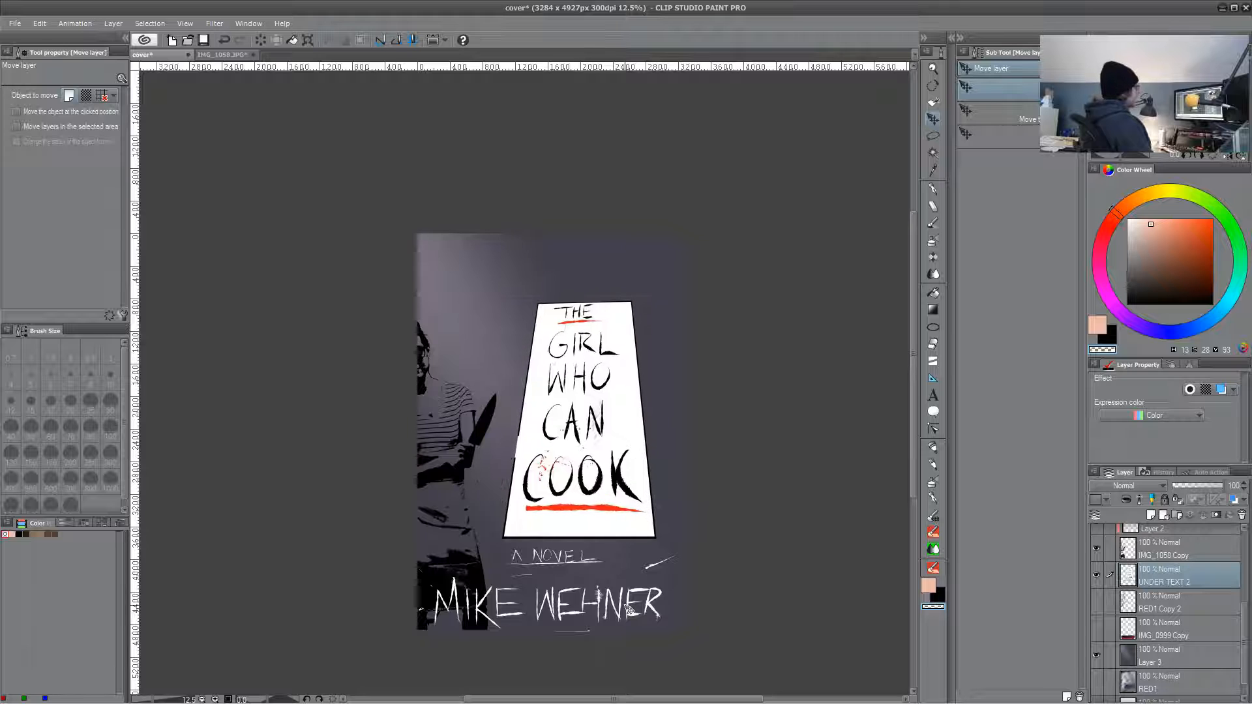
{"action": "left_click_drag", "start_coordinate": [603, 463], "coordinate": [579, 477]}
{"action": "key", "text": "ctrl+t"}
{"action": "left_click_drag", "start_coordinate": [665, 190], "coordinate": [693, 154]}
{"action": "left_click_drag", "start_coordinate": [646, 370], "coordinate": [656, 360]}
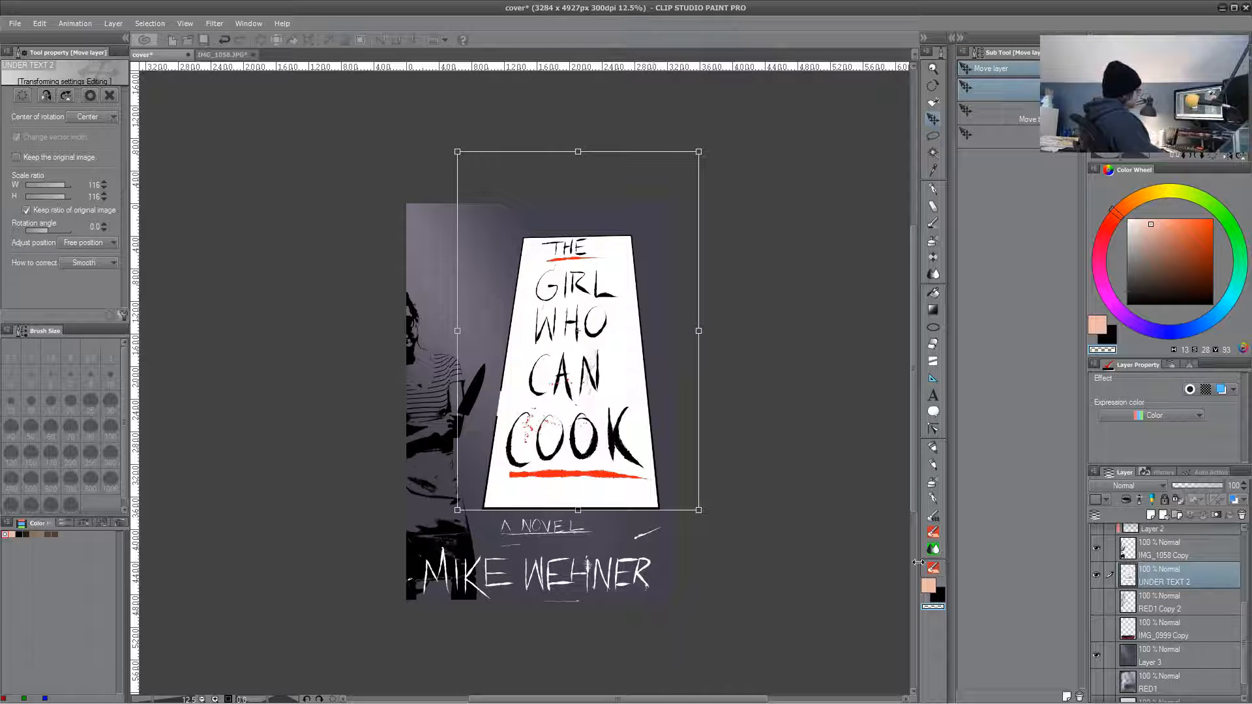
{"action": "key", "text": "Return"}
- Move the IMG_1058 Copy woman to the right so her head is fully on the cover and the knife overlaps the title panel
{"action": "left_click", "coordinate": [452, 573], "text": "ctrl+shift"}
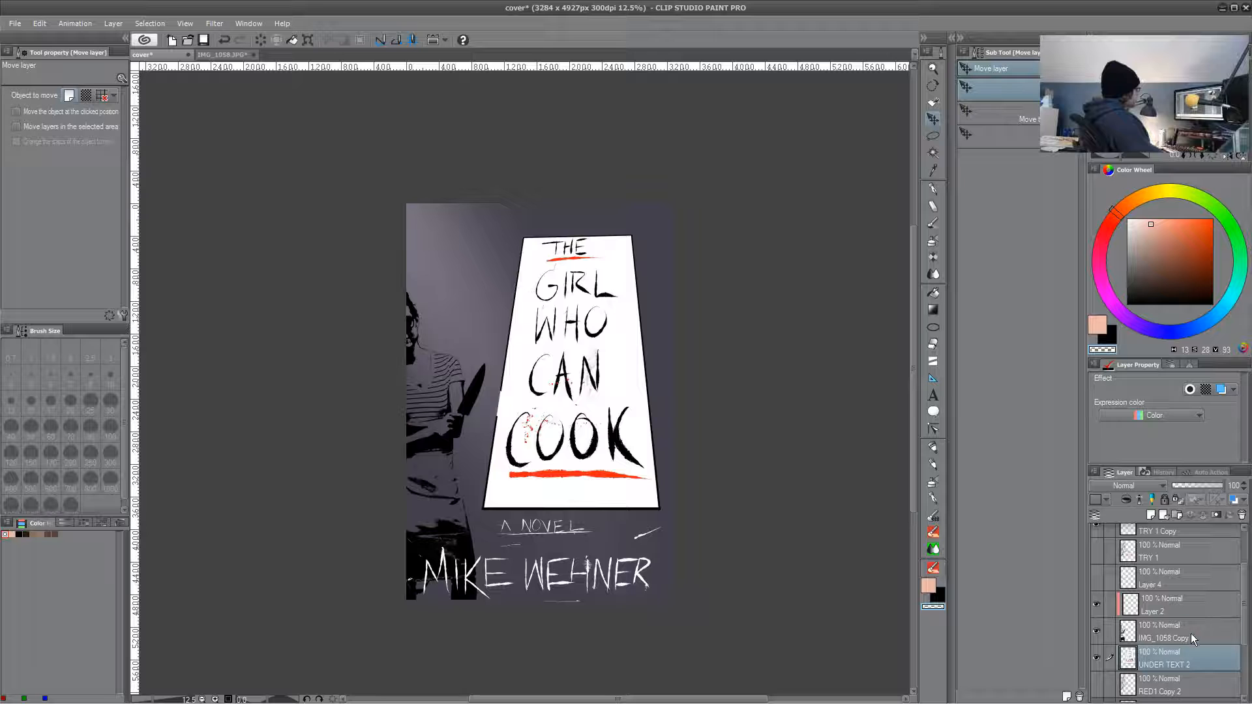
{"action": "left_click_drag", "start_coordinate": [501, 512], "coordinate": [474, 508]}
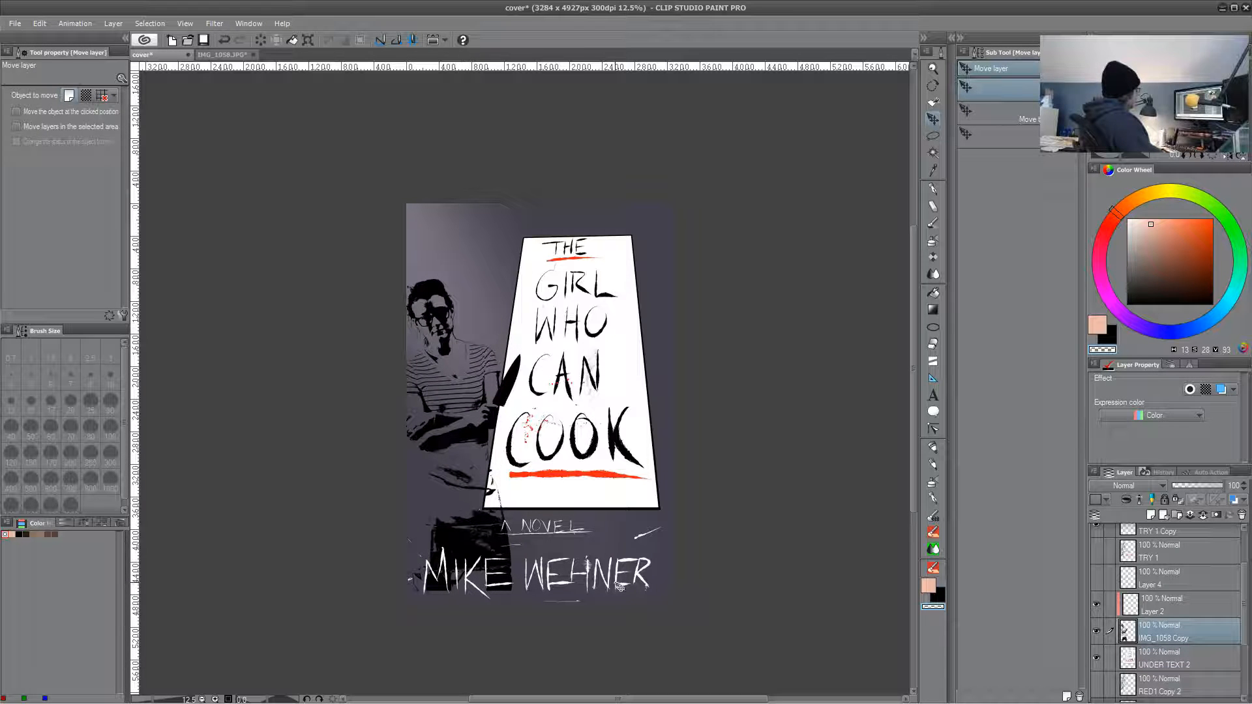
{"action": "left_click", "coordinate": [1234, 500]}
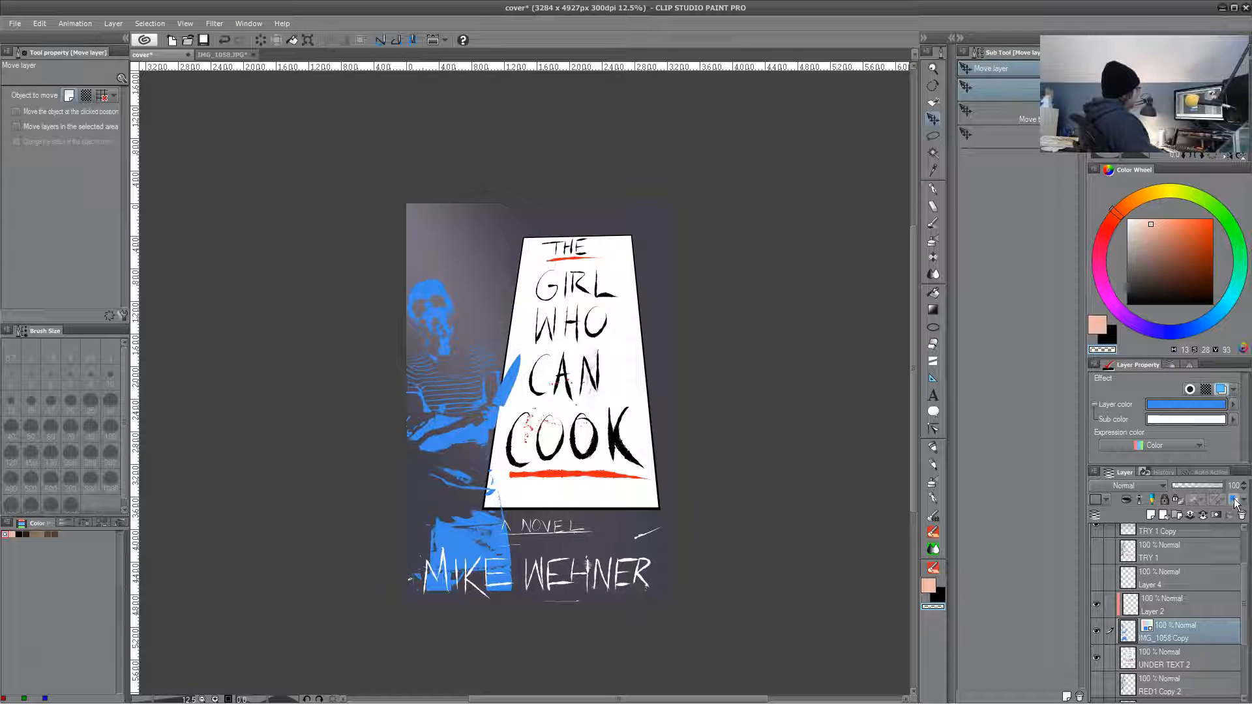
{"action": "left_click", "coordinate": [1234, 500]}
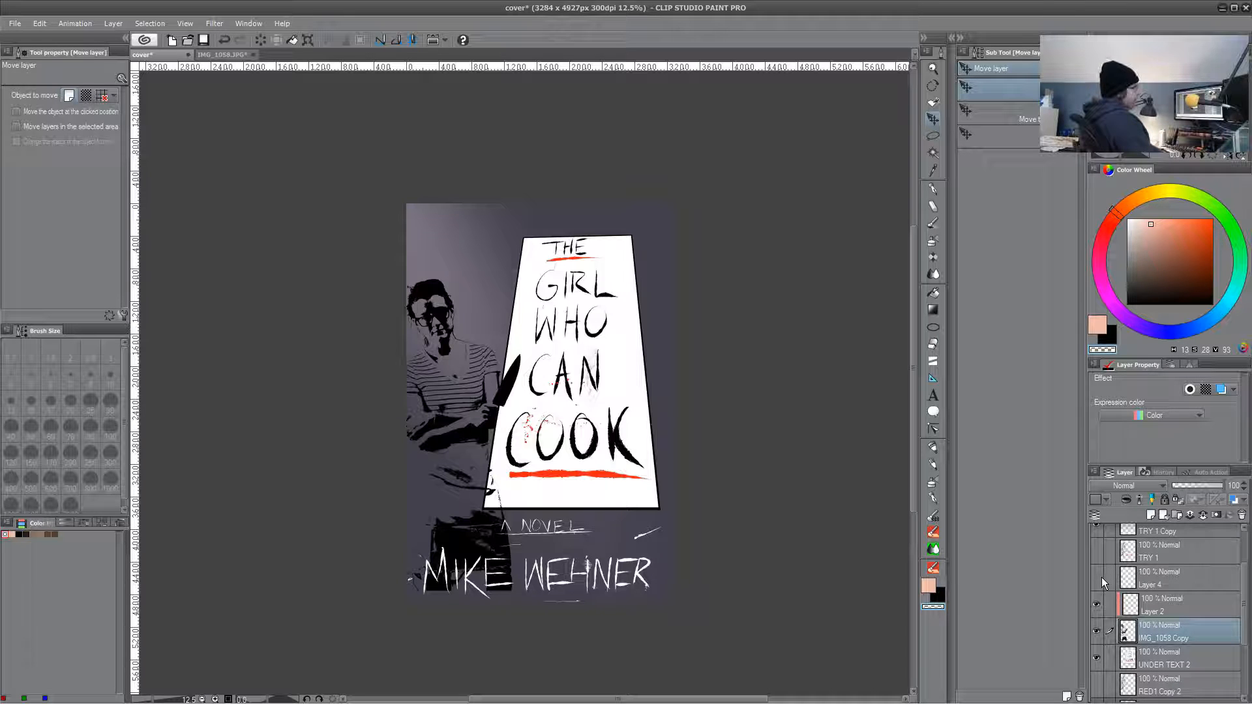
- Nudge the woman slightly down and right, and set the title panel slightly lower with its left edge behind her knife
{"action": "scroll", "coordinate": [1207, 588], "scroll_direction": "up", "scroll_amount": 1}
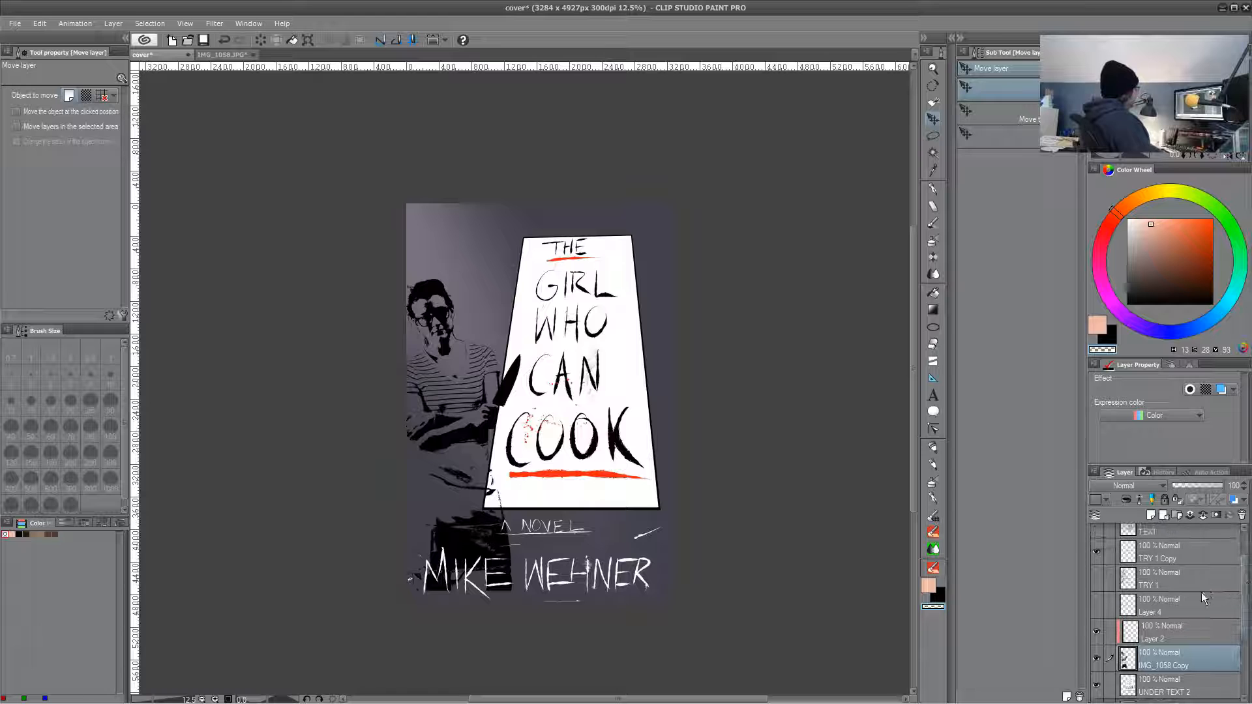
{"action": "scroll", "coordinate": [1203, 597], "scroll_direction": "down", "scroll_amount": 2}
{"action": "left_click", "coordinate": [1174, 627]}
{"action": "left_click_drag", "start_coordinate": [619, 478], "coordinate": [602, 501]}
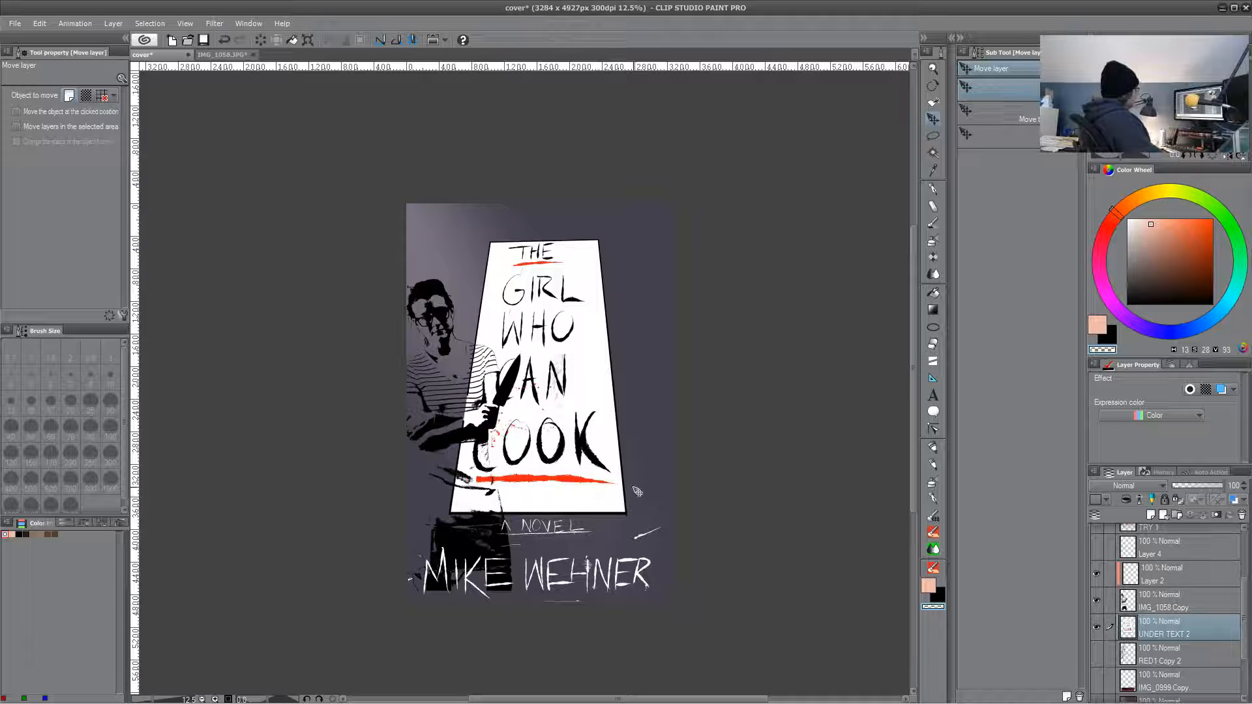
{"action": "left_click", "coordinate": [1172, 608]}
{"action": "mouse_move", "coordinate": [456, 501]}
{"action": "left_mouse_down"}
{"action": "mouse_move", "coordinate": [458, 517]}
{"action": "mouse_move", "coordinate": [462, 507]}
{"action": "left_mouse_up"}
{"action": "left_click", "coordinate": [1172, 628]}
{"action": "left_click_drag", "start_coordinate": [593, 456], "coordinate": [627, 456]}
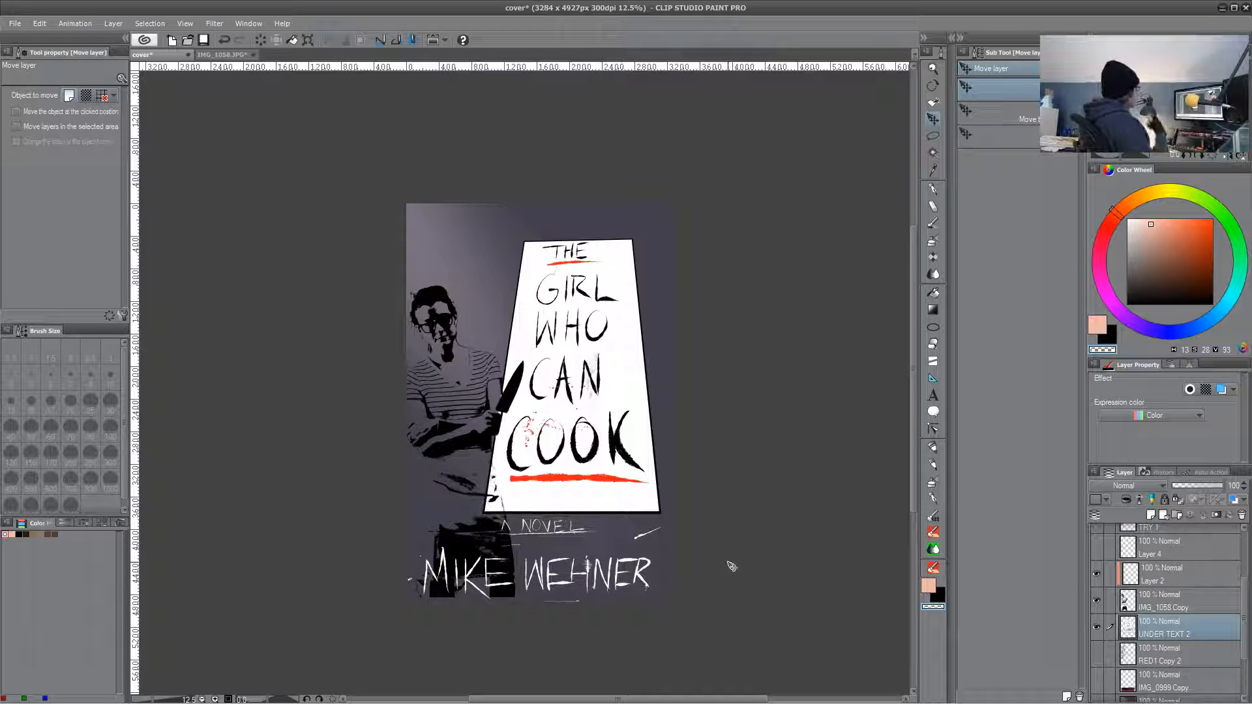
- Toggle the Layer 3 background to compare the reduced view of the cover with and without it
{"action": "scroll", "coordinate": [658, 551], "scroll_direction": "down", "scroll_amount": 2}
{"action": "left_click_drag", "start_coordinate": [632, 540], "coordinate": [525, 544]}
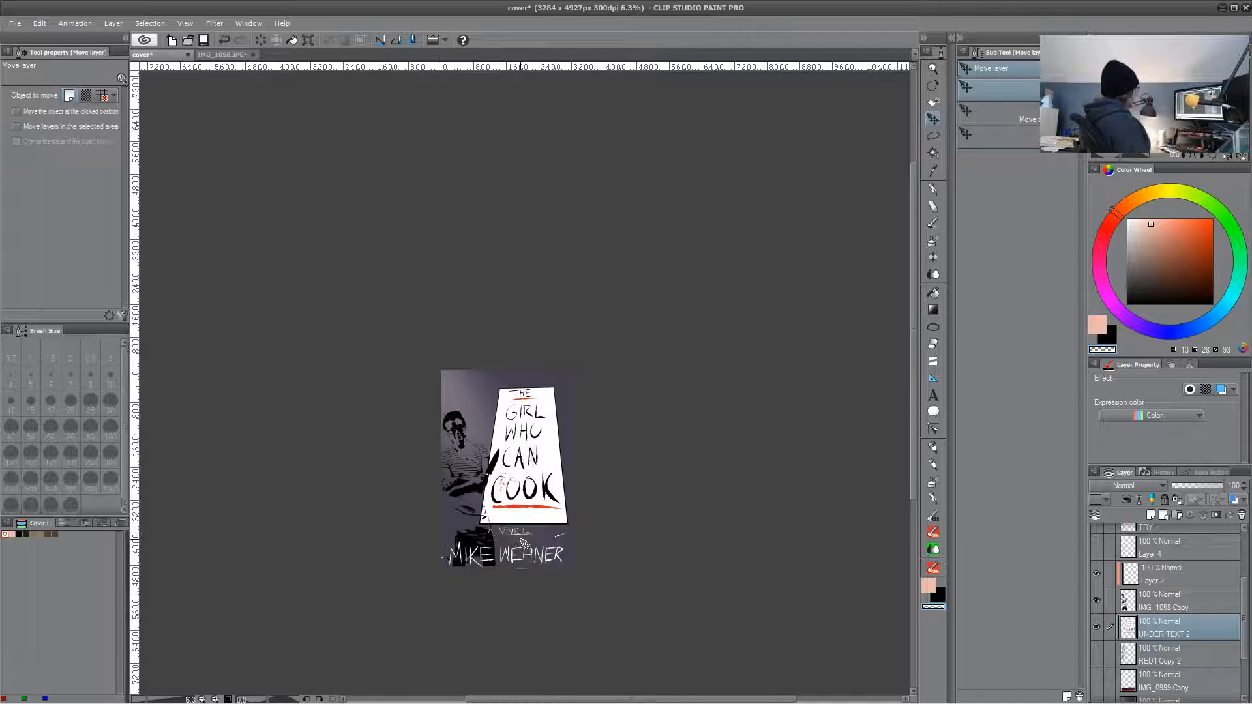
{"action": "scroll", "coordinate": [1245, 627], "scroll_direction": "down", "scroll_amount": 2}
{"action": "left_click", "coordinate": [1098, 661]}
{"action": "left_click", "coordinate": [1097, 661]}
{"action": "left_click", "coordinate": [1097, 662]}
{"action": "left_click", "coordinate": [1098, 661]}
{"action": "left_click", "coordinate": [1099, 661]}
{"action": "left_click", "coordinate": [1099, 663]}
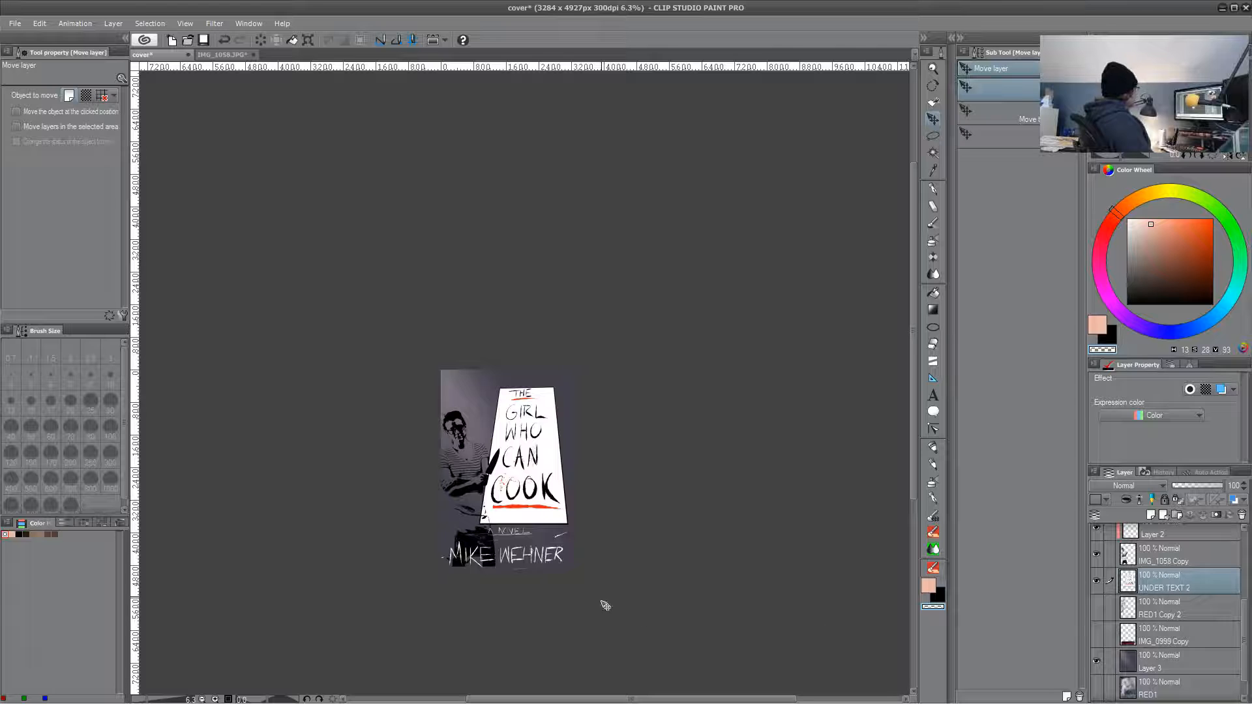
- Scale the UNDER TEXT 2 title panel down to 91%, shift it slightly up, and check the cover at thumbnail size
{"action": "key", "text": "ctrl+t"}
{"action": "left_click_drag", "start_coordinate": [589, 346], "coordinate": [579, 357]}
{"action": "left_click_drag", "start_coordinate": [557, 440], "coordinate": [561, 437]}
{"action": "left_click_drag", "start_coordinate": [584, 357], "coordinate": [581, 358]}
{"action": "left_click_drag", "start_coordinate": [557, 432], "coordinate": [561, 420]}
{"action": "left_click_drag", "start_coordinate": [551, 473], "coordinate": [549, 475]}
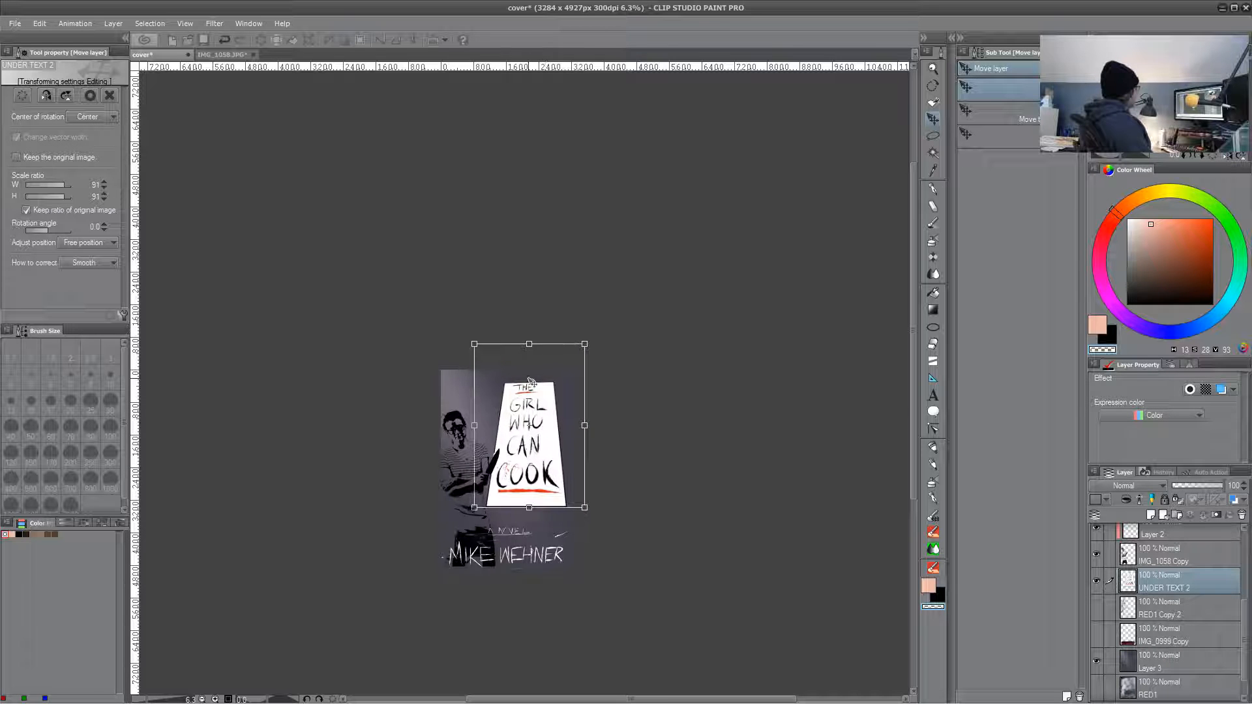
{"action": "key", "text": "Return"}
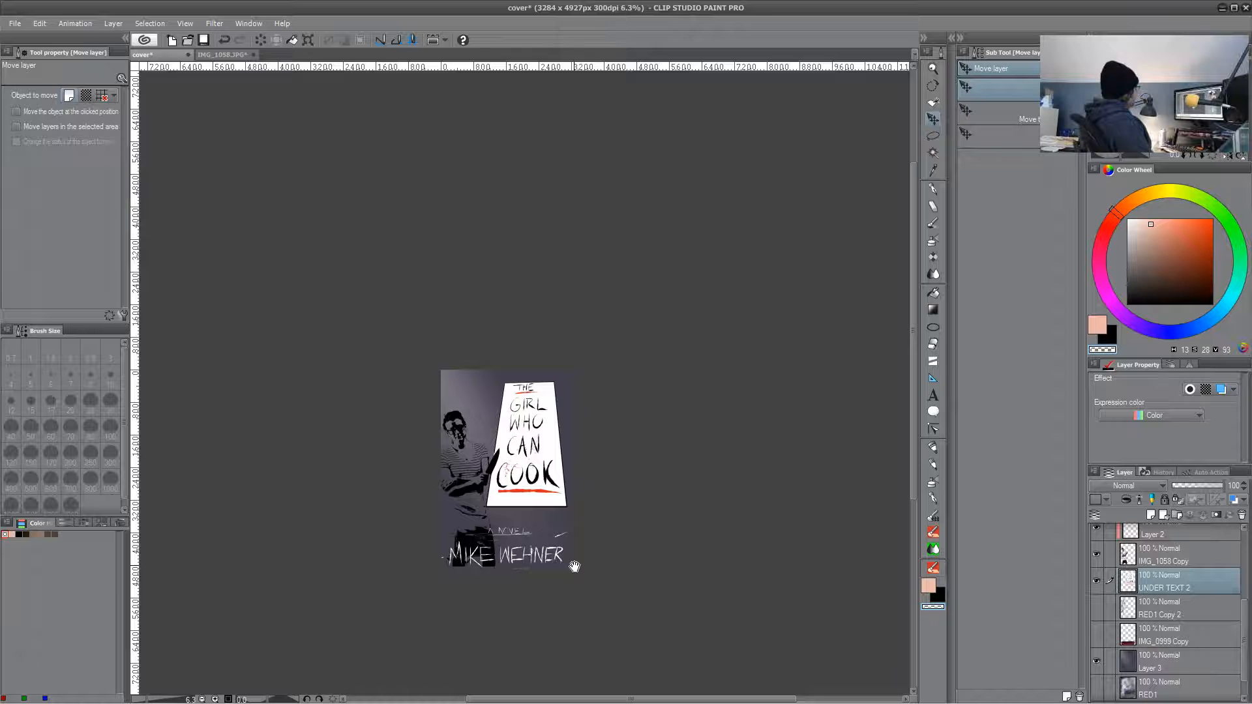
{"action": "scroll", "coordinate": [574, 561], "scroll_direction": "up", "scroll_amount": 3}
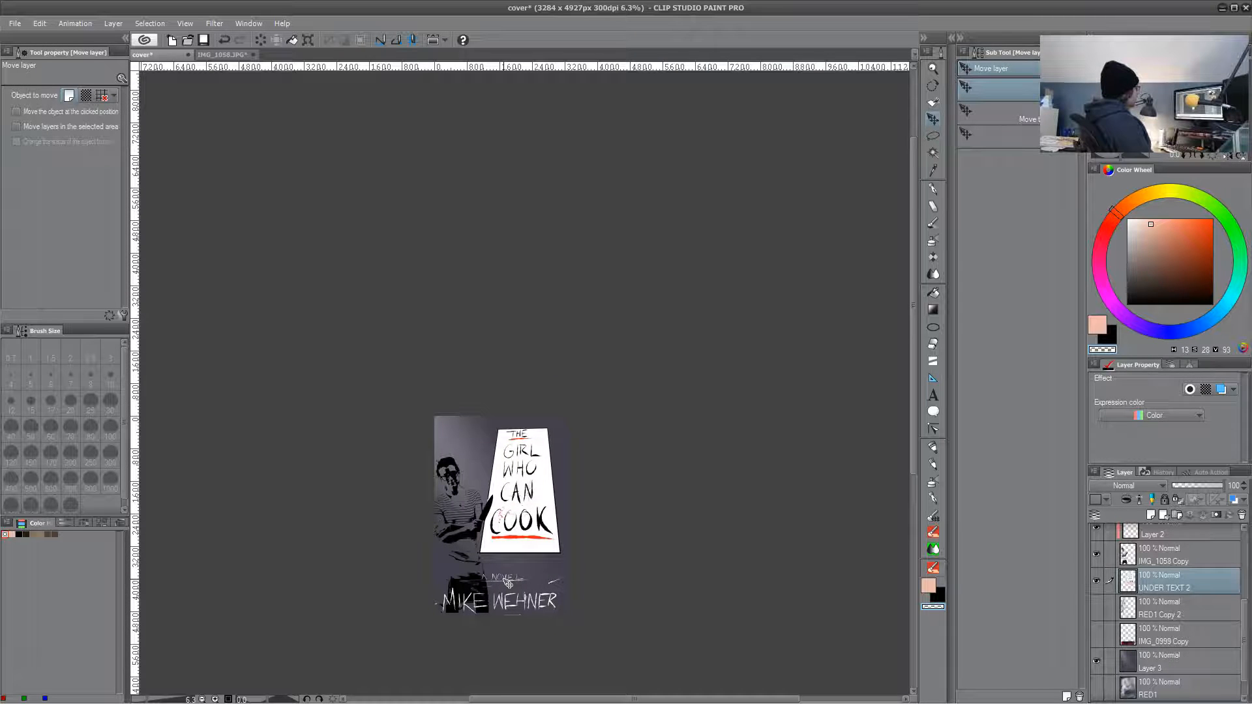
{"action": "scroll", "coordinate": [508, 582], "scroll_direction": "down", "scroll_amount": 2}
{"action": "left_click_drag", "start_coordinate": [505, 581], "coordinate": [497, 512]}
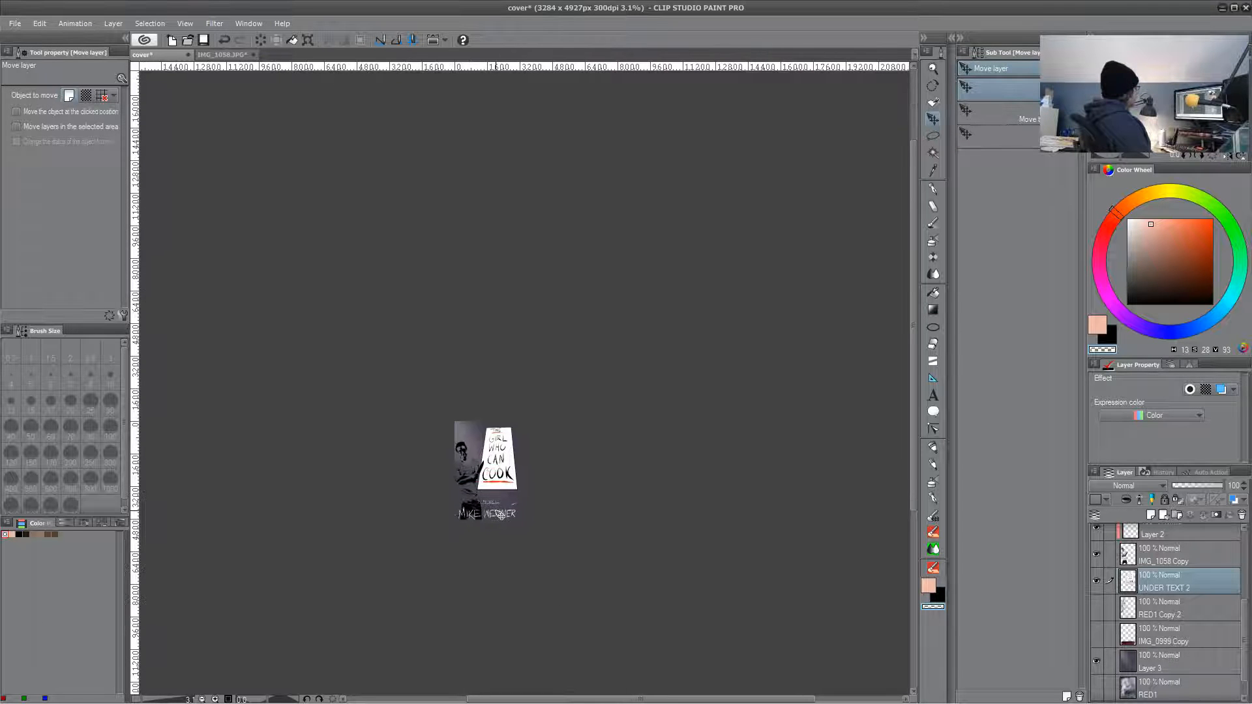
- Paint the woman's striped shirt white on a new layer beneath IMG_1058 Copy, using the JB Fine Fiber Round Textured brush at size 100
{"action": "key", "text": "ctrl+shift+n"}
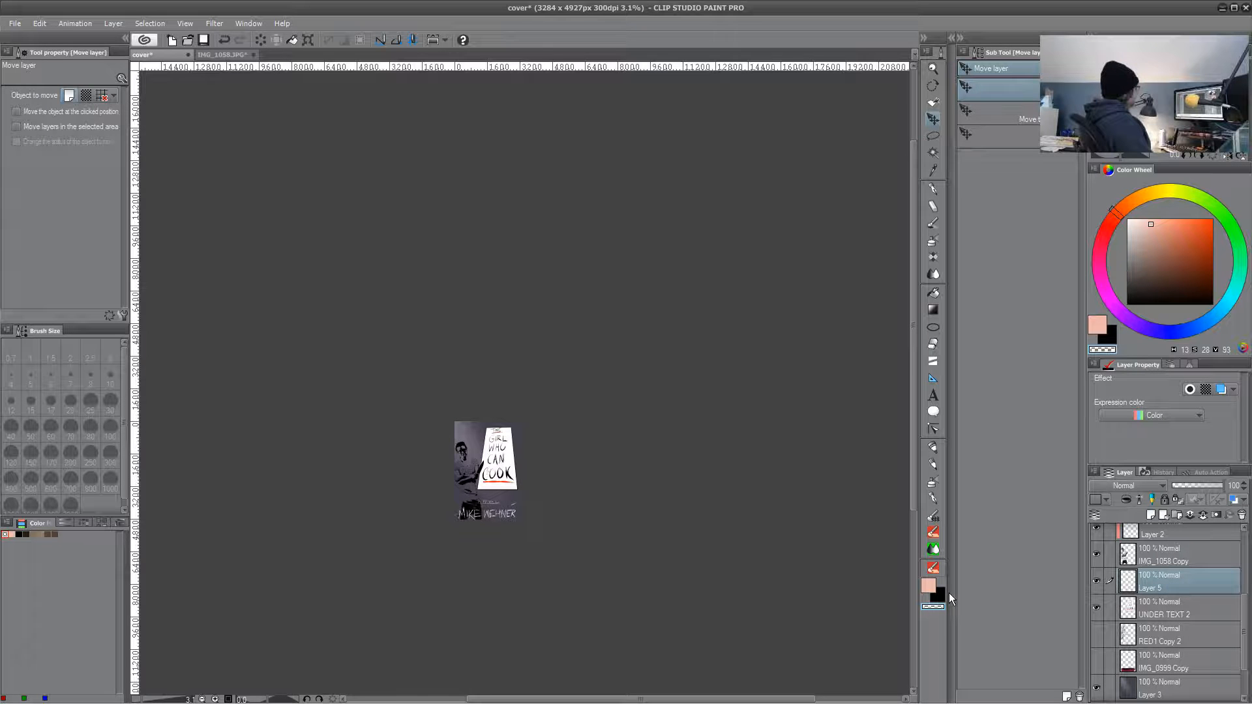
{"action": "key", "text": "ctrl+plus"}
{"action": "key", "text": "ctrl+plus"}
{"action": "key", "text": "ctrl+plus"}
{"action": "left_click_drag", "start_coordinate": [421, 503], "coordinate": [653, 92]}
{"action": "left_click_drag", "start_coordinate": [330, 517], "coordinate": [484, 388]}
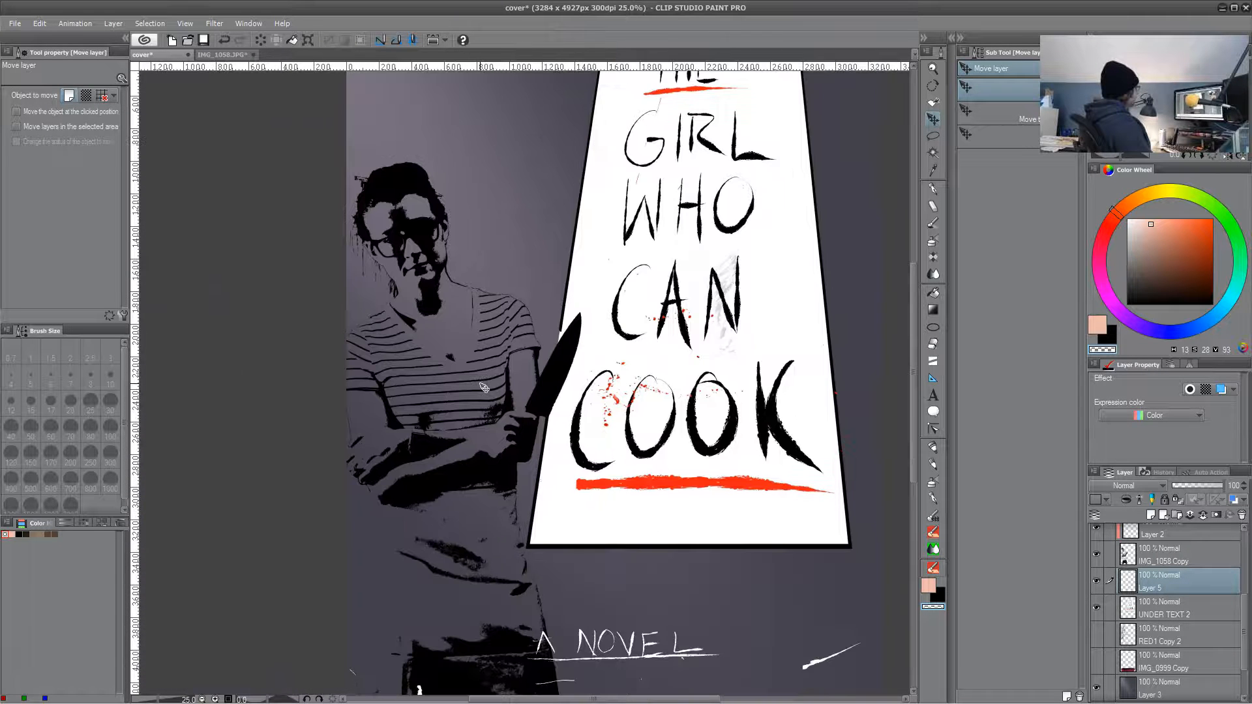
{"action": "left_click", "coordinate": [934, 550]}
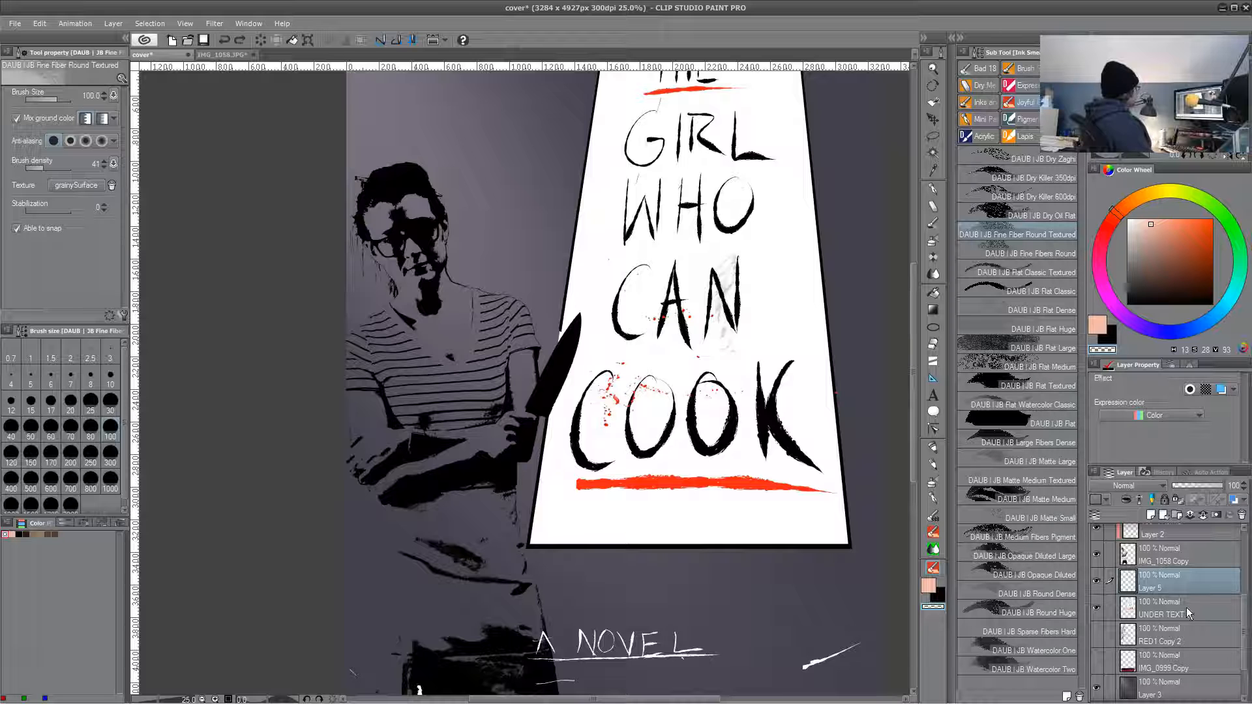
{"action": "left_click", "coordinate": [1134, 302]}
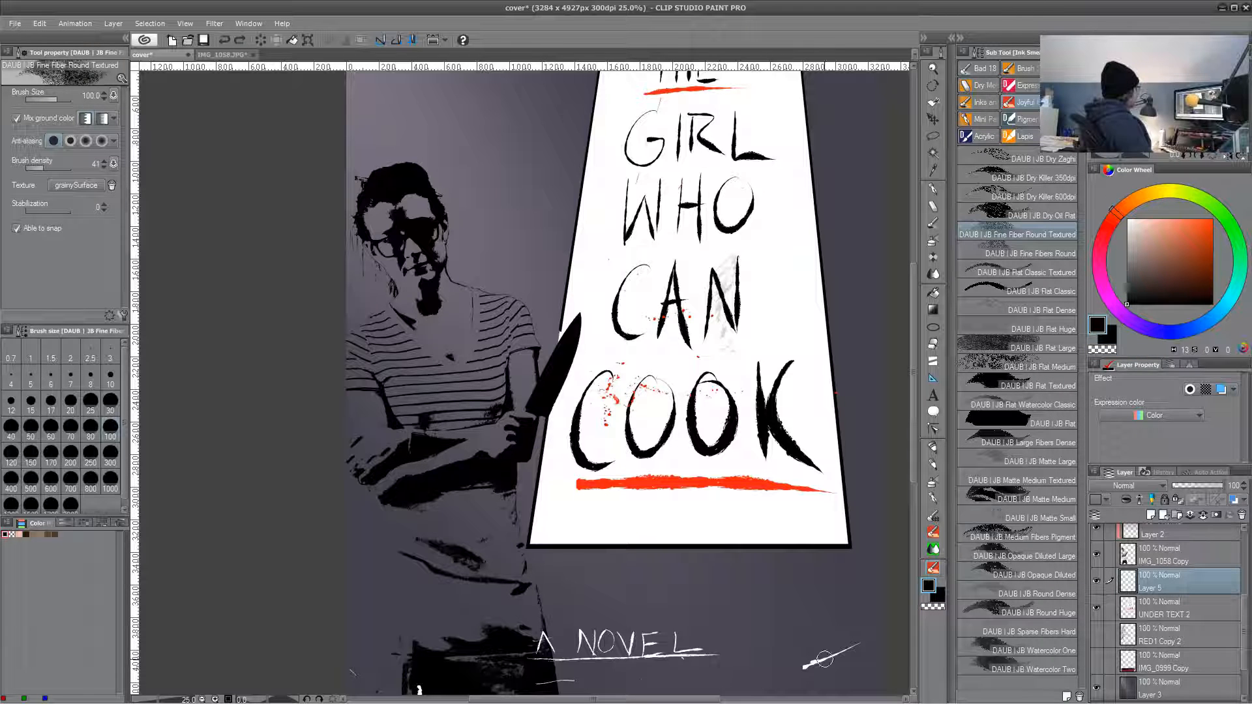
{"action": "left_click", "coordinate": [1129, 221]}
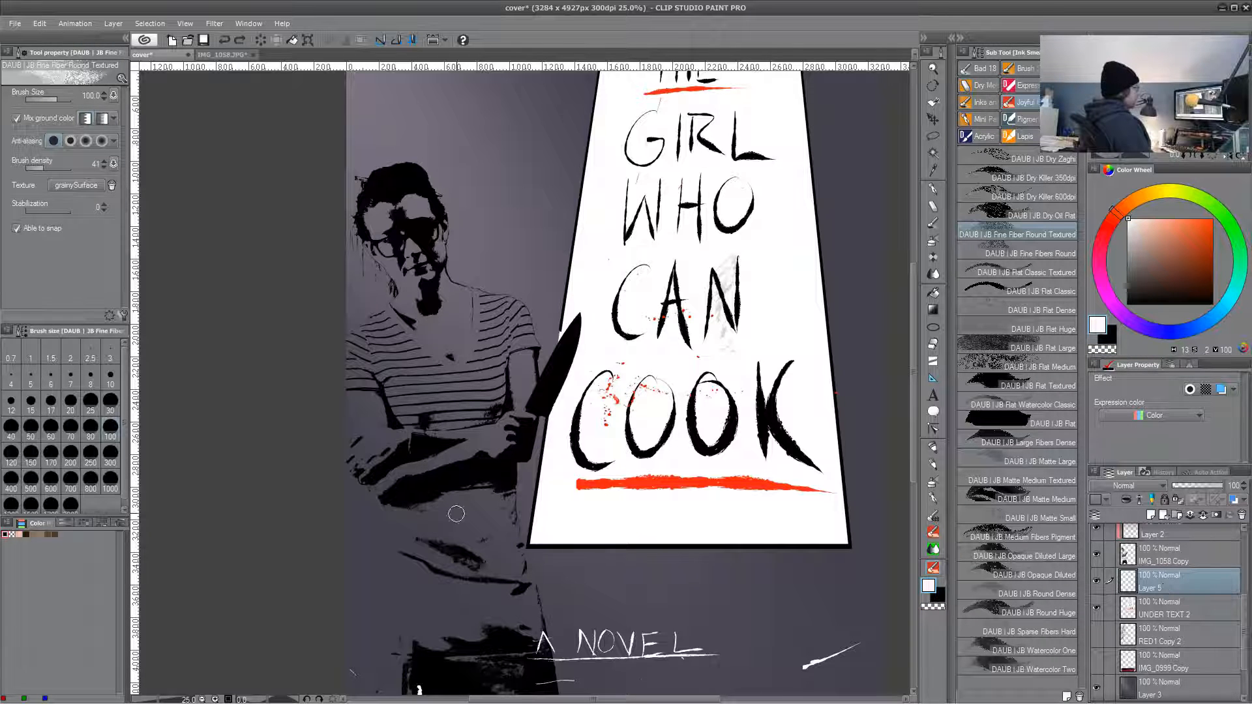
{"action": "mouse_move", "coordinate": [379, 337]}
{"action": "left_mouse_down"}
{"action": "mouse_move", "coordinate": [360, 370]}
{"action": "mouse_move", "coordinate": [378, 359]}
{"action": "mouse_move", "coordinate": [396, 395]}
{"action": "mouse_move", "coordinate": [404, 365]}
{"action": "mouse_move", "coordinate": [422, 372]}
{"action": "mouse_move", "coordinate": [441, 420]}
{"action": "mouse_move", "coordinate": [418, 408]}
{"action": "mouse_move", "coordinate": [457, 373]}
{"action": "mouse_move", "coordinate": [425, 376]}
{"action": "mouse_move", "coordinate": [450, 370]}
{"action": "mouse_move", "coordinate": [484, 296]}
{"action": "mouse_move", "coordinate": [525, 348]}
{"action": "mouse_move", "coordinate": [467, 373]}
{"action": "mouse_move", "coordinate": [452, 412]}
{"action": "mouse_move", "coordinate": [493, 377]}
{"action": "mouse_move", "coordinate": [459, 430]}
{"action": "mouse_move", "coordinate": [495, 473]}
{"action": "left_mouse_up"}
{"action": "mouse_move", "coordinate": [509, 583]}
{"action": "left_mouse_down"}
{"action": "mouse_move", "coordinate": [554, 472]}
{"action": "mouse_move", "coordinate": [551, 483]}
{"action": "left_mouse_up"}
- Paint the woman's apron mid-grey beneath the black ink lines
{"action": "left_click", "coordinate": [1128, 268]}
{"action": "mouse_move", "coordinate": [457, 451]}
{"action": "left_mouse_down"}
{"action": "mouse_move", "coordinate": [426, 505]}
{"action": "mouse_move", "coordinate": [448, 405]}
{"action": "mouse_move", "coordinate": [420, 492]}
{"action": "mouse_move", "coordinate": [427, 578]}
{"action": "left_mouse_up"}
{"action": "mouse_move", "coordinate": [476, 502]}
{"action": "left_mouse_down"}
{"action": "mouse_move", "coordinate": [495, 381]}
{"action": "mouse_move", "coordinate": [450, 515]}
{"action": "mouse_move", "coordinate": [506, 417]}
{"action": "mouse_move", "coordinate": [522, 340]}
{"action": "mouse_move", "coordinate": [501, 287]}
{"action": "left_mouse_up"}
{"action": "mouse_move", "coordinate": [531, 355]}
{"action": "left_mouse_down"}
{"action": "mouse_move", "coordinate": [501, 456]}
{"action": "mouse_move", "coordinate": [464, 383]}
{"action": "mouse_move", "coordinate": [509, 443]}
{"action": "mouse_move", "coordinate": [529, 400]}
{"action": "mouse_move", "coordinate": [542, 434]}
{"action": "mouse_move", "coordinate": [516, 515]}
{"action": "mouse_move", "coordinate": [557, 399]}
{"action": "mouse_move", "coordinate": [559, 478]}
{"action": "mouse_move", "coordinate": [561, 452]}
{"action": "left_mouse_up"}
{"action": "scroll", "coordinate": [419, 607], "scroll_direction": "up", "scroll_amount": 5}
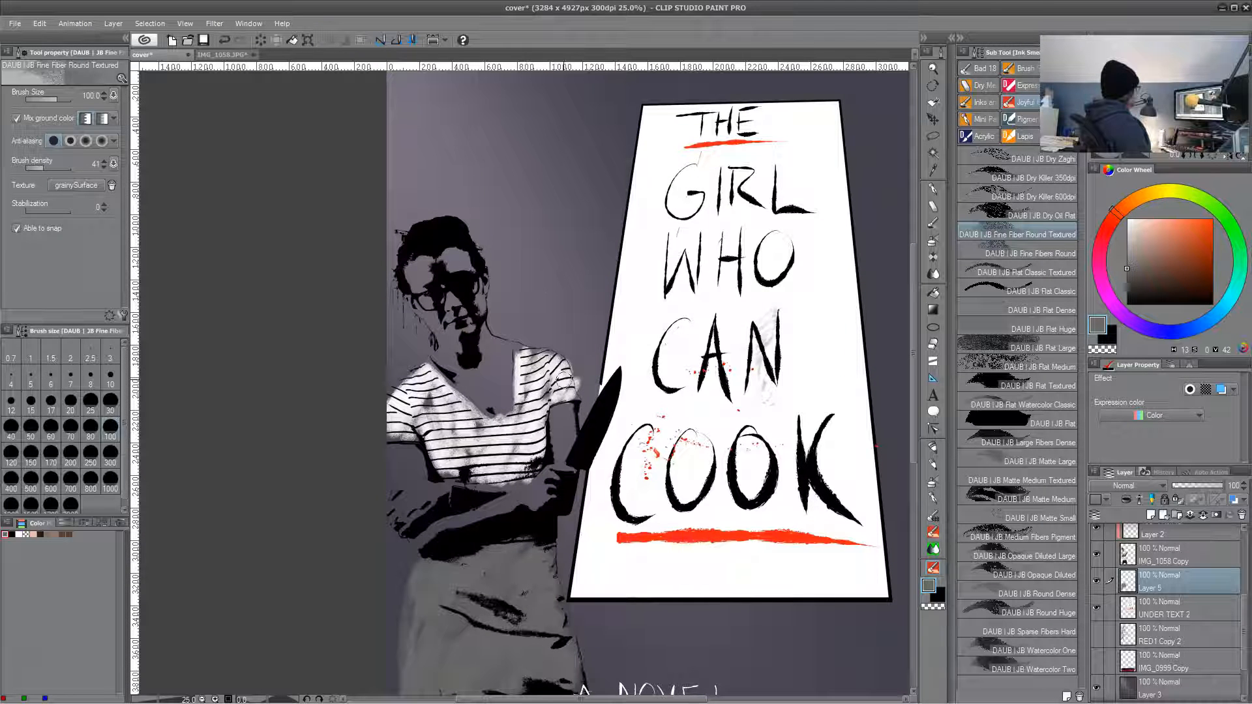
- Paint the stick through the woman's hair ochre with pale yellow ends, using a size 17 brush
{"action": "left_click", "coordinate": [1150, 195]}
{"action": "left_click", "coordinate": [1142, 240]}
{"action": "left_click", "coordinate": [1133, 200]}
{"action": "left_click", "coordinate": [1146, 244]}
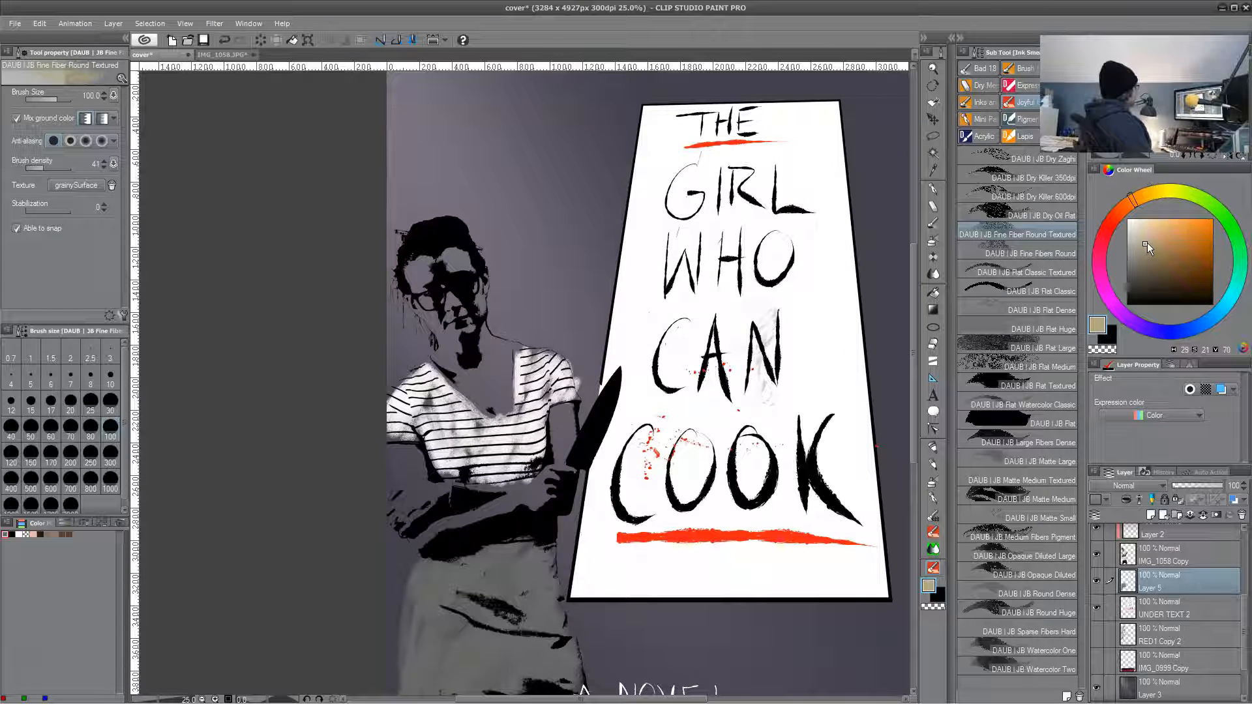
{"action": "scroll", "coordinate": [418, 278], "scroll_direction": "up", "scroll_amount": 2}
{"action": "key", "text": "bracketleft"}
{"action": "key", "text": "bracketleft"}
{"action": "key", "text": "bracketleft"}
{"action": "key", "text": "bracketleft"}
{"action": "key", "text": "bracketleft"}
{"action": "key", "text": "bracketleft"}
{"action": "key", "text": "bracketleft"}
{"action": "key", "text": "bracketleft"}
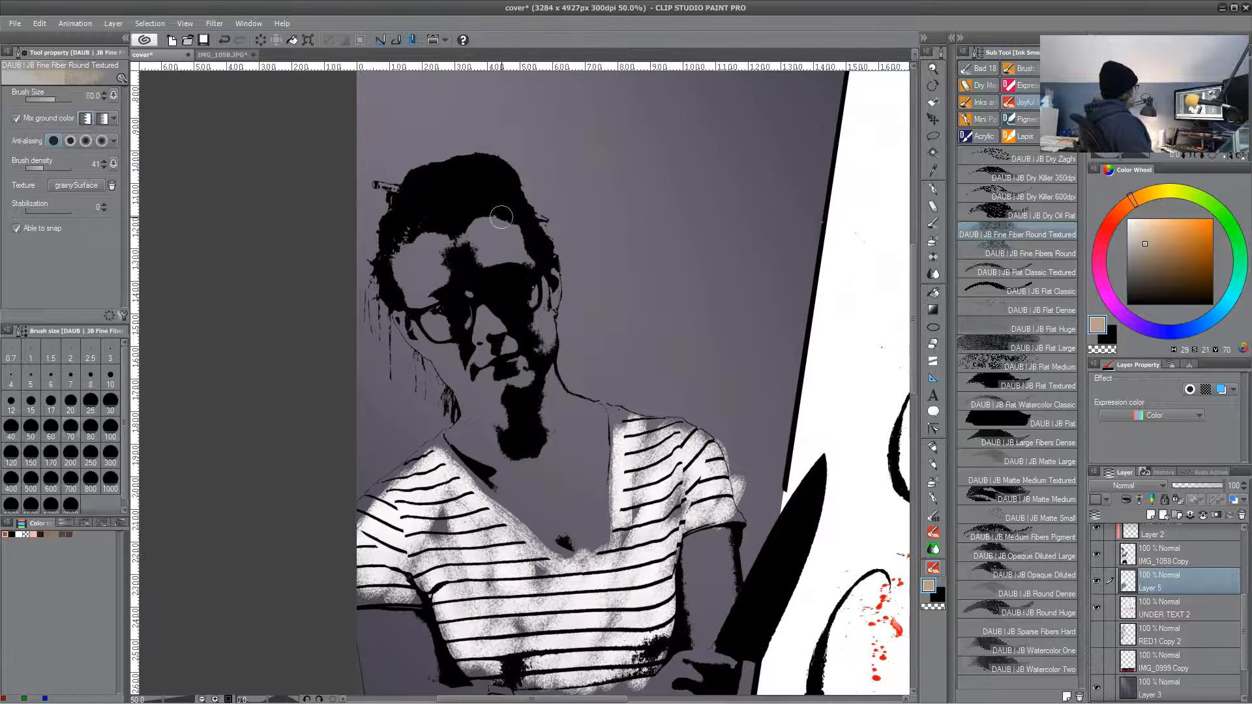
{"action": "left_click", "coordinate": [1190, 240]}
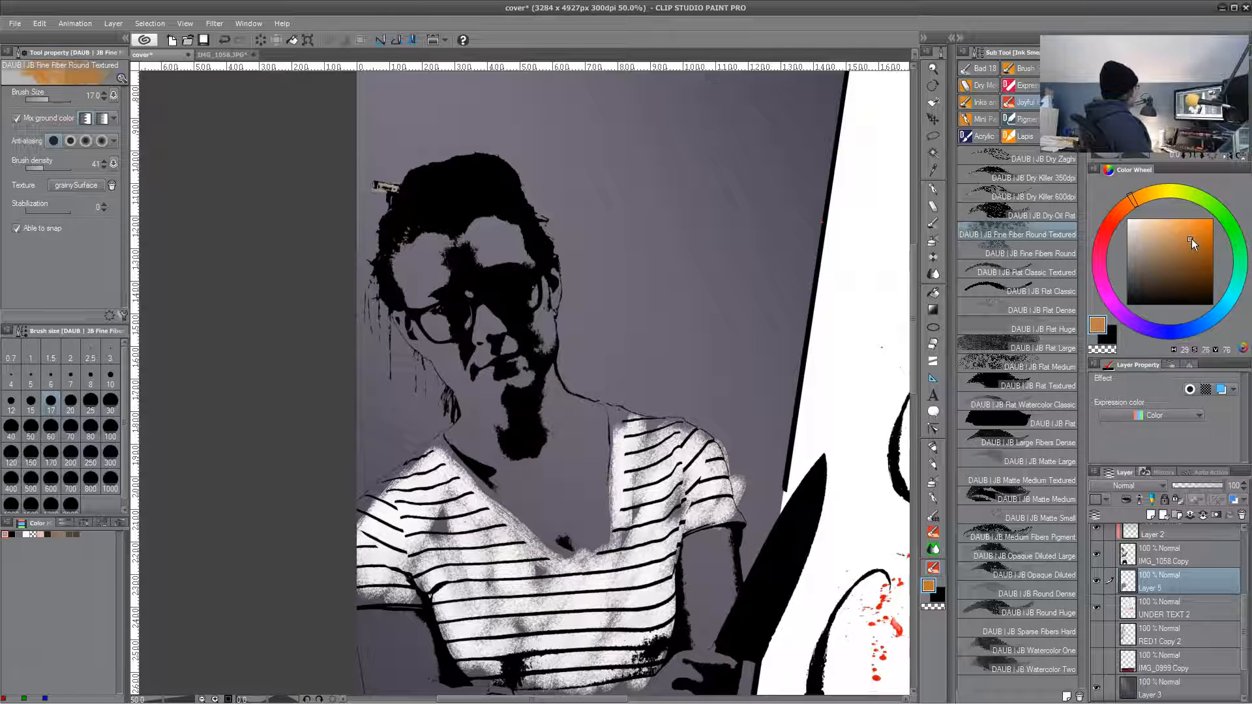
{"action": "left_click", "coordinate": [1150, 194]}
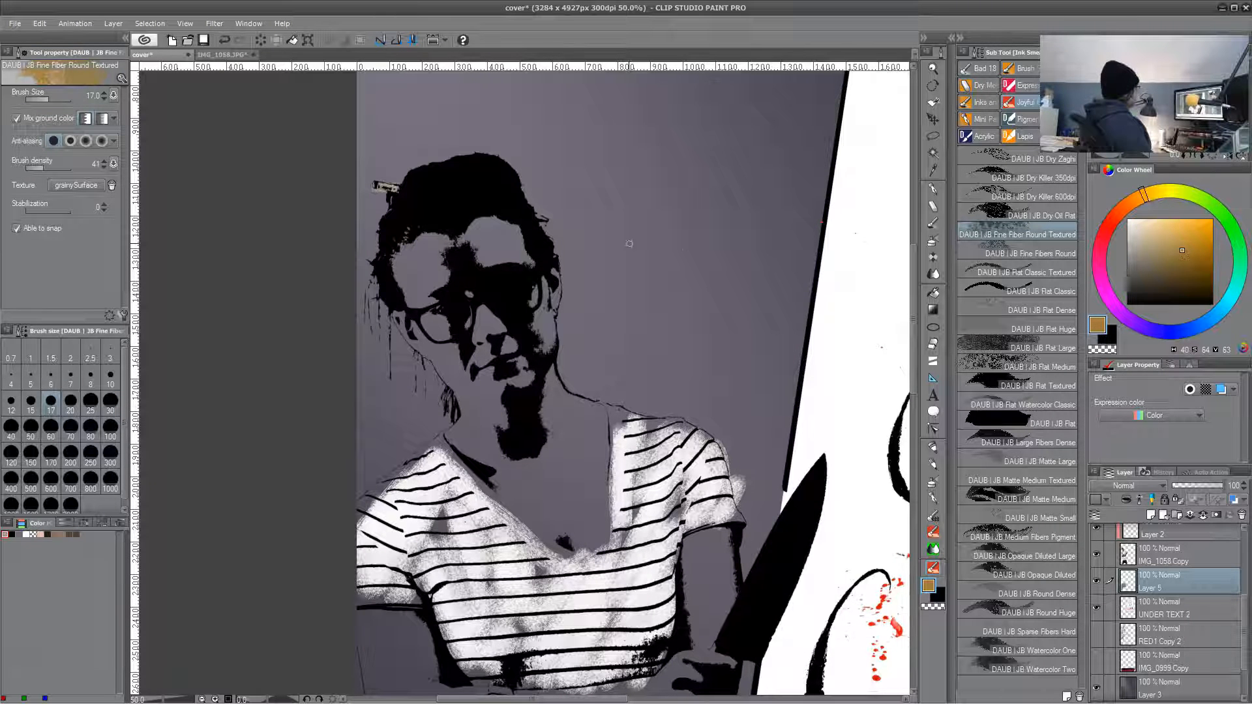
{"action": "left_click", "coordinate": [1174, 243]}
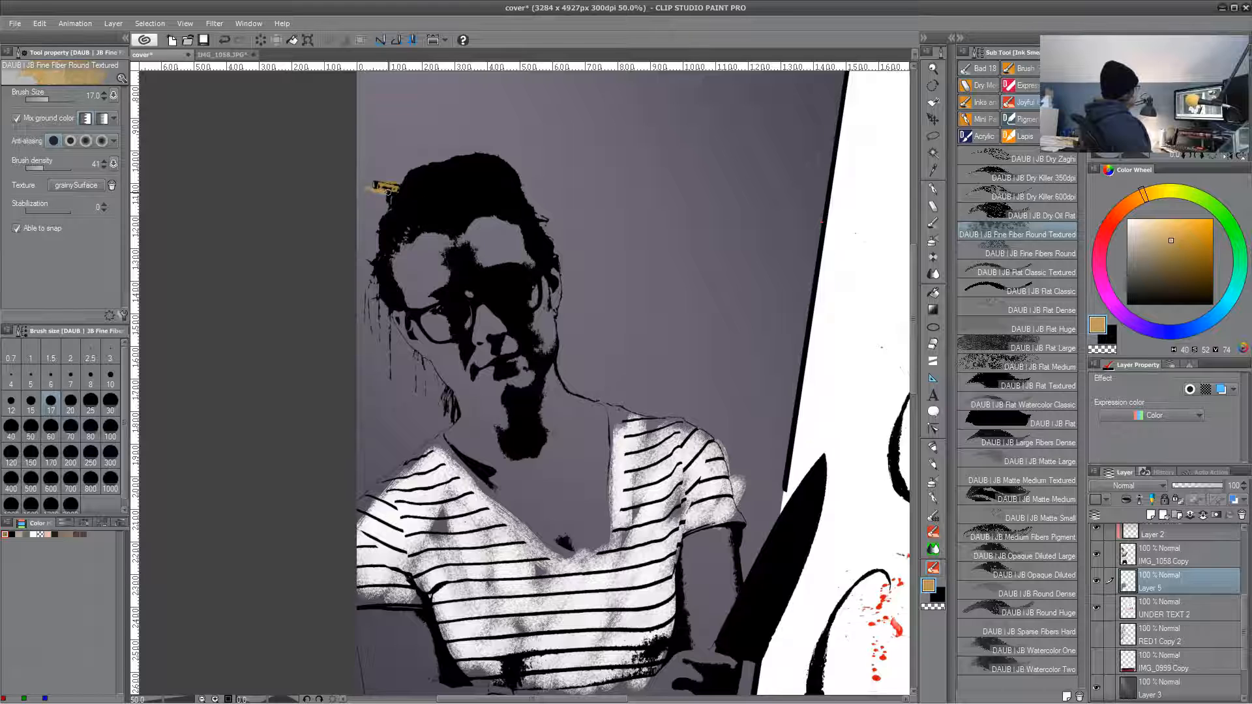
{"action": "left_click", "coordinate": [1147, 231]}
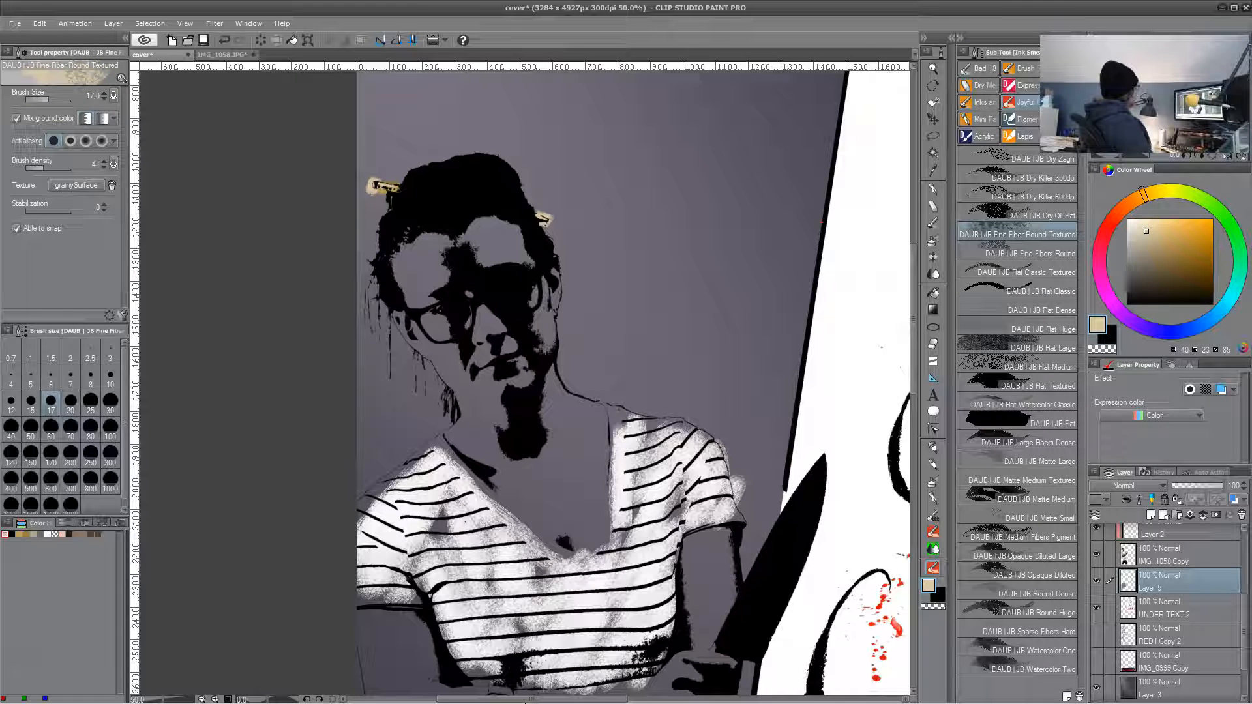
- Paint the woman's face a pale, desaturated beige with the brush at size 60
{"action": "key", "text": "bracketright"}
{"action": "key", "text": "bracketright"}
{"action": "key", "text": "bracketright"}
{"action": "key", "text": "bracketright"}
{"action": "key", "text": "bracketright"}
{"action": "left_click", "coordinate": [1137, 235]}
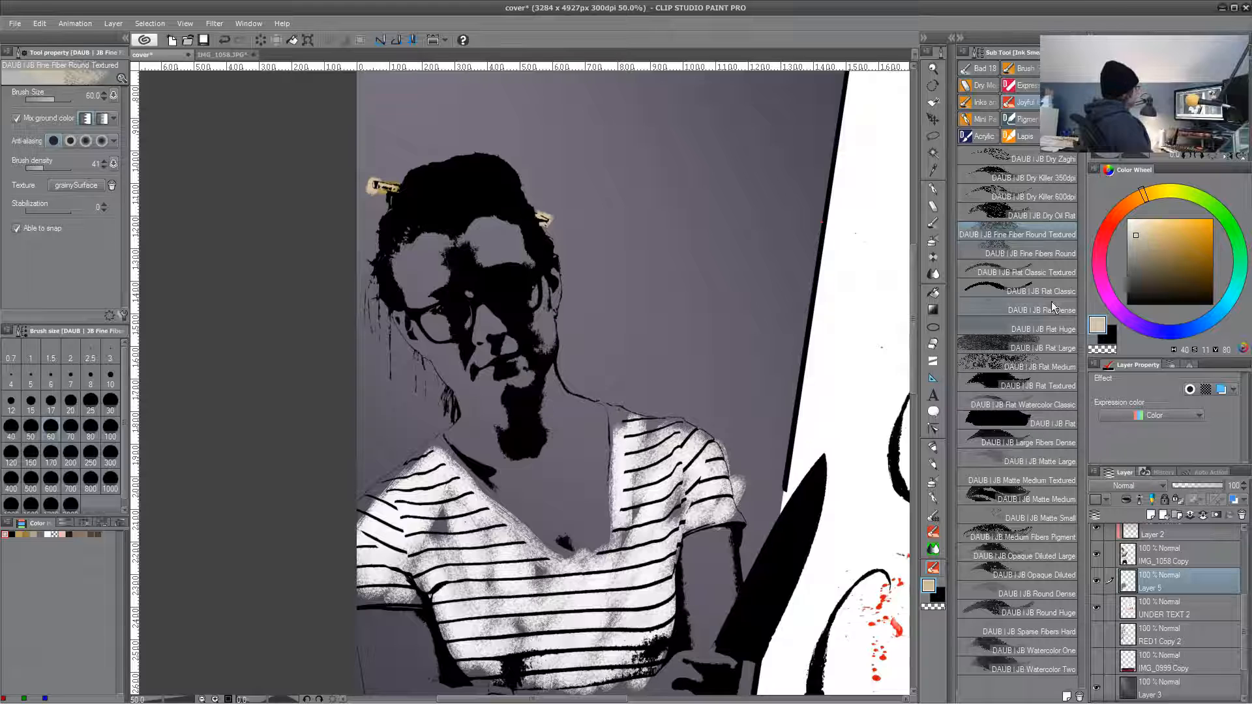
{"action": "mouse_move", "coordinate": [401, 248]}
{"action": "left_mouse_down"}
{"action": "mouse_move", "coordinate": [443, 313]}
{"action": "mouse_move", "coordinate": [482, 229]}
{"action": "left_mouse_up"}
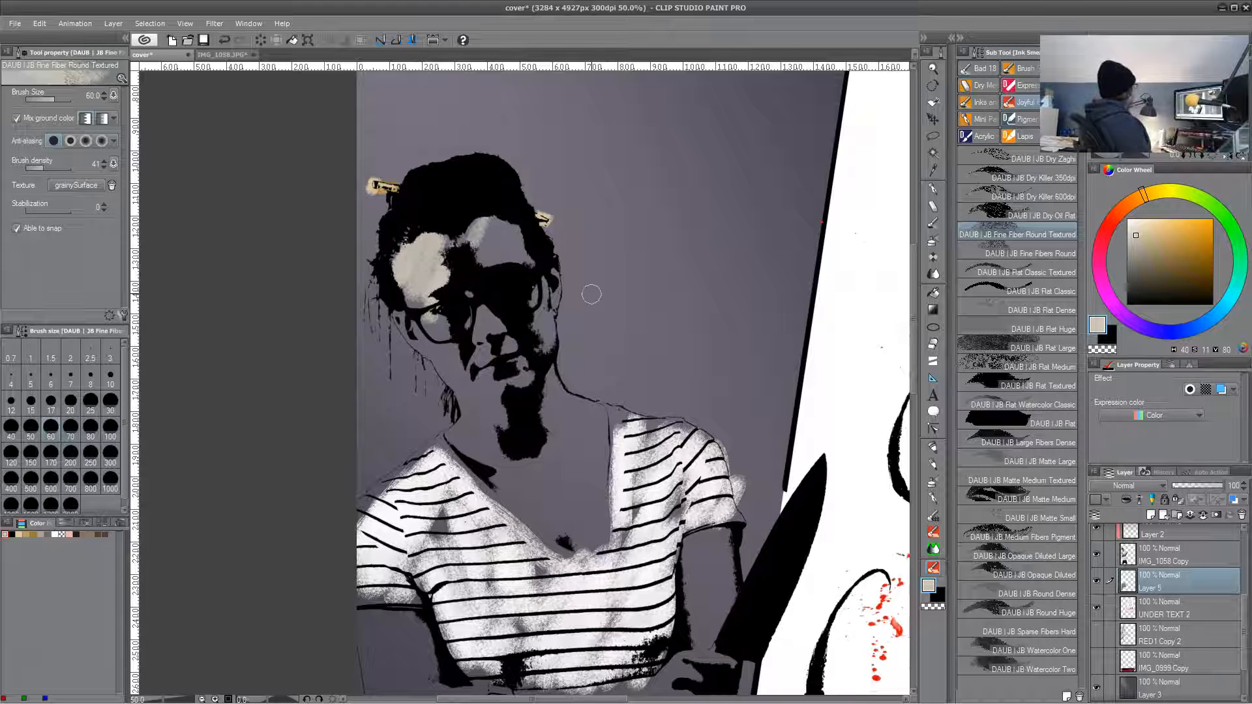
{"action": "mouse_move", "coordinate": [396, 288]}
{"action": "left_mouse_down"}
{"action": "mouse_move", "coordinate": [437, 336]}
{"action": "mouse_move", "coordinate": [430, 356]}
{"action": "mouse_move", "coordinate": [479, 395]}
{"action": "mouse_move", "coordinate": [495, 429]}
{"action": "mouse_move", "coordinate": [542, 306]}
{"action": "mouse_move", "coordinate": [489, 293]}
{"action": "mouse_move", "coordinate": [502, 241]}
{"action": "mouse_move", "coordinate": [519, 294]}
{"action": "mouse_move", "coordinate": [607, 176]}
{"action": "left_mouse_up"}
- Paint the woman's neck, chest, arms and hands in the muted beige skin tone
{"action": "mouse_move", "coordinate": [560, 306]}
{"action": "left_mouse_down"}
{"action": "mouse_move", "coordinate": [573, 345]}
{"action": "mouse_move", "coordinate": [607, 356]}
{"action": "mouse_move", "coordinate": [633, 272]}
{"action": "mouse_move", "coordinate": [615, 384]}
{"action": "mouse_move", "coordinate": [645, 362]}
{"action": "mouse_move", "coordinate": [653, 421]}
{"action": "mouse_move", "coordinate": [680, 429]}
{"action": "mouse_move", "coordinate": [668, 306]}
{"action": "mouse_move", "coordinate": [673, 365]}
{"action": "left_mouse_up"}
{"action": "left_click_drag", "start_coordinate": [564, 479], "coordinate": [698, 251]}
{"action": "mouse_move", "coordinate": [590, 260]}
{"action": "left_mouse_down"}
{"action": "mouse_move", "coordinate": [633, 348]}
{"action": "mouse_move", "coordinate": [681, 365]}
{"action": "mouse_move", "coordinate": [541, 465]}
{"action": "mouse_move", "coordinate": [588, 474]}
{"action": "mouse_move", "coordinate": [626, 450]}
{"action": "left_mouse_up"}
{"action": "mouse_move", "coordinate": [793, 340]}
{"action": "left_mouse_down"}
{"action": "mouse_move", "coordinate": [589, 388]}
{"action": "mouse_move", "coordinate": [584, 355]}
{"action": "mouse_move", "coordinate": [583, 440]}
{"action": "mouse_move", "coordinate": [530, 486]}
{"action": "mouse_move", "coordinate": [450, 544]}
{"action": "mouse_move", "coordinate": [277, 613]}
{"action": "left_mouse_up"}
{"action": "left_click_drag", "start_coordinate": [366, 592], "coordinate": [523, 589]}
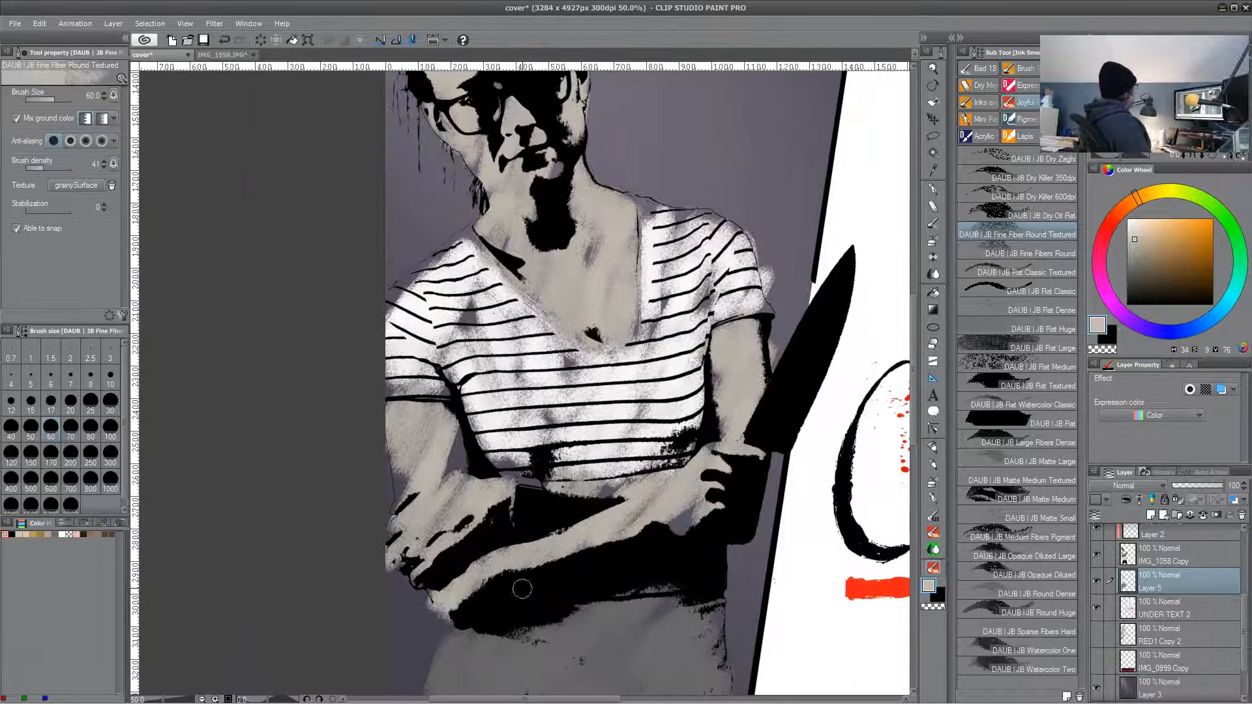
{"action": "left_click_drag", "start_coordinate": [527, 482], "coordinate": [544, 497]}
{"action": "left_click_drag", "start_coordinate": [614, 573], "coordinate": [613, 508]}
- Paint the small patch above the folded arms dark blue and touch up the adjoining shirt edge with a sampled colour
{"action": "left_click", "coordinate": [1166, 332]}
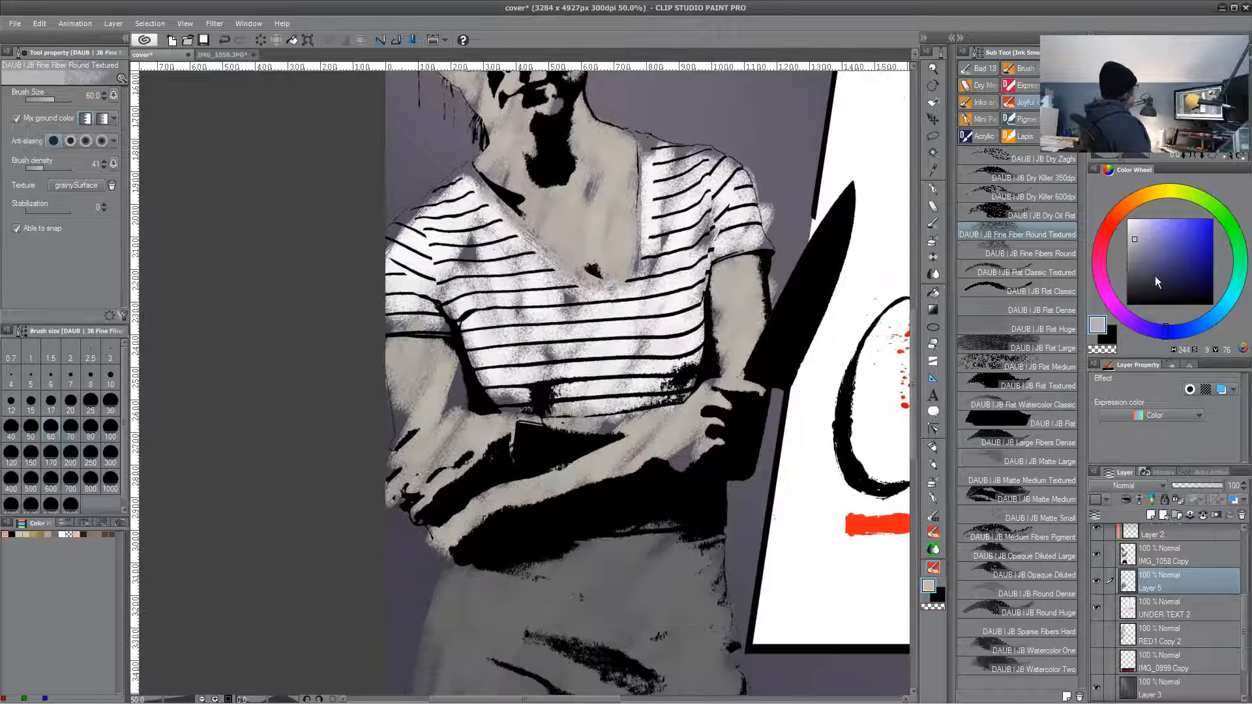
{"action": "left_click_drag", "start_coordinate": [1156, 277], "coordinate": [1172, 243]}
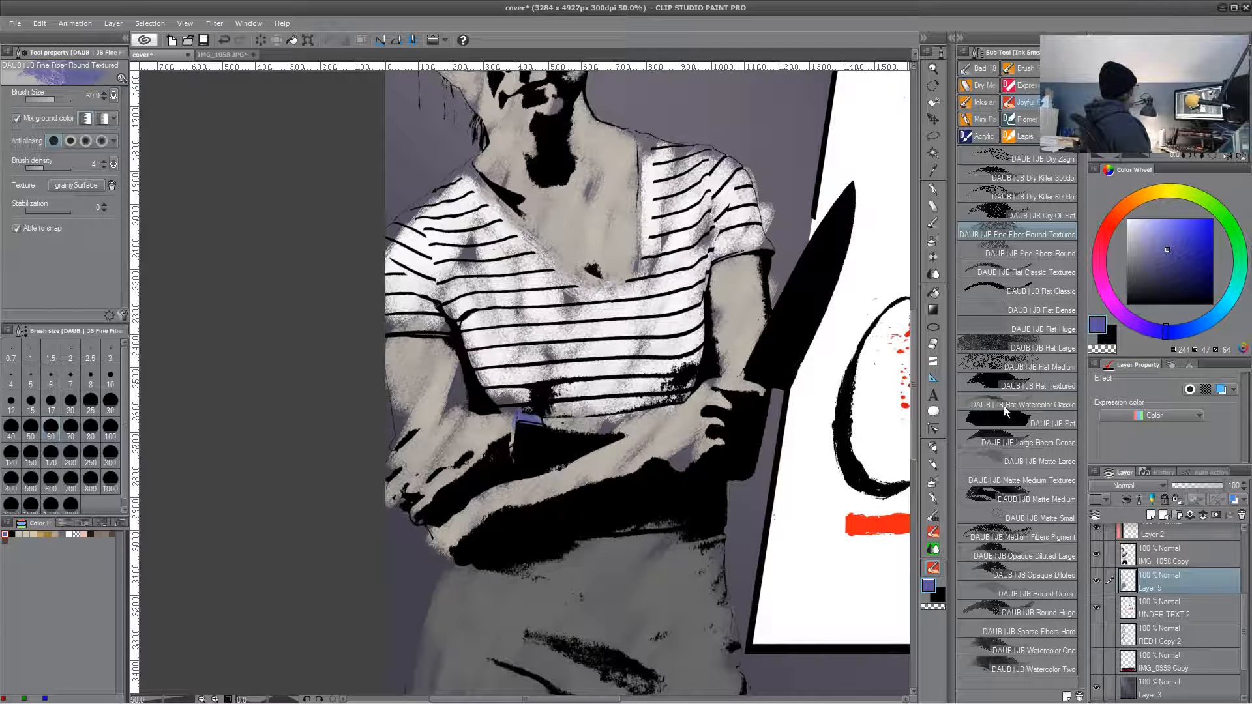
{"action": "left_click", "coordinate": [1182, 284]}
{"action": "left_click_drag", "start_coordinate": [522, 419], "coordinate": [544, 431]}
{"action": "left_click", "coordinate": [596, 401], "text": "alt"}
{"action": "left_click_drag", "start_coordinate": [512, 389], "coordinate": [518, 398]}
{"action": "left_click_drag", "start_coordinate": [651, 420], "coordinate": [623, 191]}
- Repaint the woman's apron in a lighter, slightly greenish grey
{"action": "left_click", "coordinate": [657, 517], "text": "alt"}
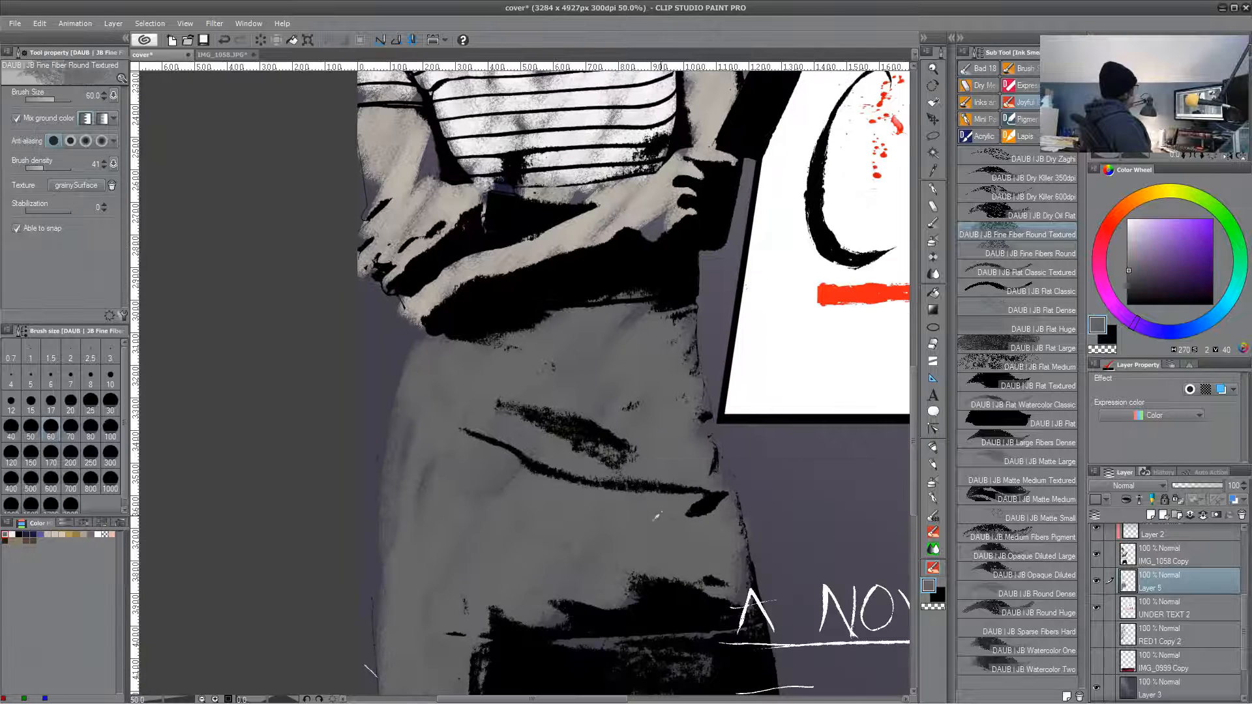
{"action": "left_click", "coordinate": [1159, 192]}
{"action": "left_click", "coordinate": [1134, 254]}
{"action": "mouse_move", "coordinate": [436, 360]}
{"action": "left_mouse_down"}
{"action": "mouse_move", "coordinate": [463, 332]}
{"action": "mouse_move", "coordinate": [600, 313]}
{"action": "mouse_move", "coordinate": [685, 457]}
{"action": "mouse_move", "coordinate": [681, 515]}
{"action": "left_mouse_up"}
{"action": "mouse_move", "coordinate": [633, 391]}
{"action": "left_mouse_down"}
{"action": "mouse_move", "coordinate": [460, 466]}
{"action": "mouse_move", "coordinate": [530, 344]}
{"action": "left_mouse_up"}
{"action": "mouse_move", "coordinate": [522, 294]}
{"action": "left_mouse_down"}
{"action": "mouse_move", "coordinate": [469, 385]}
{"action": "mouse_move", "coordinate": [473, 591]}
{"action": "mouse_move", "coordinate": [564, 511]}
{"action": "mouse_move", "coordinate": [522, 366]}
{"action": "mouse_move", "coordinate": [678, 391]}
{"action": "mouse_move", "coordinate": [717, 496]}
{"action": "mouse_move", "coordinate": [757, 502]}
{"action": "mouse_move", "coordinate": [711, 316]}
{"action": "mouse_move", "coordinate": [607, 343]}
{"action": "left_mouse_up"}
{"action": "left_click_drag", "start_coordinate": [699, 460], "coordinate": [685, 242]}
{"action": "left_click_drag", "start_coordinate": [535, 470], "coordinate": [531, 598]}
{"action": "left_click_drag", "start_coordinate": [689, 212], "coordinate": [667, 686]}
- Retouch the woman's shirt and skin areas with colours sampled from the existing paint
{"action": "left_click", "coordinate": [440, 397], "text": "alt"}
{"action": "left_click_drag", "start_coordinate": [410, 403], "coordinate": [410, 448]}
{"action": "mouse_move", "coordinate": [456, 414]}
{"action": "left_mouse_down"}
{"action": "mouse_move", "coordinate": [473, 360]}
{"action": "mouse_move", "coordinate": [509, 463]}
{"action": "left_mouse_up"}
{"action": "left_click", "coordinate": [464, 388], "text": "alt"}
{"action": "mouse_move", "coordinate": [440, 390]}
{"action": "left_mouse_down"}
{"action": "mouse_move", "coordinate": [470, 344]}
{"action": "mouse_move", "coordinate": [519, 322]}
{"action": "mouse_move", "coordinate": [620, 424]}
{"action": "mouse_move", "coordinate": [665, 431]}
{"action": "mouse_move", "coordinate": [695, 385]}
{"action": "mouse_move", "coordinate": [685, 277]}
{"action": "mouse_move", "coordinate": [765, 288]}
{"action": "left_mouse_up"}
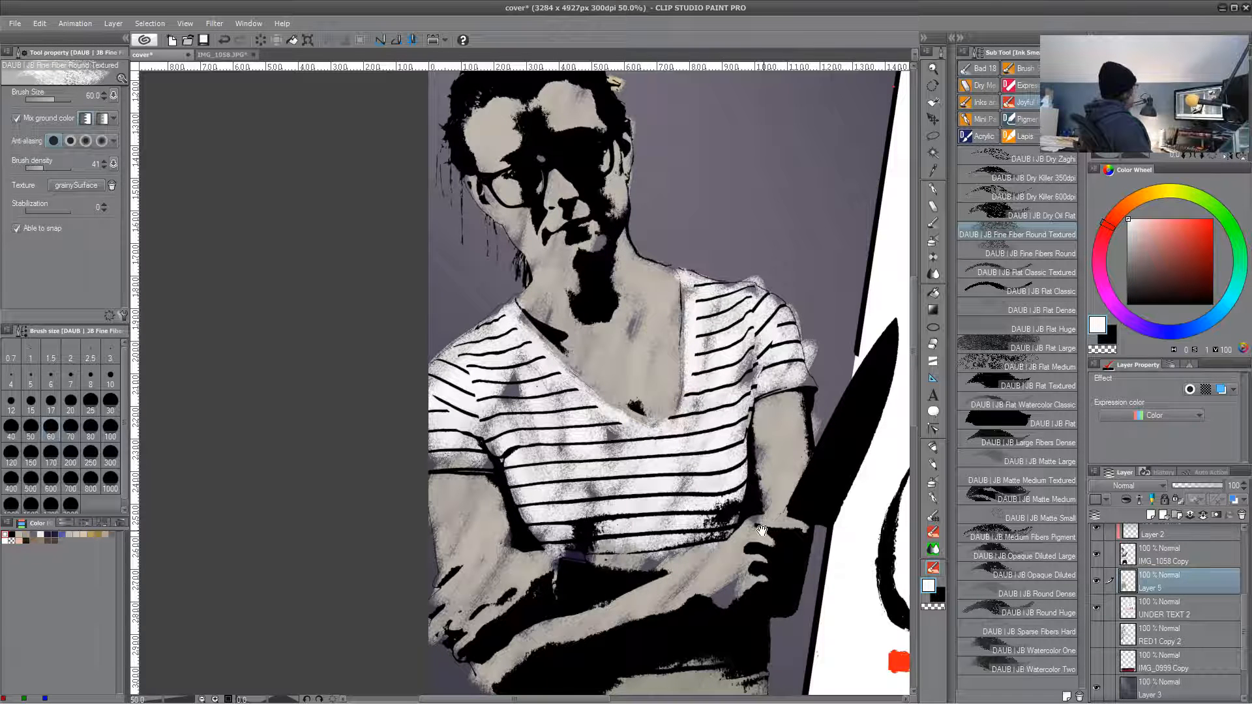
{"action": "left_click_drag", "start_coordinate": [762, 531], "coordinate": [709, 438]}
{"action": "left_click", "coordinate": [666, 477], "text": "alt"}
{"action": "left_click_drag", "start_coordinate": [662, 486], "coordinate": [691, 507]}
- Place a new layer above the woman's line art, select the line art layer and enlarge the brush to 250 with a sampled apron colour
{"action": "left_click_drag", "start_coordinate": [1167, 583], "coordinate": [1188, 557]}
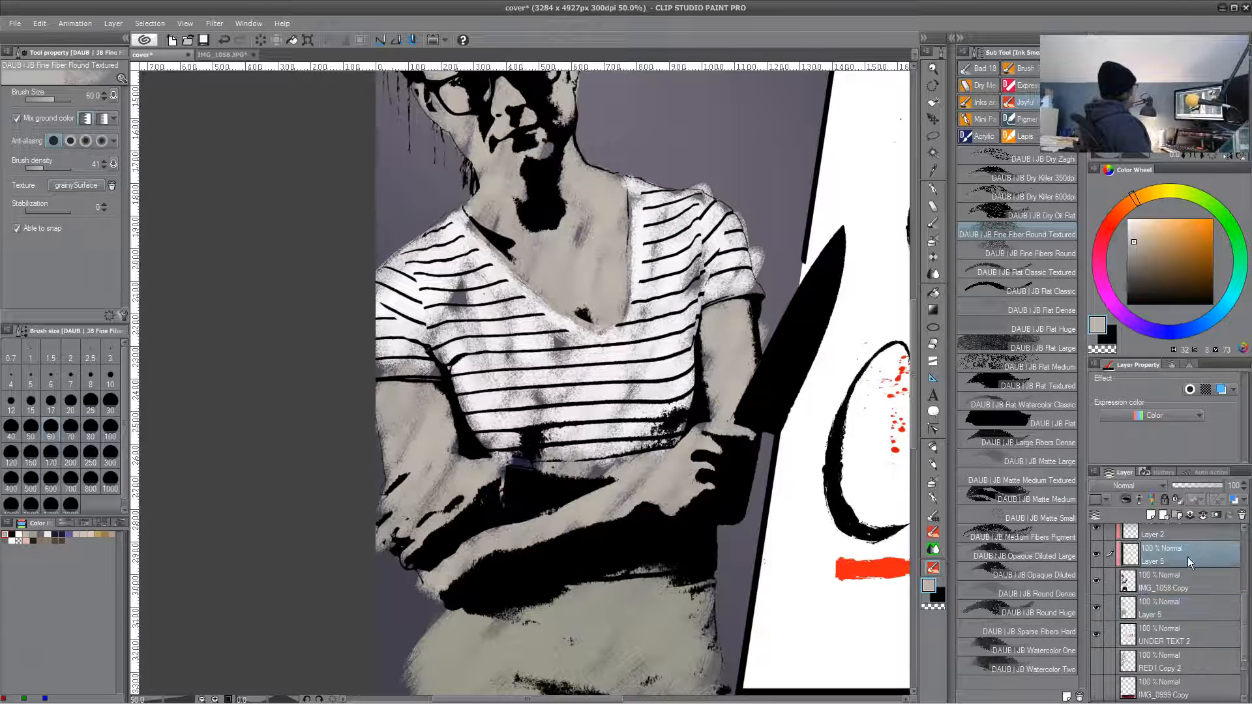
{"action": "mouse_move", "coordinate": [1161, 582]}
{"action": "left_mouse_down"}
{"action": "mouse_move", "coordinate": [1156, 609]}
{"action": "mouse_move", "coordinate": [1165, 574]}
{"action": "left_mouse_up"}
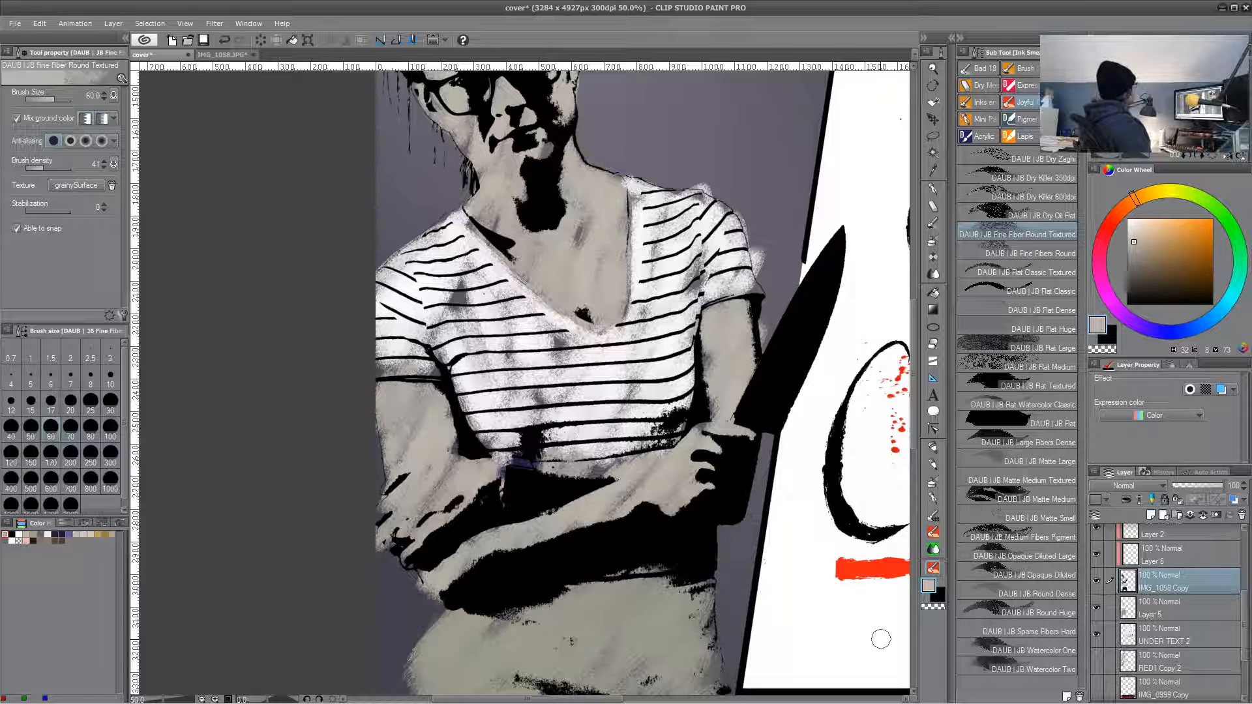
{"action": "scroll", "coordinate": [874, 640], "scroll_direction": "down", "scroll_amount": 2}
{"action": "mouse_move", "coordinate": [875, 640]}
{"action": "left_mouse_down"}
{"action": "mouse_move", "coordinate": [712, 546]}
{"action": "mouse_move", "coordinate": [679, 444]}
{"action": "left_mouse_up"}
{"action": "left_click", "coordinate": [642, 498], "text": "alt"}
{"action": "left_click", "coordinate": [642, 501], "text": "alt"}
{"action": "mouse_move", "coordinate": [638, 527]}
{"action": "left_mouse_down"}
{"action": "mouse_move", "coordinate": [644, 508]}
{"action": "mouse_move", "coordinate": [616, 541]}
{"action": "mouse_move", "coordinate": [549, 515]}
{"action": "left_mouse_up"}
{"action": "key", "text": "bracketright"}
{"action": "key", "text": "bracketright"}
{"action": "key", "text": "bracketright"}
{"action": "key", "text": "bracketright"}
{"action": "key", "text": "bracketright"}
{"action": "key", "text": "bracketright"}
{"action": "key", "text": "bracketright"}
{"action": "scroll", "coordinate": [537, 462], "scroll_direction": "up", "scroll_amount": 2}
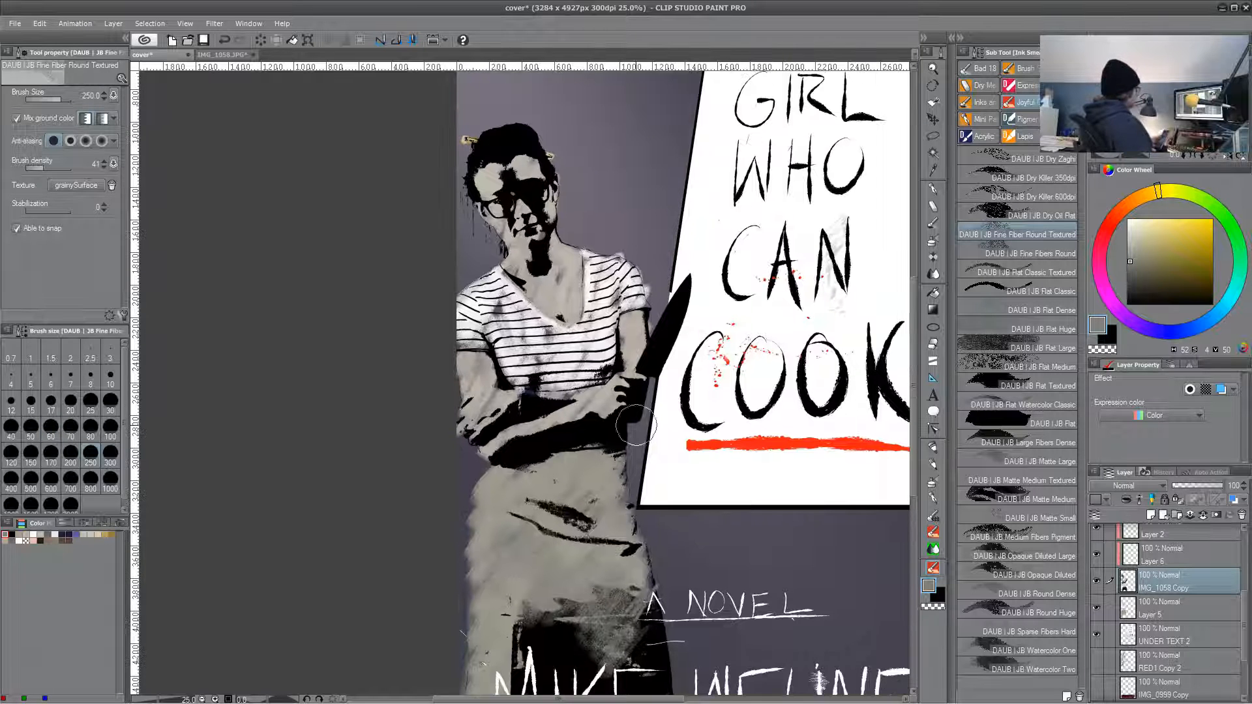
- Try to brush the sampled beige skin colour over the woman's chest on the line art layer
{"action": "left_click", "coordinate": [580, 274], "text": "alt"}
{"action": "left_click_drag", "start_coordinate": [554, 287], "coordinate": [513, 272]}
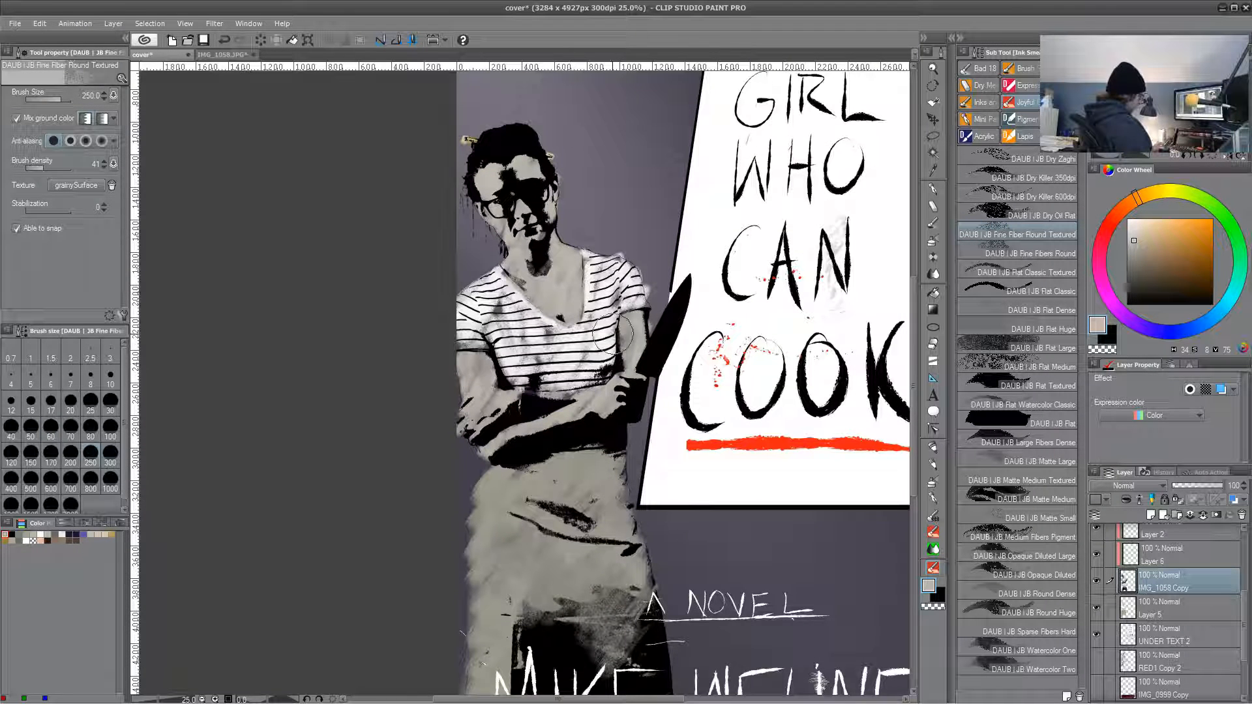
{"action": "left_click_drag", "start_coordinate": [702, 321], "coordinate": [722, 397]}
{"action": "mouse_move", "coordinate": [588, 339]}
{"action": "left_mouse_down"}
{"action": "mouse_move", "coordinate": [559, 312]}
{"action": "mouse_move", "coordinate": [558, 264]}
{"action": "left_mouse_up"}
{"action": "key", "text": "ctrl+z"}
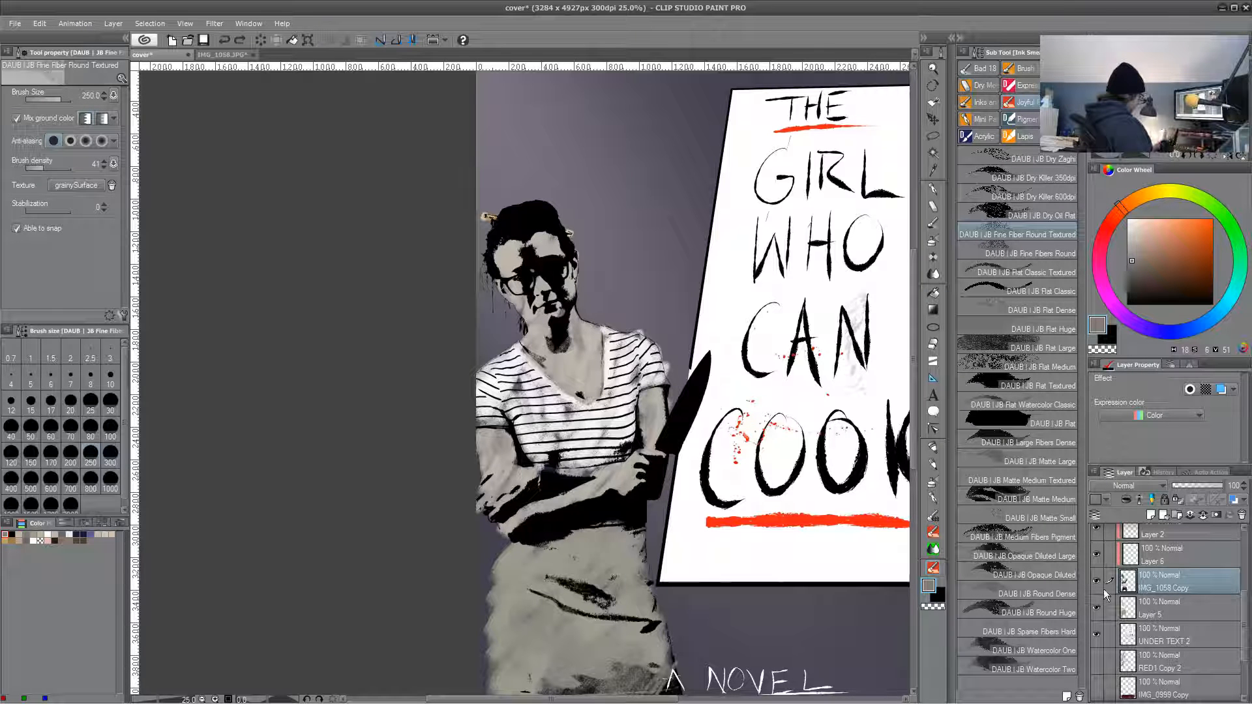
{"action": "left_click_drag", "start_coordinate": [753, 605], "coordinate": [722, 399]}
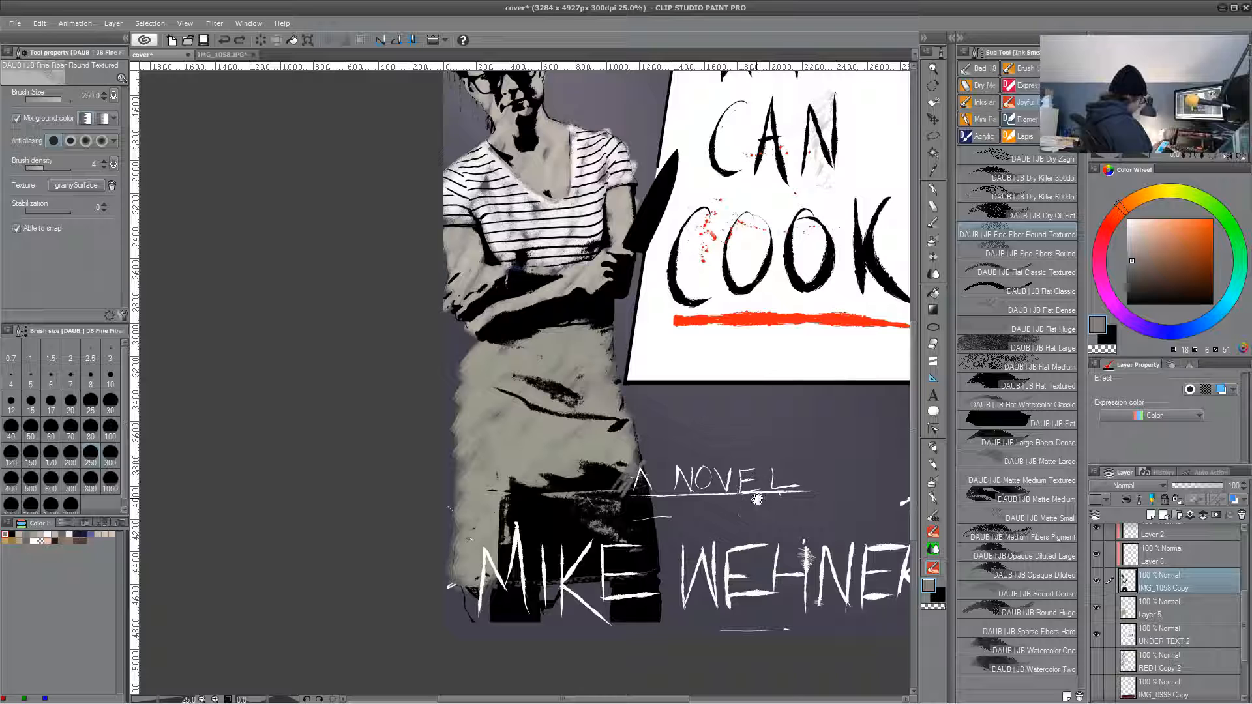
- Shade the woman's apron and upper body with a darker grey-brown on Layer 5
{"action": "key", "text": "alt+bracketleft"}
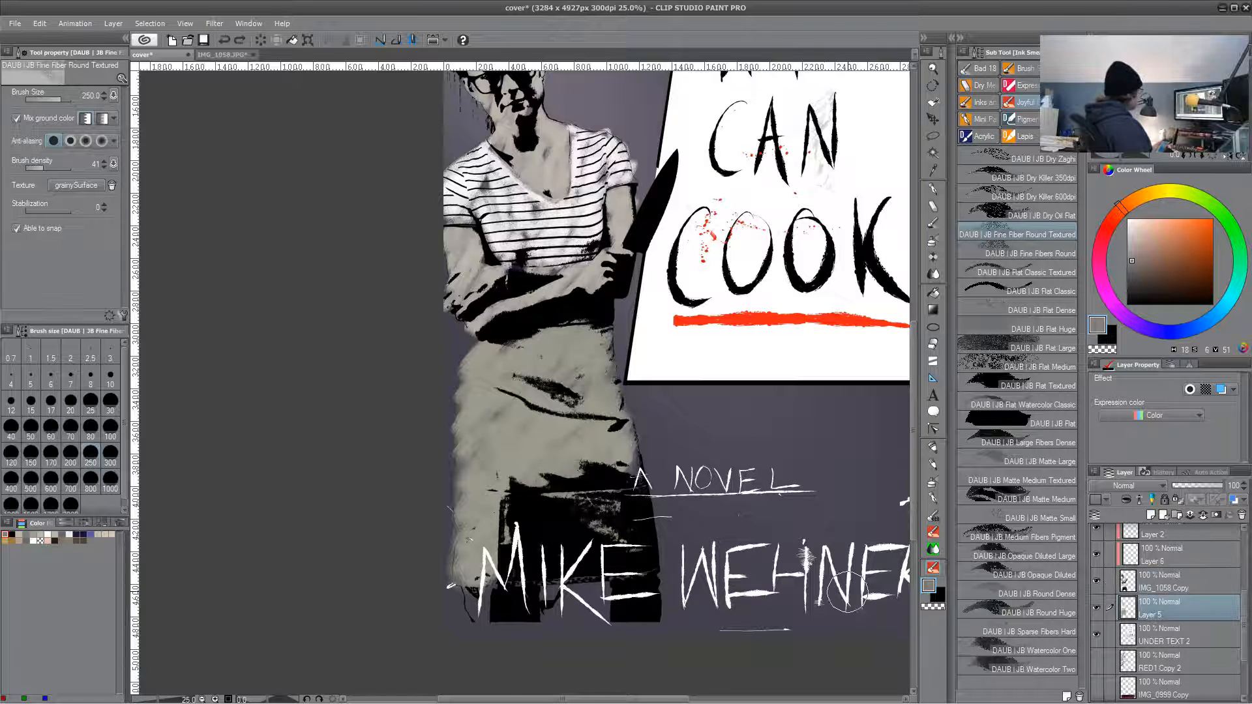
{"action": "left_click_drag", "start_coordinate": [595, 450], "coordinate": [615, 532]}
{"action": "left_click", "coordinate": [671, 476], "text": "alt"}
{"action": "left_click", "coordinate": [1151, 195]}
{"action": "left_click", "coordinate": [1131, 269]}
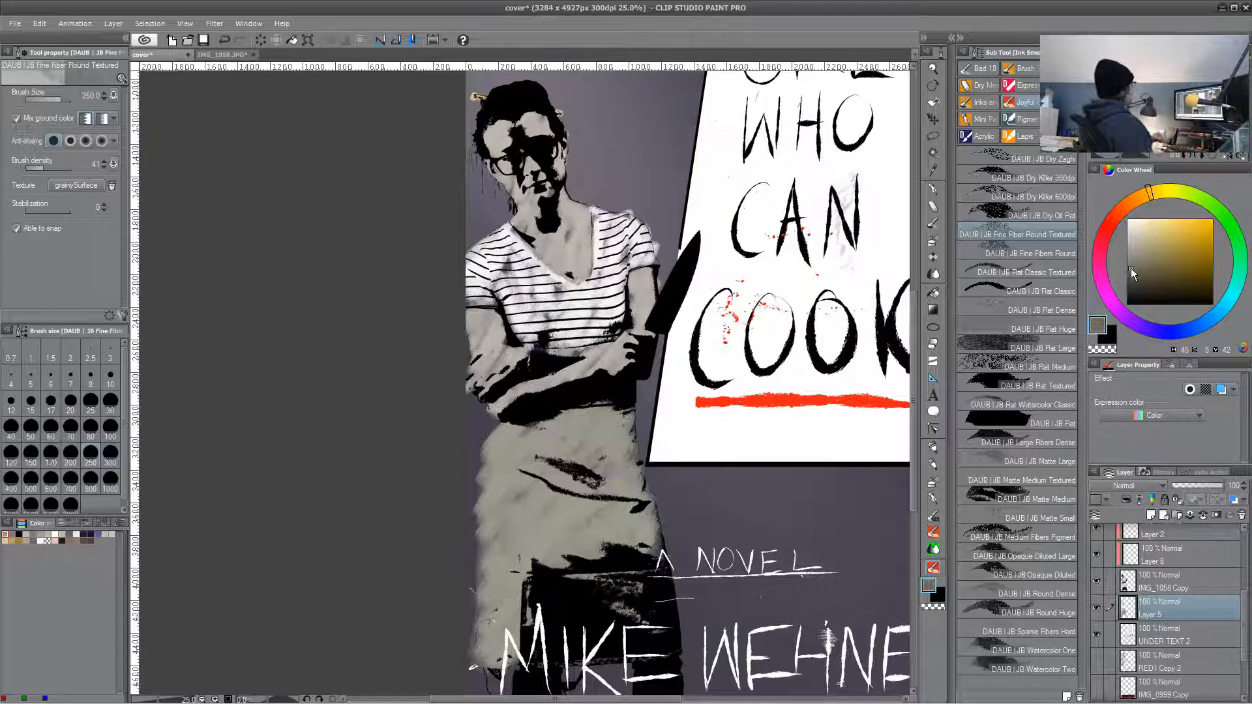
{"action": "left_click_drag", "start_coordinate": [591, 528], "coordinate": [542, 503]}
{"action": "scroll", "coordinate": [587, 457], "scroll_direction": "up", "scroll_amount": 5}
{"action": "mouse_move", "coordinate": [574, 326]}
{"action": "left_mouse_down"}
{"action": "mouse_move", "coordinate": [587, 393]}
{"action": "mouse_move", "coordinate": [648, 402]}
{"action": "mouse_move", "coordinate": [627, 426]}
{"action": "mouse_move", "coordinate": [652, 434]}
{"action": "left_mouse_up"}
{"action": "mouse_move", "coordinate": [480, 450]}
{"action": "left_mouse_down"}
{"action": "mouse_move", "coordinate": [563, 451]}
{"action": "mouse_move", "coordinate": [608, 508]}
{"action": "mouse_move", "coordinate": [521, 528]}
{"action": "mouse_move", "coordinate": [626, 499]}
{"action": "left_mouse_up"}
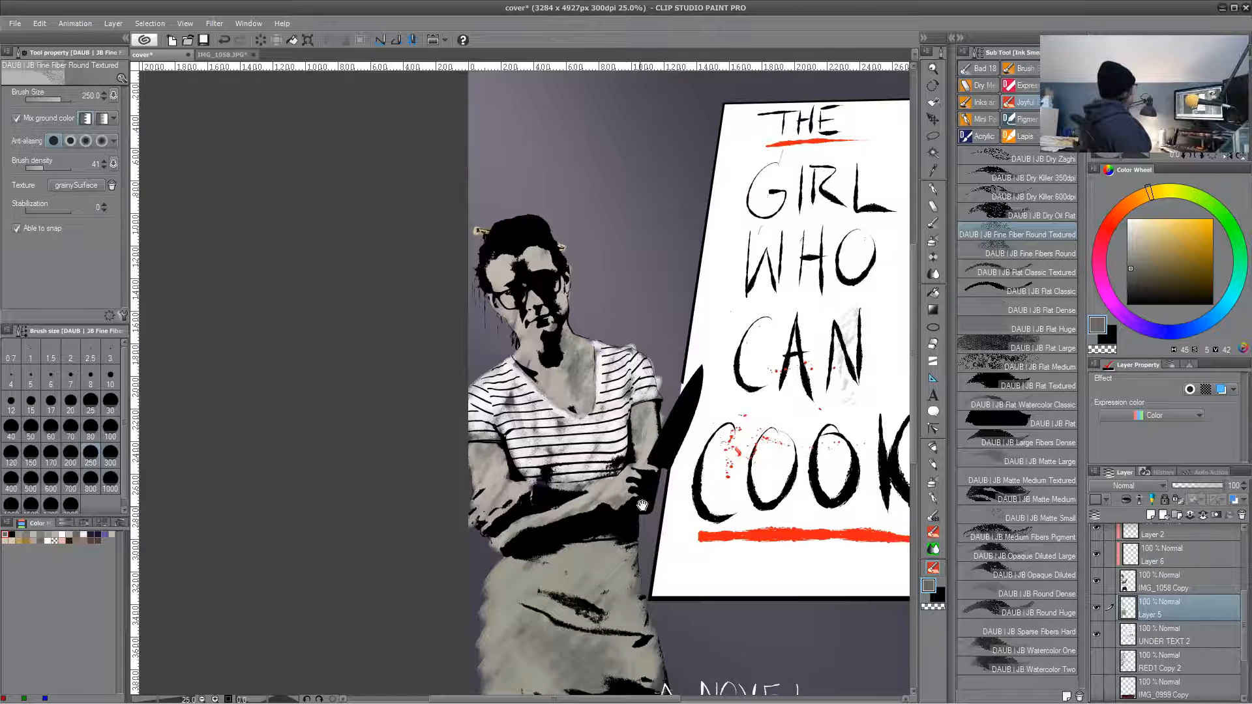
{"action": "scroll", "coordinate": [626, 499], "scroll_direction": "up", "scroll_amount": 3}
- On Layer 6, pick a bright red, raise the brush density to 100 and try out an X over the woman's face
{"action": "left_click", "coordinate": [1184, 558]}
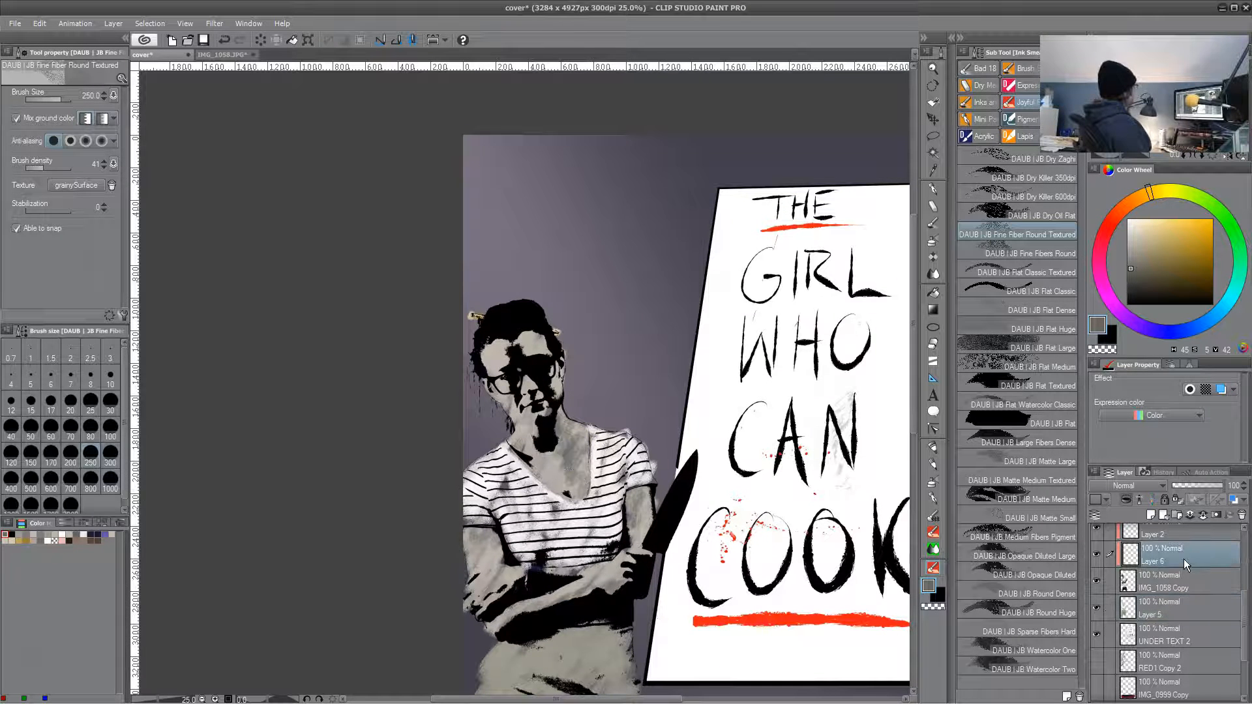
{"action": "left_click", "coordinate": [1103, 225]}
{"action": "left_click", "coordinate": [1208, 235]}
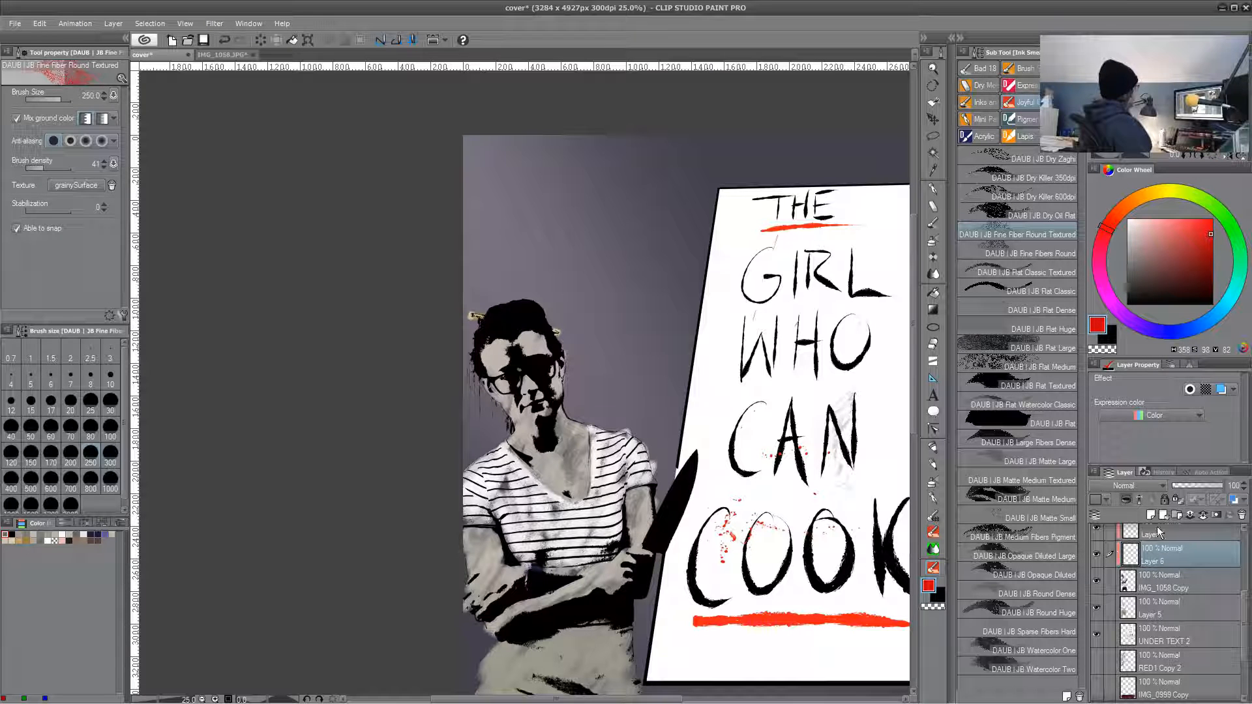
{"action": "mouse_move", "coordinate": [493, 326]}
{"action": "left_mouse_down"}
{"action": "mouse_move", "coordinate": [555, 371]}
{"action": "mouse_move", "coordinate": [550, 445]}
{"action": "left_mouse_up"}
{"action": "key", "text": "ctrl+z"}
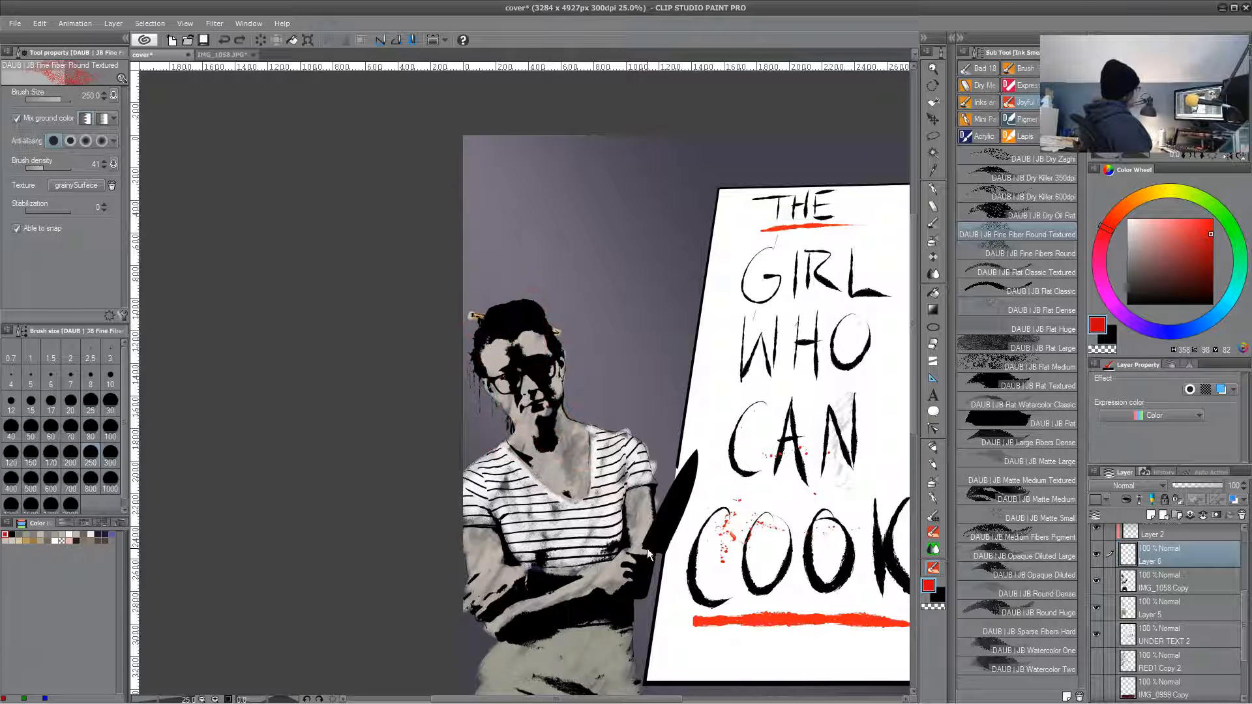
{"action": "left_click_drag", "start_coordinate": [51, 167], "coordinate": [71, 167]}
{"action": "mouse_move", "coordinate": [559, 290]}
{"action": "left_mouse_down"}
{"action": "mouse_move", "coordinate": [471, 315]}
{"action": "mouse_move", "coordinate": [571, 352]}
{"action": "mouse_move", "coordinate": [584, 285]}
{"action": "left_mouse_up"}
{"action": "key", "text": "ctrl+z"}
{"action": "key", "text": "ctrl+z"}
{"action": "key", "text": "ctrl+z"}
{"action": "key", "text": "ctrl+z"}
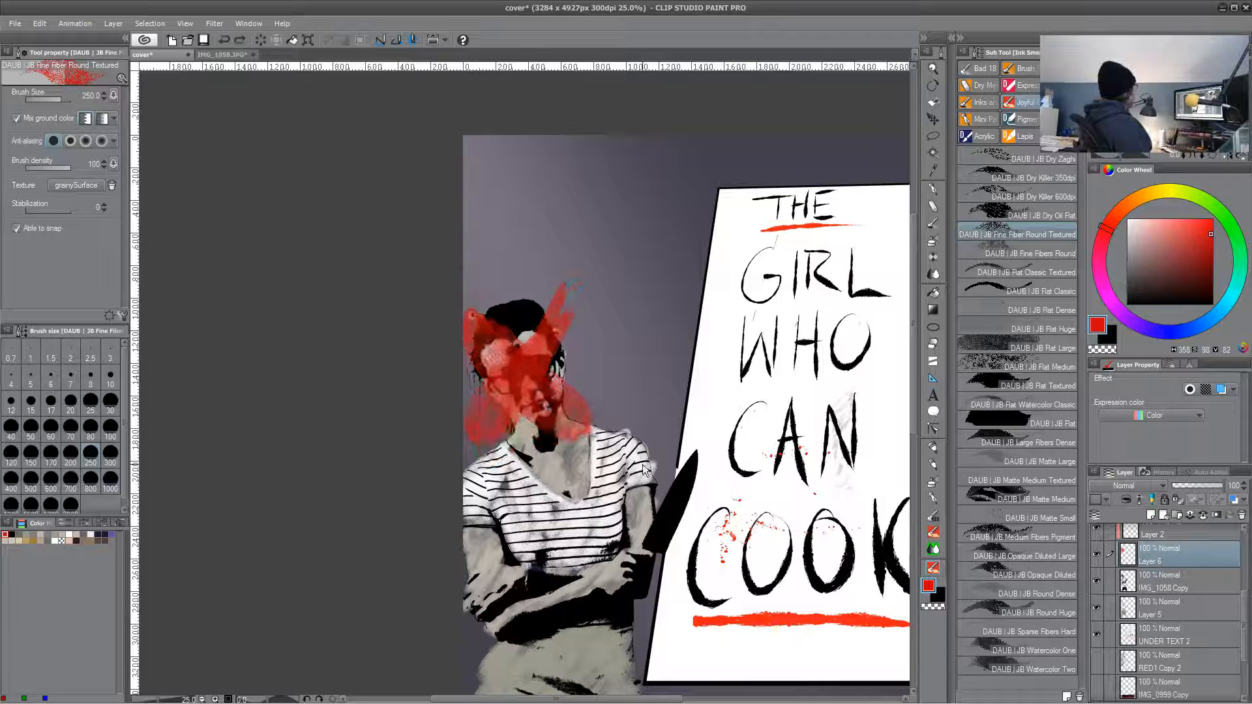
- Paint a thick red X across the woman's face with the brush at size 170
{"action": "key", "text": "bracketleft"}
{"action": "key", "text": "bracketleft"}
{"action": "key", "text": "bracketleft"}
{"action": "key", "text": "bracketleft"}
{"action": "key", "text": "bracketleft"}
{"action": "key", "text": "bracketright"}
{"action": "key", "text": "bracketright"}
{"action": "key", "text": "bracketright"}
{"action": "left_click_drag", "start_coordinate": [598, 302], "coordinate": [479, 446]}
{"action": "left_click_drag", "start_coordinate": [471, 342], "coordinate": [603, 401]}
{"action": "left_click_drag", "start_coordinate": [486, 378], "coordinate": [567, 330]}
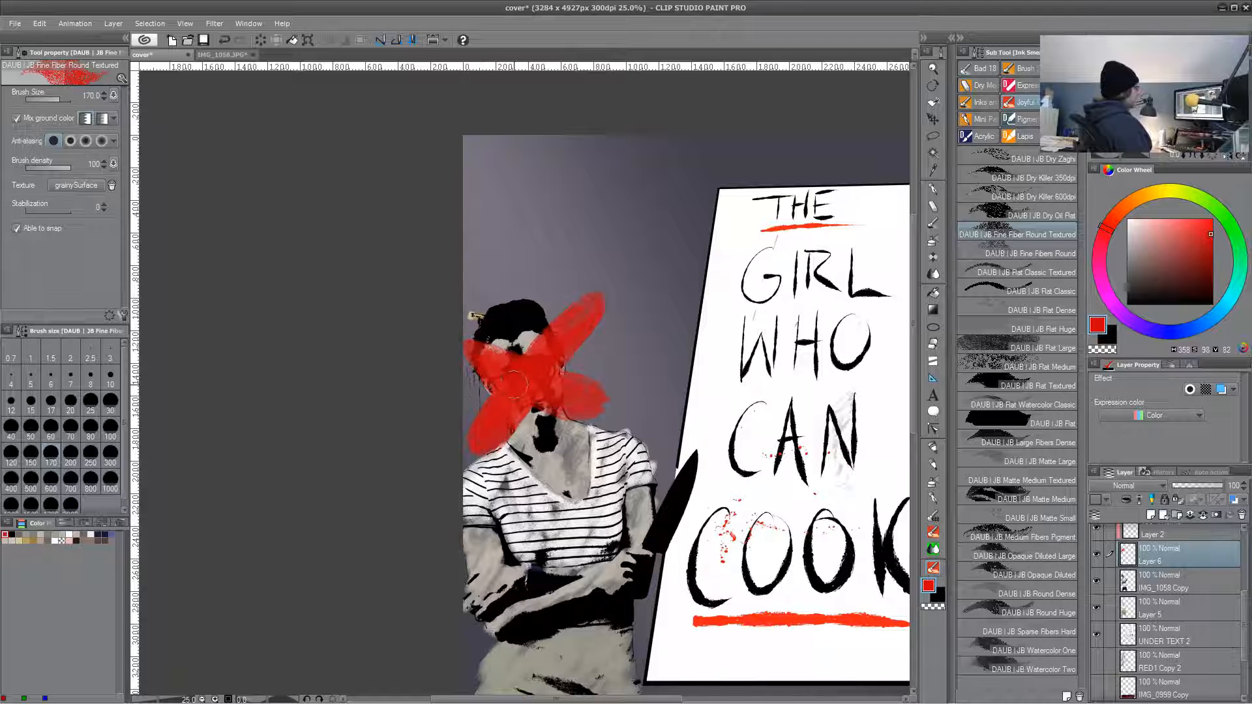
- Rework the X with deeper reds, extending its arms past the head and shoulders
{"action": "left_click", "coordinate": [1201, 259]}
{"action": "left_click_drag", "start_coordinate": [473, 457], "coordinate": [645, 395]}
{"action": "left_click", "coordinate": [1203, 280]}
{"action": "left_click_drag", "start_coordinate": [473, 356], "coordinate": [642, 401]}
{"action": "left_click_drag", "start_coordinate": [577, 310], "coordinate": [479, 437]}
{"action": "key", "text": "ctrl+x"}
{"action": "key", "text": "Escape"}
{"action": "key", "text": "ctrl+z"}
{"action": "left_click", "coordinate": [1211, 229]}
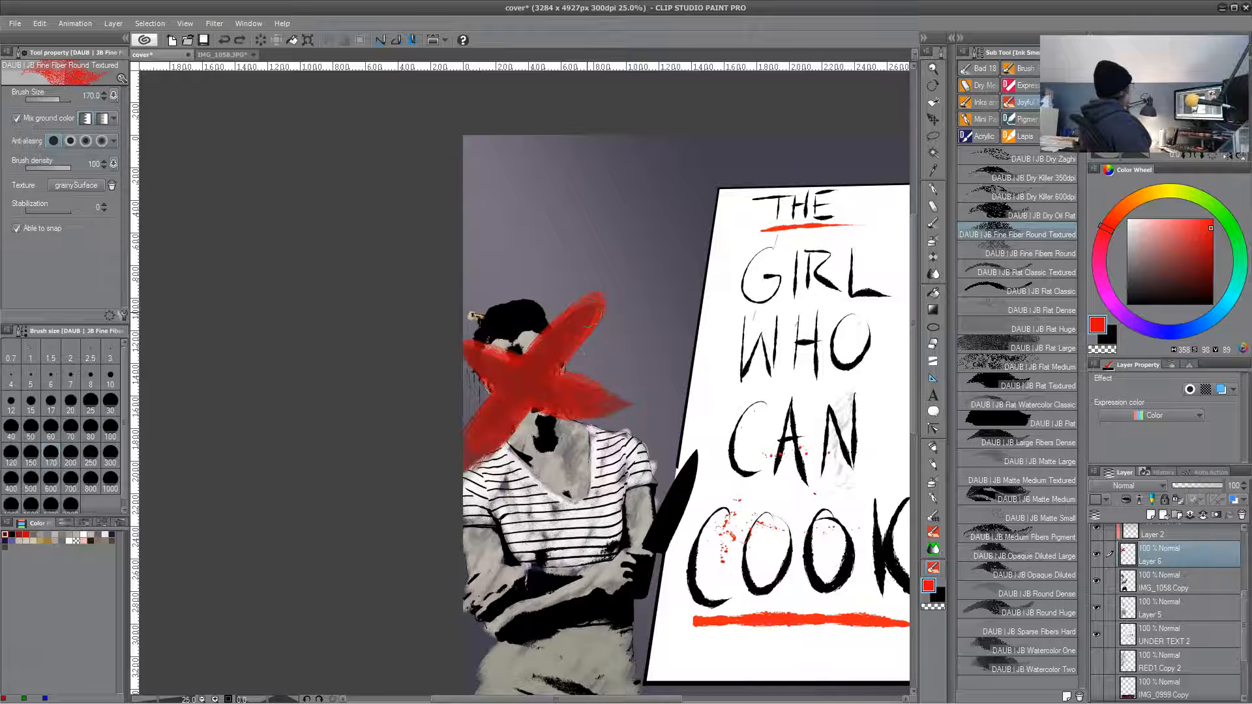
- Try pale bluish-white highlight strokes along the knife's cutting edge
{"action": "left_click_drag", "start_coordinate": [775, 694], "coordinate": [788, 506]}
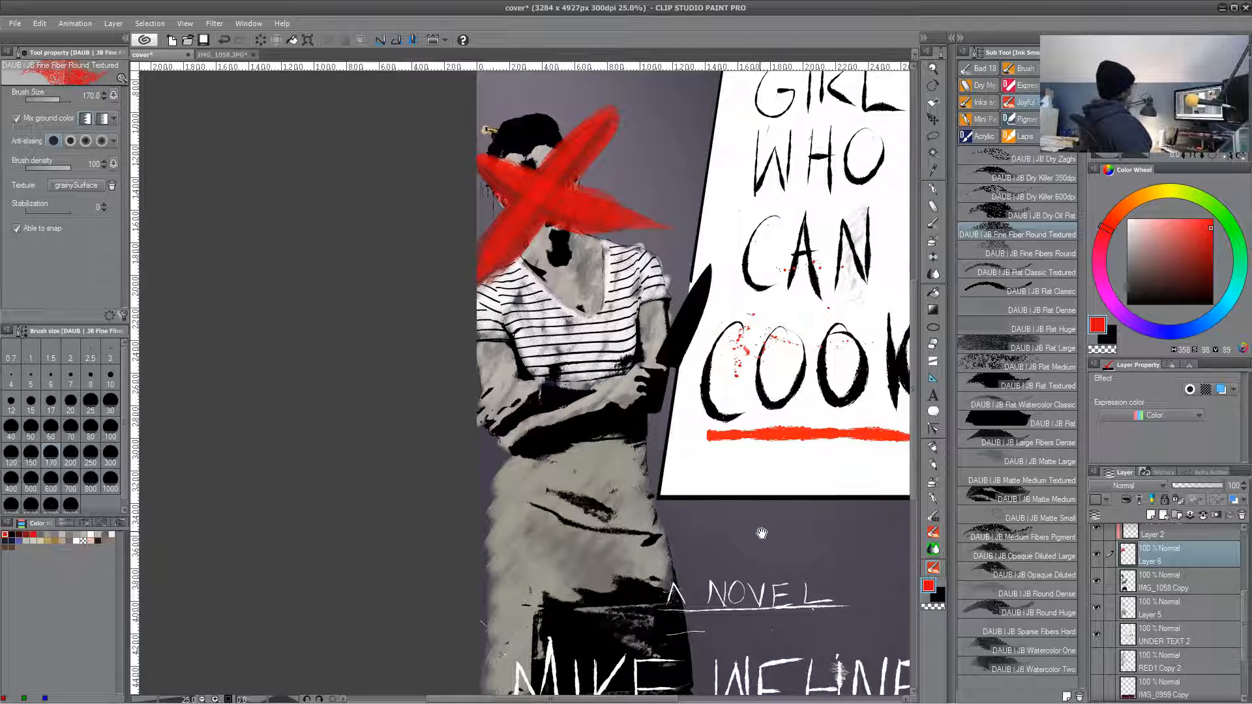
{"action": "left_click", "coordinate": [1182, 330]}
{"action": "left_click_drag", "start_coordinate": [1149, 232], "coordinate": [1137, 223]}
{"action": "left_click_drag", "start_coordinate": [705, 287], "coordinate": [690, 335]}
{"action": "key", "text": "ctrl+z"}
{"action": "left_click_drag", "start_coordinate": [707, 279], "coordinate": [678, 353]}
{"action": "key", "text": "ctrl+z"}
{"action": "left_click", "coordinate": [1131, 219]}
{"action": "left_click_drag", "start_coordinate": [708, 268], "coordinate": [641, 406]}
{"action": "key", "text": "ctrl+z"}
{"action": "key", "text": "ctrl+z"}
{"action": "left_click_drag", "start_coordinate": [707, 300], "coordinate": [666, 399]}
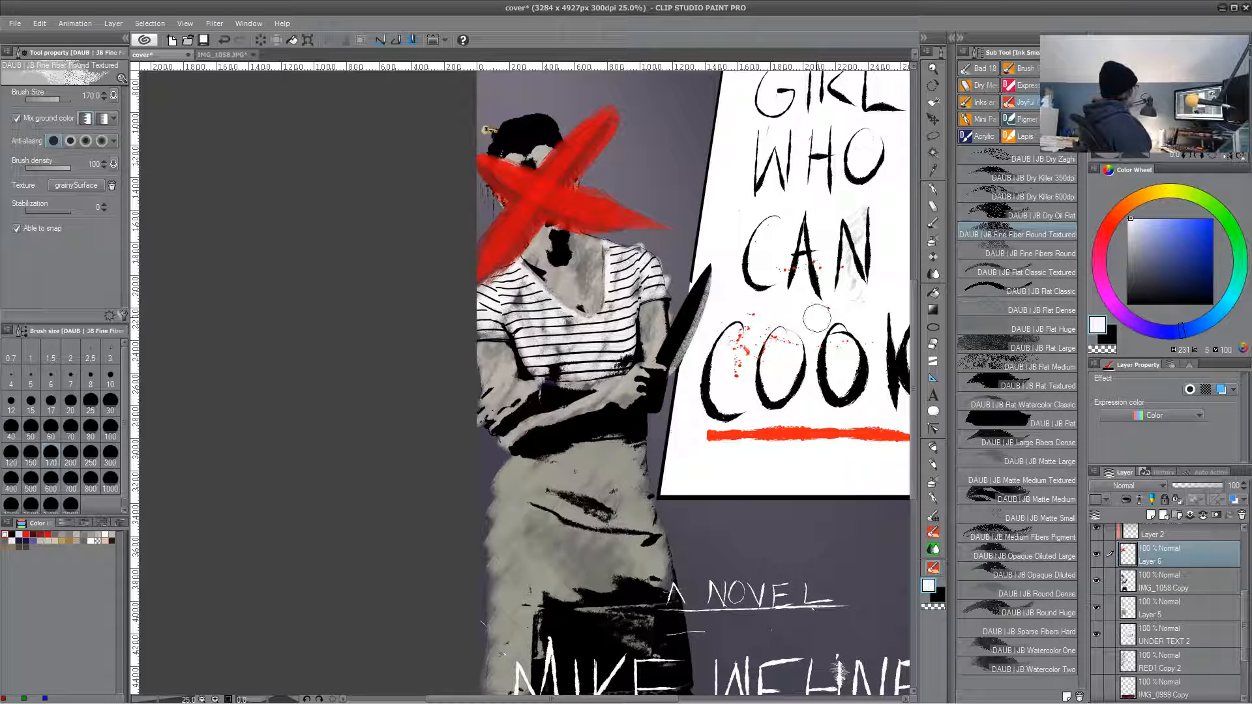
- Try a mid-grey blue highlight along the edge of the knife blade
{"action": "left_click", "coordinate": [1129, 244]}
{"action": "left_click_drag", "start_coordinate": [707, 270], "coordinate": [677, 364]}
{"action": "key", "text": "ctrl+z"}
{"action": "key", "text": "ctrl+z"}
{"action": "key", "text": "ctrl+z"}
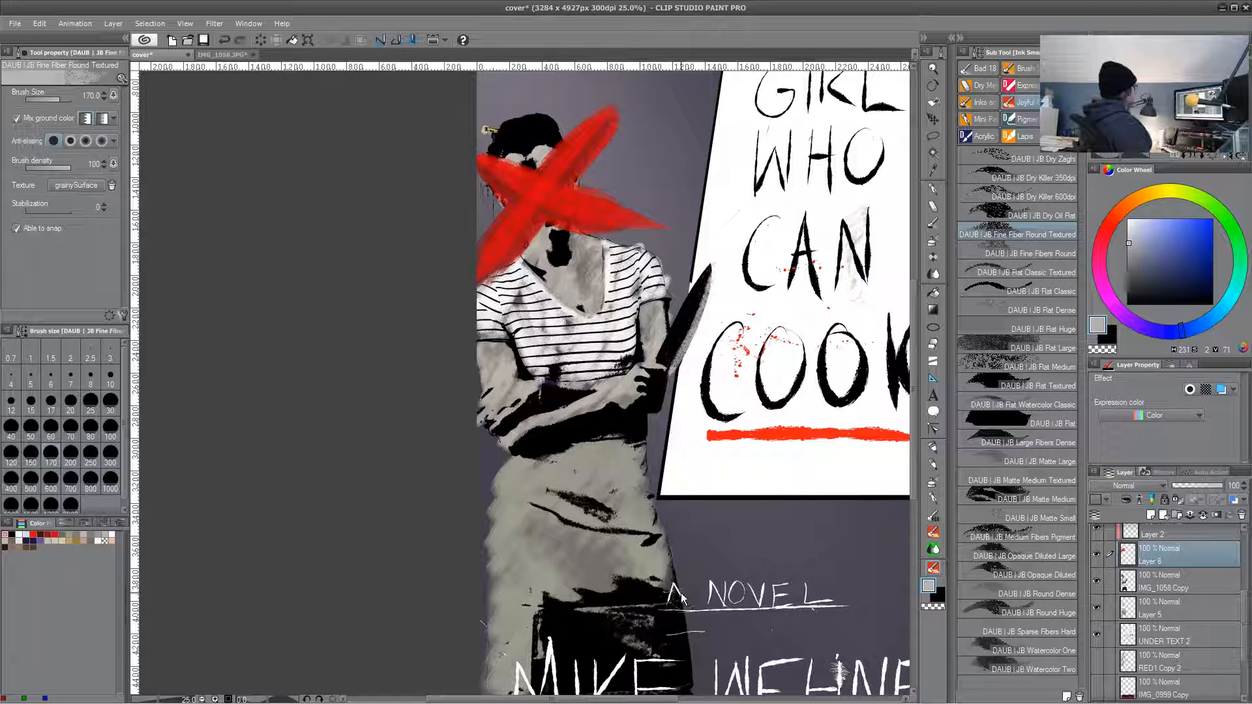
{"action": "key", "text": "ctrl+z"}
{"action": "mouse_move", "coordinate": [709, 270]}
{"action": "left_mouse_down"}
{"action": "mouse_move", "coordinate": [678, 355]}
{"action": "mouse_move", "coordinate": [707, 274]}
{"action": "mouse_move", "coordinate": [658, 361]}
{"action": "mouse_move", "coordinate": [719, 249]}
{"action": "mouse_move", "coordinate": [664, 362]}
{"action": "left_mouse_up"}
{"action": "key", "text": "ctrl+z"}
{"action": "key", "text": "ctrl+z"}
{"action": "key", "text": "ctrl+z"}
{"action": "key", "text": "ctrl+z"}
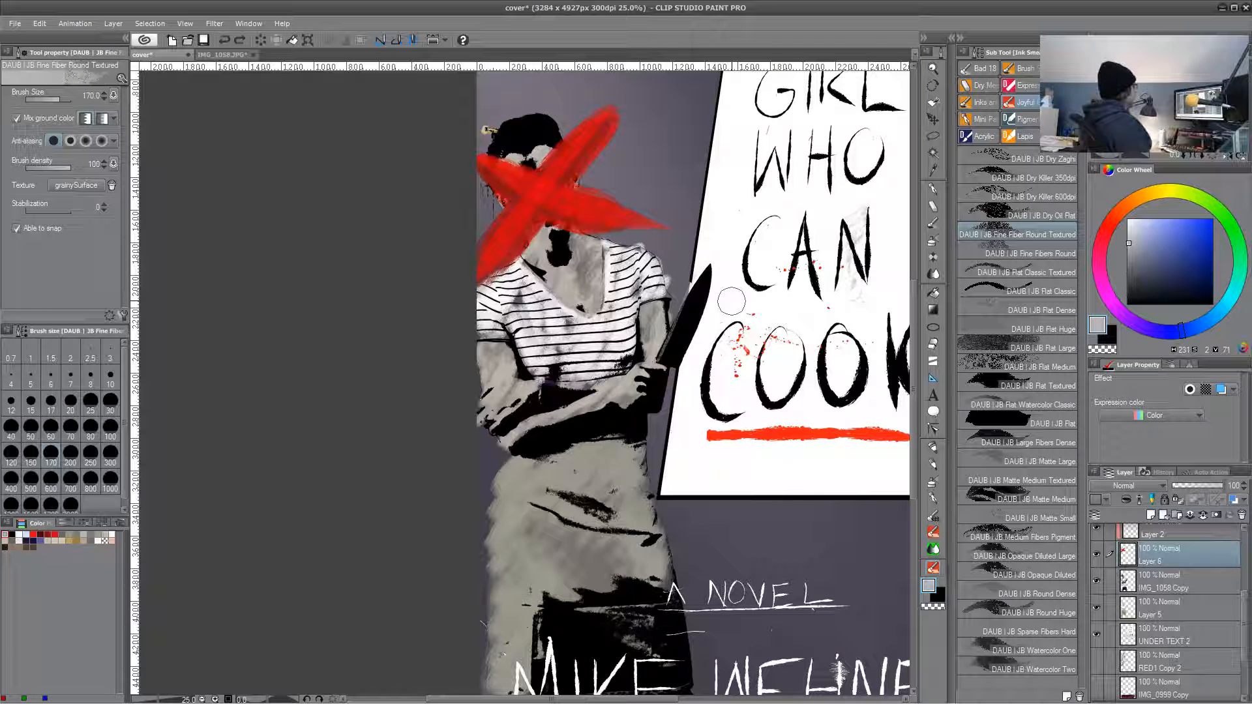
- Paint a near-white highlight along the full cutting edge of the knife
{"action": "left_click_drag", "start_coordinate": [709, 268], "coordinate": [660, 383]}
{"action": "key", "text": "ctrl+z"}
{"action": "left_click_drag", "start_coordinate": [714, 291], "coordinate": [676, 364]}
{"action": "left_click", "coordinate": [1130, 223]}
{"action": "left_click", "coordinate": [1131, 219]}
{"action": "left_click_drag", "start_coordinate": [714, 263], "coordinate": [652, 393]}
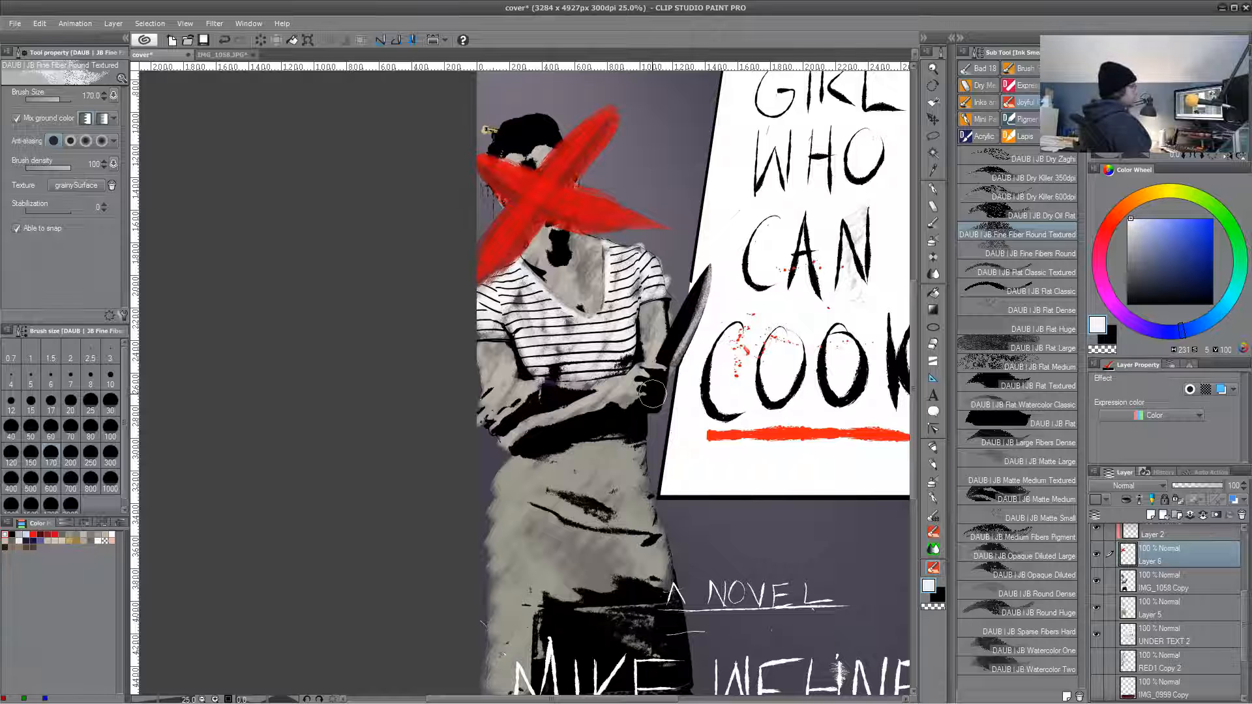
{"action": "mouse_move", "coordinate": [735, 474]}
{"action": "left_mouse_down"}
{"action": "mouse_move", "coordinate": [741, 395]}
{"action": "mouse_move", "coordinate": [679, 467]}
{"action": "mouse_move", "coordinate": [653, 536]}
{"action": "left_mouse_up"}
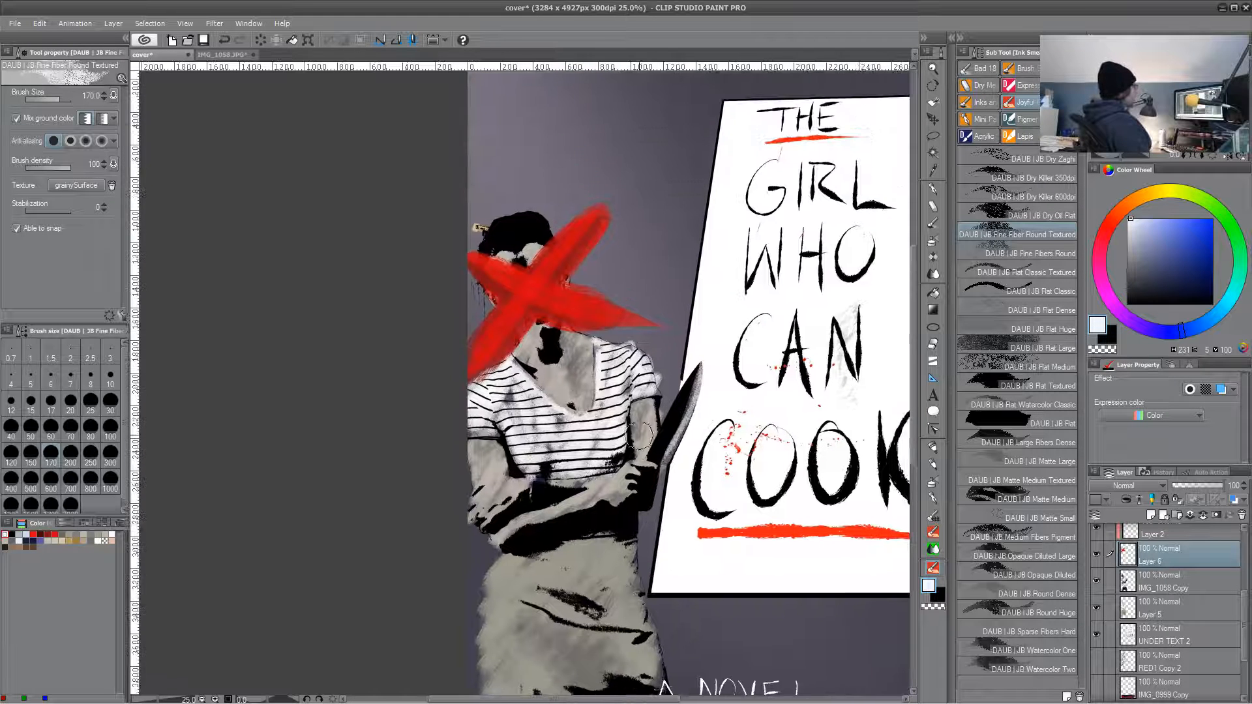
{"action": "scroll", "coordinate": [660, 471], "scroll_direction": "down", "scroll_amount": 2}
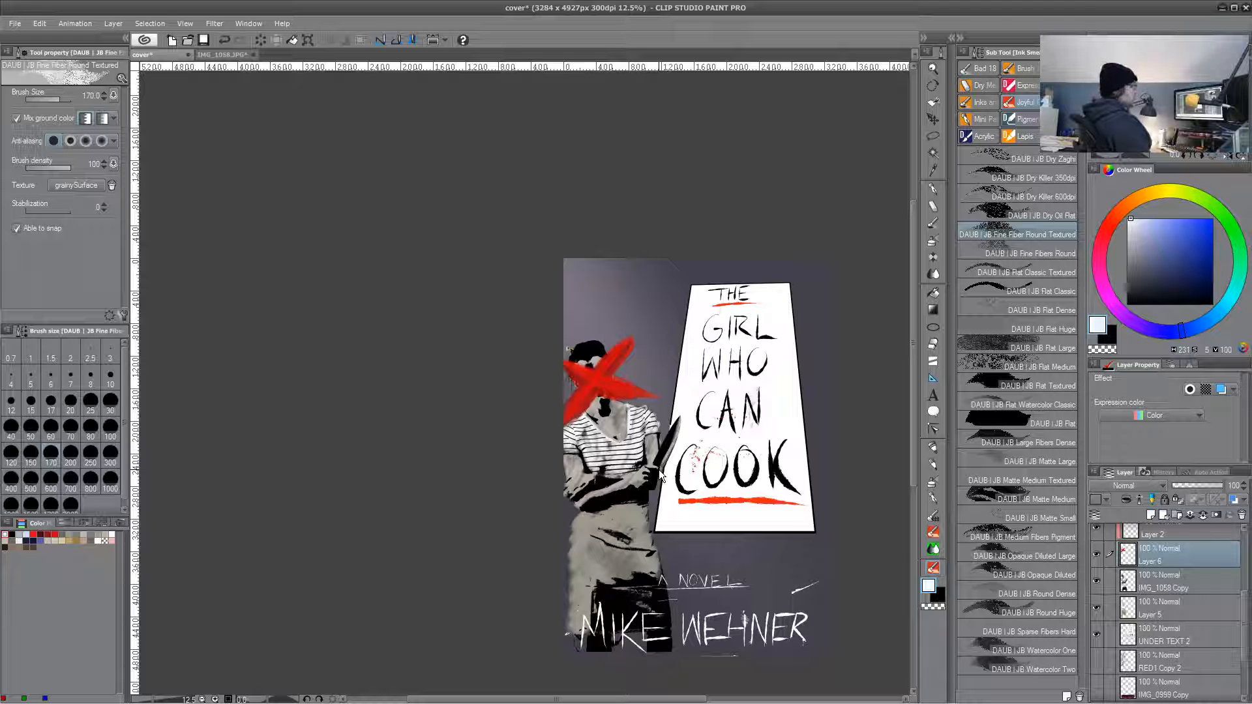
{"action": "scroll", "coordinate": [659, 469], "scroll_direction": "up", "scroll_amount": 2}
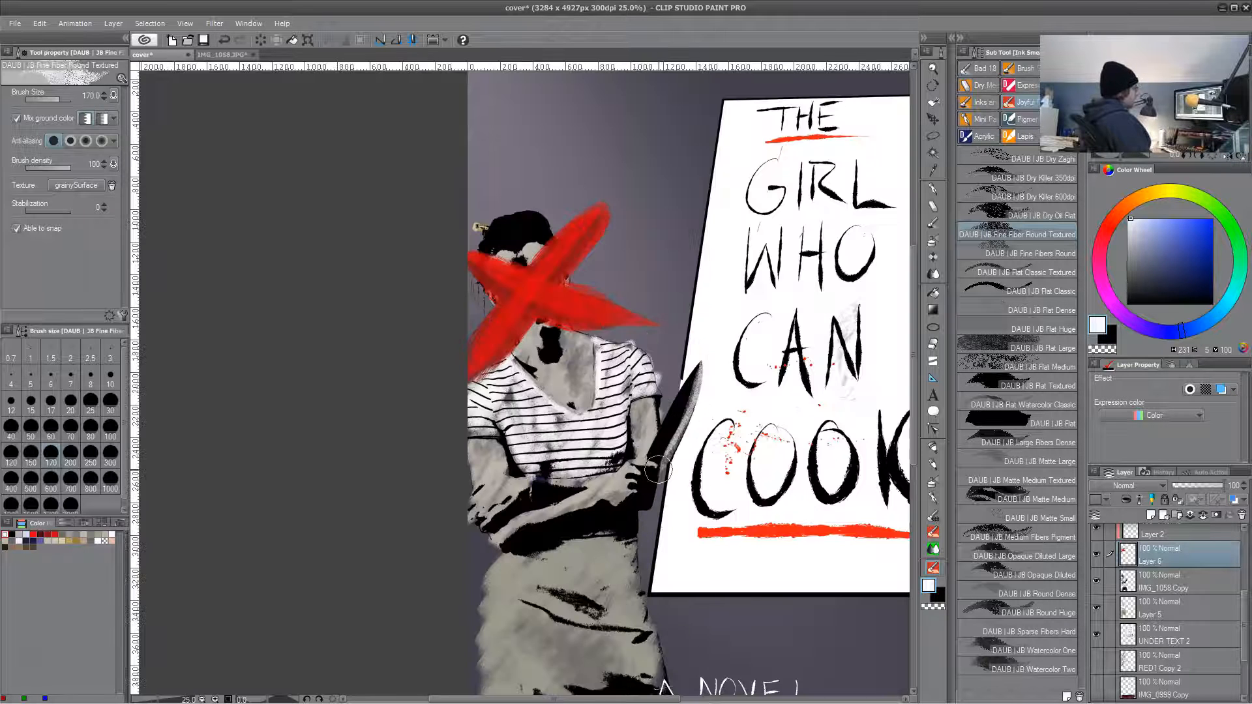
- Paint the knife handle and the adjoining dark area in a very dark navy
{"action": "left_click", "coordinate": [1141, 291]}
{"action": "left_click_drag", "start_coordinate": [702, 506], "coordinate": [721, 405]}
{"action": "left_click_drag", "start_coordinate": [646, 413], "coordinate": [652, 508]}
{"action": "mouse_move", "coordinate": [708, 602]}
{"action": "left_mouse_down"}
{"action": "mouse_move", "coordinate": [686, 542]}
{"action": "mouse_move", "coordinate": [693, 446]}
{"action": "mouse_move", "coordinate": [705, 533]}
{"action": "left_mouse_up"}
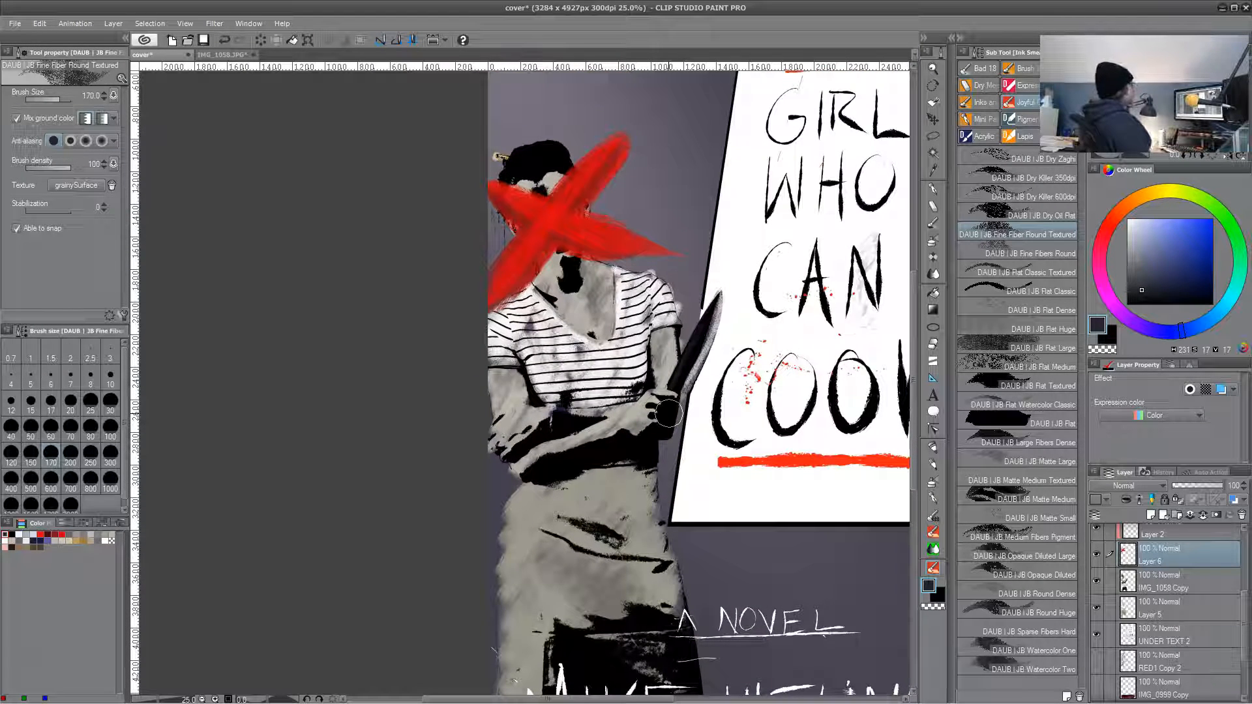
- Hide Layer 5 and Layer 6, pick a deeper red and add a new layer above the woman's line art
{"action": "left_click", "coordinate": [1097, 554]}
{"action": "left_click", "coordinate": [1097, 606]}
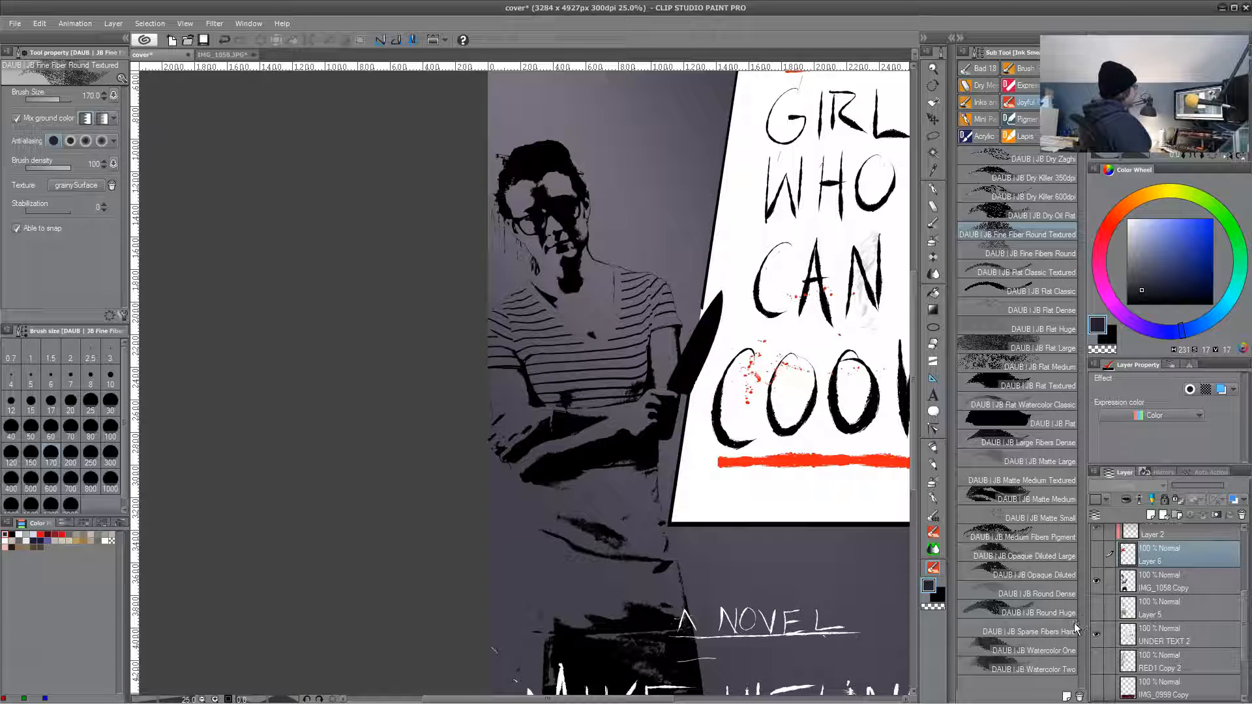
{"action": "left_click", "coordinate": [1165, 585]}
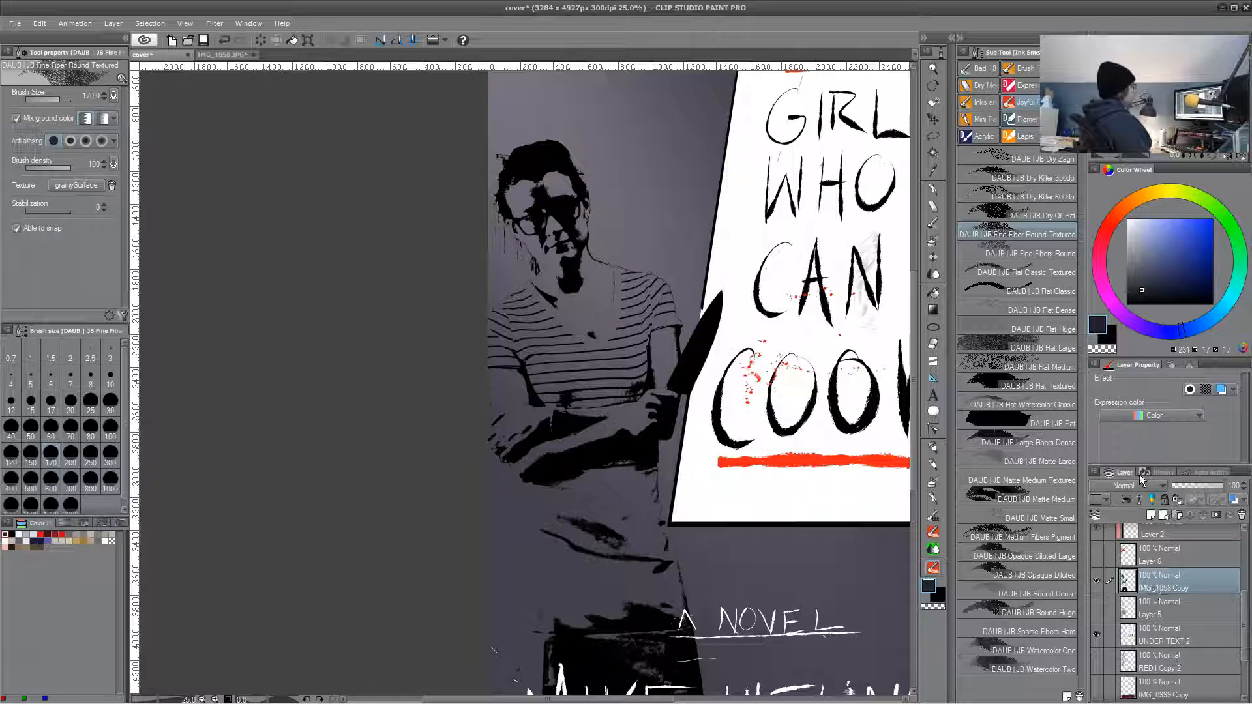
{"action": "left_click", "coordinate": [1107, 229]}
{"action": "left_click", "coordinate": [1205, 247]}
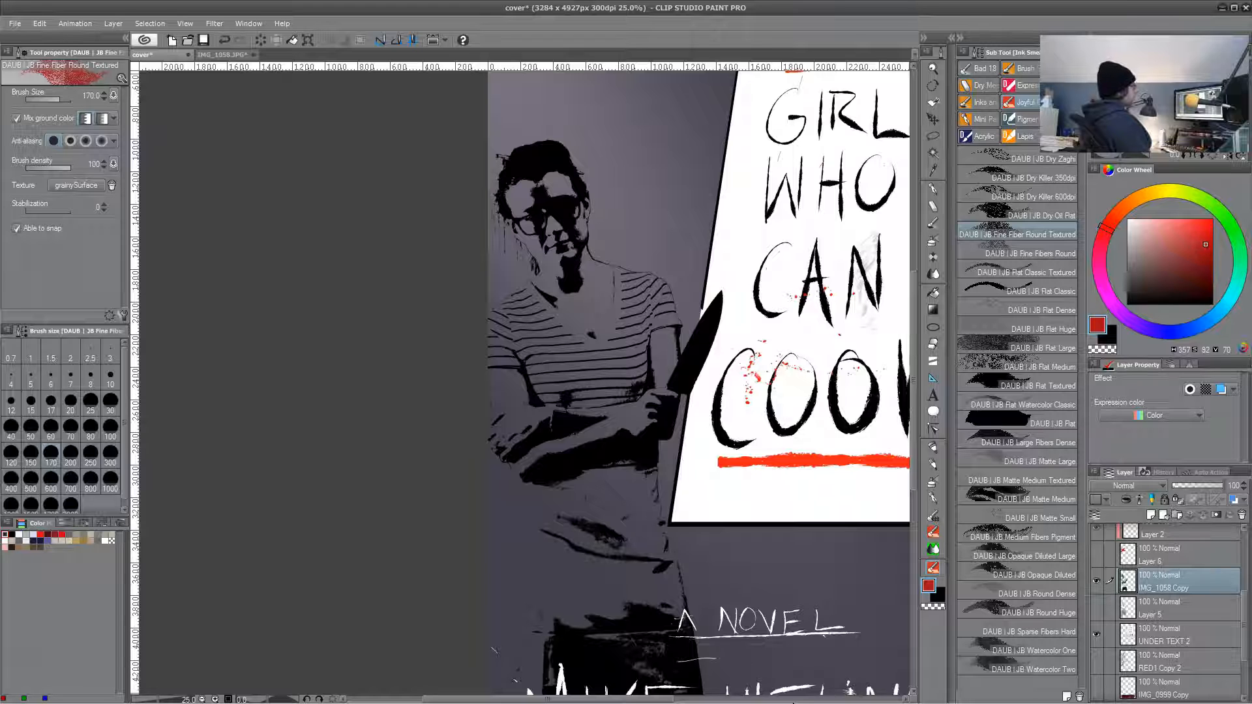
{"action": "key", "text": "ctrl+shift+n"}
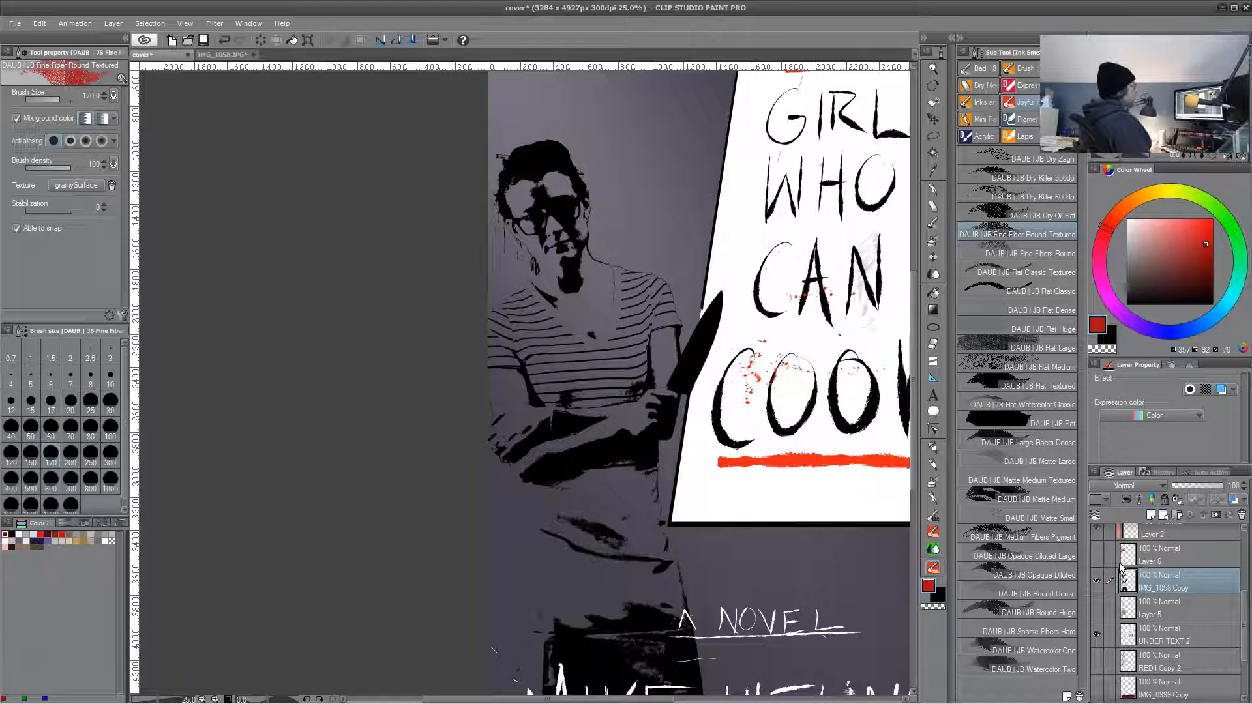
- Lasso a sharp-pointed X over the woman's face, fill it with the red and lower its layer opacity to 83%
{"action": "key", "text": "m"}
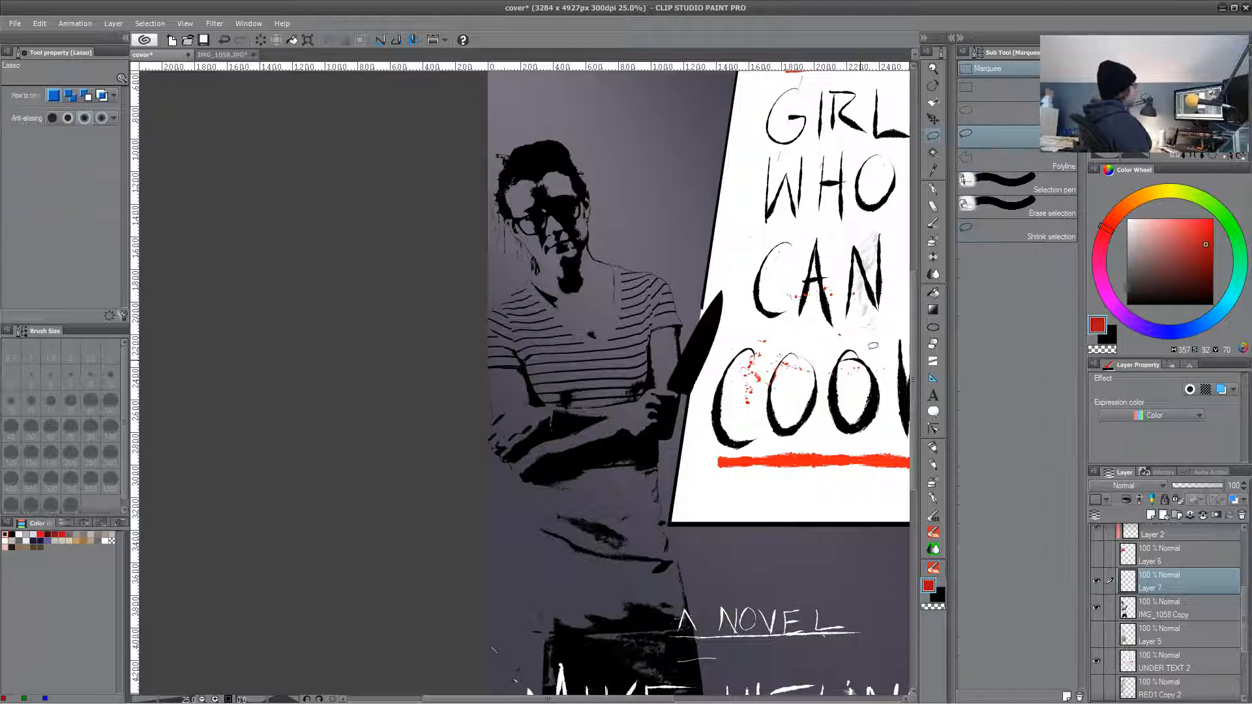
{"action": "mouse_move", "coordinate": [464, 142]}
{"action": "left_mouse_down"}
{"action": "mouse_move", "coordinate": [693, 238]}
{"action": "mouse_move", "coordinate": [562, 228]}
{"action": "mouse_move", "coordinate": [448, 184]}
{"action": "left_mouse_up"}
{"action": "mouse_move", "coordinate": [637, 130]}
{"action": "left_mouse_down"}
{"action": "mouse_move", "coordinate": [504, 241]}
{"action": "mouse_move", "coordinate": [445, 320]}
{"action": "mouse_move", "coordinate": [569, 225]}
{"action": "mouse_move", "coordinate": [672, 105]}
{"action": "left_mouse_up"}
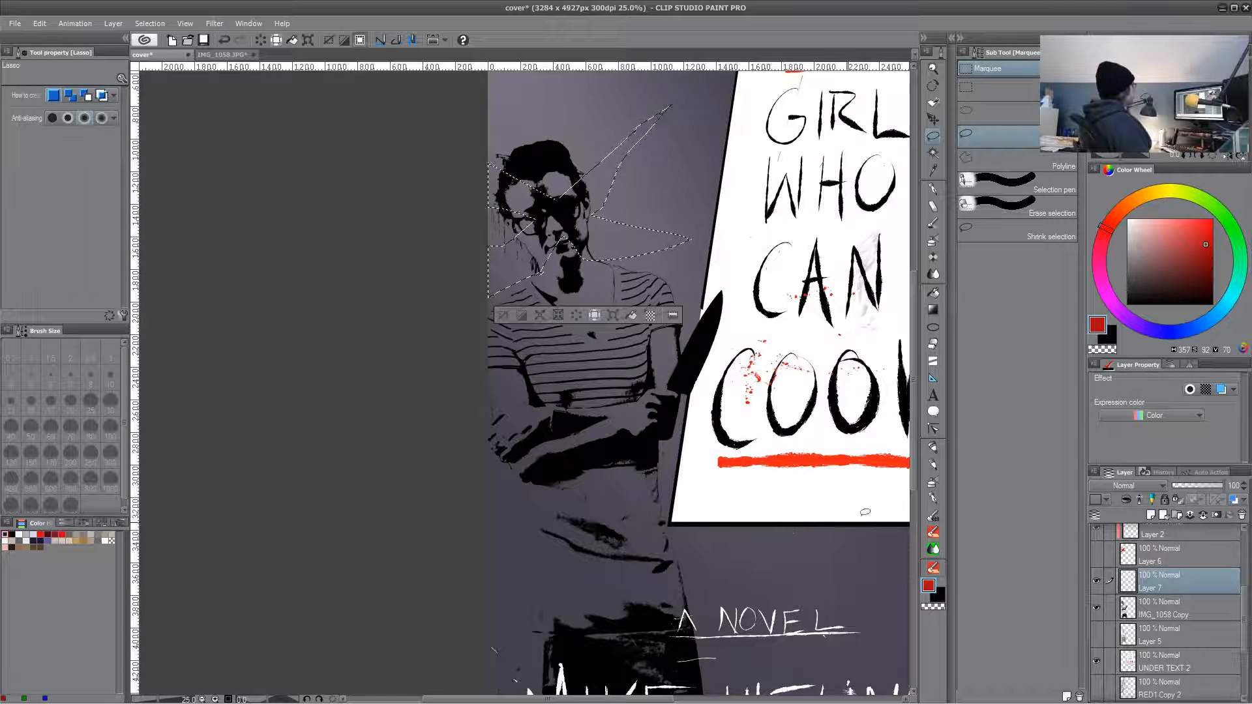
{"action": "key", "text": "alt+BackSpace"}
{"action": "key", "text": "ctrl+d"}
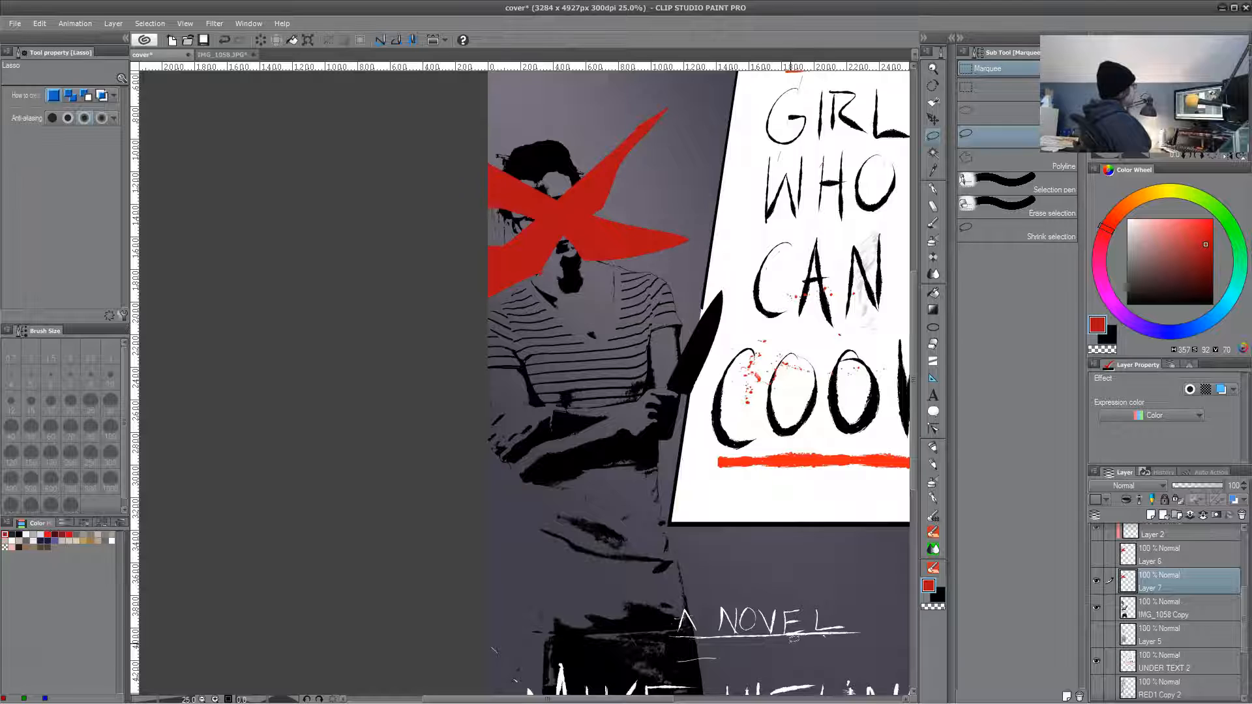
{"action": "left_click_drag", "start_coordinate": [1218, 488], "coordinate": [1194, 583]}
{"action": "left_click_drag", "start_coordinate": [1204, 494], "coordinate": [1215, 491]}
- Add a layer beneath the red X, lasso the woman's hair and fill the selection with dark brown
{"action": "key", "text": "ctrl+shift+n"}
{"action": "left_click_drag", "start_coordinate": [1190, 584], "coordinate": [1153, 621]}
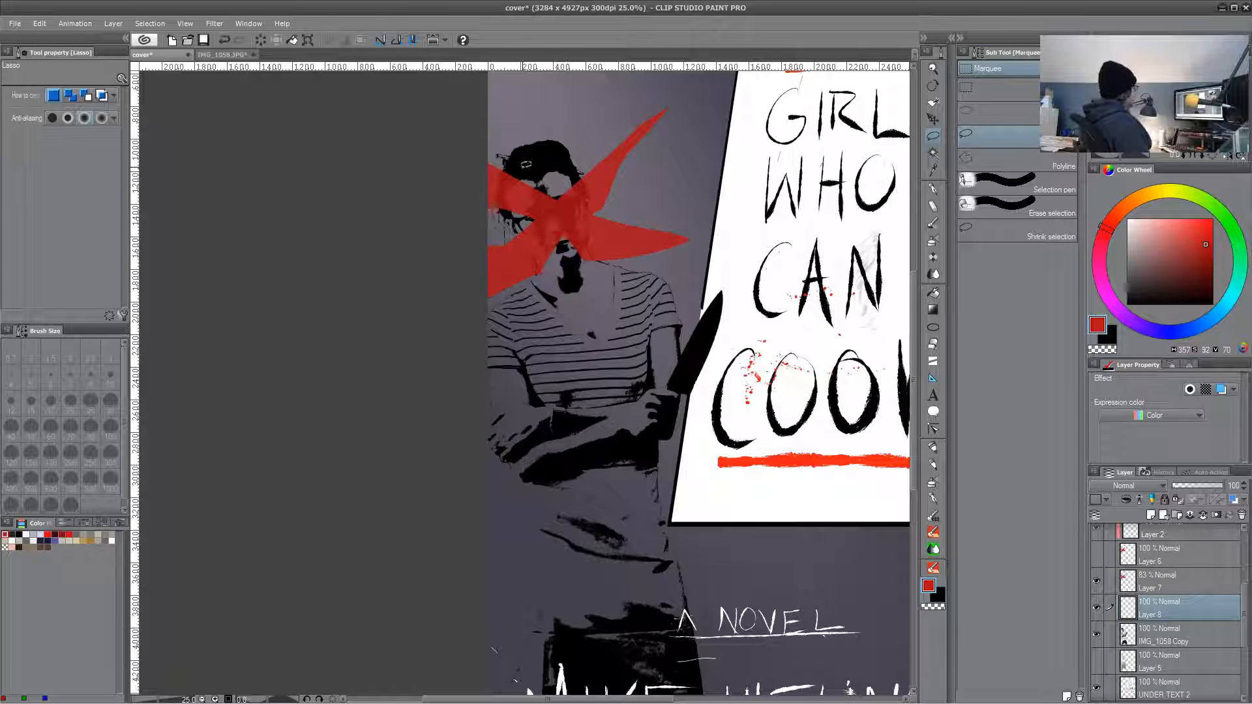
{"action": "left_click_drag", "start_coordinate": [554, 166], "coordinate": [572, 140]}
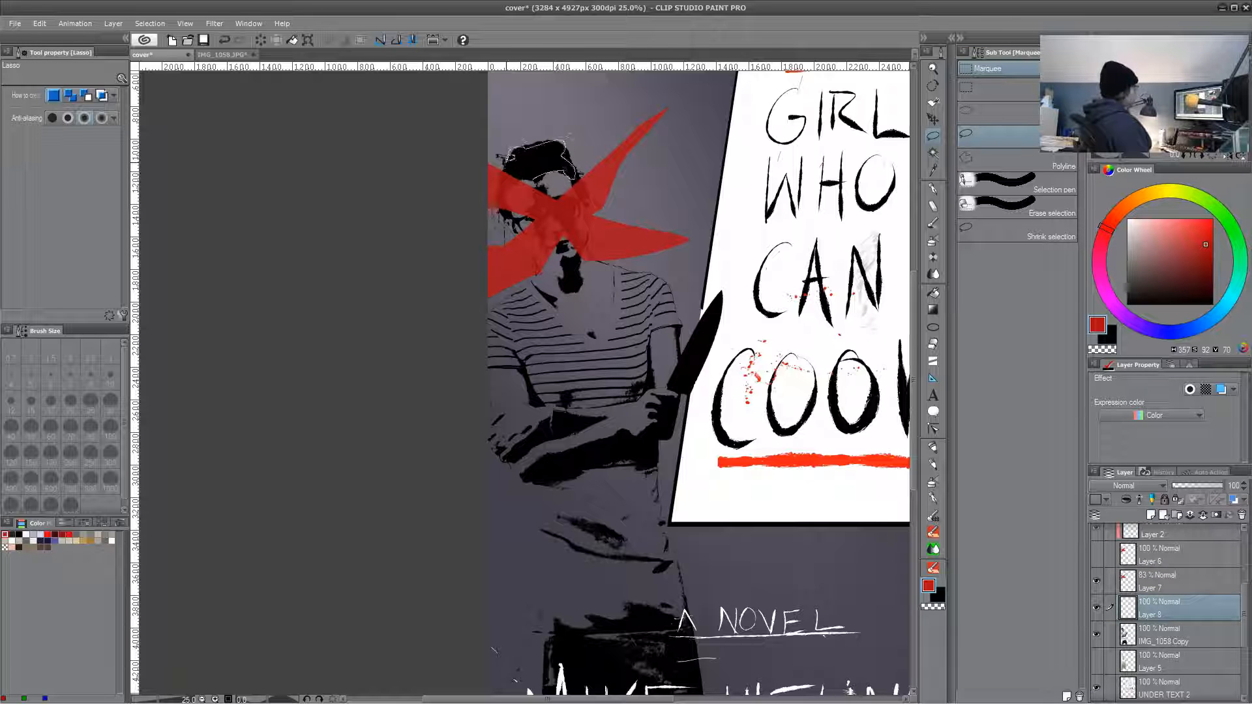
{"action": "left_click_drag", "start_coordinate": [499, 219], "coordinate": [504, 224]}
{"action": "left_click", "coordinate": [1126, 206]}
{"action": "left_click", "coordinate": [1177, 288]}
{"action": "left_click_drag", "start_coordinate": [1177, 289], "coordinate": [1171, 291]}
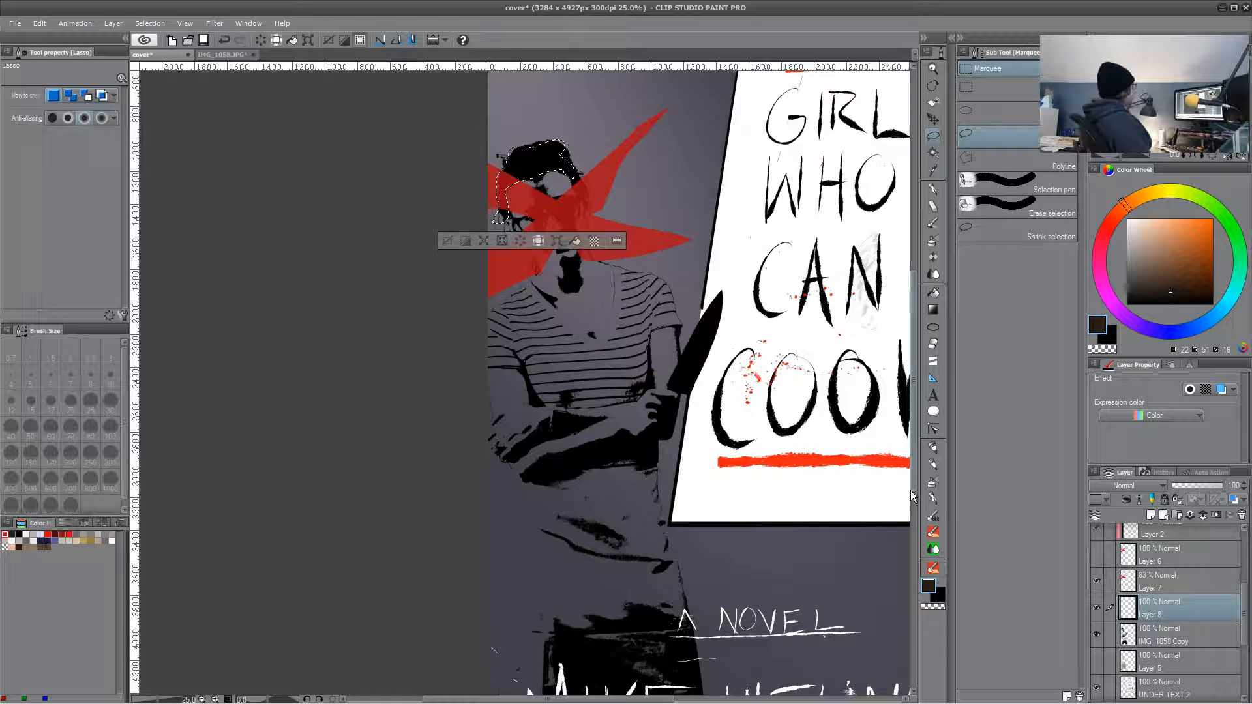
{"action": "key", "text": "alt+Delete"}
{"action": "key", "text": "ctrl+d"}
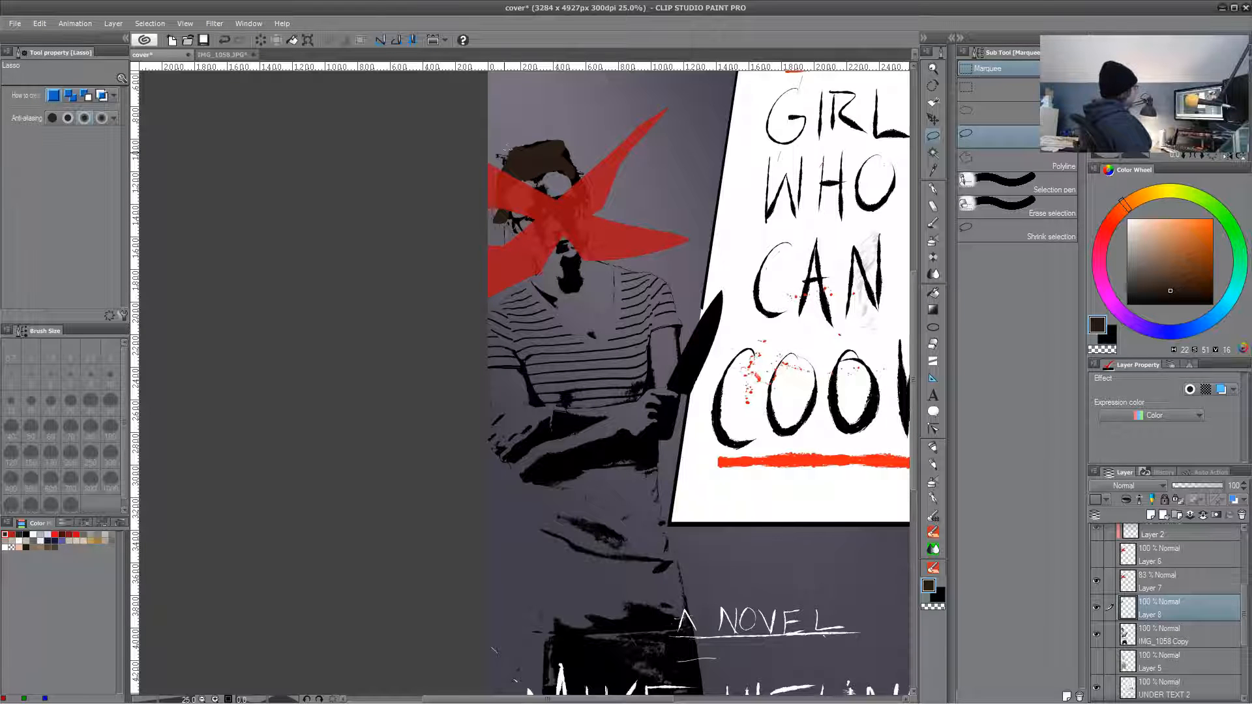
- Lasso the small areas on both sides of the woman's head beside her hair and fill them with light orange-tan
{"action": "left_click_drag", "start_coordinate": [503, 154], "coordinate": [509, 156]}
{"action": "left_click", "coordinate": [585, 175]}
{"action": "left_click", "coordinate": [821, 212]}
{"action": "left_click", "coordinate": [1151, 243]}
{"action": "left_click", "coordinate": [1136, 198]}
{"action": "left_click", "coordinate": [1168, 231]}
{"action": "key", "text": "alt+Delete"}
{"action": "key", "text": "ctrl+d"}
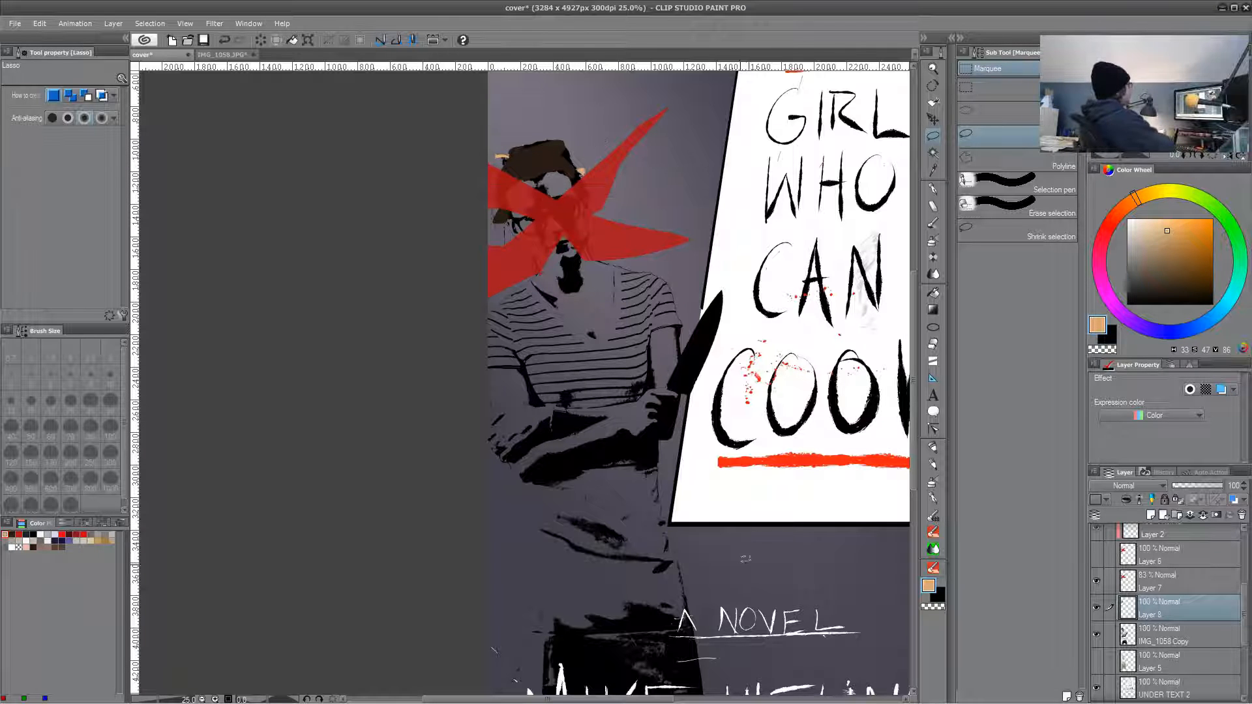
- Lower the colour layer's opacity to 36%, lasso the main part of the striped shirt and fill it with off-white
{"action": "left_click_drag", "start_coordinate": [529, 286], "coordinate": [533, 275]}
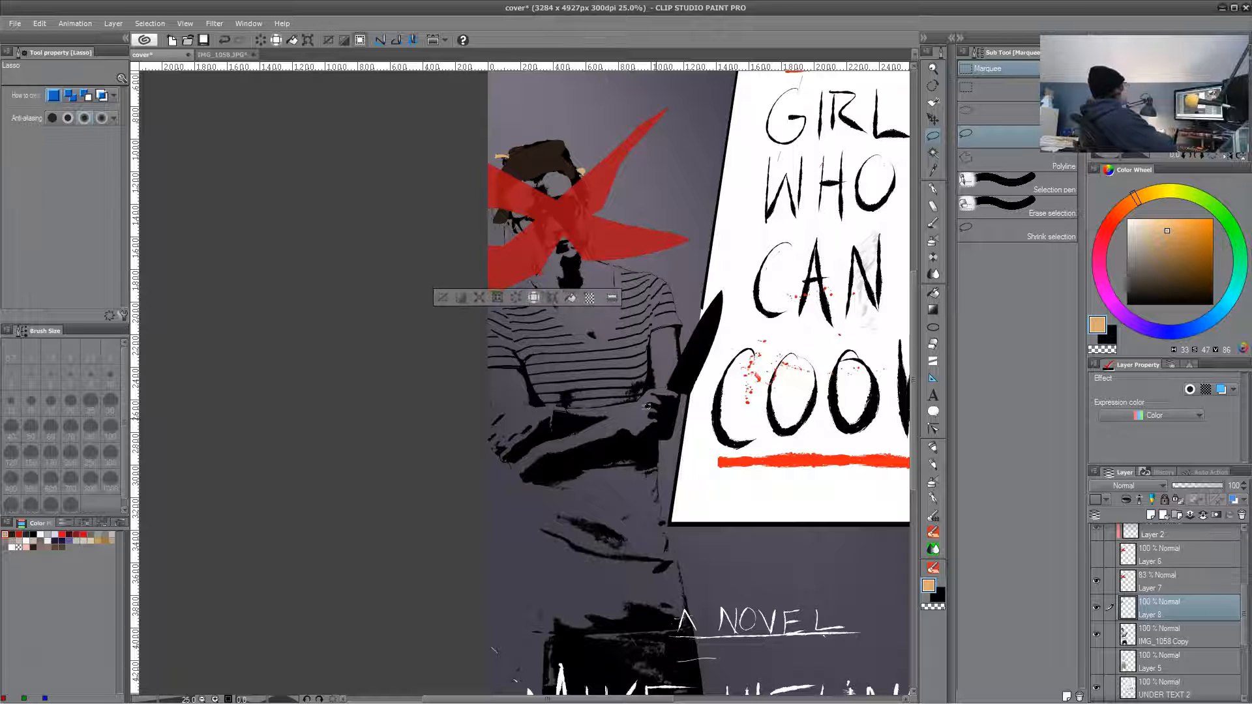
{"action": "left_click_drag", "start_coordinate": [1223, 490], "coordinate": [1182, 496]}
{"action": "left_click_drag", "start_coordinate": [483, 338], "coordinate": [521, 363]}
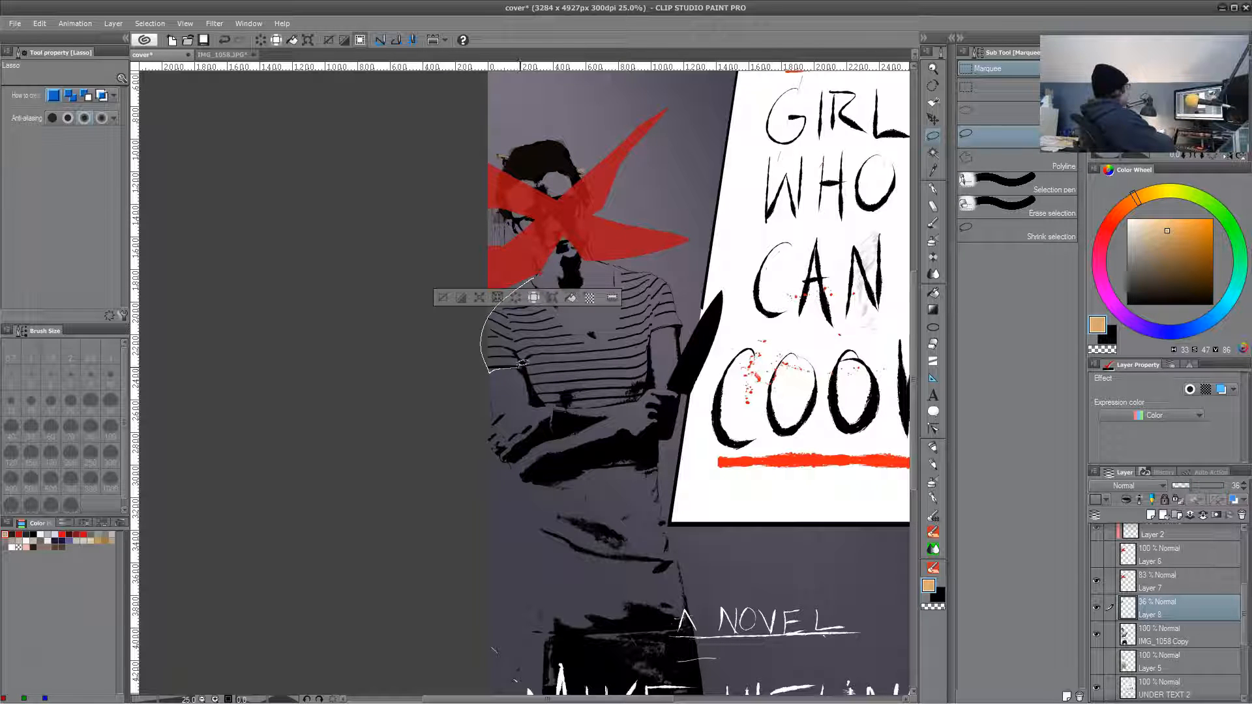
{"action": "mouse_move", "coordinate": [649, 340]}
{"action": "left_mouse_down"}
{"action": "mouse_move", "coordinate": [650, 289]}
{"action": "mouse_move", "coordinate": [625, 265]}
{"action": "left_mouse_up"}
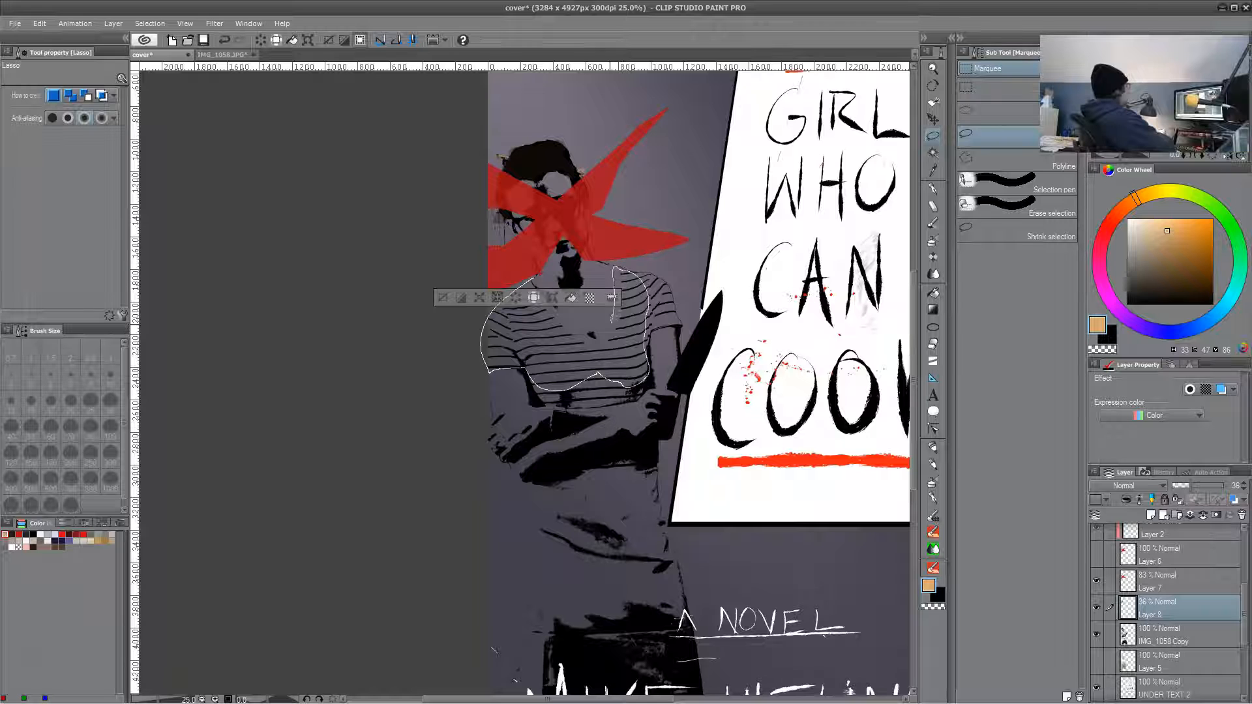
{"action": "left_click_drag", "start_coordinate": [533, 282], "coordinate": [532, 281]}
{"action": "left_click", "coordinate": [1129, 222]}
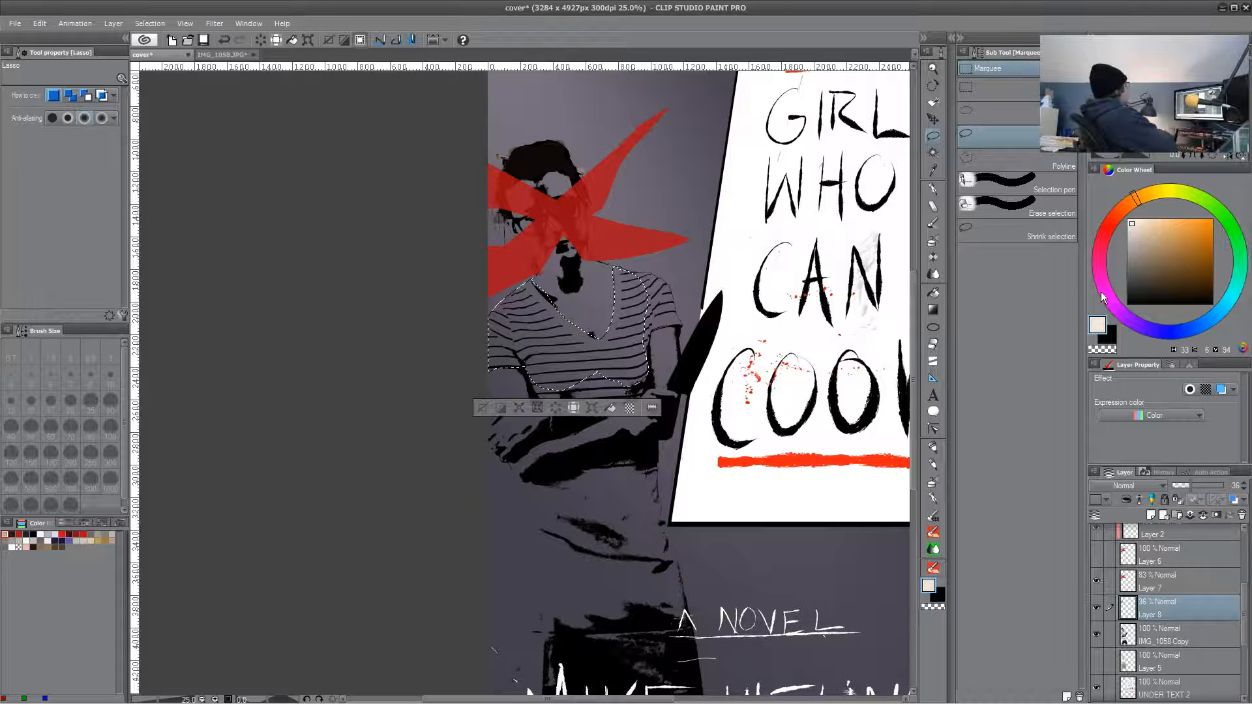
{"action": "key", "text": "alt+Delete"}
{"action": "key", "text": "ctrl+d"}
- Lasso the shirt's lower edge and the sleeve on the knife side and fill them with light grey
{"action": "left_click_drag", "start_coordinate": [531, 380], "coordinate": [566, 404]}
{"action": "left_click_drag", "start_coordinate": [651, 357], "coordinate": [679, 321]}
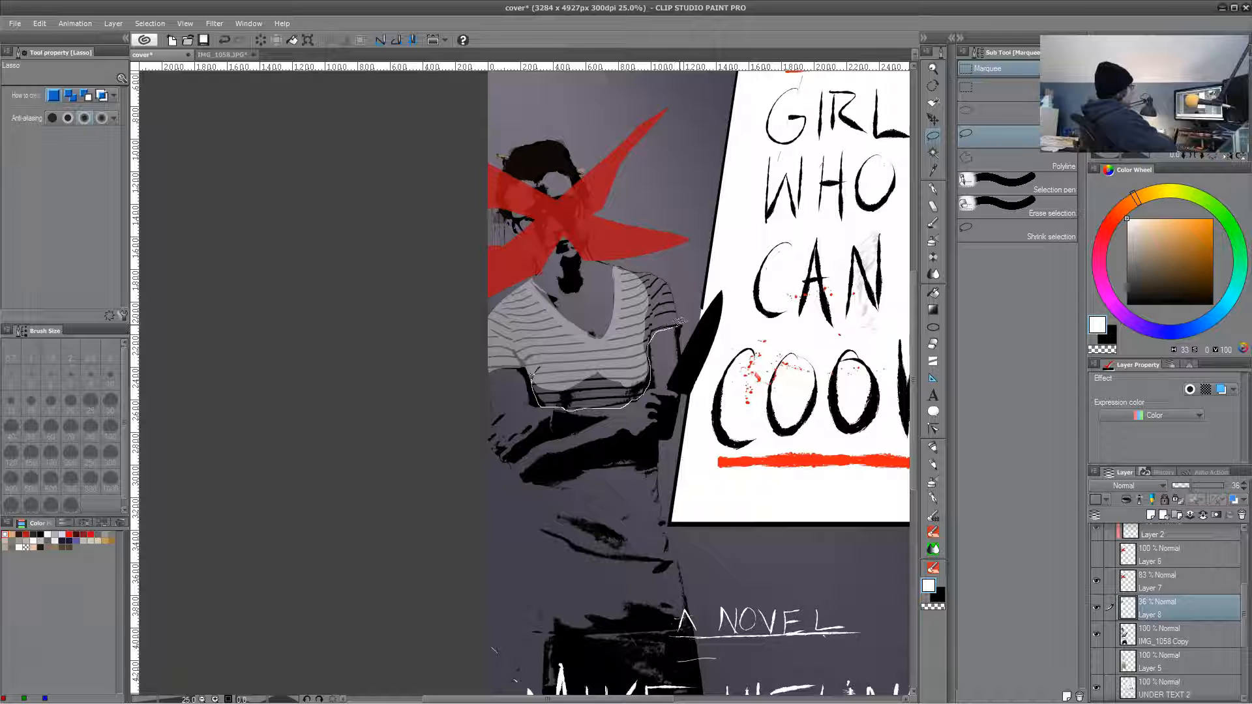
{"action": "mouse_move", "coordinate": [645, 373]}
{"action": "left_mouse_down"}
{"action": "mouse_move", "coordinate": [597, 367]}
{"action": "mouse_move", "coordinate": [532, 374]}
{"action": "left_mouse_up"}
{"action": "left_click", "coordinate": [1128, 234]}
{"action": "key", "text": "alt+Delete"}
{"action": "key", "text": "ctrl+d"}
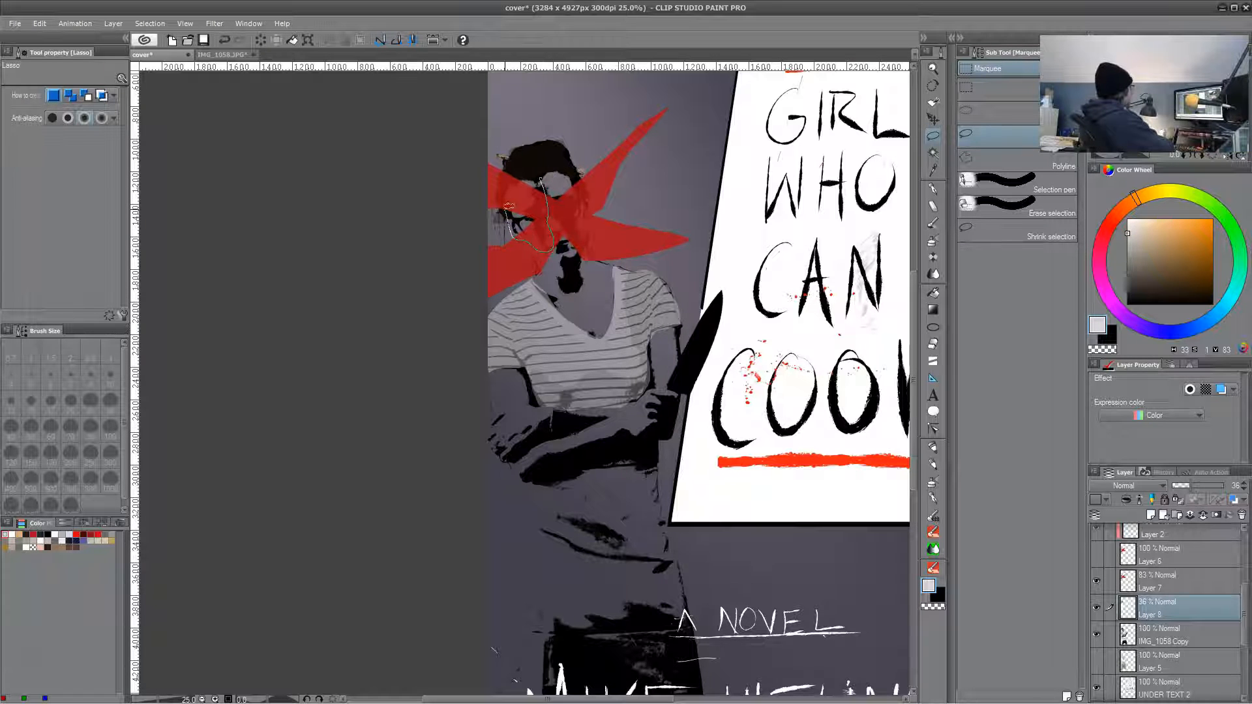
- Lasso the outer side of the woman's face and fill it with light blue, and fill the forehead and nose area with greyish blue
{"action": "left_click_drag", "start_coordinate": [507, 208], "coordinate": [540, 178]}
{"action": "left_click", "coordinate": [1211, 319]}
{"action": "left_click_drag", "start_coordinate": [1129, 231], "coordinate": [1151, 236]}
{"action": "key", "text": "alt+Delete"}
{"action": "key", "text": "ctrl+d"}
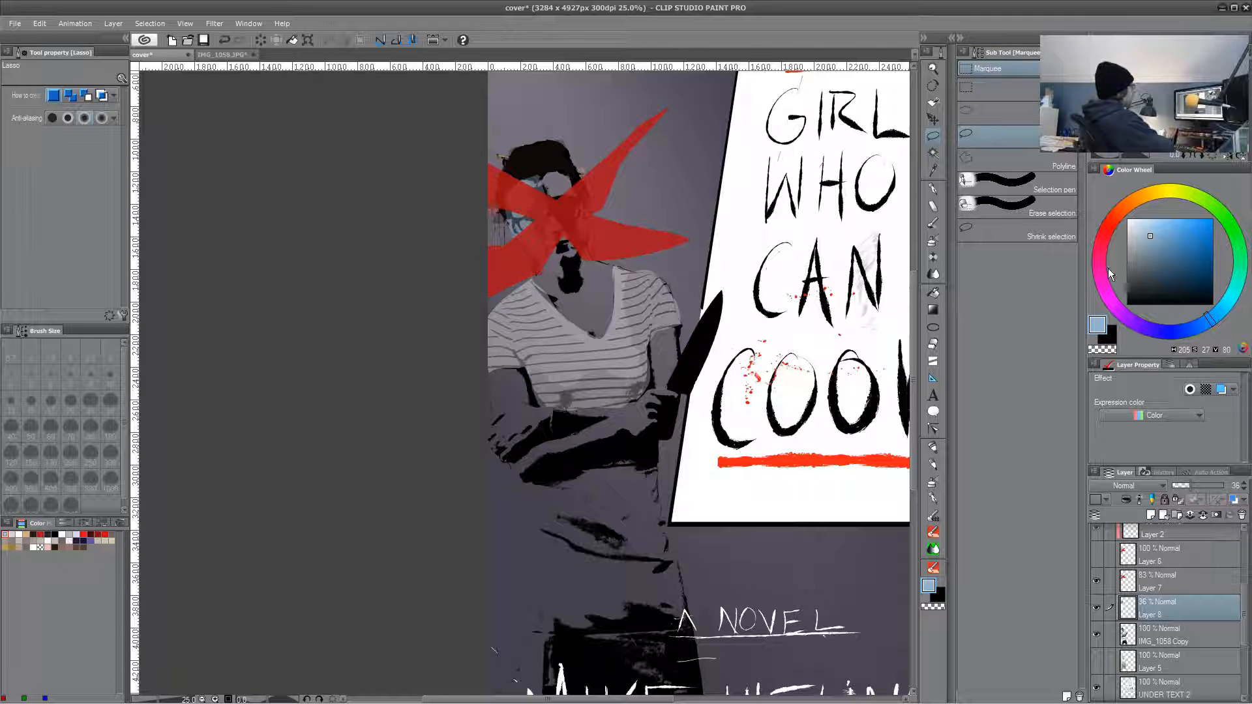
{"action": "mouse_move", "coordinate": [548, 230]}
{"action": "left_mouse_down"}
{"action": "mouse_move", "coordinate": [582, 189]}
{"action": "mouse_move", "coordinate": [551, 225]}
{"action": "left_mouse_up"}
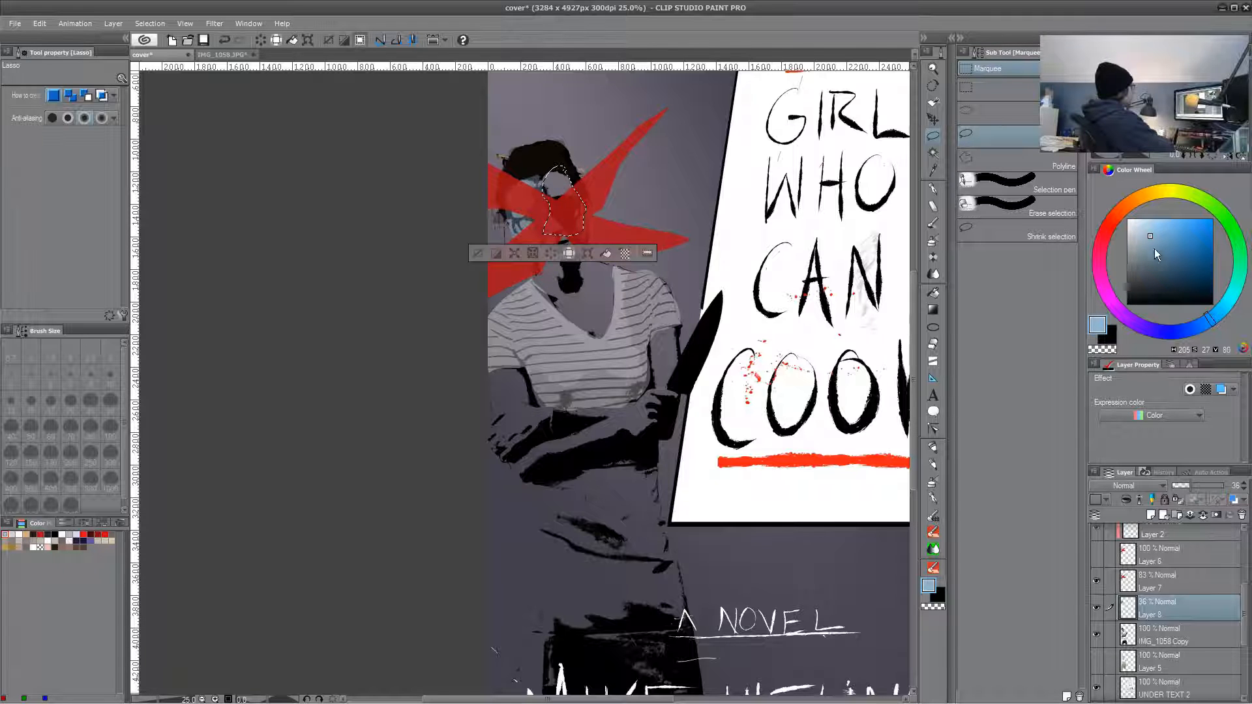
{"action": "left_click_drag", "start_coordinate": [1154, 248], "coordinate": [1135, 249]}
{"action": "key", "text": "alt+Delete"}
{"action": "key", "text": "ctrl+d"}
- Lasso the mouth and chin below the red X and fill the selection with orange-brown
{"action": "left_click_drag", "start_coordinate": [584, 250], "coordinate": [560, 239]}
{"action": "left_click", "coordinate": [1111, 214]}
{"action": "left_click", "coordinate": [1168, 252]}
{"action": "left_click", "coordinate": [1120, 207]}
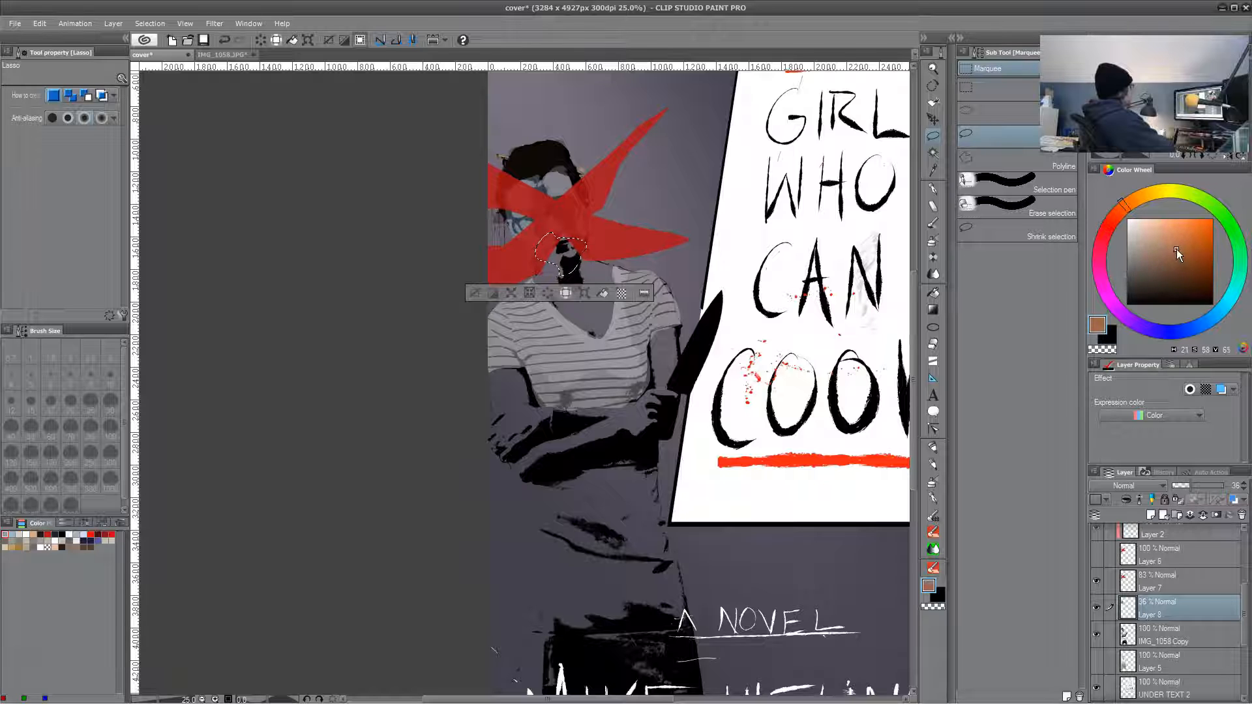
{"action": "left_click", "coordinate": [1181, 247]}
{"action": "key", "text": "alt+Delete"}
{"action": "key", "text": "ctrl+d"}
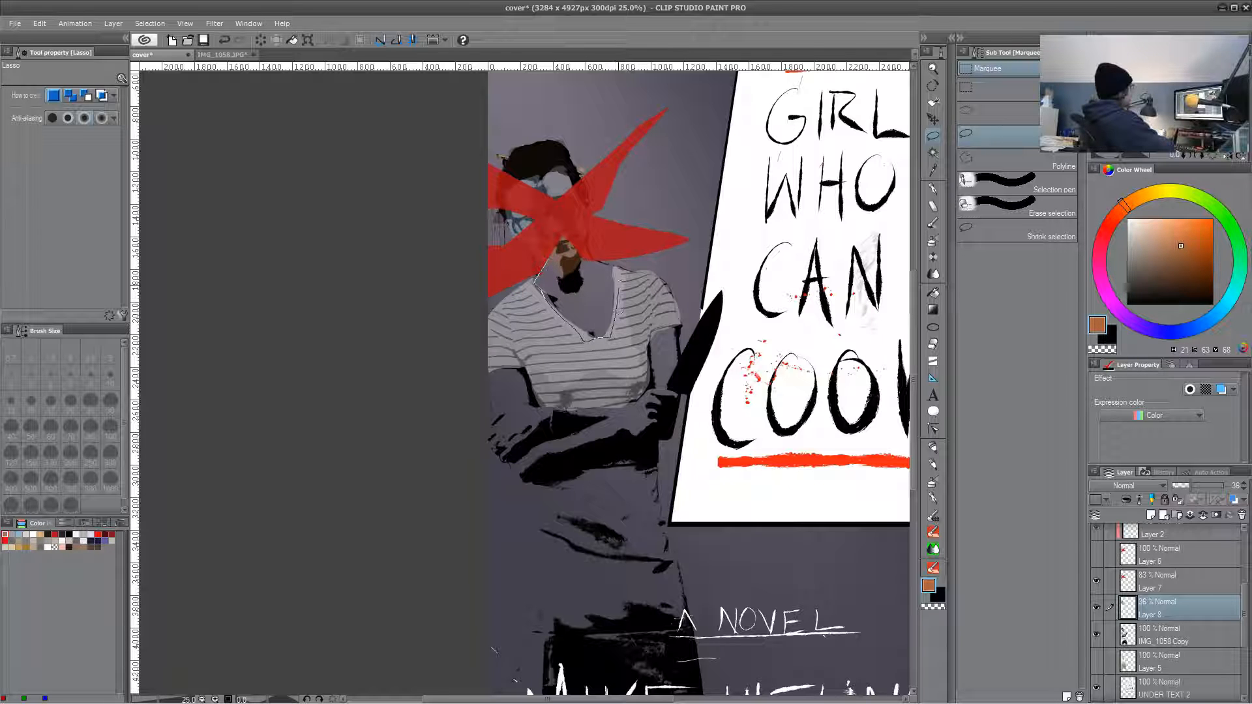
- Fill the lassoed neck and neckline with light peach, and fill the knife-side part of the neck and chest with dark navy
{"action": "left_click_drag", "start_coordinate": [618, 312], "coordinate": [606, 260]}
{"action": "left_click", "coordinate": [1149, 246]}
{"action": "key", "text": "alt+Delete"}
{"action": "key", "text": "ctrl+d"}
{"action": "left_click", "coordinate": [1160, 332]}
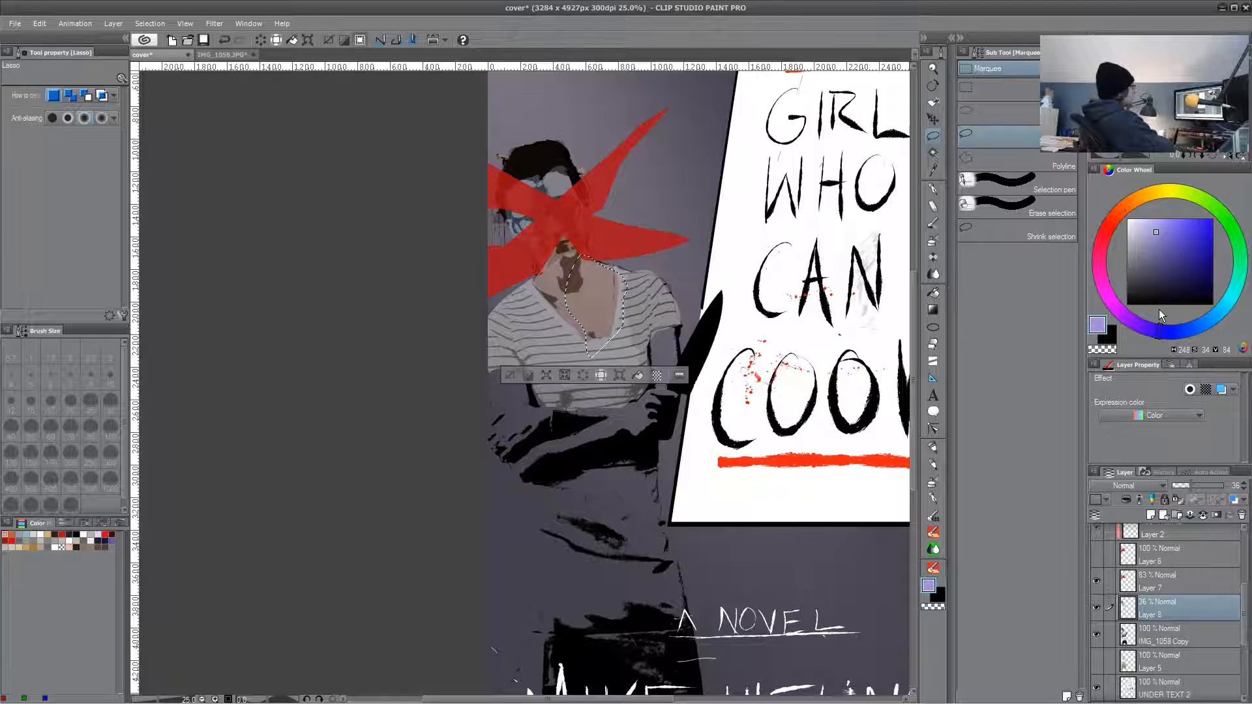
{"action": "left_click", "coordinate": [1160, 282]}
{"action": "key", "text": "alt+Delete"}
{"action": "key", "text": "ctrl+d"}
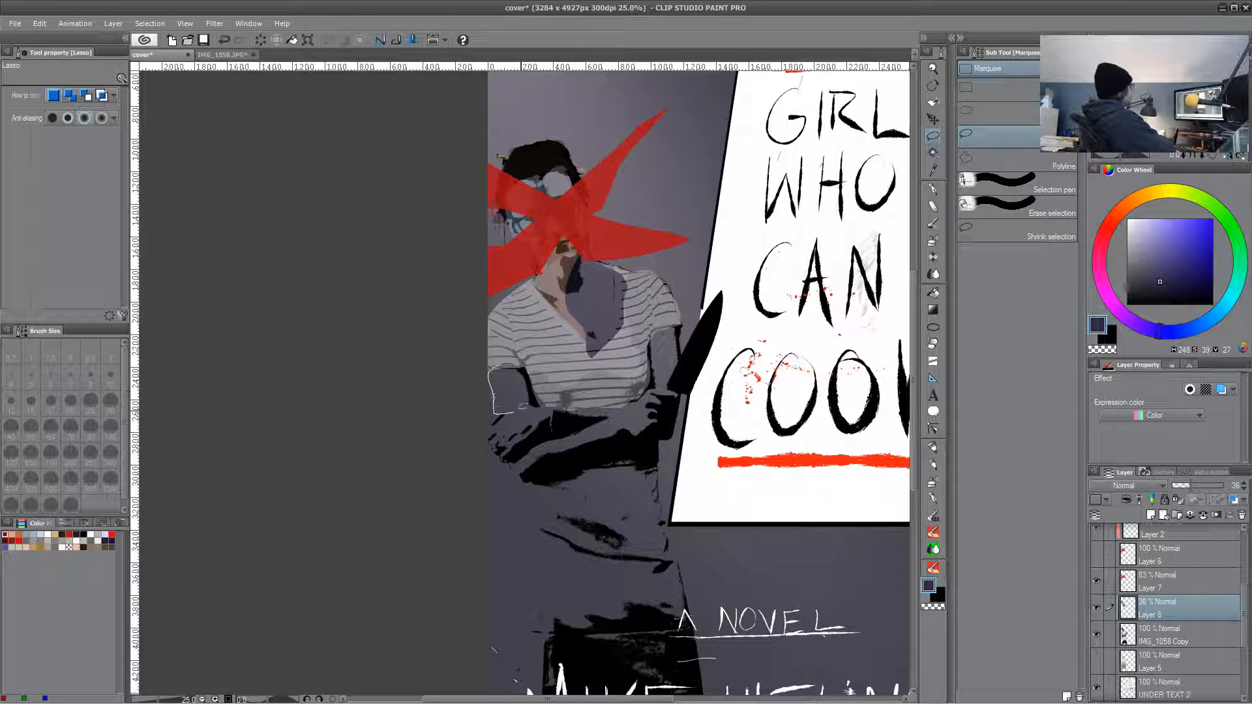
- Lasso the upper arm at the canvas edge and fill it with muted mauve
{"action": "left_click_drag", "start_coordinate": [528, 406], "coordinate": [518, 406]}
{"action": "left_click", "coordinate": [1114, 306]}
{"action": "left_click", "coordinate": [1146, 249]}
{"action": "key", "text": "alt+Delete"}
{"action": "key", "text": "ctrl+d"}
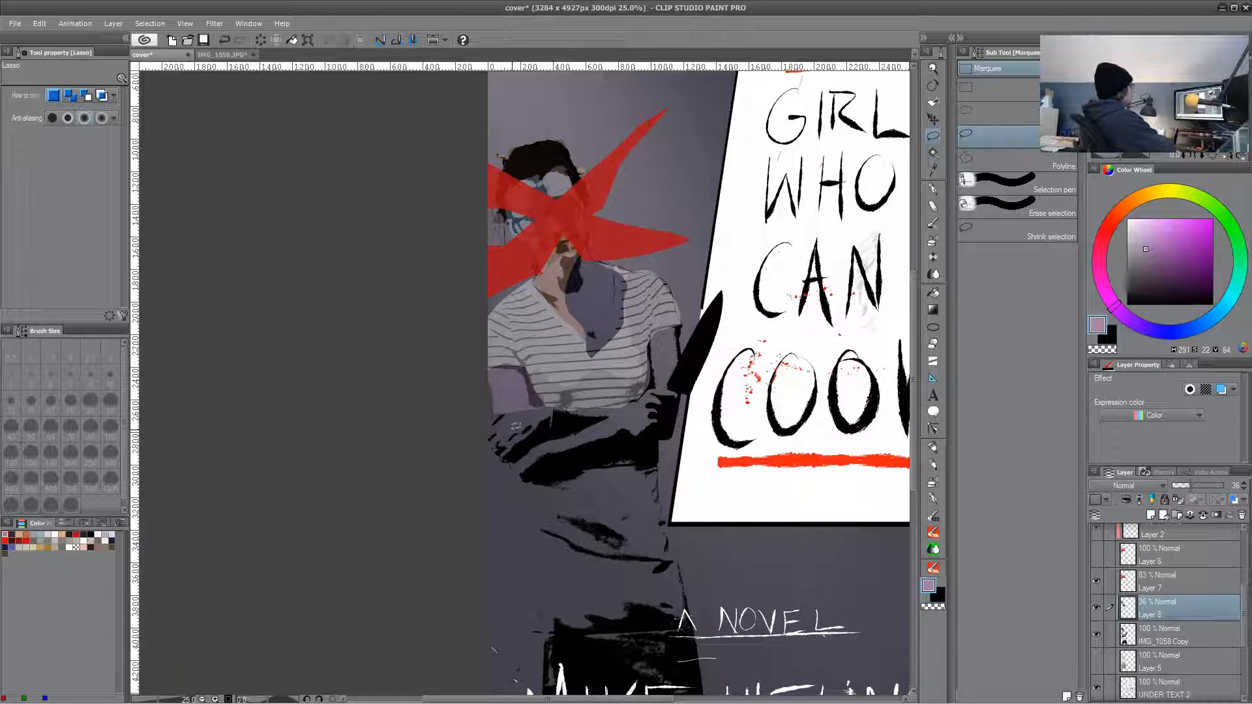
- Lasso the crossed forearms and hands and fill them with a dark reddish brown
{"action": "mouse_move", "coordinate": [626, 433]}
{"action": "left_mouse_down"}
{"action": "mouse_move", "coordinate": [679, 391]}
{"action": "mouse_move", "coordinate": [515, 407]}
{"action": "left_mouse_up"}
{"action": "left_click", "coordinate": [1098, 252]}
{"action": "left_click", "coordinate": [1152, 273]}
{"action": "key", "text": "alt+Delete"}
{"action": "key", "text": "ctrl+d"}
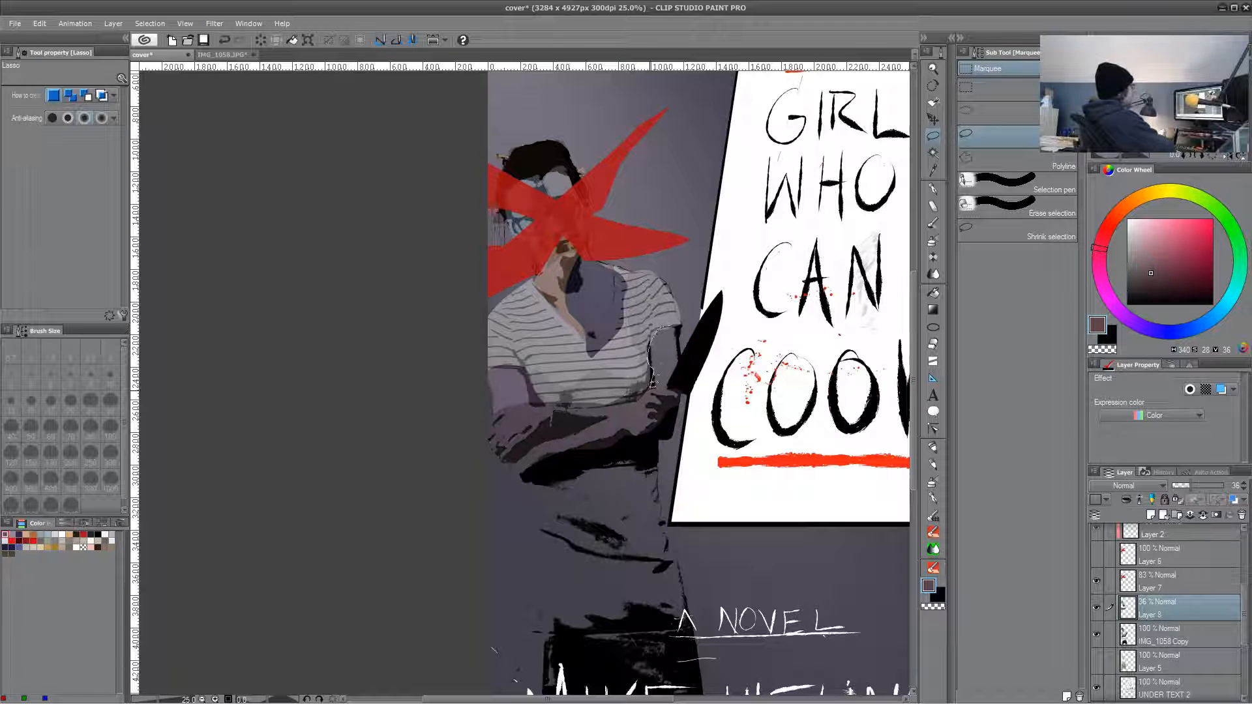
- Lasso the upper arm on the knife side and fill it with medium blue
{"action": "left_click_drag", "start_coordinate": [651, 395], "coordinate": [680, 326]}
{"action": "left_click", "coordinate": [1165, 331]}
{"action": "left_click", "coordinate": [1176, 245]}
{"action": "key", "text": "alt+Delete"}
{"action": "key", "text": "ctrl+d"}
- Lasso a highlight shape along the crossed forearm below the shirt and fill it with orange
{"action": "left_click_drag", "start_coordinate": [595, 564], "coordinate": [645, 413]}
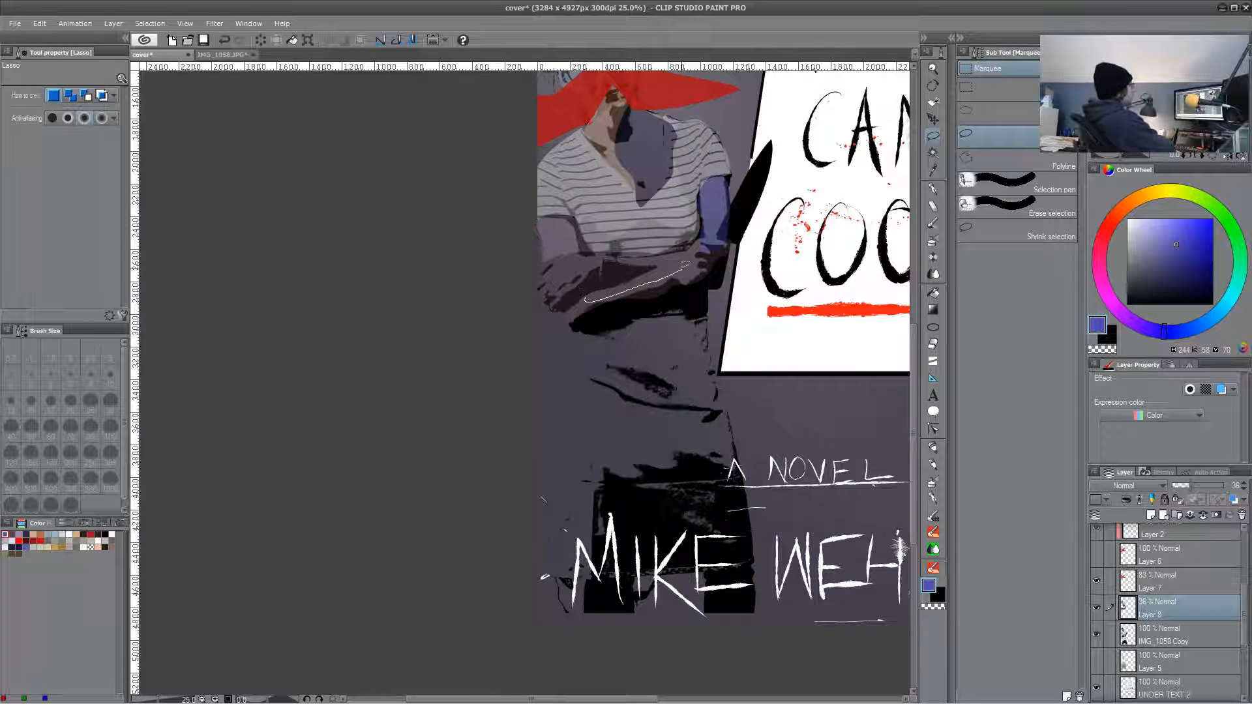
{"action": "left_click_drag", "start_coordinate": [621, 263], "coordinate": [620, 264]}
{"action": "left_click", "coordinate": [1123, 206]}
{"action": "left_click", "coordinate": [1181, 233]}
{"action": "key", "text": "alt+Delete"}
{"action": "key", "text": "ctrl+d"}
{"action": "left_click_drag", "start_coordinate": [683, 406], "coordinate": [721, 402]}
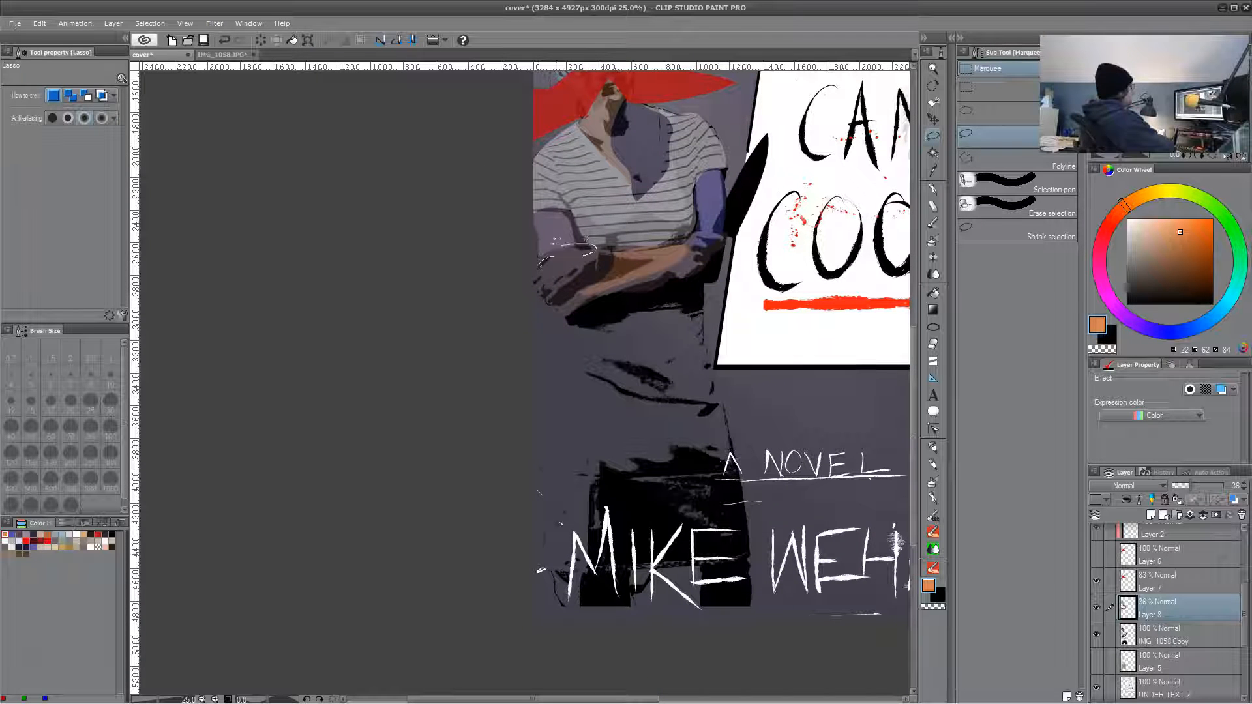
- Lasso the upper edge of the figure's left-hand forearm, fill it with a bright blue and deselect
{"action": "left_click_drag", "start_coordinate": [557, 242], "coordinate": [541, 248]}
{"action": "left_click", "coordinate": [1212, 318]}
{"action": "left_click", "coordinate": [1188, 227]}
{"action": "key", "text": "alt+Delete"}
{"action": "key", "text": "ctrl+d"}
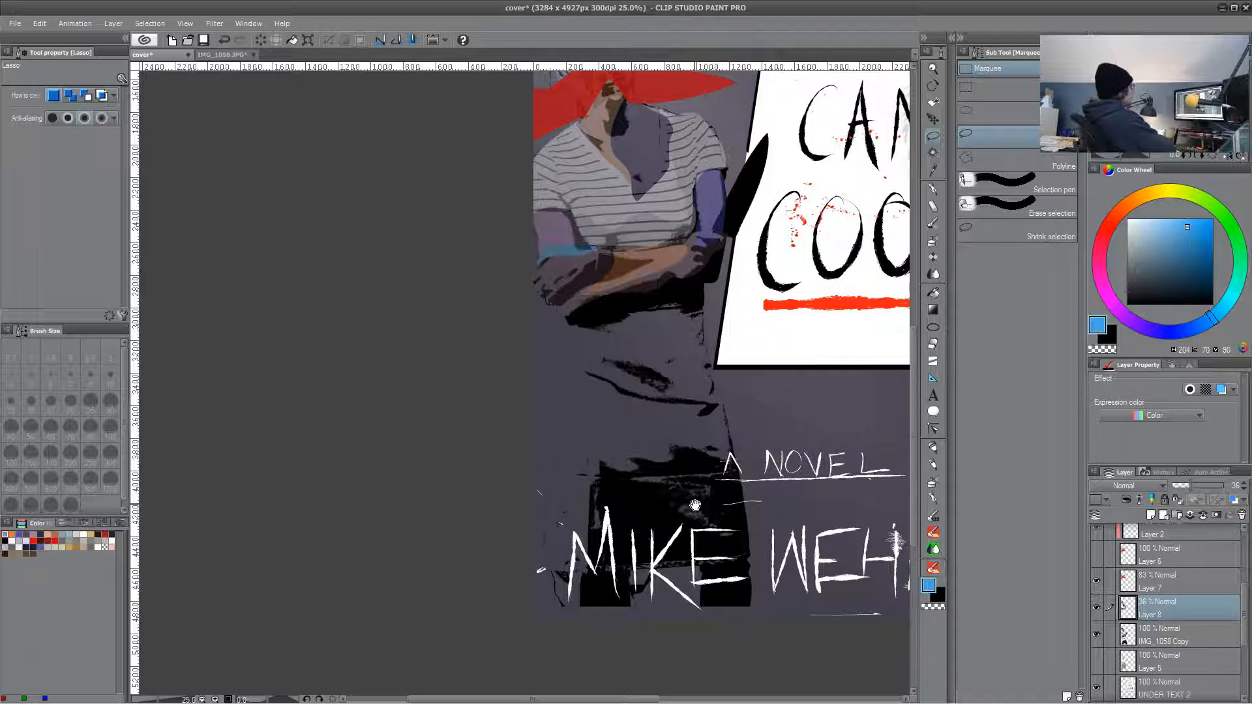
- Lasso the top band and left side of the figure's apron, fill it with pale yellow and deselect
{"action": "mouse_move", "coordinate": [590, 568]}
{"action": "left_mouse_down"}
{"action": "mouse_move", "coordinate": [643, 522]}
{"action": "mouse_move", "coordinate": [616, 396]}
{"action": "mouse_move", "coordinate": [701, 338]}
{"action": "mouse_move", "coordinate": [593, 312]}
{"action": "left_mouse_up"}
{"action": "left_click", "coordinate": [1166, 191]}
{"action": "left_click", "coordinate": [1166, 231]}
{"action": "key", "text": "alt+Delete"}
{"action": "key", "text": "ctrl+d"}
- Lasso the remaining right part of the apron, fill it with a light tan orange and deselect
{"action": "left_click_drag", "start_coordinate": [701, 308], "coordinate": [662, 438]}
{"action": "left_click_drag", "start_coordinate": [711, 559], "coordinate": [732, 457]}
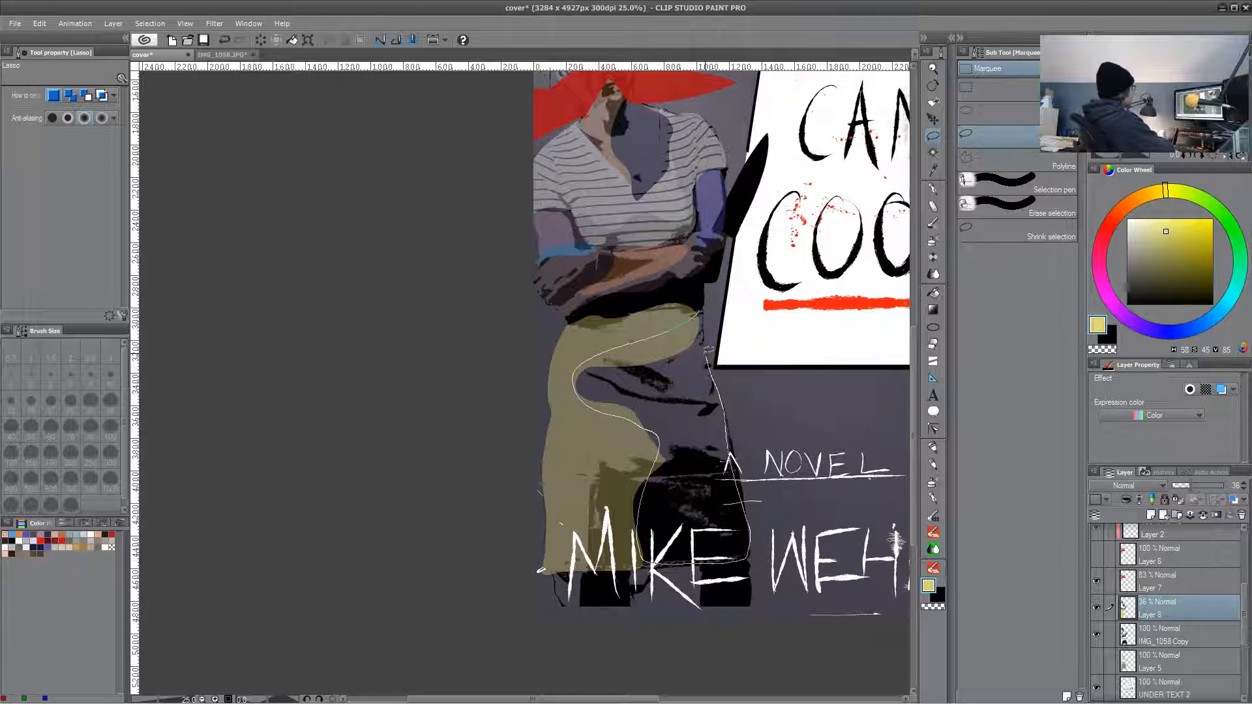
{"action": "left_click_drag", "start_coordinate": [707, 350], "coordinate": [702, 313]}
{"action": "left_click", "coordinate": [1136, 195]}
{"action": "left_click", "coordinate": [1157, 242]}
{"action": "key", "text": "alt+Delete"}
{"action": "key", "text": "ctrl+d"}
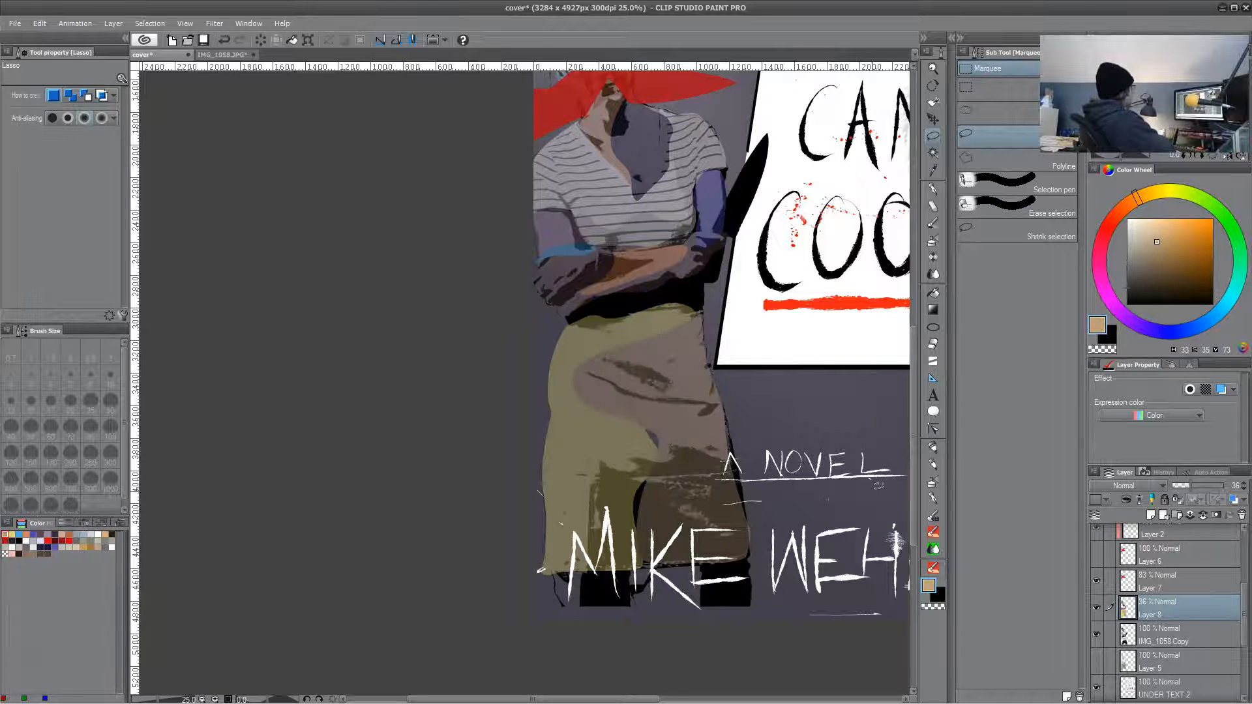
- Lasso a rounded shadow shape across the apron's thigh, fill it with a dark reddish brown and deselect
{"action": "left_click_drag", "start_coordinate": [583, 436], "coordinate": [593, 381]}
{"action": "left_click", "coordinate": [1111, 221]}
{"action": "left_click", "coordinate": [1151, 269]}
{"action": "key", "text": "alt+Delete"}
{"action": "key", "text": "ctrl+d"}
{"action": "left_click_drag", "start_coordinate": [715, 580], "coordinate": [684, 449]}
{"action": "left_click_drag", "start_coordinate": [719, 303], "coordinate": [678, 555]}
{"action": "left_click_drag", "start_coordinate": [655, 505], "coordinate": [632, 488]}
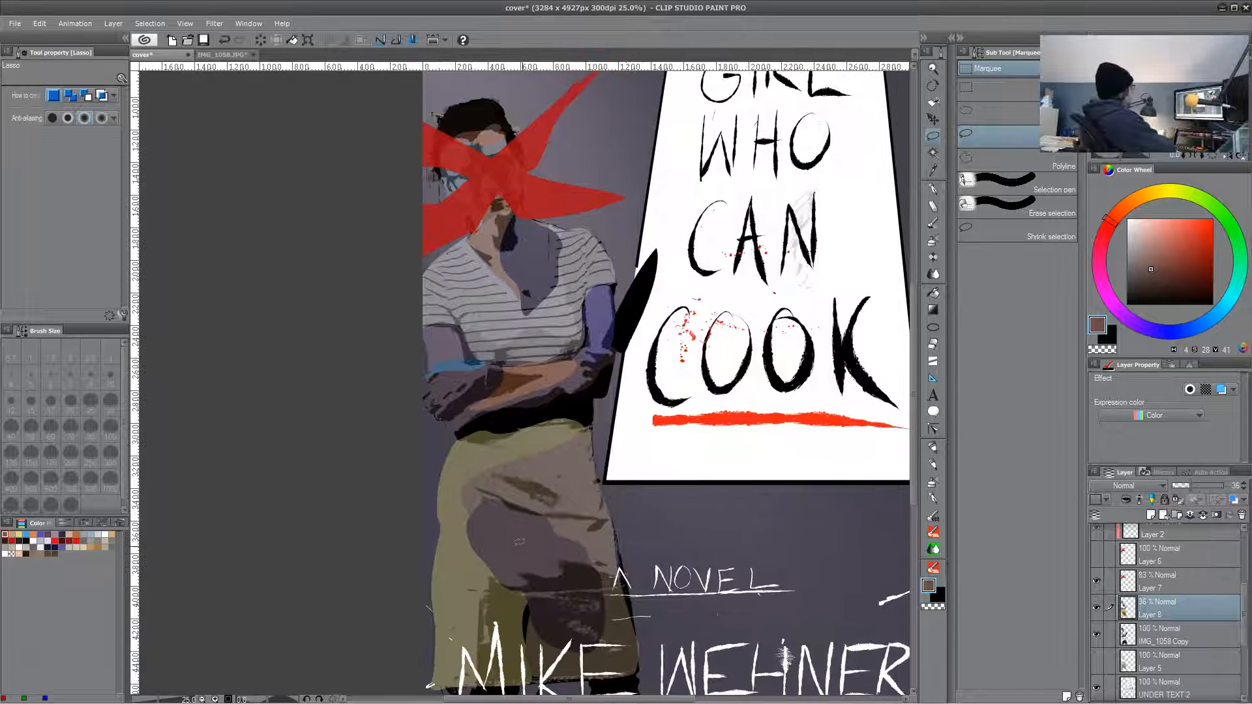
- Examine the whole cover and its layer stack, toggling Layer 3 off and on to compare the background
{"action": "scroll", "coordinate": [520, 541], "scroll_direction": "down", "scroll_amount": 1}
{"action": "left_click_drag", "start_coordinate": [516, 547], "coordinate": [445, 405]}
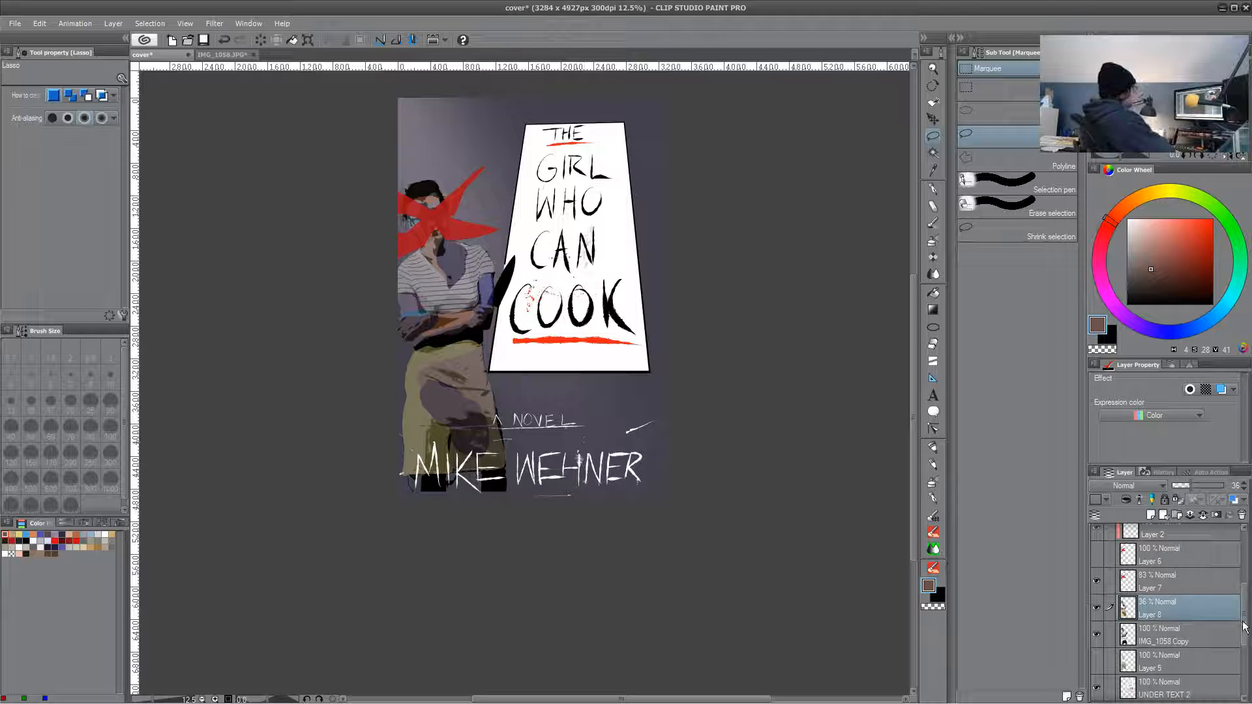
{"action": "left_click_drag", "start_coordinate": [1244, 628], "coordinate": [1245, 678]}
{"action": "left_click", "coordinate": [1097, 637]}
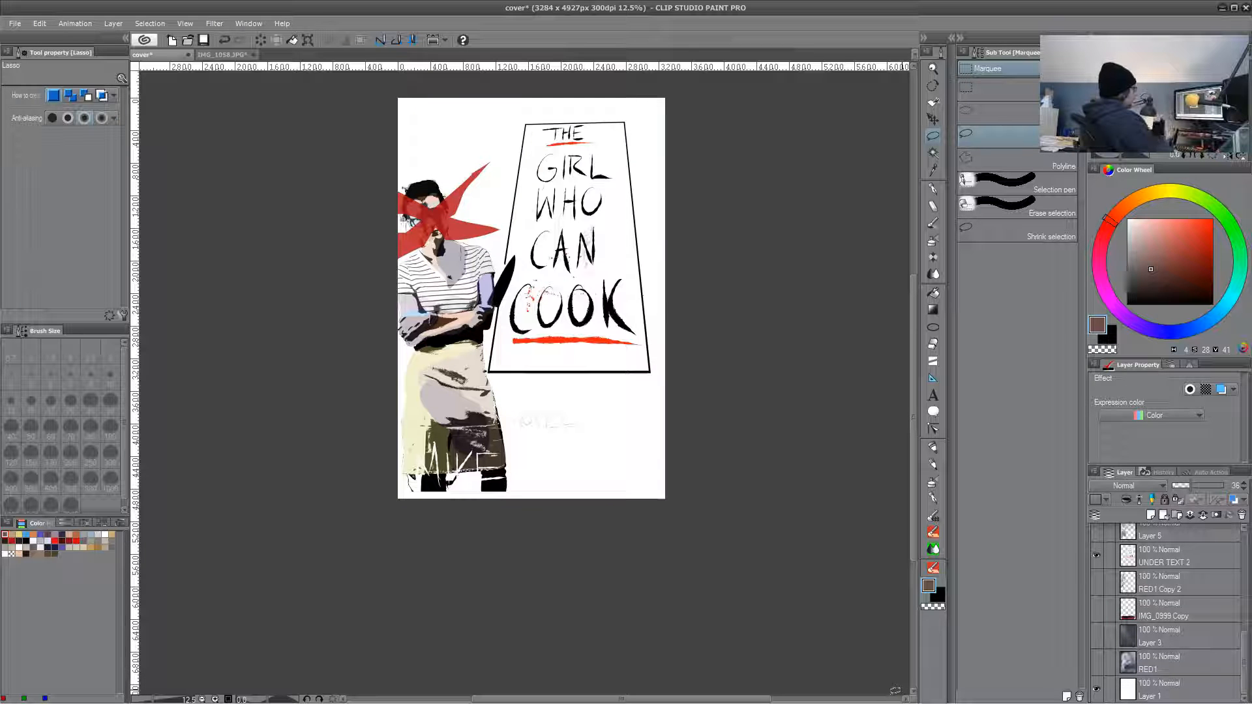
{"action": "left_click", "coordinate": [1097, 637]}
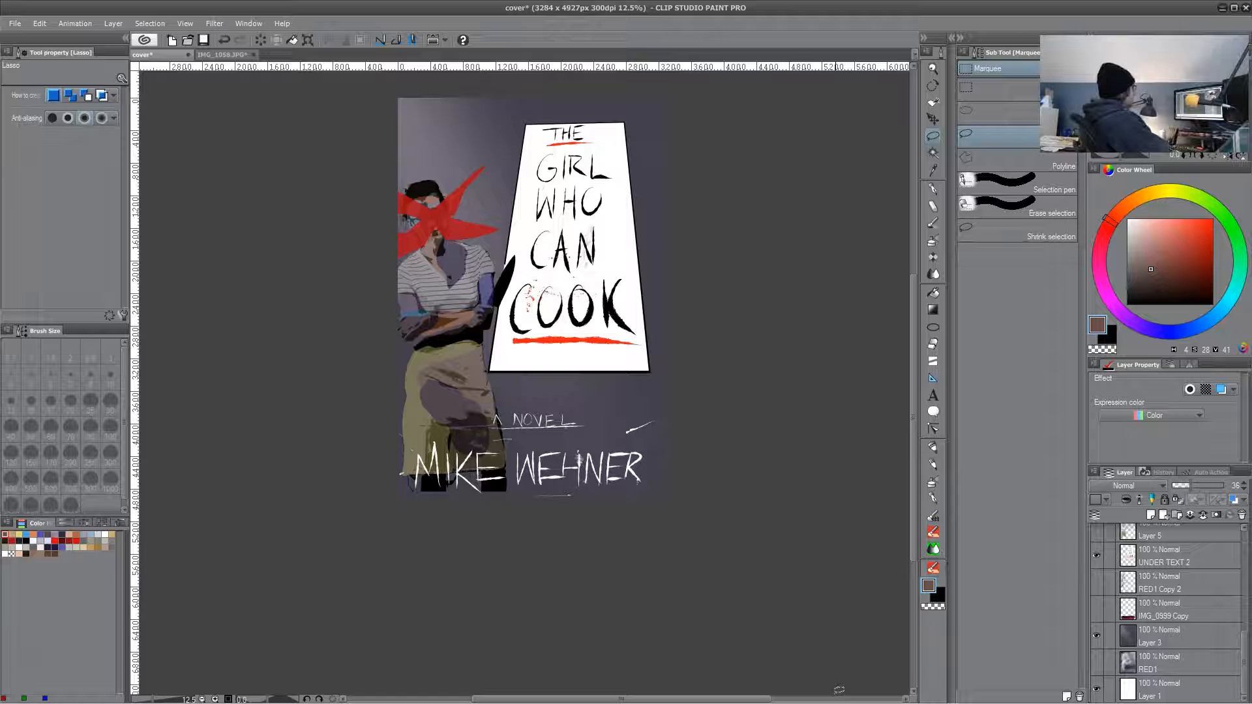
{"action": "scroll", "coordinate": [1235, 587], "scroll_direction": "up", "scroll_amount": 5}
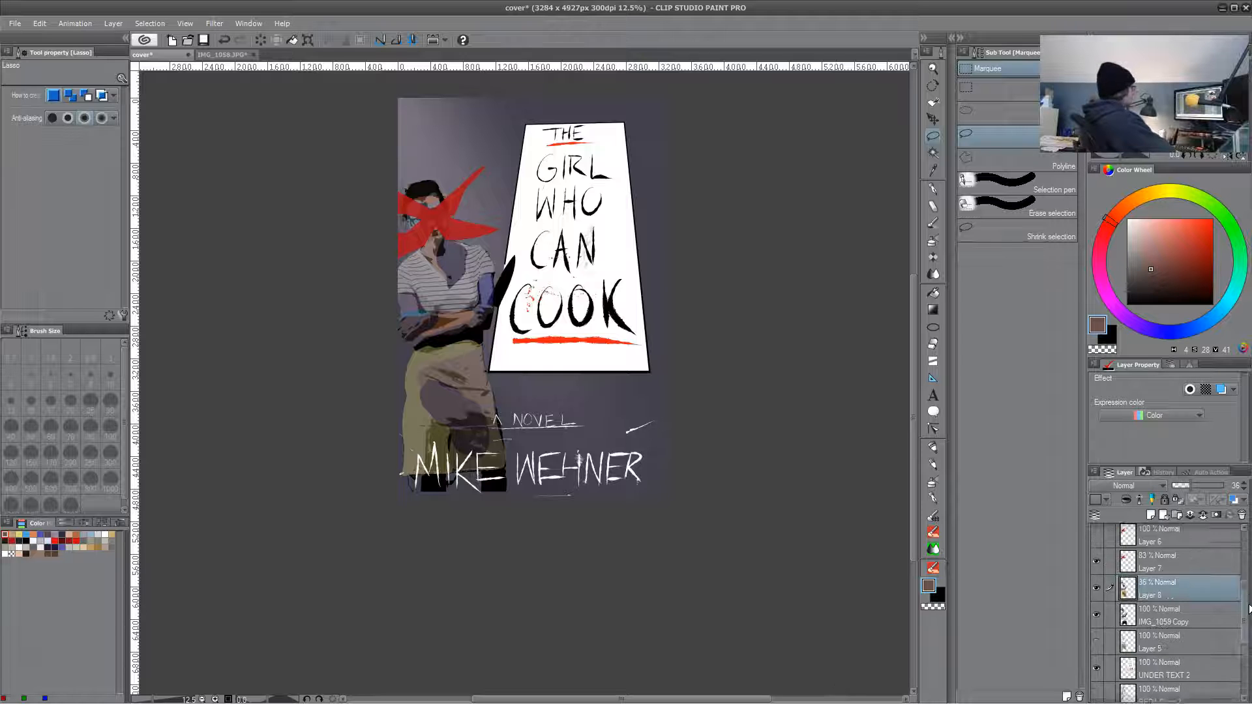
{"action": "scroll", "coordinate": [1237, 565], "scroll_direction": "up", "scroll_amount": 1}
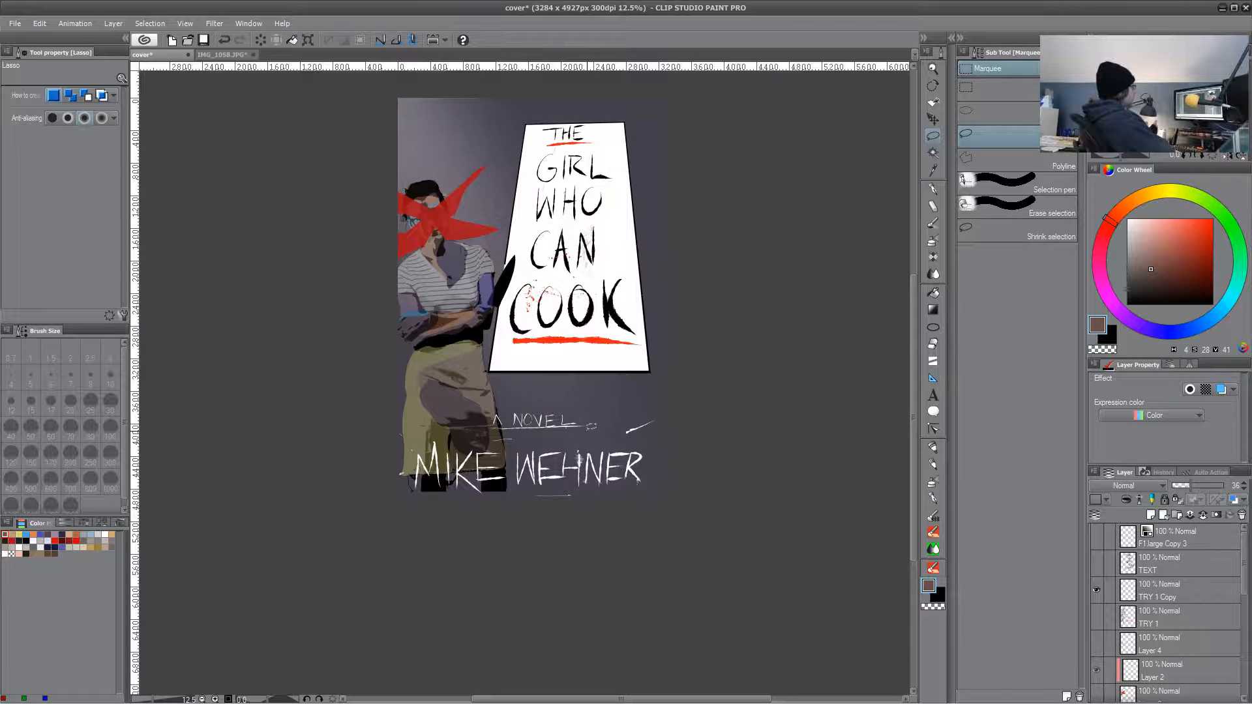
{"action": "scroll", "coordinate": [545, 486], "scroll_direction": "up", "scroll_amount": 5}
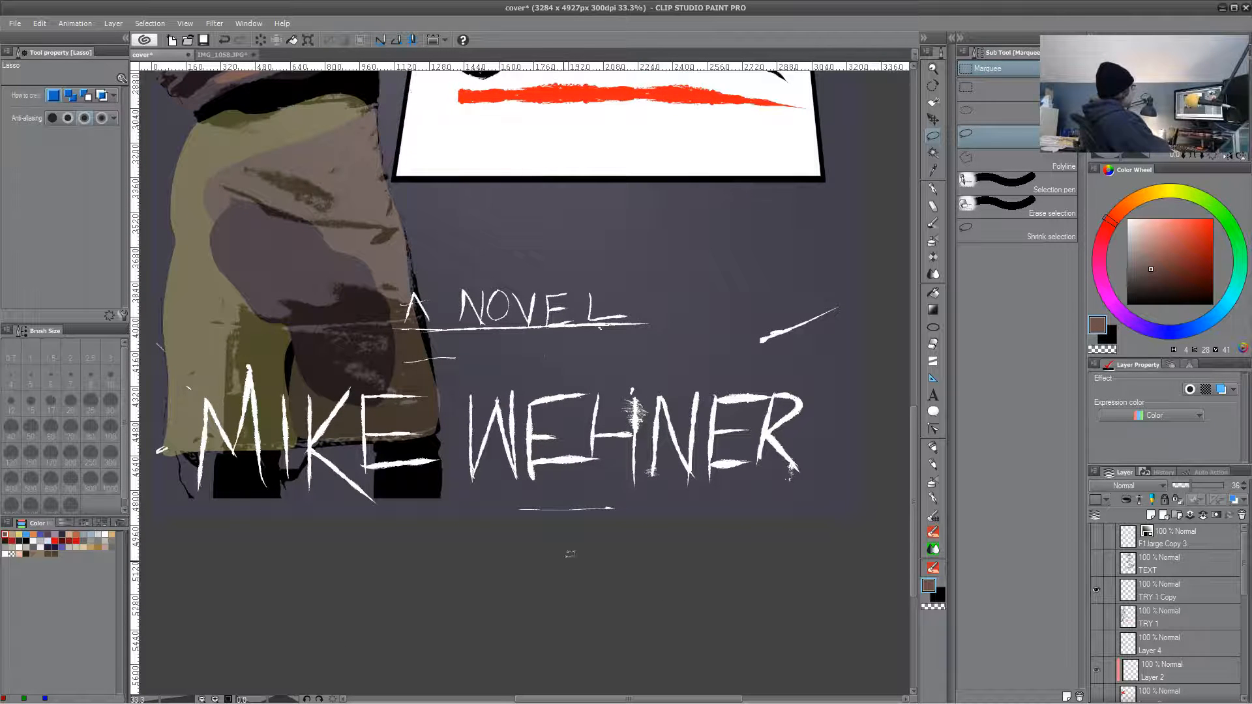
{"action": "left_click_drag", "start_coordinate": [648, 250], "coordinate": [575, 487]}
{"action": "scroll", "coordinate": [575, 589], "scroll_direction": "down", "scroll_amount": 3}
{"action": "scroll", "coordinate": [576, 486], "scroll_direction": "down", "scroll_amount": 3}
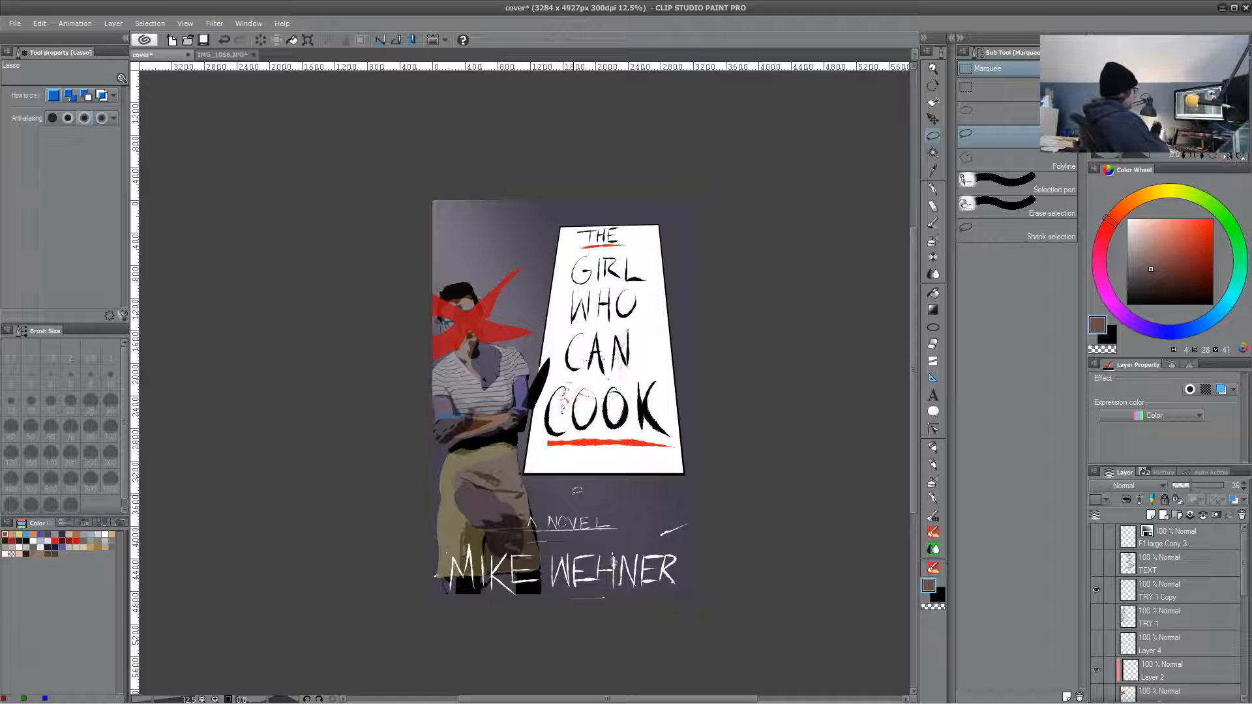
{"action": "scroll", "coordinate": [1109, 613], "scroll_direction": "down", "scroll_amount": 5}
{"action": "left_click", "coordinate": [1097, 636]}
{"action": "left_click", "coordinate": [1097, 636]}
- Set the drawing color to a muted slate blue with saturation 30 and value 67
{"action": "left_click", "coordinate": [1205, 321]}
{"action": "left_click", "coordinate": [1155, 250]}
{"action": "left_click_drag", "start_coordinate": [1155, 248], "coordinate": [1152, 247]}
- Try filling the active Layer 8 with the slate blue, undo the fill and clear the selection
{"action": "key", "text": "alt+Delete"}
{"action": "left_click", "coordinate": [656, 266]}
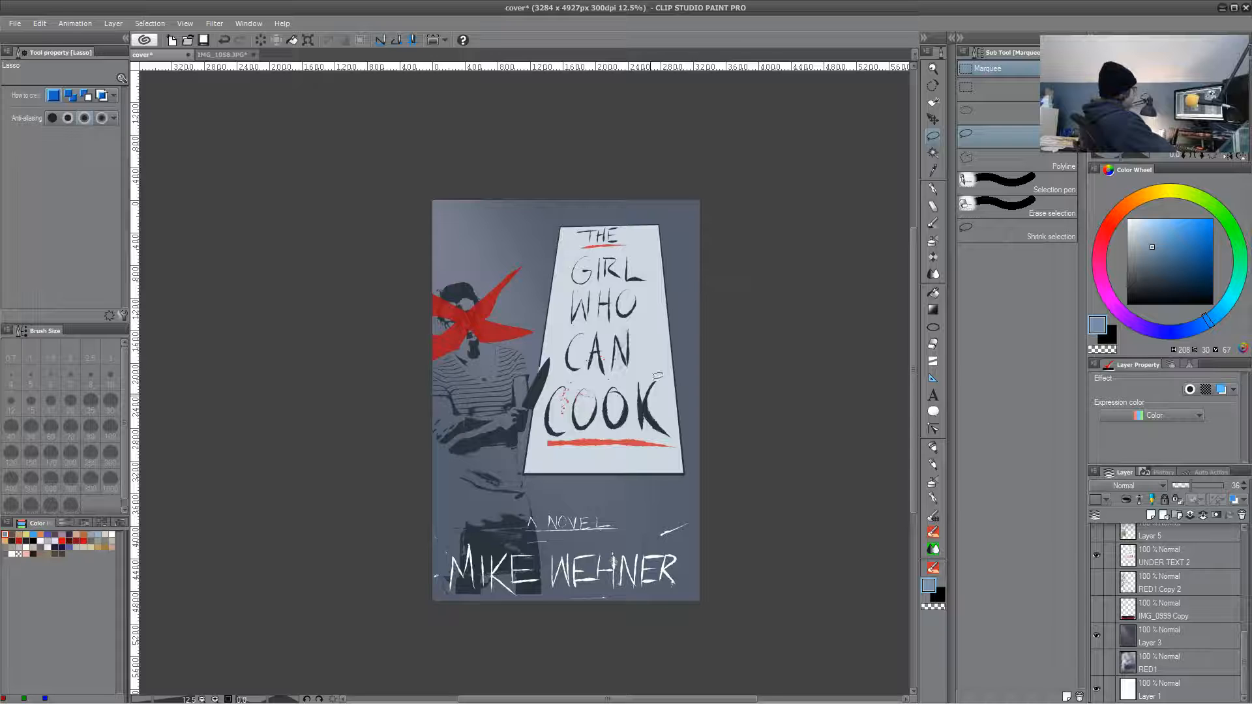
{"action": "key", "text": "ctrl+z"}
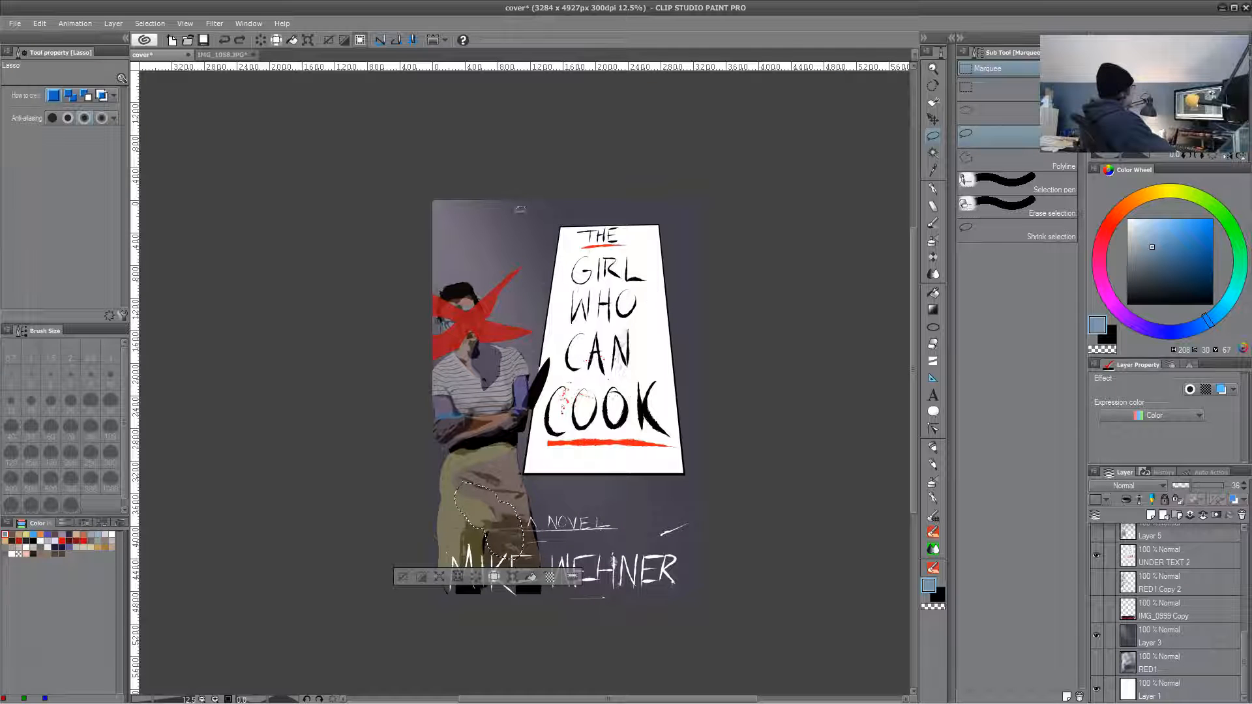
{"action": "left_click", "coordinate": [195, 105]}
{"action": "left_click", "coordinate": [40, 24]}
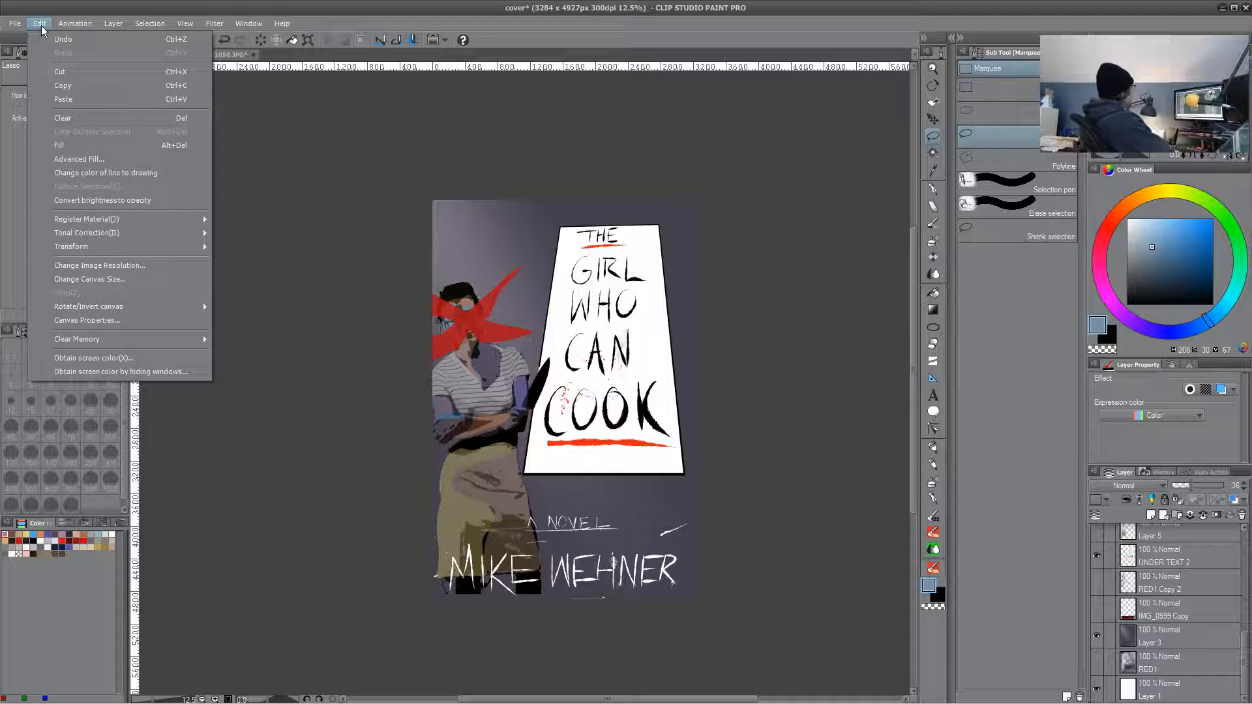
{"action": "left_click", "coordinate": [337, 334]}
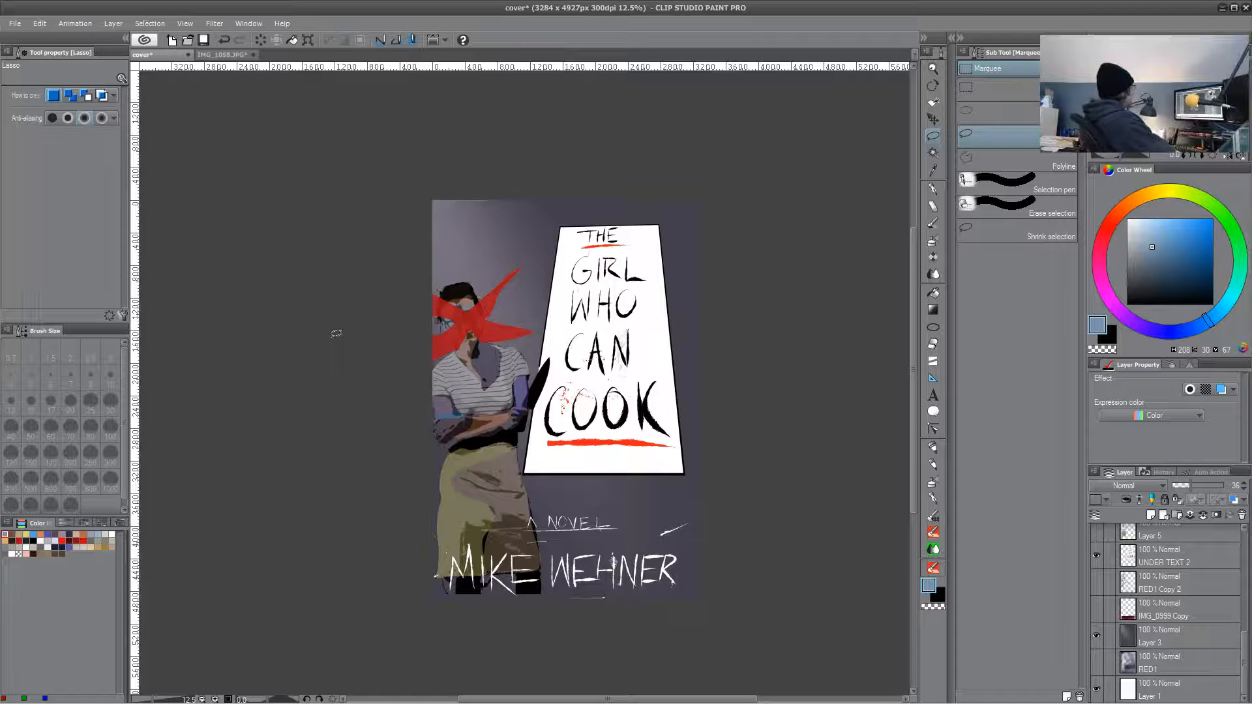
- Preview the RED1 background in place of Layer 3, restore Layer 3 and fill it with the slate blue
{"action": "right_click", "coordinate": [1183, 642]}
{"action": "left_click", "coordinate": [1182, 642]}
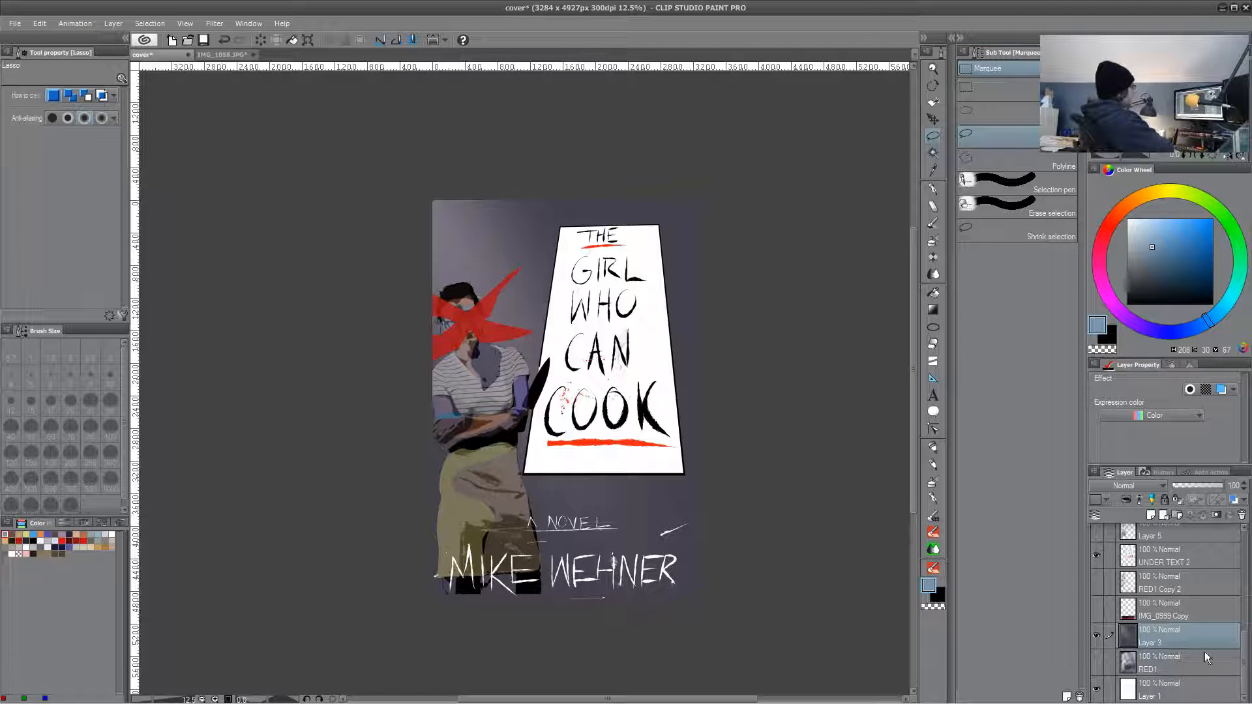
{"action": "left_click", "coordinate": [1097, 636]}
{"action": "left_click", "coordinate": [1098, 663]}
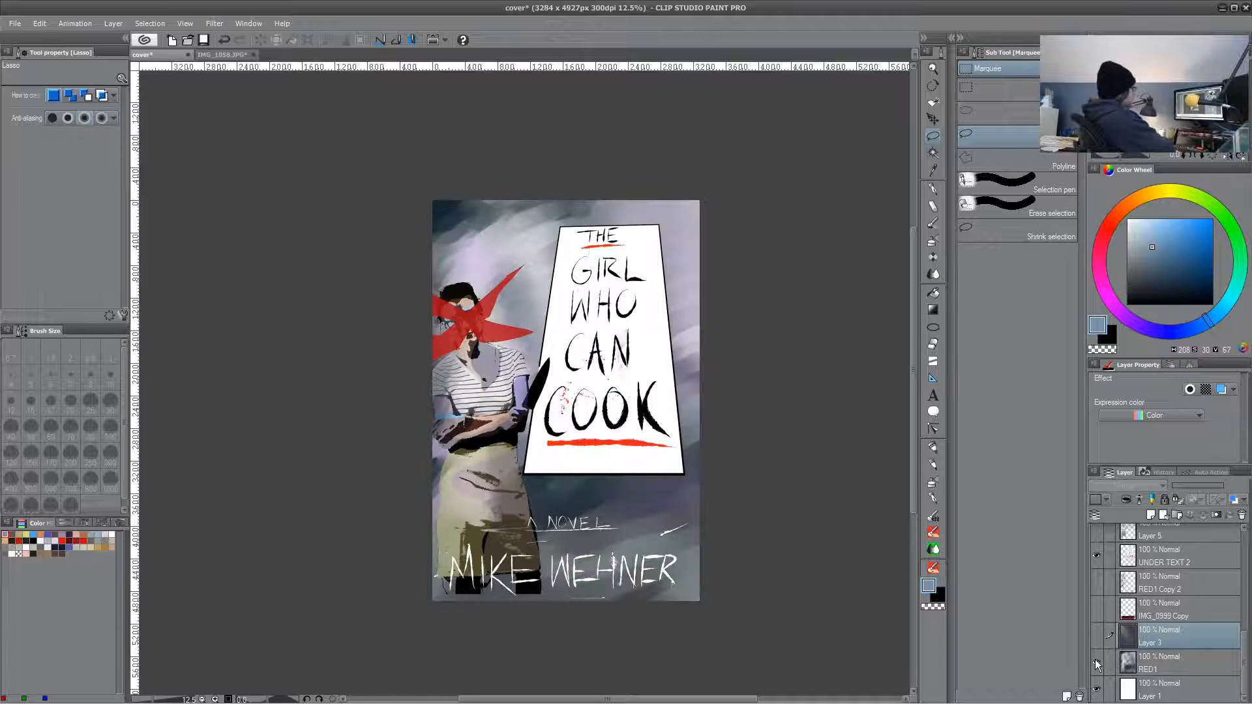
{"action": "left_click", "coordinate": [1097, 662]}
{"action": "left_click", "coordinate": [1096, 635]}
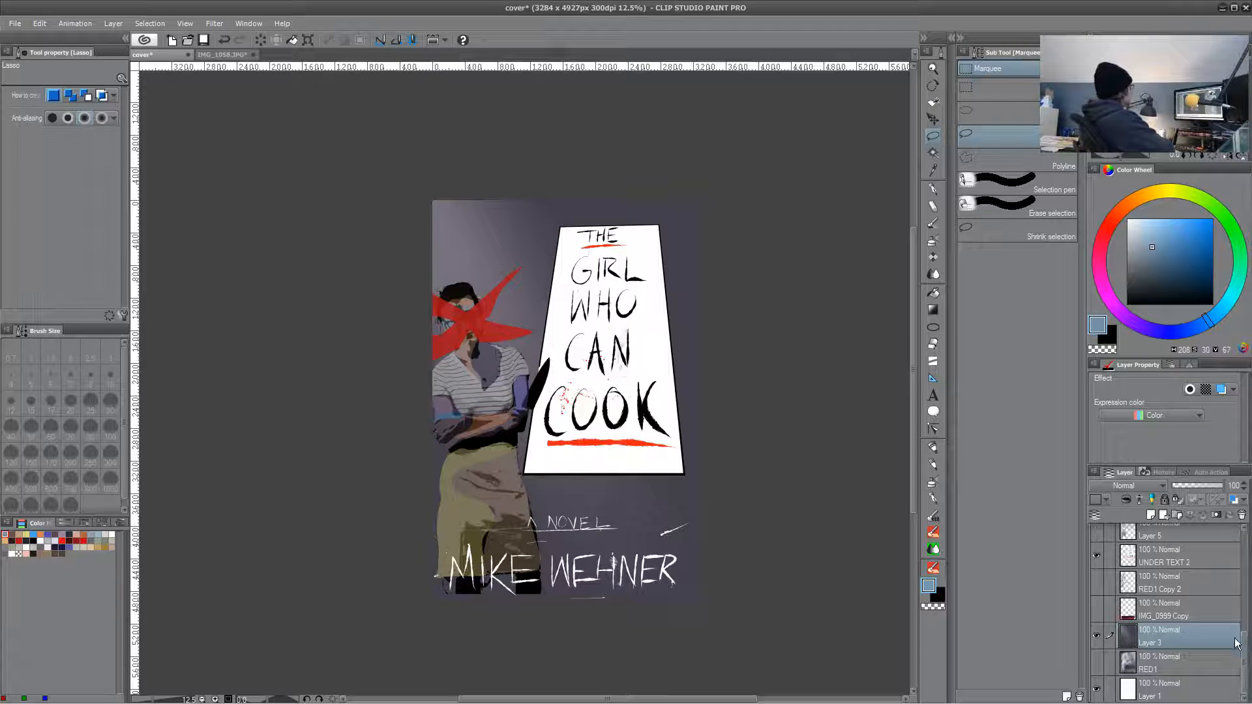
{"action": "key", "text": "alt+Delete"}
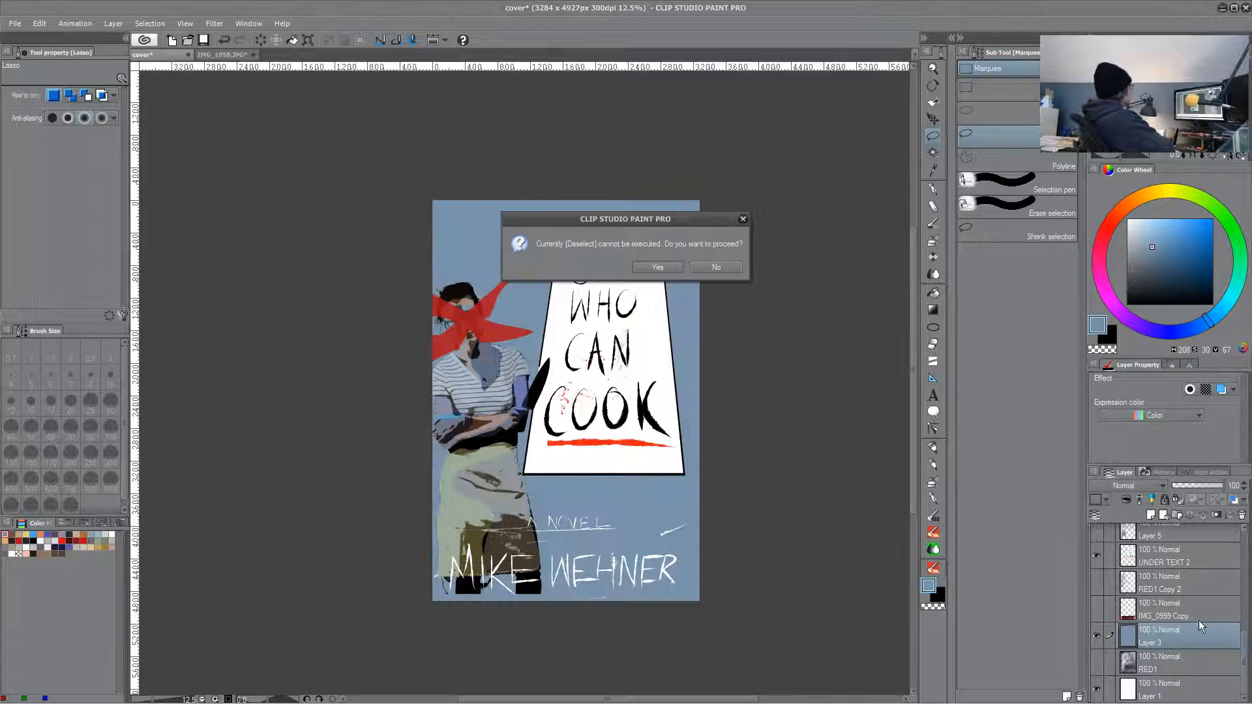
{"action": "left_click", "coordinate": [656, 268]}
{"action": "left_click_drag", "start_coordinate": [839, 467], "coordinate": [832, 493]}
- Select the UNDER TEXT 2 layer and move the title board slightly down and to the right on the cover
{"action": "scroll", "coordinate": [1167, 607], "scroll_direction": "up", "scroll_amount": 10}
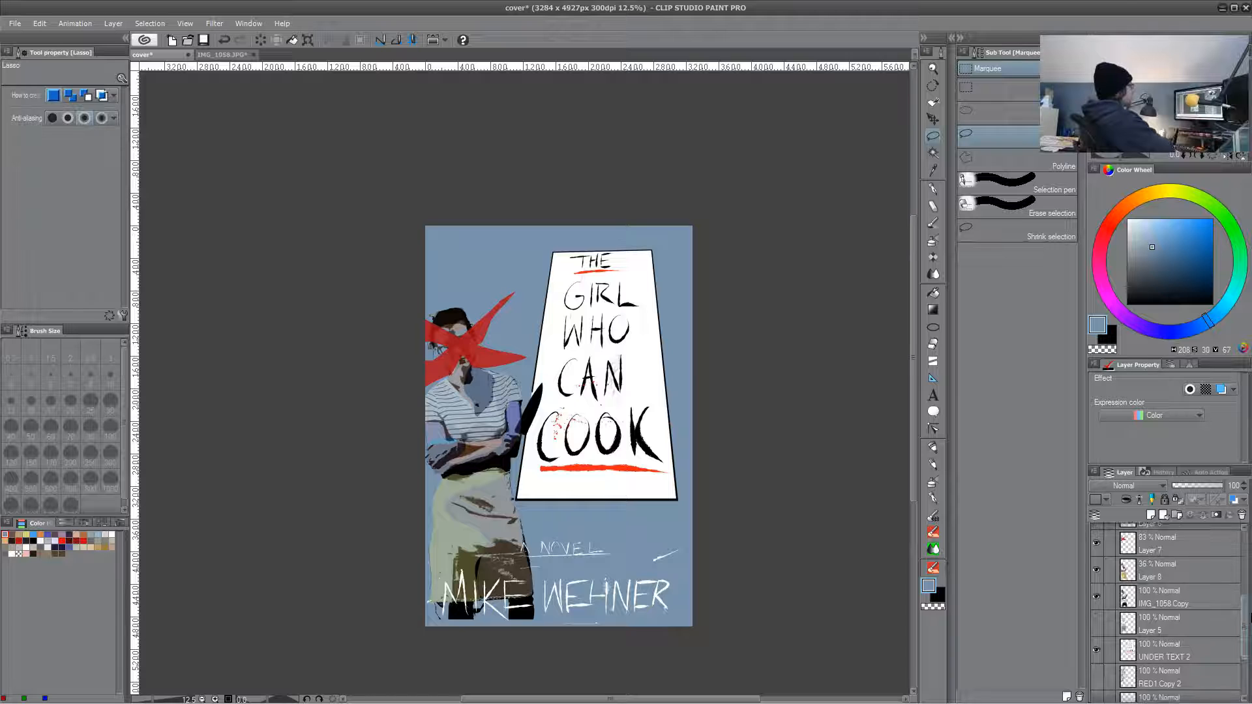
{"action": "scroll", "coordinate": [1167, 606], "scroll_direction": "up", "scroll_amount": 5}
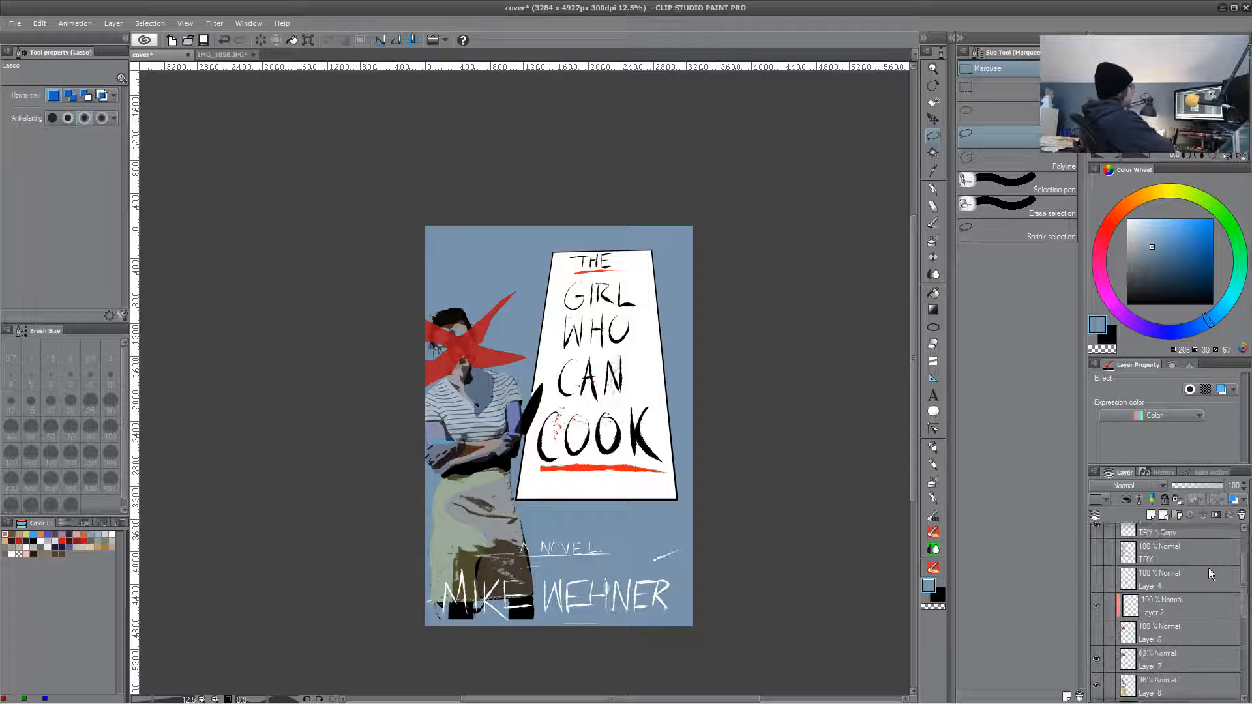
{"action": "scroll", "coordinate": [1176, 610], "scroll_direction": "down", "scroll_amount": 3}
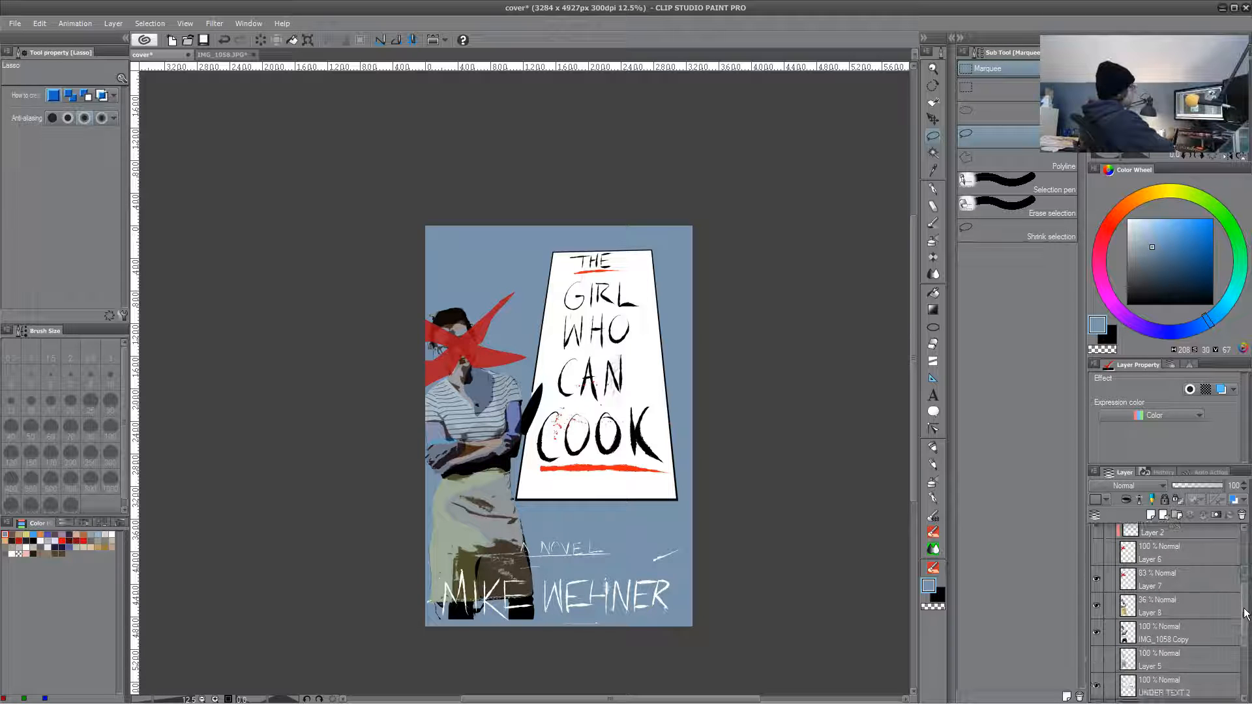
{"action": "mouse_move", "coordinate": [1246, 610]}
{"action": "left_mouse_down"}
{"action": "mouse_move", "coordinate": [1247, 551]}
{"action": "mouse_move", "coordinate": [1247, 622]}
{"action": "left_mouse_up"}
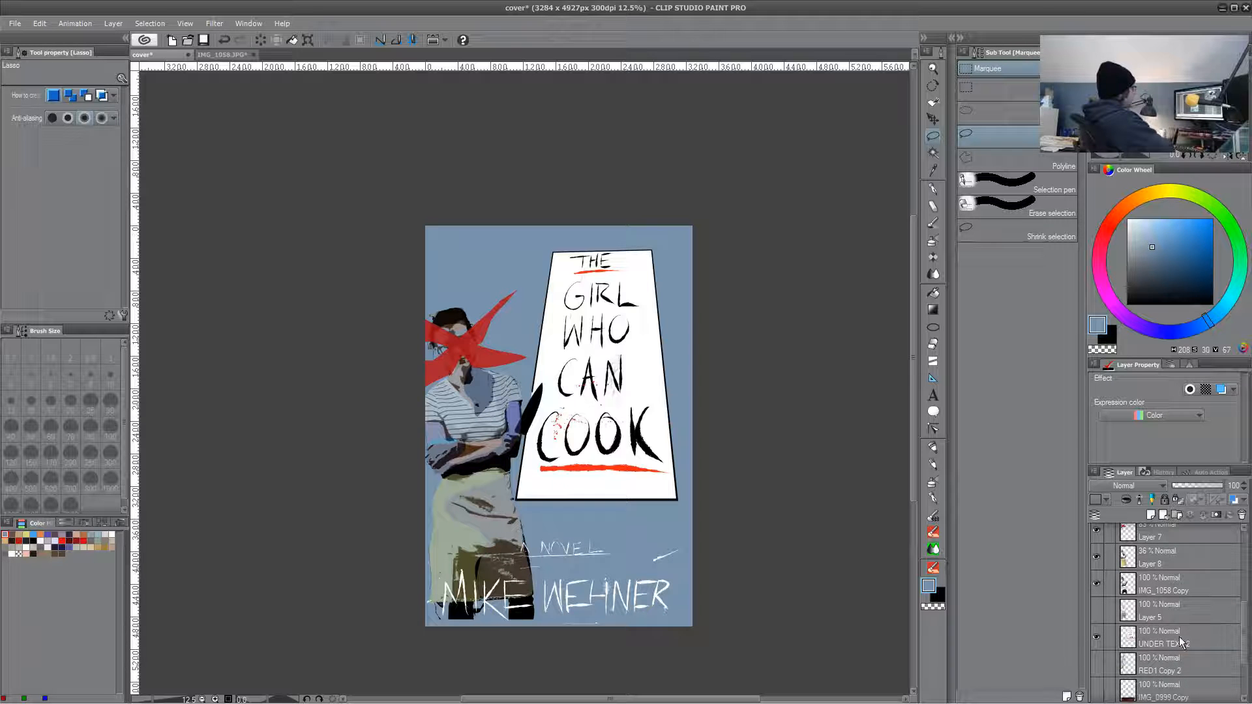
{"action": "left_click", "coordinate": [1181, 640]}
{"action": "left_click", "coordinate": [1096, 638]}
{"action": "left_click", "coordinate": [1097, 638]}
{"action": "key", "text": "k"}
{"action": "left_click_drag", "start_coordinate": [602, 361], "coordinate": [626, 398]}
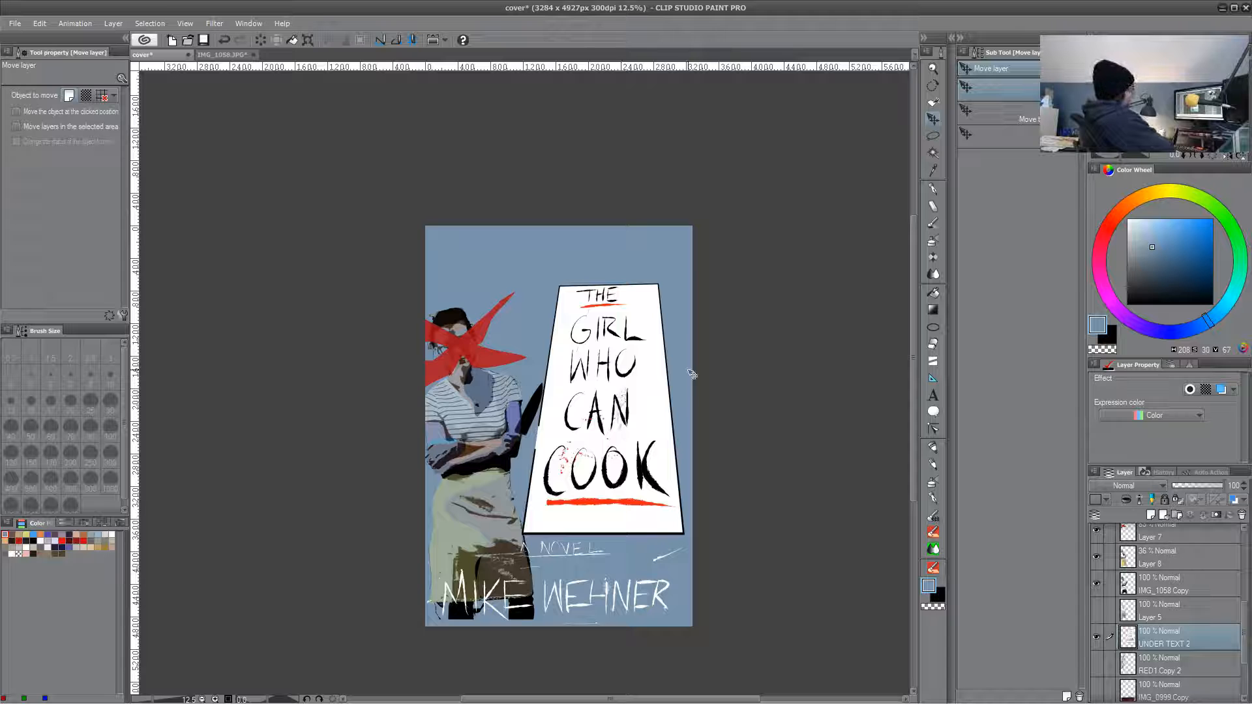
- Choose the Lineart 600dpi brush, undo a test stroke, and set the color to black and the size to 25
{"action": "key", "text": "p"}
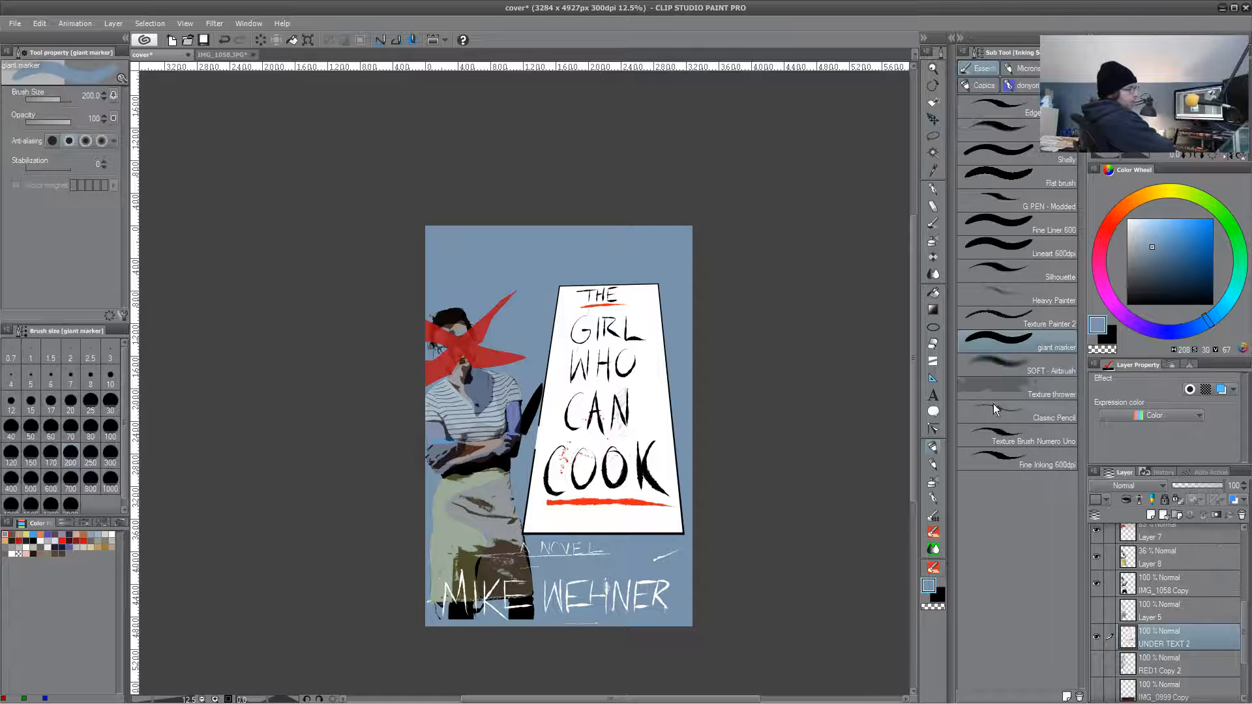
{"action": "left_click_drag", "start_coordinate": [547, 417], "coordinate": [547, 454]}
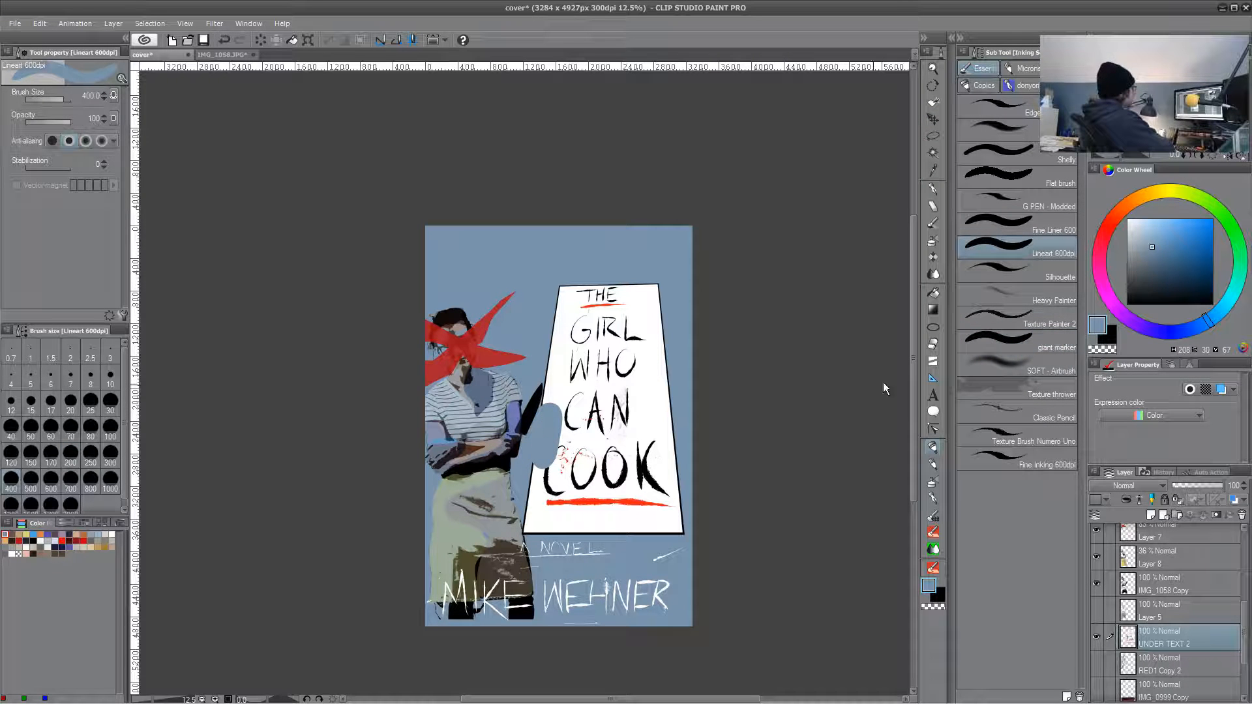
{"action": "key", "text": "ctrl+z"}
{"action": "left_click", "coordinate": [1127, 304]}
{"action": "left_click", "coordinate": [90, 401]}
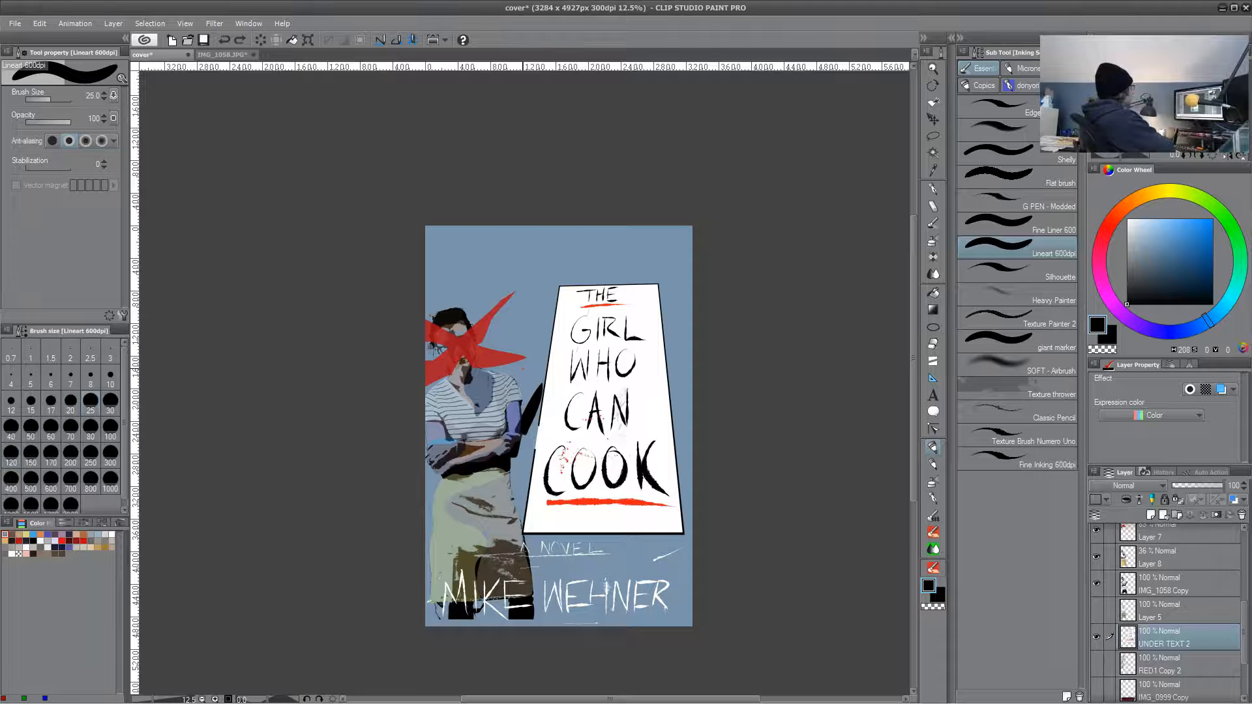
- Try to close the gap in the title board's left border with a size 20 black stroke, and undo it
{"action": "scroll", "coordinate": [516, 413], "scroll_direction": "up", "scroll_amount": 4}
{"action": "left_click_drag", "start_coordinate": [670, 390], "coordinate": [681, 342]}
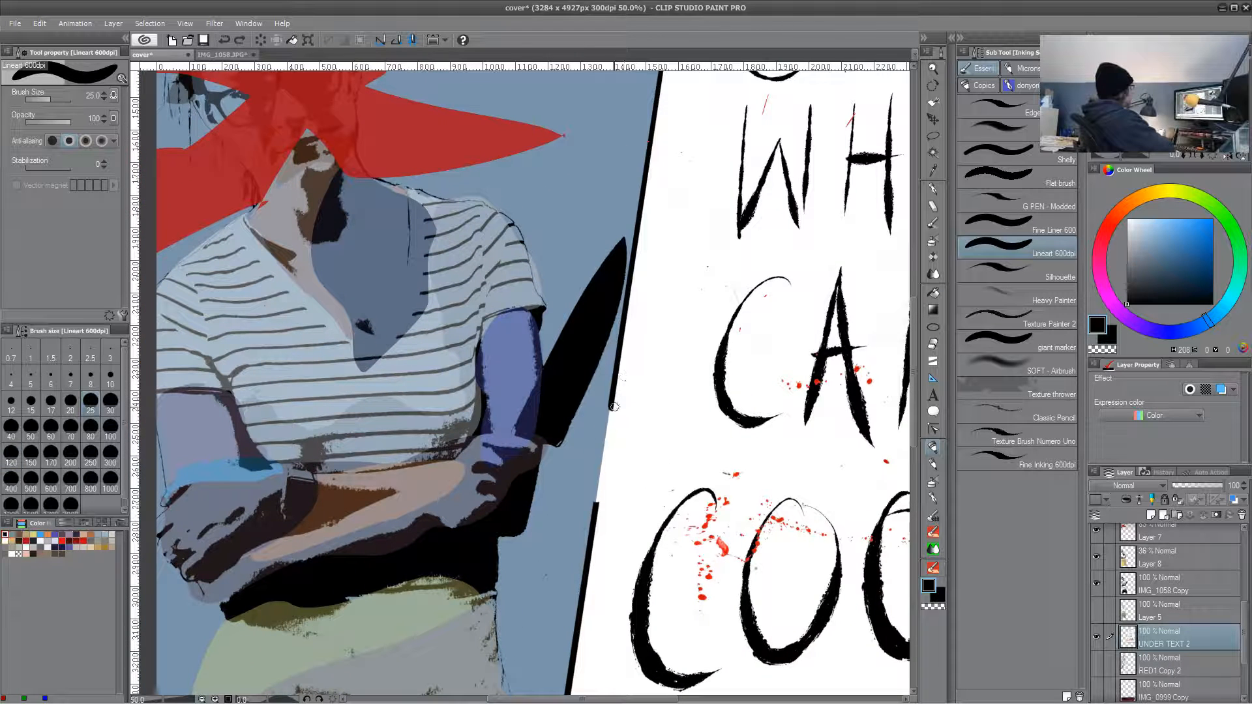
{"action": "key", "text": "bracketleft"}
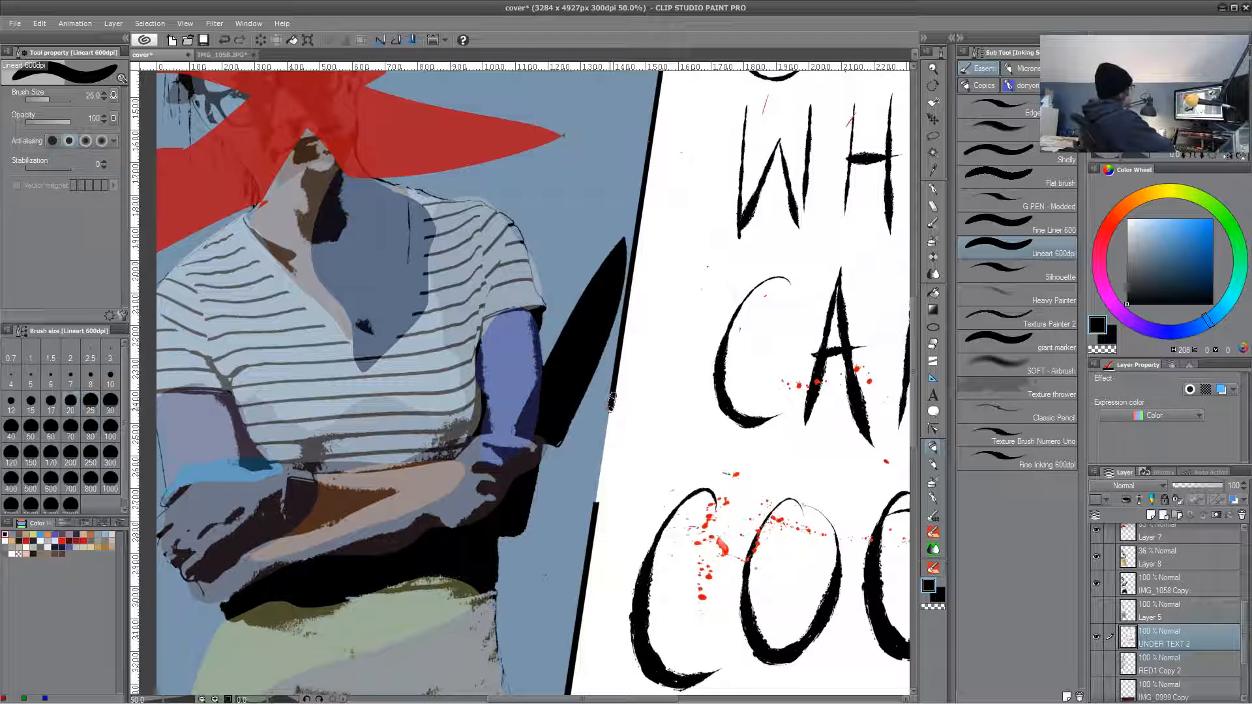
{"action": "left_click_drag", "start_coordinate": [612, 396], "coordinate": [591, 514]}
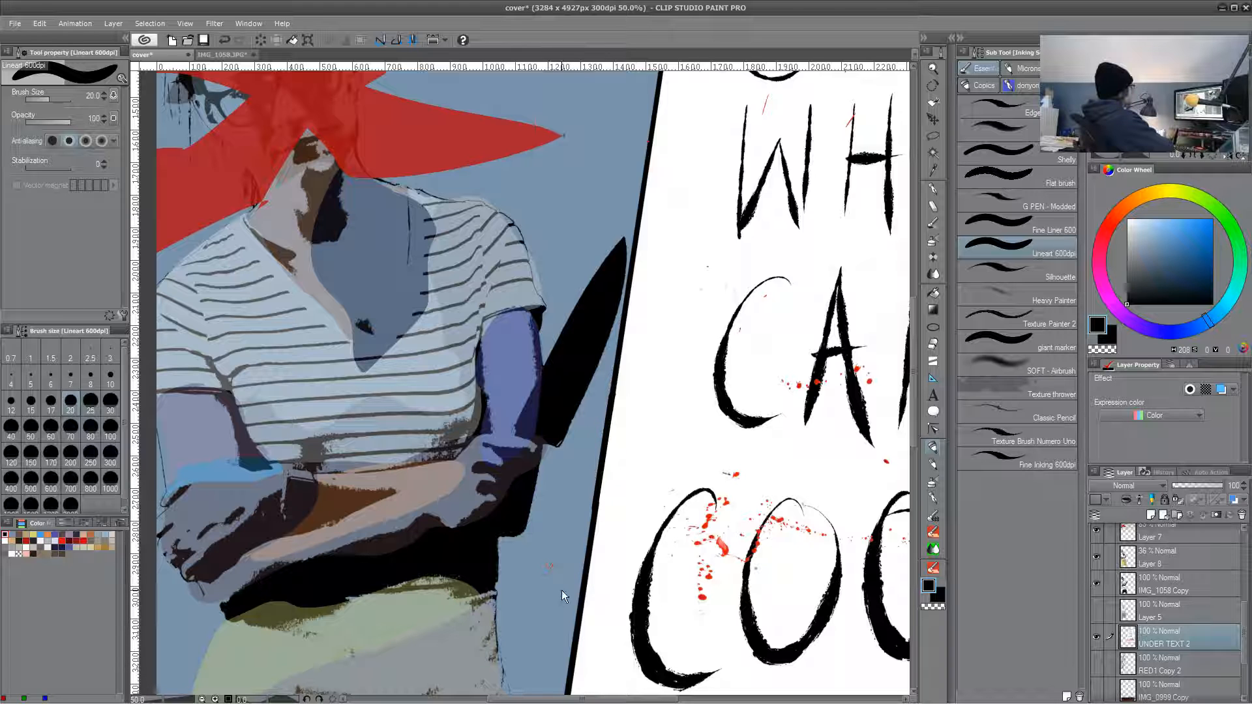
{"action": "key", "text": "ctrl+z"}
{"action": "key", "text": "ctrl+z"}
{"action": "key", "text": "ctrl+y"}
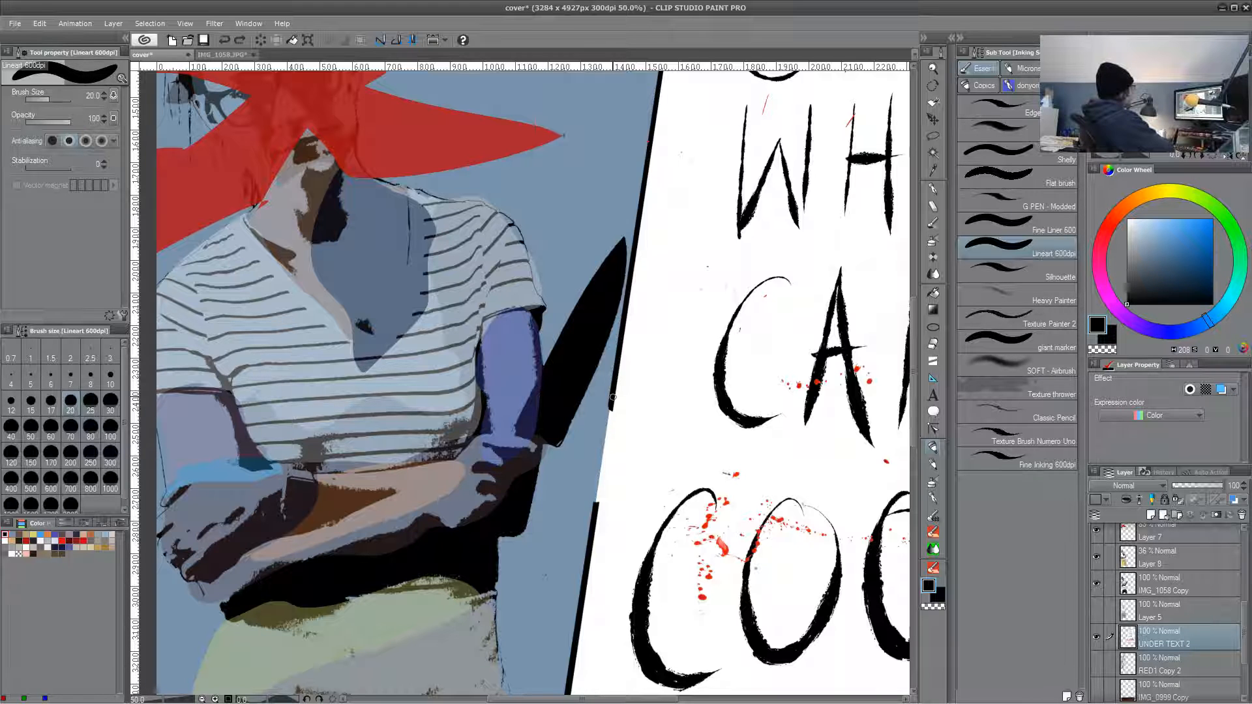
- Set the brush size to 18 and close the gap in the title board's left border with a straight black line
{"action": "left_click", "coordinate": [114, 96]}
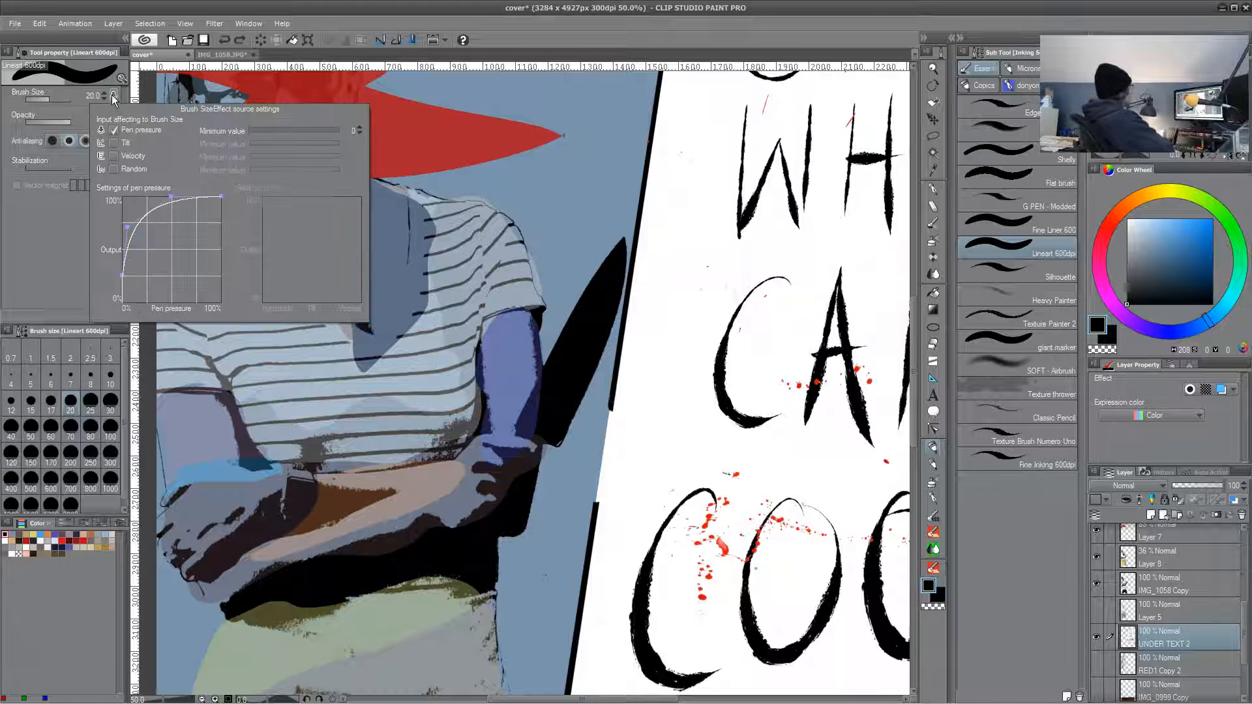
{"action": "left_click", "coordinate": [114, 96]}
{"action": "left_click", "coordinate": [96, 94]}
{"action": "type", "text": "1"}
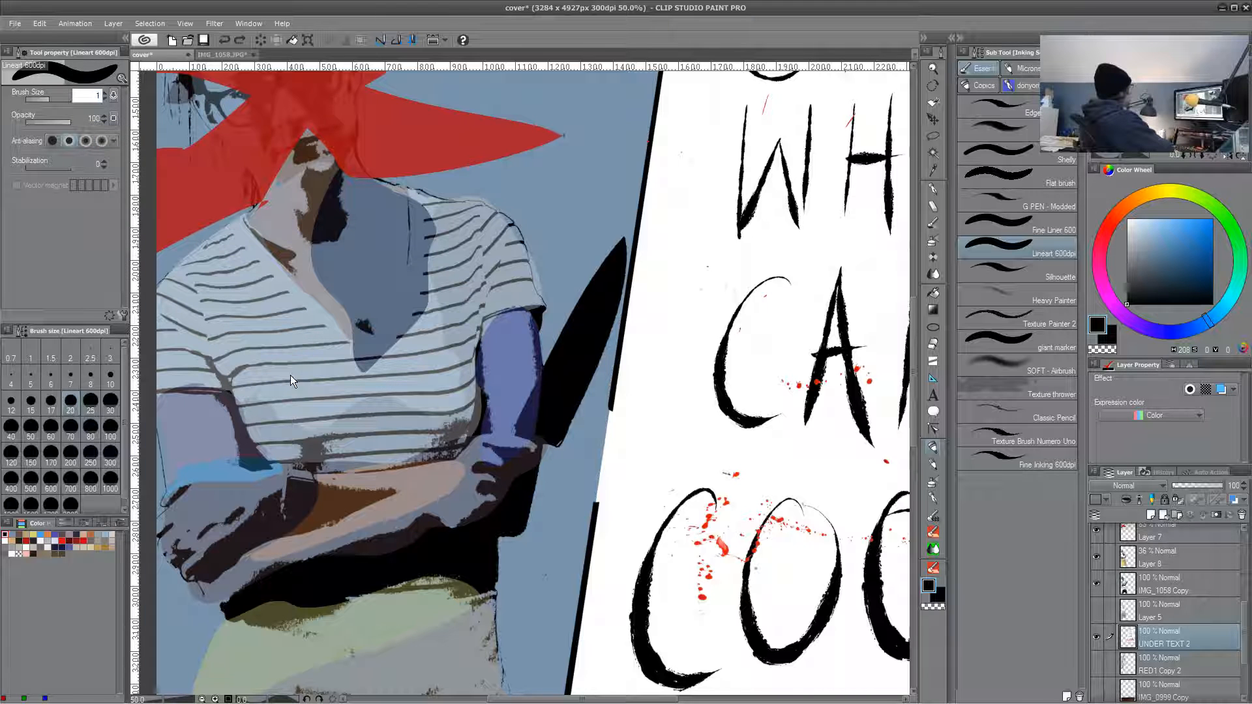
{"action": "type", "text": "8"}
{"action": "key", "text": "Return"}
{"action": "left_click_drag", "start_coordinate": [612, 404], "coordinate": [595, 508]}
{"action": "left_click", "coordinate": [611, 404]}
{"action": "left_click", "coordinate": [594, 508], "text": "shift"}
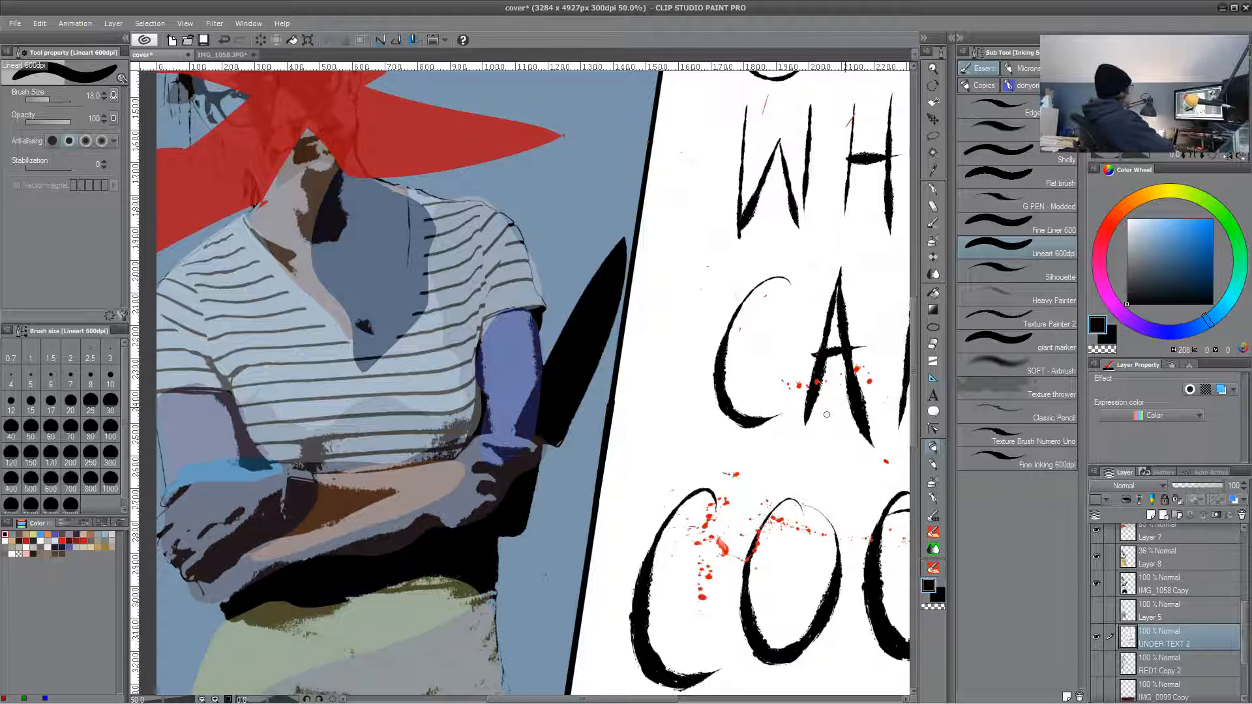
- Compare the cover with and without the figure's color layer, Layer 8, and set that layer's opacity to 28%
{"action": "key", "text": "c"}
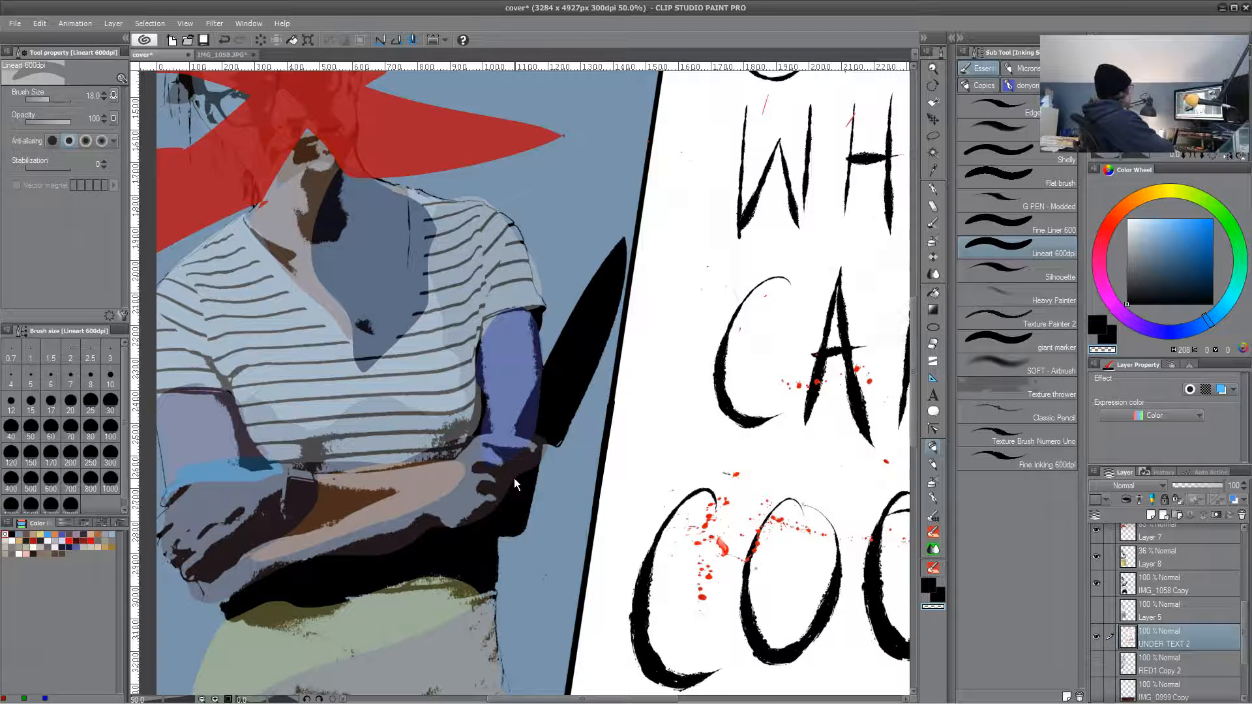
{"action": "scroll", "coordinate": [514, 484], "scroll_direction": "down", "scroll_amount": 4}
{"action": "left_click_drag", "start_coordinate": [637, 609], "coordinate": [571, 542]}
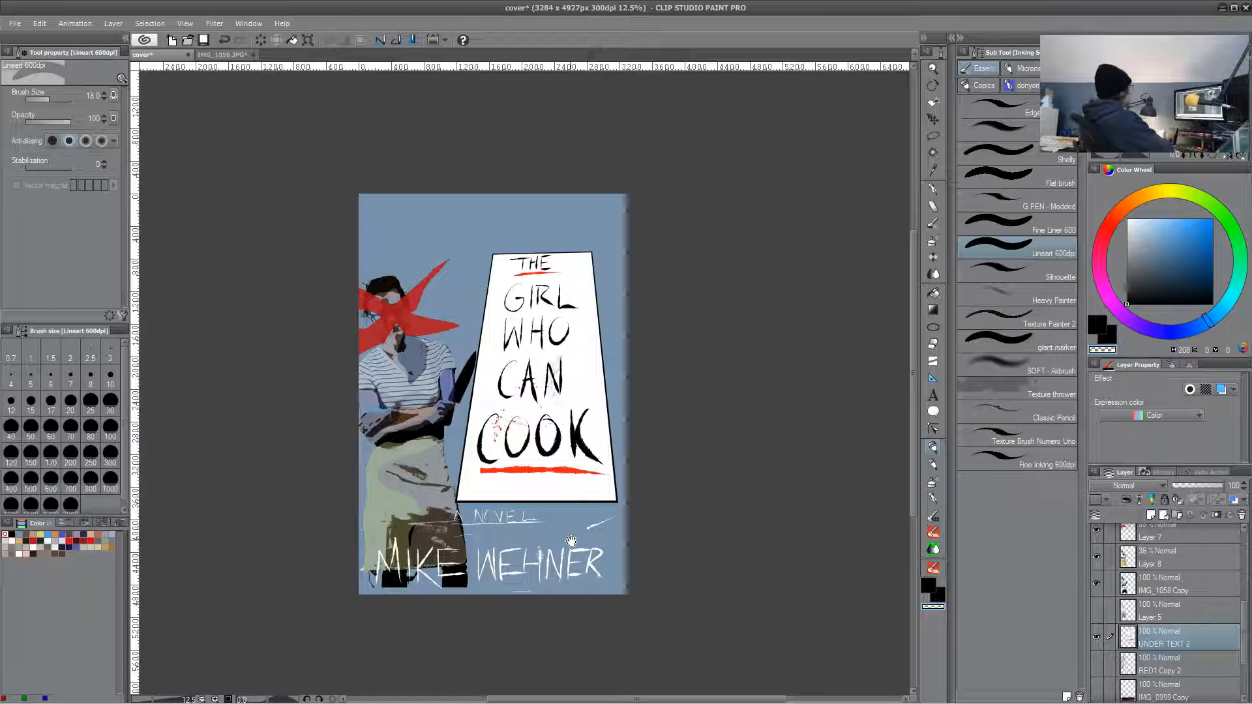
{"action": "scroll", "coordinate": [1109, 606], "scroll_direction": "up", "scroll_amount": 1}
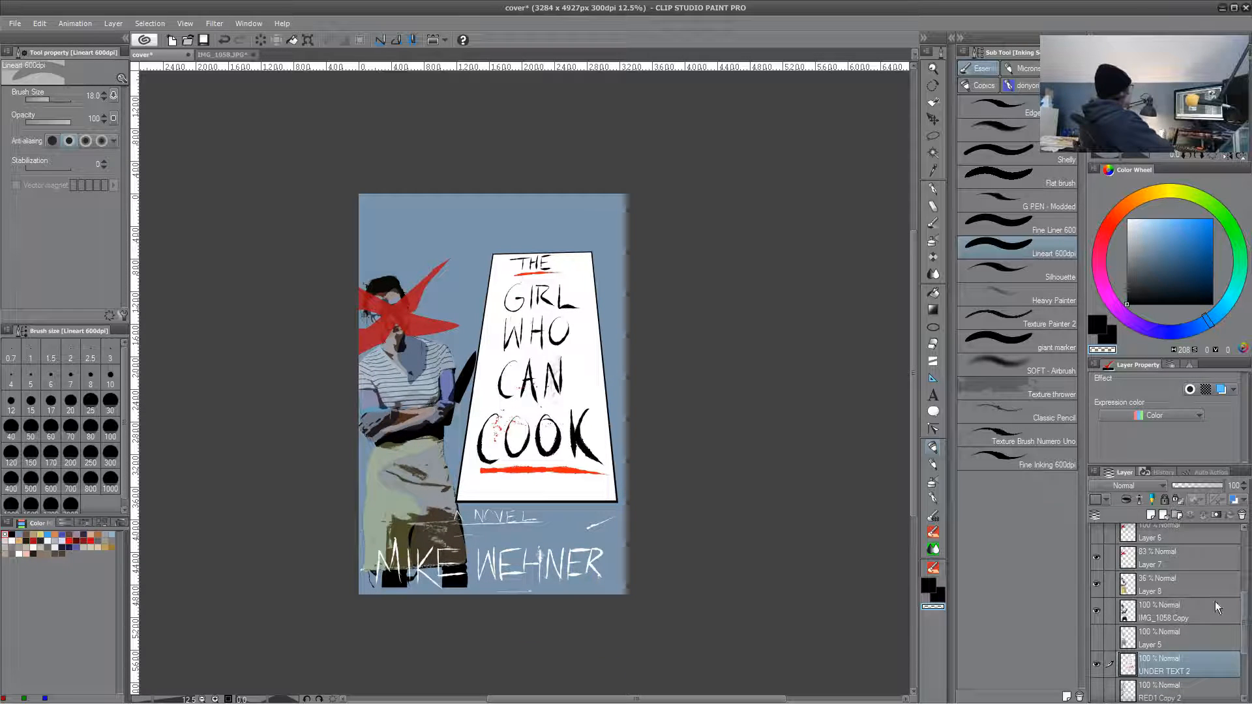
{"action": "left_click", "coordinate": [1097, 585]}
{"action": "left_click", "coordinate": [1097, 585]}
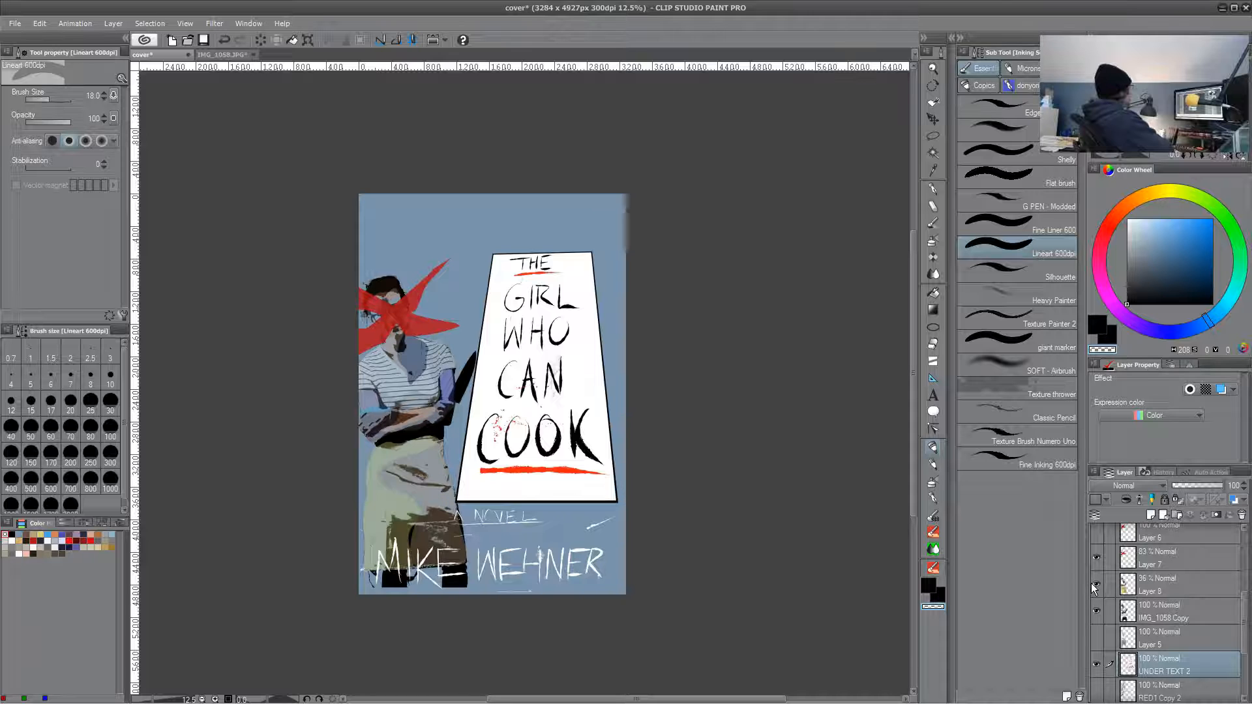
{"action": "left_click", "coordinate": [1097, 585]}
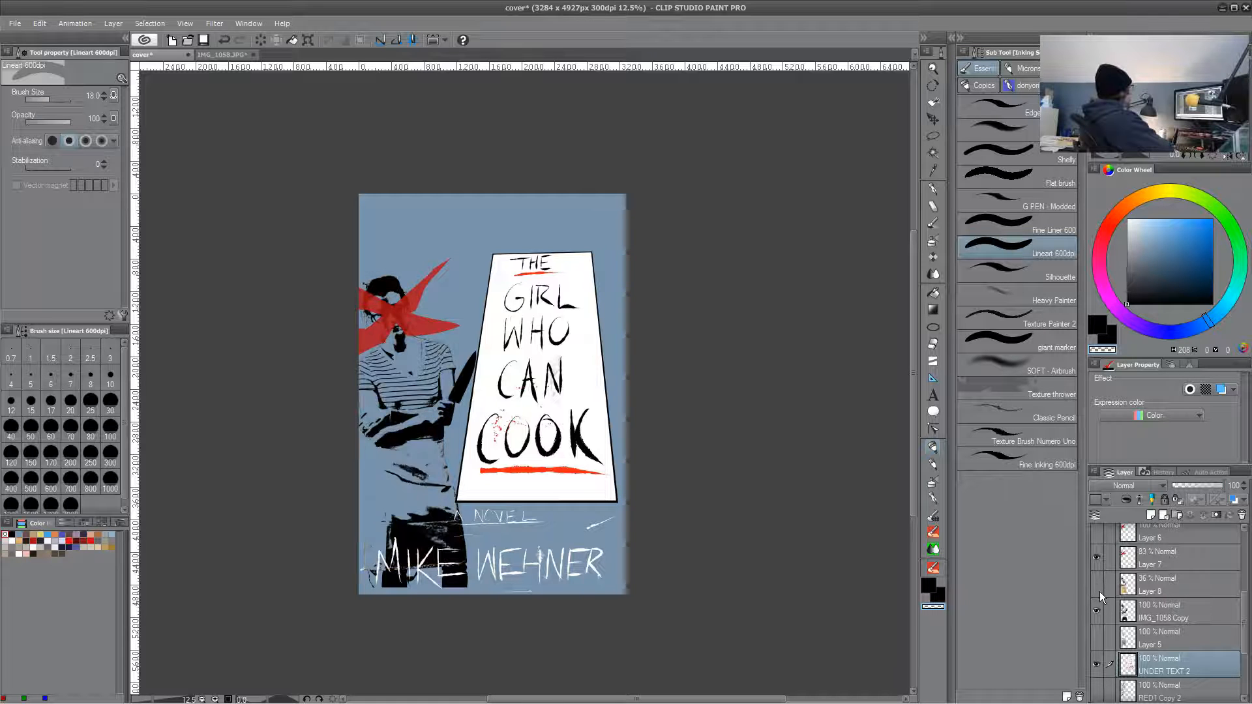
{"action": "left_click", "coordinate": [1097, 585]}
{"action": "left_click", "coordinate": [1168, 586]}
{"action": "mouse_move", "coordinate": [1192, 484]}
{"action": "left_mouse_down"}
{"action": "mouse_move", "coordinate": [1211, 483]}
{"action": "mouse_move", "coordinate": [1190, 486]}
{"action": "left_mouse_up"}
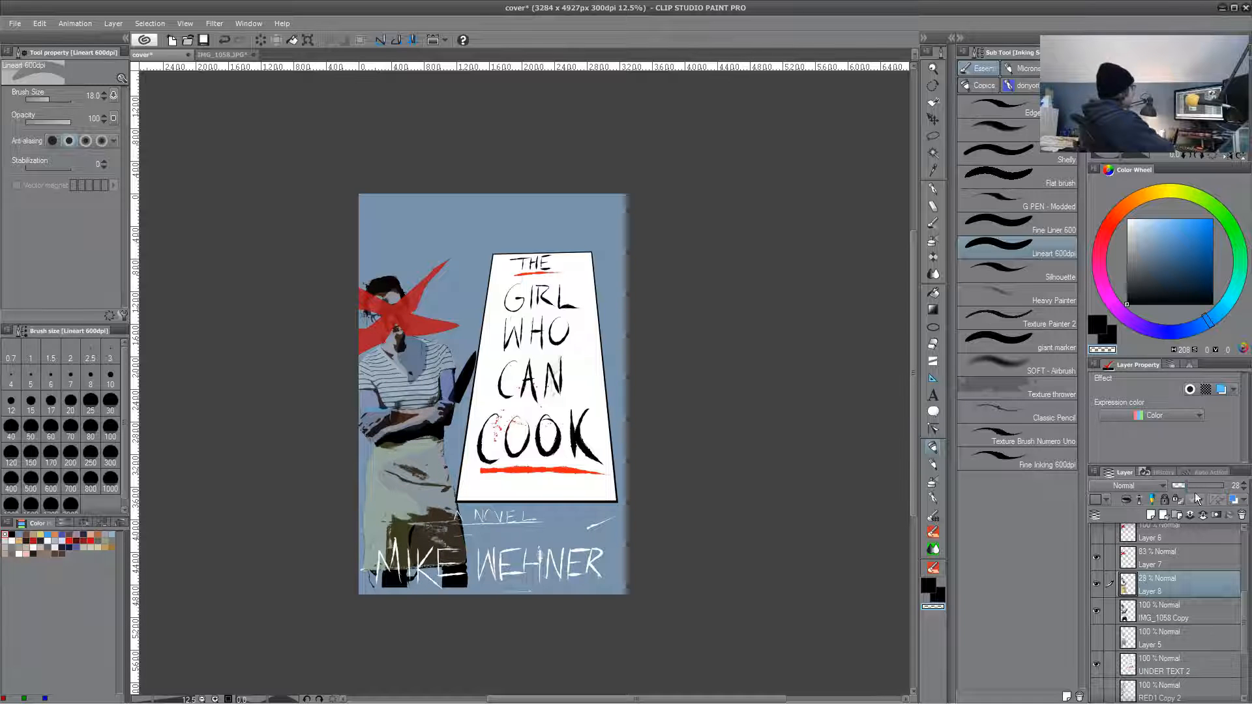
- Recolor the background on Layer 3, testing lighter grey-blue fills and settling on a dark slate blue
{"action": "scroll", "coordinate": [1180, 687], "scroll_direction": "down", "scroll_amount": 2}
{"action": "left_click", "coordinate": [1180, 687]}
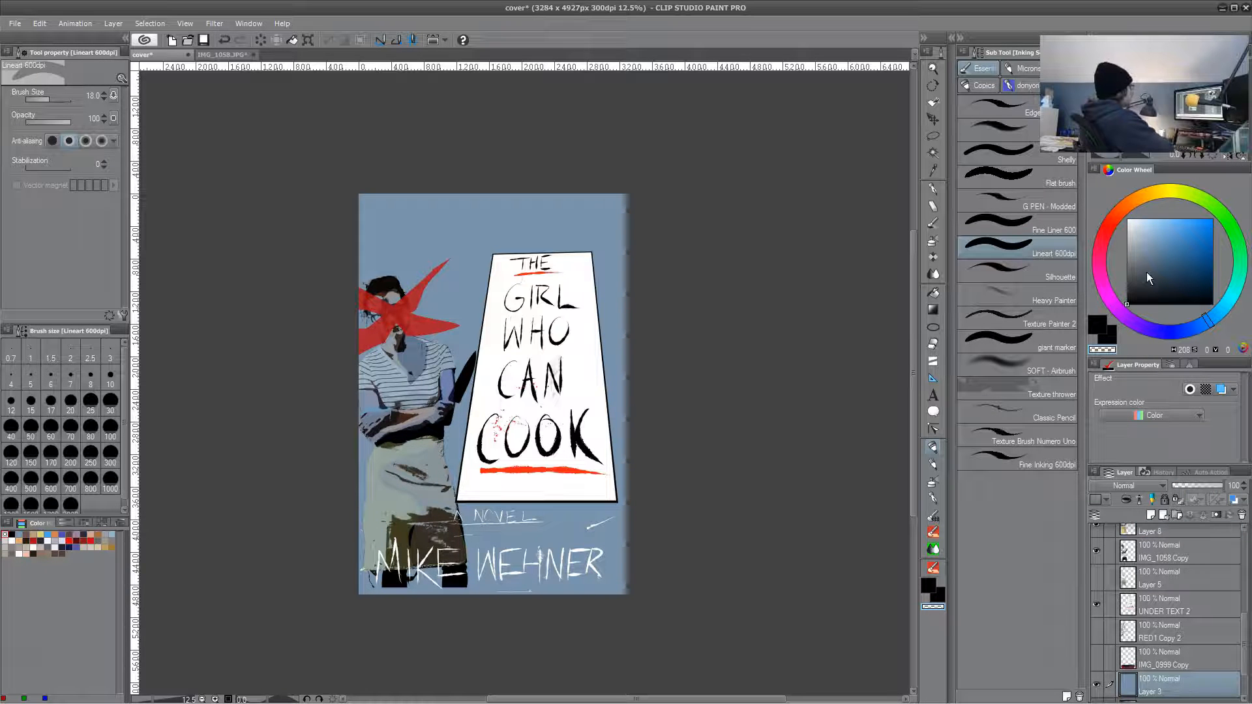
{"action": "left_click", "coordinate": [1152, 246]}
{"action": "left_click", "coordinate": [1137, 241]}
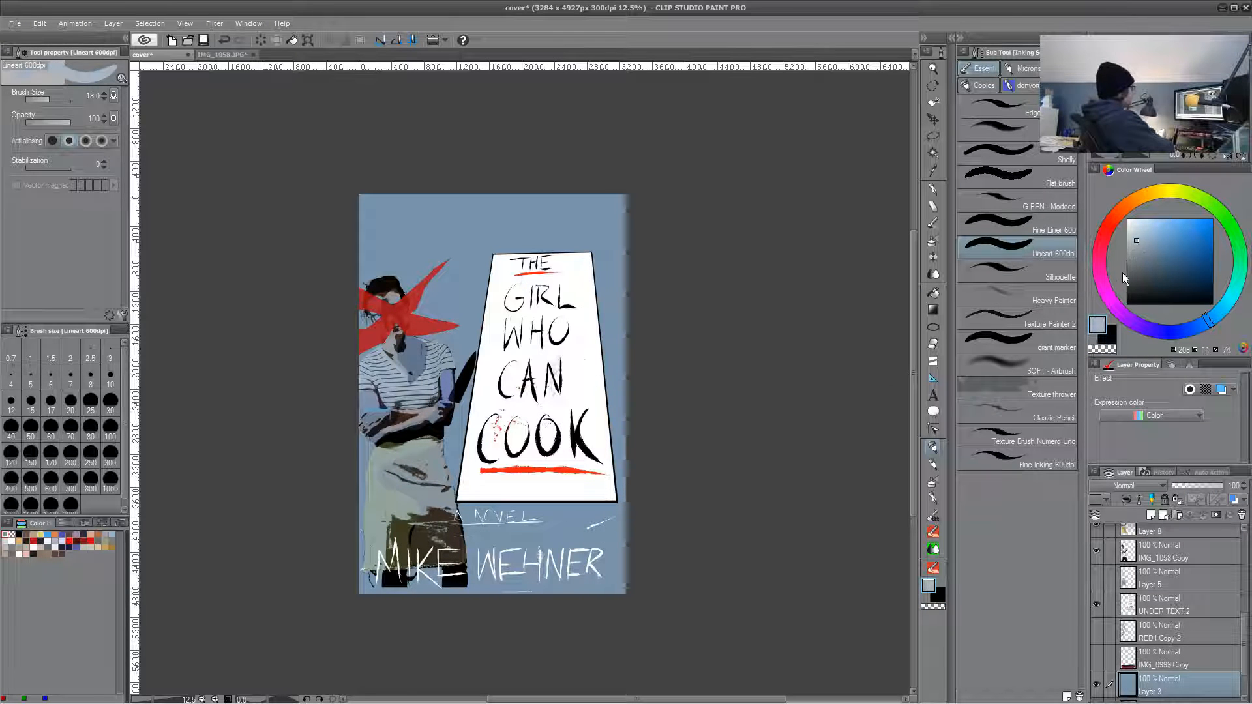
{"action": "key", "text": "ctrl+d"}
{"action": "left_click", "coordinate": [662, 267]}
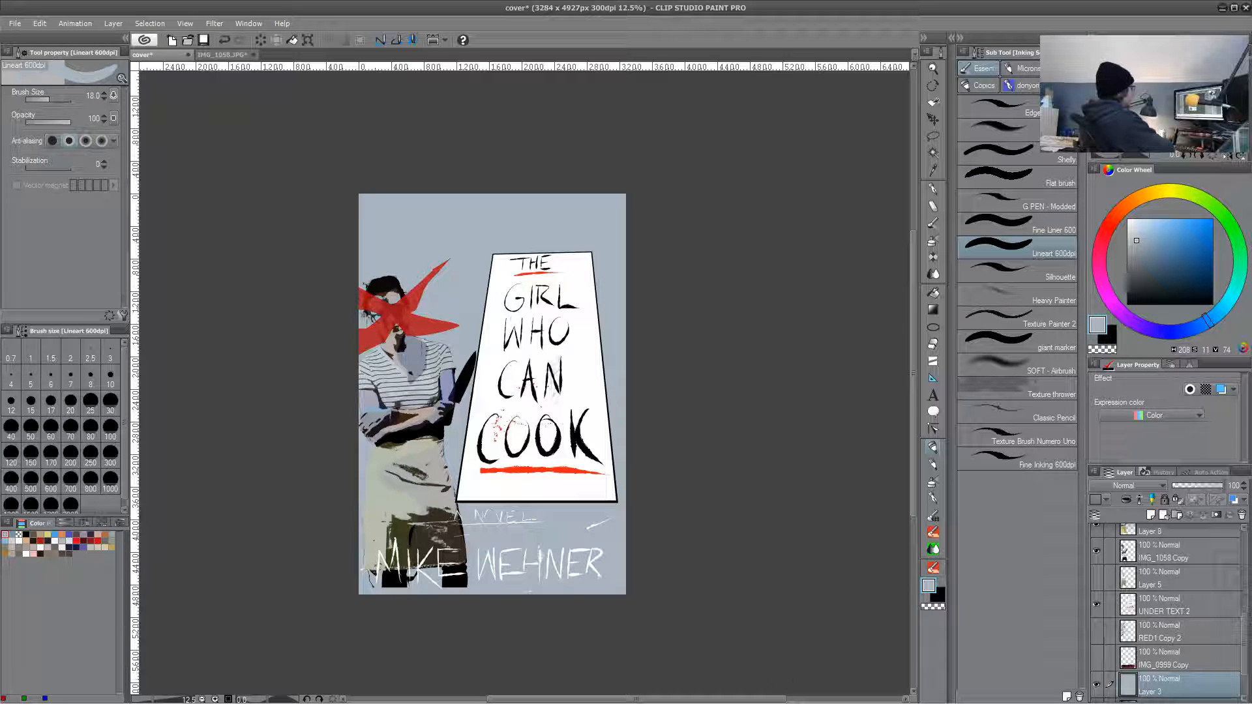
{"action": "left_click", "coordinate": [1143, 252]}
{"action": "key", "text": "ctrl+d"}
{"action": "left_click", "coordinate": [1155, 272]}
{"action": "key", "text": "ctrl+d"}
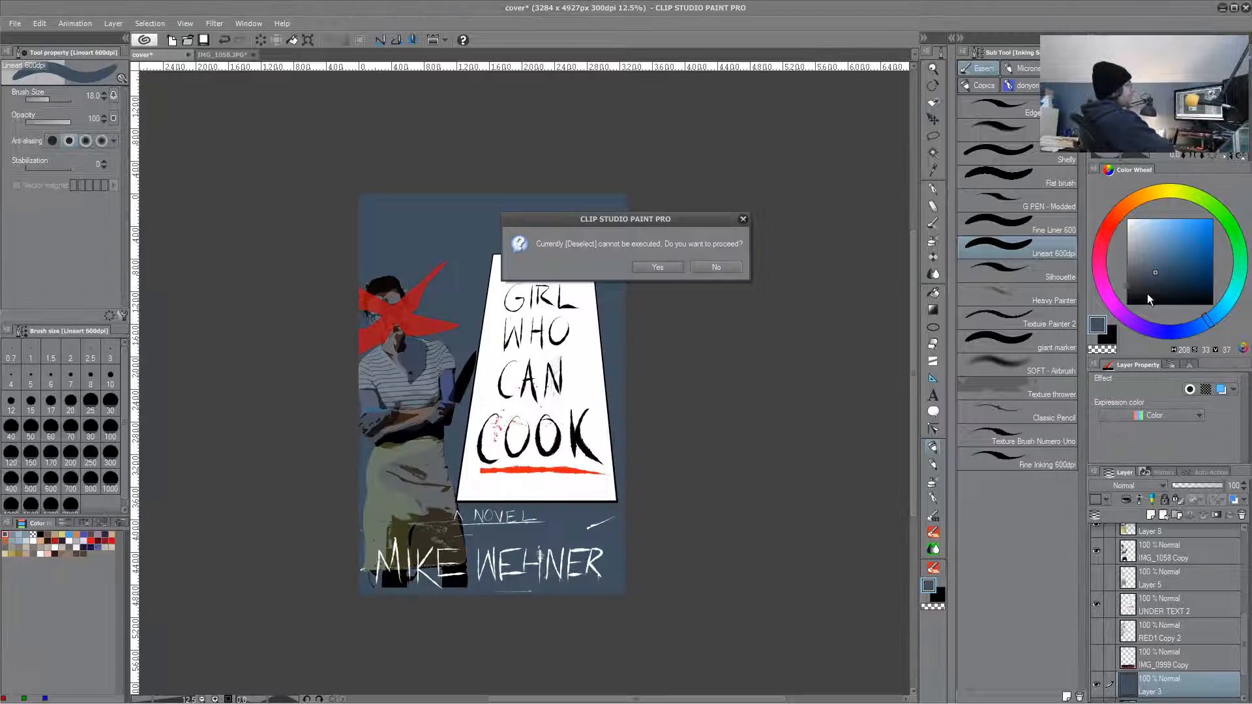
{"action": "left_click", "coordinate": [664, 268]}
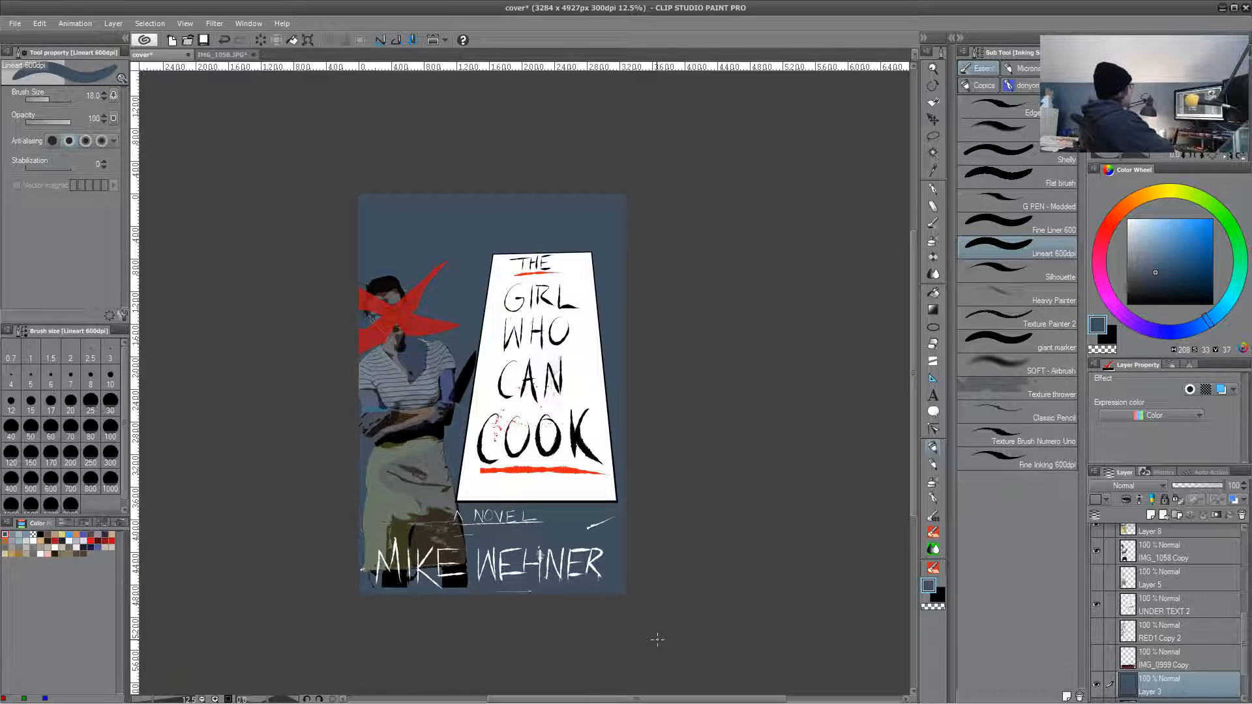
- Compare the figure's layers on and off, hide the color on Layer 8 and show the grey shading on Layer 5
{"action": "left_click", "coordinate": [1097, 551]}
{"action": "left_click", "coordinate": [1097, 551]}
{"action": "left_click", "coordinate": [1097, 551]}
{"action": "left_click", "coordinate": [1096, 552]}
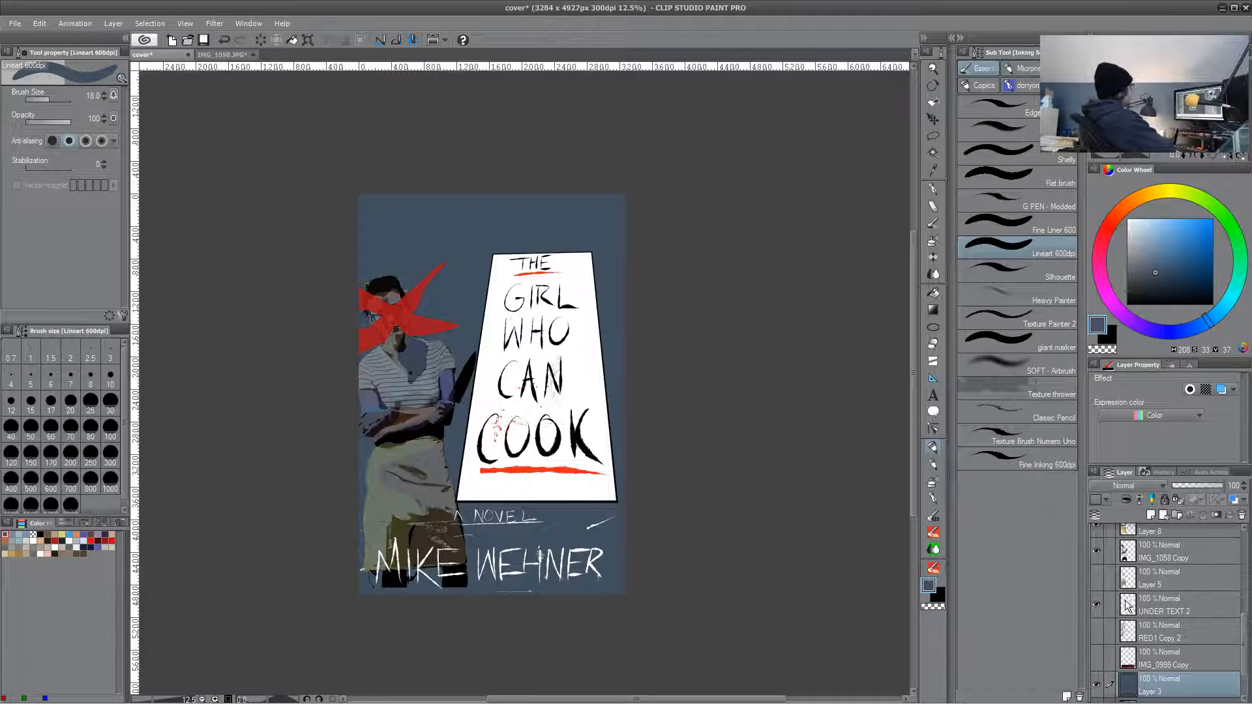
{"action": "left_click", "coordinate": [1097, 574]}
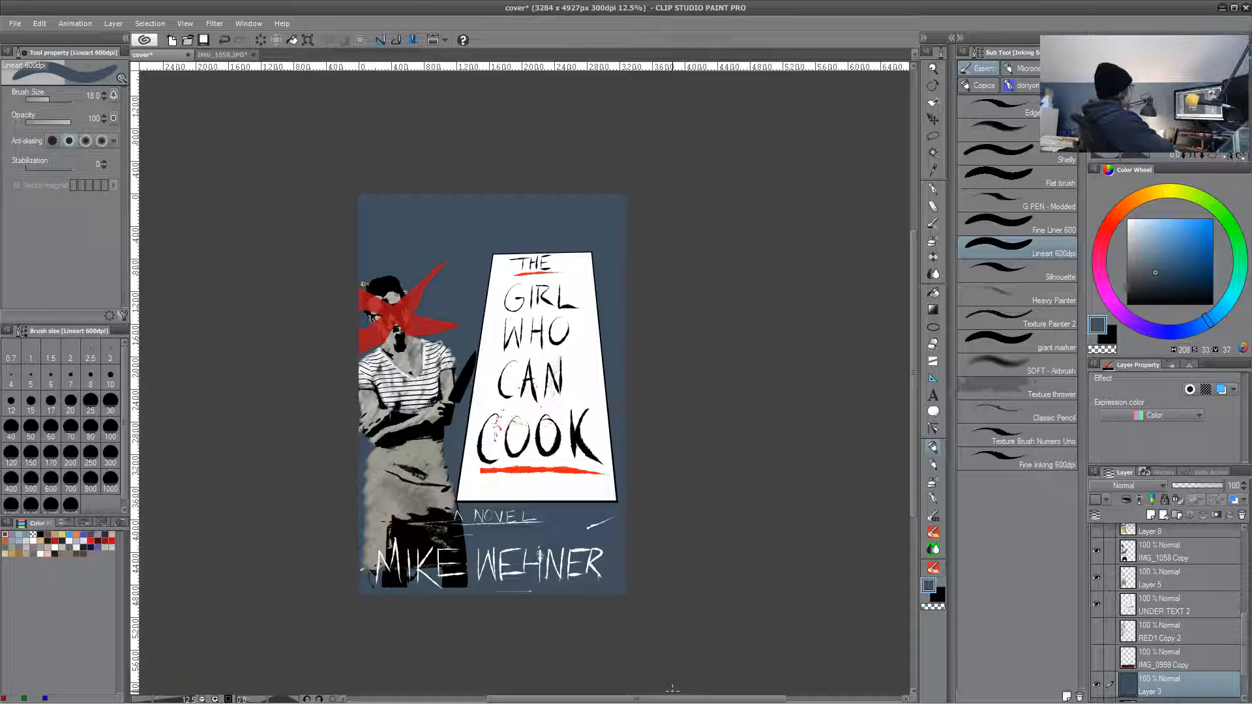
- Replace the red X over the face by hiding Layer 7 and showing Layer 6
{"action": "scroll", "coordinate": [1162, 606], "scroll_direction": "up", "scroll_amount": 3}
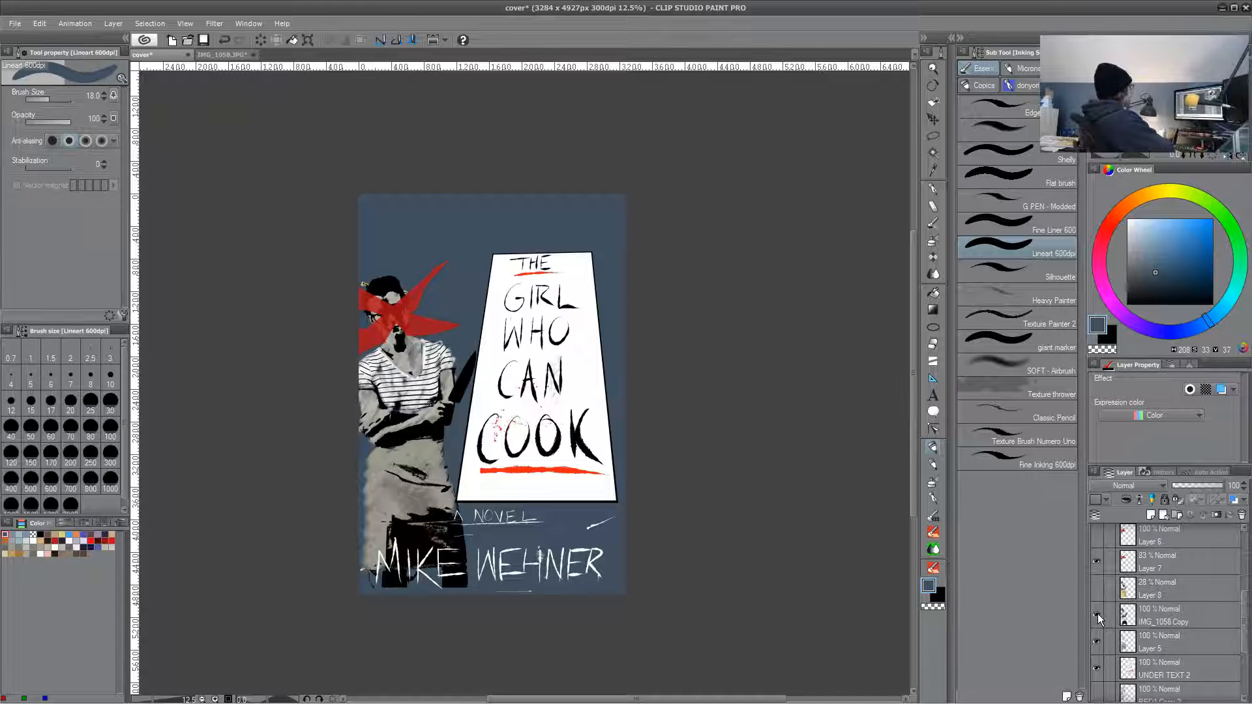
{"action": "left_click", "coordinate": [1096, 562]}
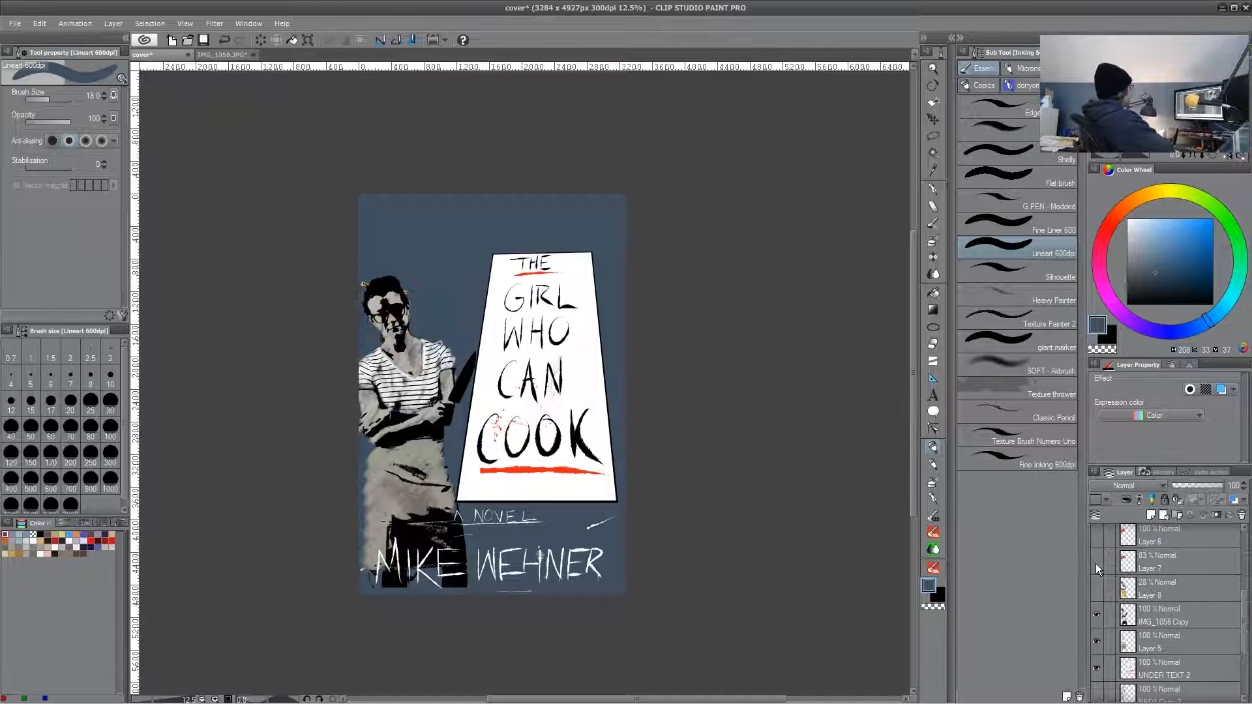
{"action": "left_click", "coordinate": [1097, 534]}
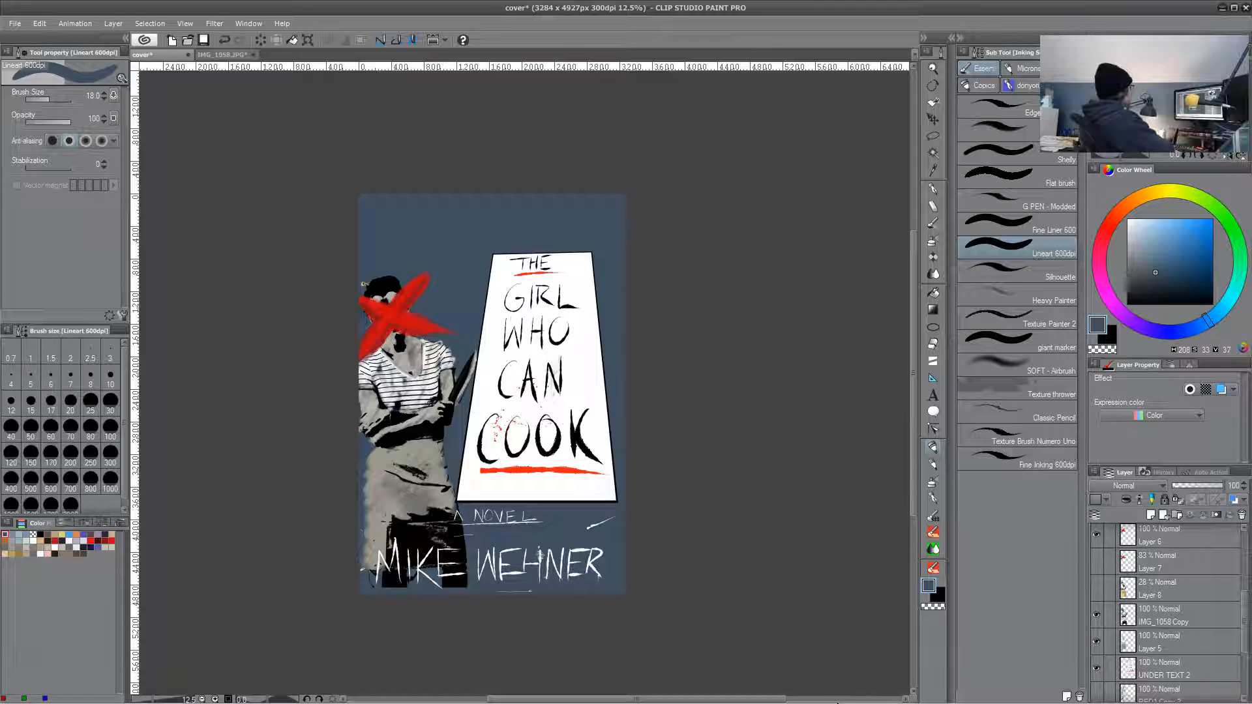
- Select Layer 3 and prepare the DAUB JB Fine Fiber Round Textured brush at size 600 with a muted grey-blue
{"action": "scroll", "coordinate": [1168, 627], "scroll_direction": "down", "scroll_amount": 3}
{"action": "left_click", "coordinate": [1158, 643]}
{"action": "left_click", "coordinate": [1149, 268]}
{"action": "left_click", "coordinate": [1138, 261]}
{"action": "left_click", "coordinate": [933, 567]}
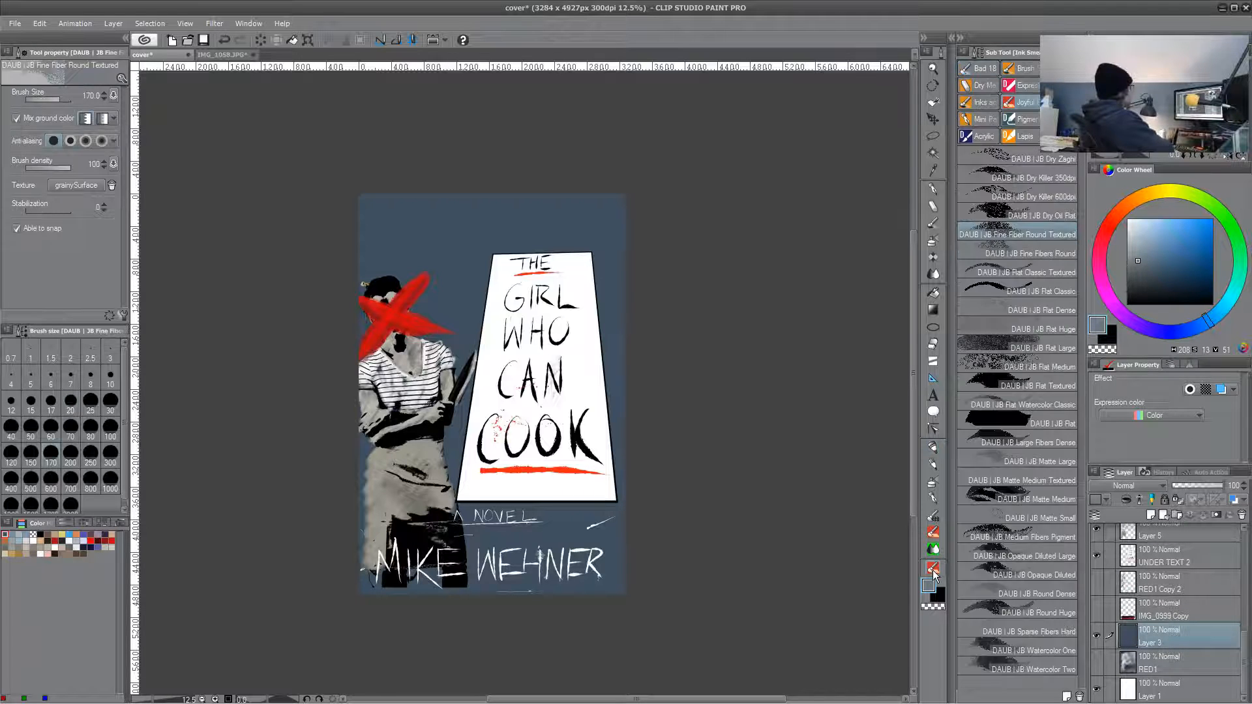
{"action": "left_click", "coordinate": [51, 483]}
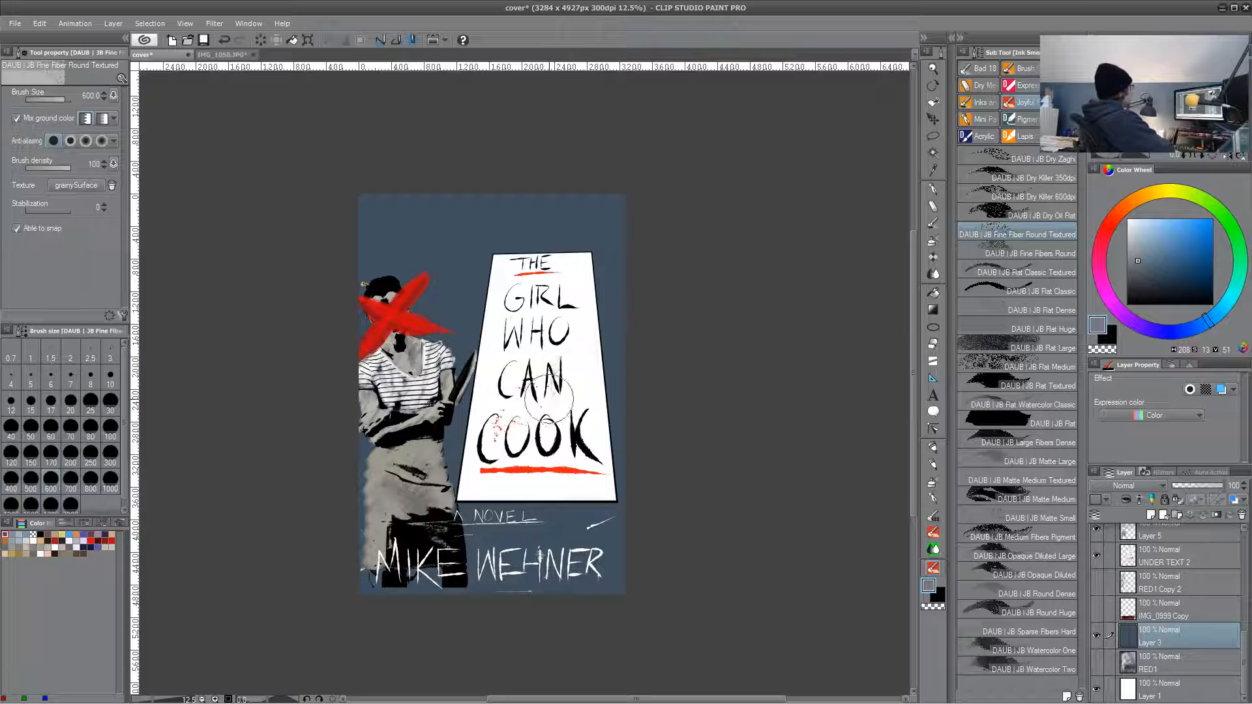
{"action": "mouse_move", "coordinate": [385, 251]}
{"action": "left_mouse_down"}
{"action": "mouse_move", "coordinate": [375, 225]}
{"action": "mouse_move", "coordinate": [424, 313]}
{"action": "mouse_move", "coordinate": [457, 307]}
{"action": "mouse_move", "coordinate": [446, 235]}
{"action": "mouse_move", "coordinate": [367, 327]}
{"action": "left_mouse_up"}
{"action": "key", "text": "ctrl+z"}
{"action": "key", "text": "ctrl+z"}
{"action": "key", "text": "ctrl+z"}
{"action": "key", "text": "ctrl+z"}
{"action": "key", "text": "ctrl+z"}
- Brush lighter grey-blue diagonal streaks across the background around the figure and the title board
{"action": "left_click_drag", "start_coordinate": [446, 237], "coordinate": [395, 277]}
{"action": "mouse_move", "coordinate": [475, 255]}
{"action": "left_mouse_down"}
{"action": "mouse_move", "coordinate": [359, 361]}
{"action": "mouse_move", "coordinate": [450, 327]}
{"action": "mouse_move", "coordinate": [450, 430]}
{"action": "mouse_move", "coordinate": [425, 509]}
{"action": "mouse_move", "coordinate": [475, 621]}
{"action": "left_mouse_up"}
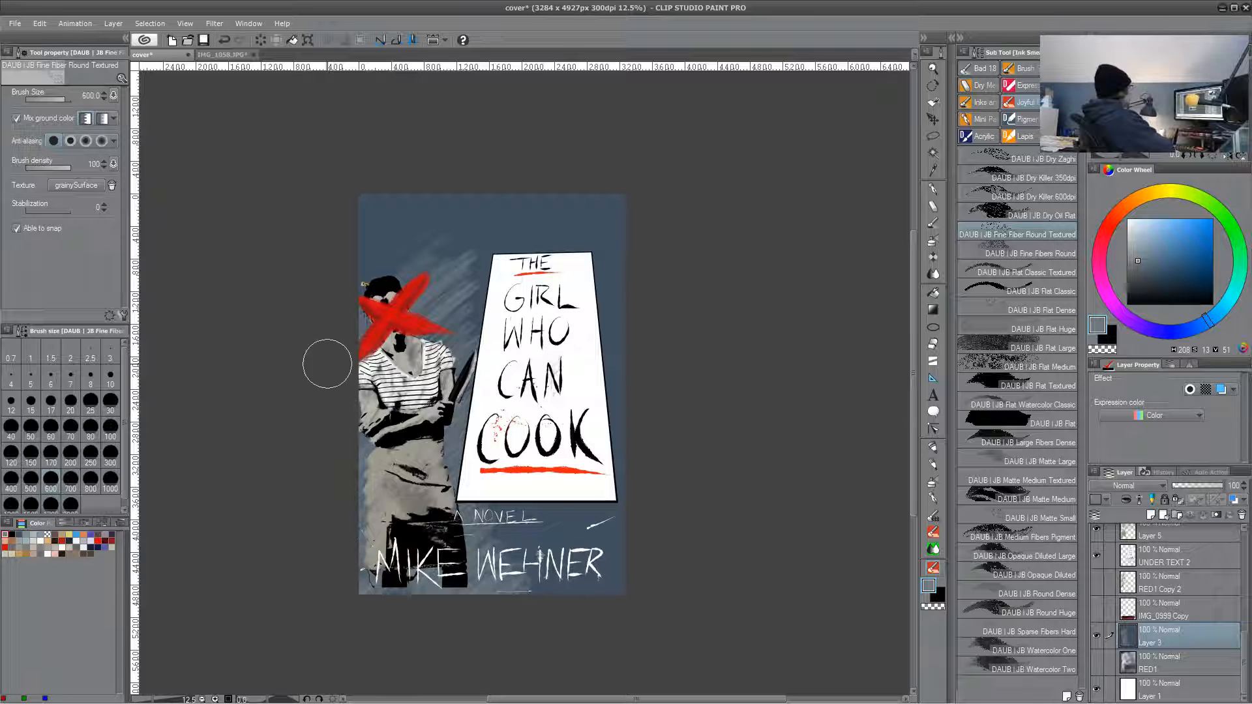
{"action": "mouse_move", "coordinate": [395, 279]}
{"action": "left_mouse_down"}
{"action": "mouse_move", "coordinate": [450, 287]}
{"action": "mouse_move", "coordinate": [443, 368]}
{"action": "mouse_move", "coordinate": [607, 245]}
{"action": "mouse_move", "coordinate": [425, 444]}
{"action": "mouse_move", "coordinate": [592, 384]}
{"action": "mouse_move", "coordinate": [523, 567]}
{"action": "mouse_move", "coordinate": [591, 541]}
{"action": "mouse_move", "coordinate": [623, 613]}
{"action": "left_mouse_up"}
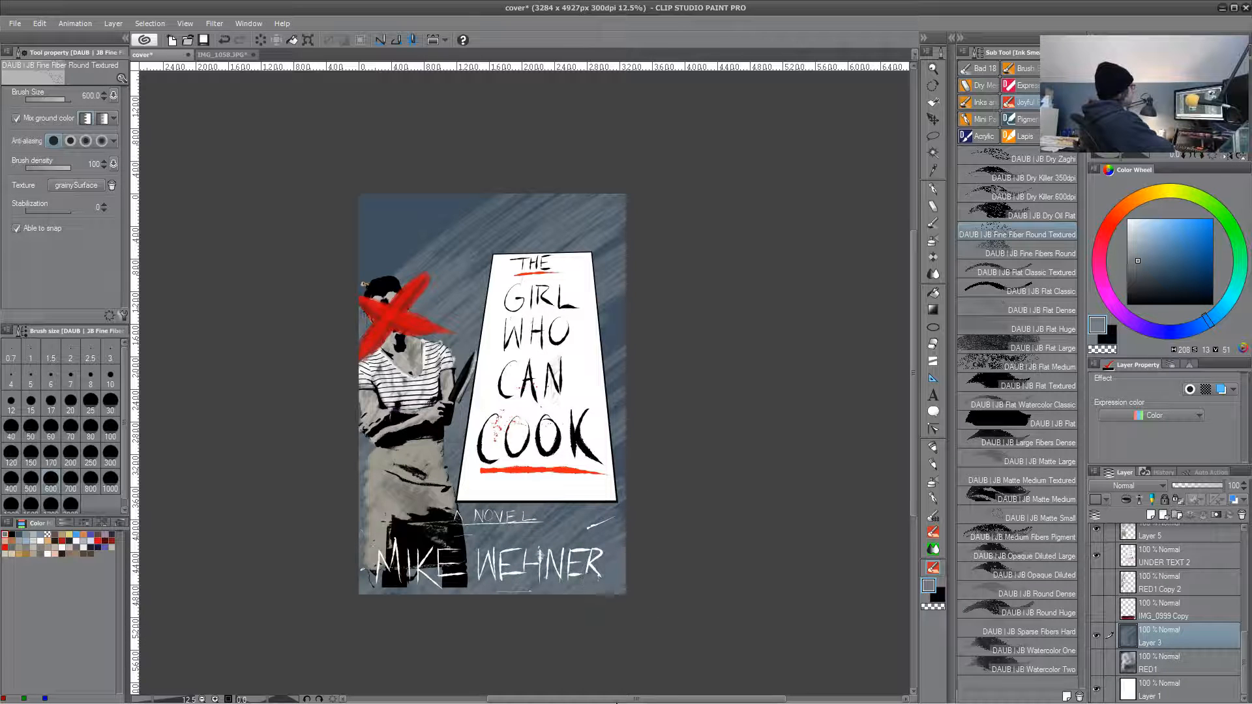
{"action": "left_click_drag", "start_coordinate": [597, 317], "coordinate": [602, 345]}
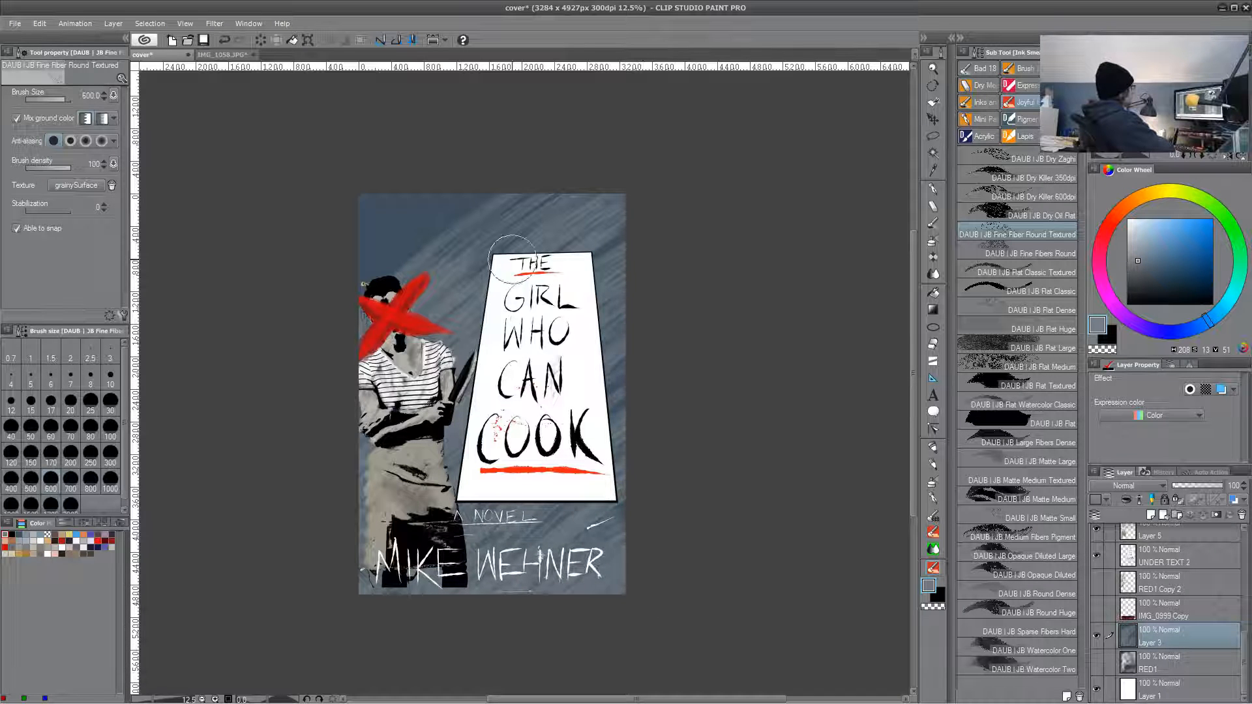
{"action": "left_click_drag", "start_coordinate": [490, 196], "coordinate": [375, 281]}
- Sample the dark background blue and brush it over the lighter streaks to soften them
{"action": "left_click", "coordinate": [431, 246], "text": "alt"}
{"action": "mouse_move", "coordinate": [535, 171]}
{"action": "left_mouse_down"}
{"action": "mouse_move", "coordinate": [487, 206]}
{"action": "mouse_move", "coordinate": [421, 298]}
{"action": "mouse_move", "coordinate": [482, 342]}
{"action": "left_mouse_up"}
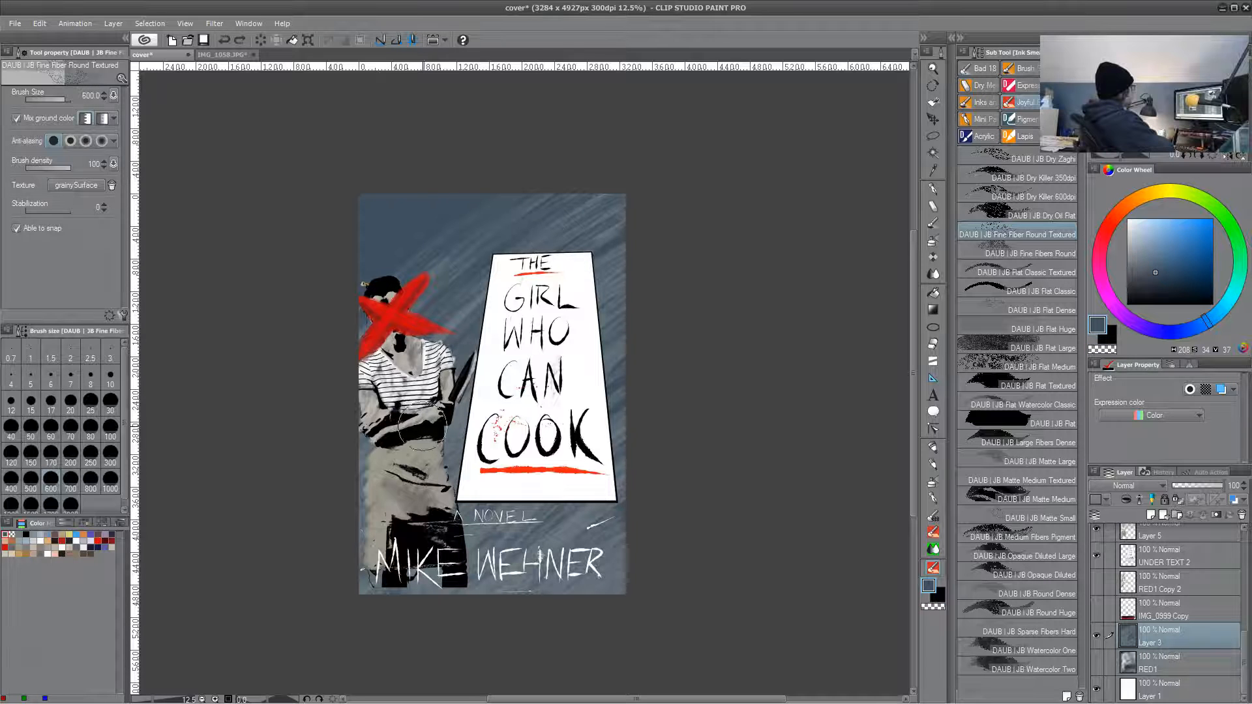
{"action": "mouse_move", "coordinate": [568, 610]}
{"action": "left_mouse_down"}
{"action": "mouse_move", "coordinate": [628, 542]}
{"action": "mouse_move", "coordinate": [595, 531]}
{"action": "mouse_move", "coordinate": [587, 596]}
{"action": "mouse_move", "coordinate": [570, 543]}
{"action": "left_mouse_up"}
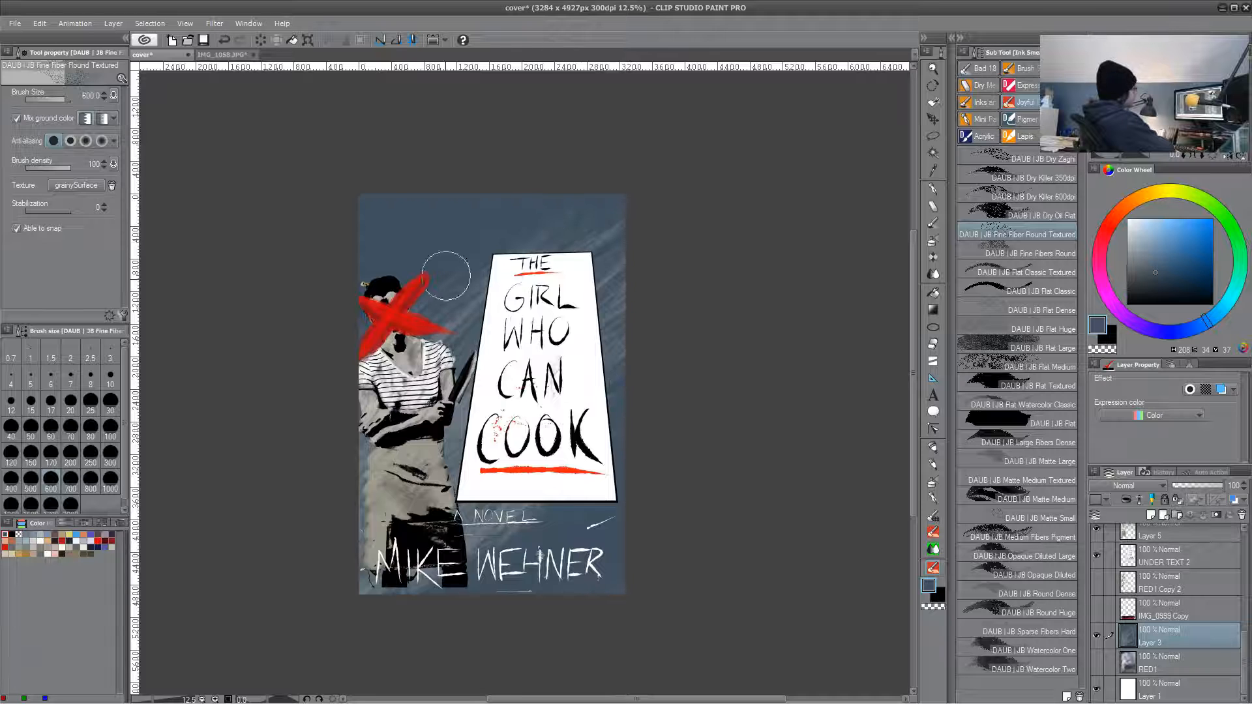
- Darken the lower background behind the author name using the DAUB JB Dry Oil Flat brush, near-black blue, size 300, density 56
{"action": "left_click_drag", "start_coordinate": [552, 503], "coordinate": [521, 515]}
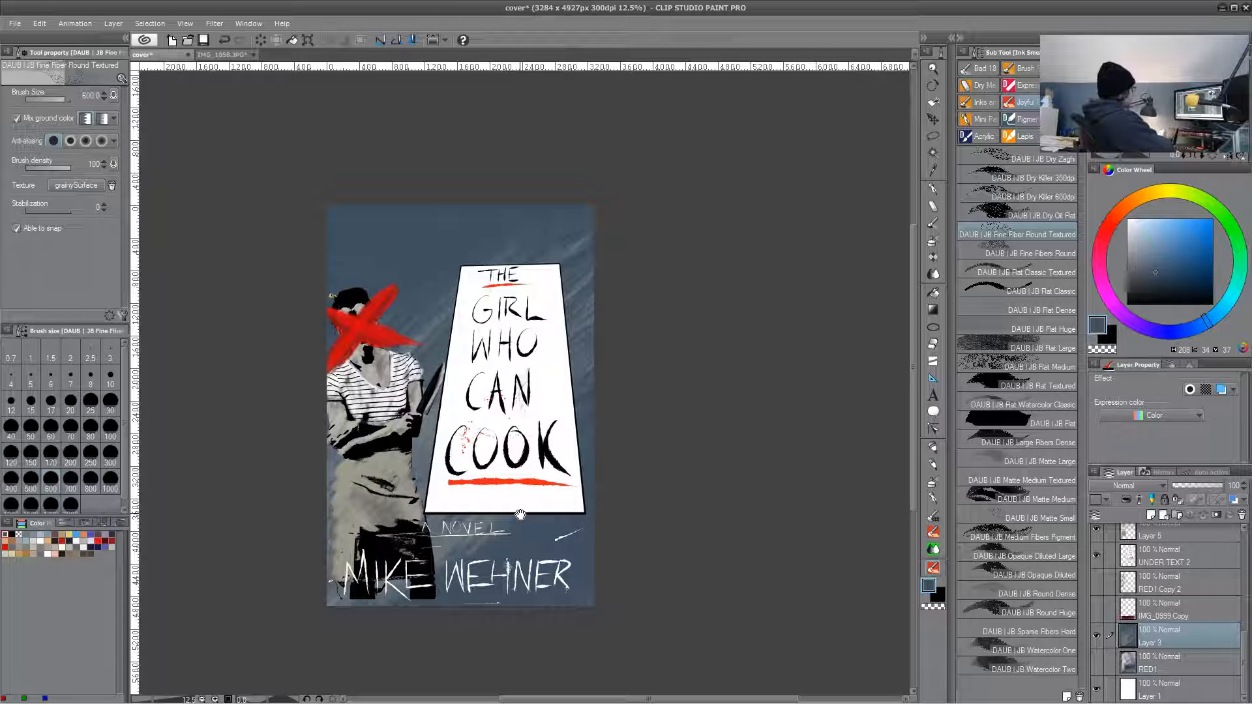
{"action": "left_click_drag", "start_coordinate": [1164, 281], "coordinate": [1143, 290]}
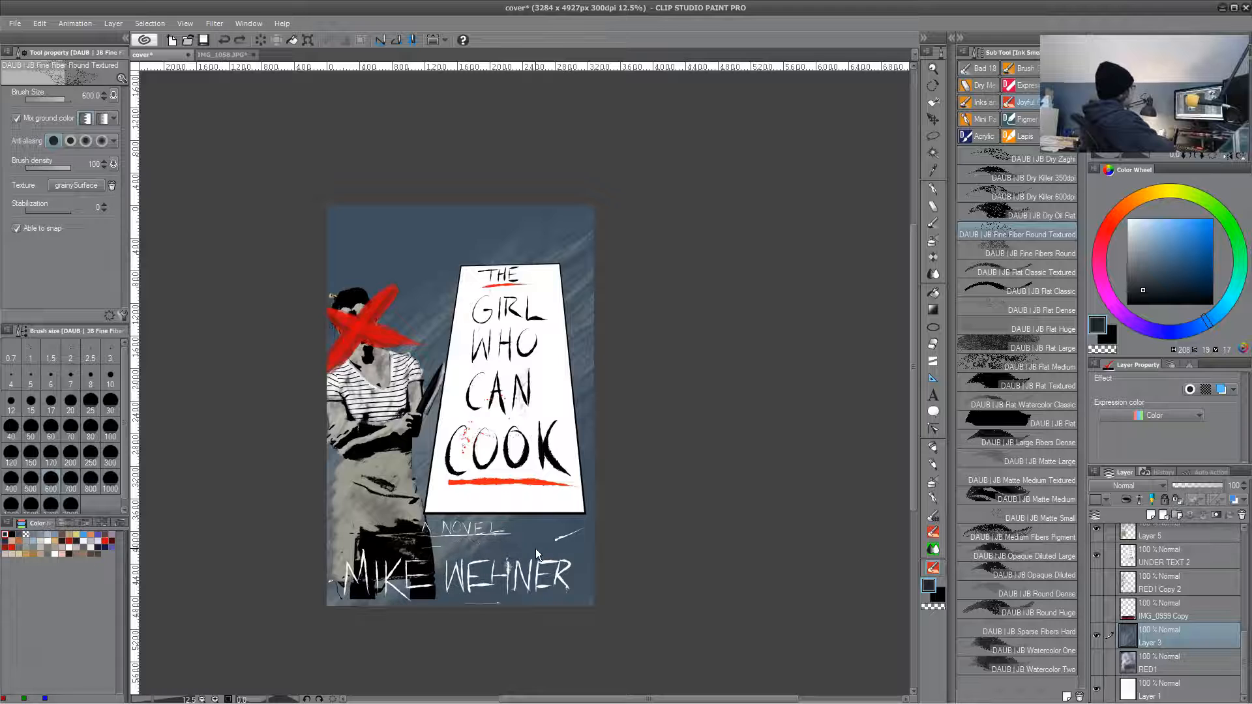
{"action": "left_click", "coordinate": [1042, 215]}
{"action": "key", "text": "bracketright"}
{"action": "key", "text": "bracketright"}
{"action": "key", "text": "bracketright"}
{"action": "key", "text": "bracketright"}
{"action": "key", "text": "bracketright"}
{"action": "key", "text": "bracketright"}
{"action": "left_click_drag", "start_coordinate": [68, 186], "coordinate": [51, 187]}
{"action": "key", "text": "bracketright"}
{"action": "key", "text": "bracketright"}
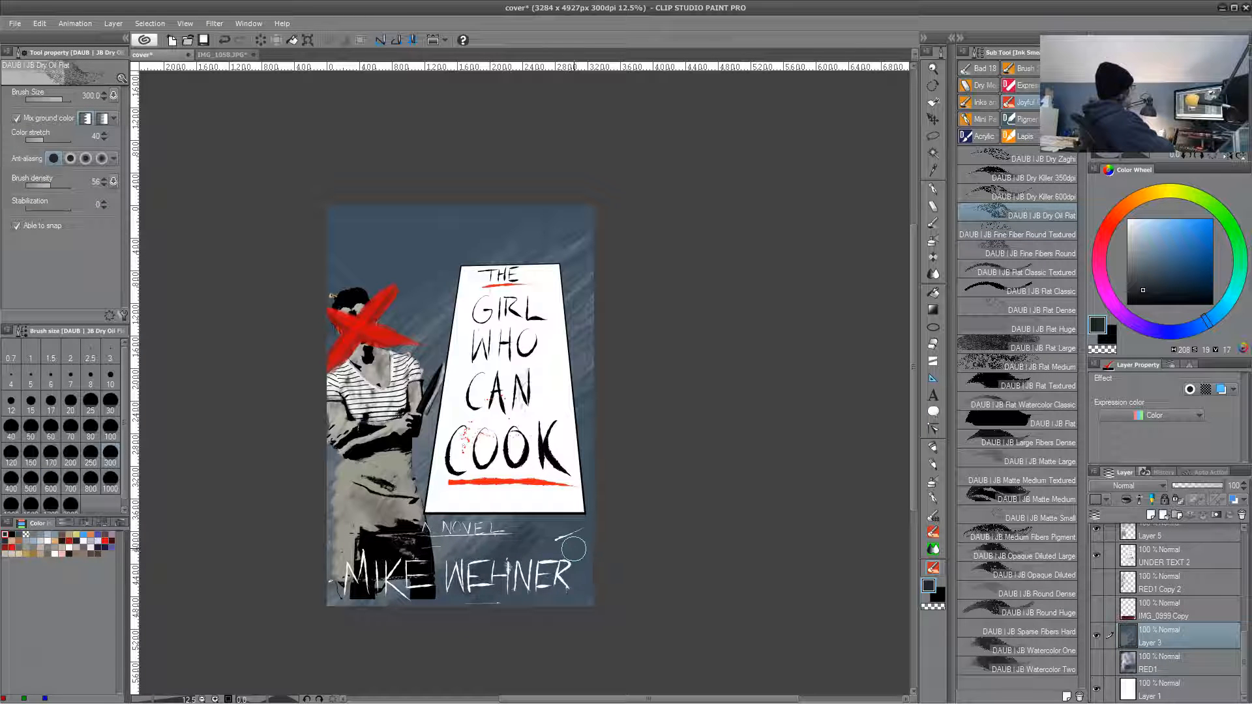
{"action": "mouse_move", "coordinate": [491, 566]}
{"action": "left_mouse_down"}
{"action": "mouse_move", "coordinate": [550, 588]}
{"action": "mouse_move", "coordinate": [434, 556]}
{"action": "mouse_move", "coordinate": [349, 590]}
{"action": "mouse_move", "coordinate": [339, 580]}
{"action": "mouse_move", "coordinate": [460, 554]}
{"action": "mouse_move", "coordinate": [439, 533]}
{"action": "mouse_move", "coordinate": [579, 555]}
{"action": "mouse_move", "coordinate": [447, 562]}
{"action": "mouse_move", "coordinate": [515, 593]}
{"action": "mouse_move", "coordinate": [368, 600]}
{"action": "mouse_move", "coordinate": [331, 570]}
{"action": "mouse_move", "coordinate": [357, 513]}
{"action": "mouse_move", "coordinate": [336, 499]}
{"action": "mouse_move", "coordinate": [359, 482]}
{"action": "left_mouse_up"}
- Switch to Layer 5 and pick a dark neutral grey as the painting color
{"action": "left_click", "coordinate": [33, 535]}
{"action": "left_click", "coordinate": [1172, 536]}
{"action": "left_click", "coordinate": [39, 534]}
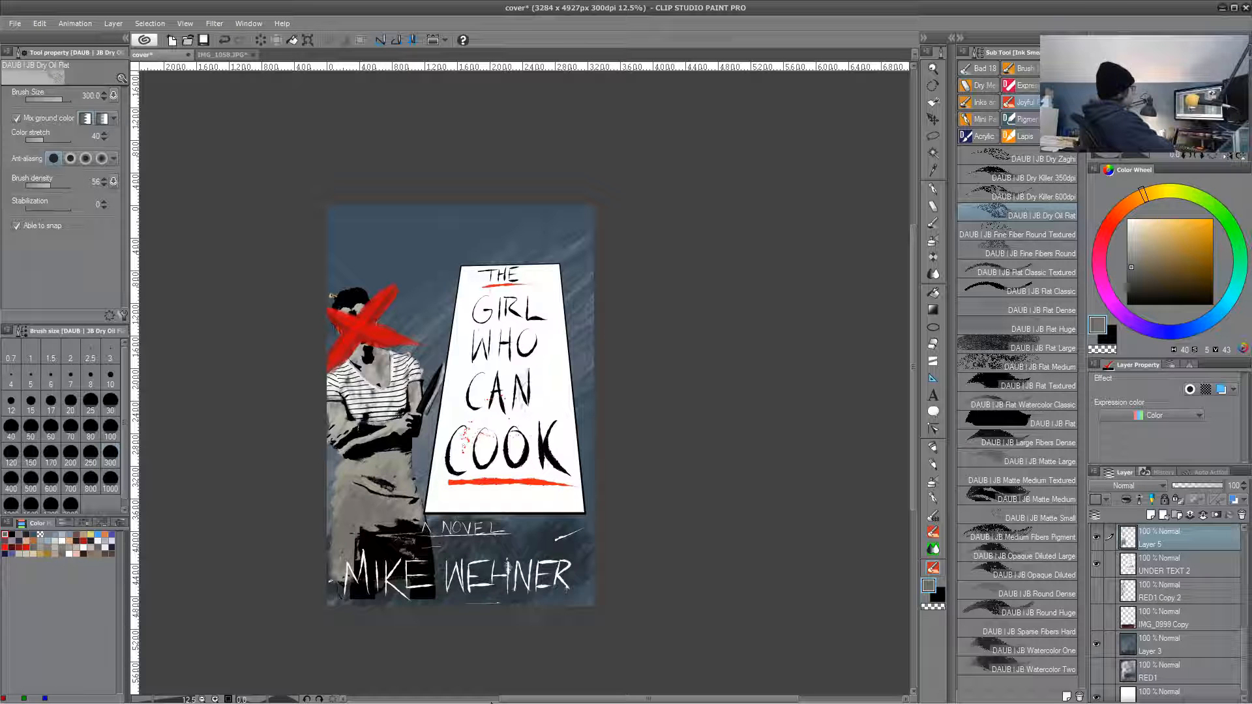
- Paint saturated blue diagonal streaks on Layer 3 from beside the figure's shoulder to the cover's upper right corner
{"action": "left_click", "coordinate": [1206, 322]}
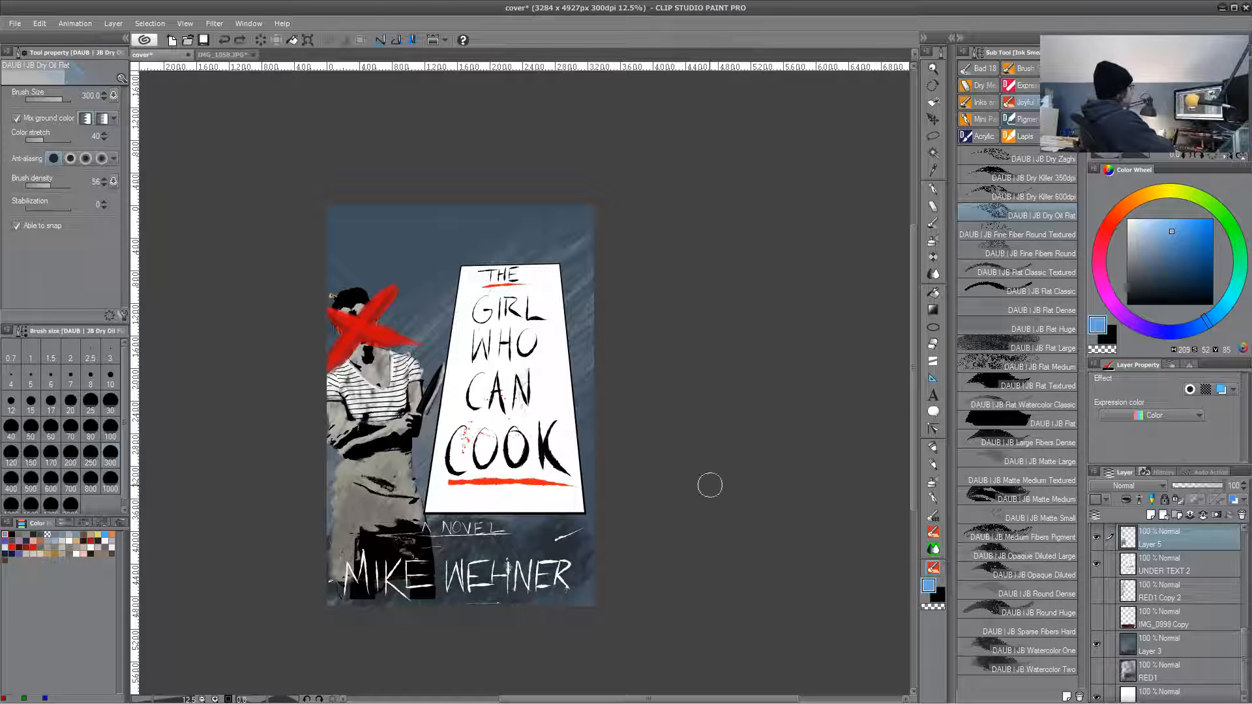
{"action": "left_click", "coordinate": [1167, 646]}
{"action": "left_click", "coordinate": [1184, 242]}
{"action": "left_click_drag", "start_coordinate": [431, 346], "coordinate": [424, 330]}
{"action": "left_click_drag", "start_coordinate": [515, 258], "coordinate": [583, 218]}
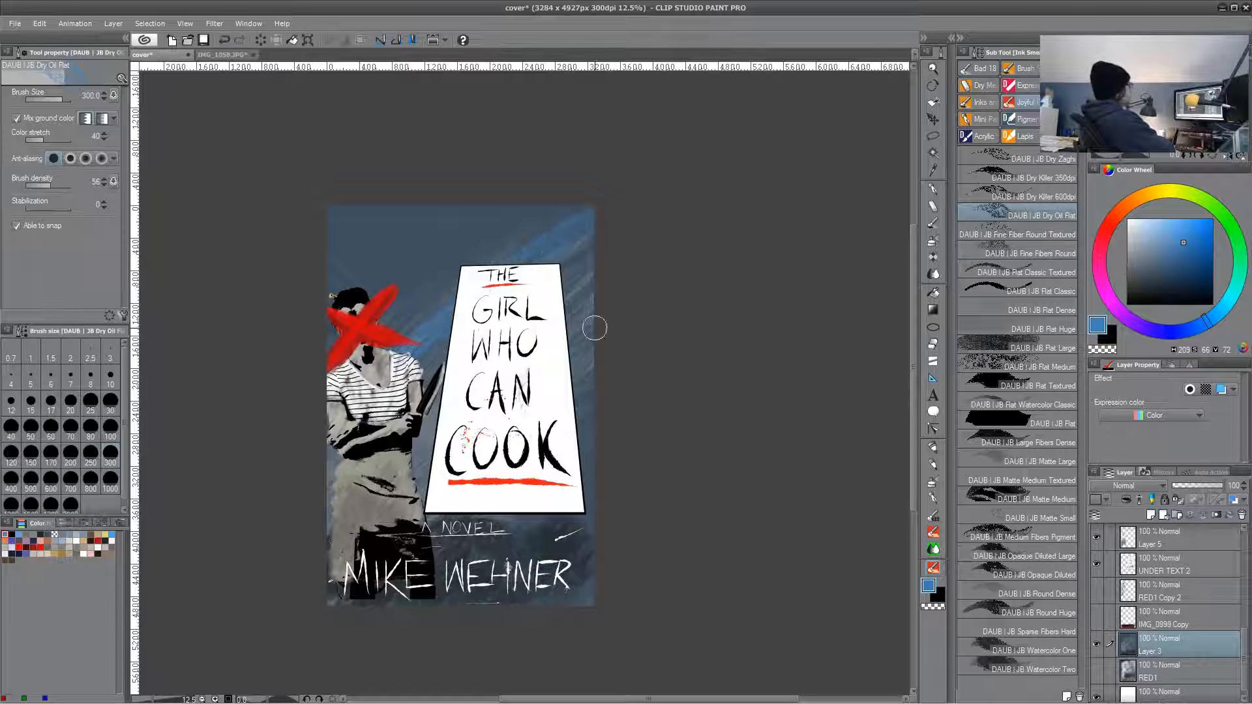
- Add muted indigo strokes to the background along the sides of the title board
{"action": "left_click", "coordinate": [1189, 328]}
{"action": "left_click", "coordinate": [1165, 266]}
{"action": "mouse_move", "coordinate": [584, 386]}
{"action": "left_mouse_down"}
{"action": "mouse_move", "coordinate": [528, 470]}
{"action": "mouse_move", "coordinate": [424, 418]}
{"action": "left_mouse_up"}
- Brush muted orange accents over the blue streaks between the figure's shoulder and the cover's upper right corner
{"action": "left_click", "coordinate": [1122, 208]}
{"action": "left_click", "coordinate": [1169, 243]}
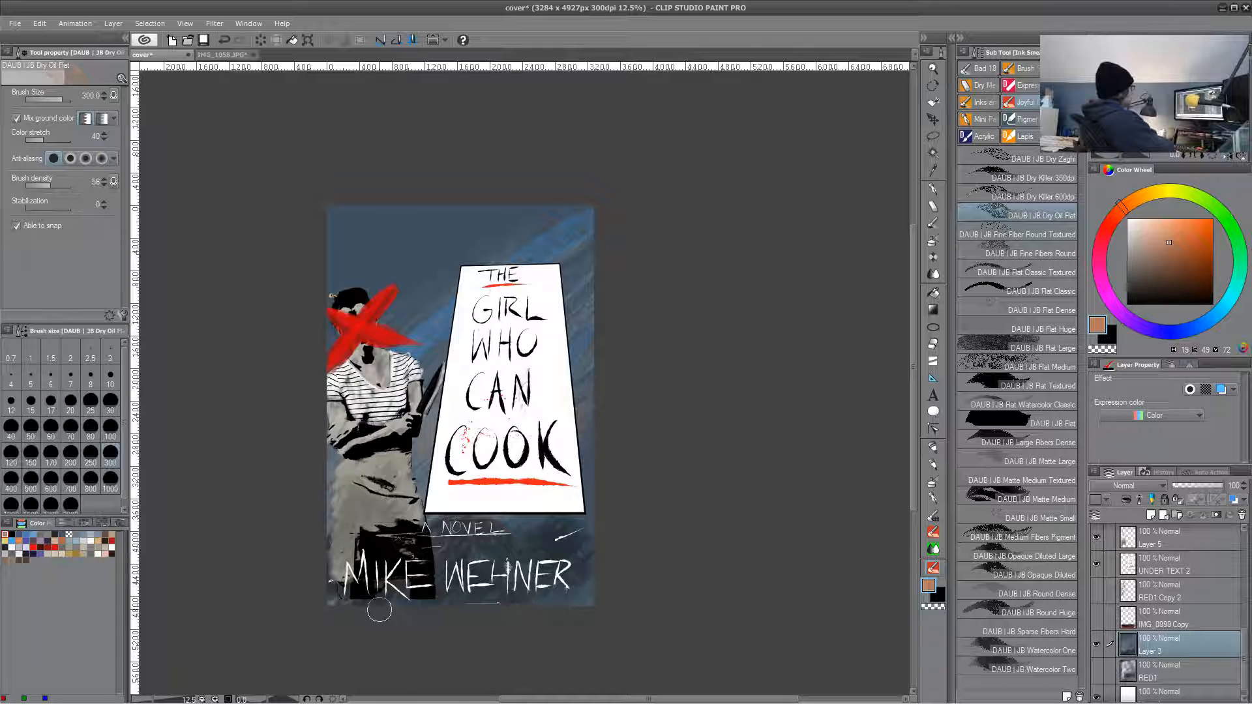
{"action": "left_click_drag", "start_coordinate": [425, 322], "coordinate": [454, 311]}
{"action": "left_click_drag", "start_coordinate": [554, 252], "coordinate": [578, 214]}
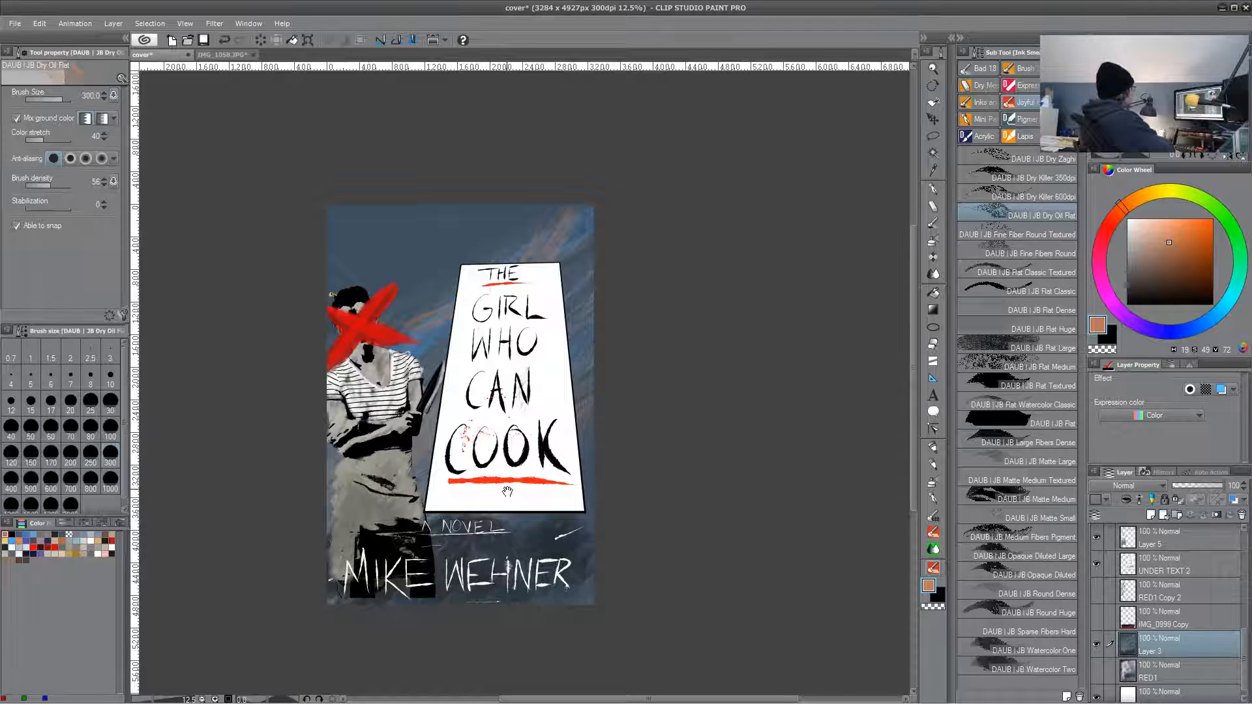
- Review the whole cover at normal and thumbnail size to judge the composition and title legibility
{"action": "left_click_drag", "start_coordinate": [370, 432], "coordinate": [420, 386]}
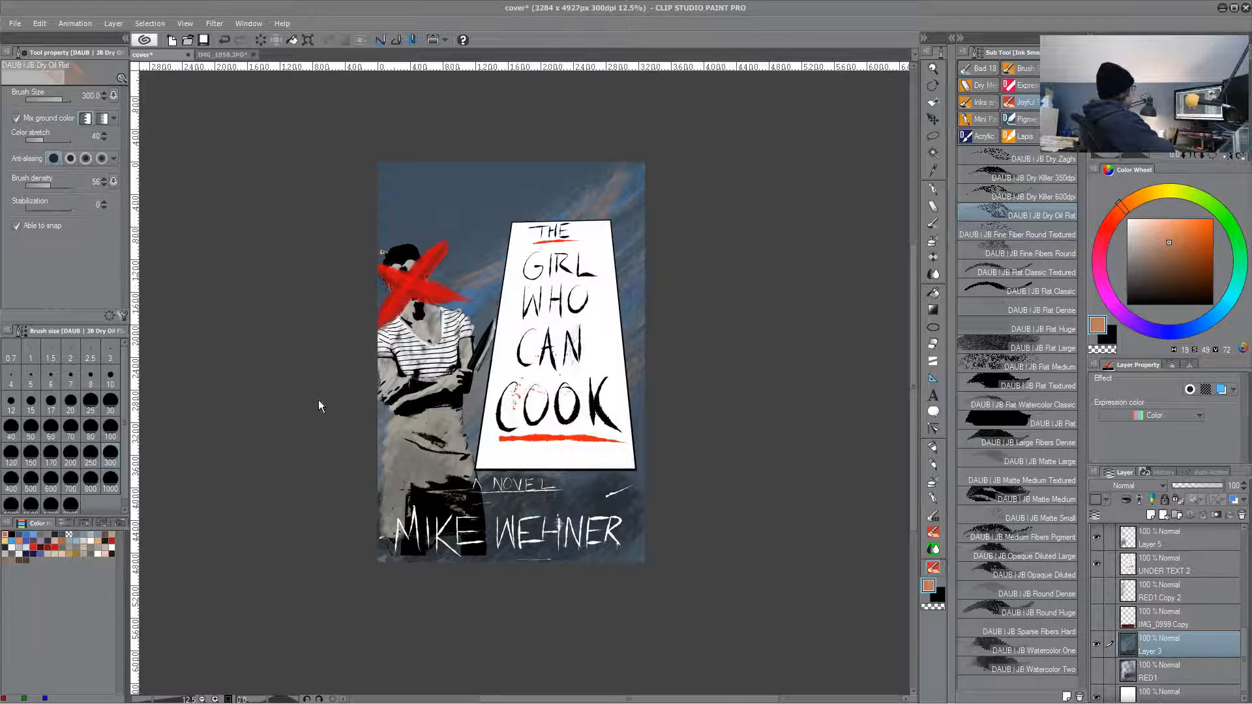
{"action": "scroll", "coordinate": [257, 421], "scroll_direction": "up", "scroll_amount": 1}
{"action": "scroll", "coordinate": [257, 421], "scroll_direction": "down", "scroll_amount": 1}
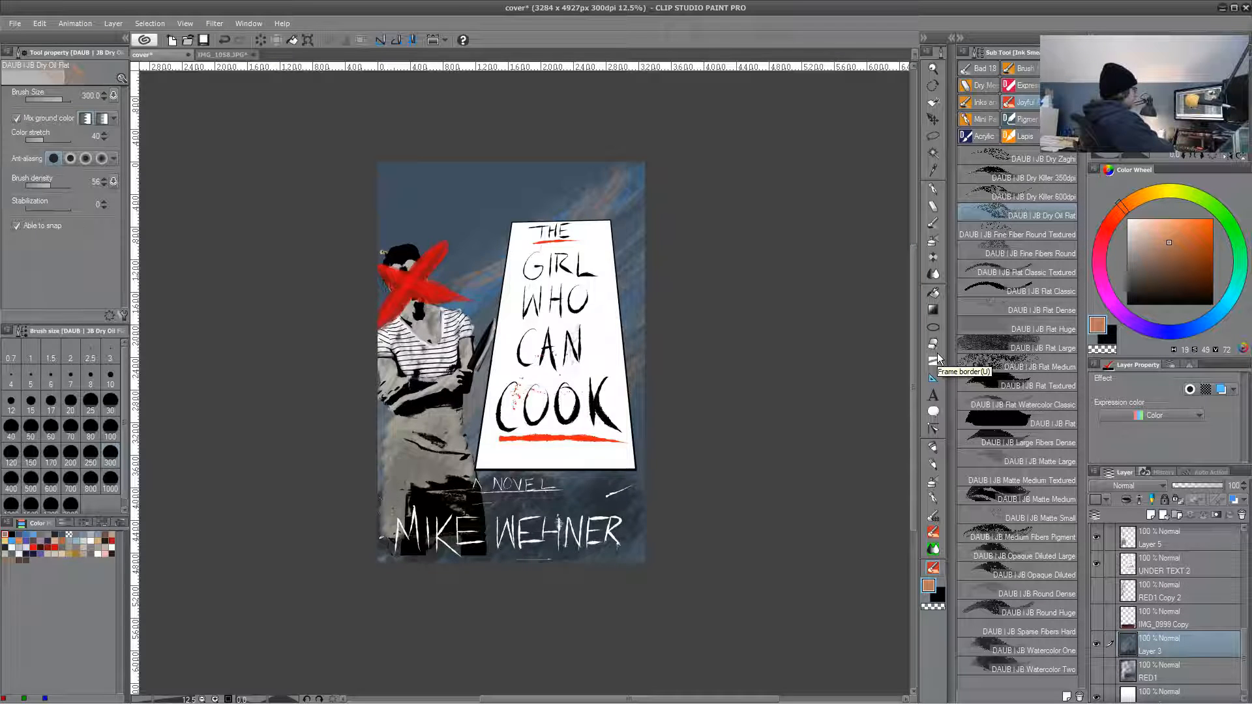
{"action": "key", "text": "ctrl+minus"}
{"action": "key", "text": "ctrl+minus"}
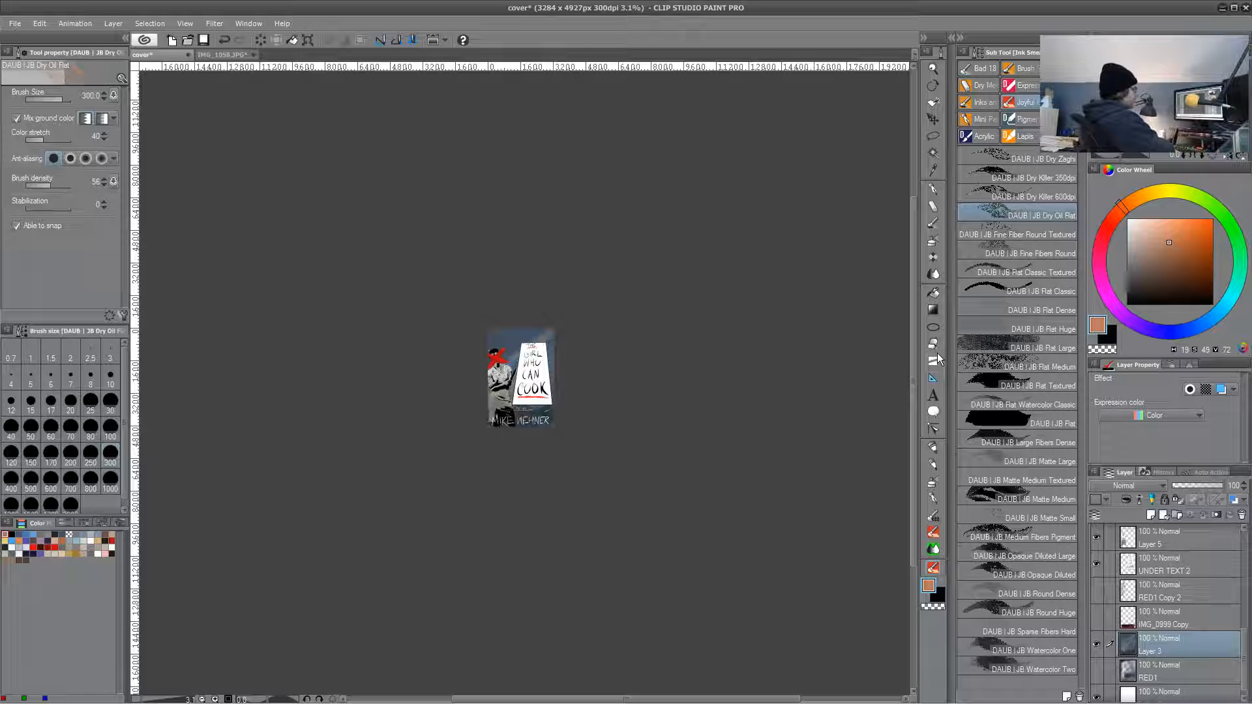
{"action": "key", "text": "ctrl+plus"}
{"action": "key", "text": "ctrl+plus"}
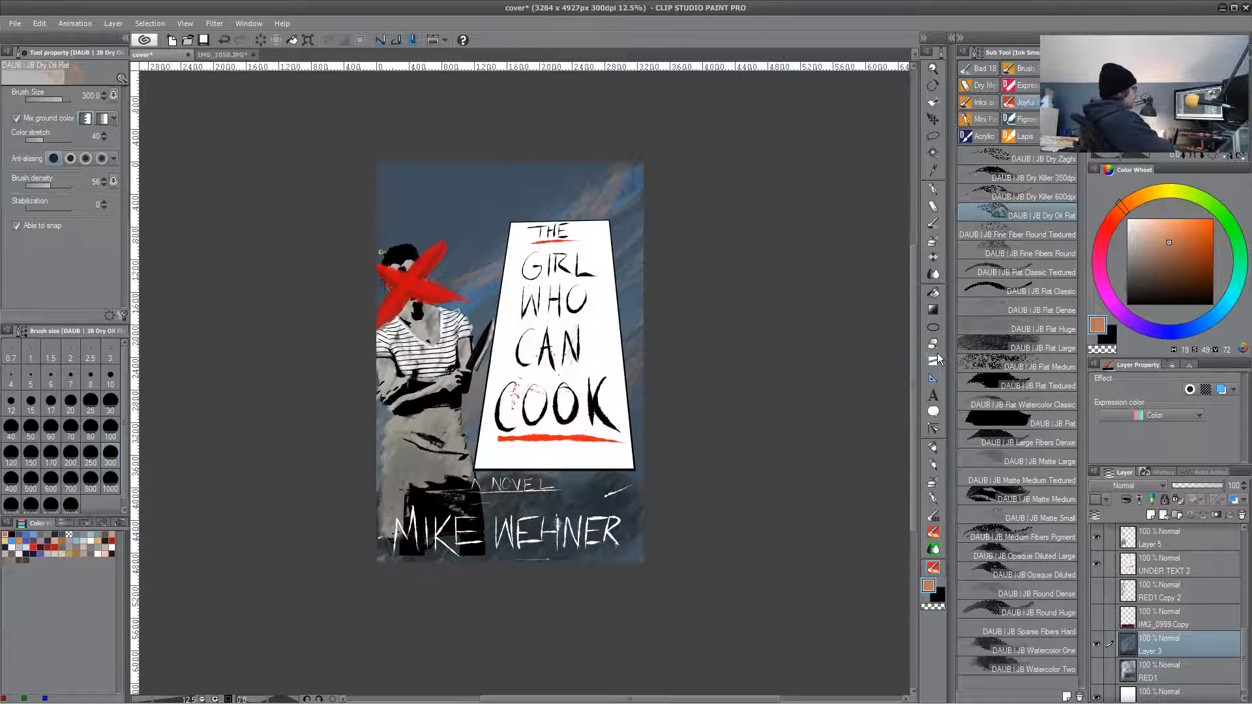
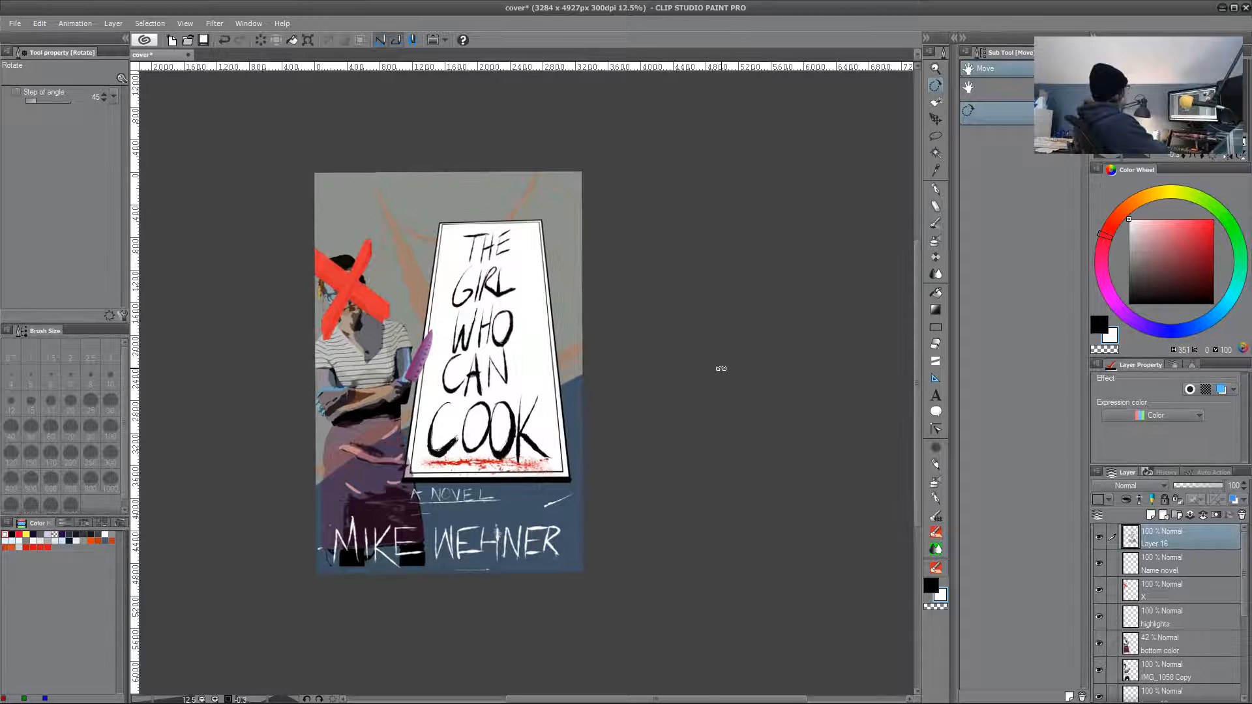
- Trim the rough edges of the title words THE, GIRL and WHO in white with the Texture Brush Numero Uno
{"action": "left_click_drag", "start_coordinate": [483, 397], "coordinate": [539, 421]}
{"action": "scroll", "coordinate": [538, 421], "scroll_direction": "up", "scroll_amount": 2}
{"action": "scroll", "coordinate": [539, 421], "scroll_direction": "down", "scroll_amount": 2}
{"action": "scroll", "coordinate": [538, 421], "scroll_direction": "up", "scroll_amount": 2}
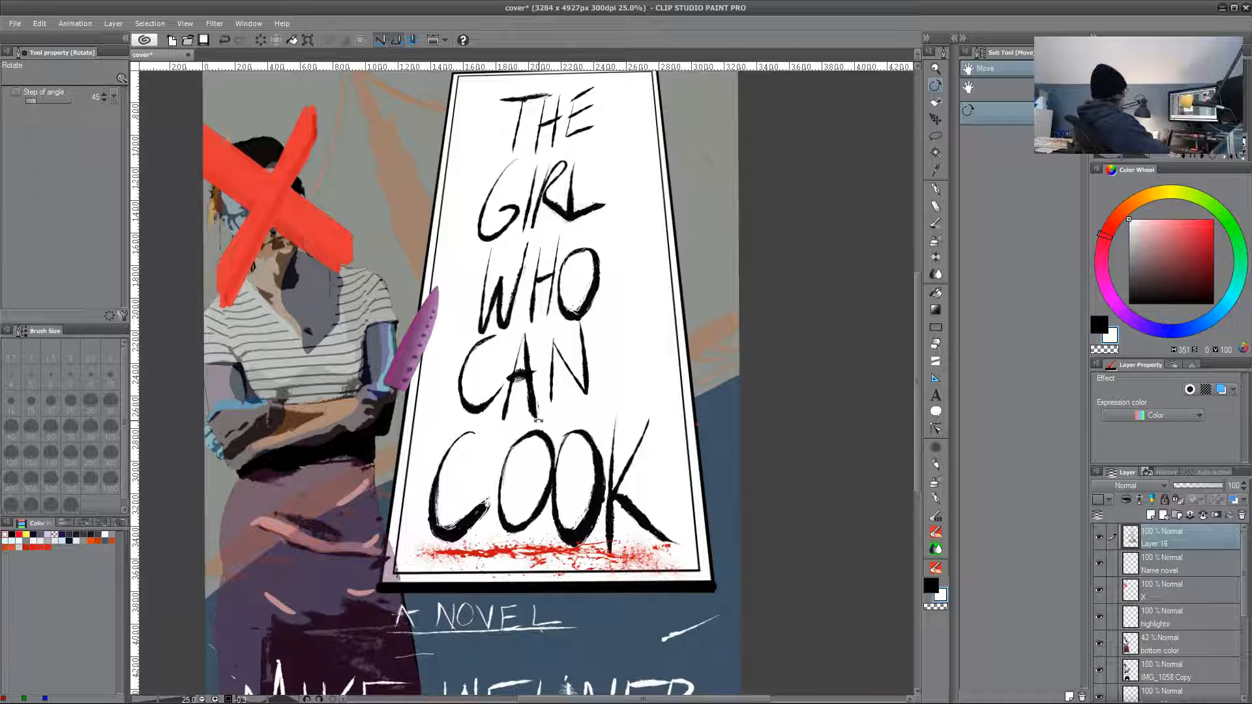
{"action": "left_click_drag", "start_coordinate": [607, 393], "coordinate": [622, 389]}
{"action": "key", "text": "b"}
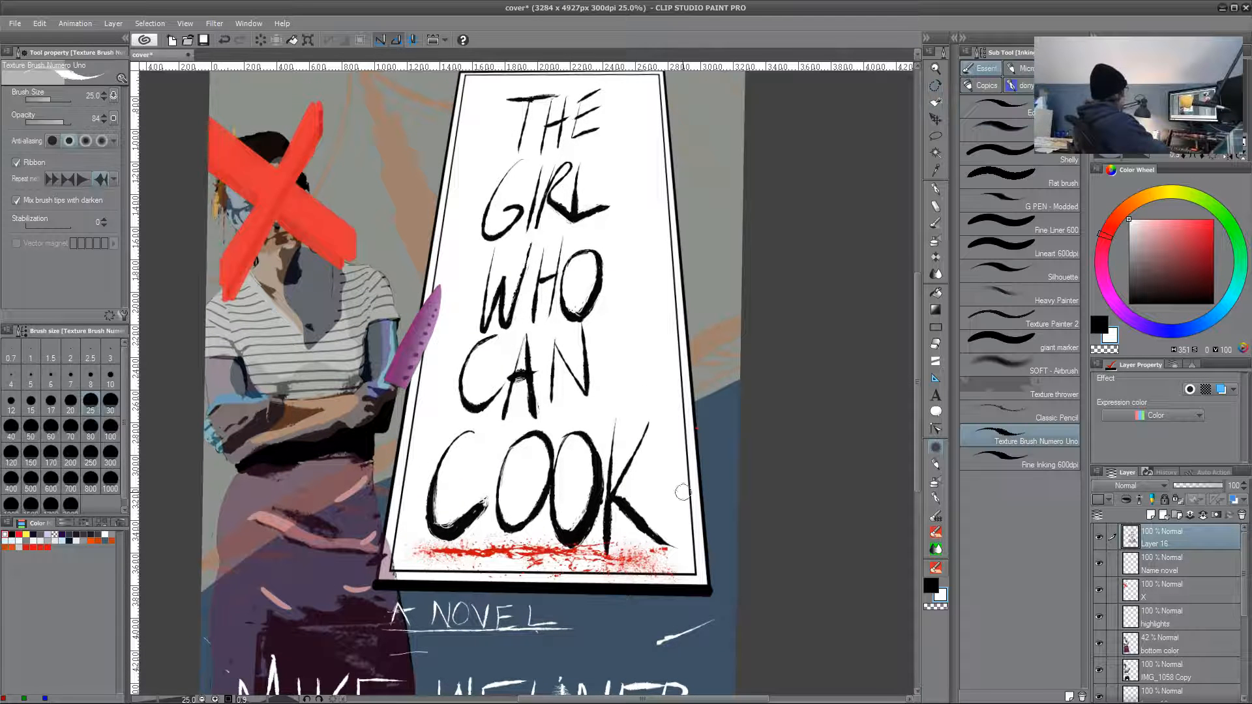
{"action": "left_click_drag", "start_coordinate": [590, 398], "coordinate": [496, 434]}
{"action": "scroll", "coordinate": [437, 384], "scroll_direction": "up", "scroll_amount": 3}
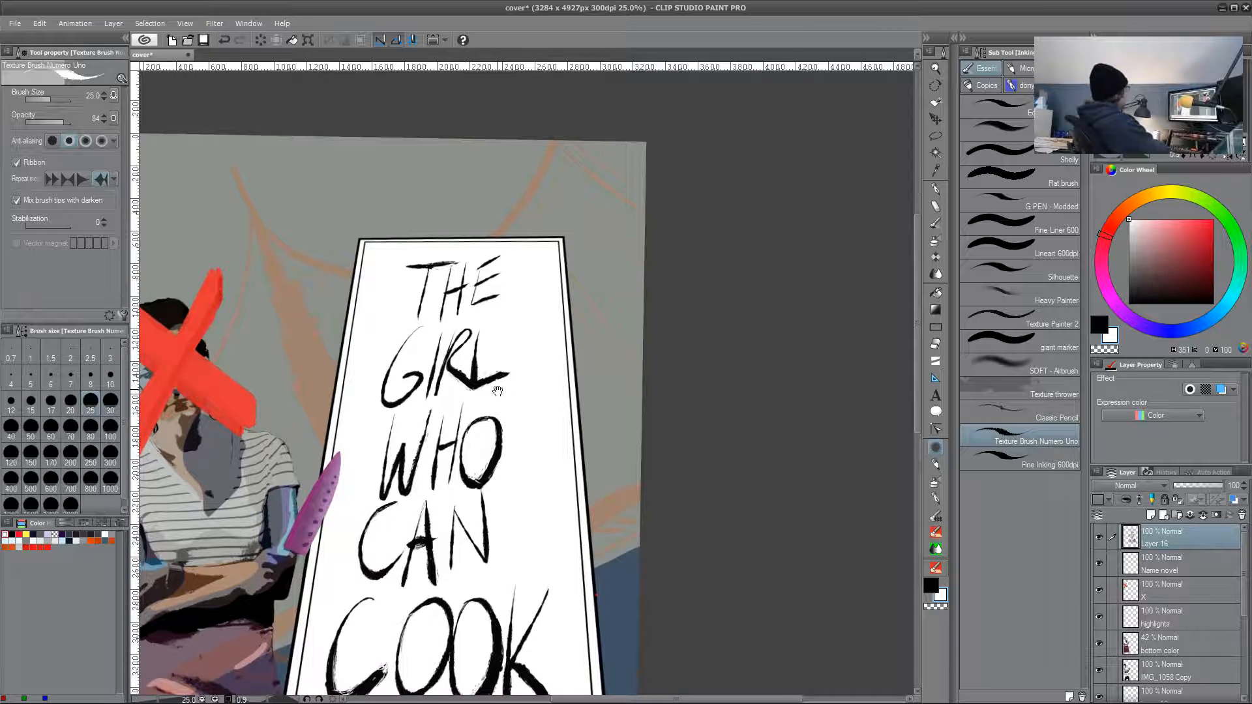
{"action": "scroll", "coordinate": [409, 321], "scroll_direction": "up", "scroll_amount": 2}
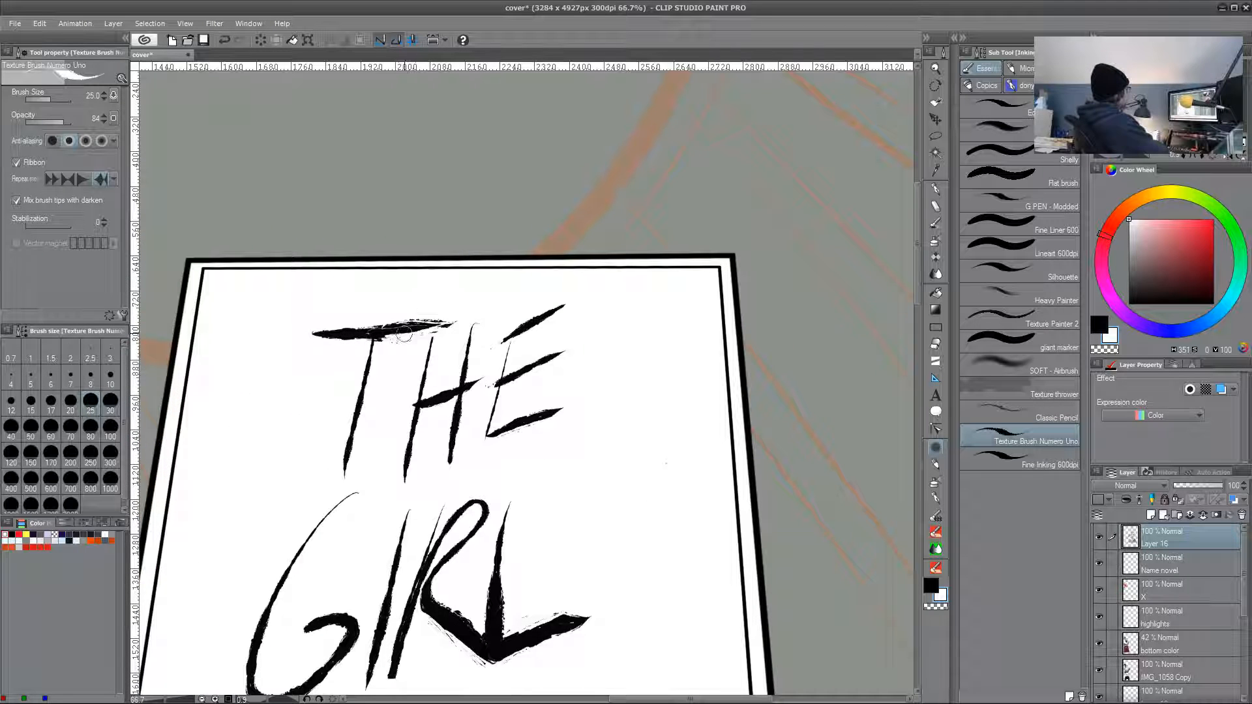
{"action": "mouse_move", "coordinate": [344, 341]}
{"action": "left_mouse_down"}
{"action": "mouse_move", "coordinate": [366, 337]}
{"action": "mouse_move", "coordinate": [313, 338]}
{"action": "left_mouse_up"}
{"action": "key", "text": "ctrl+z"}
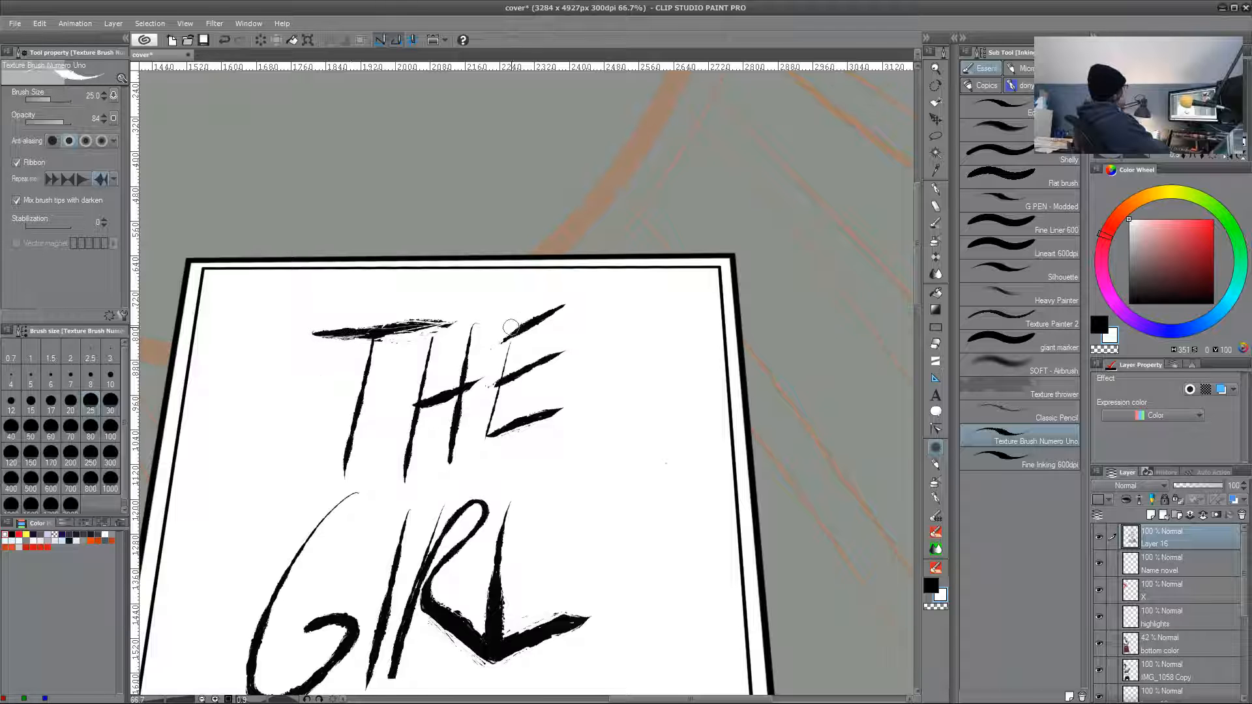
{"action": "scroll", "coordinate": [512, 328], "scroll_direction": "down", "scroll_amount": 6}
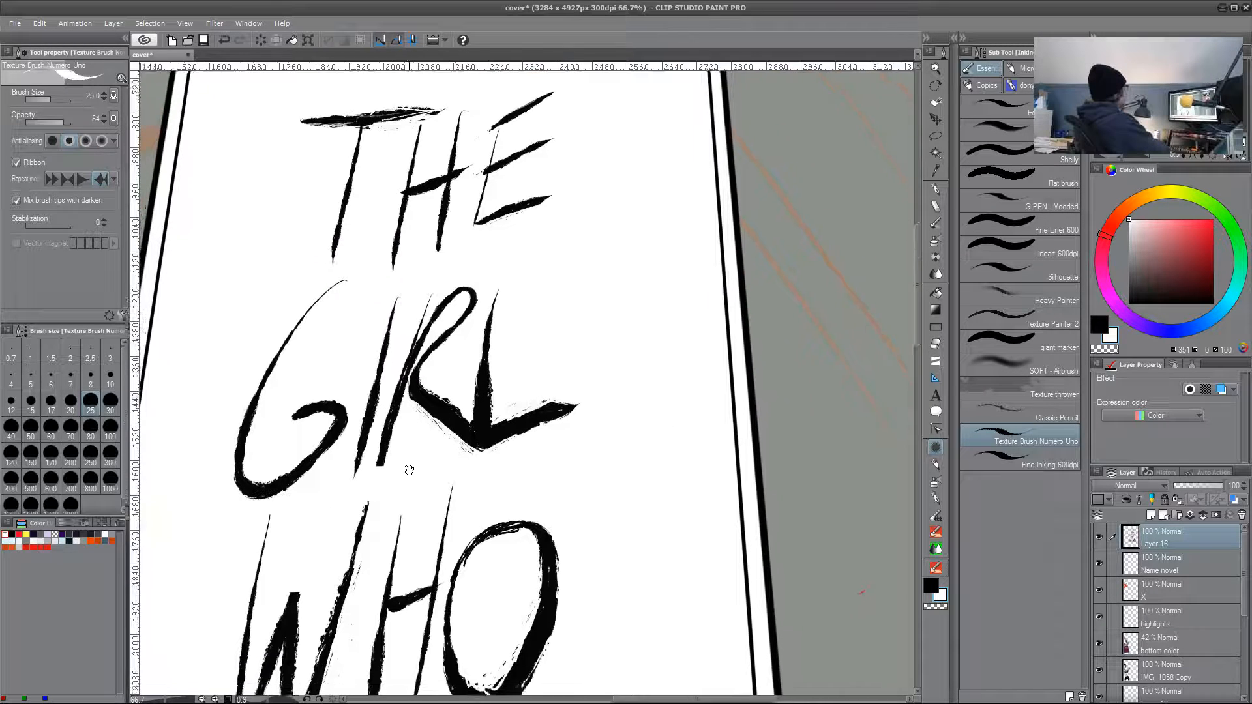
{"action": "mouse_move", "coordinate": [355, 547]}
{"action": "left_mouse_down"}
{"action": "mouse_move", "coordinate": [348, 572]}
{"action": "mouse_move", "coordinate": [330, 574]}
{"action": "left_mouse_up"}
{"action": "mouse_move", "coordinate": [321, 532]}
{"action": "left_mouse_down"}
{"action": "mouse_move", "coordinate": [331, 572]}
{"action": "mouse_move", "coordinate": [286, 574]}
{"action": "mouse_move", "coordinate": [303, 542]}
{"action": "left_mouse_up"}
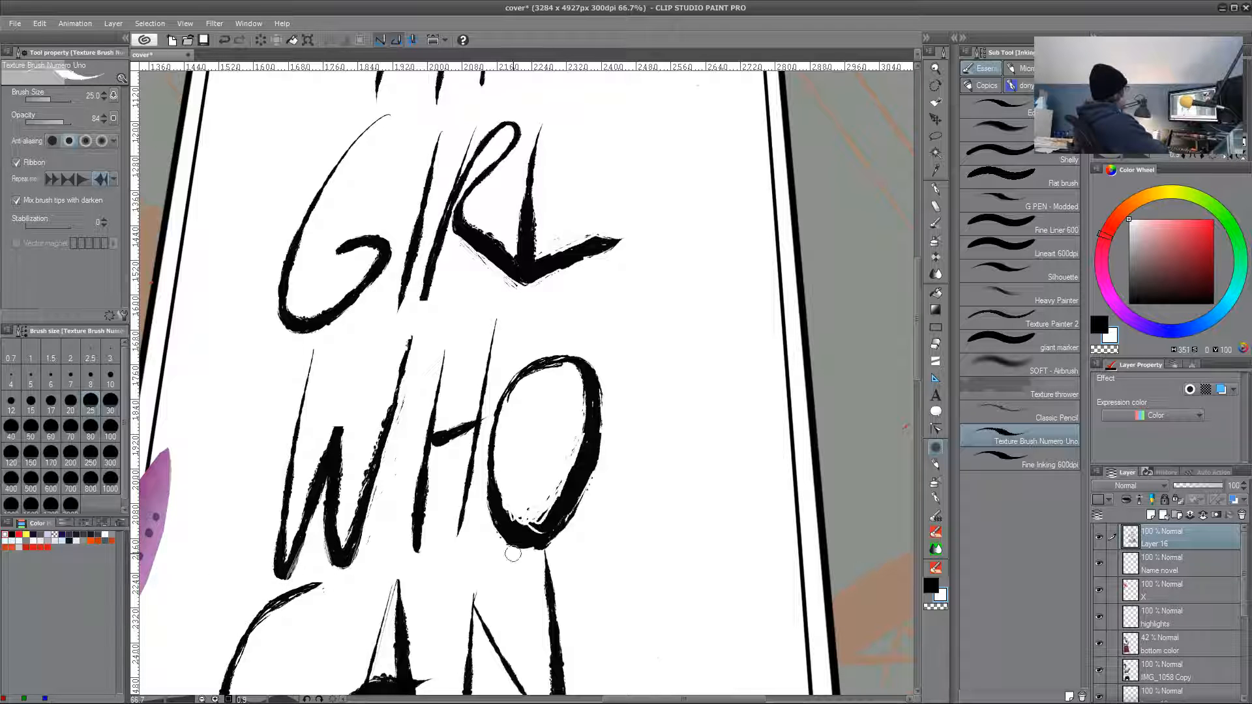
{"action": "scroll", "coordinate": [575, 405], "scroll_direction": "down", "scroll_amount": 3}
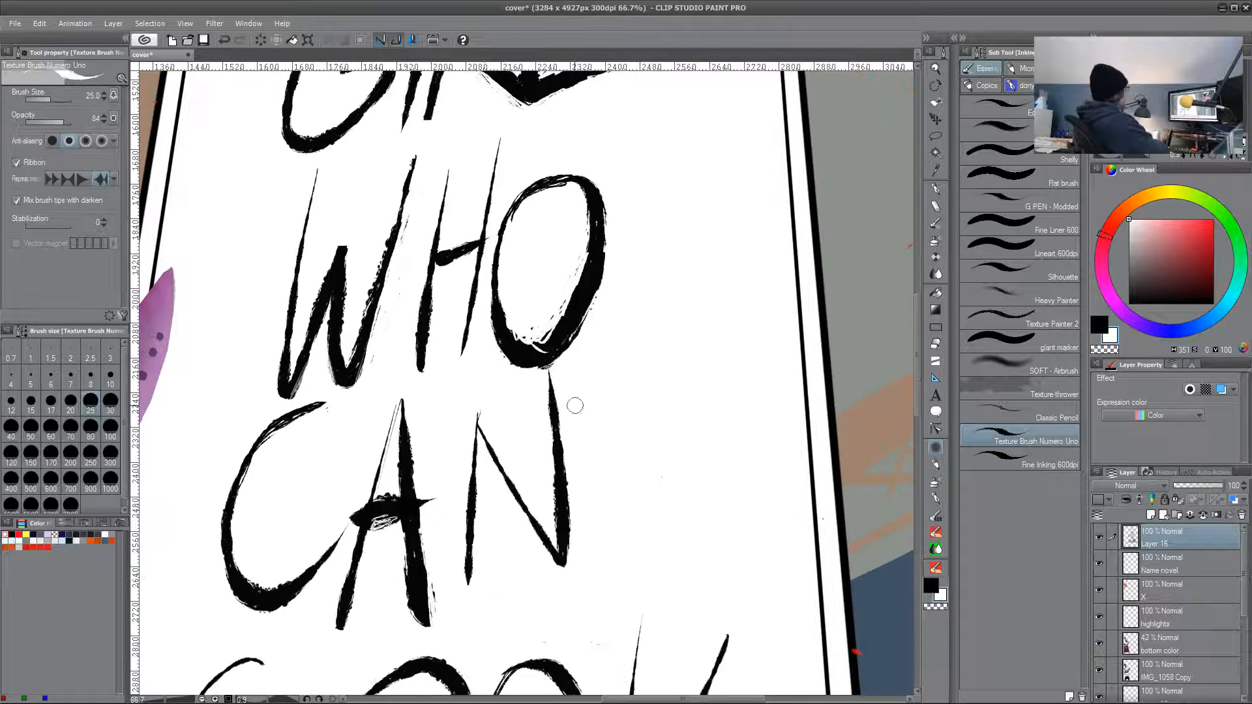
- Sample the lettering's black to strengthen the thin stroke of the A in CAN, and trim its edges in white
{"action": "left_click", "coordinate": [480, 414], "text": "alt"}
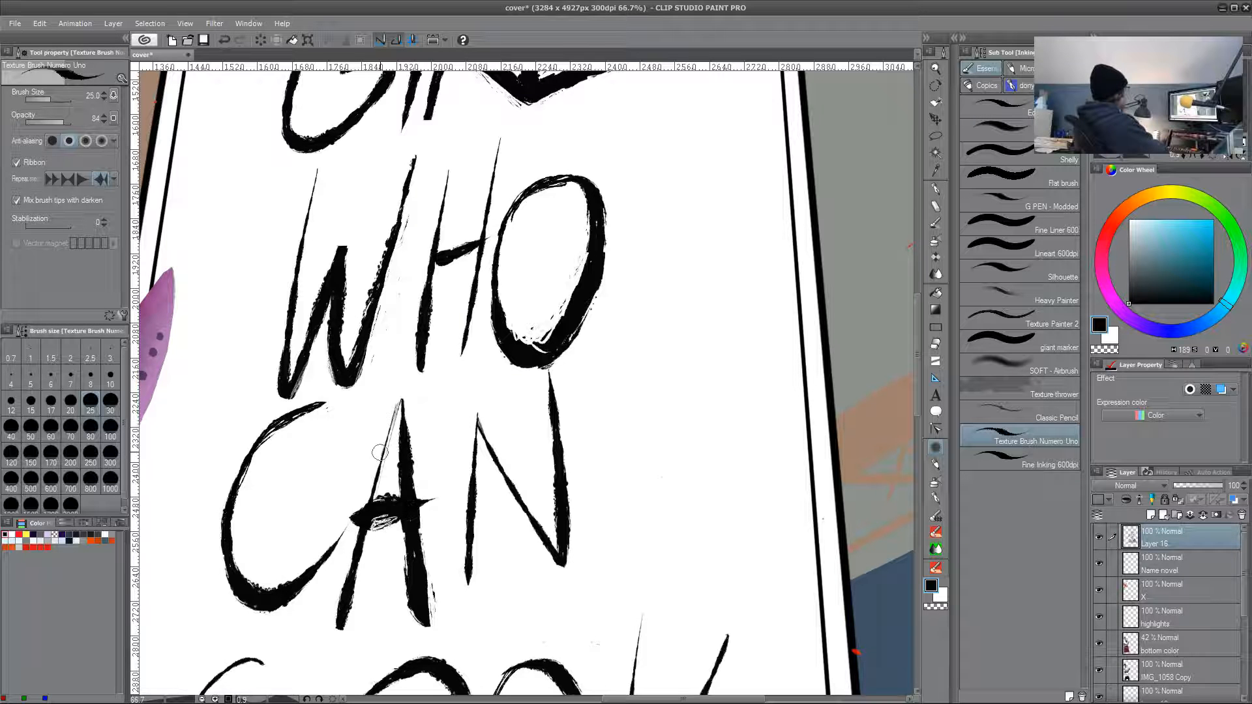
{"action": "left_click_drag", "start_coordinate": [399, 406], "coordinate": [377, 466]}
{"action": "left_click_drag", "start_coordinate": [663, 430], "coordinate": [717, 392]}
{"action": "key", "text": "ctrl+z"}
{"action": "mouse_move", "coordinate": [488, 614]}
{"action": "left_mouse_down"}
{"action": "mouse_move", "coordinate": [486, 448]}
{"action": "mouse_move", "coordinate": [412, 449]}
{"action": "mouse_move", "coordinate": [406, 407]}
{"action": "left_mouse_up"}
{"action": "key", "text": "x"}
{"action": "left_click_drag", "start_coordinate": [427, 471], "coordinate": [482, 372]}
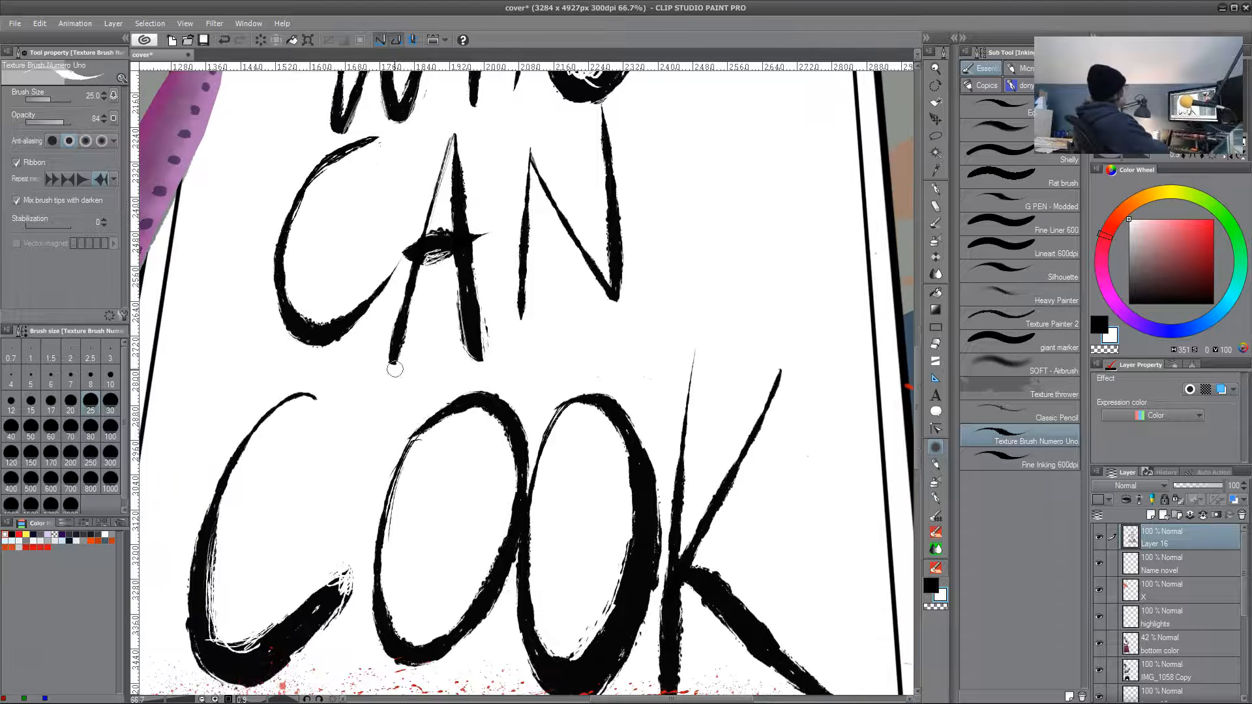
{"action": "left_click_drag", "start_coordinate": [401, 419], "coordinate": [416, 281]}
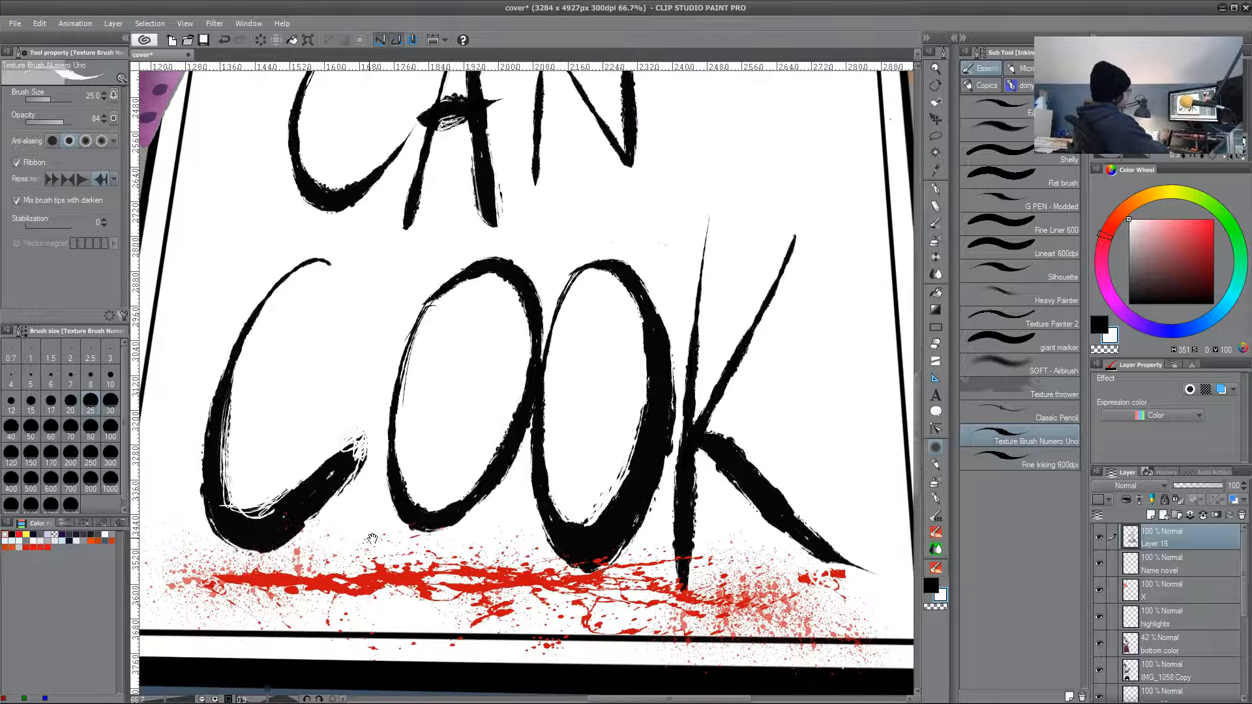
- Refine the tail of the C in COOK, alternating white trimming with black touch-ups
{"action": "left_click_drag", "start_coordinate": [302, 526], "coordinate": [363, 456]}
{"action": "key", "text": "x"}
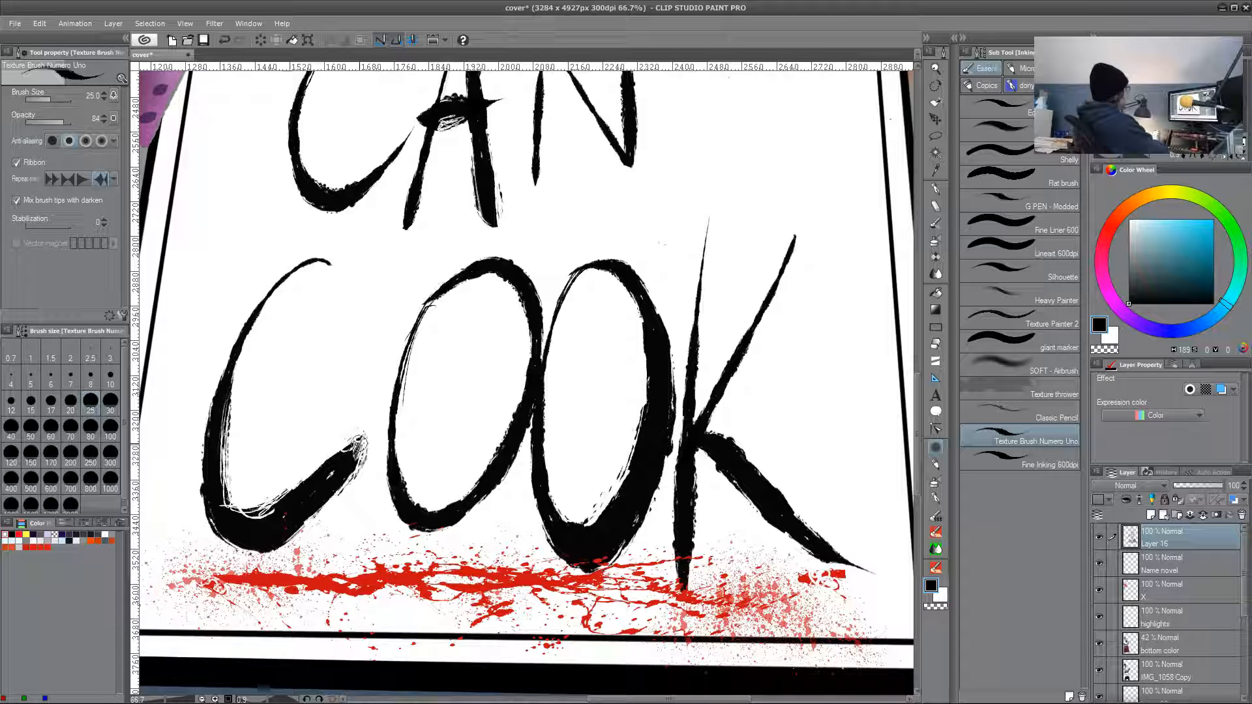
{"action": "key", "text": "x"}
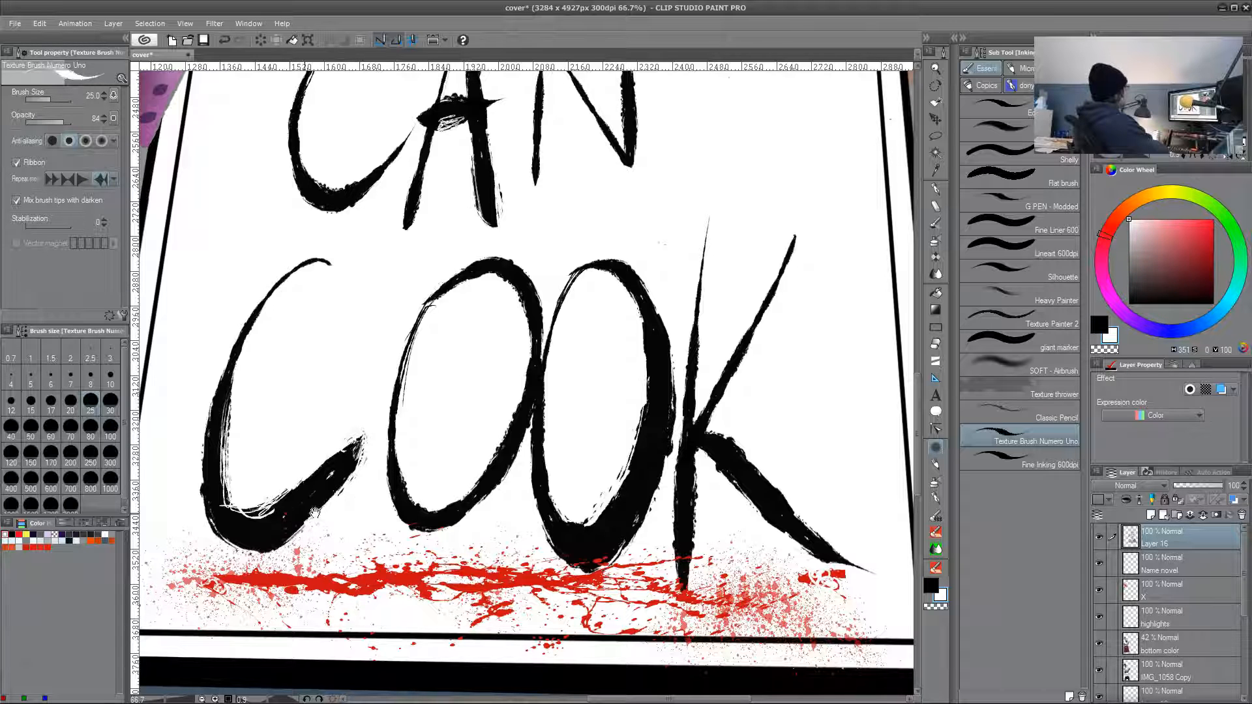
{"action": "key", "text": "x"}
{"action": "left_click_drag", "start_coordinate": [514, 528], "coordinate": [431, 627]}
- Trim the crossbar of the A in CAN with white
{"action": "left_click_drag", "start_coordinate": [455, 441], "coordinate": [593, 598]}
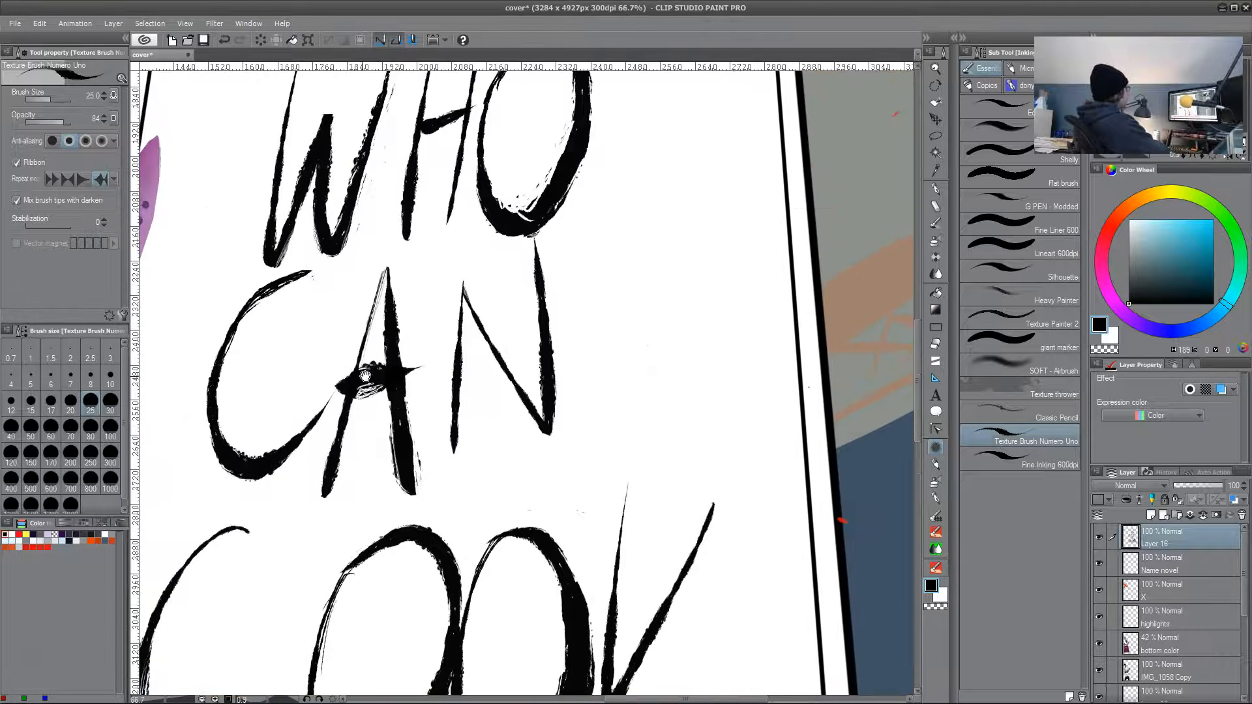
{"action": "key", "text": "x"}
{"action": "mouse_move", "coordinate": [364, 395]}
{"action": "left_mouse_down"}
{"action": "mouse_move", "coordinate": [336, 395]}
{"action": "mouse_move", "coordinate": [385, 387]}
{"action": "left_mouse_up"}
- Clean the stroke ends and stray bristle marks of THE and GIRL with white
{"action": "scroll", "coordinate": [411, 372], "scroll_direction": "up", "scroll_amount": 10}
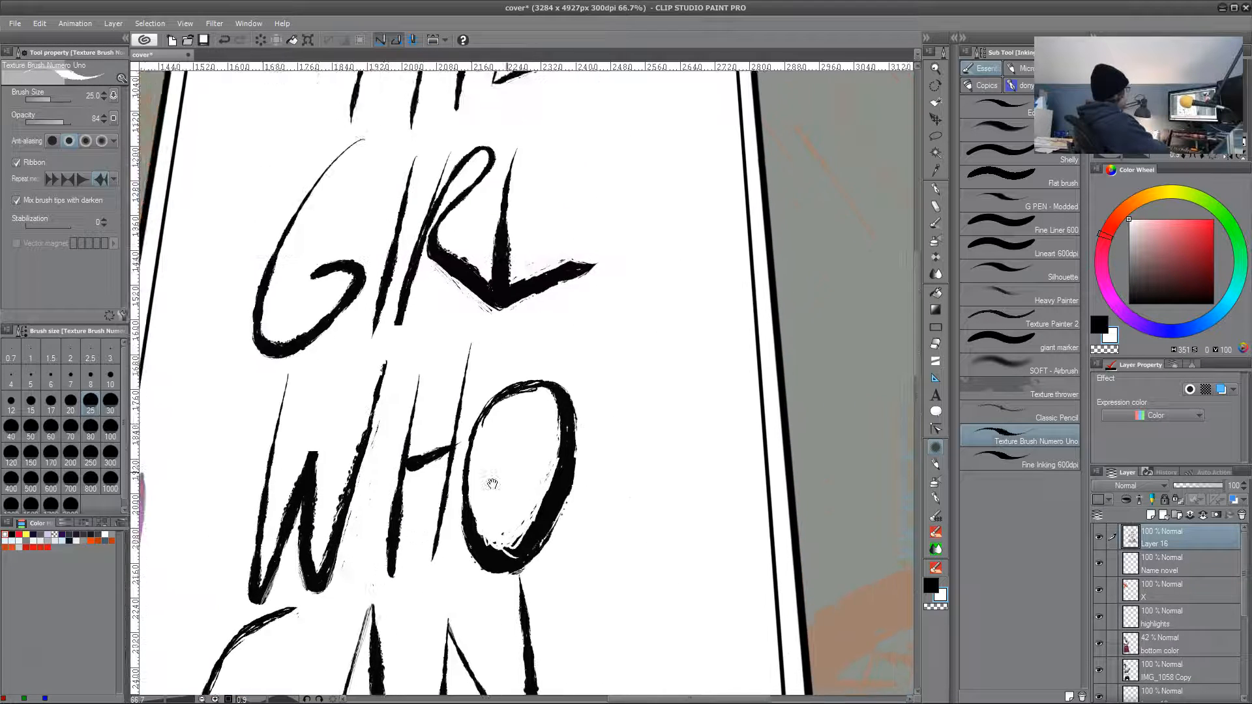
{"action": "left_click_drag", "start_coordinate": [448, 336], "coordinate": [491, 394]}
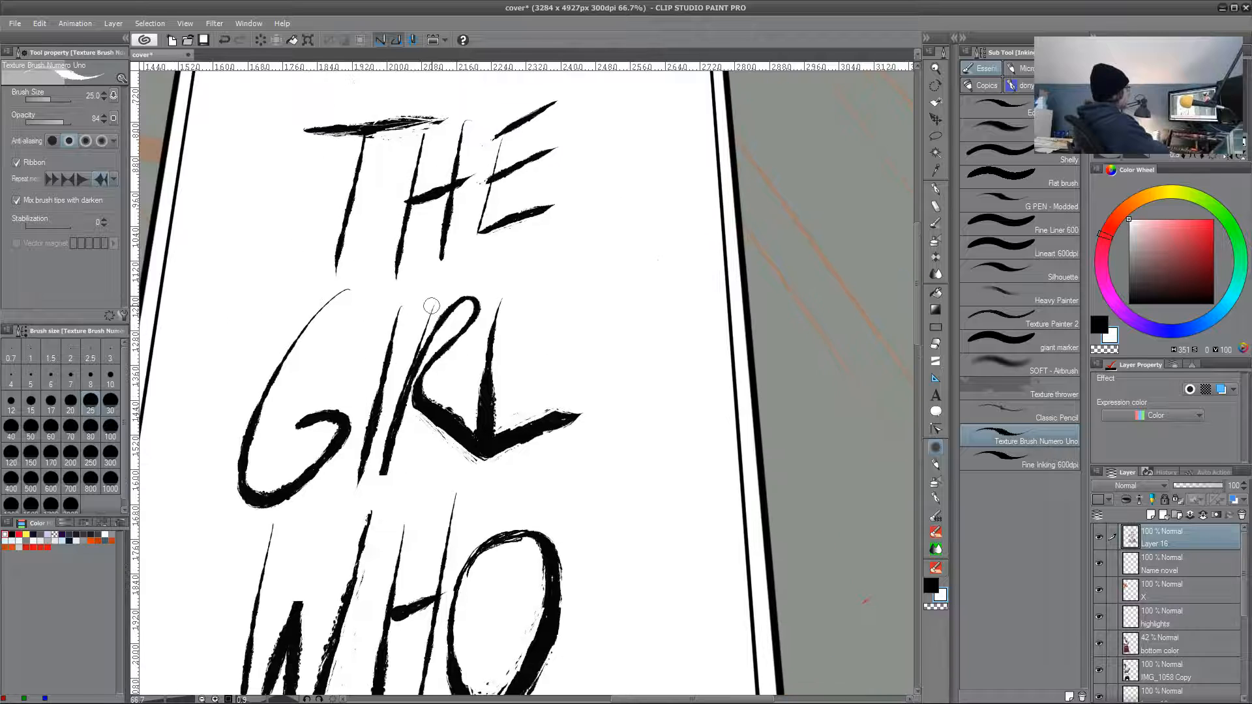
{"action": "left_click_drag", "start_coordinate": [492, 279], "coordinate": [490, 403]}
{"action": "left_click_drag", "start_coordinate": [520, 253], "coordinate": [551, 239]}
{"action": "key", "text": "ctrl+z"}
{"action": "left_click_drag", "start_coordinate": [505, 347], "coordinate": [527, 336]}
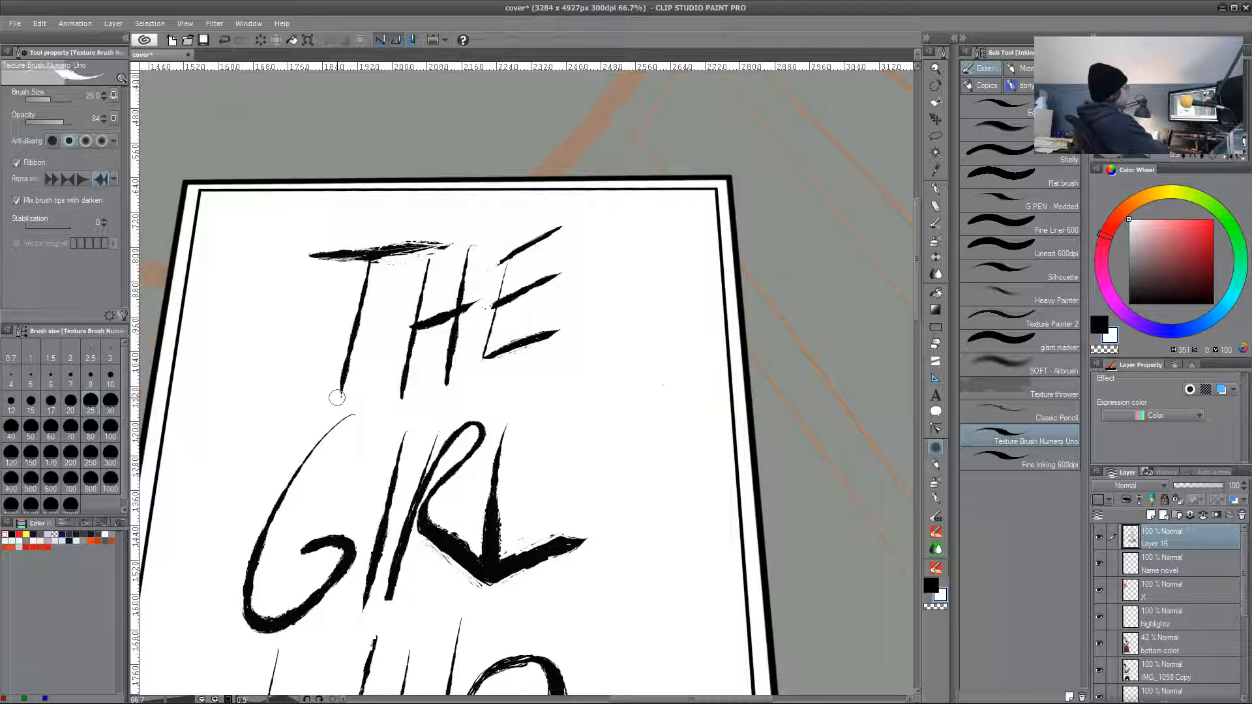
{"action": "scroll", "coordinate": [391, 408], "scroll_direction": "down", "scroll_amount": 3}
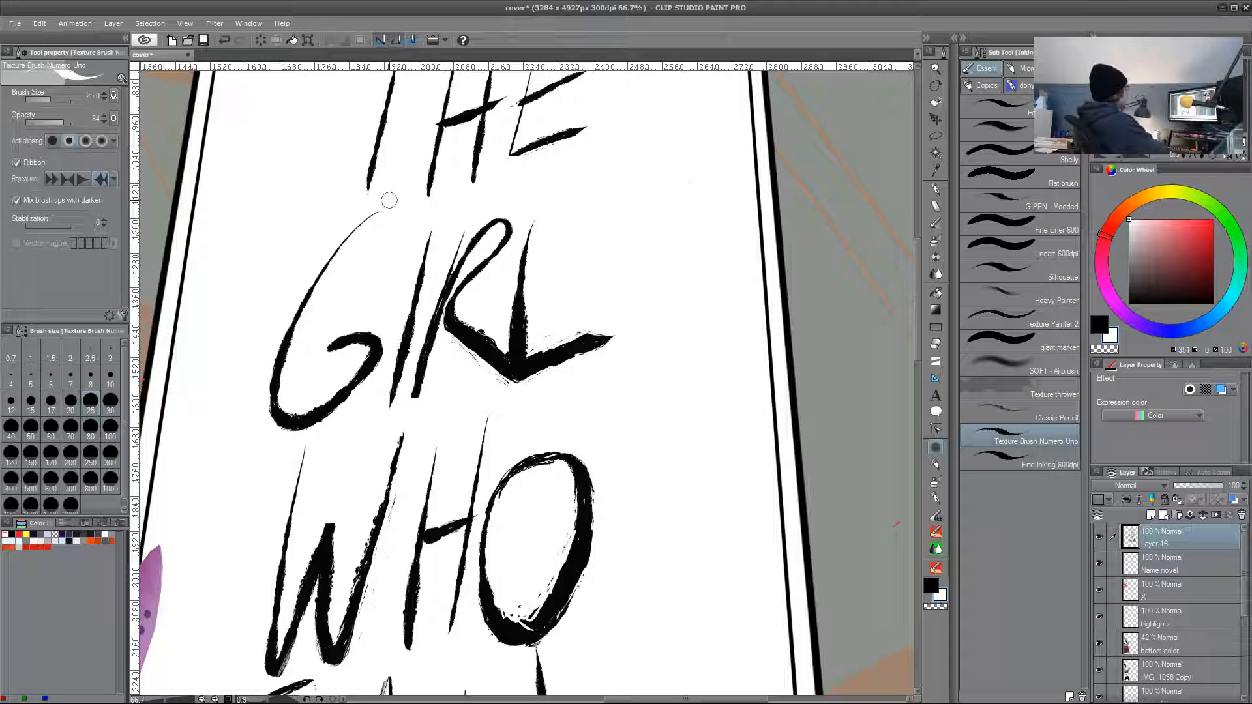
{"action": "left_click_drag", "start_coordinate": [539, 444], "coordinate": [517, 375]}
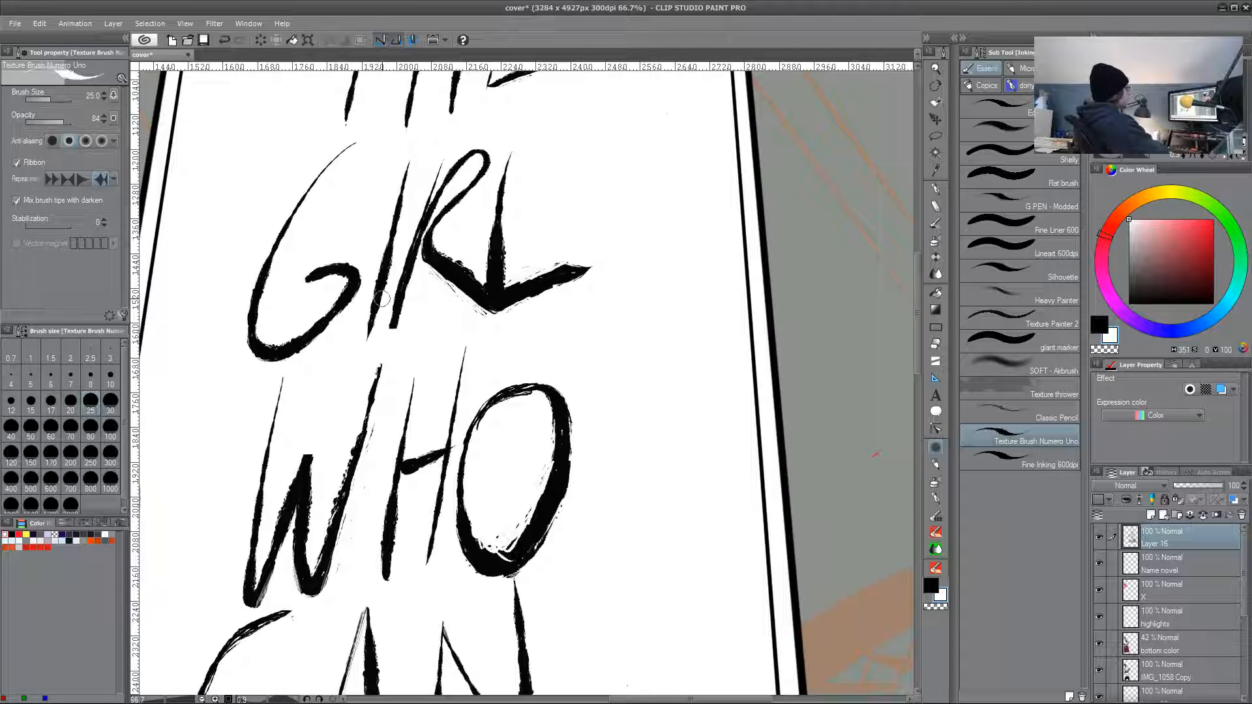
- Touch up the edges of the letters in WHO with black
{"action": "scroll", "coordinate": [505, 388], "scroll_direction": "down", "scroll_amount": 3}
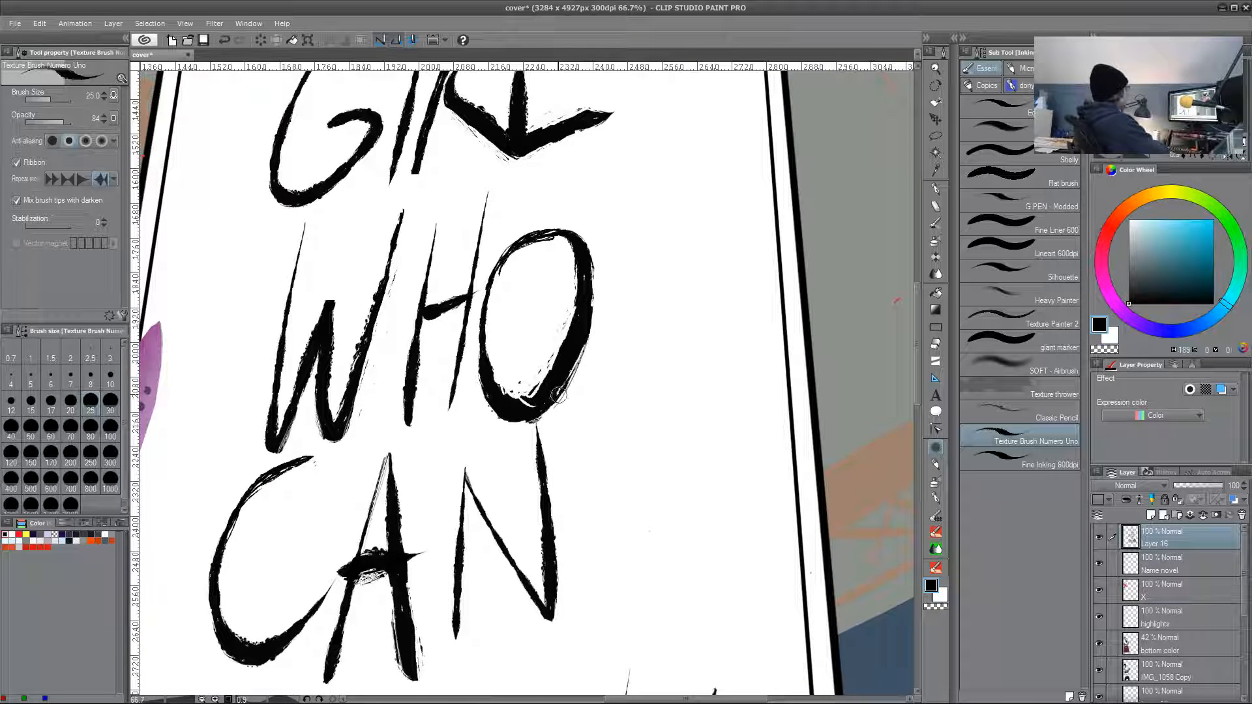
{"action": "left_click_drag", "start_coordinate": [573, 496], "coordinate": [607, 287]}
{"action": "mouse_move", "coordinate": [284, 466]}
{"action": "left_mouse_down"}
{"action": "mouse_move", "coordinate": [321, 445]}
{"action": "mouse_move", "coordinate": [337, 551]}
{"action": "left_mouse_up"}
{"action": "key", "text": "x"}
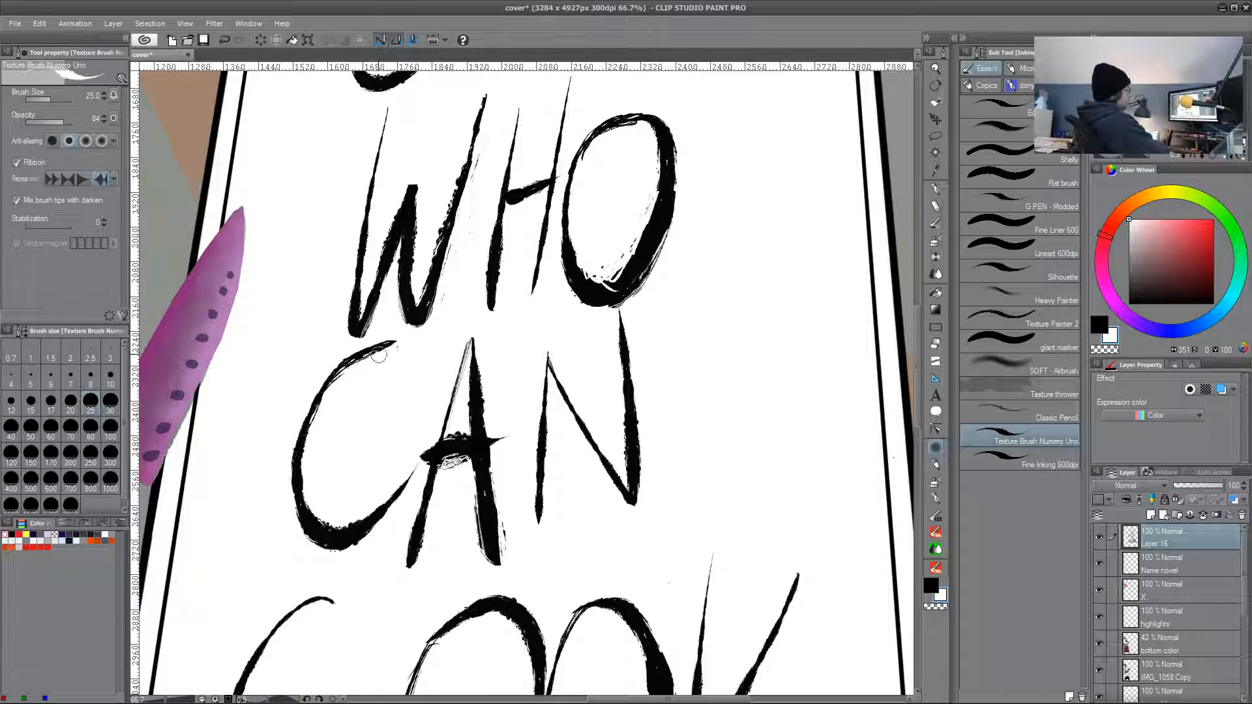
- Clean the rough edges of CAN and COOK with white and check the lettering at thumbnail size
{"action": "mouse_move", "coordinate": [604, 600]}
{"action": "left_mouse_down"}
{"action": "mouse_move", "coordinate": [604, 470]}
{"action": "mouse_move", "coordinate": [539, 433]}
{"action": "left_mouse_up"}
{"action": "mouse_move", "coordinate": [349, 304]}
{"action": "left_mouse_down"}
{"action": "mouse_move", "coordinate": [352, 295]}
{"action": "mouse_move", "coordinate": [348, 312]}
{"action": "left_mouse_up"}
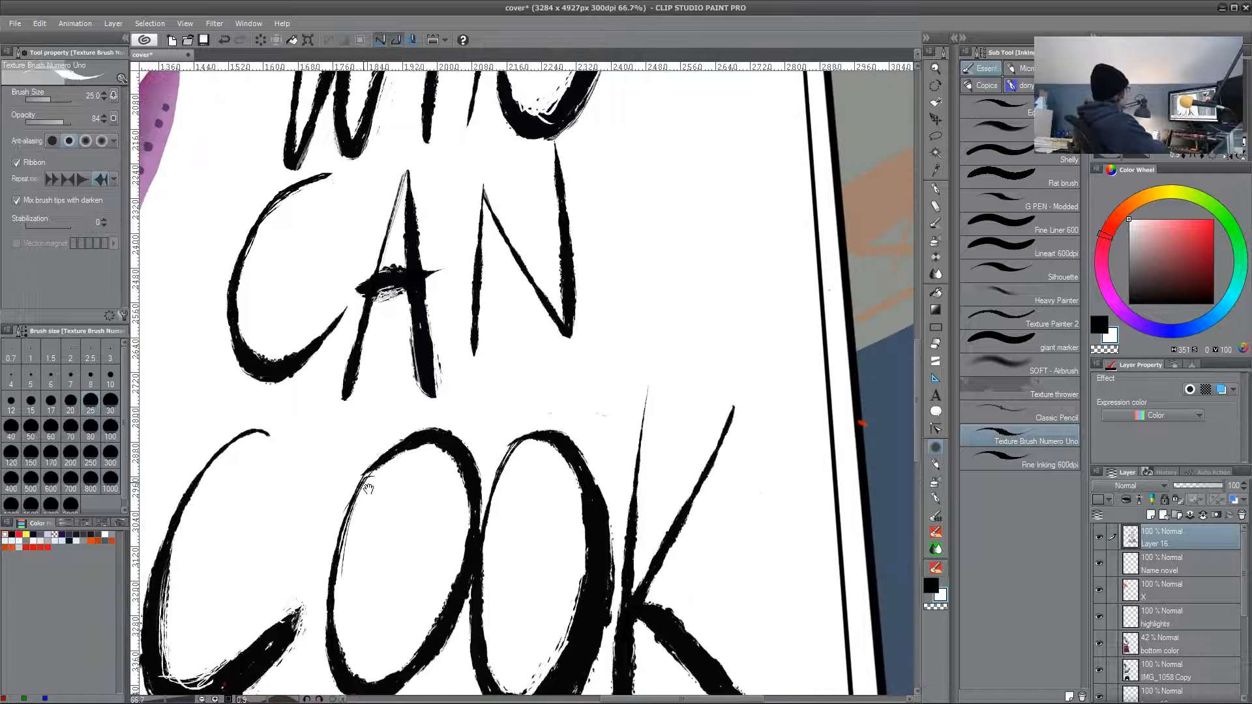
{"action": "left_click_drag", "start_coordinate": [711, 540], "coordinate": [694, 442]}
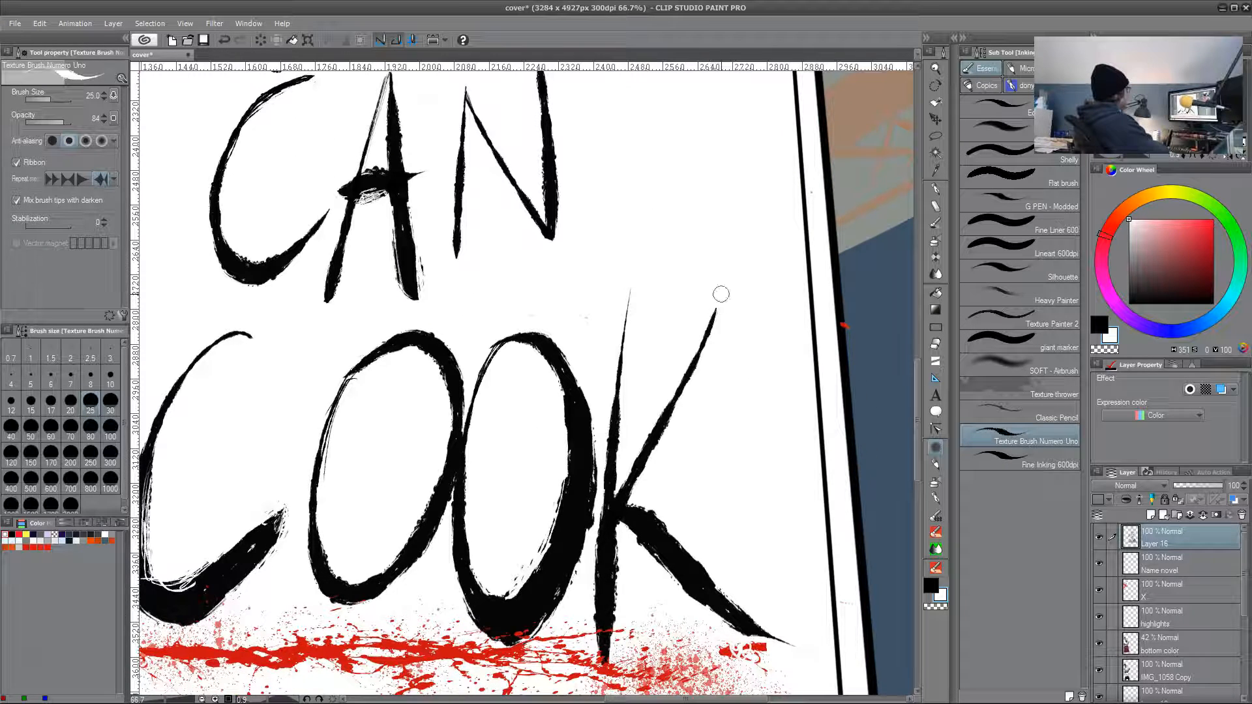
{"action": "left_click_drag", "start_coordinate": [745, 495], "coordinate": [674, 341]}
{"action": "left_click_drag", "start_coordinate": [542, 591], "coordinate": [770, 593]}
{"action": "mouse_move", "coordinate": [359, 470]}
{"action": "left_mouse_down"}
{"action": "mouse_move", "coordinate": [328, 472]}
{"action": "mouse_move", "coordinate": [383, 449]}
{"action": "mouse_move", "coordinate": [318, 475]}
{"action": "left_mouse_up"}
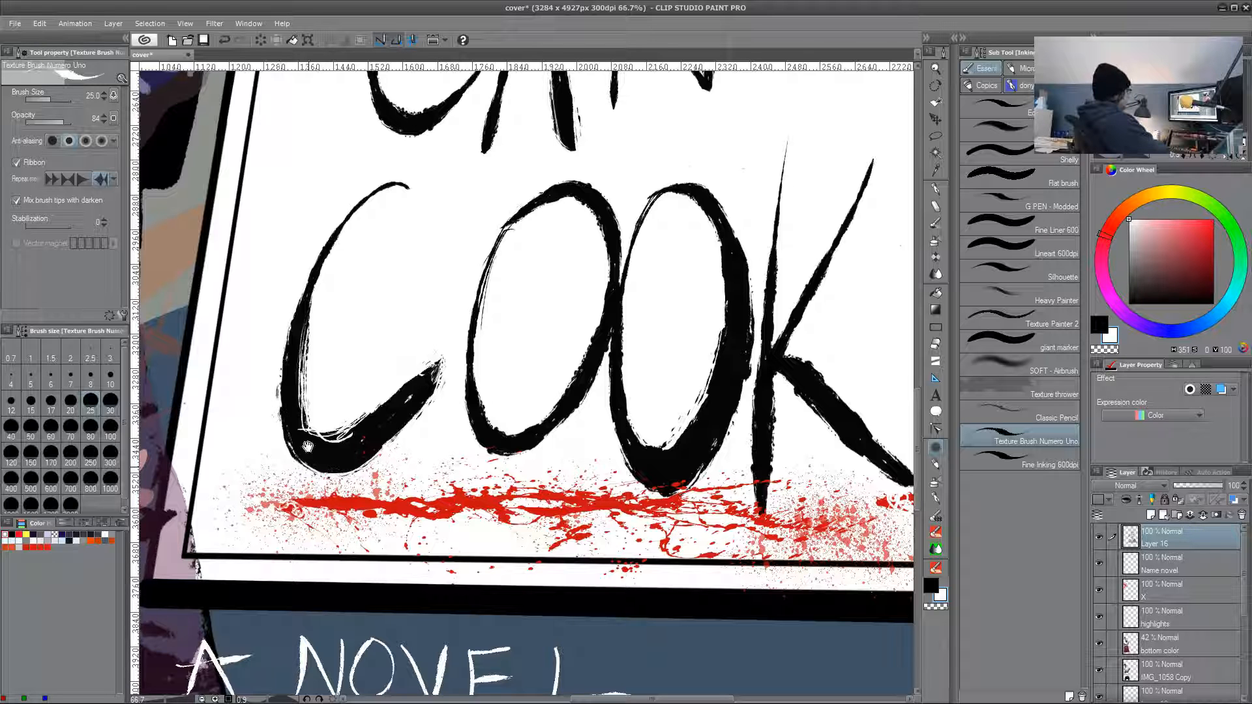
{"action": "left_click_drag", "start_coordinate": [493, 290], "coordinate": [486, 330]}
{"action": "scroll", "coordinate": [404, 580], "scroll_direction": "down", "scroll_amount": 6}
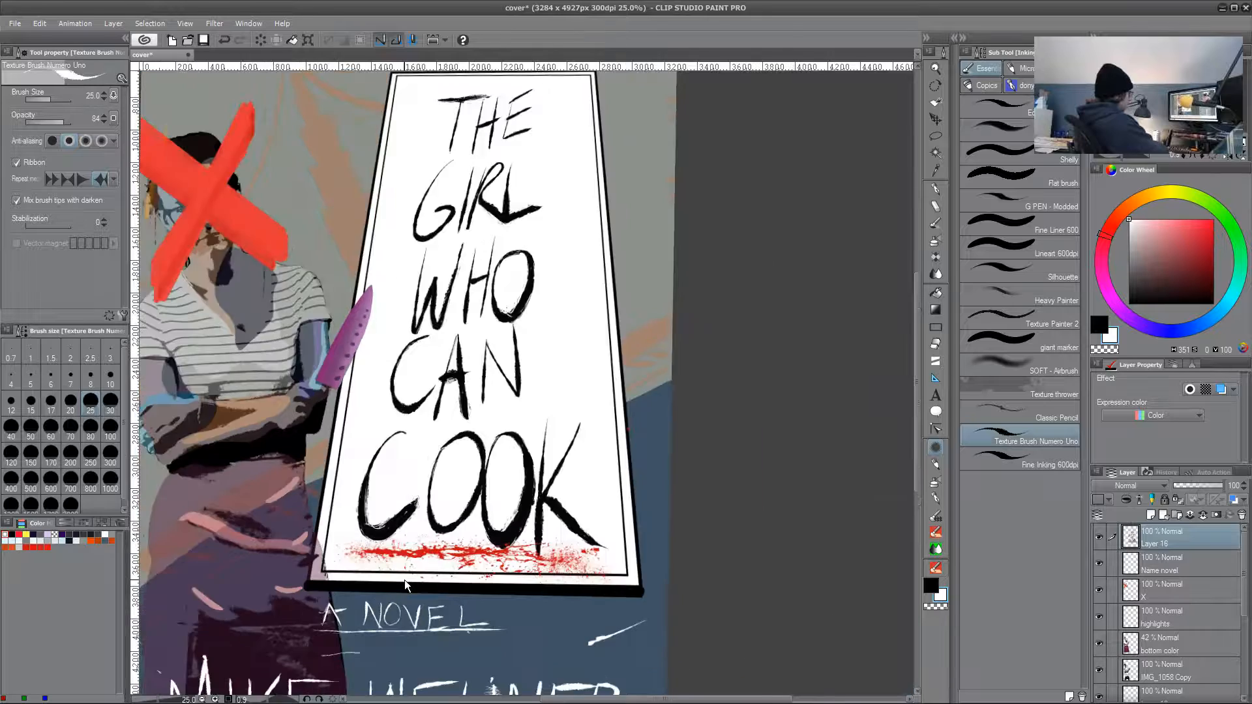
{"action": "left_click_drag", "start_coordinate": [404, 580], "coordinate": [441, 490]}
{"action": "scroll", "coordinate": [336, 518], "scroll_direction": "up", "scroll_amount": 7}
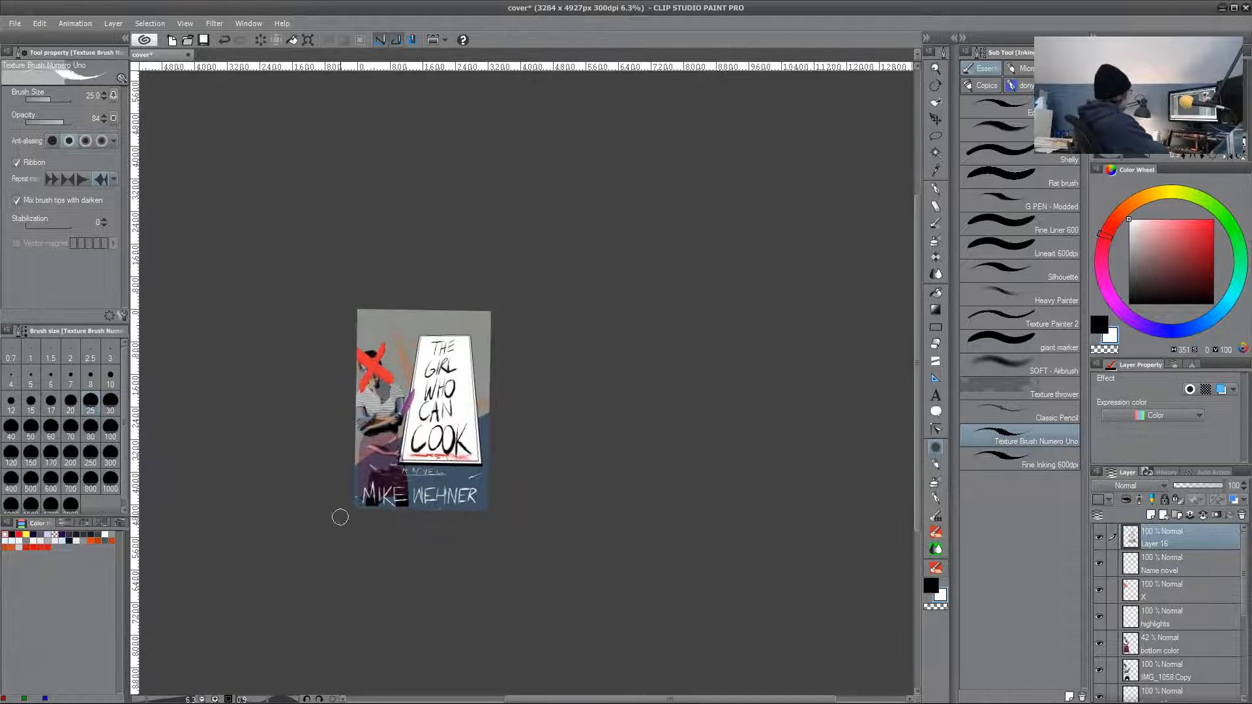
- Toggle the visibility of the figure's layers to identify the clothing colors, and select the "bottom color" layer
{"action": "left_click_drag", "start_coordinate": [547, 373], "coordinate": [489, 685]}
{"action": "scroll", "coordinate": [304, 471], "scroll_direction": "up", "scroll_amount": 2}
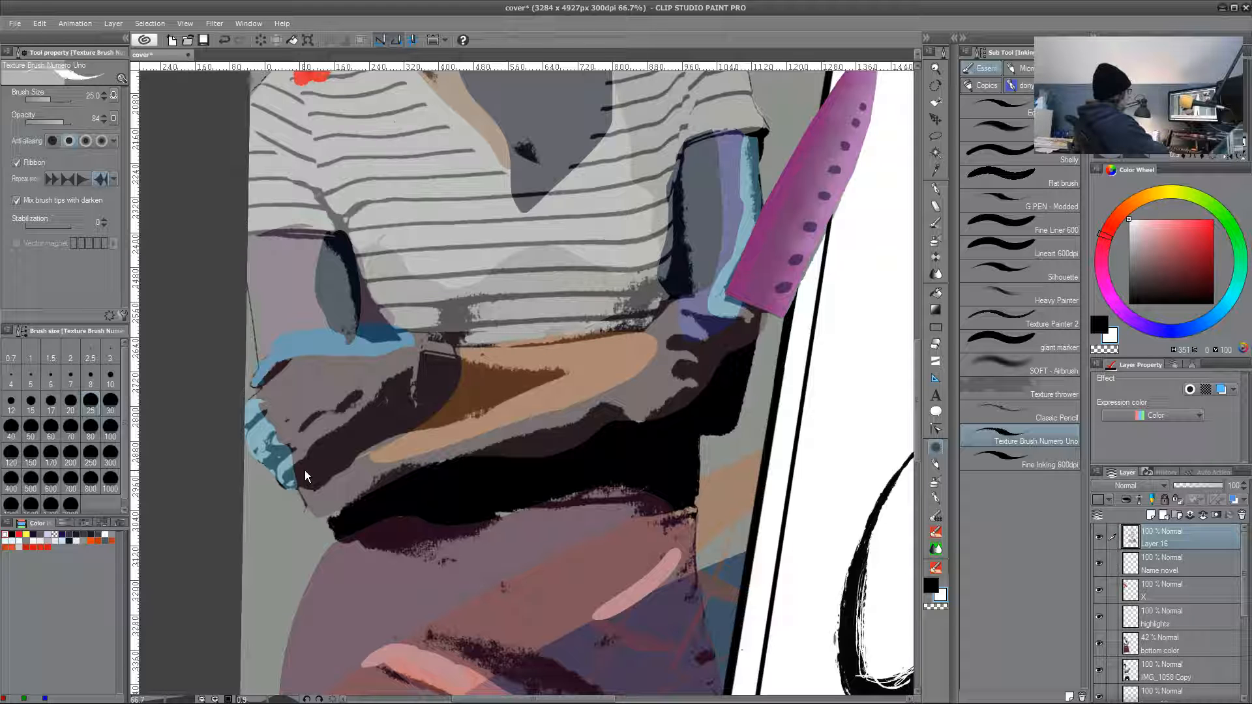
{"action": "scroll", "coordinate": [1241, 650], "scroll_direction": "down", "scroll_amount": 3}
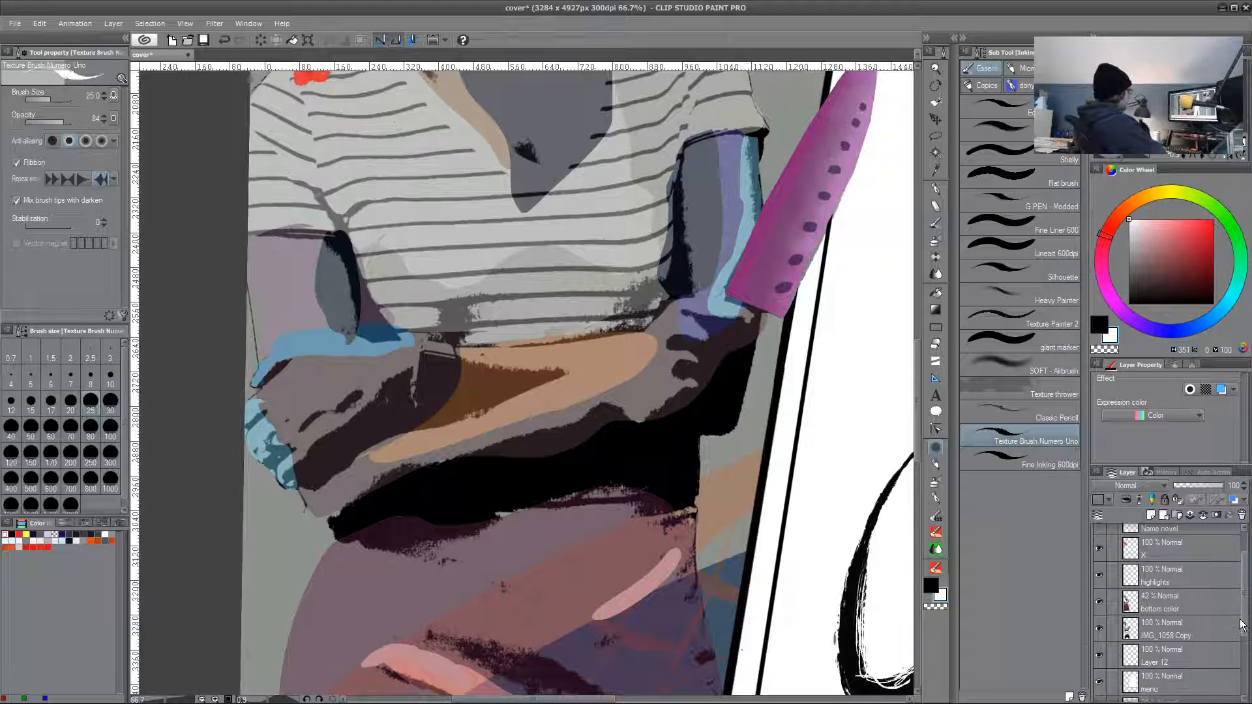
{"action": "scroll", "coordinate": [1242, 650], "scroll_direction": "down", "scroll_amount": 1}
{"action": "left_click", "coordinate": [1099, 570]}
{"action": "left_click", "coordinate": [1095, 570]}
{"action": "left_click", "coordinate": [1098, 545]}
{"action": "left_click", "coordinate": [1099, 541]}
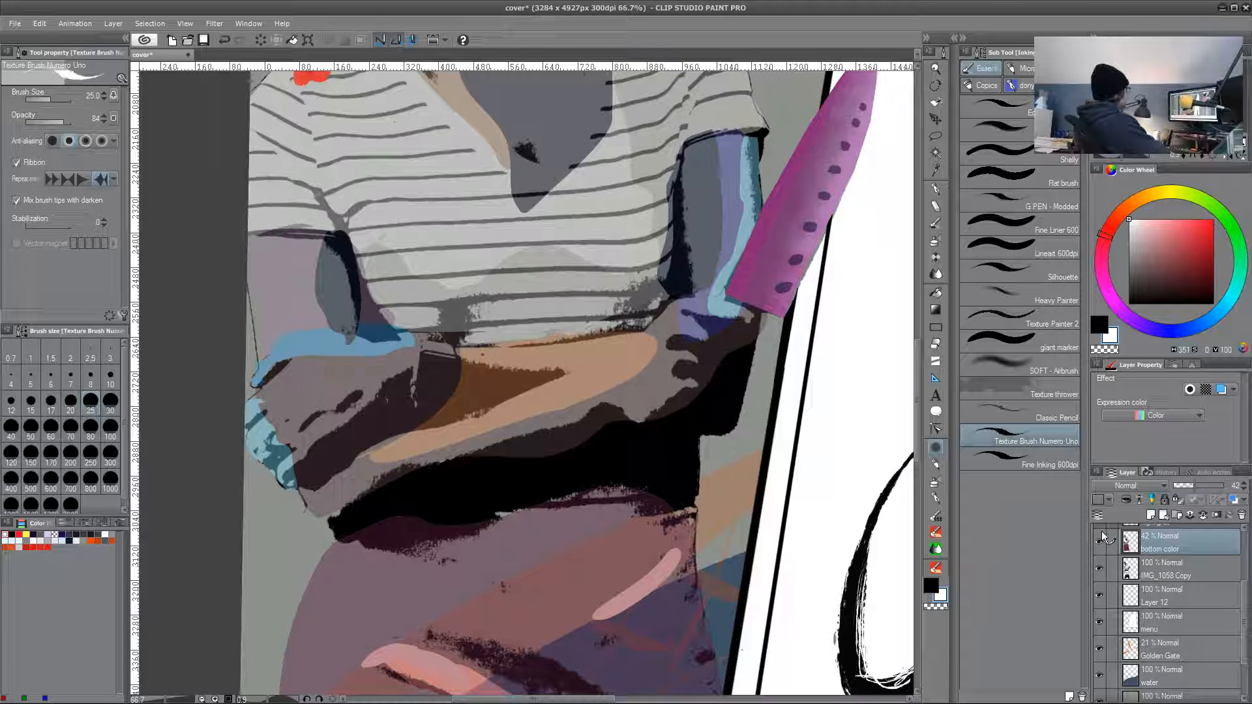
- Set the Lineart 600dpi brush to size 15 with transparent color and try erasing stray marks beside the figure's elbow
{"action": "left_click", "coordinate": [1018, 246]}
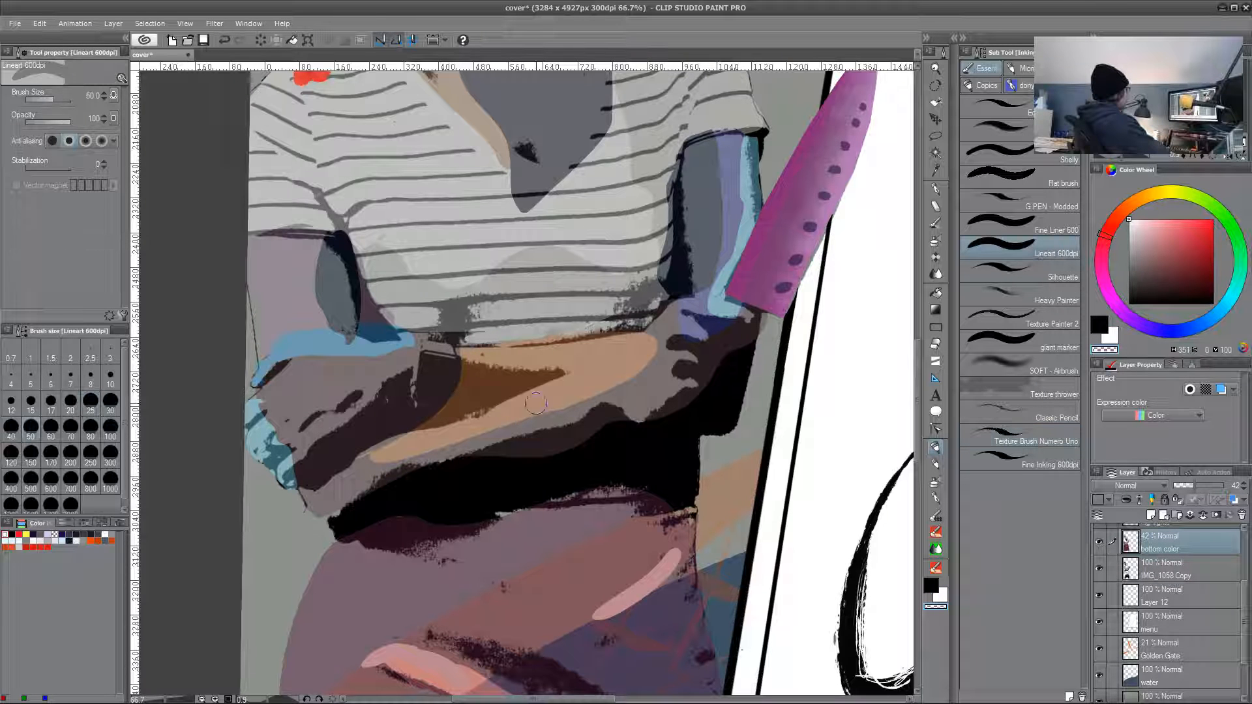
{"action": "scroll", "coordinate": [271, 458], "scroll_direction": "up", "scroll_amount": 2}
{"action": "mouse_move", "coordinate": [269, 508]}
{"action": "left_mouse_down"}
{"action": "mouse_move", "coordinate": [317, 480]}
{"action": "mouse_move", "coordinate": [313, 450]}
{"action": "left_mouse_up"}
{"action": "key", "text": "bracketleft"}
{"action": "key", "text": "bracketleft"}
{"action": "key", "text": "bracketleft"}
{"action": "key", "text": "bracketleft"}
{"action": "key", "text": "bracketleft"}
{"action": "key", "text": "bracketleft"}
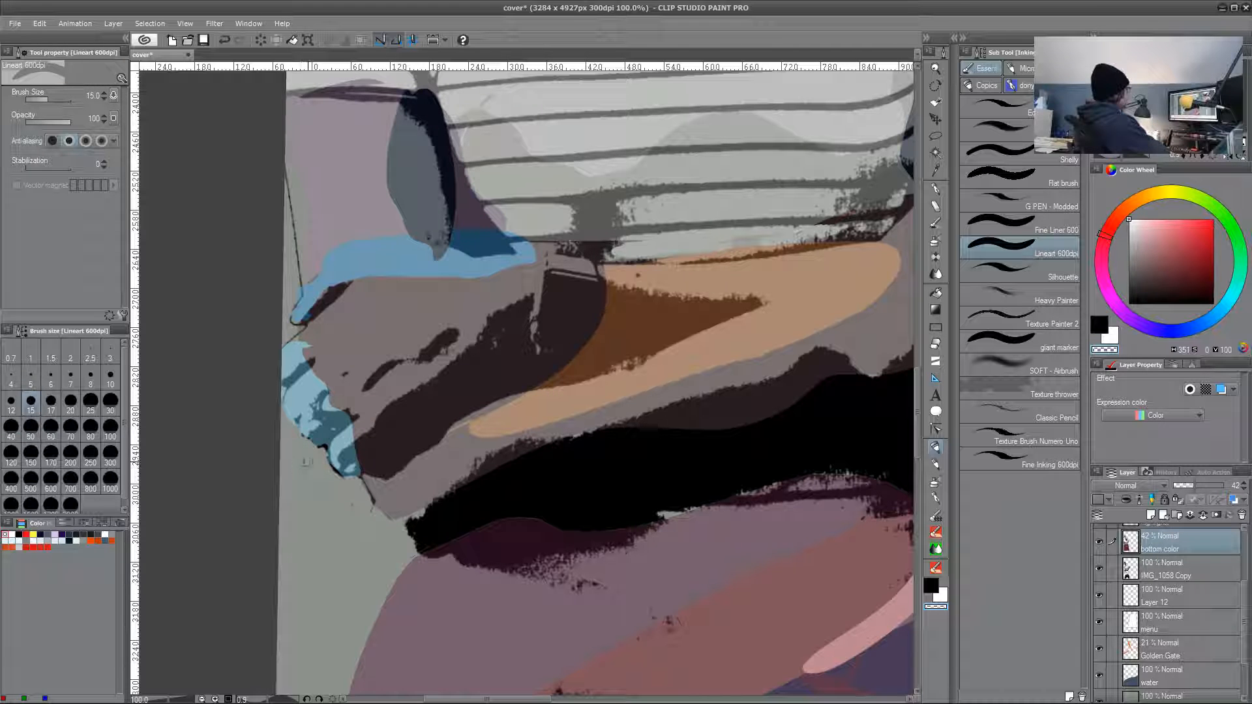
{"action": "key", "text": "ctrl+z"}
- Erase stray paint along the outer edge of the striped sleeve and sample the shirt's light gray near the collar
{"action": "left_click_drag", "start_coordinate": [483, 551], "coordinate": [500, 703]}
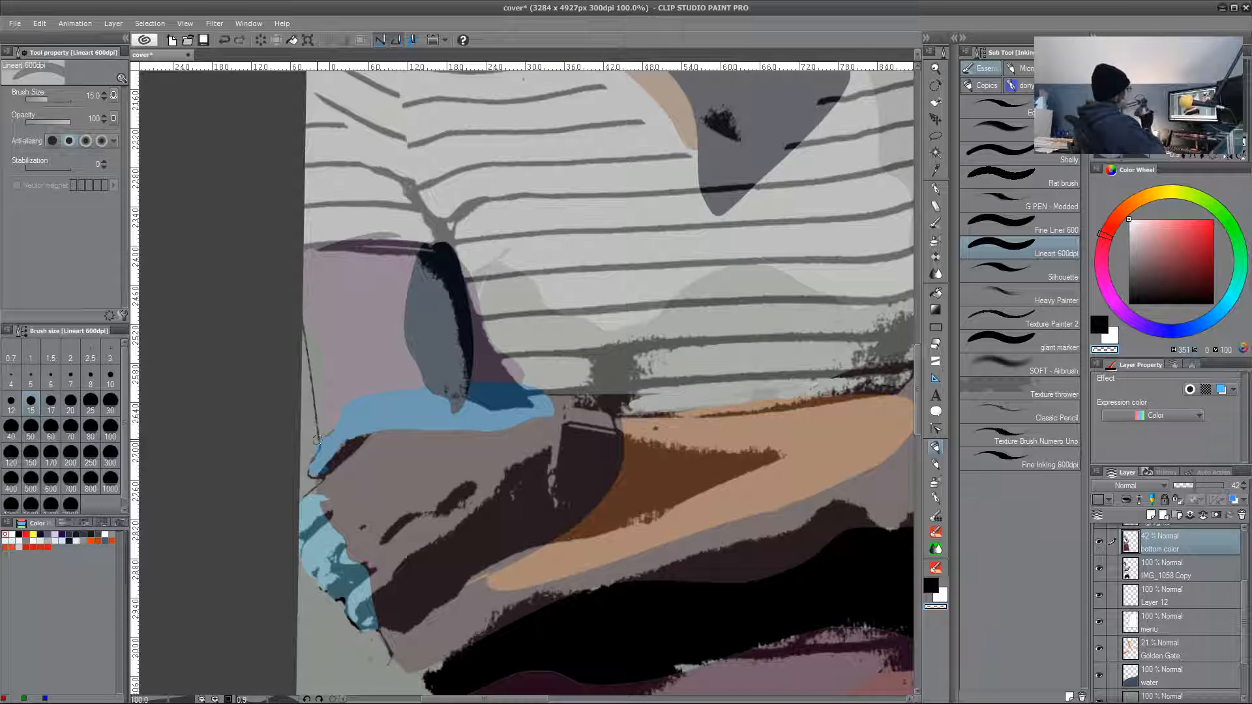
{"action": "left_click_drag", "start_coordinate": [360, 458], "coordinate": [375, 559]}
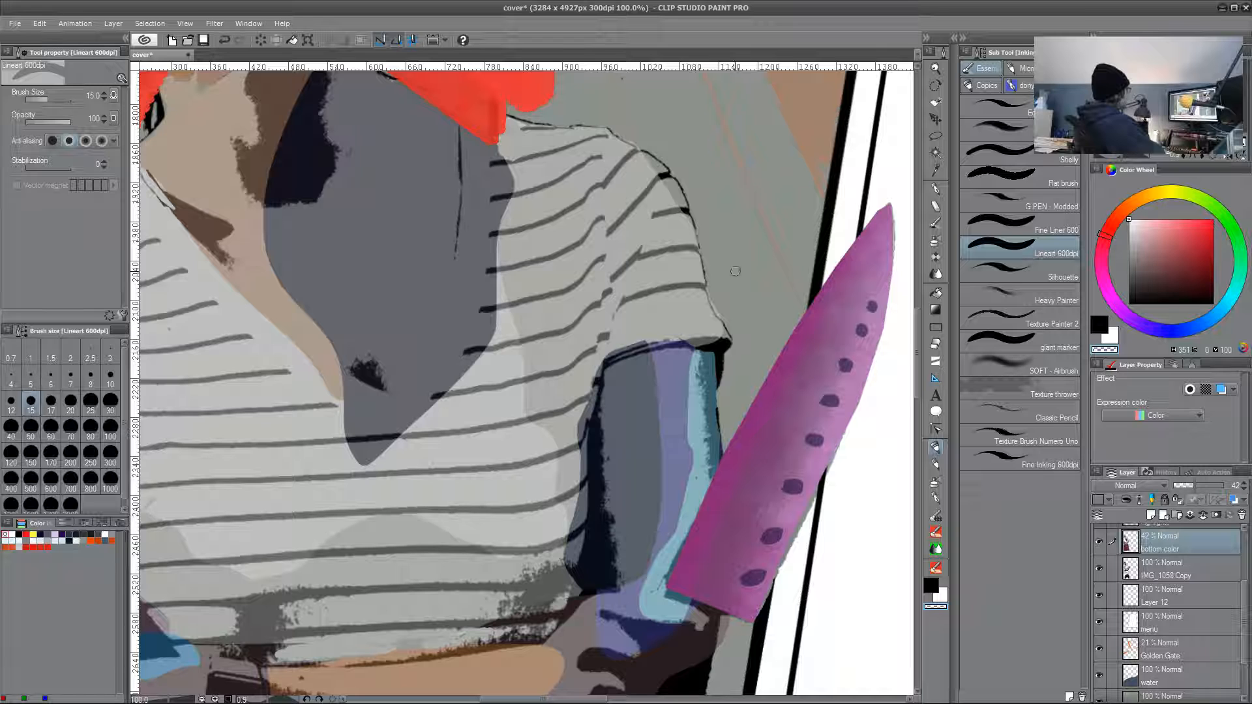
{"action": "left_click_drag", "start_coordinate": [711, 292], "coordinate": [720, 315]}
{"action": "left_click_drag", "start_coordinate": [589, 308], "coordinate": [538, 534]}
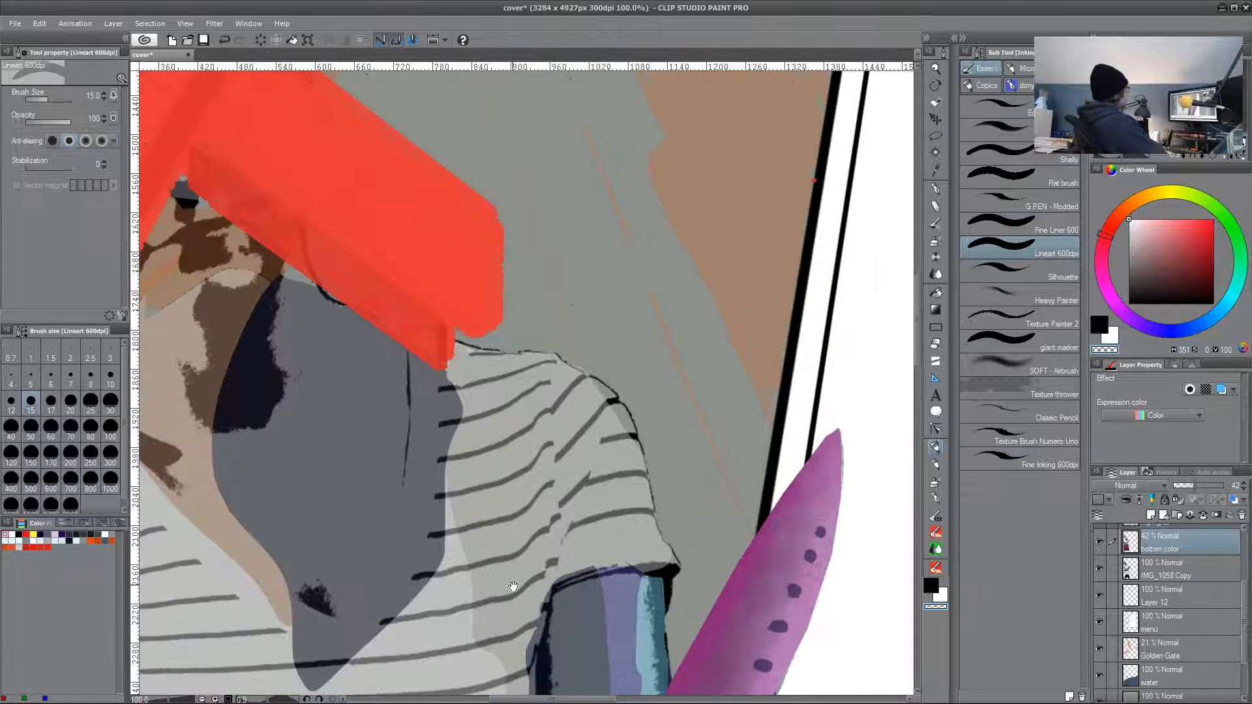
{"action": "left_click", "coordinate": [473, 389], "text": "alt"}
{"action": "left_click", "coordinate": [472, 386], "text": "alt"}
{"action": "left_click_drag", "start_coordinate": [437, 438], "coordinate": [617, 474]}
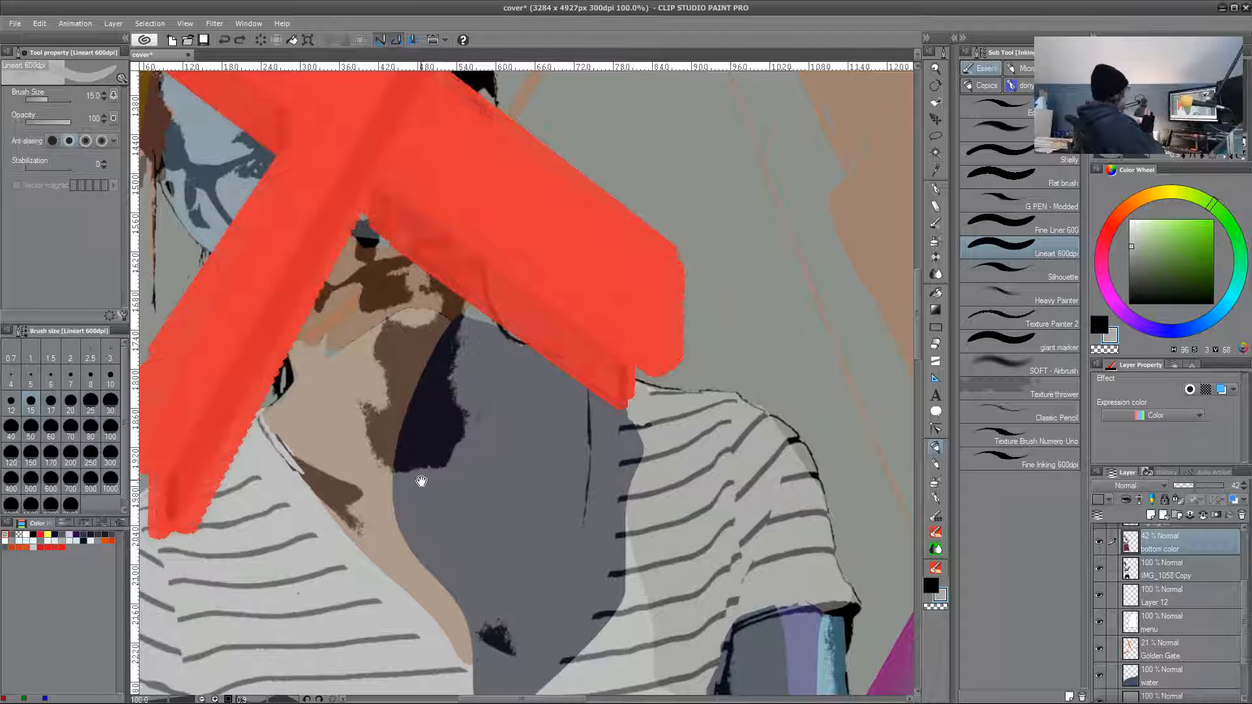
- Select the "IMG_1058 Copy" layer and try erasing rough marks around the face with the G PEN - Modded brush at size 20 in transparent color
{"action": "left_click", "coordinate": [1175, 576]}
{"action": "left_click", "coordinate": [1056, 193]}
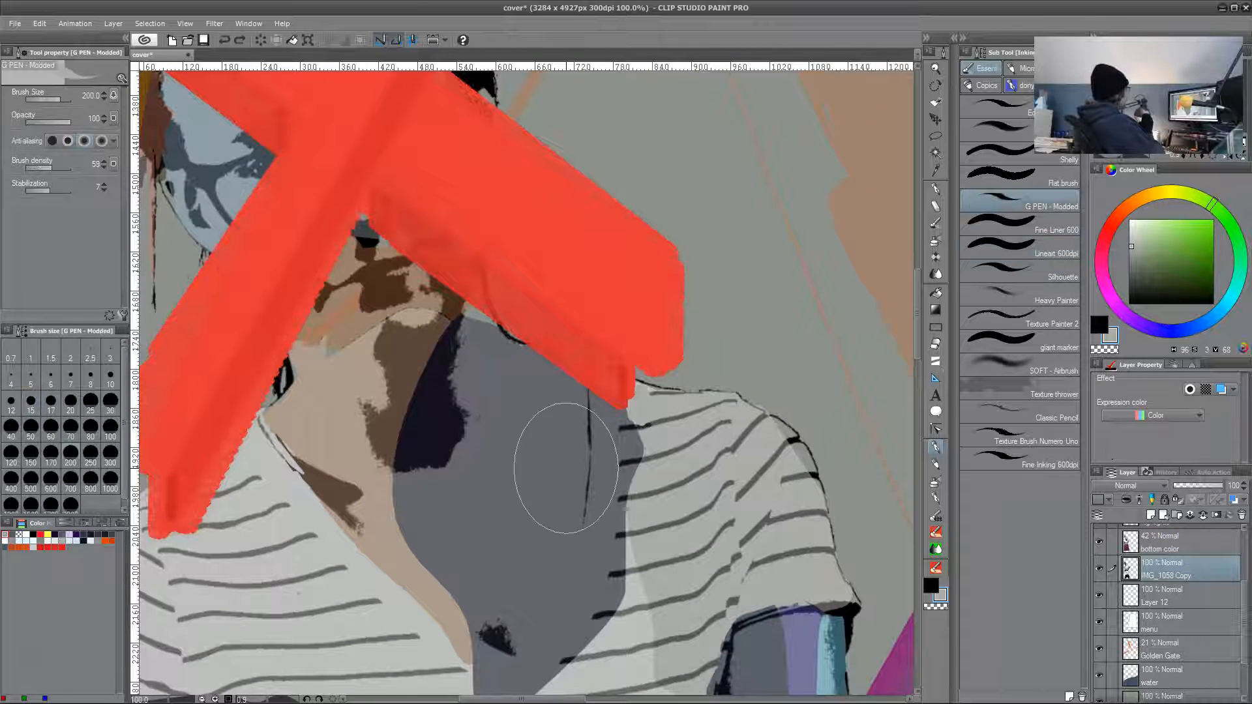
{"action": "left_click", "coordinate": [1107, 349]}
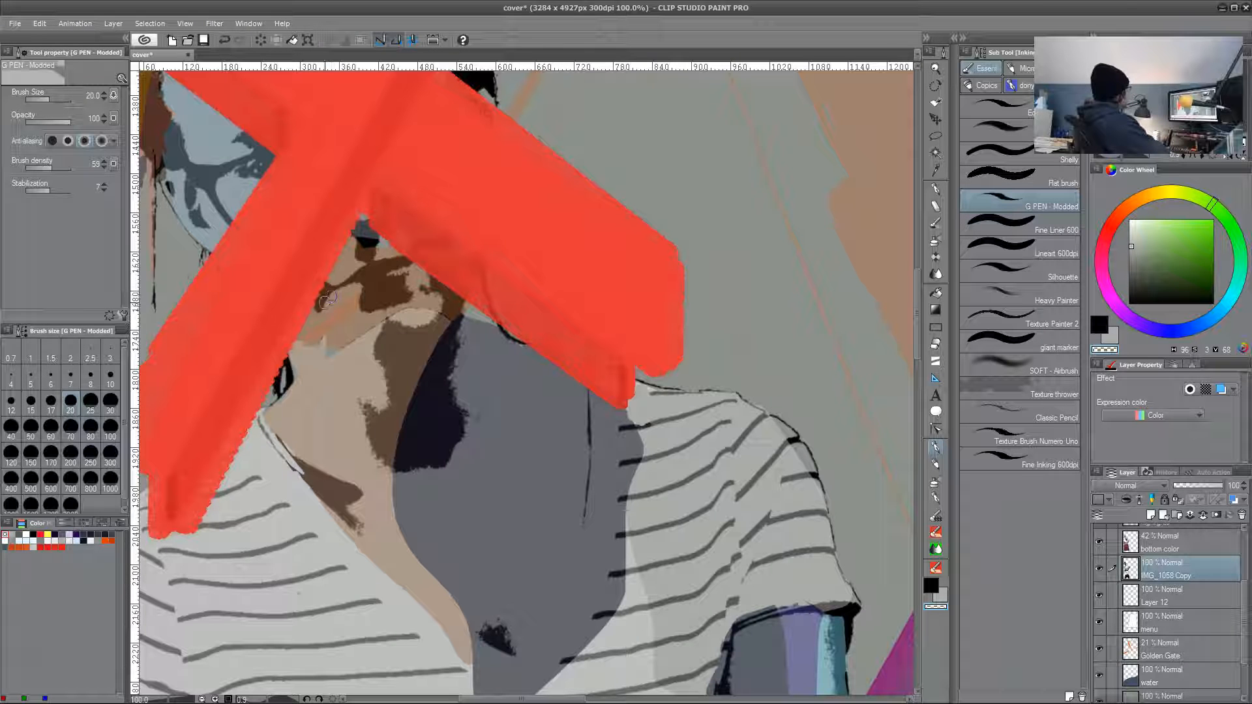
{"action": "key", "text": "ctrl+z"}
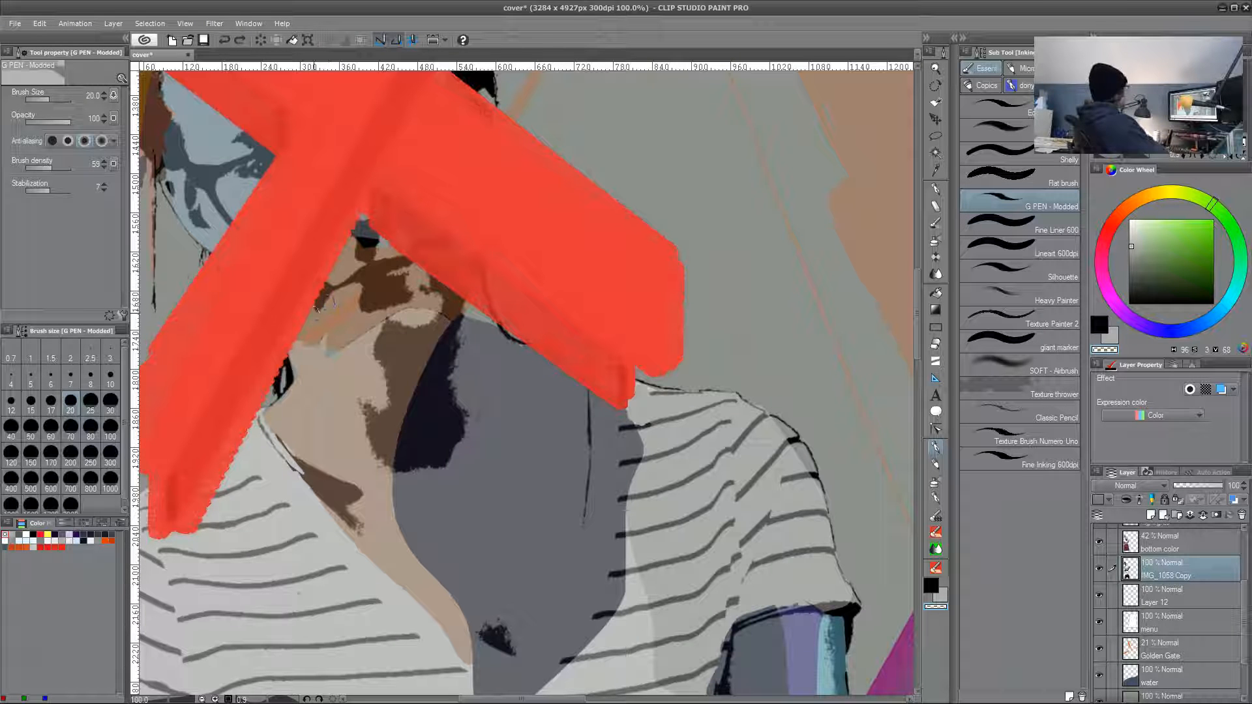
{"action": "left_click_drag", "start_coordinate": [333, 349], "coordinate": [402, 490]}
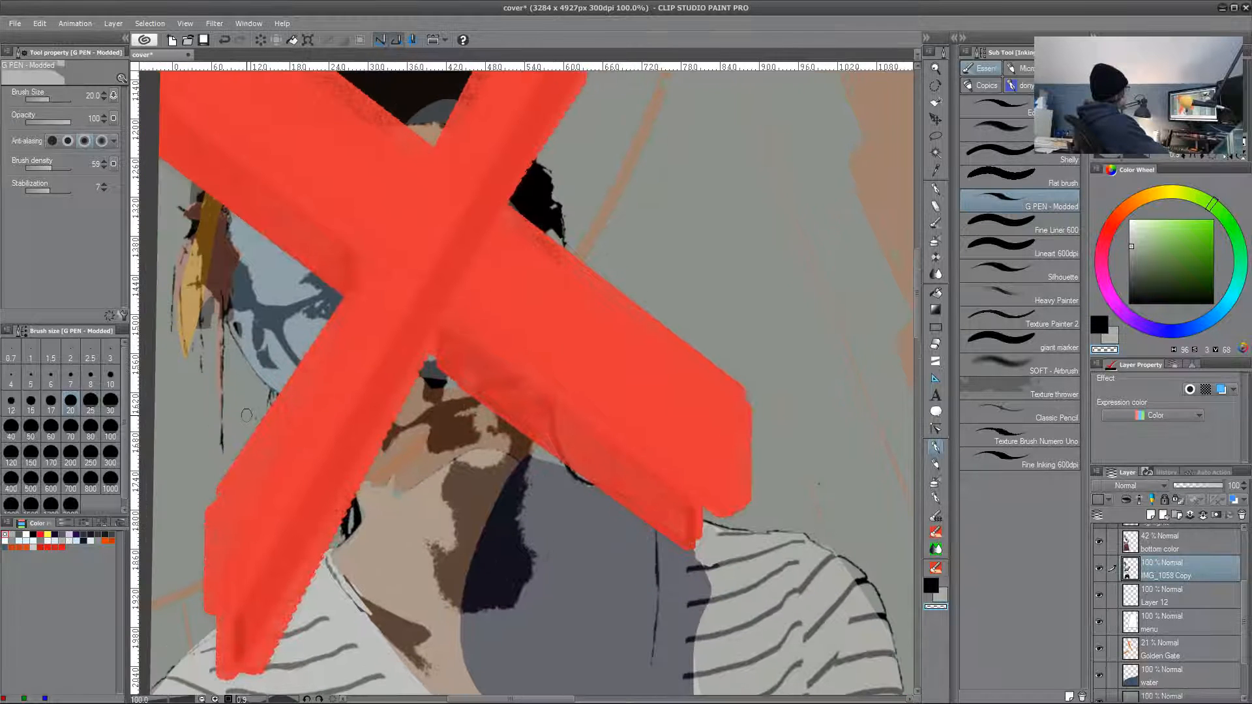
{"action": "key", "text": "ctrl+z"}
{"action": "left_click", "coordinate": [69, 142]}
{"action": "mouse_move", "coordinate": [500, 422]}
{"action": "left_mouse_down"}
{"action": "mouse_move", "coordinate": [455, 481]}
{"action": "mouse_move", "coordinate": [420, 481]}
{"action": "mouse_move", "coordinate": [451, 492]}
{"action": "left_mouse_up"}
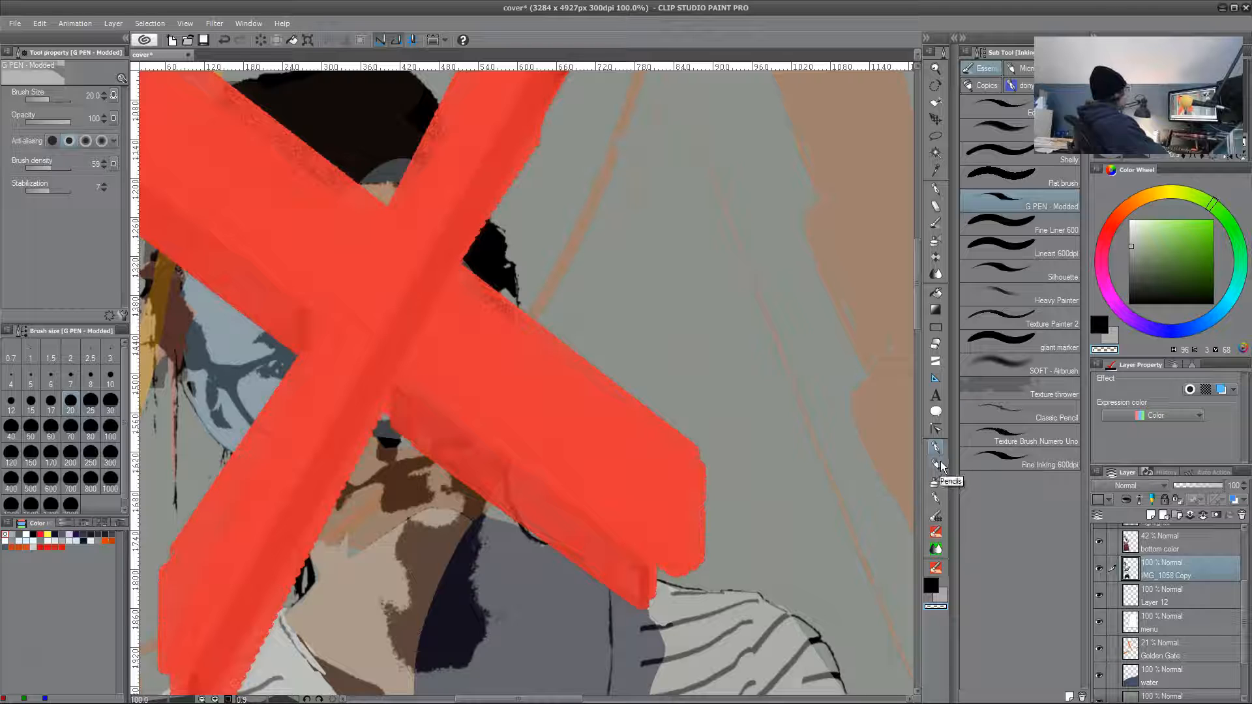
- Switch to the Punk Rock Poster Ink brush with opacity 100, a low brush density and size 5
{"action": "left_click", "coordinate": [1024, 85]}
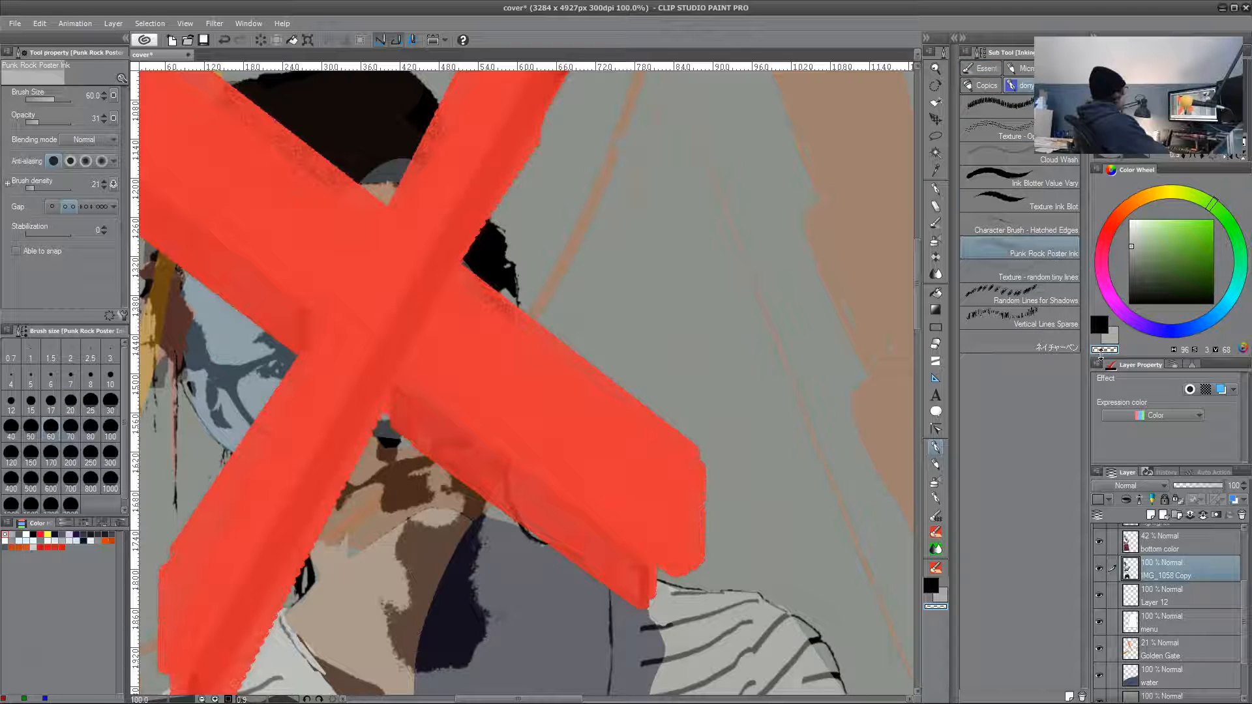
{"action": "left_click_drag", "start_coordinate": [38, 124], "coordinate": [95, 130]}
{"action": "left_click_drag", "start_coordinate": [40, 189], "coordinate": [32, 195]}
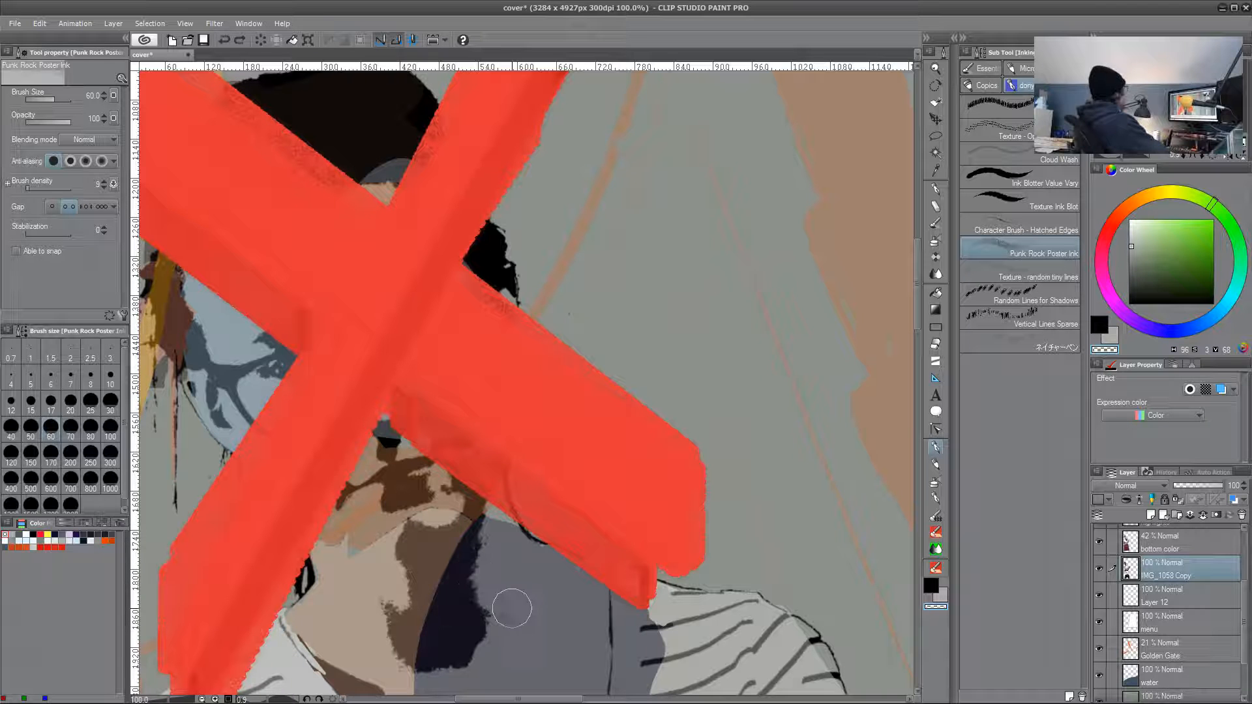
{"action": "left_click", "coordinate": [31, 379]}
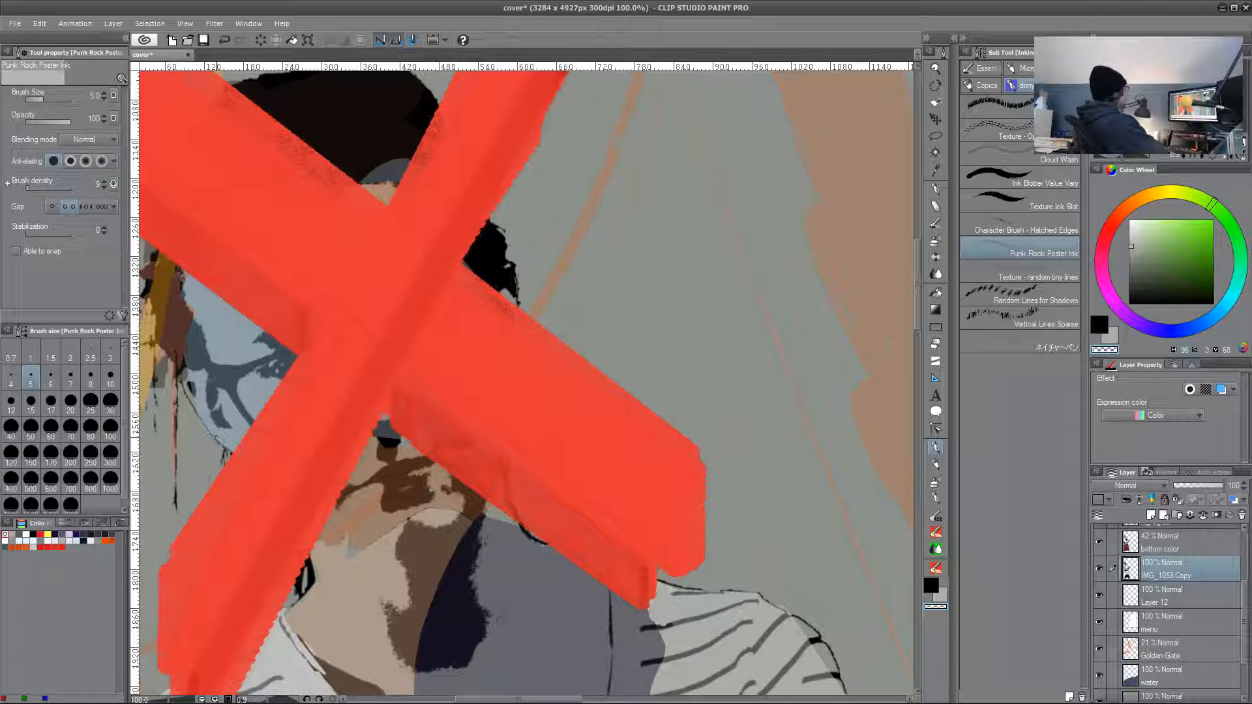
- Return to the elbow to clean its stray marks and set the brush size to 15
{"action": "left_click_drag", "start_coordinate": [169, 474], "coordinate": [232, 484]}
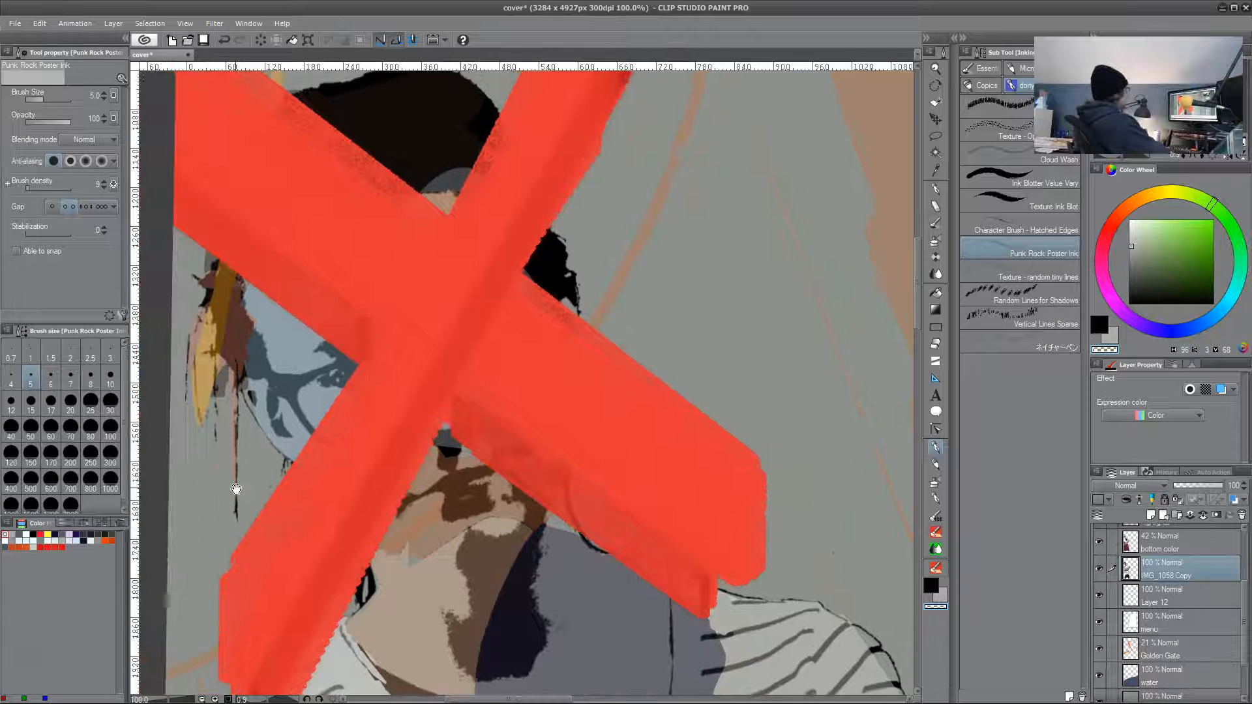
{"action": "mouse_move", "coordinate": [576, 634]}
{"action": "left_mouse_down"}
{"action": "mouse_move", "coordinate": [538, 449]}
{"action": "mouse_move", "coordinate": [512, 539]}
{"action": "mouse_move", "coordinate": [531, 420]}
{"action": "left_mouse_up"}
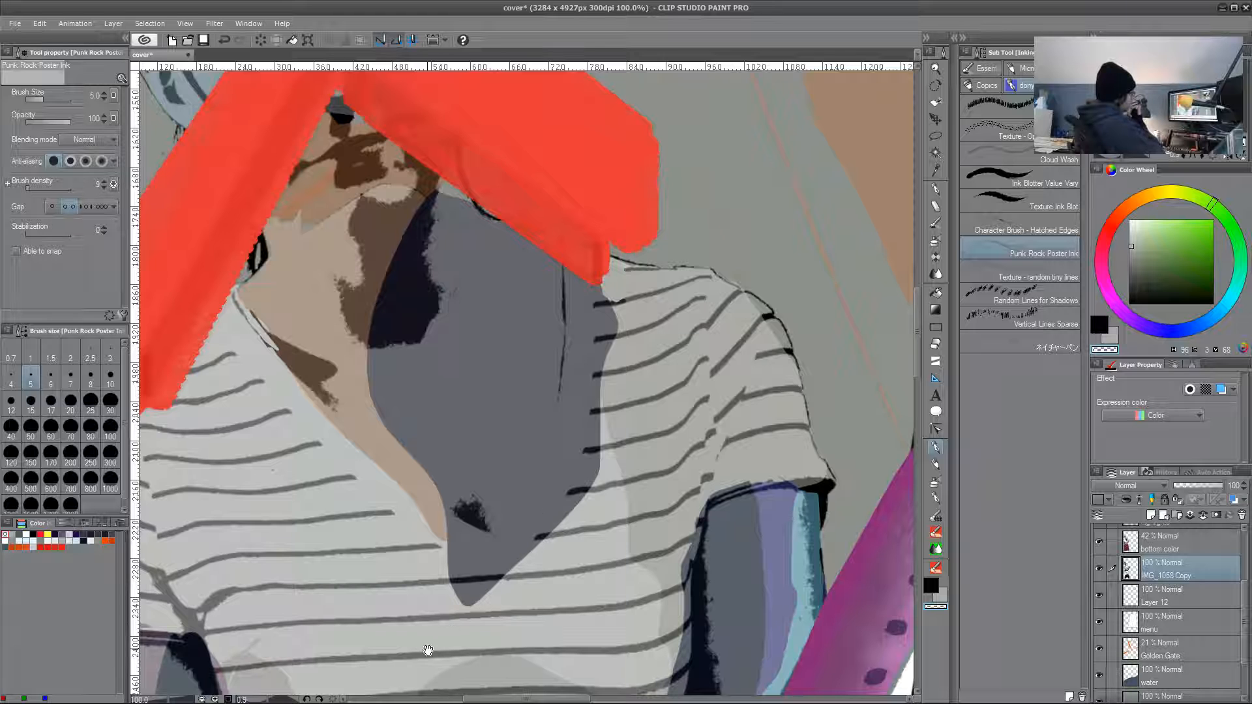
{"action": "left_click_drag", "start_coordinate": [474, 636], "coordinate": [636, 336]}
{"action": "left_click_drag", "start_coordinate": [566, 538], "coordinate": [535, 422]}
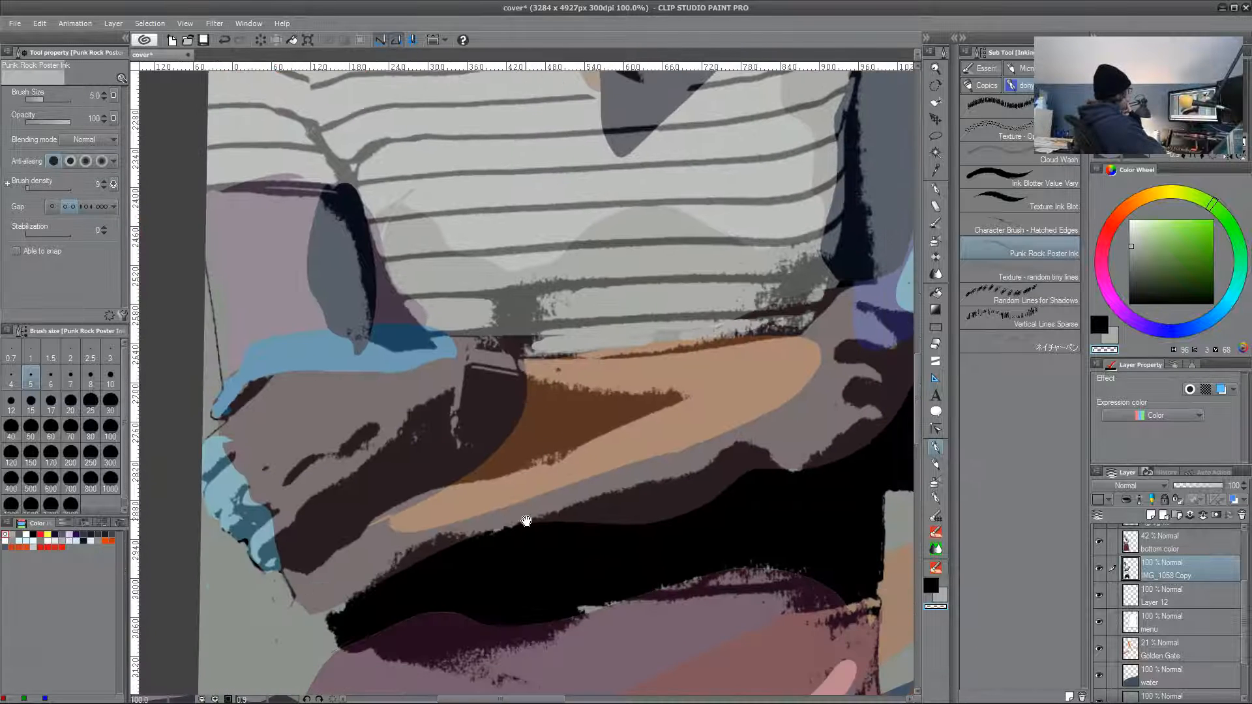
{"action": "left_click_drag", "start_coordinate": [387, 478], "coordinate": [452, 413]}
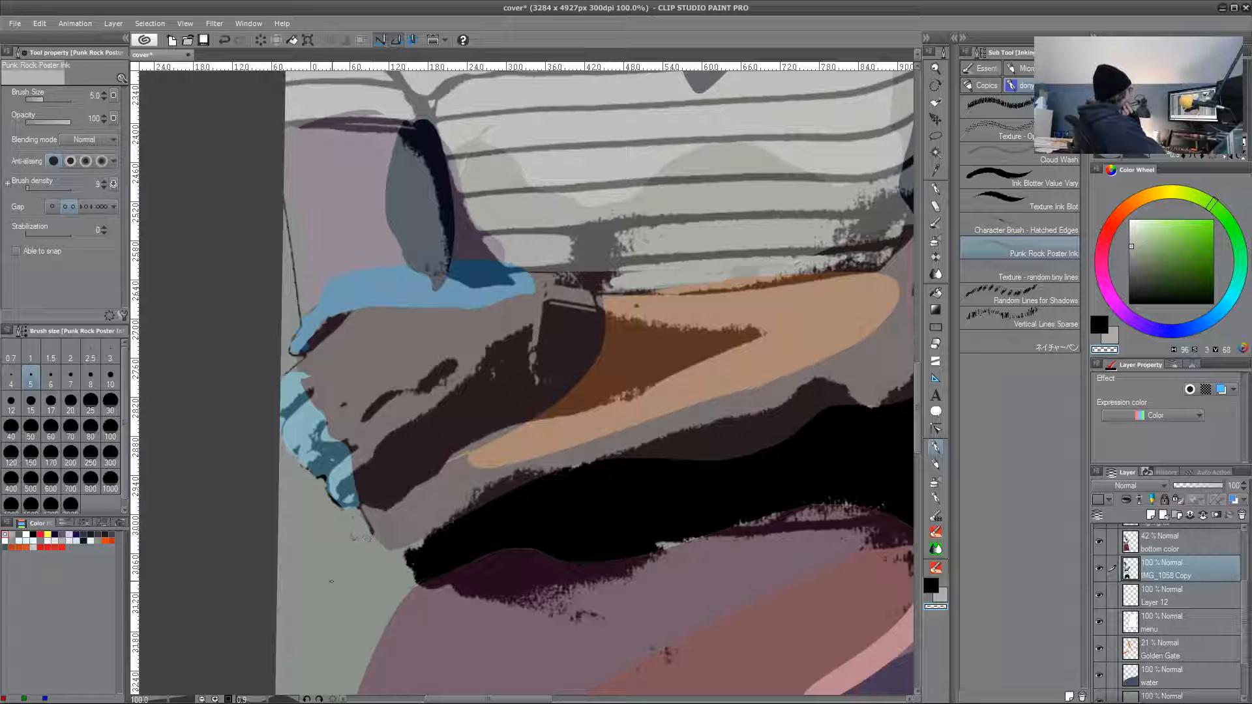
{"action": "key", "text": "bracketright"}
{"action": "key", "text": "bracketright"}
{"action": "key", "text": "bracketright"}
{"action": "key", "text": "bracketright"}
{"action": "key", "text": "bracketright"}
{"action": "key", "text": "bracketright"}
{"action": "key", "text": "bracketright"}
{"action": "key", "text": "bracketright"}
{"action": "key", "text": "bracketleft"}
{"action": "key", "text": "bracketleft"}
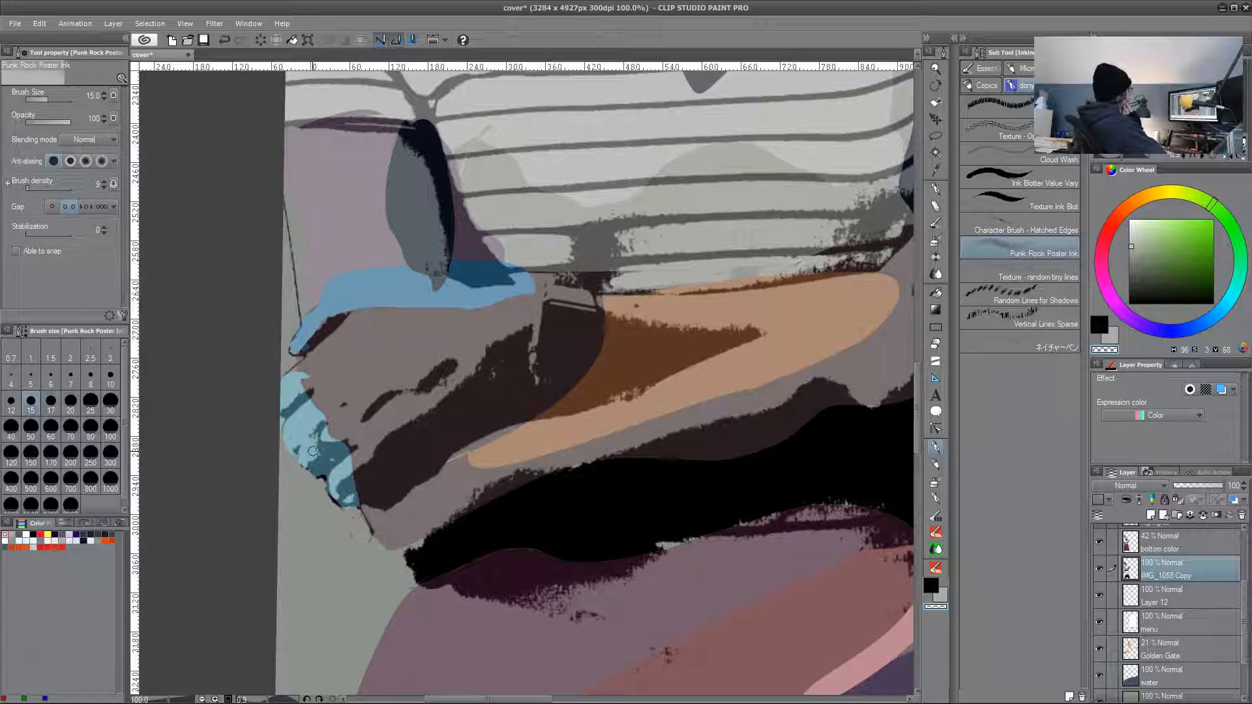
- Darken the shading on the blue elbow with sampled black, then sample its light blue and set the brush to size 6 with transparent color
{"action": "left_click", "coordinate": [305, 441], "text": "alt"}
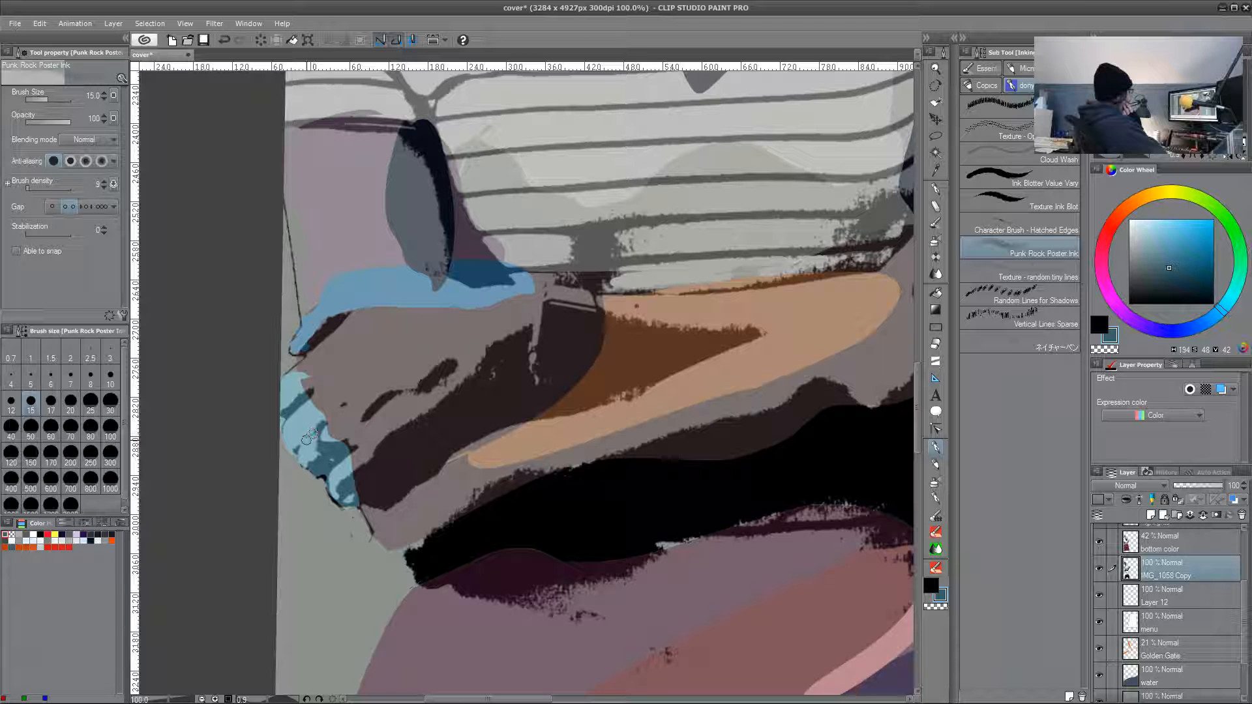
{"action": "key", "text": "ctrl+z"}
{"action": "left_click", "coordinate": [724, 514], "text": "alt"}
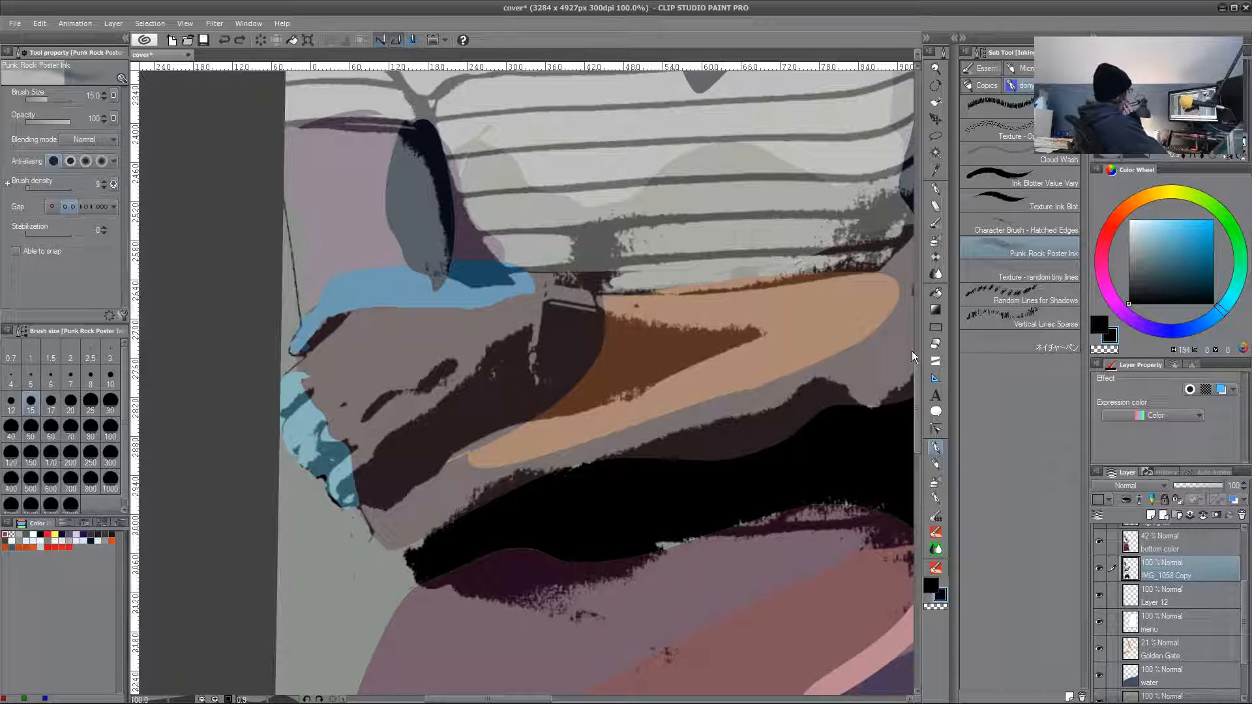
{"action": "left_click_drag", "start_coordinate": [311, 434], "coordinate": [307, 439]}
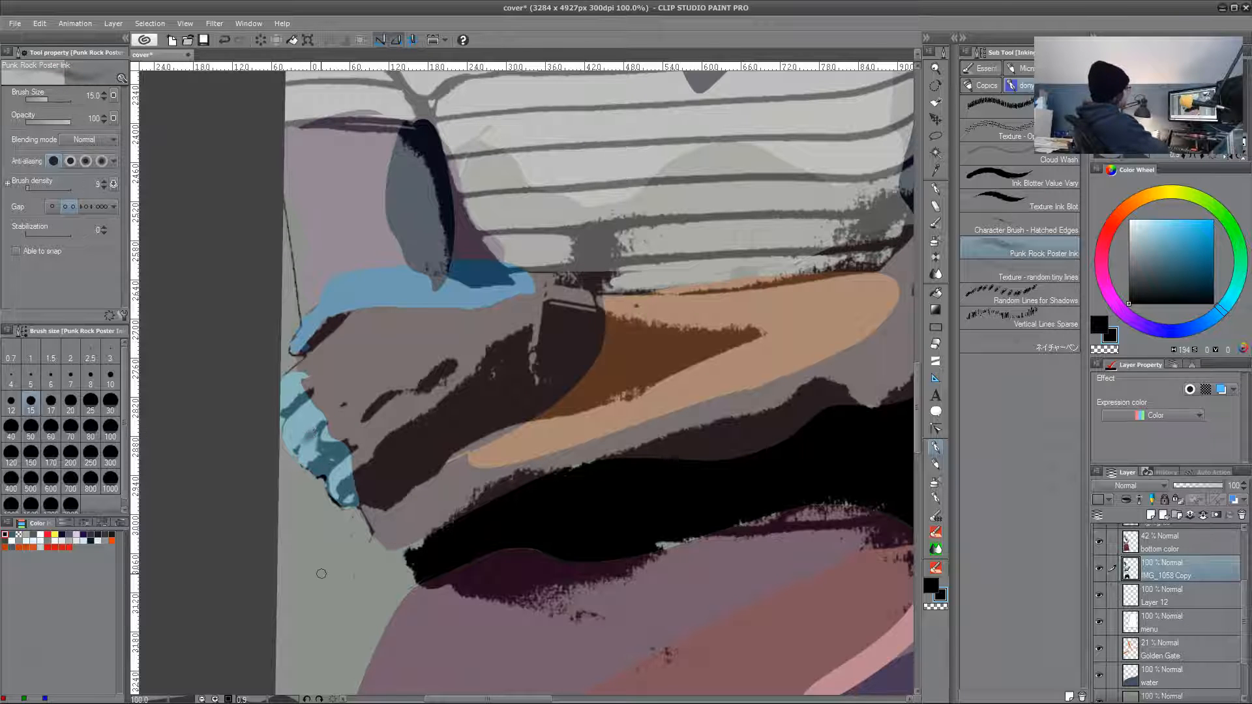
{"action": "left_click", "coordinate": [314, 450], "text": "alt"}
{"action": "left_click", "coordinate": [70, 375]}
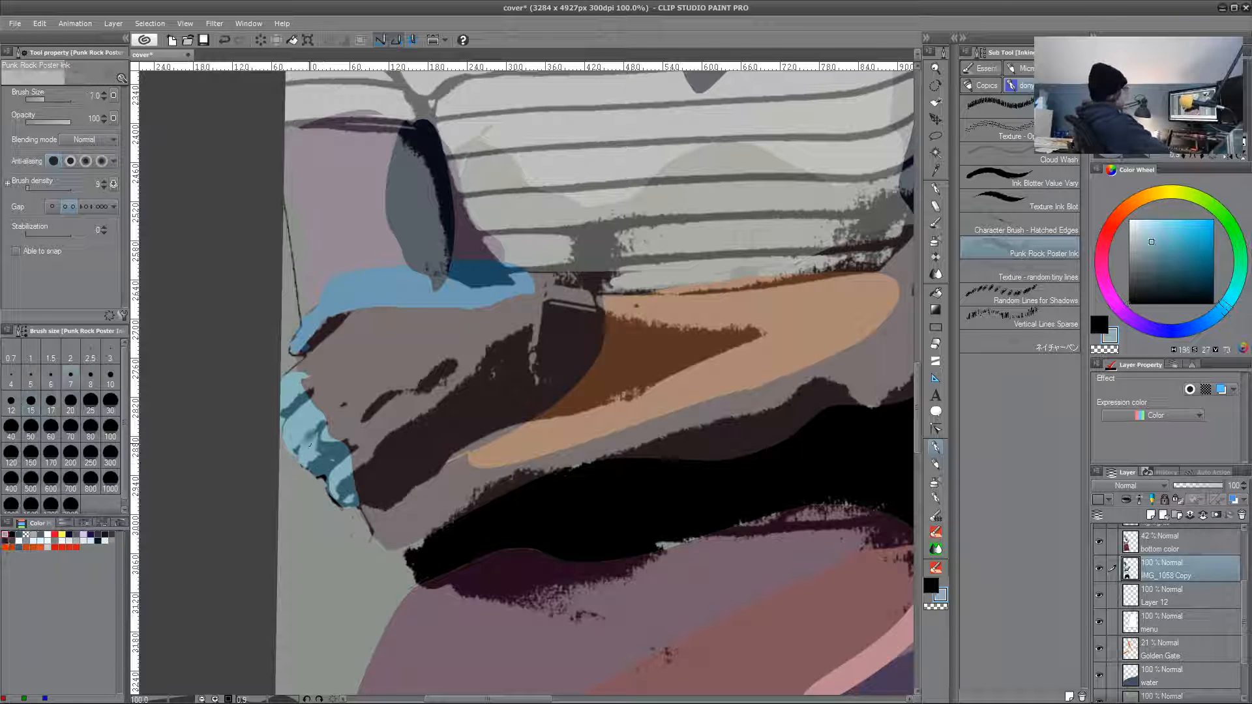
{"action": "key", "text": "bracketleft"}
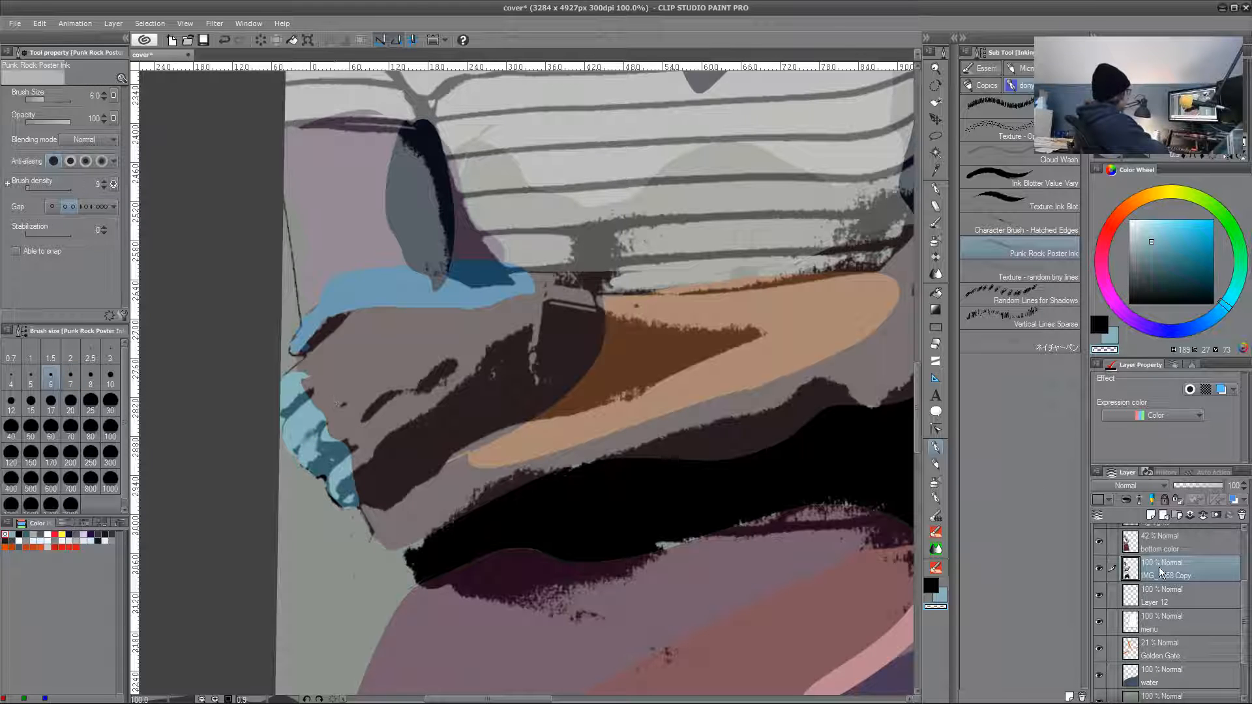
- Try reworking the upper edge of the blue elbow on the "bottom color" layer at brush size 15
{"action": "left_click", "coordinate": [1160, 543]}
{"action": "key", "text": "bracketright"}
{"action": "key", "text": "bracketright"}
{"action": "key", "text": "bracketright"}
{"action": "key", "text": "bracketright"}
{"action": "key", "text": "bracketright"}
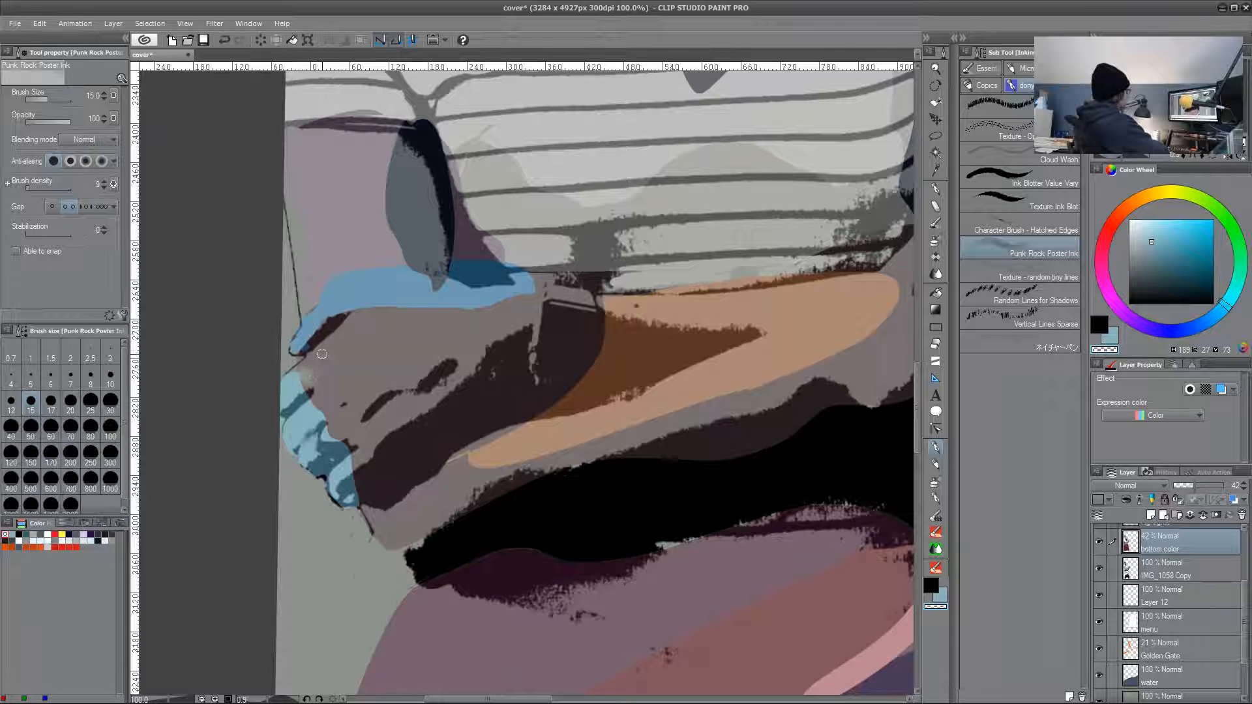
{"action": "key", "text": "ctrl+z"}
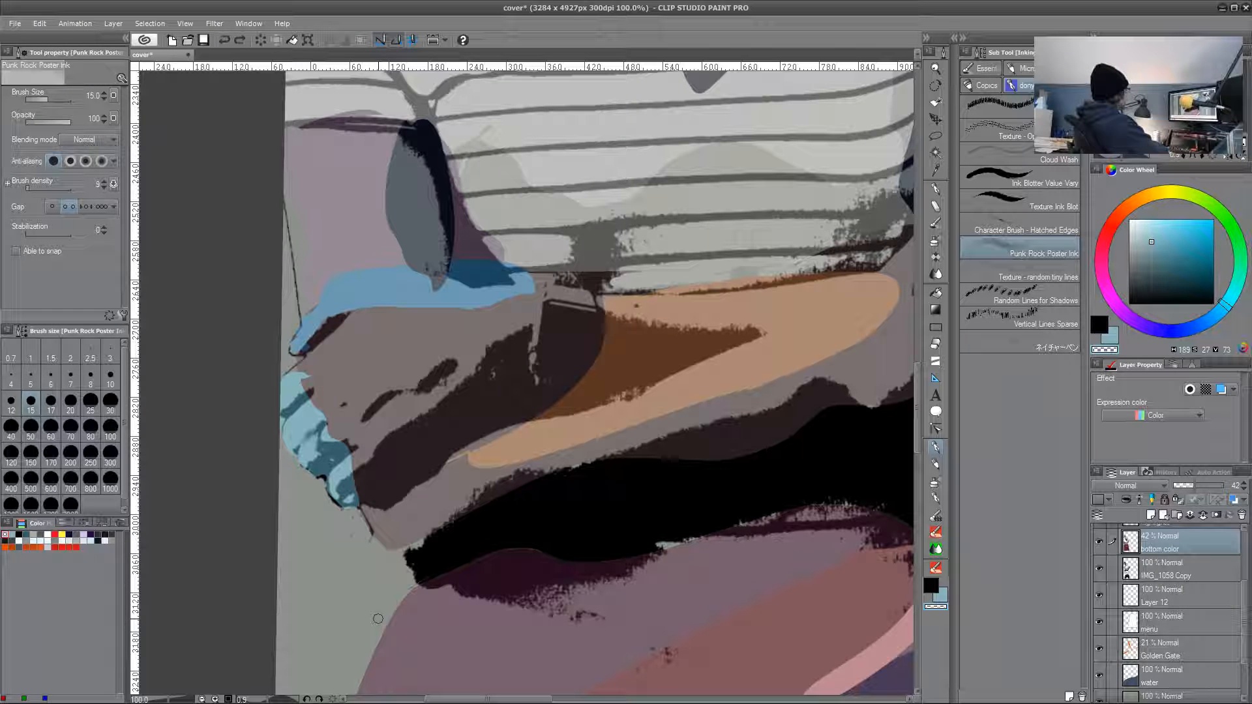
- On the "highlights" layer, paint over the upper tip of the blue elbow with the forearm's gray-brown
{"action": "scroll", "coordinate": [1179, 553], "scroll_direction": "up", "scroll_amount": 1}
{"action": "left_click", "coordinate": [1179, 553]}
{"action": "key", "text": "c"}
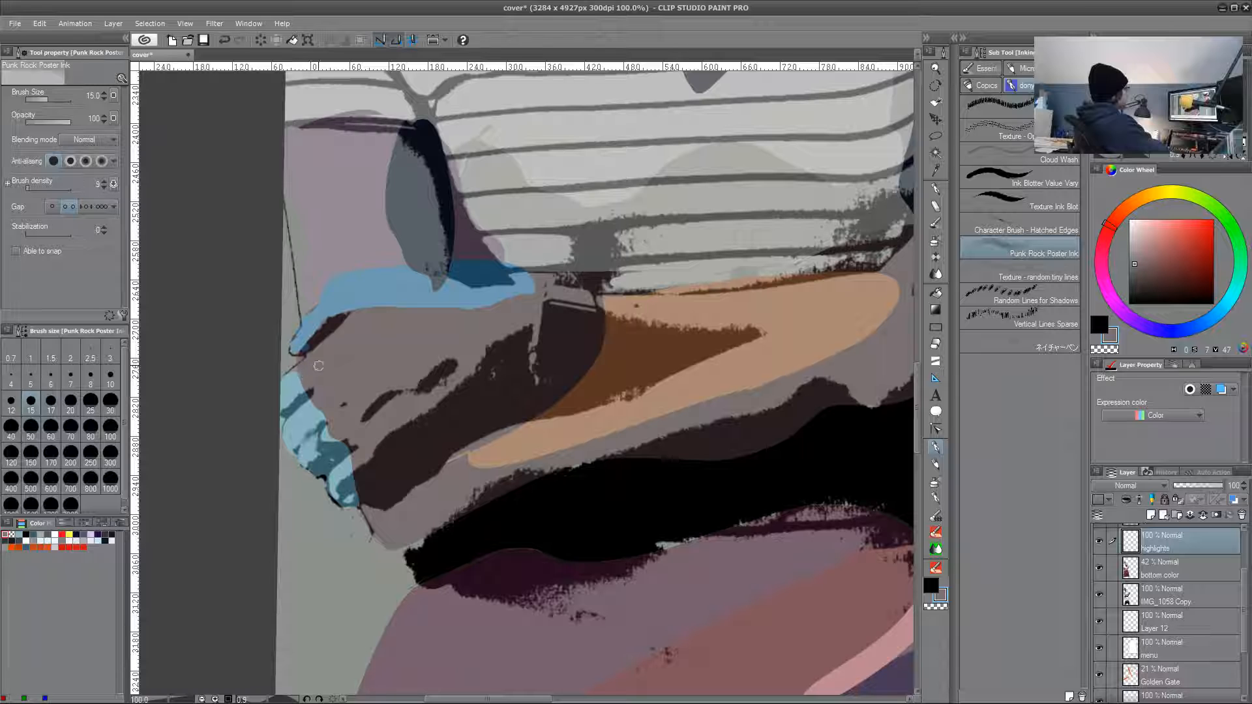
{"action": "left_click_drag", "start_coordinate": [354, 379], "coordinate": [381, 431]}
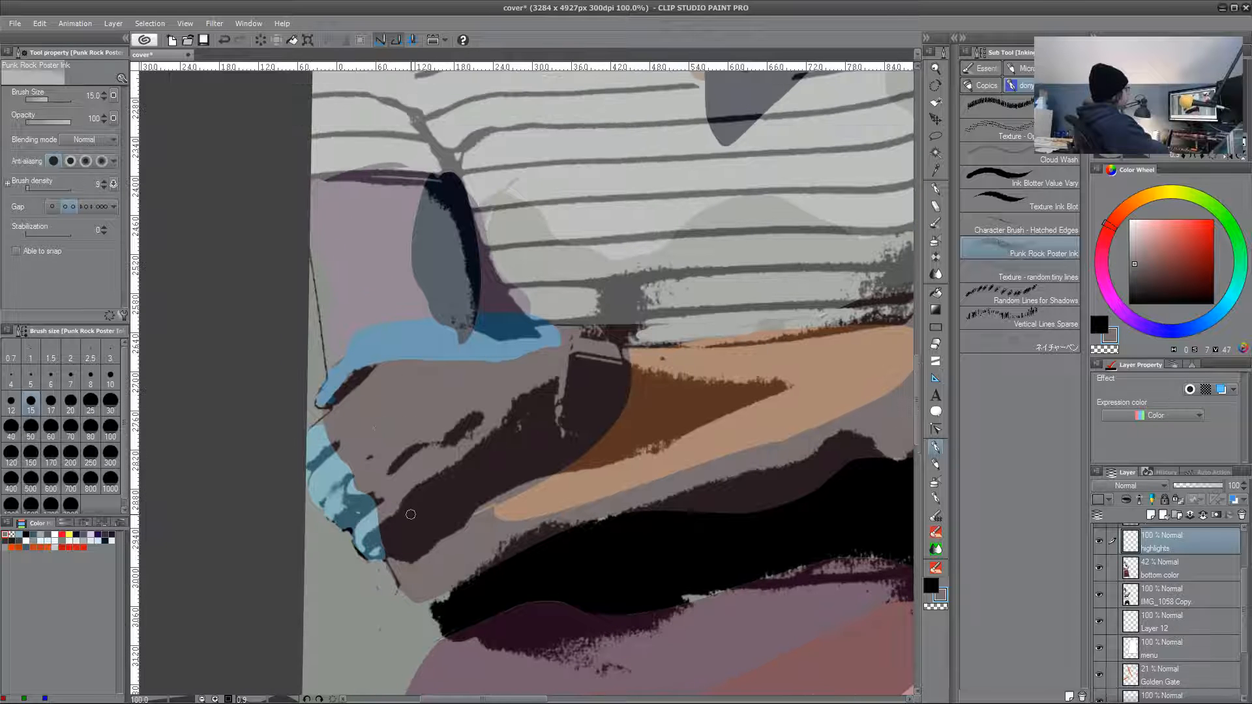
- Touch up the edge of the elbow with its sampled light blue at brush size 6
{"action": "left_click", "coordinate": [322, 427], "text": "alt"}
{"action": "key", "text": "bracketleft"}
{"action": "key", "text": "bracketleft"}
{"action": "key", "text": "bracketleft"}
{"action": "key", "text": "bracketleft"}
{"action": "key", "text": "bracketleft"}
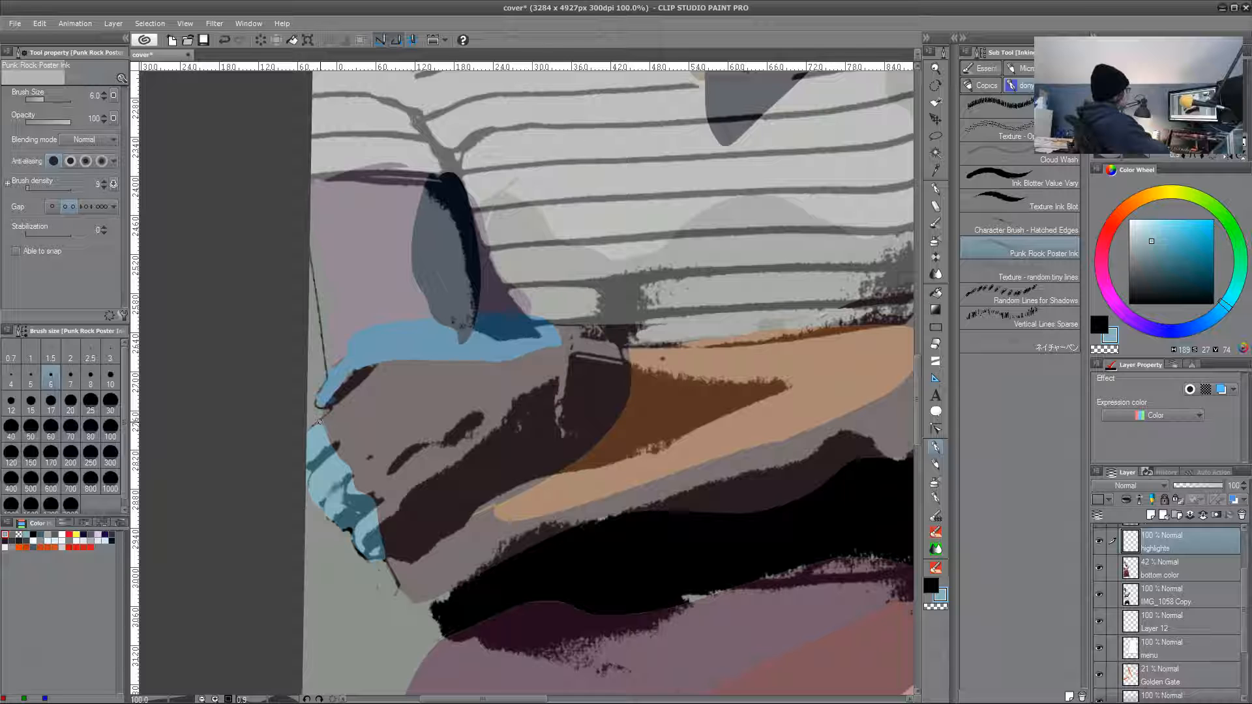
{"action": "left_click_drag", "start_coordinate": [649, 546], "coordinate": [495, 526]}
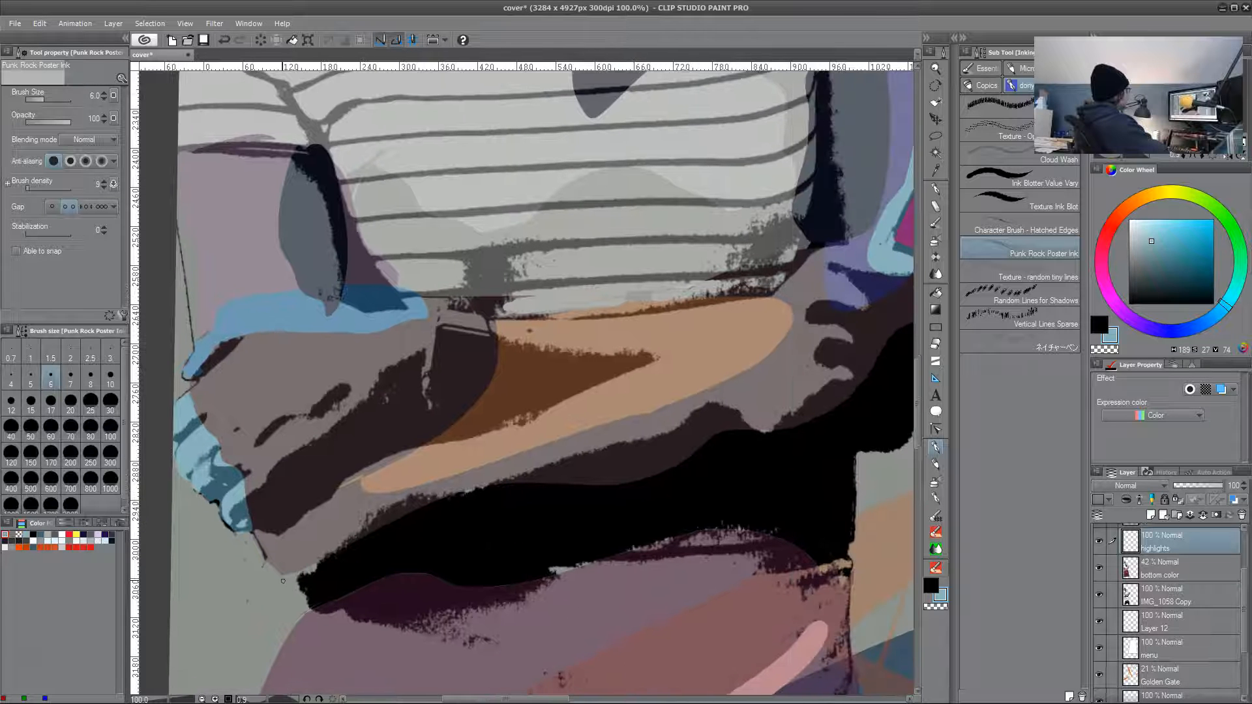
- Sample the forearm's gray-brown and smooth the rough lower edge of the forearm at brush size 20, undoing the unwanted stroke
{"action": "left_click", "coordinate": [291, 559], "text": "alt"}
{"action": "key", "text": "bracketright"}
{"action": "key", "text": "bracketright"}
{"action": "key", "text": "bracketright"}
{"action": "key", "text": "bracketright"}
{"action": "key", "text": "bracketright"}
{"action": "key", "text": "bracketright"}
{"action": "key", "text": "bracketright"}
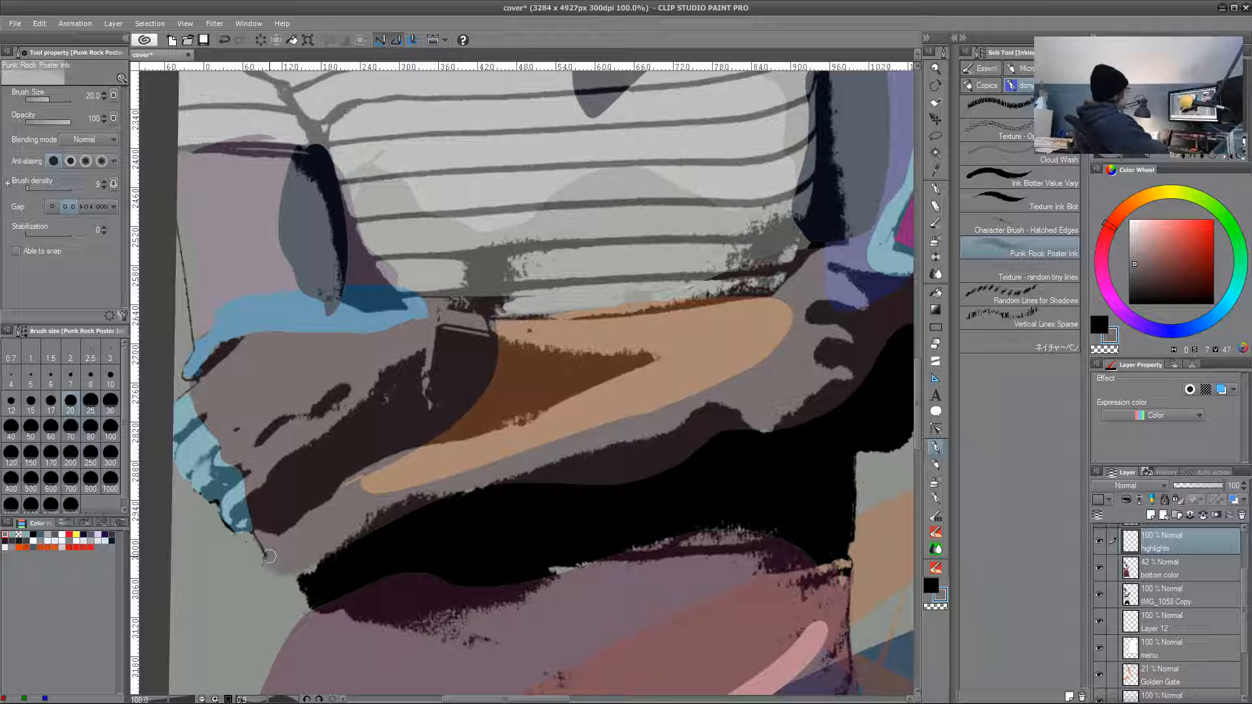
{"action": "mouse_move", "coordinate": [474, 493]}
{"action": "left_mouse_down"}
{"action": "mouse_move", "coordinate": [423, 541]}
{"action": "mouse_move", "coordinate": [465, 493]}
{"action": "left_mouse_up"}
{"action": "key", "text": "ctrl+z"}
{"action": "left_click_drag", "start_coordinate": [616, 516], "coordinate": [478, 564]}
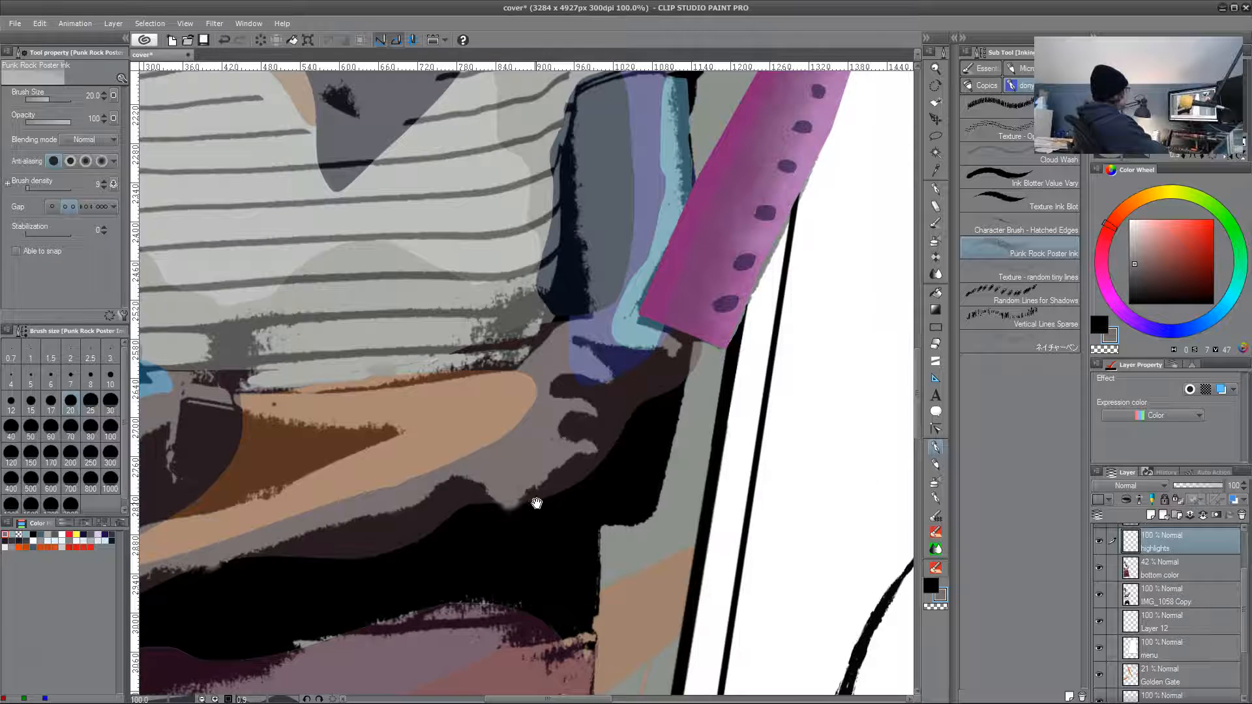
- Sample a dark plum from the hand and touch up the edge where the knife's base meets the hand at brush size 10
{"action": "left_click_drag", "start_coordinate": [645, 444], "coordinate": [509, 586]}
{"action": "left_click", "coordinate": [585, 477], "text": "alt"}
{"action": "left_click", "coordinate": [1172, 283]}
{"action": "left_click_drag", "start_coordinate": [1172, 283], "coordinate": [1135, 290]}
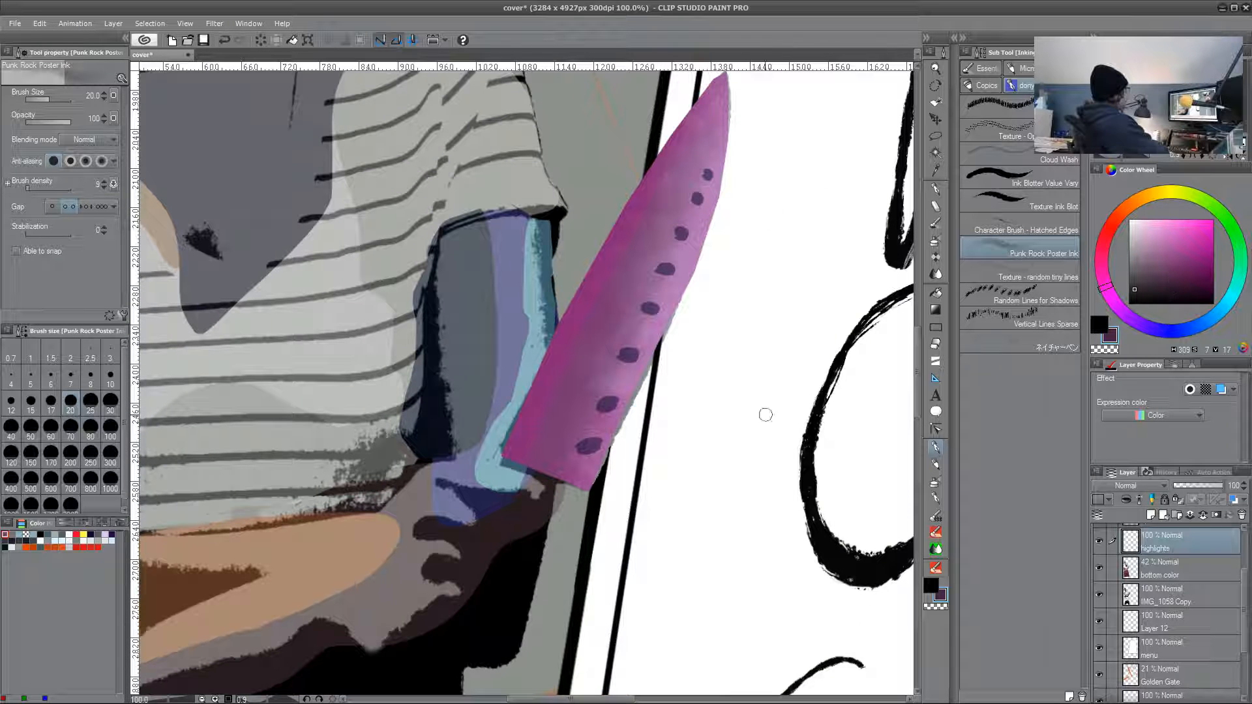
{"action": "left_click_drag", "start_coordinate": [536, 476], "coordinate": [534, 469]}
{"action": "key", "text": "bracketleft"}
{"action": "key", "text": "bracketleft"}
{"action": "key", "text": "bracketleft"}
{"action": "key", "text": "bracketleft"}
{"action": "key", "text": "bracketleft"}
{"action": "key", "text": "bracketleft"}
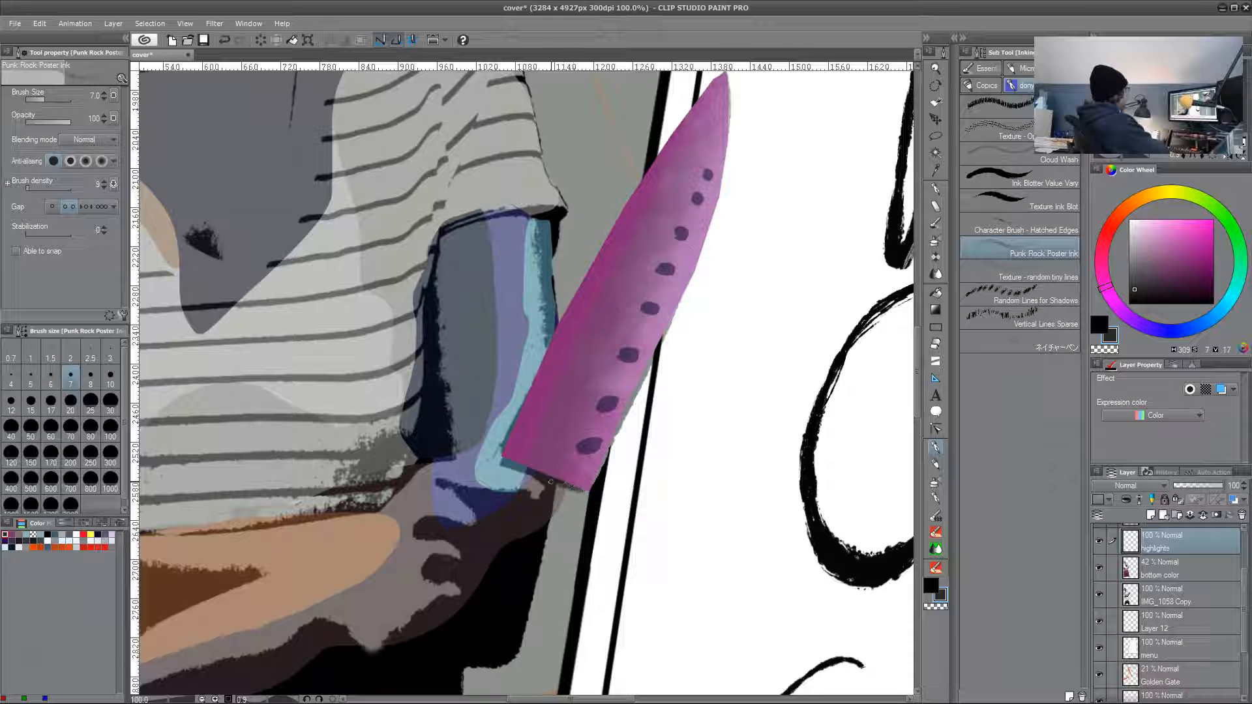
{"action": "key", "text": "bracketright"}
{"action": "key", "text": "bracketright"}
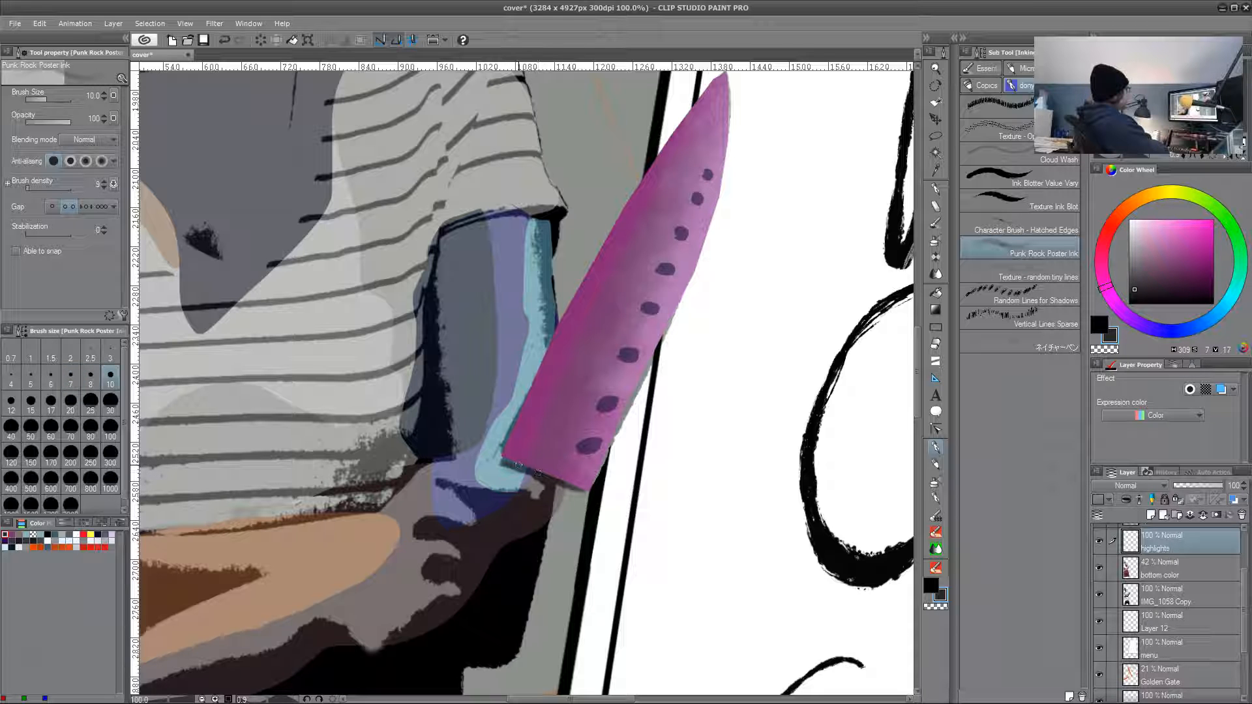
{"action": "left_click_drag", "start_coordinate": [573, 448], "coordinate": [503, 536]}
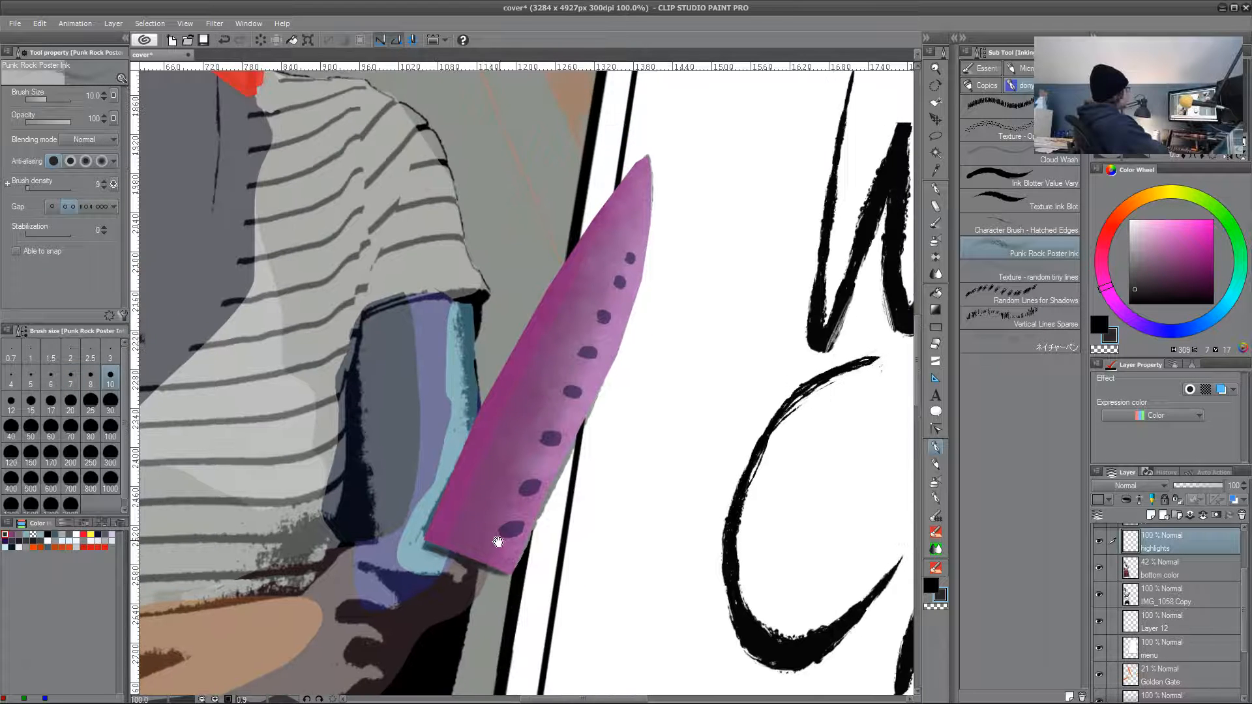
{"action": "left_click_drag", "start_coordinate": [487, 492], "coordinate": [513, 515]}
{"action": "left_click_drag", "start_coordinate": [437, 422], "coordinate": [568, 623]}
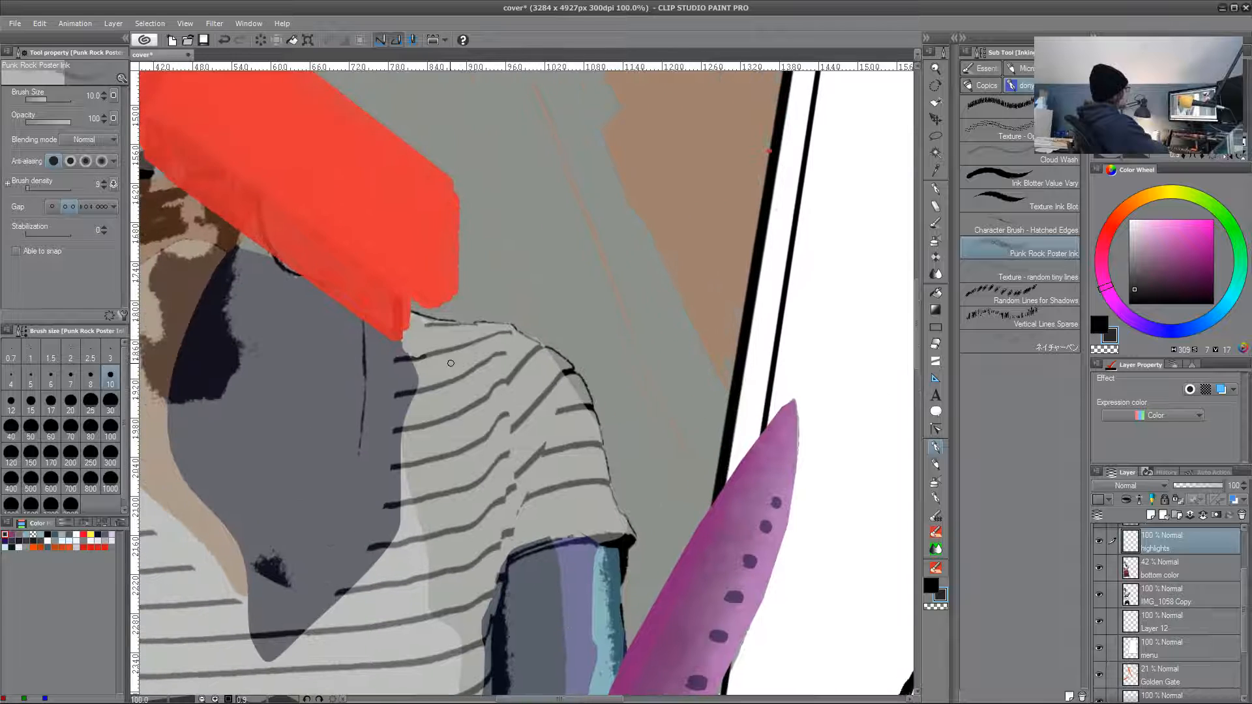
- Sample the shirt's dark and light grays and touch up the striped shoulder beside the red cross at brush size 6
{"action": "left_click", "coordinate": [432, 355], "text": "alt"}
{"action": "key", "text": "bracketleft"}
{"action": "key", "text": "bracketleft"}
{"action": "key", "text": "bracketleft"}
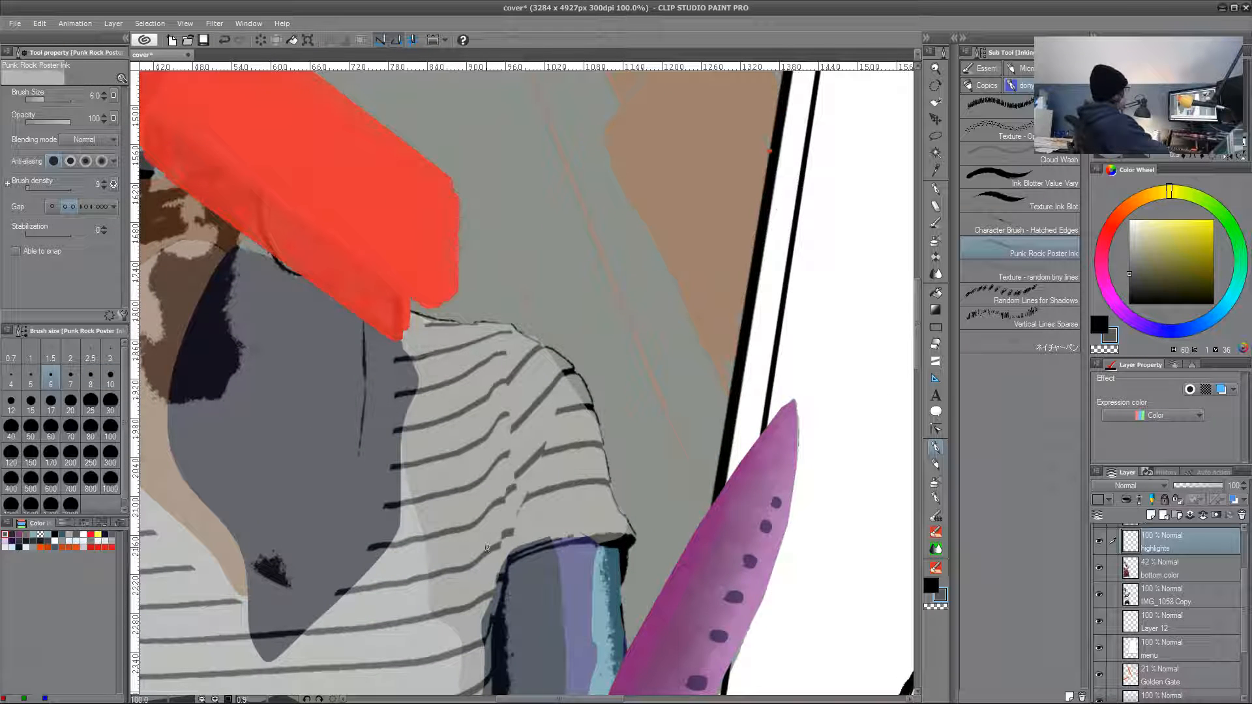
{"action": "left_click", "coordinate": [431, 366], "text": "alt"}
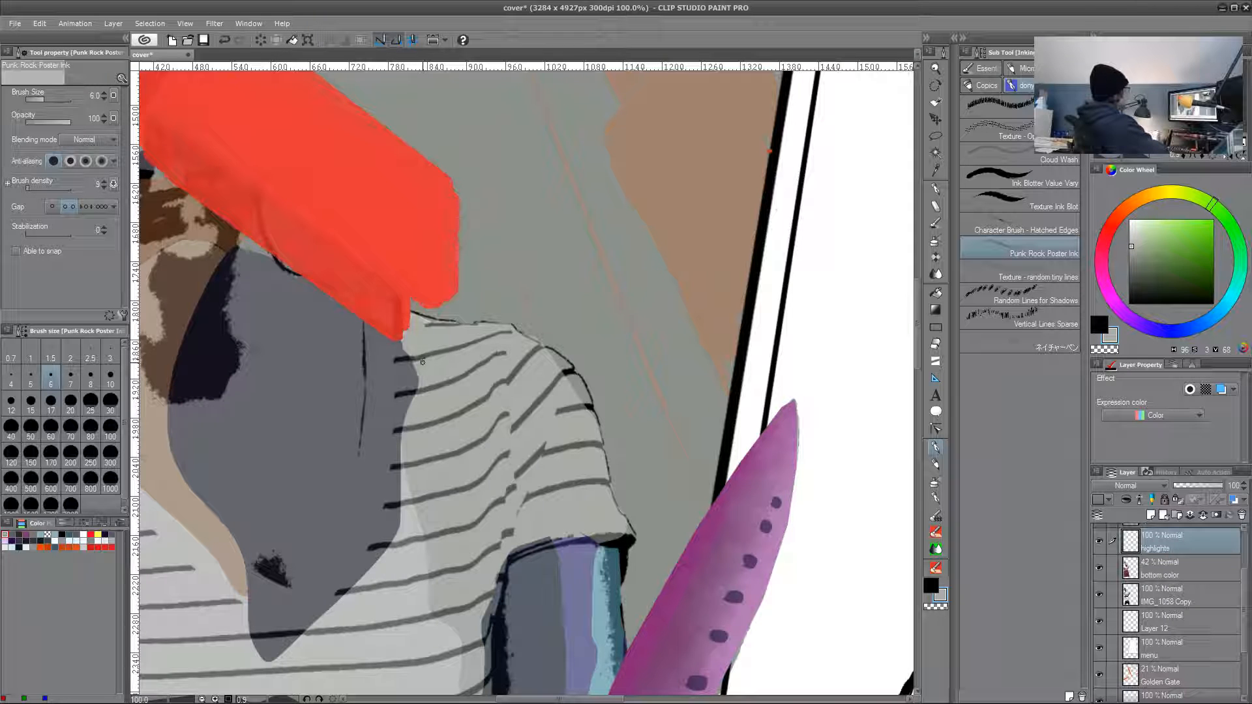
{"action": "left_click", "coordinate": [421, 320], "text": "alt"}
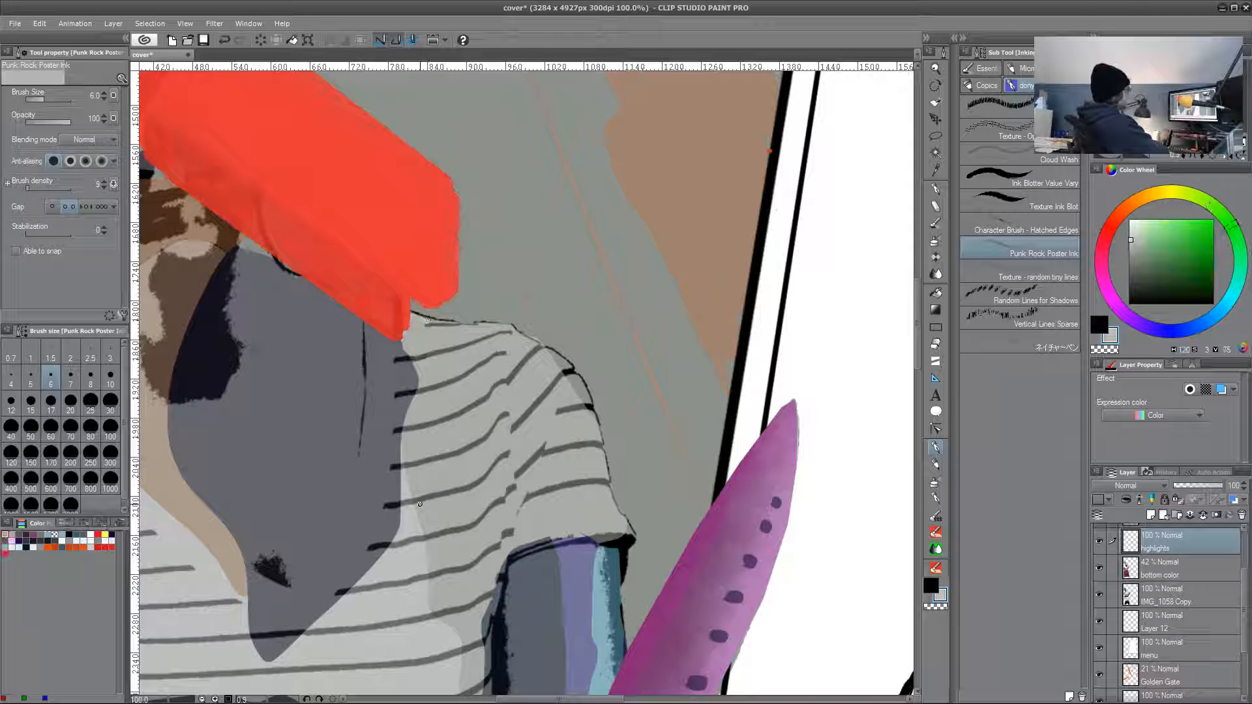
- Enlarge the brush to size 17 and fill the shirt's upper shoulder next to the red cross with its sampled light gray
{"action": "key", "text": "bracketright"}
{"action": "key", "text": "bracketright"}
{"action": "key", "text": "bracketright"}
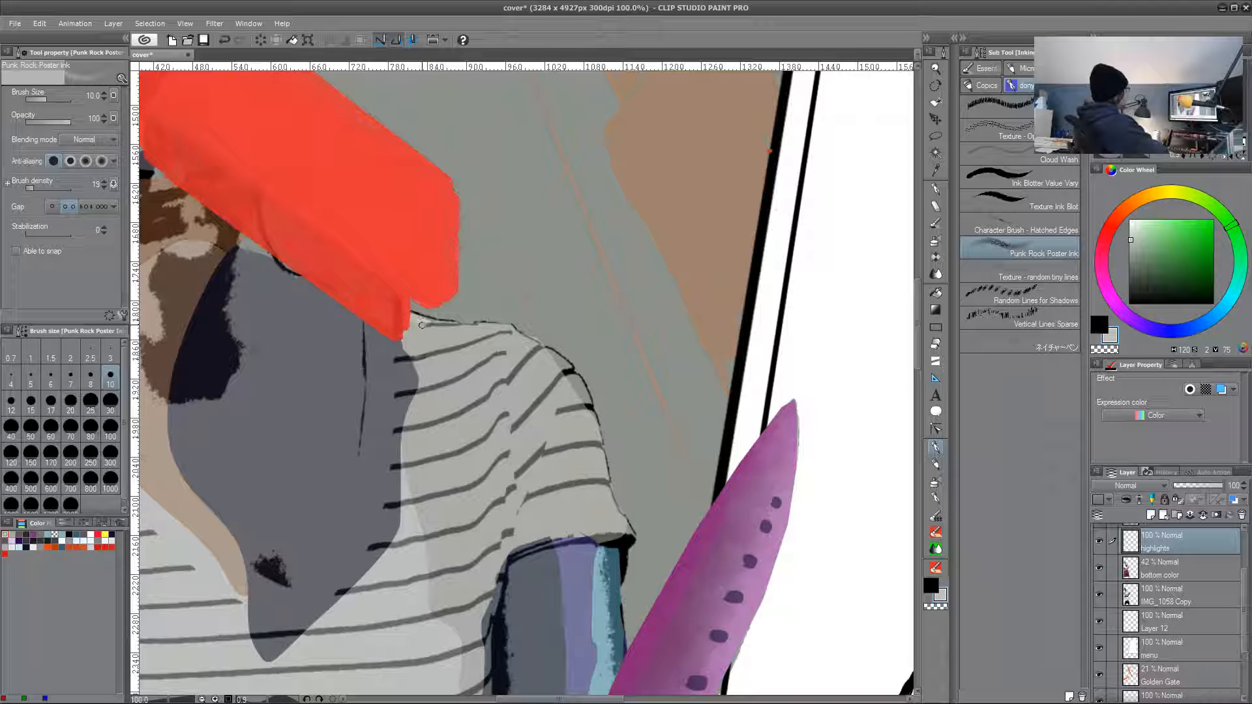
{"action": "key", "text": "bracketright"}
{"action": "key", "text": "bracketright"}
{"action": "key", "text": "bracketright"}
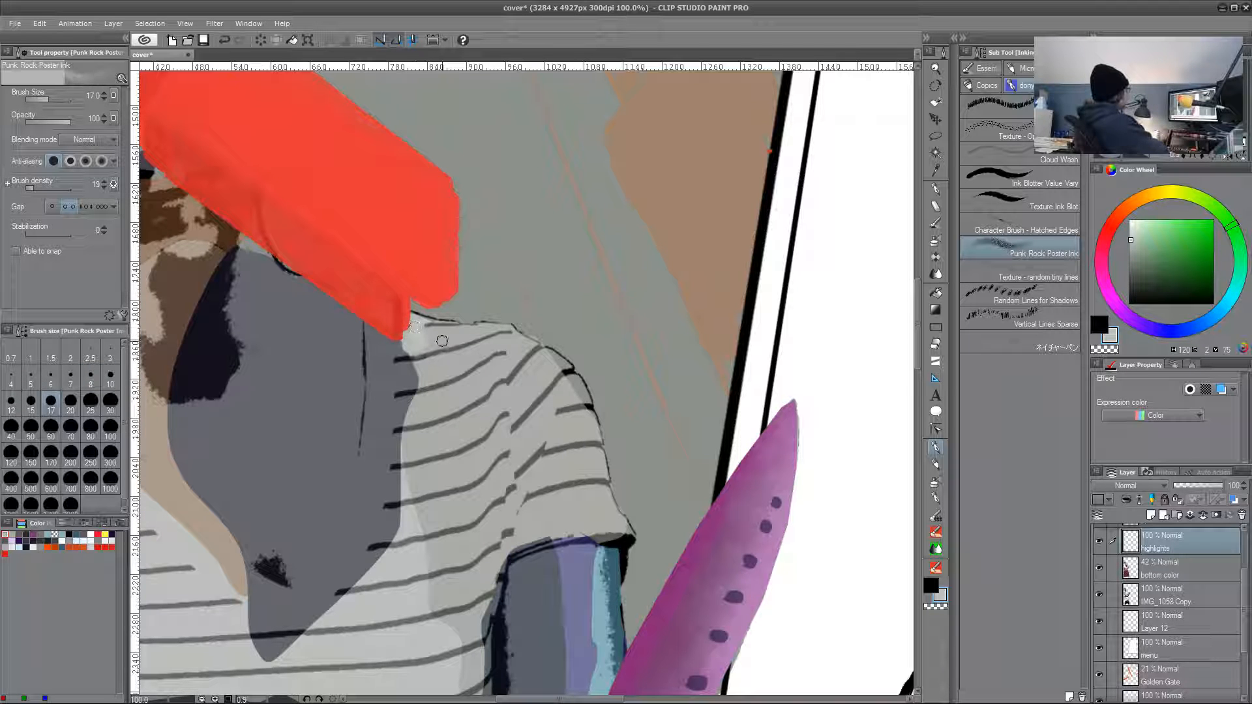
{"action": "left_click", "coordinate": [443, 340], "text": "alt"}
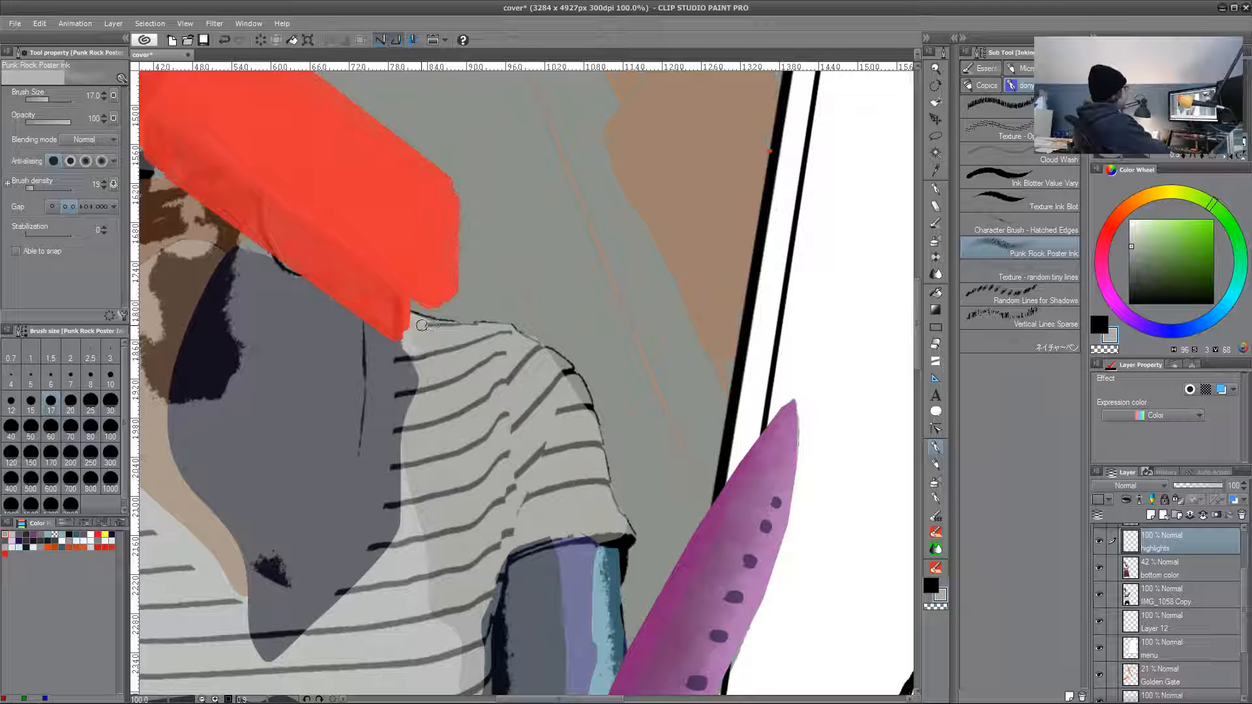
- Sample the slate gray beside the shirt and switch to the Flat brush at size 7
{"action": "left_click", "coordinate": [401, 356], "text": "alt"}
{"action": "left_click", "coordinate": [403, 349], "text": "alt"}
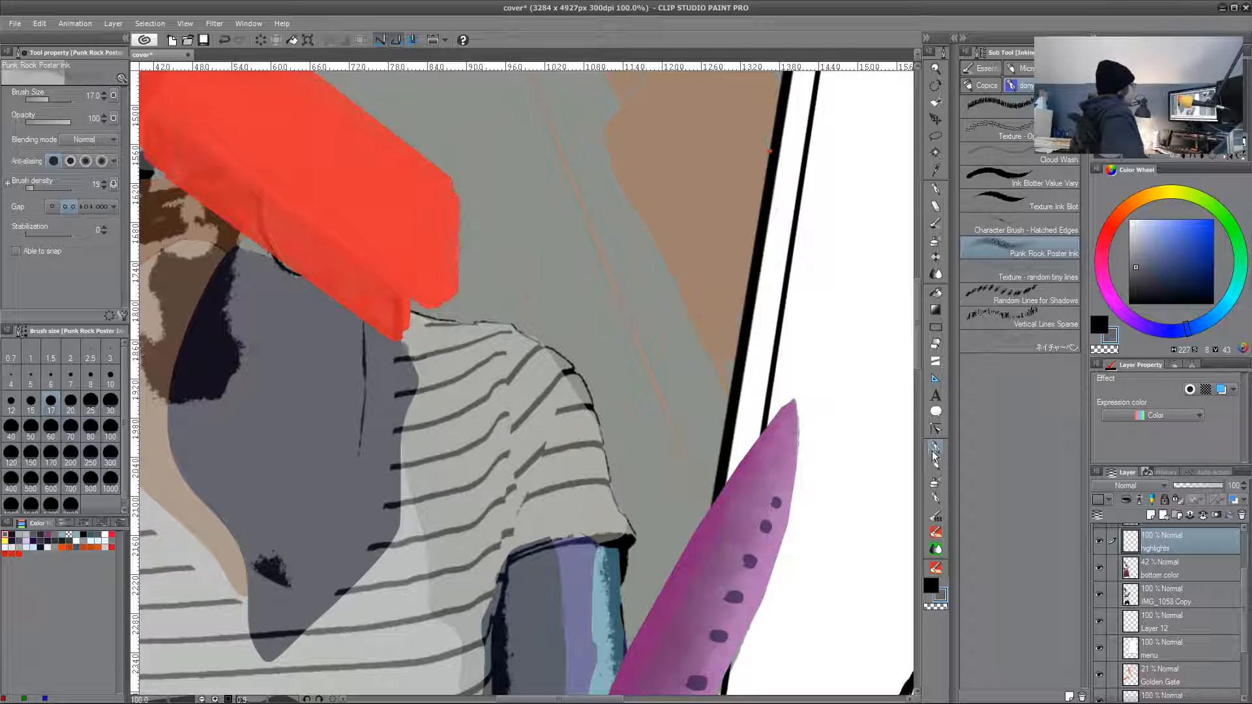
{"action": "left_click", "coordinate": [993, 69]}
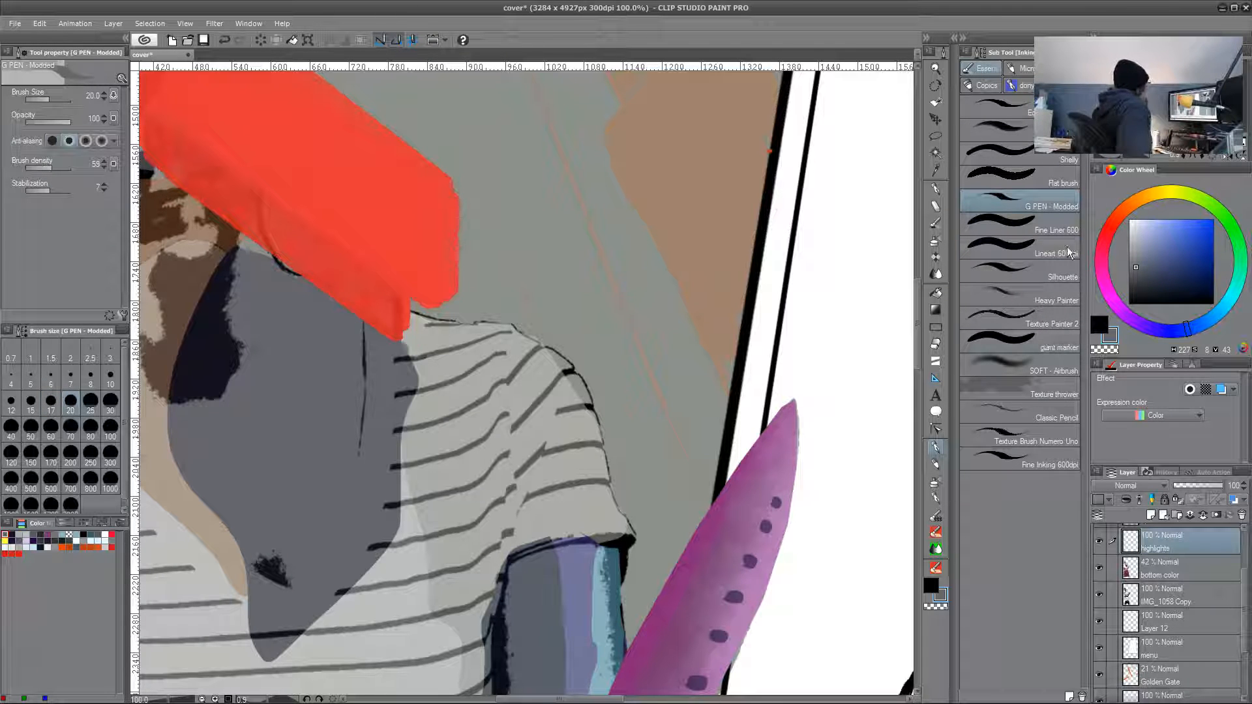
{"action": "left_click", "coordinate": [1015, 184]}
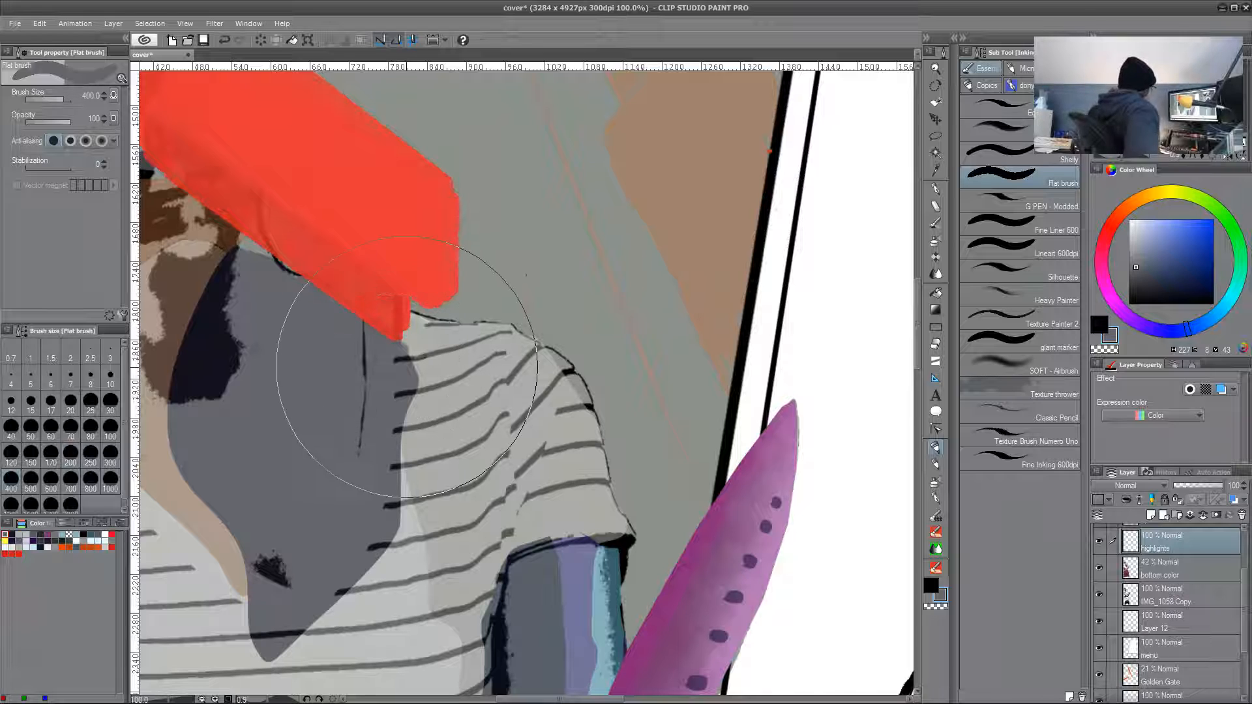
{"action": "left_click", "coordinate": [70, 377]}
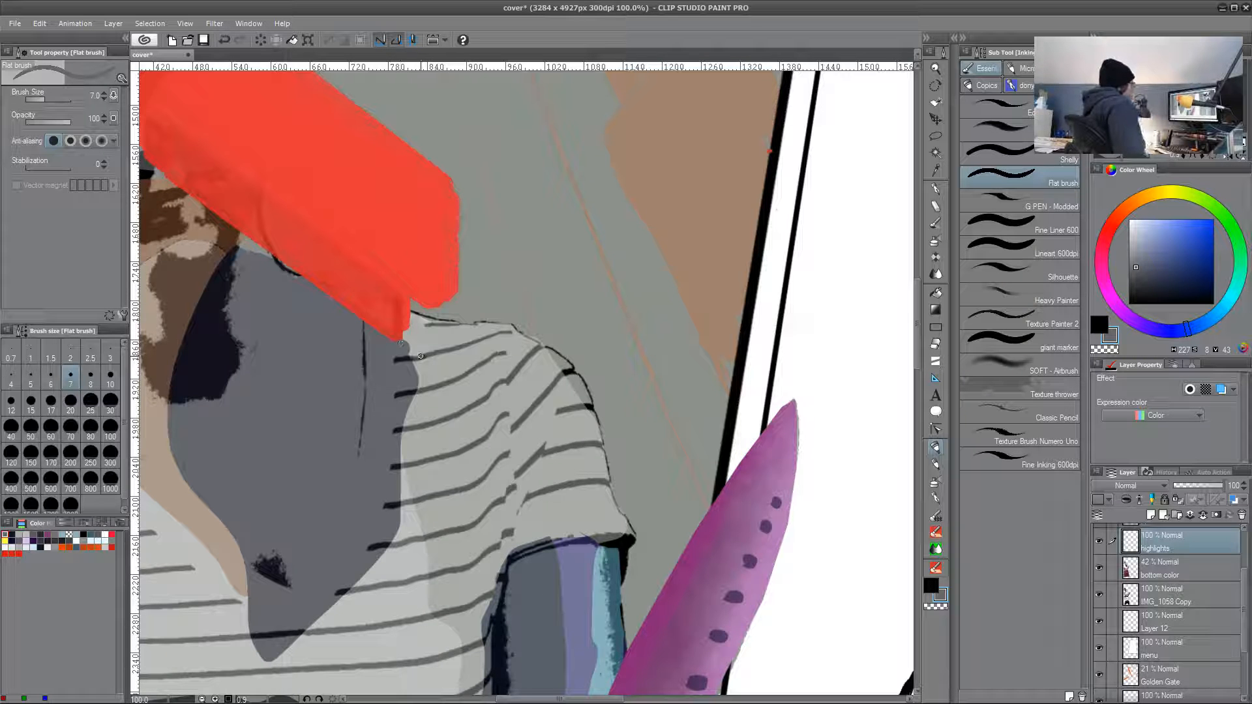
- Sample the top stripe's dark tone and the shirt's light gray to refine where the upper stripes meet the slate shadow
{"action": "left_click", "coordinate": [404, 362], "text": "alt"}
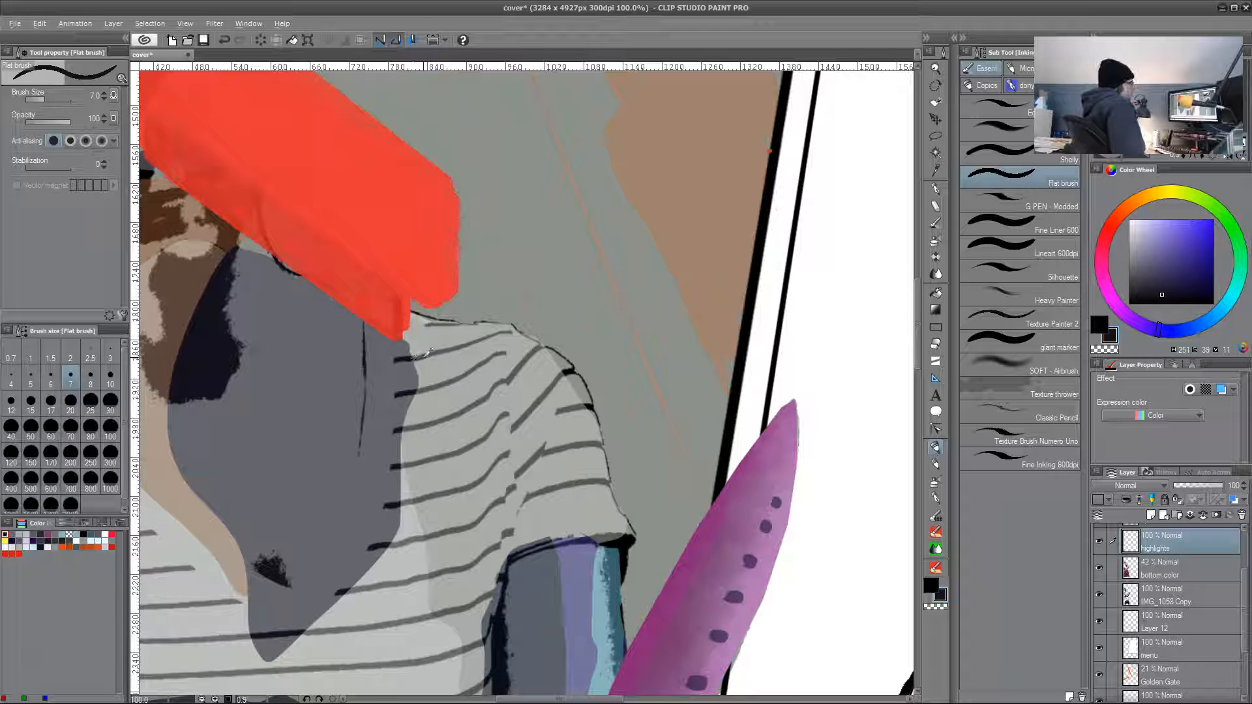
{"action": "left_click", "coordinate": [419, 358], "text": "alt"}
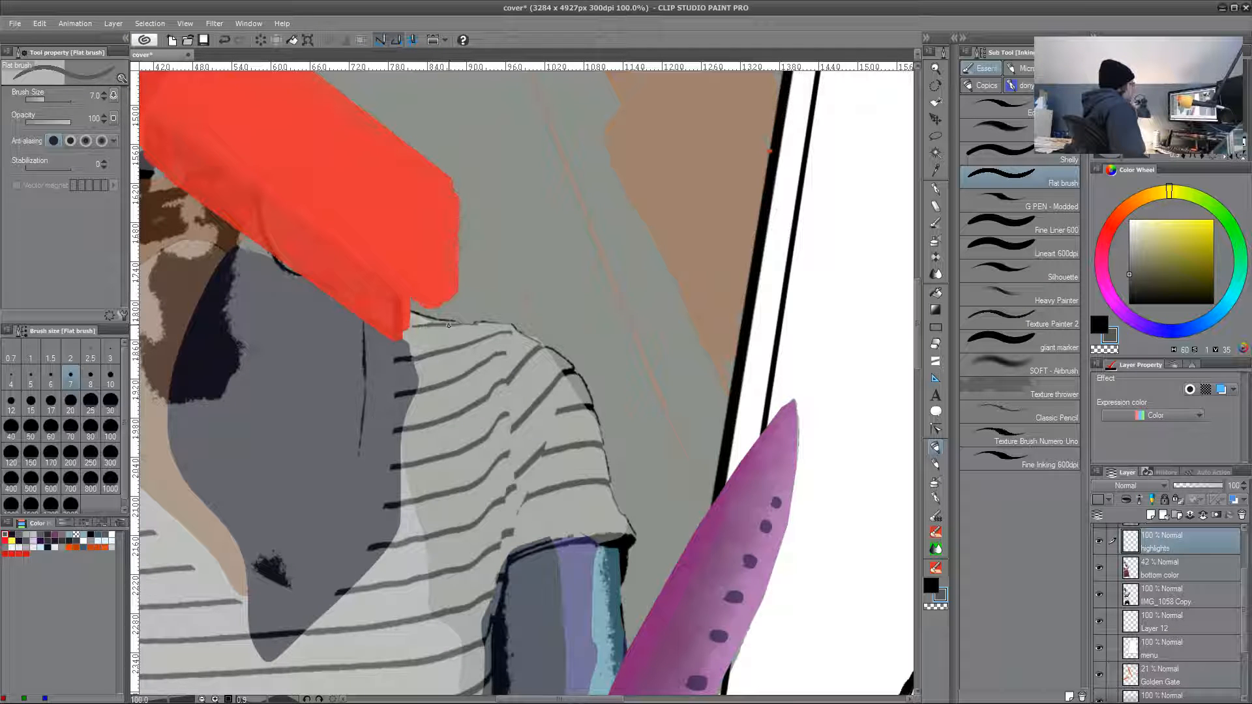
{"action": "left_click", "coordinate": [414, 317], "text": "alt"}
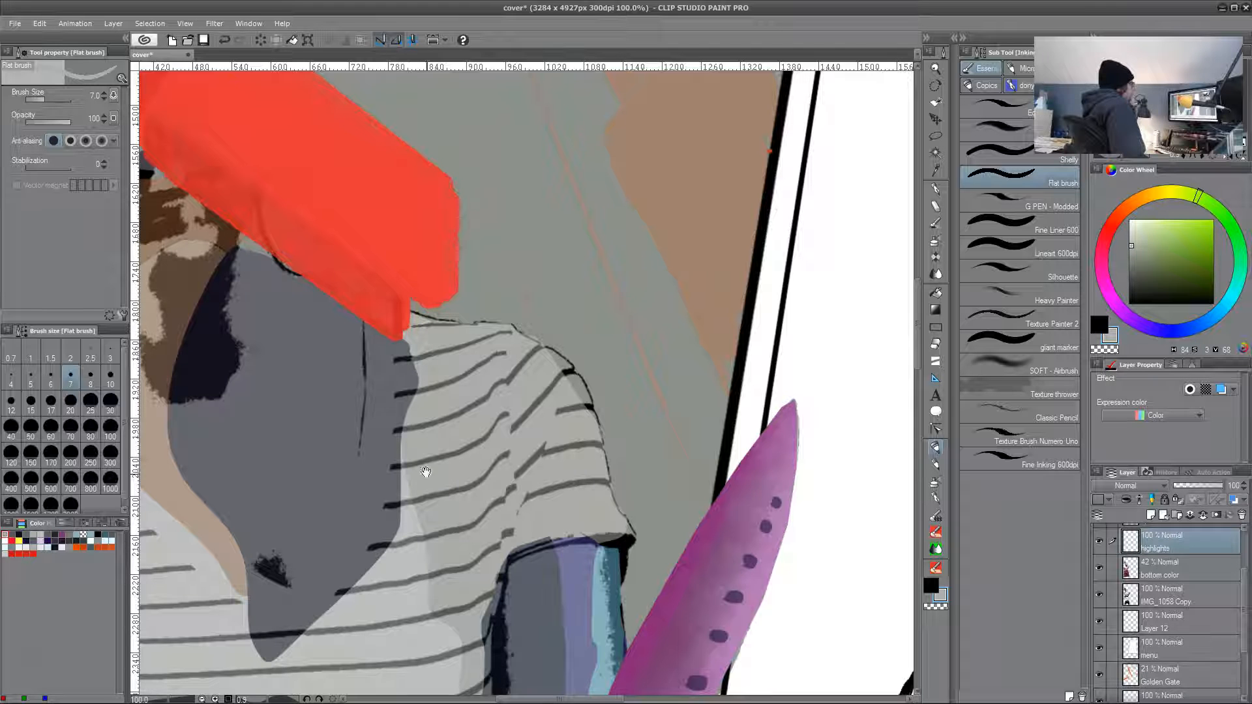
- Sample the neck's tan and touch up the neck edge along the shirt collar
{"action": "left_click", "coordinate": [297, 279], "text": "alt"}
{"action": "left_click_drag", "start_coordinate": [292, 397], "coordinate": [467, 539]}
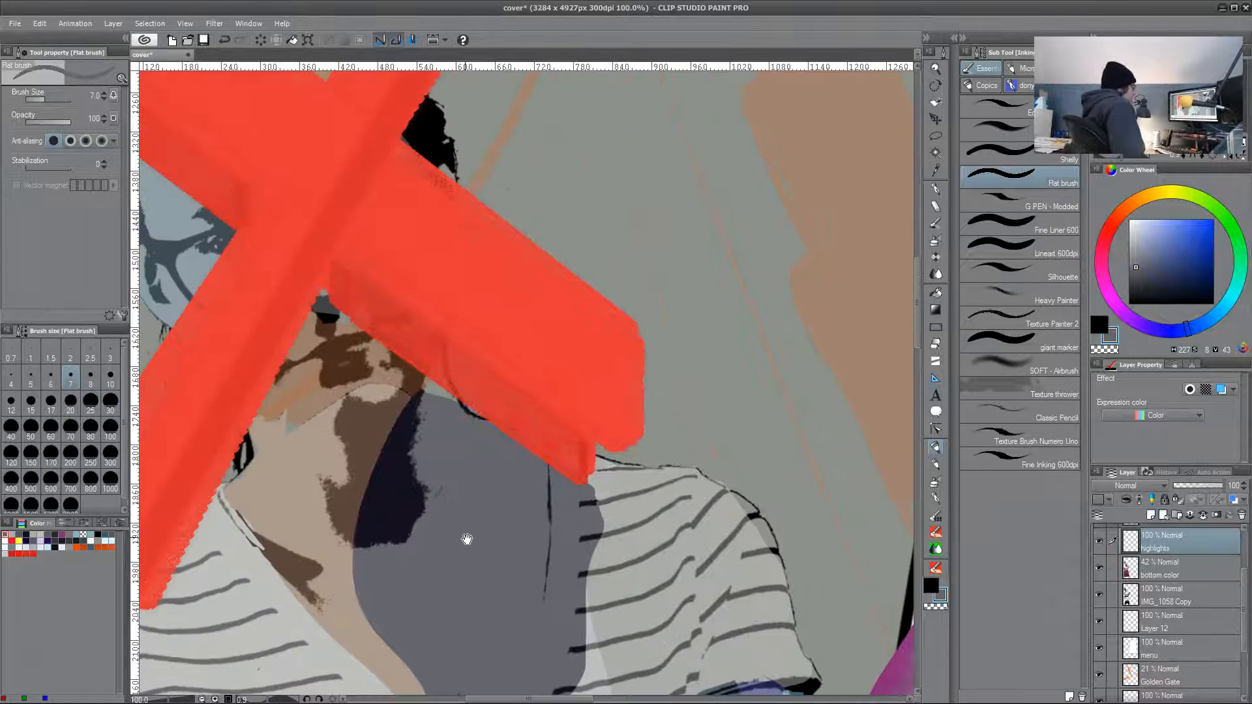
{"action": "left_click", "coordinate": [318, 441], "text": "alt"}
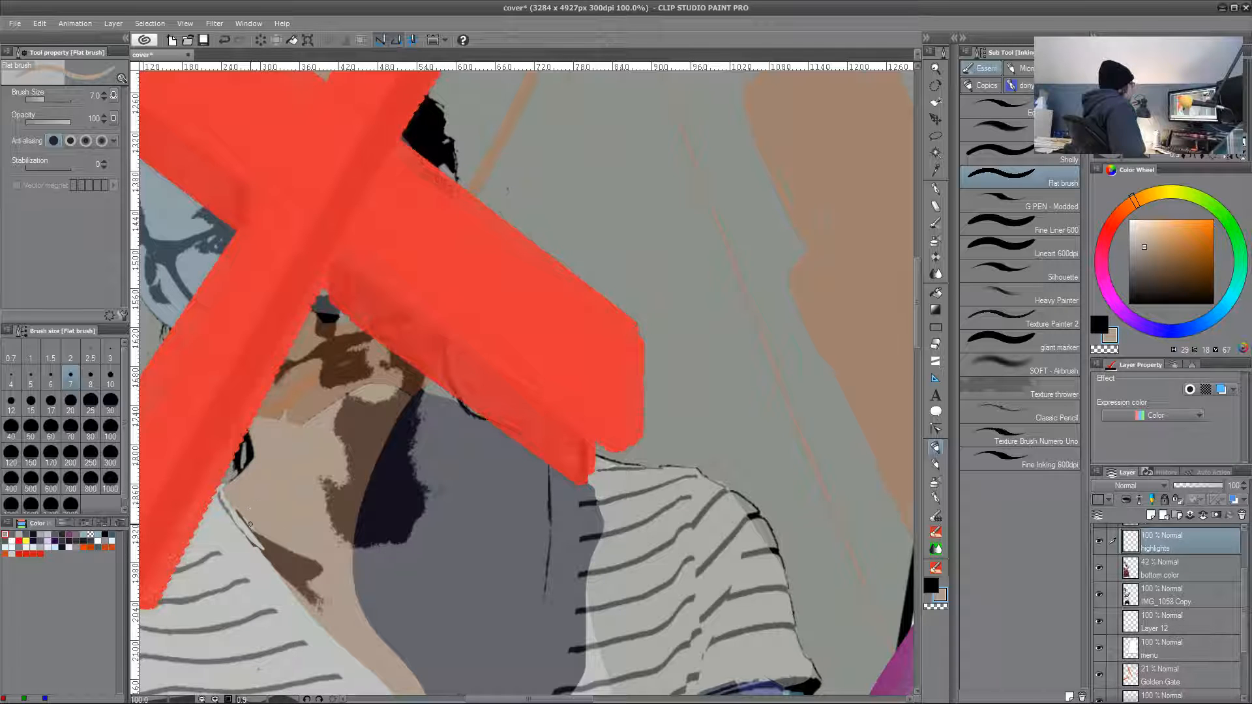
{"action": "left_click_drag", "start_coordinate": [256, 509], "coordinate": [222, 450]}
{"action": "left_click_drag", "start_coordinate": [456, 520], "coordinate": [443, 533]}
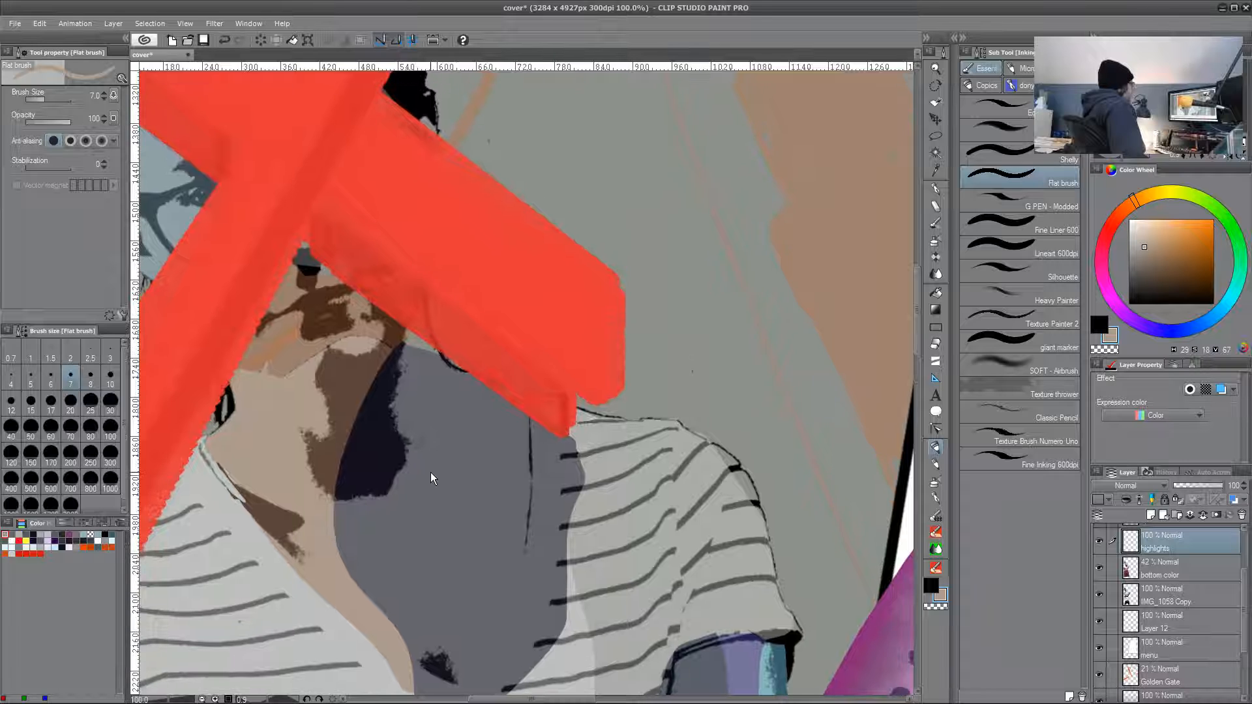
- Sample the face's light and dark browns and paint over the thin dark outline along the jaw
{"action": "scroll", "coordinate": [431, 472], "scroll_direction": "up", "scroll_amount": 3}
{"action": "left_click_drag", "start_coordinate": [336, 406], "coordinate": [506, 569]}
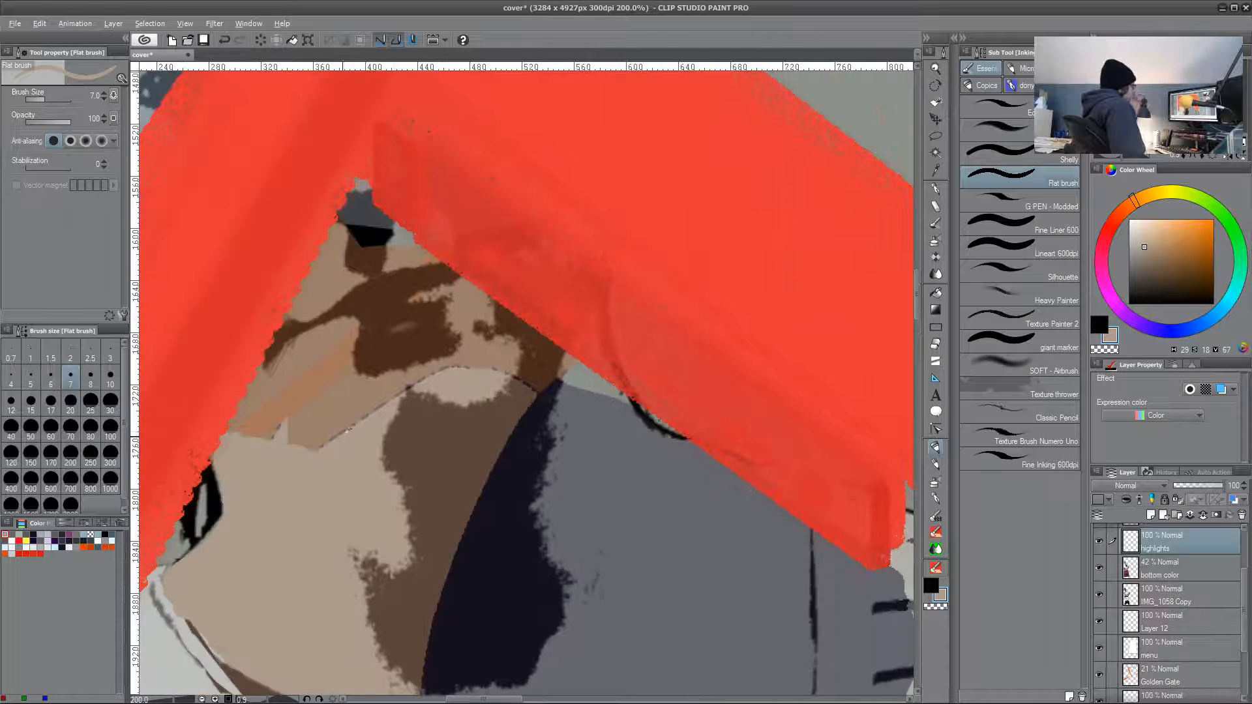
{"action": "left_click", "coordinate": [340, 433], "text": "alt"}
{"action": "left_click_drag", "start_coordinate": [410, 386], "coordinate": [495, 372]}
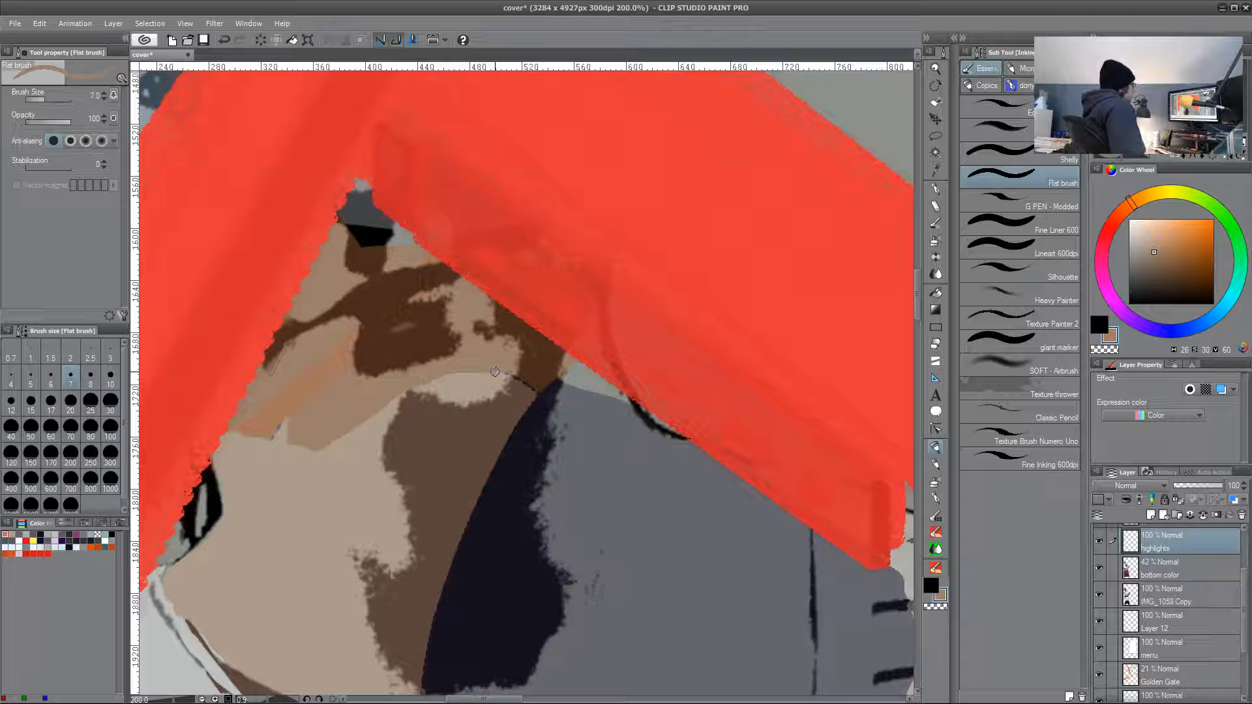
{"action": "left_click", "coordinate": [536, 372], "text": "alt"}
{"action": "left_click", "coordinate": [530, 380], "text": "alt"}
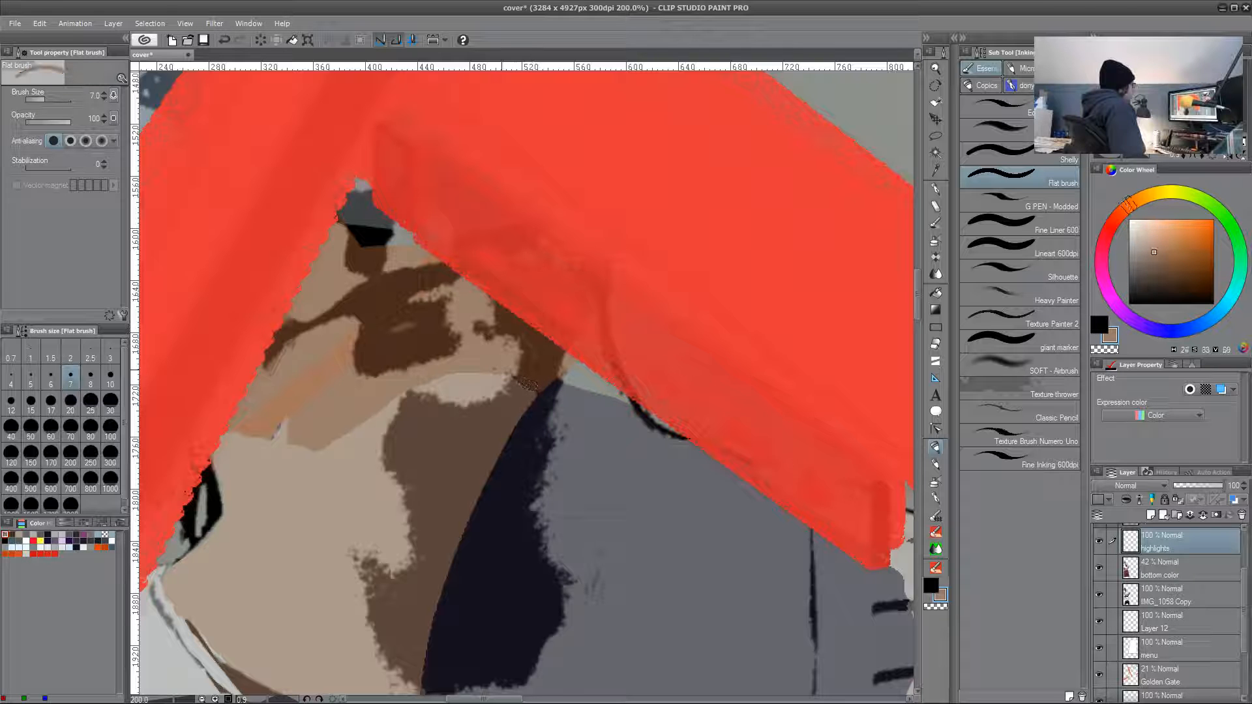
{"action": "left_click_drag", "start_coordinate": [510, 377], "coordinate": [539, 373]}
- Sample the headscarf's light blue and paint over the dark outline along its lower outer edge
{"action": "scroll", "coordinate": [516, 486], "scroll_direction": "up", "scroll_amount": 3}
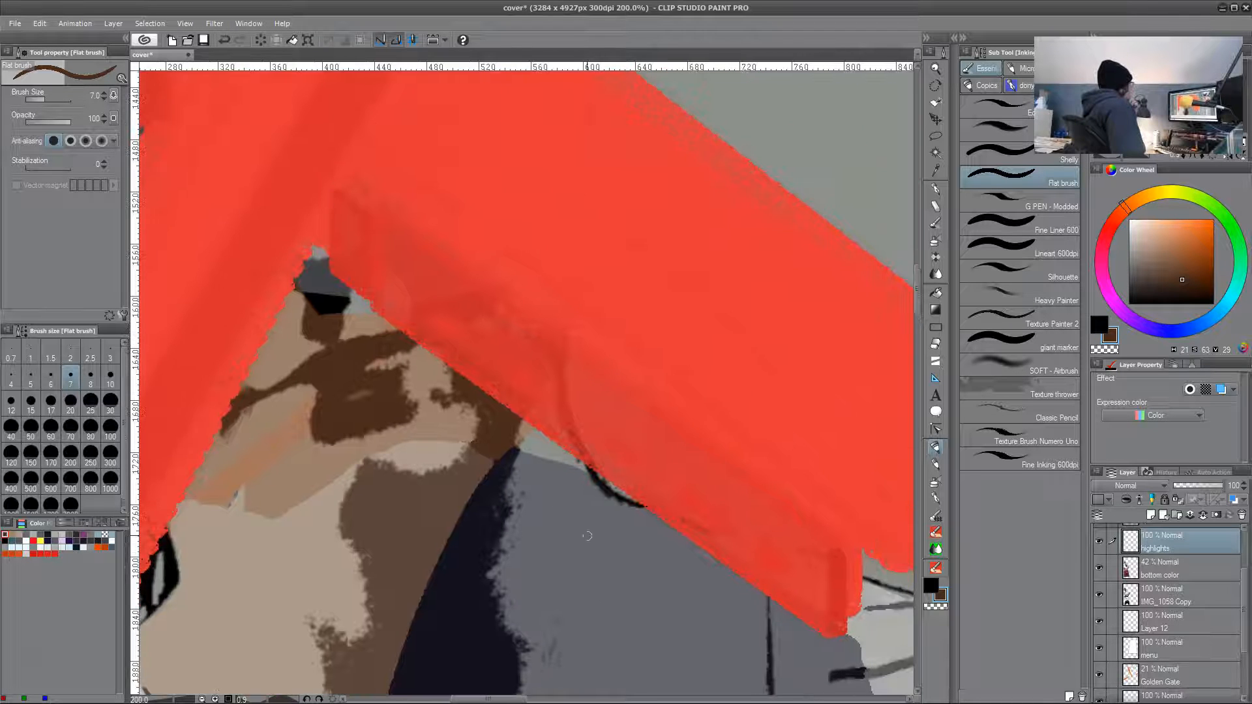
{"action": "scroll", "coordinate": [437, 486], "scroll_direction": "up", "scroll_amount": 3}
{"action": "scroll", "coordinate": [387, 488], "scroll_direction": "up", "scroll_amount": 6}
{"action": "scroll", "coordinate": [418, 486], "scroll_direction": "left", "scroll_amount": 10}
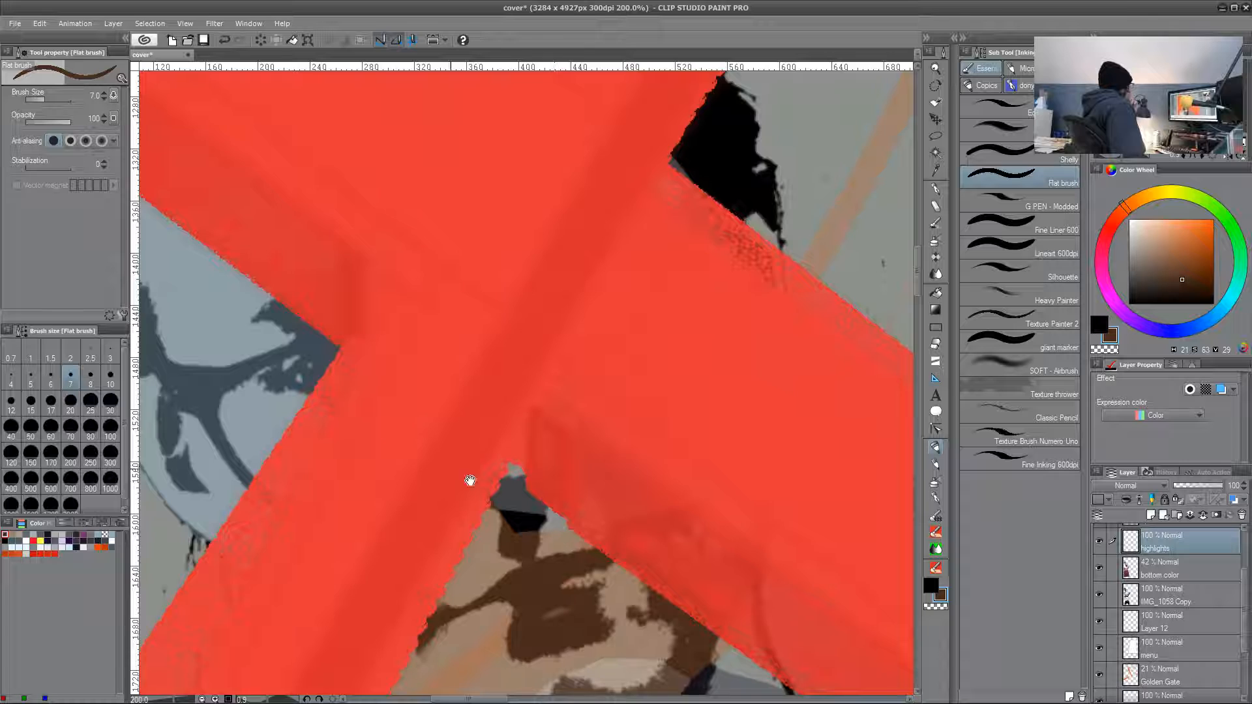
{"action": "left_click_drag", "start_coordinate": [277, 473], "coordinate": [293, 511]}
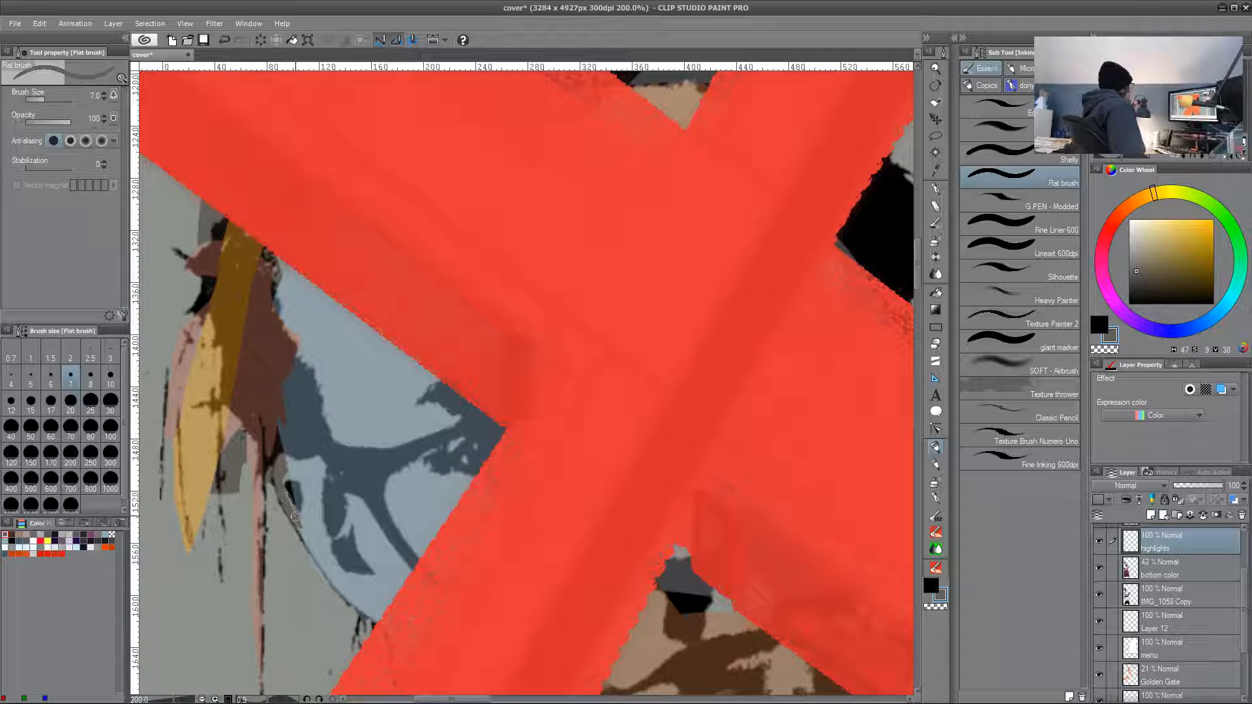
{"action": "left_click", "coordinate": [313, 521], "text": "alt"}
{"action": "left_click_drag", "start_coordinate": [287, 501], "coordinate": [307, 539]}
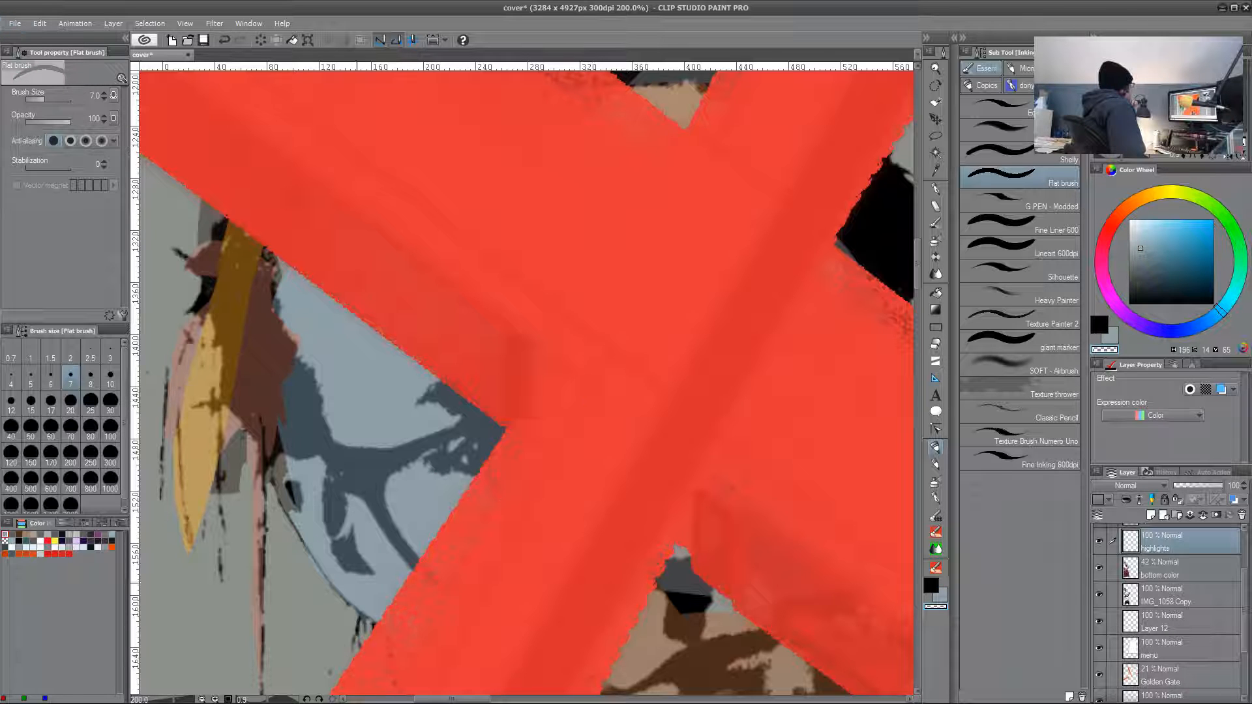
{"action": "left_click", "coordinate": [308, 561], "text": "alt"}
- Resample the headscarf's blues and refine its edge beside the reddish-brown shape
{"action": "left_click_drag", "start_coordinate": [302, 577], "coordinate": [326, 457]}
{"action": "left_click_drag", "start_coordinate": [349, 503], "coordinate": [461, 260]}
{"action": "left_click_drag", "start_coordinate": [612, 444], "coordinate": [493, 496]}
{"action": "left_click_drag", "start_coordinate": [404, 319], "coordinate": [443, 580]}
{"action": "left_click", "coordinate": [262, 331], "text": "alt"}
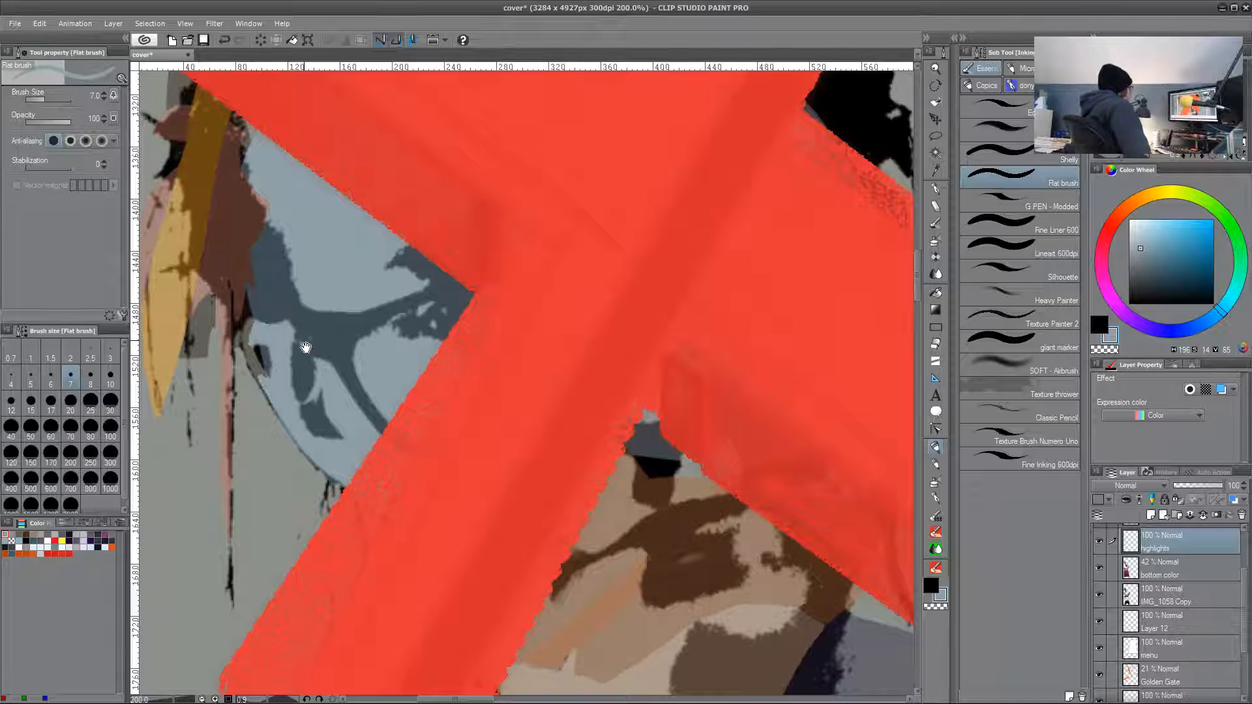
{"action": "left_click_drag", "start_coordinate": [306, 347], "coordinate": [316, 455]}
{"action": "left_click", "coordinate": [267, 304], "text": "alt"}
{"action": "left_click", "coordinate": [283, 281], "text": "alt"}
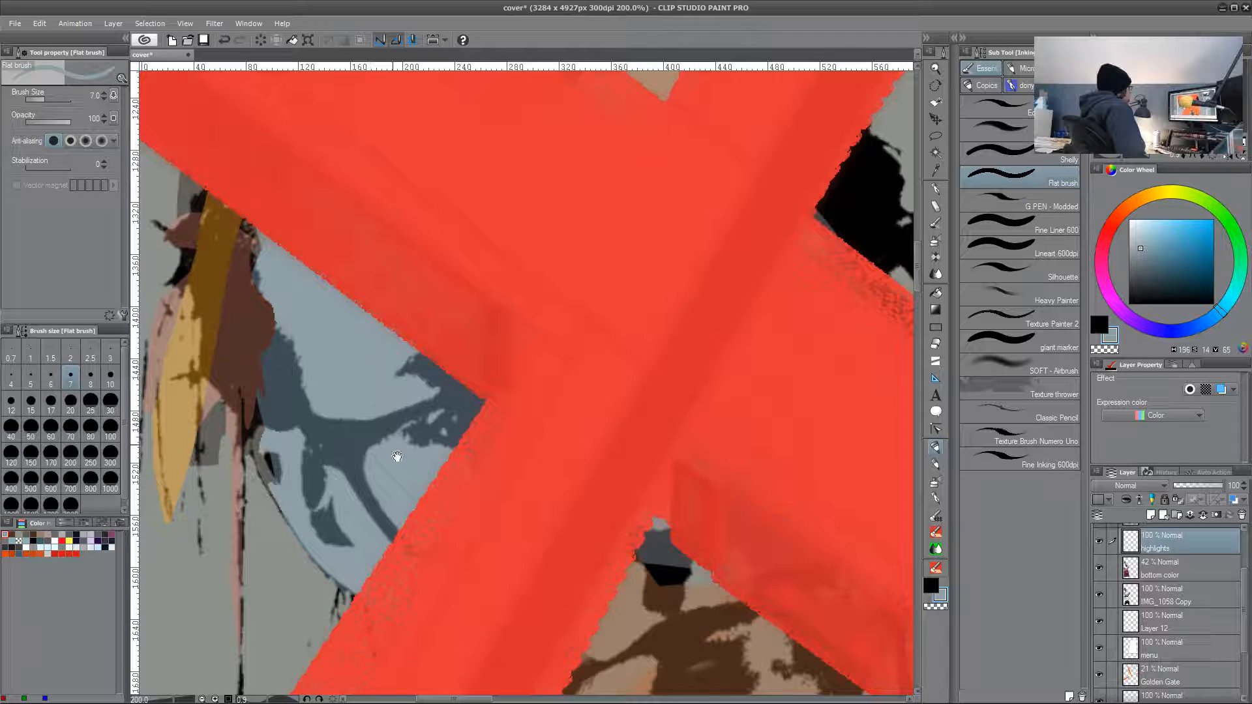
- Sample the face's orange-brown and the neck's tan to touch up the jaw corner and the neck's collar edge
{"action": "left_click_drag", "start_coordinate": [501, 283], "coordinate": [333, 523]}
{"action": "left_click_drag", "start_coordinate": [469, 322], "coordinate": [513, 497]}
{"action": "left_click", "coordinate": [407, 378], "text": "alt"}
{"action": "left_click_drag", "start_coordinate": [407, 380], "coordinate": [381, 424]}
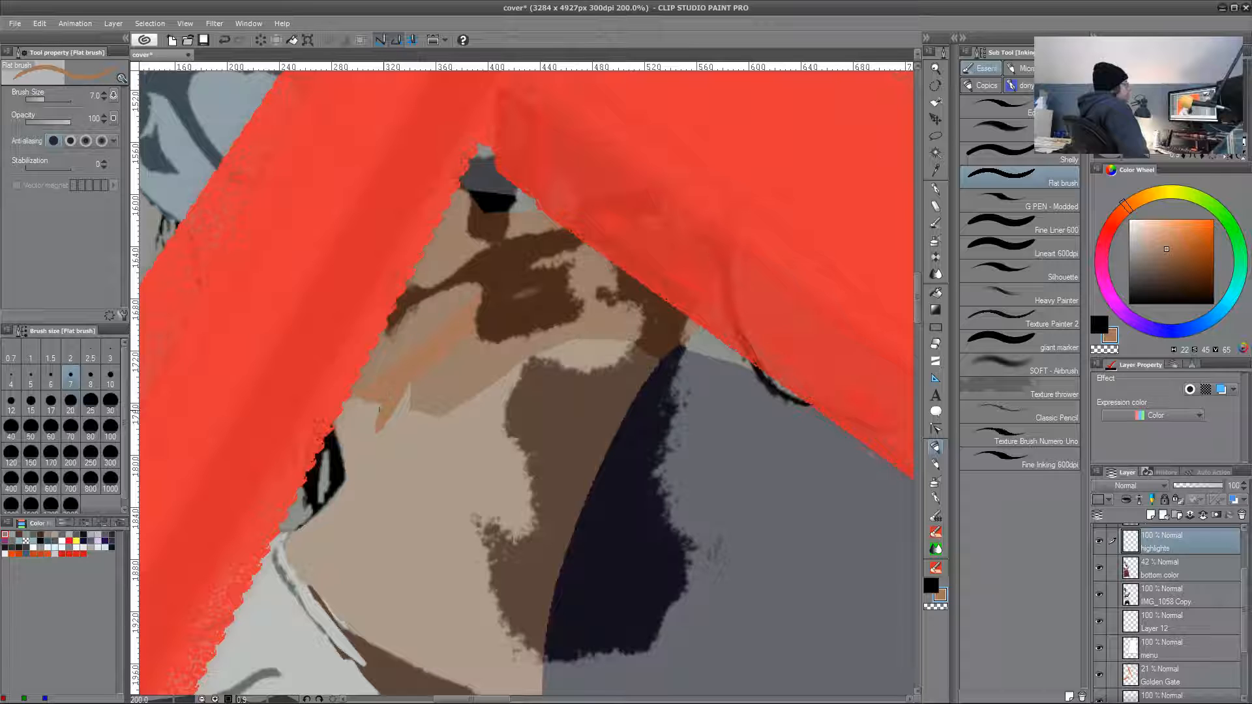
{"action": "left_click_drag", "start_coordinate": [454, 445], "coordinate": [446, 285]}
{"action": "left_click", "coordinate": [296, 385], "text": "alt"}
{"action": "left_click", "coordinate": [332, 454], "text": "alt"}
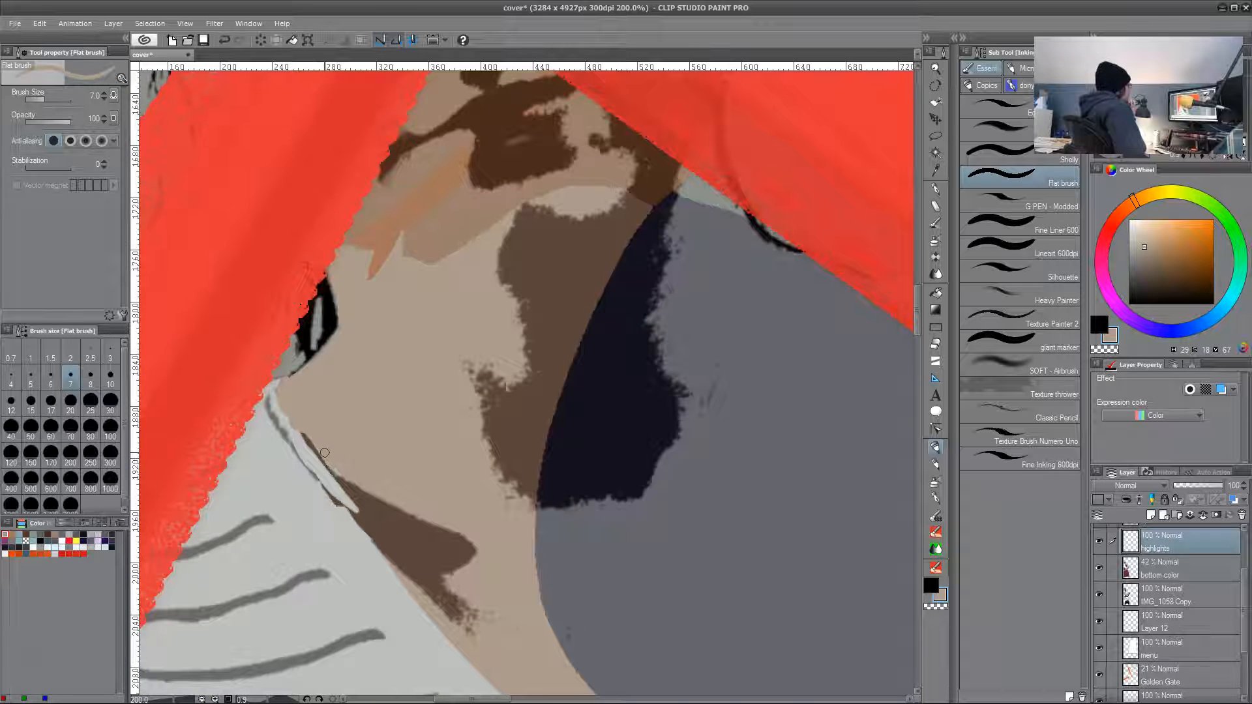
- Sample the shirt's light gray and paint over the pale streak and rough edge beside the mauve sleeve
{"action": "left_click_drag", "start_coordinate": [506, 508], "coordinate": [484, 296]}
{"action": "left_click_drag", "start_coordinate": [463, 614], "coordinate": [776, 212]}
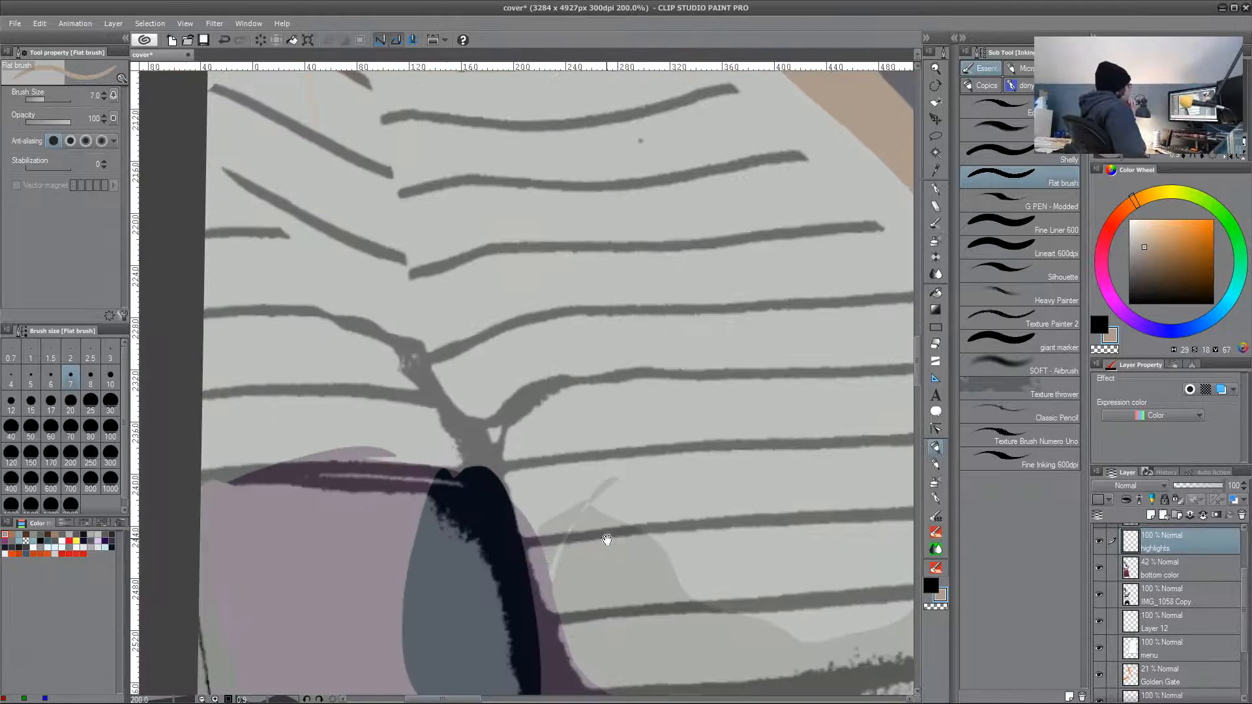
{"action": "left_click", "coordinate": [571, 561], "text": "alt"}
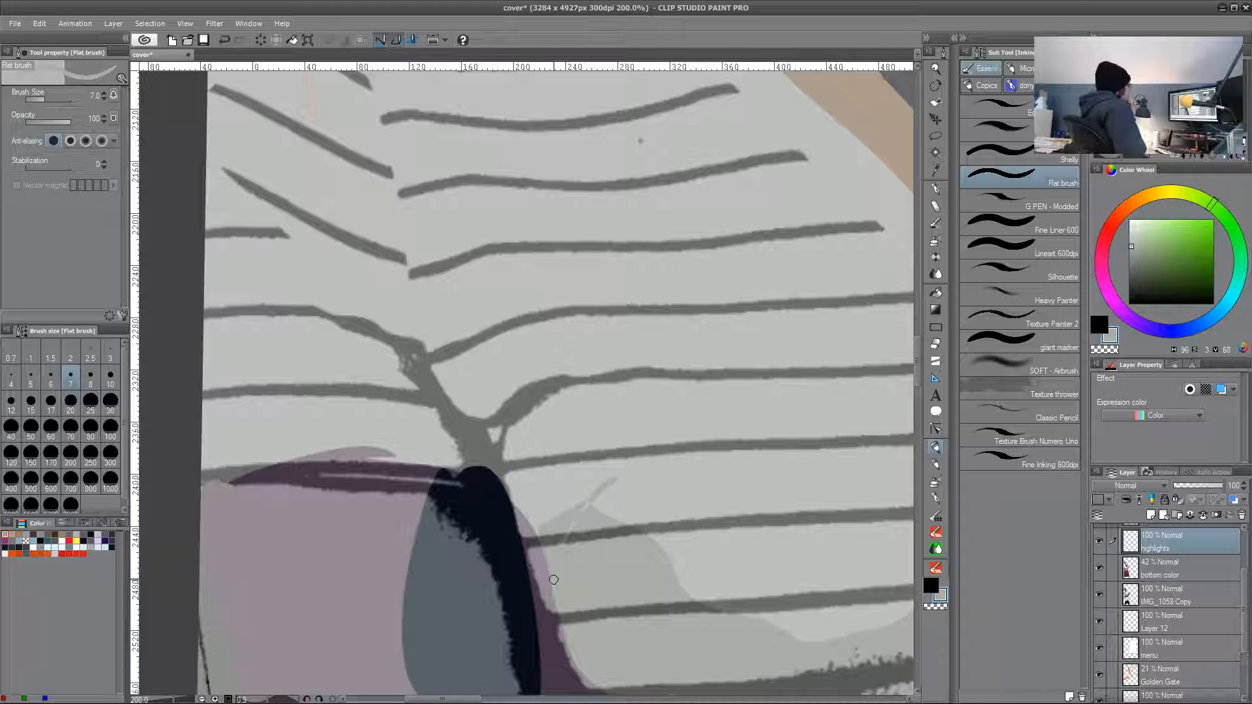
{"action": "left_click_drag", "start_coordinate": [570, 525], "coordinate": [646, 466]}
{"action": "left_click_drag", "start_coordinate": [731, 610], "coordinate": [717, 541]}
- Touch up the stripe end beside the sleeve with its sampled dark gray, undo the stray stroke, and sample the sleeve's mauve
{"action": "left_click", "coordinate": [544, 473], "text": "alt"}
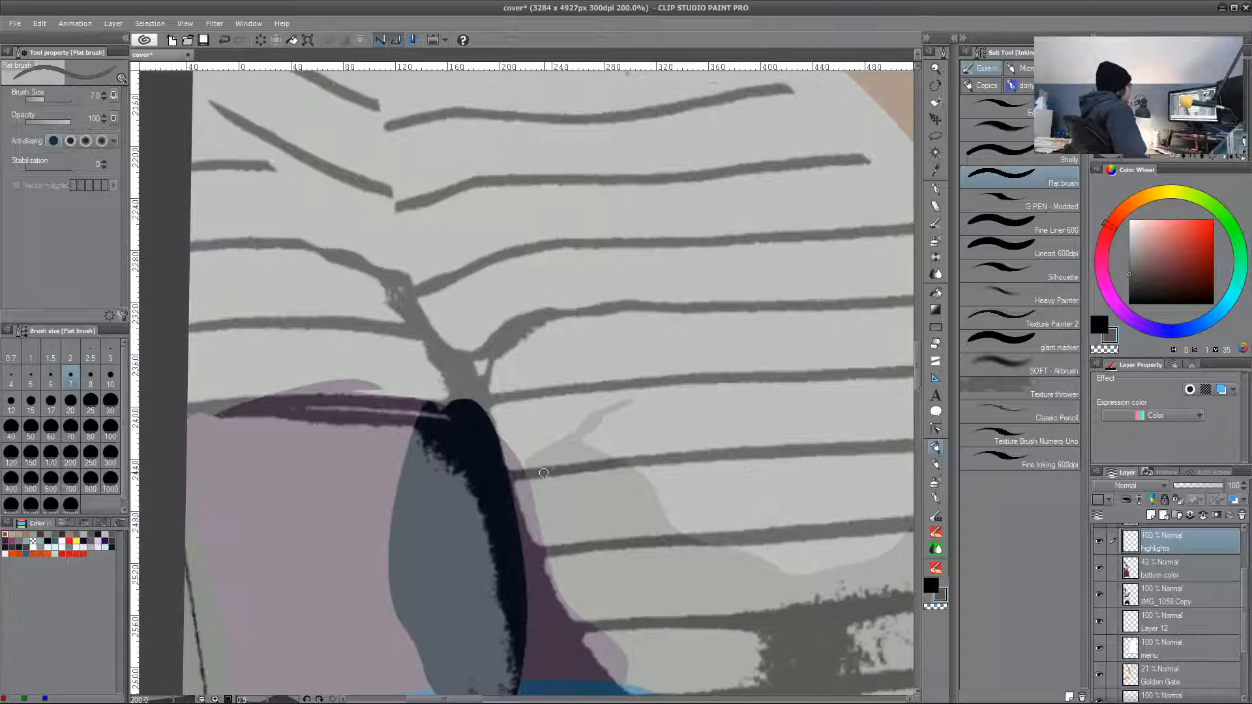
{"action": "mouse_move", "coordinate": [485, 543]}
{"action": "left_mouse_down"}
{"action": "mouse_move", "coordinate": [473, 450]}
{"action": "mouse_move", "coordinate": [478, 525]}
{"action": "left_mouse_up"}
{"action": "mouse_move", "coordinate": [371, 370]}
{"action": "left_mouse_down"}
{"action": "mouse_move", "coordinate": [340, 370]}
{"action": "mouse_move", "coordinate": [381, 372]}
{"action": "left_mouse_up"}
{"action": "key", "text": "ctrl+z"}
{"action": "left_click", "coordinate": [350, 370], "text": "alt"}
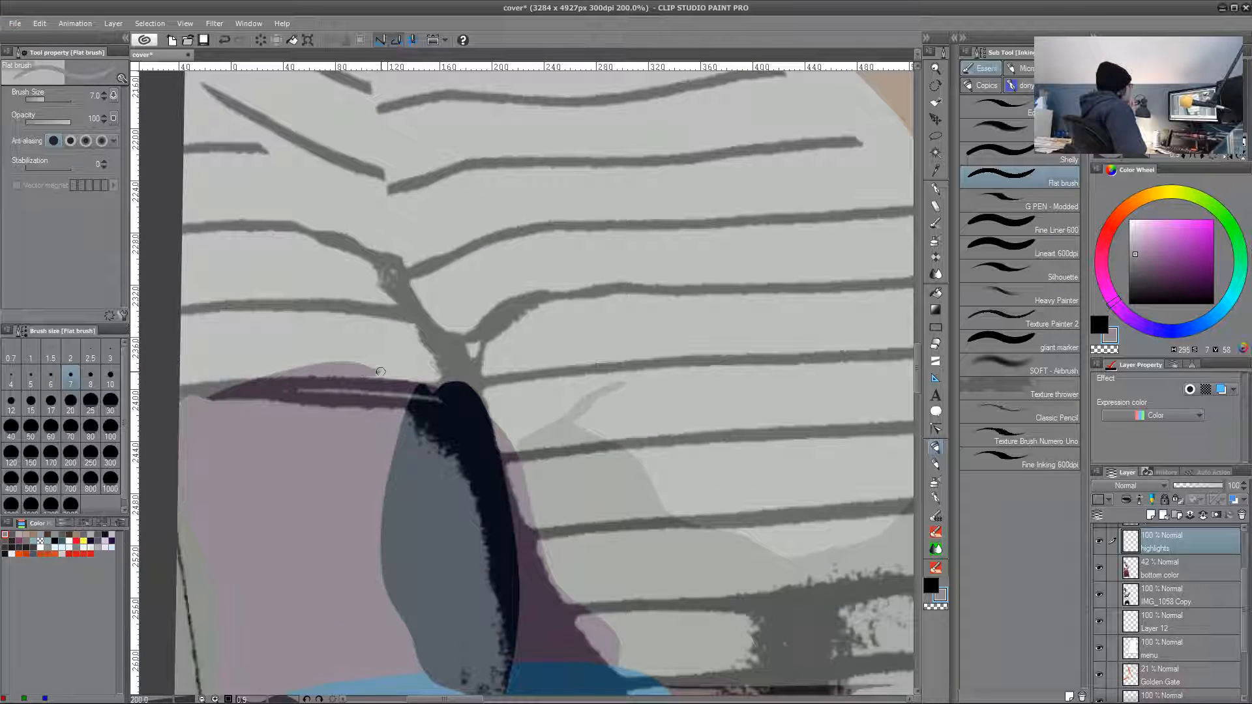
- Sample the light blue and the adjoining brown-gray and clean up the narrow tip of the blue band below the sleeve
{"action": "left_click_drag", "start_coordinate": [609, 564], "coordinate": [678, 421]}
{"action": "left_click_drag", "start_coordinate": [580, 541], "coordinate": [610, 380]}
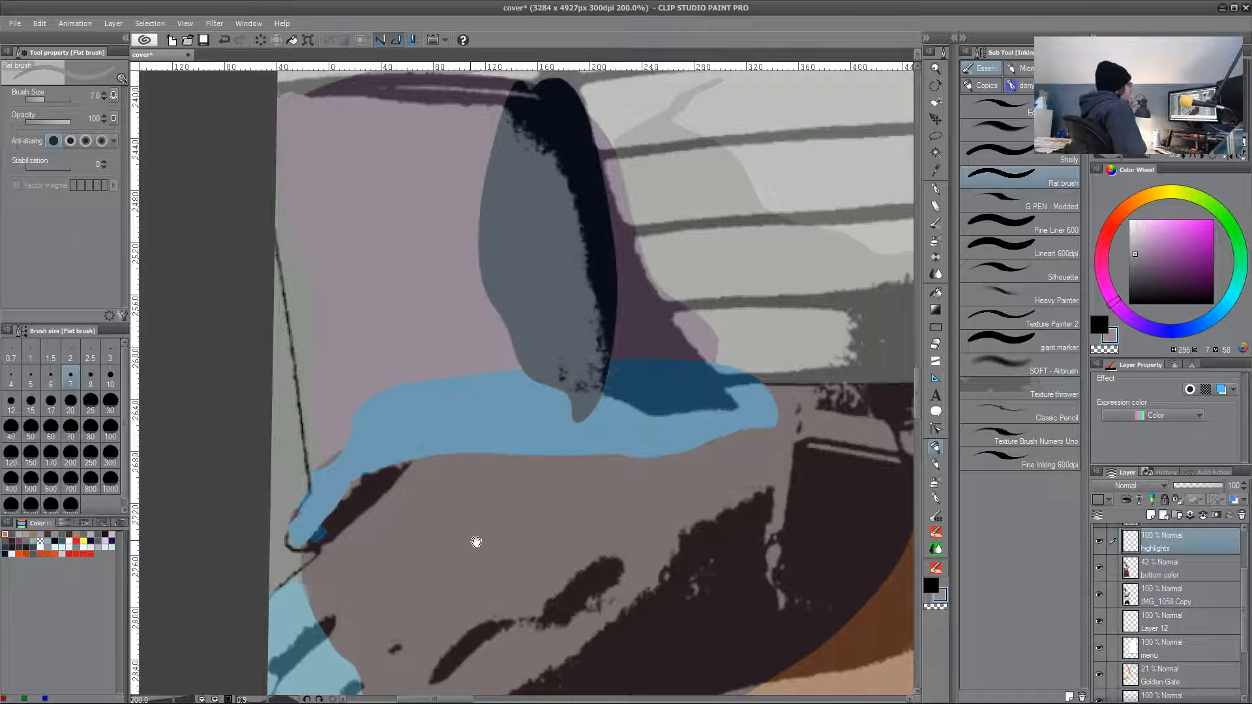
{"action": "left_click_drag", "start_coordinate": [661, 585], "coordinate": [654, 510]}
{"action": "left_click", "coordinate": [281, 463], "text": "alt"}
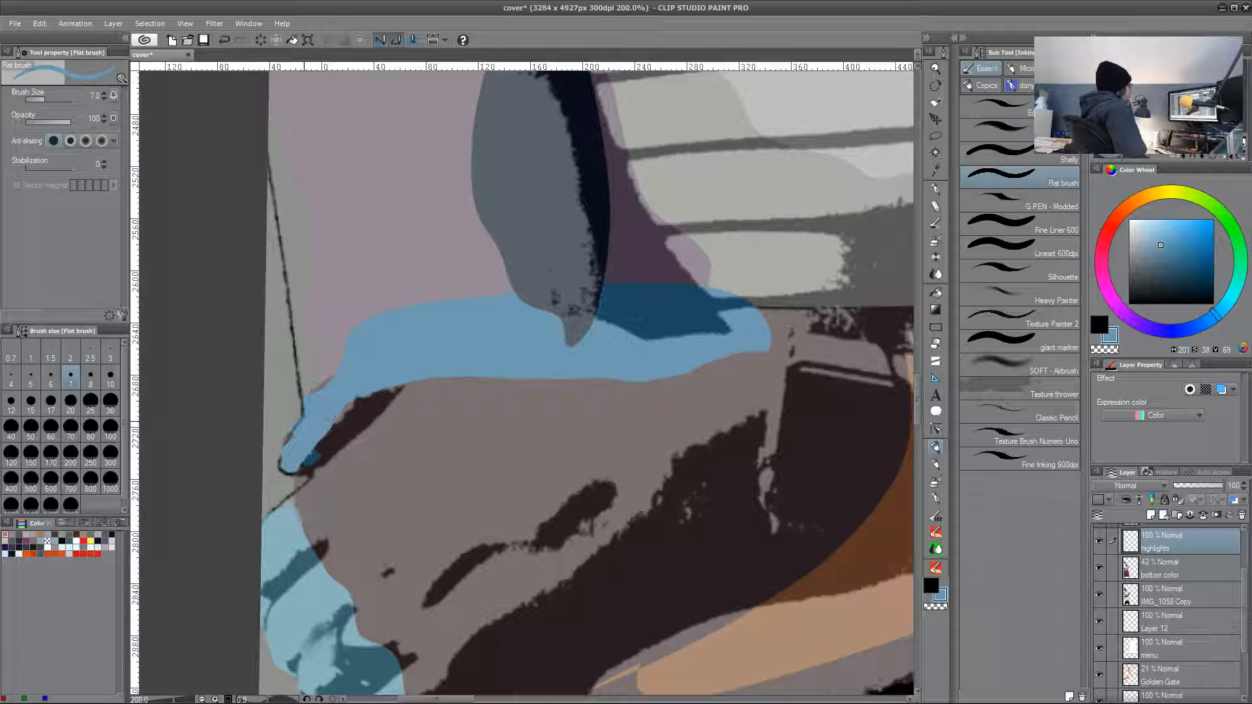
{"action": "left_click", "coordinate": [314, 390], "text": "alt"}
{"action": "left_click", "coordinate": [311, 399], "text": "alt"}
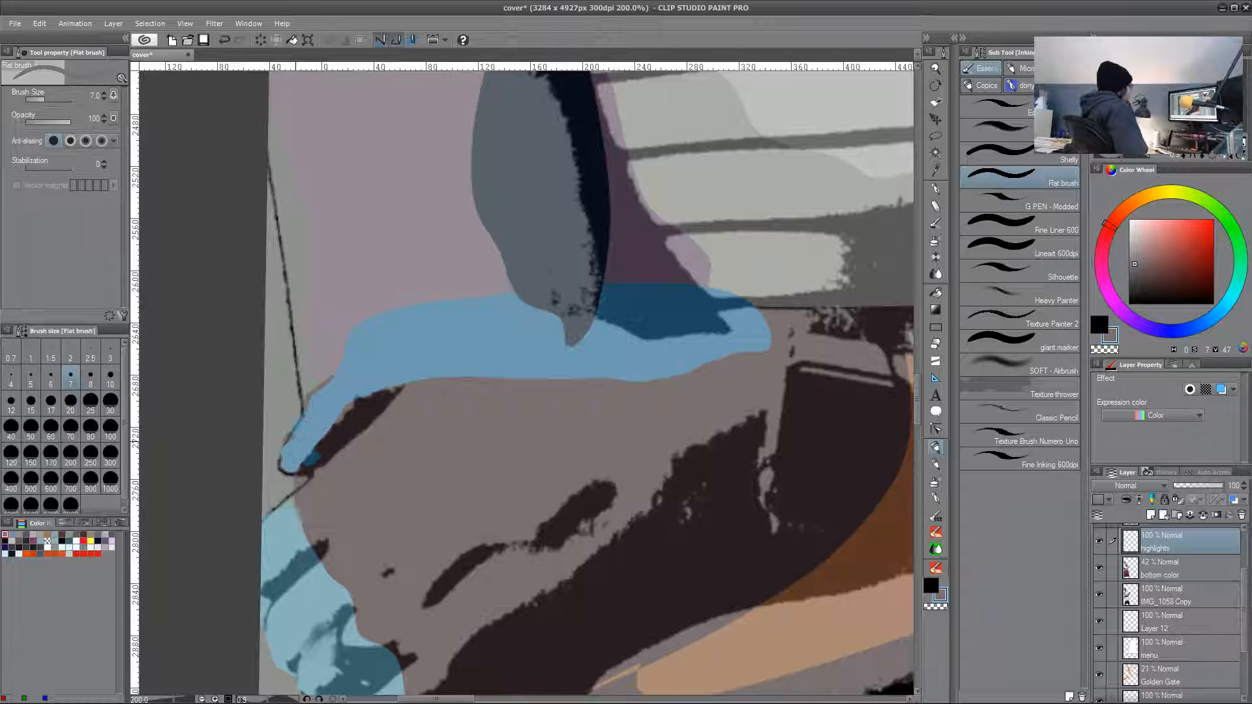
{"action": "left_click_drag", "start_coordinate": [545, 506], "coordinate": [358, 479]}
{"action": "left_click_drag", "start_coordinate": [702, 486], "coordinate": [764, 358]}
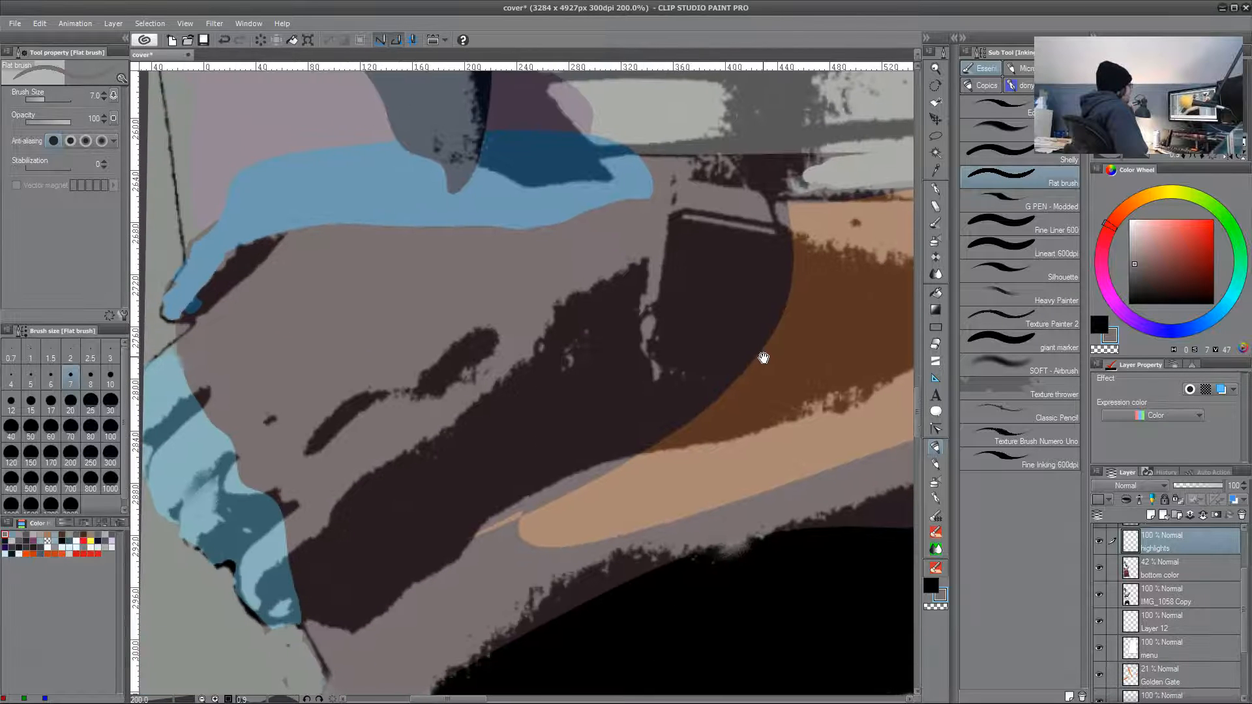
- Sample the fingers' dark teal, and use sampled white to paint over the gray fringe along the knife's cutting edge
{"action": "left_click", "coordinate": [219, 526], "text": "alt"}
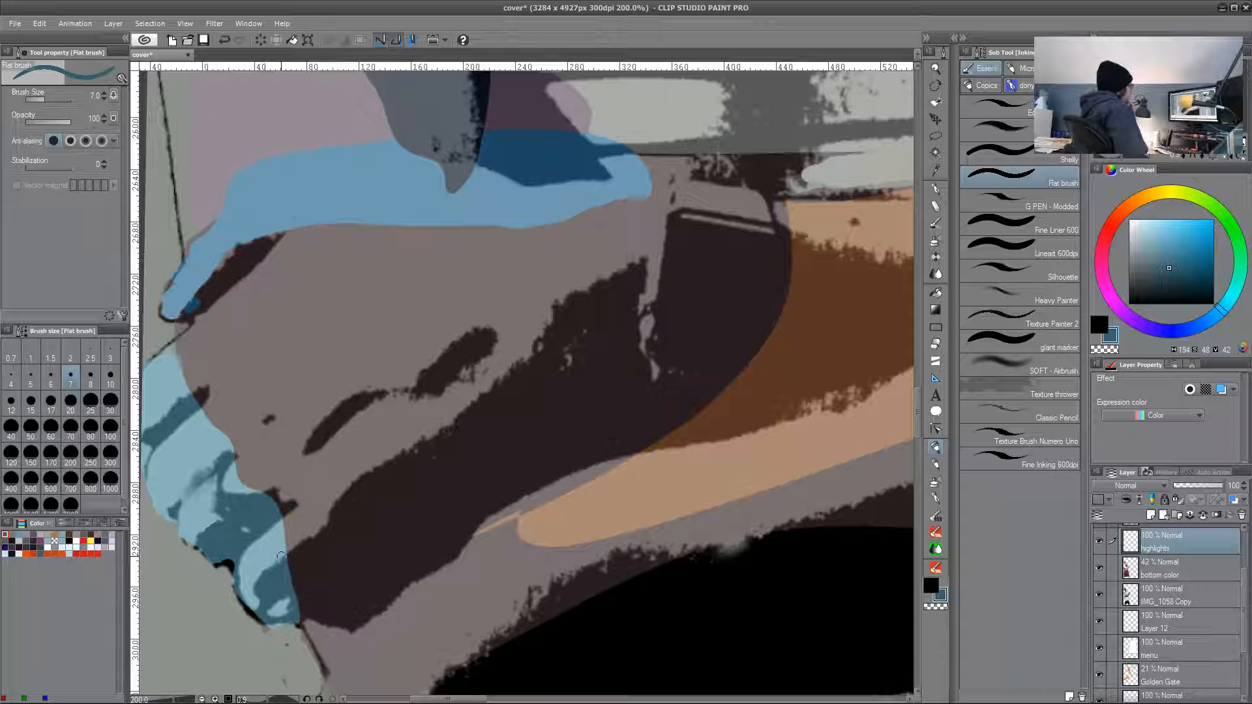
{"action": "left_click_drag", "start_coordinate": [679, 506], "coordinate": [530, 577]}
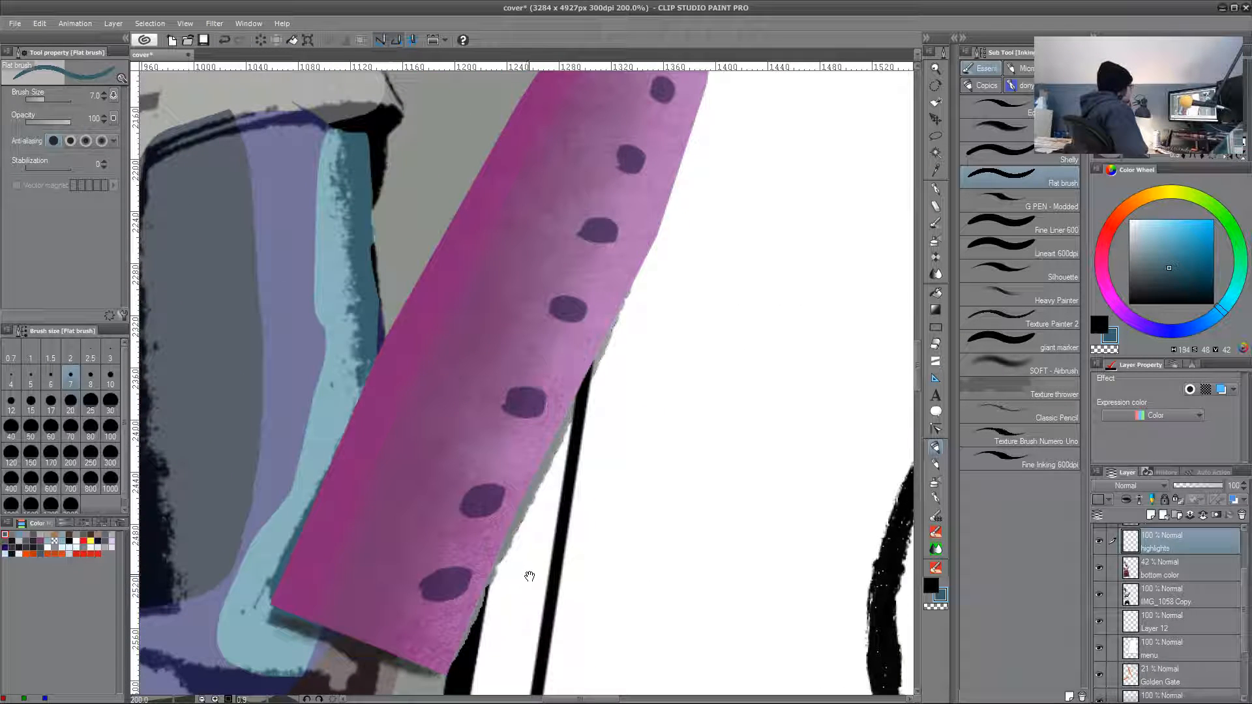
{"action": "left_click", "coordinate": [561, 451], "text": "alt"}
{"action": "mouse_move", "coordinate": [571, 412]}
{"action": "left_mouse_down"}
{"action": "mouse_move", "coordinate": [498, 571]}
{"action": "mouse_move", "coordinate": [527, 509]}
{"action": "left_mouse_up"}
{"action": "left_click_drag", "start_coordinate": [615, 428], "coordinate": [570, 481]}
{"action": "mouse_move", "coordinate": [555, 421]}
{"action": "left_mouse_down"}
{"action": "mouse_move", "coordinate": [592, 339]}
{"action": "mouse_move", "coordinate": [553, 414]}
{"action": "left_mouse_up"}
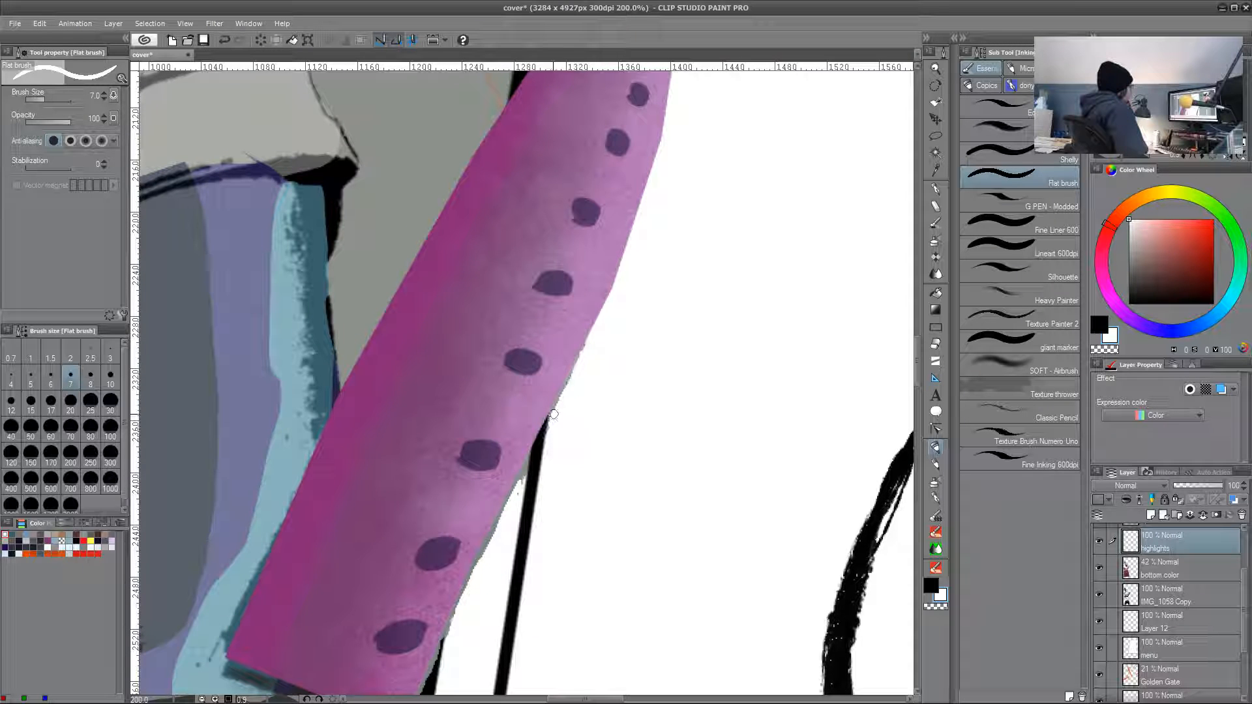
- Refine the white edge along the lower half of the blade with the brush size reduced to 2.5
{"action": "key", "text": "bracketleft"}
{"action": "key", "text": "bracketleft"}
{"action": "key", "text": "bracketleft"}
{"action": "key", "text": "bracketleft"}
{"action": "key", "text": "bracketleft"}
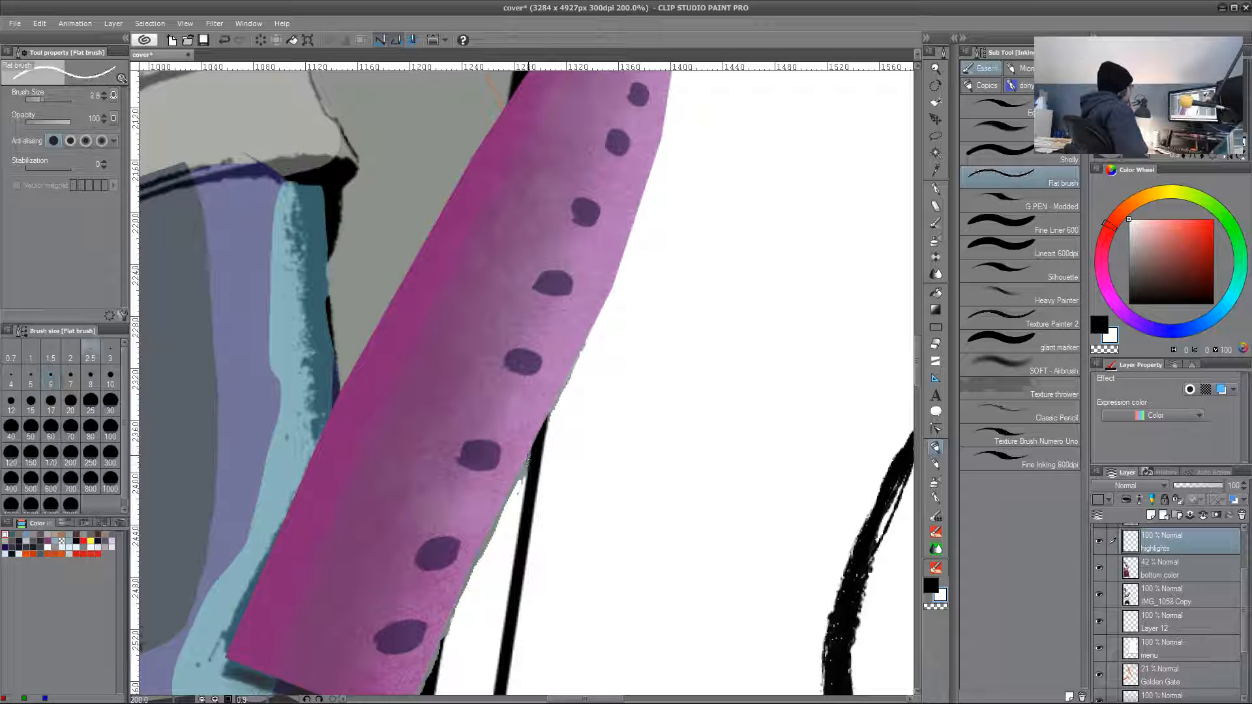
{"action": "key", "text": "bracketleft"}
{"action": "left_click_drag", "start_coordinate": [485, 548], "coordinate": [495, 524]}
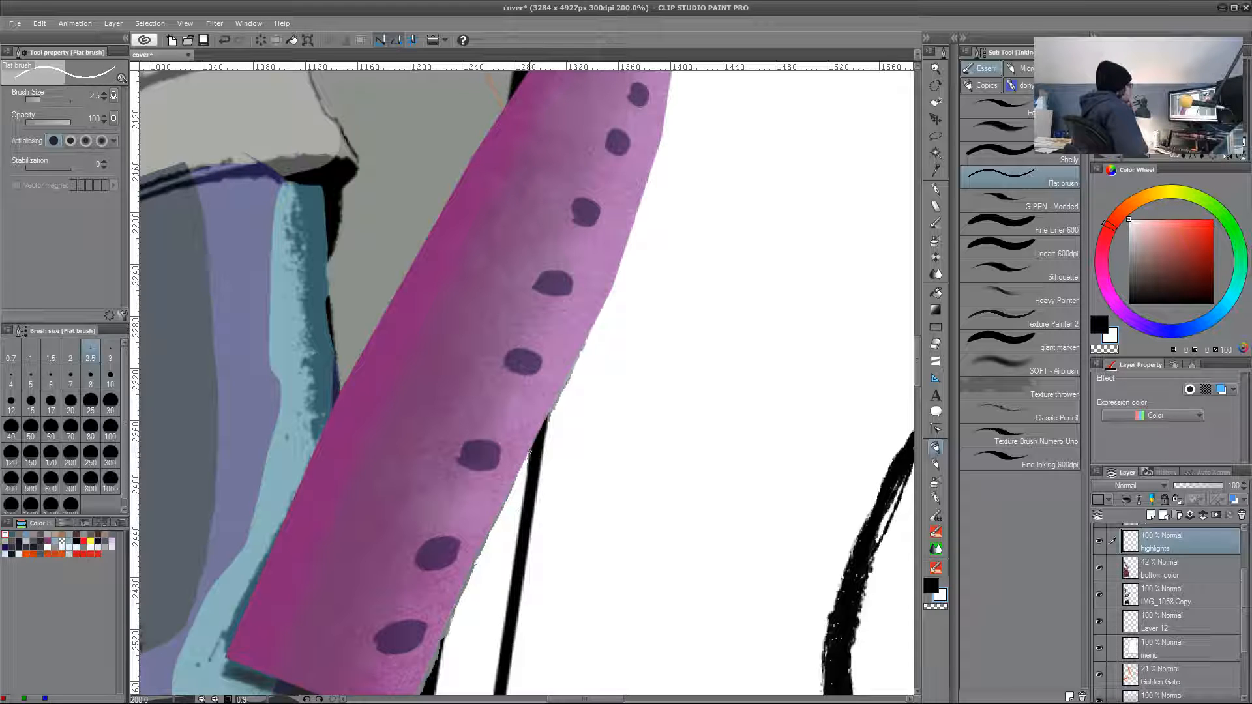
{"action": "left_click_drag", "start_coordinate": [556, 409], "coordinate": [581, 361]}
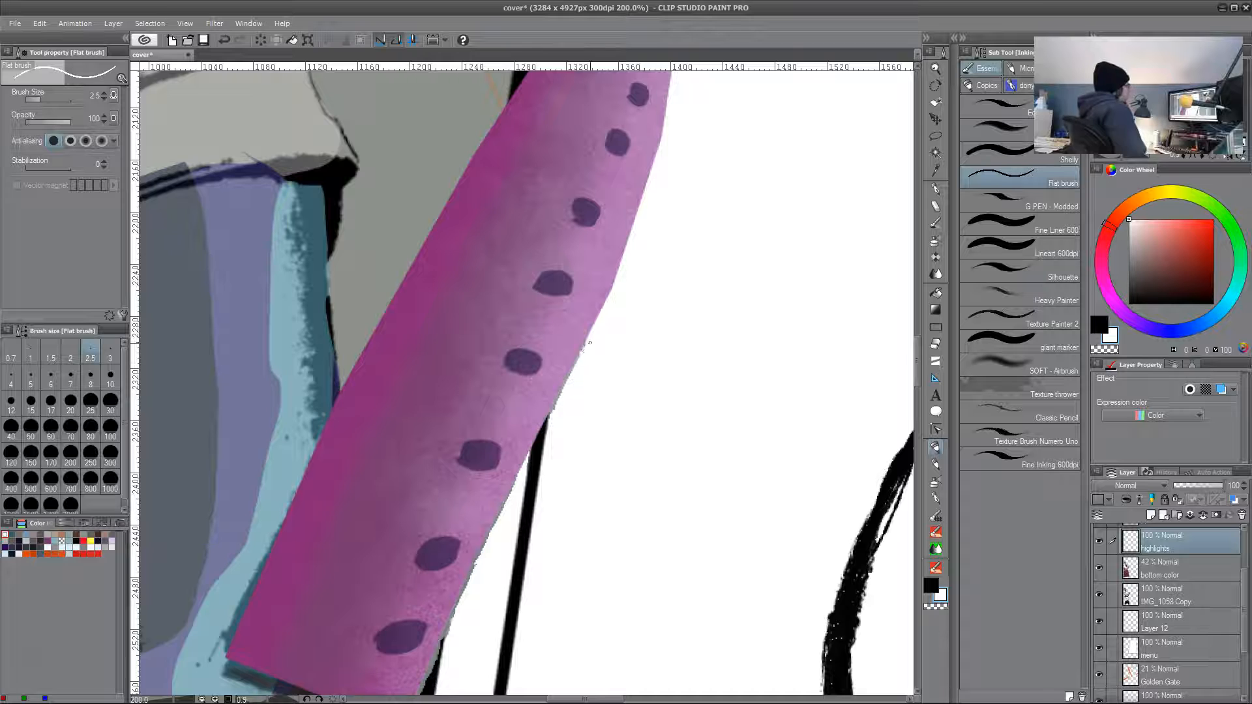
- Set the brush size to 7 and clean up the white area along the upper blade and knife tip
{"action": "mouse_move", "coordinate": [700, 296]}
{"action": "left_mouse_down"}
{"action": "mouse_move", "coordinate": [657, 464]}
{"action": "mouse_move", "coordinate": [572, 673]}
{"action": "left_mouse_up"}
{"action": "key", "text": "bracketright"}
{"action": "key", "text": "bracketright"}
{"action": "key", "text": "bracketright"}
{"action": "key", "text": "bracketright"}
{"action": "key", "text": "bracketright"}
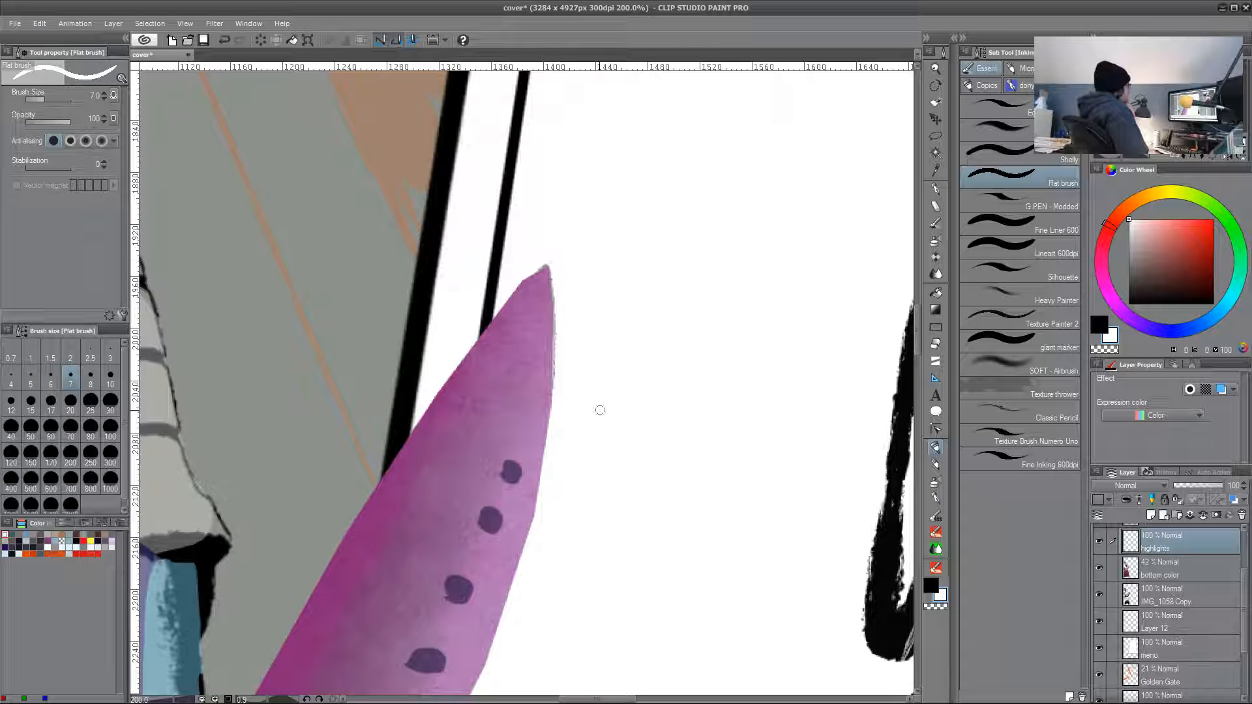
{"action": "mouse_move", "coordinate": [596, 458]}
{"action": "left_mouse_down"}
{"action": "mouse_move", "coordinate": [632, 346]}
{"action": "mouse_move", "coordinate": [646, 126]}
{"action": "left_mouse_up"}
{"action": "left_click_drag", "start_coordinate": [548, 456], "coordinate": [626, 227]}
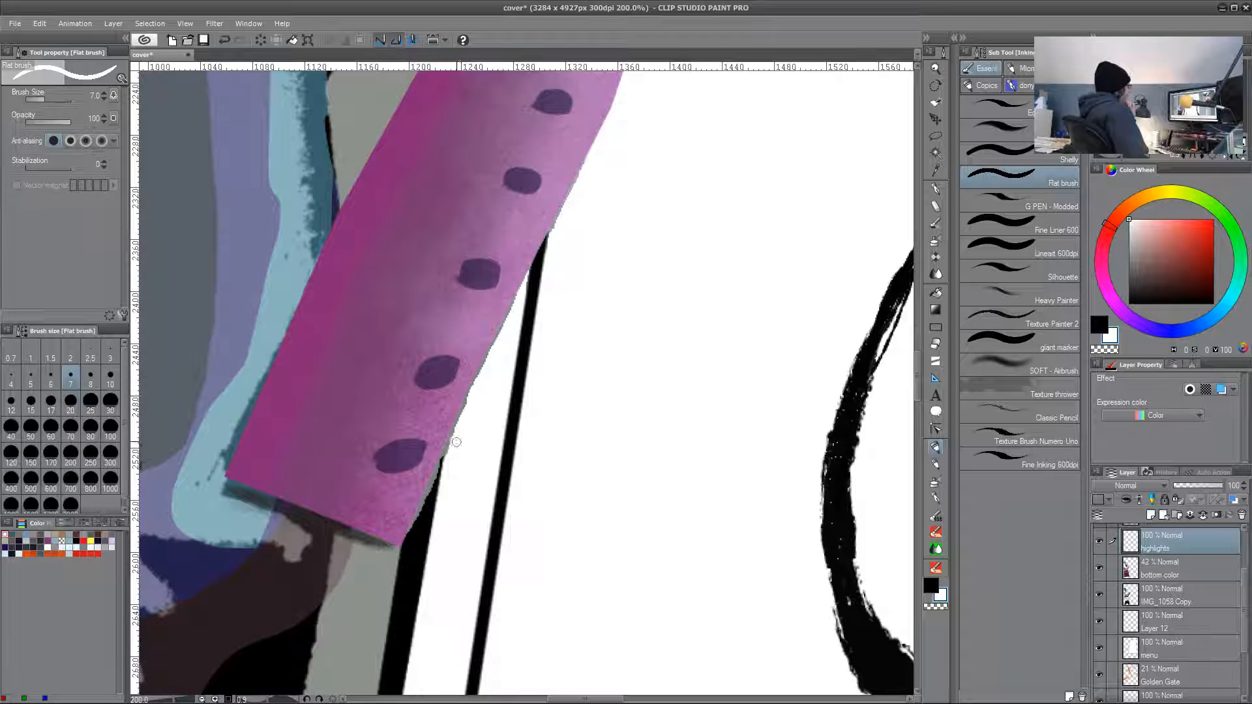
- Sample the menu frame's black and extend the border up to the knife's lower edge with a smaller brush
{"action": "left_click", "coordinate": [428, 508], "text": "alt"}
{"action": "left_click_drag", "start_coordinate": [438, 477], "coordinate": [420, 506]}
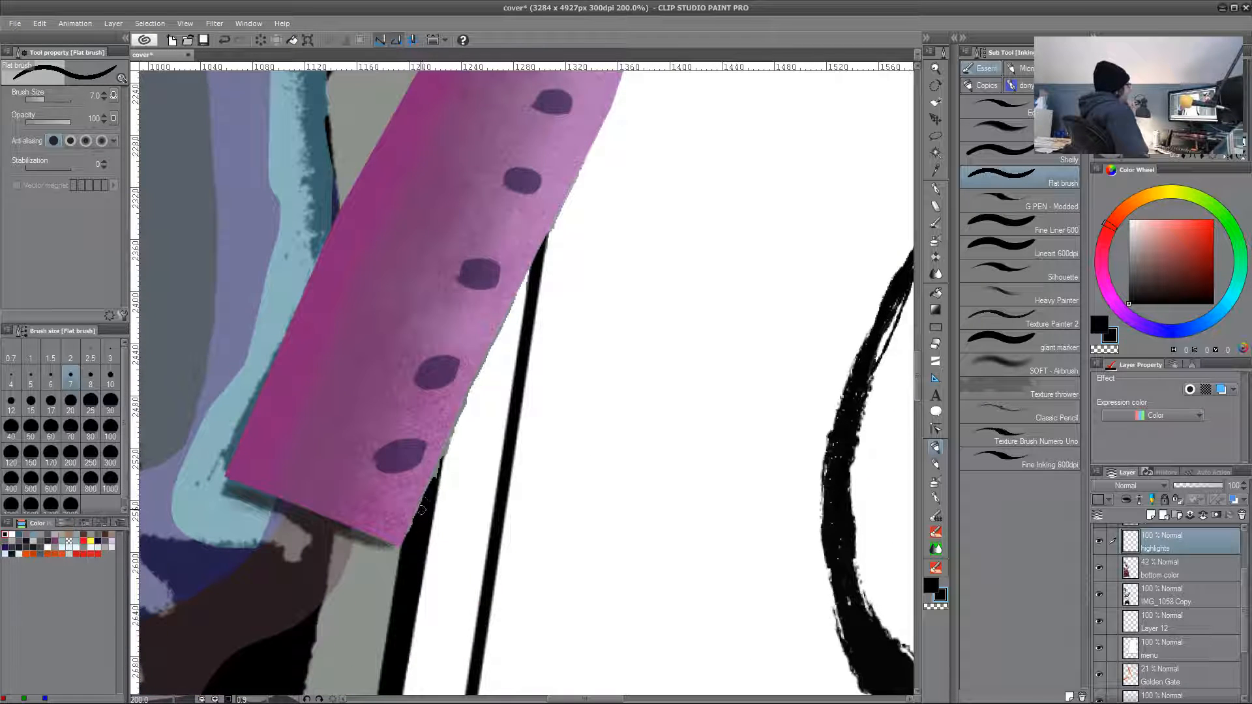
{"action": "key", "text": "bracketleft"}
{"action": "key", "text": "bracketleft"}
{"action": "key", "text": "bracketleft"}
{"action": "key", "text": "bracketleft"}
{"action": "left_click_drag", "start_coordinate": [442, 458], "coordinate": [435, 478]}
- Sample white and trim the edge between the lower blade and the menu frame with brush size 3
{"action": "key", "text": "bracketleft"}
{"action": "key", "text": "bracketleft"}
{"action": "key", "text": "bracketleft"}
{"action": "key", "text": "bracketleft"}
{"action": "left_click", "coordinate": [464, 429], "text": "alt"}
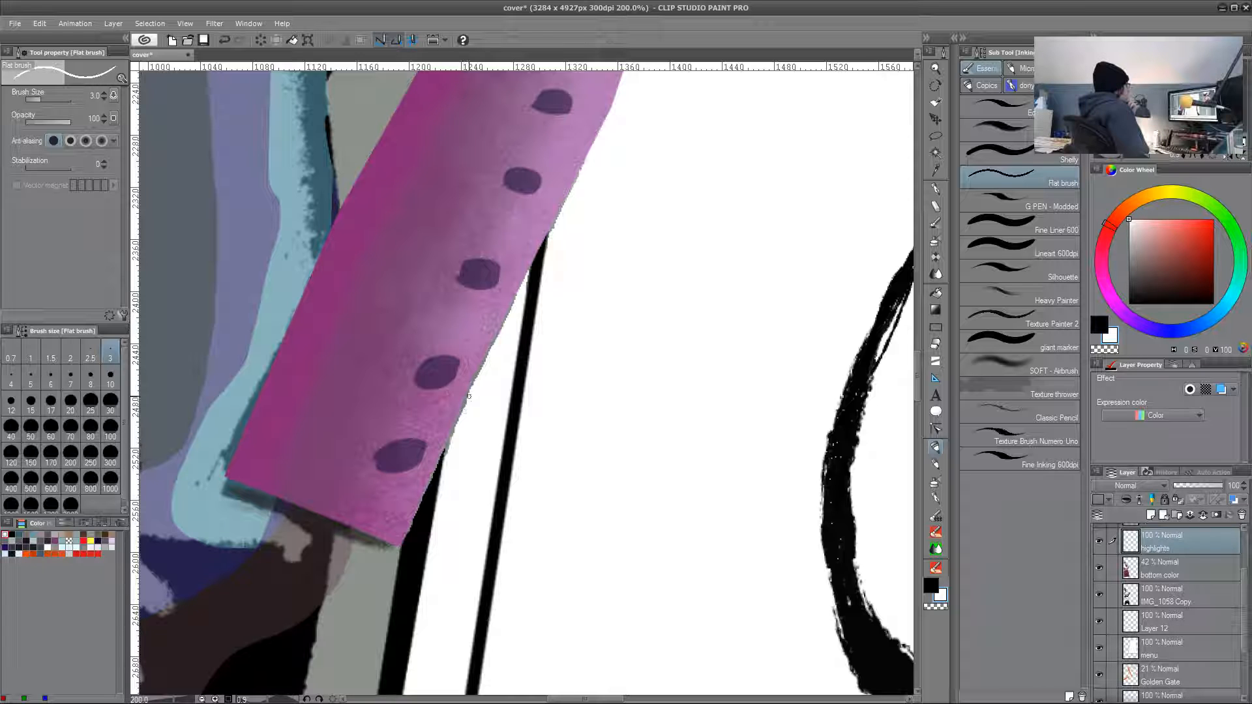
{"action": "left_click_drag", "start_coordinate": [450, 434], "coordinate": [448, 446]}
- Sample the light blue and touch up the dark edge under the knife's heel with brush size 7
{"action": "left_click", "coordinate": [247, 511], "text": "alt"}
{"action": "key", "text": "bracketright"}
{"action": "key", "text": "bracketright"}
{"action": "key", "text": "bracketright"}
{"action": "key", "text": "bracketright"}
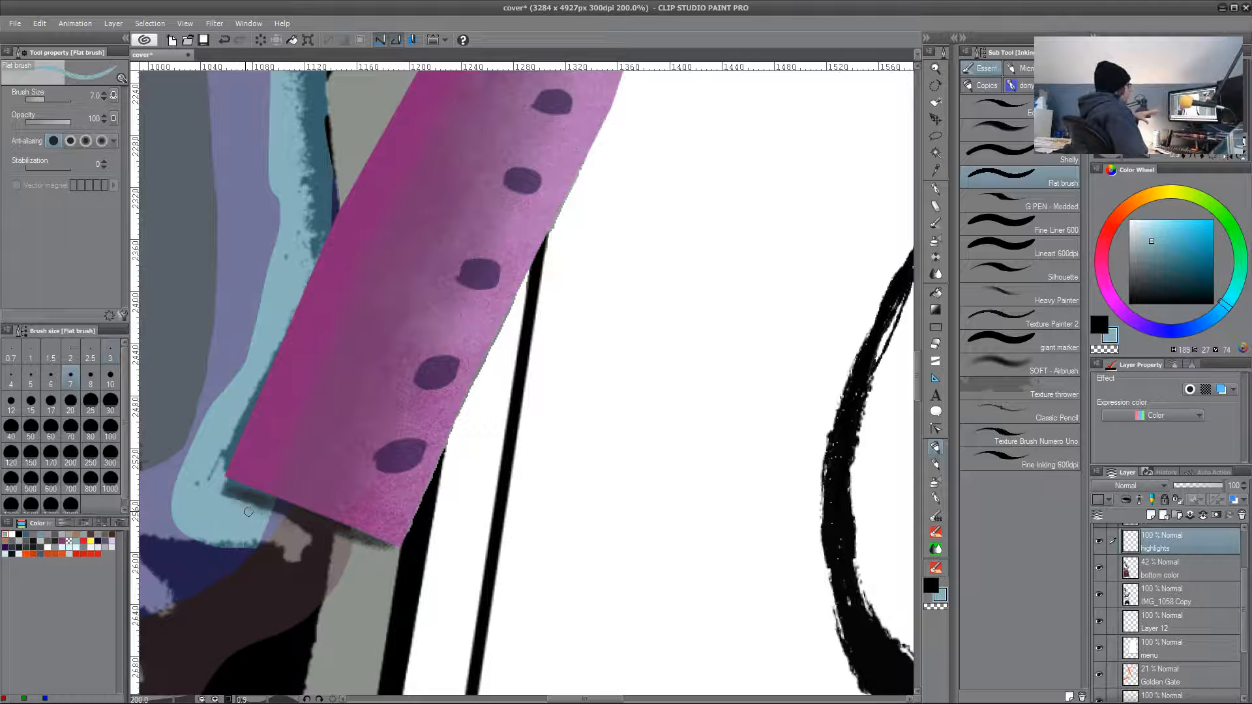
{"action": "left_click_drag", "start_coordinate": [255, 513], "coordinate": [235, 494]}
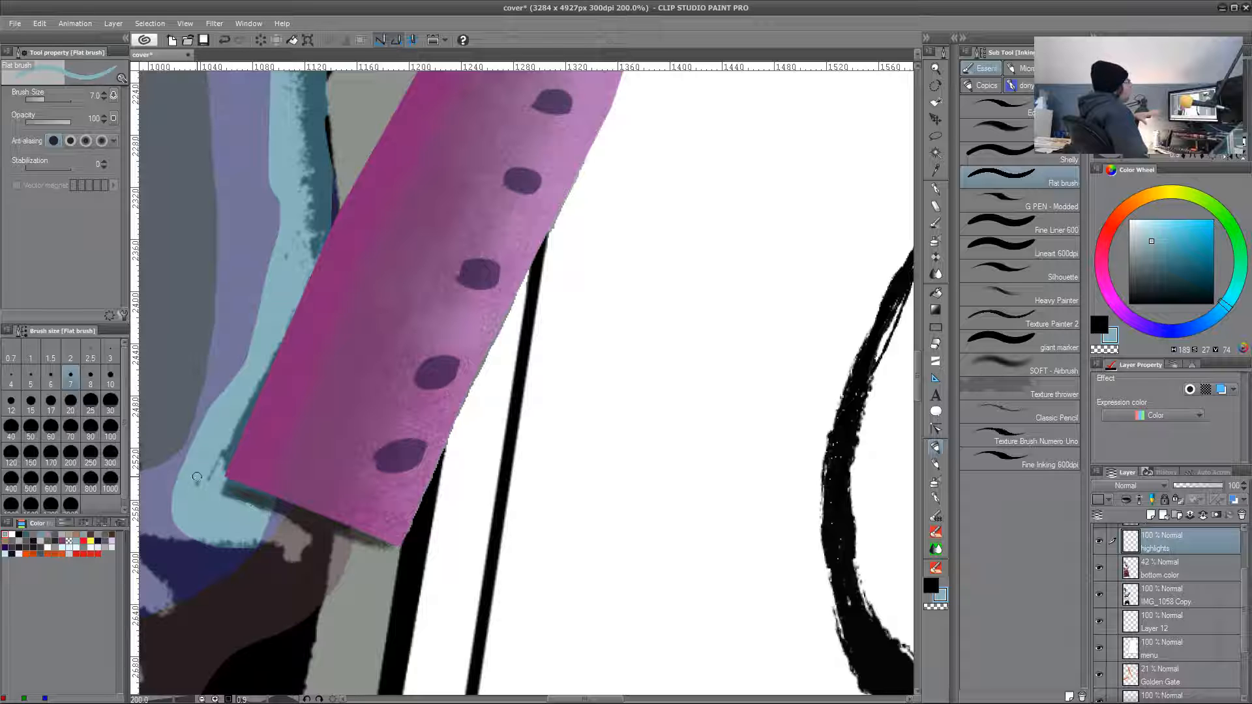
- Make the Golden Gate layer active, switch to the Silhouette brush, and sample the bridge's saturated orange
{"action": "scroll", "coordinate": [240, 592], "scroll_direction": "down", "scroll_amount": 8}
{"action": "left_click_drag", "start_coordinate": [357, 579], "coordinate": [438, 347]}
{"action": "scroll", "coordinate": [439, 348], "scroll_direction": "up", "scroll_amount": 1}
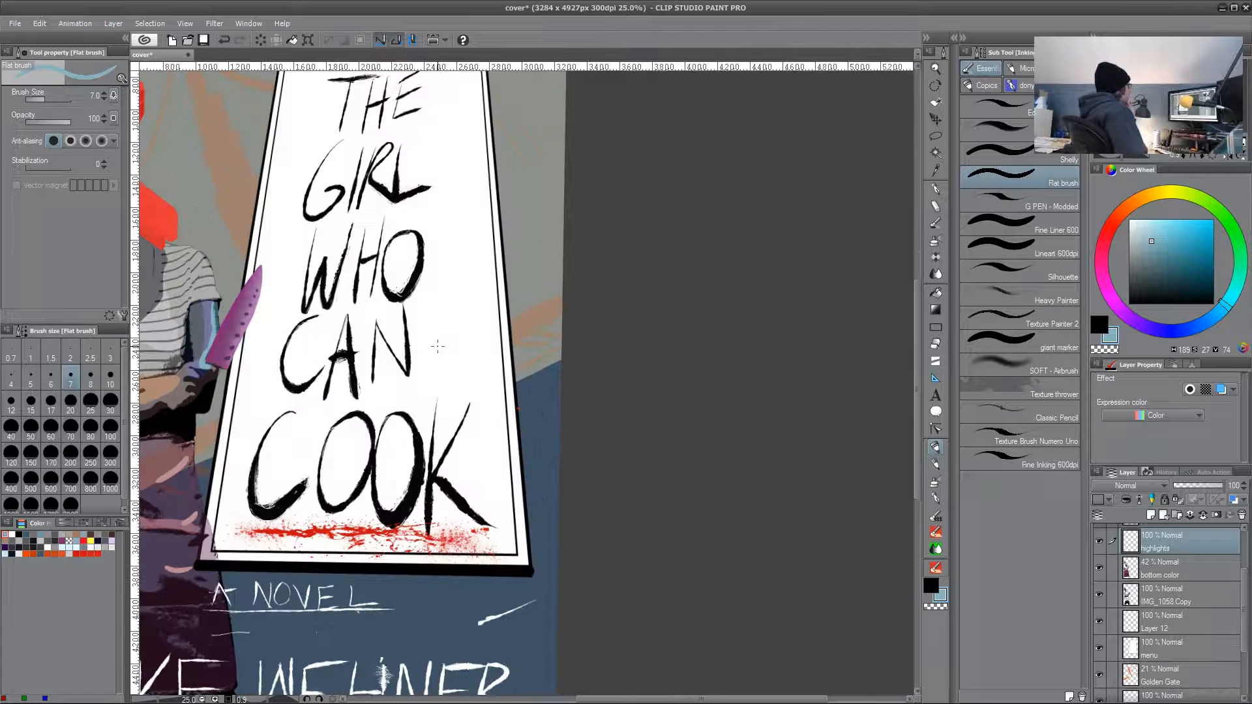
{"action": "scroll", "coordinate": [1243, 619], "scroll_direction": "down", "scroll_amount": 5}
{"action": "left_click", "coordinate": [1187, 588]}
{"action": "left_click_drag", "start_coordinate": [357, 414], "coordinate": [317, 554]}
{"action": "scroll", "coordinate": [481, 525], "scroll_direction": "up", "scroll_amount": 2}
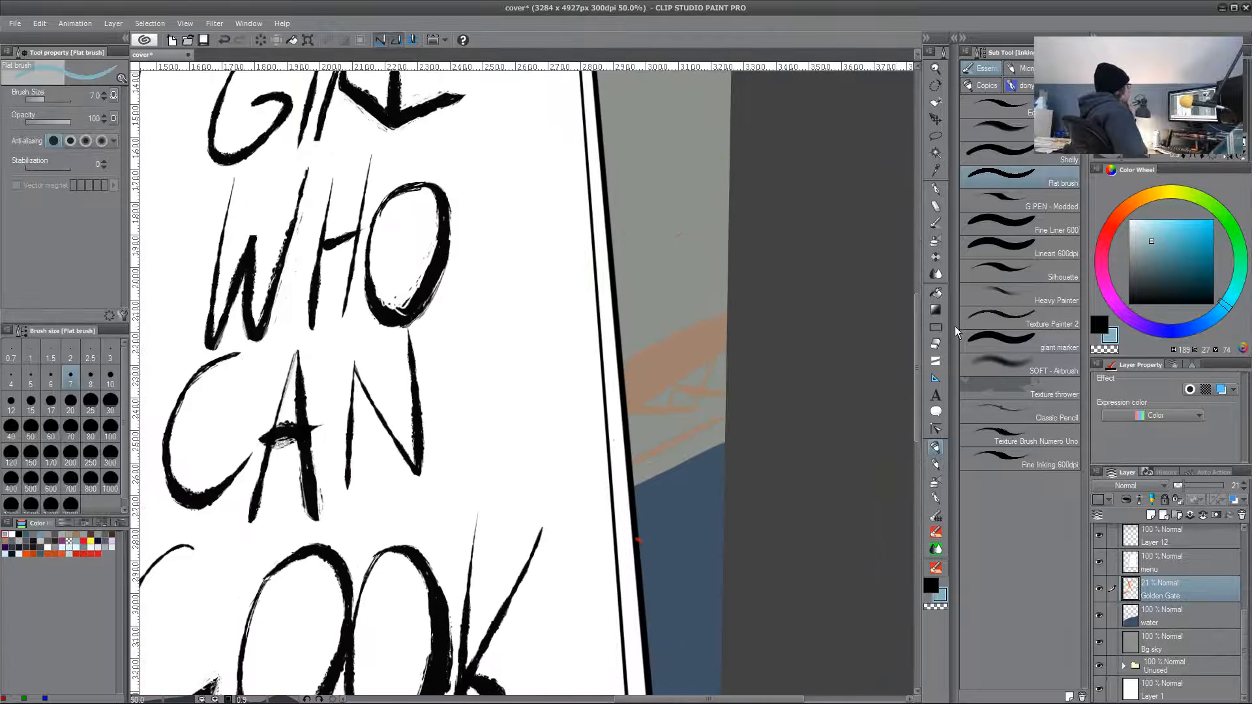
{"action": "left_click", "coordinate": [1017, 271]}
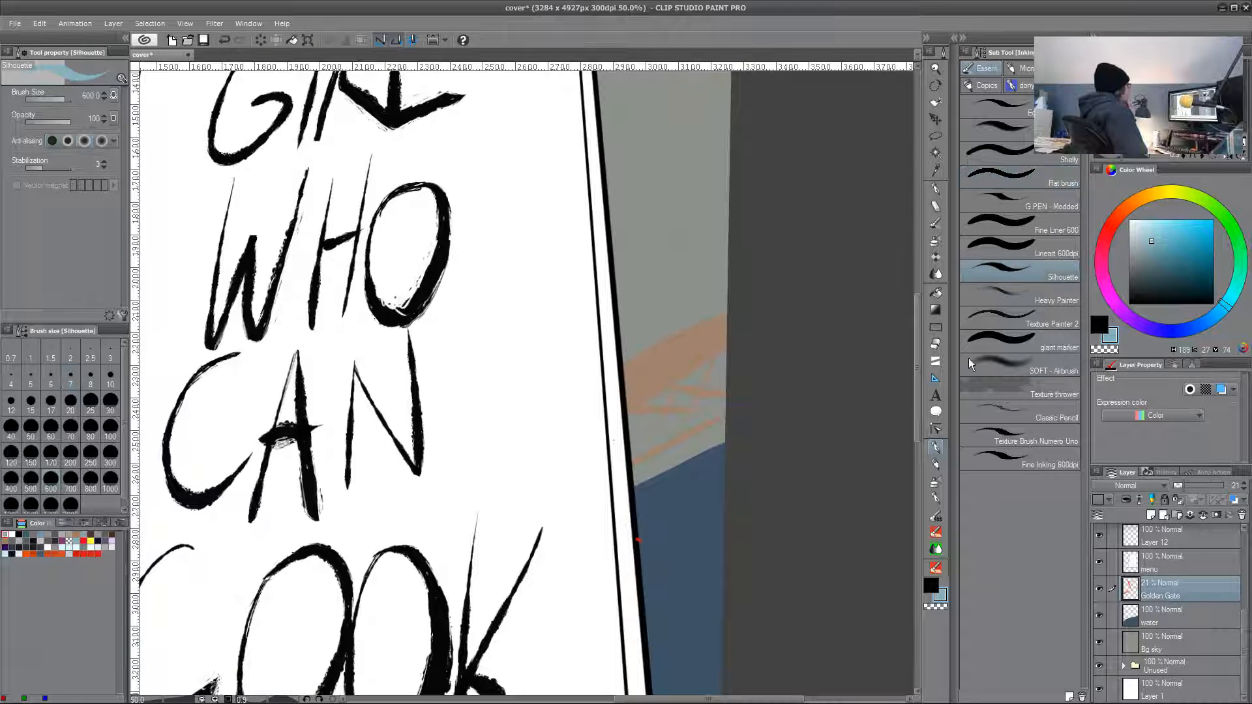
{"action": "left_click", "coordinate": [672, 443], "text": "alt"}
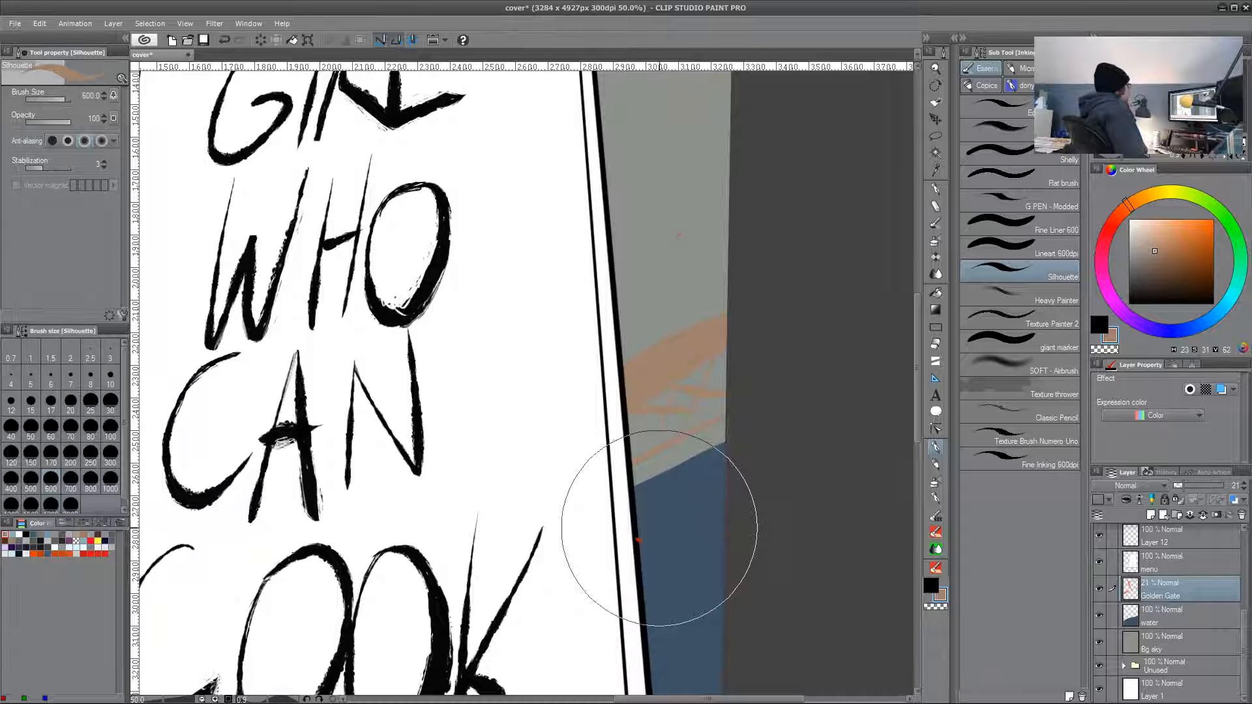
{"action": "mouse_move", "coordinate": [1184, 486]}
{"action": "left_mouse_down"}
{"action": "mouse_move", "coordinate": [1234, 490]}
{"action": "mouse_move", "coordinate": [1186, 495]}
{"action": "left_mouse_up"}
{"action": "left_click", "coordinate": [693, 354], "text": "alt"}
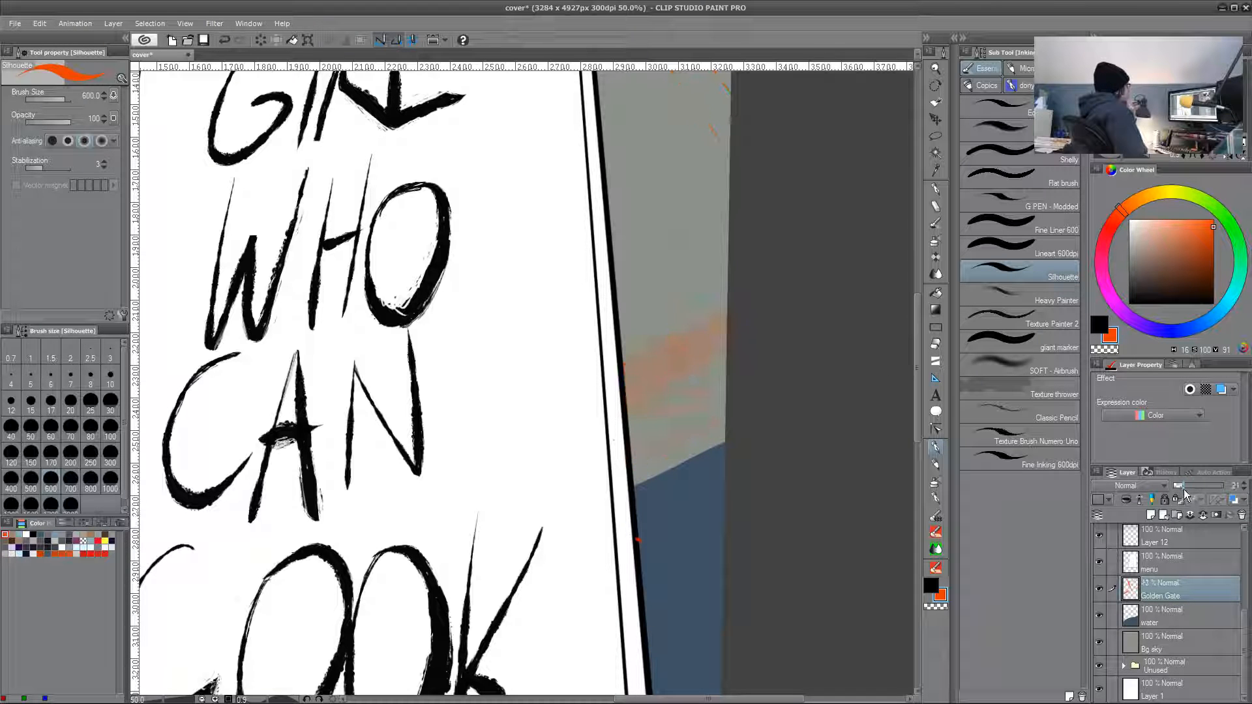
- Reduce the Silhouette brush size to 50
{"action": "key", "text": "bracketleft"}
{"action": "key", "text": "bracketleft"}
{"action": "key", "text": "bracketleft"}
{"action": "key", "text": "bracketleft"}
{"action": "key", "text": "bracketleft"}
{"action": "key", "text": "bracketleft"}
{"action": "key", "text": "bracketleft"}
{"action": "key", "text": "bracketleft"}
{"action": "key", "text": "bracketleft"}
{"action": "key", "text": "bracketleft"}
{"action": "key", "text": "bracketleft"}
{"action": "key", "text": "bracketleft"}
{"action": "key", "text": "bracketleft"}
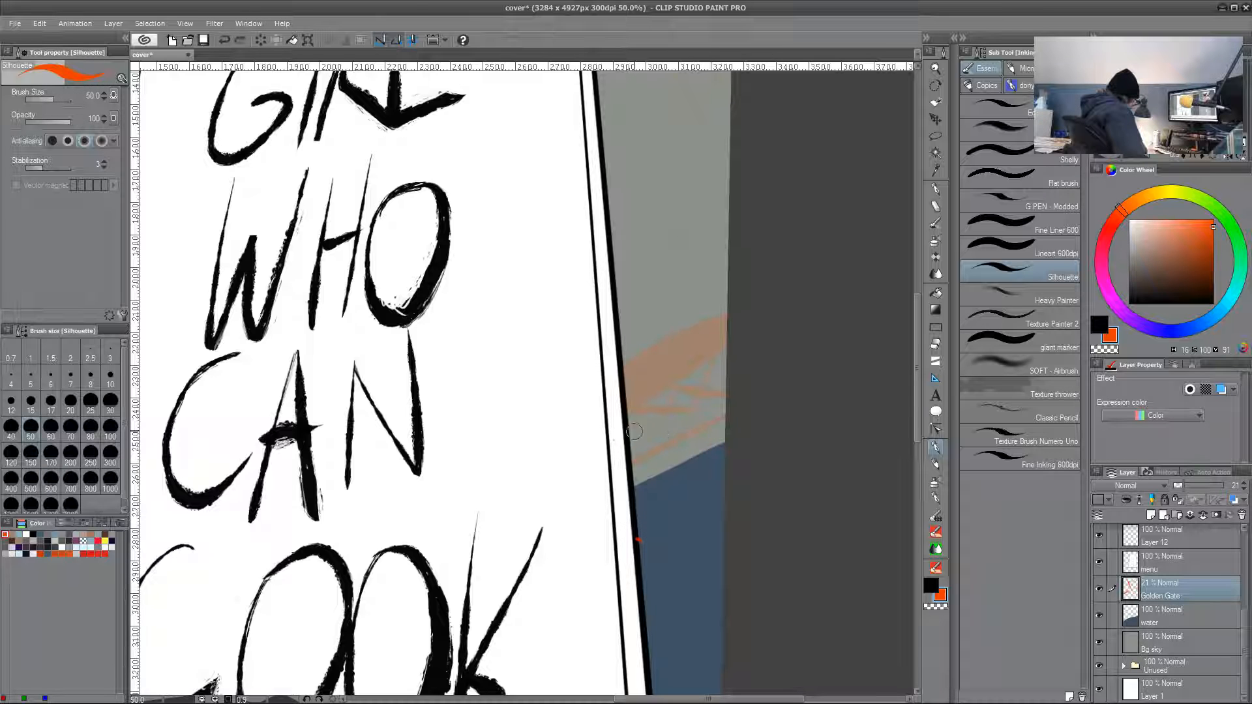
- Compare the bridge deck on both sides of the menu board and inspect the tower beside it
{"action": "left_click_drag", "start_coordinate": [634, 495], "coordinate": [842, 391]}
{"action": "mouse_move", "coordinate": [302, 671]}
{"action": "left_mouse_down"}
{"action": "mouse_move", "coordinate": [579, 544]}
{"action": "mouse_move", "coordinate": [724, 449]}
{"action": "left_mouse_up"}
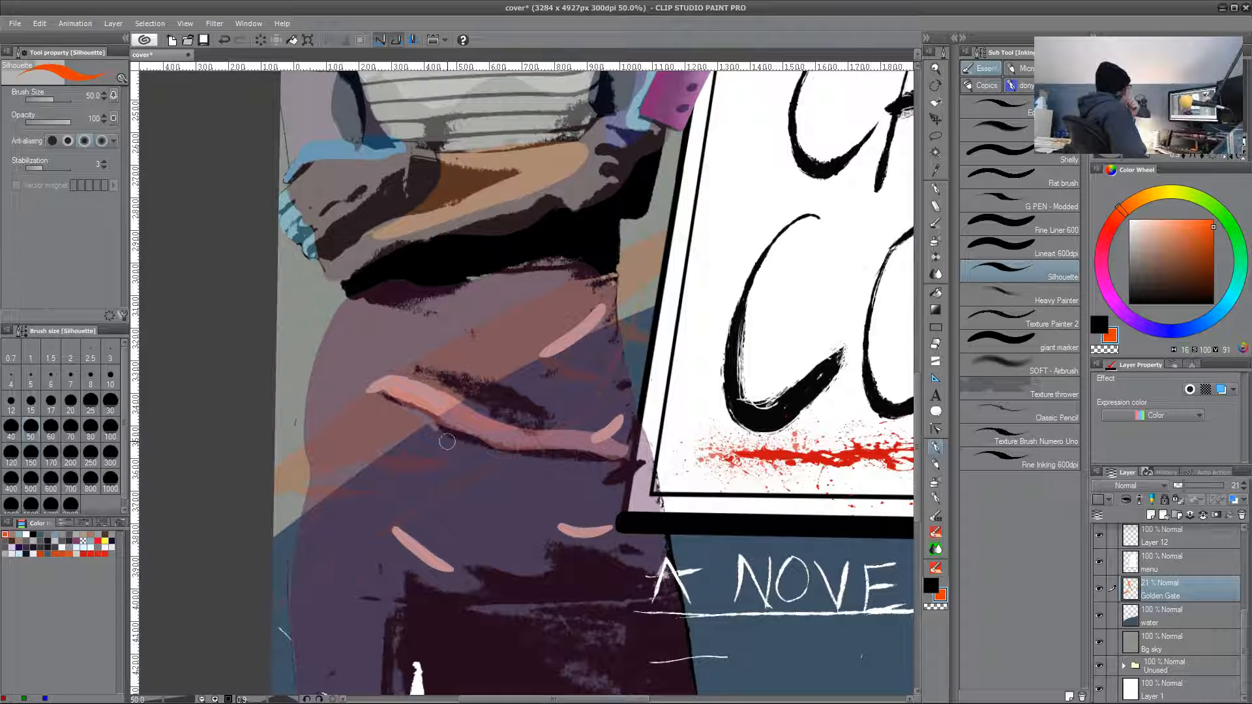
{"action": "left_click_drag", "start_coordinate": [835, 294], "coordinate": [176, 581]}
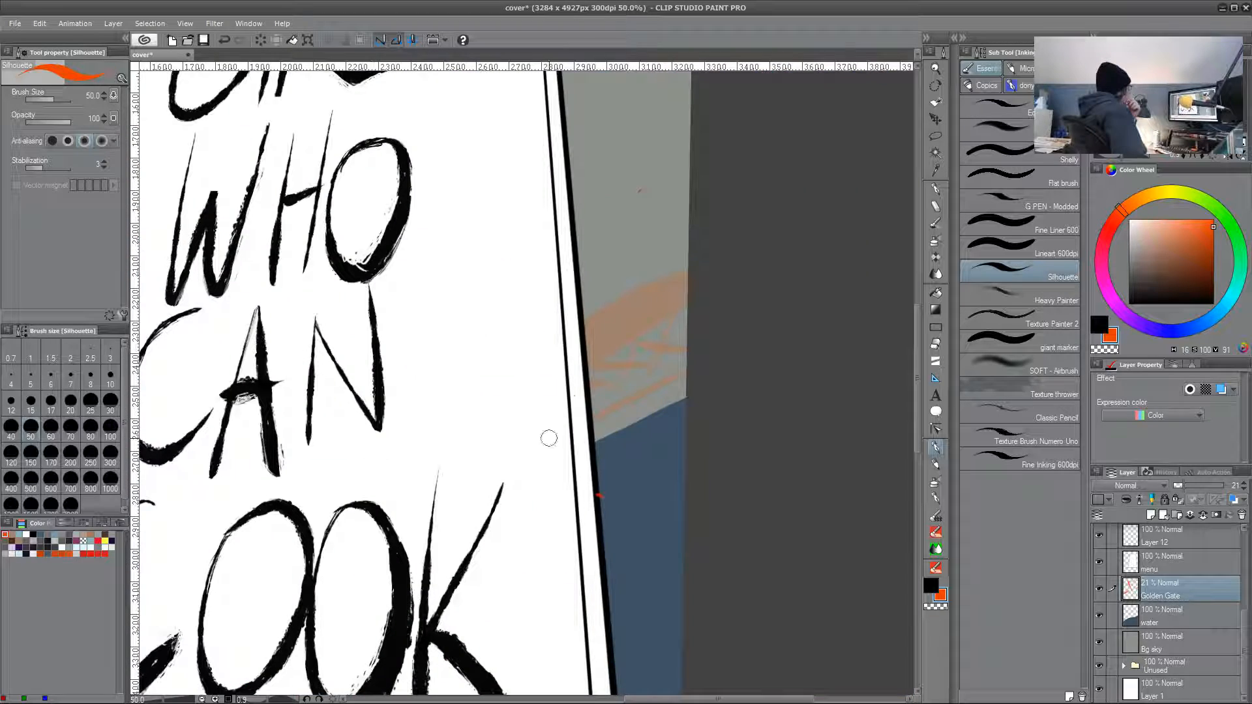
{"action": "left_click_drag", "start_coordinate": [532, 537], "coordinate": [751, 493]}
{"action": "left_click_drag", "start_coordinate": [481, 544], "coordinate": [724, 474]}
{"action": "left_click_drag", "start_coordinate": [413, 503], "coordinate": [632, 475]}
{"action": "left_click_drag", "start_coordinate": [523, 524], "coordinate": [528, 519]}
{"action": "left_click_drag", "start_coordinate": [694, 270], "coordinate": [553, 497]}
{"action": "left_click_drag", "start_coordinate": [622, 109], "coordinate": [482, 429]}
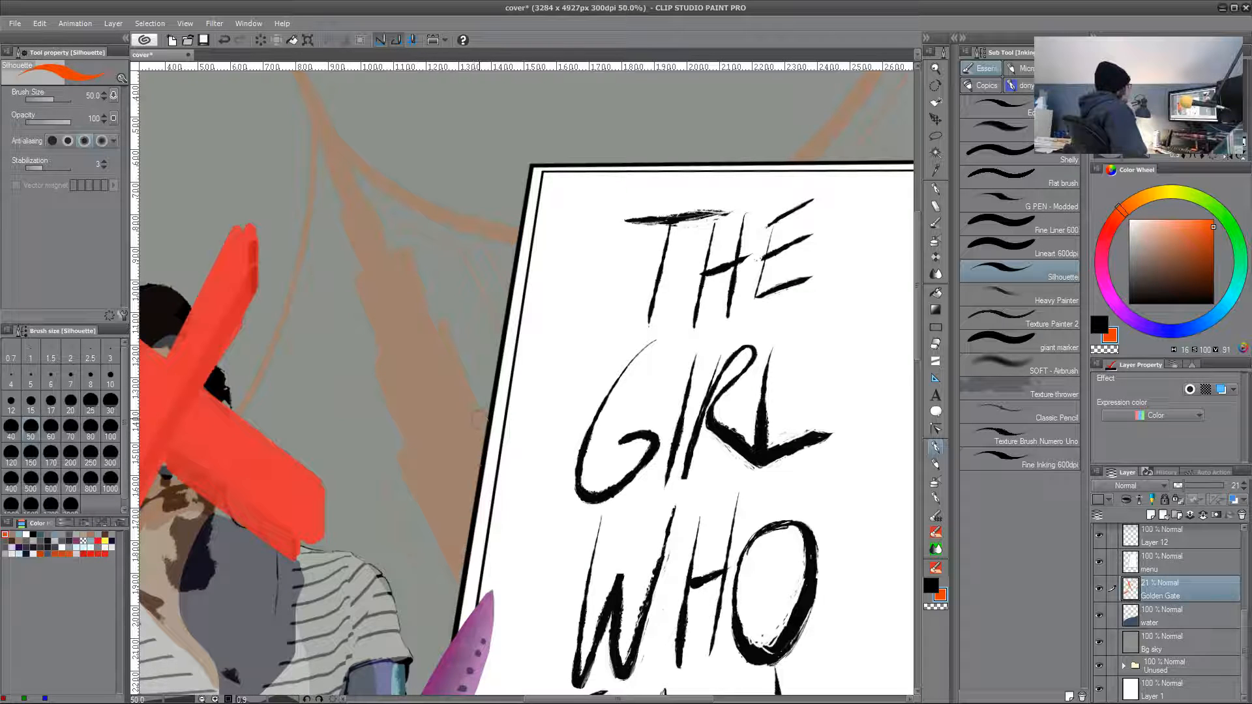
- Fill the gaps inside the lower and middle sections of the bridge tower with the orange
{"action": "scroll", "coordinate": [475, 441], "scroll_direction": "up", "scroll_amount": 5}
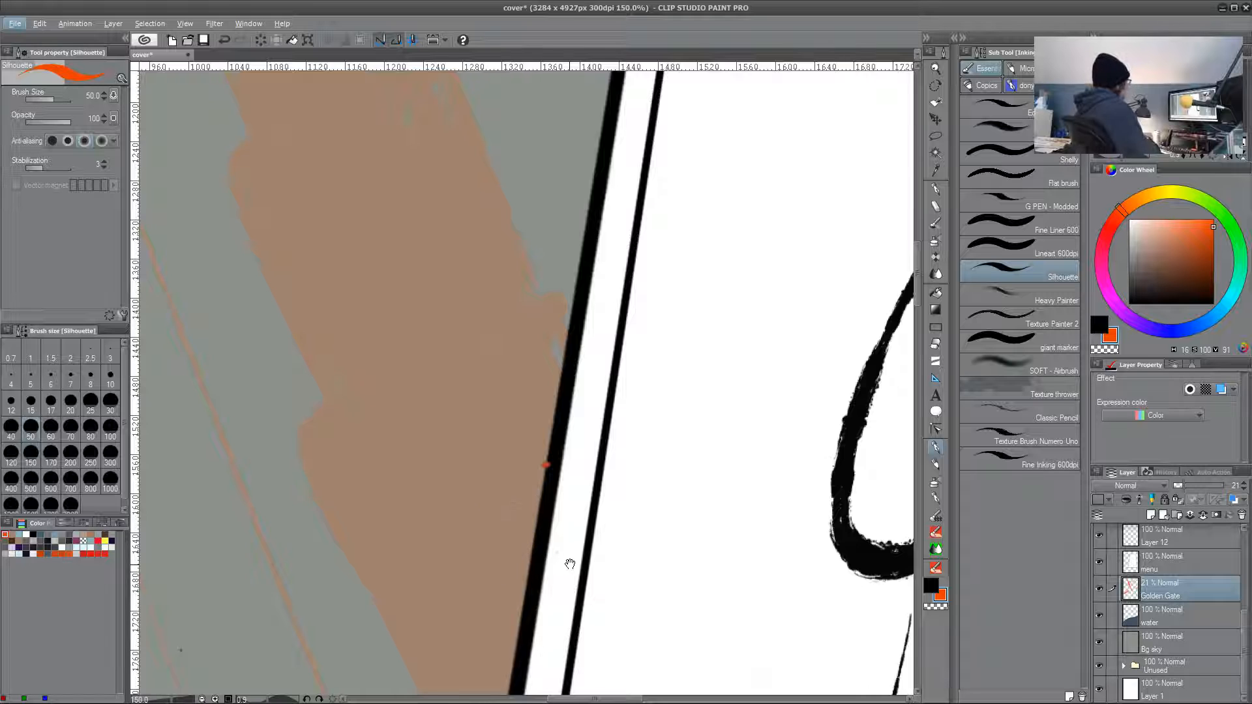
{"action": "left_click_drag", "start_coordinate": [567, 561], "coordinate": [608, 641]}
{"action": "left_click_drag", "start_coordinate": [476, 532], "coordinate": [417, 306]}
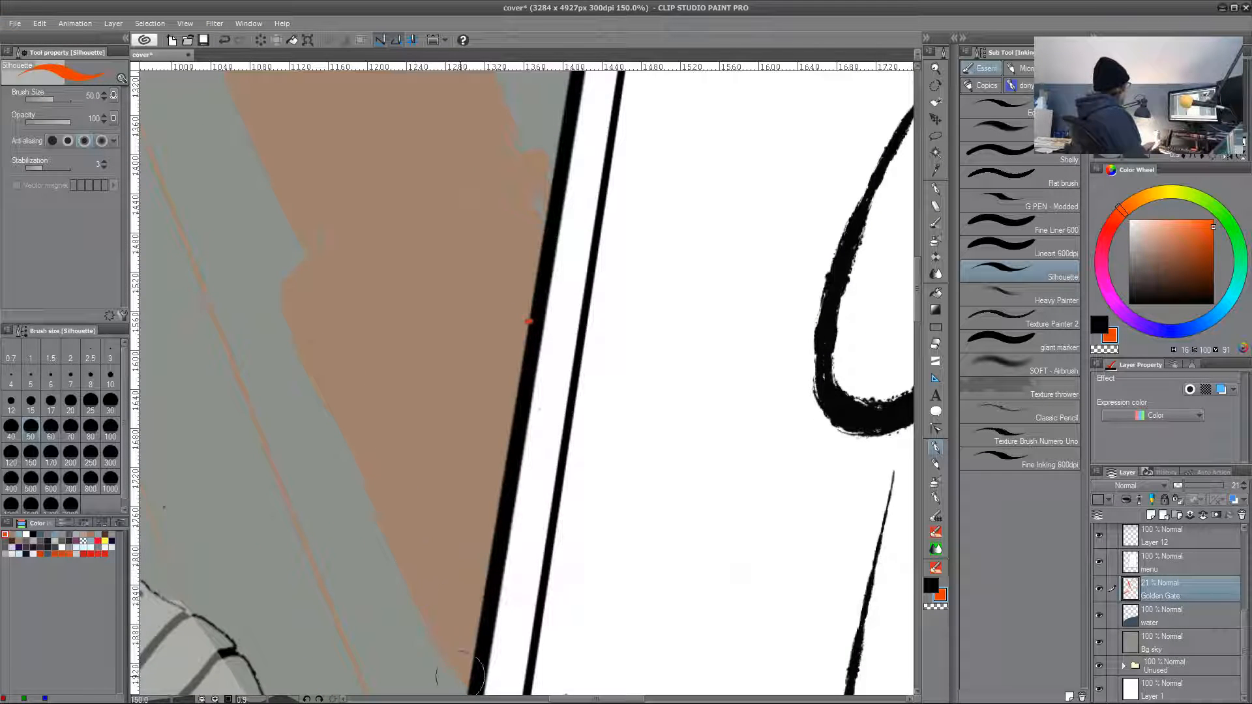
{"action": "left_click_drag", "start_coordinate": [336, 237], "coordinate": [386, 448]}
{"action": "left_click_drag", "start_coordinate": [531, 435], "coordinate": [470, 544]}
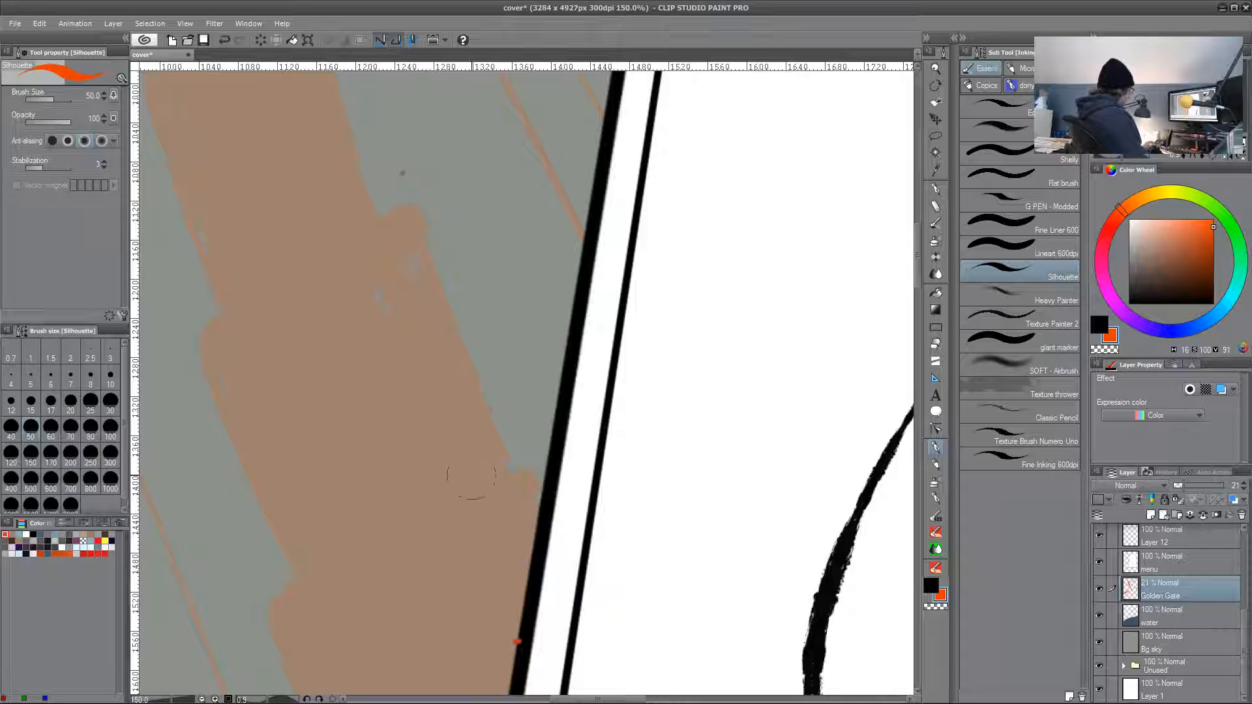
{"action": "left_click_drag", "start_coordinate": [384, 282], "coordinate": [414, 403]}
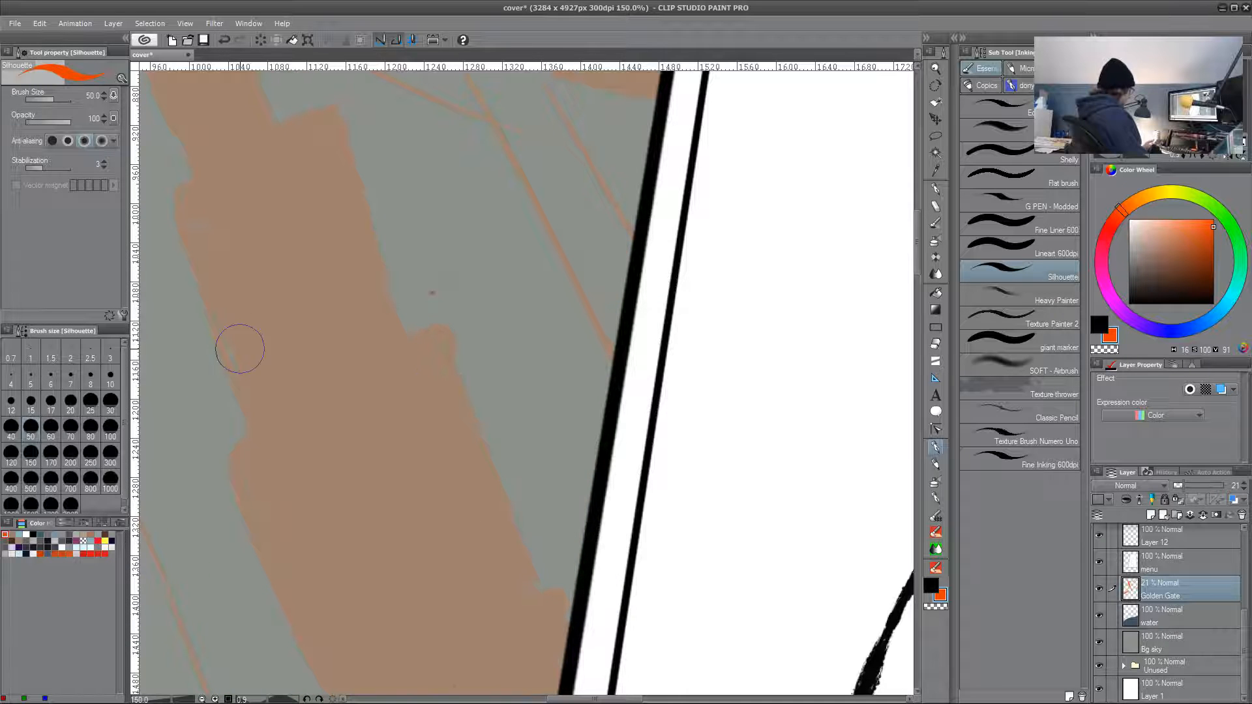
- Fill the remaining gaps in the upper bridge tower and clean up its stepped outline
{"action": "left_click_drag", "start_coordinate": [295, 256], "coordinate": [364, 322]}
{"action": "left_click_drag", "start_coordinate": [385, 376], "coordinate": [435, 665]}
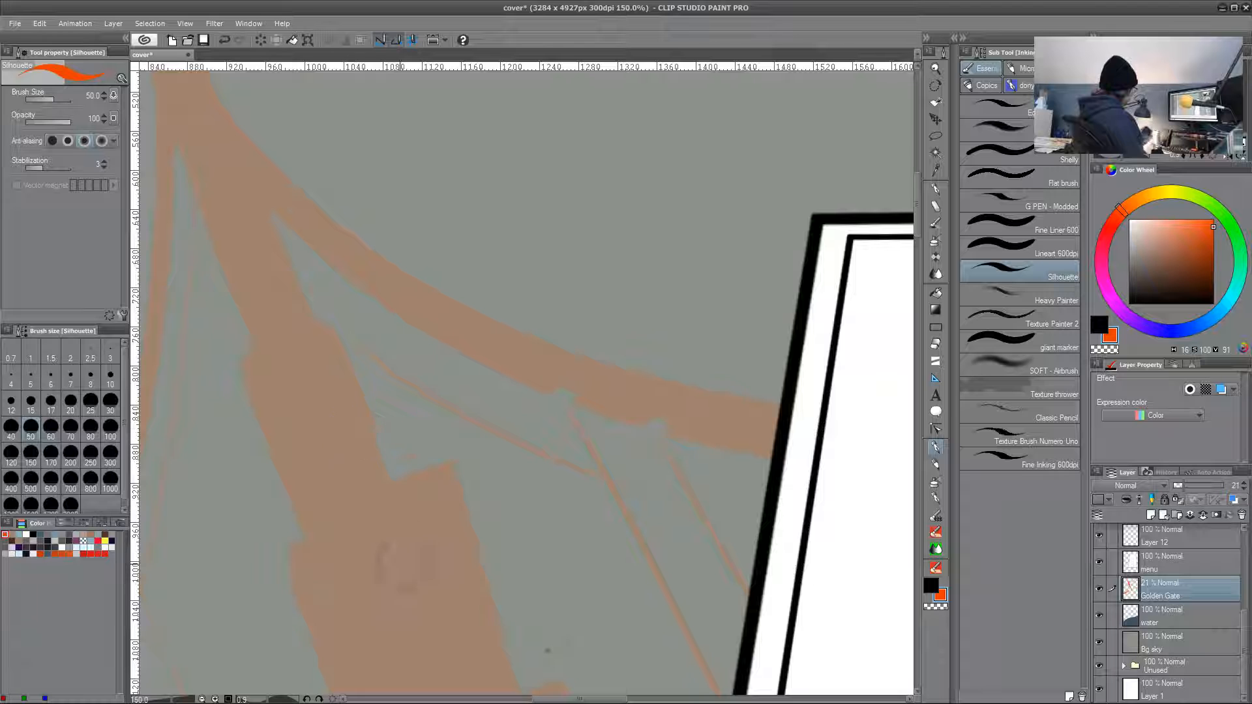
{"action": "left_click_drag", "start_coordinate": [447, 428], "coordinate": [417, 319]}
{"action": "mouse_move", "coordinate": [435, 479]}
{"action": "left_mouse_down"}
{"action": "mouse_move", "coordinate": [349, 258]}
{"action": "mouse_move", "coordinate": [361, 269]}
{"action": "left_mouse_up"}
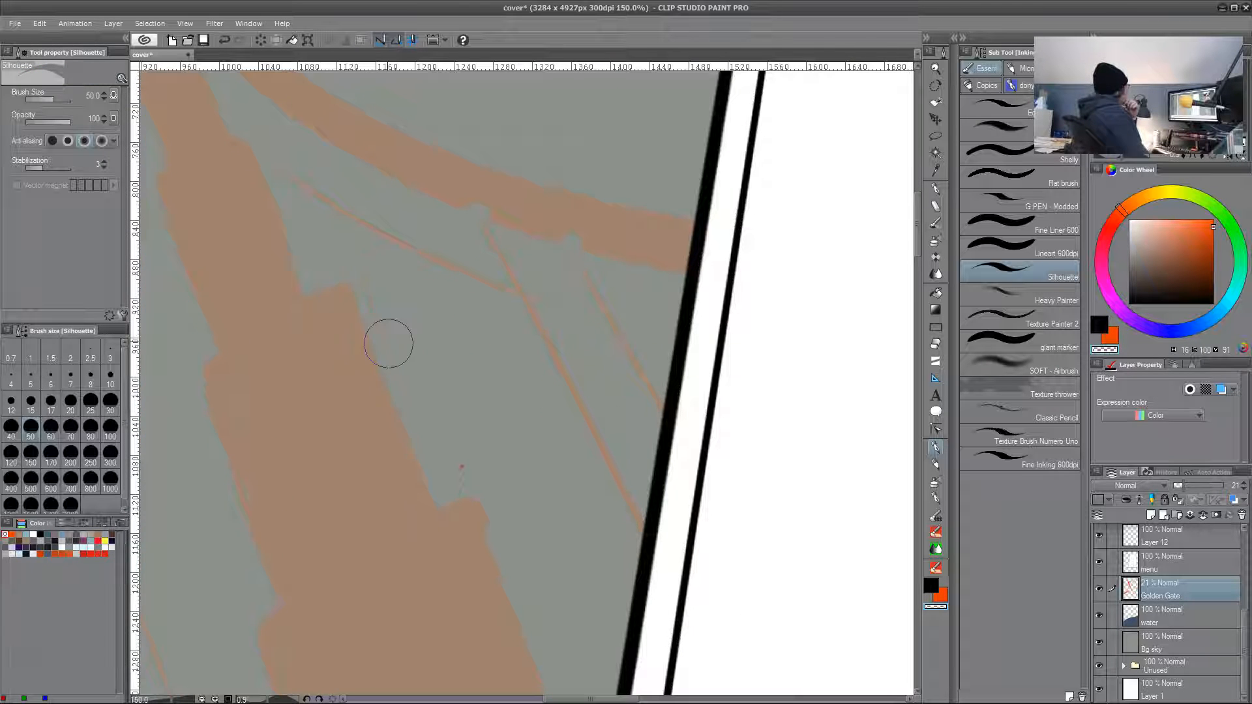
{"action": "left_click_drag", "start_coordinate": [373, 625], "coordinate": [323, 471]}
{"action": "key", "text": "x"}
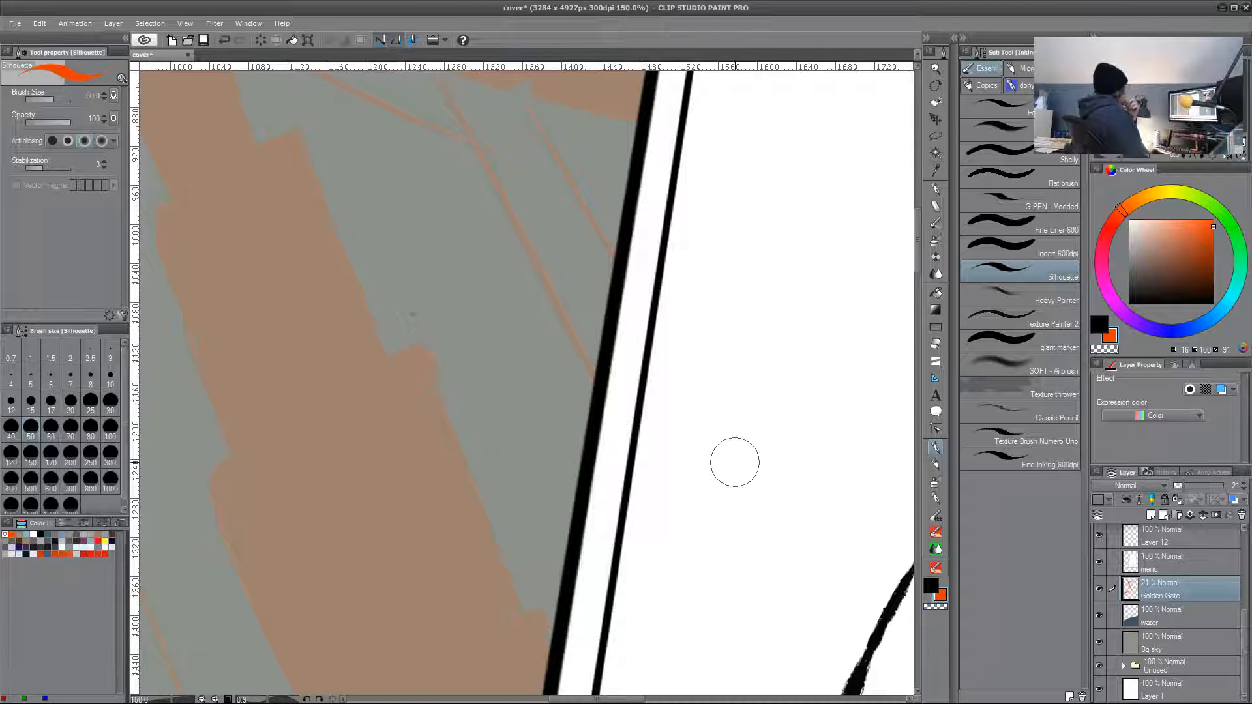
{"action": "left_click_drag", "start_coordinate": [209, 482], "coordinate": [226, 512]}
{"action": "mouse_move", "coordinate": [265, 283]}
{"action": "left_mouse_down"}
{"action": "mouse_move", "coordinate": [400, 559]}
{"action": "mouse_move", "coordinate": [430, 661]}
{"action": "left_mouse_up"}
{"action": "left_click_drag", "start_coordinate": [280, 219], "coordinate": [404, 527]}
- Switch to the transparent color and erase narrow slits down the middle of the bridge tower's sections
{"action": "left_click", "coordinate": [1115, 348]}
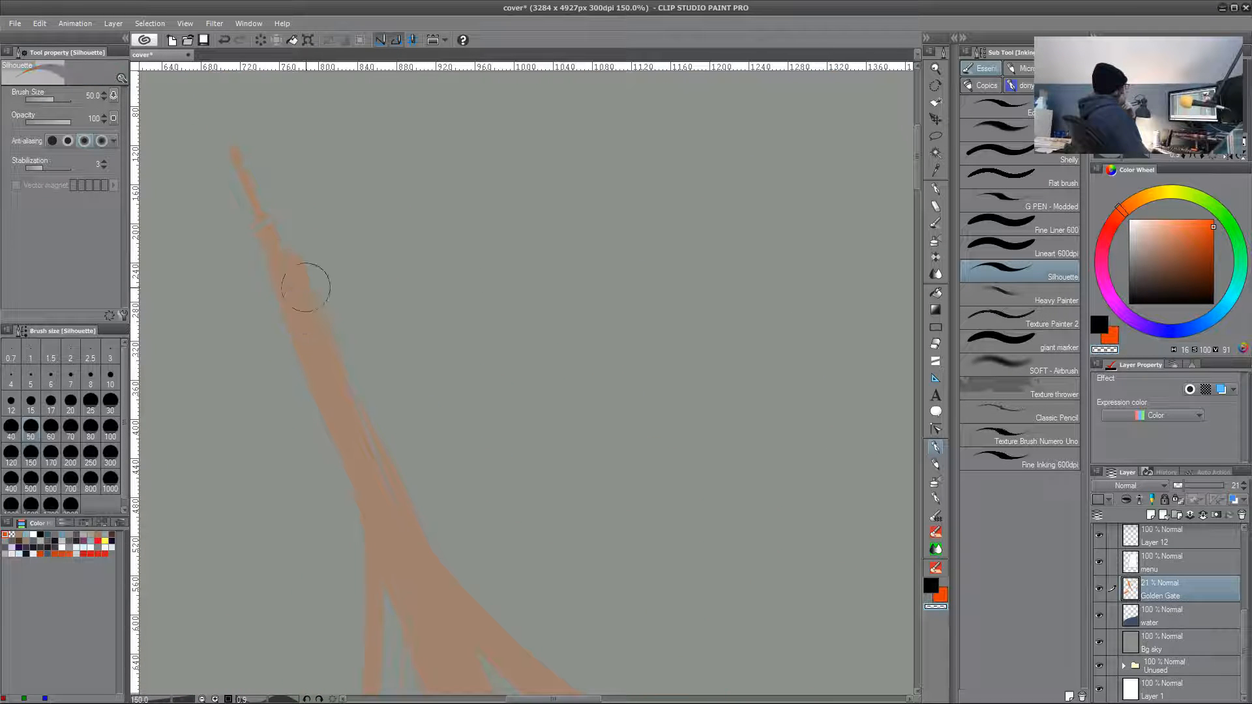
{"action": "left_click_drag", "start_coordinate": [450, 440], "coordinate": [398, 215]}
{"action": "left_click_drag", "start_coordinate": [440, 561], "coordinate": [389, 341]}
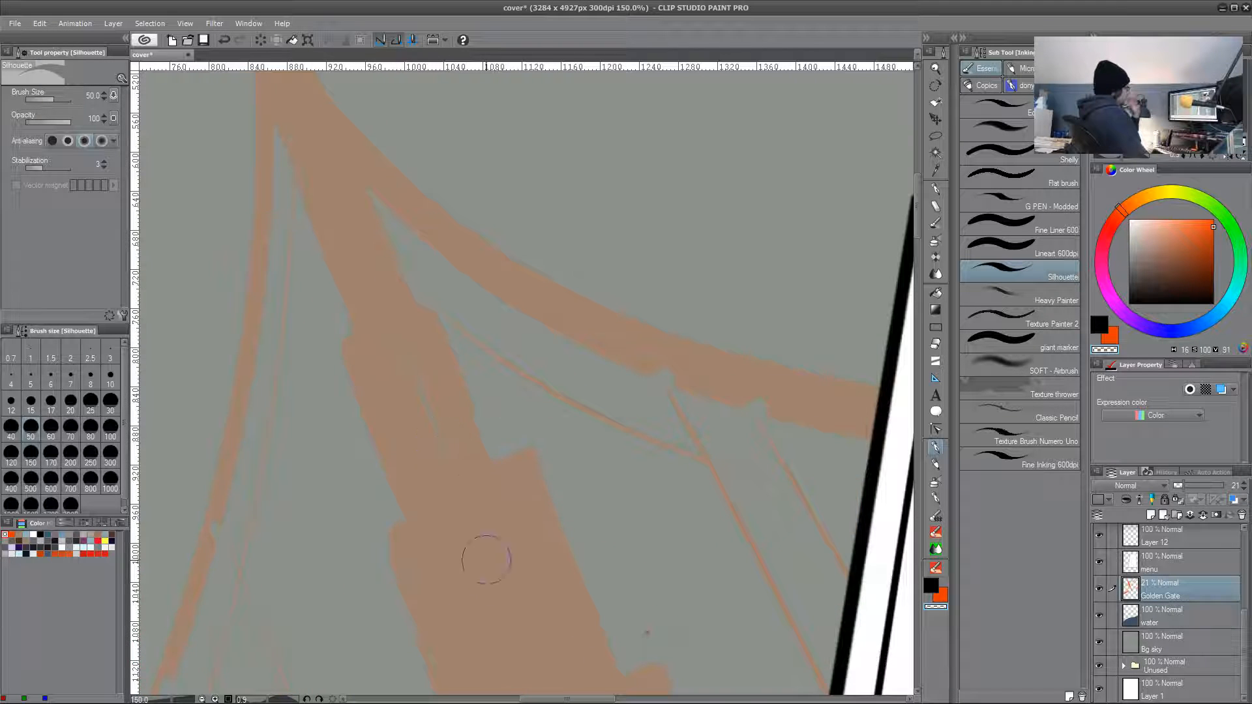
{"action": "left_click_drag", "start_coordinate": [481, 559], "coordinate": [422, 268]}
{"action": "left_click_drag", "start_coordinate": [539, 579], "coordinate": [452, 396]}
{"action": "left_click_drag", "start_coordinate": [557, 481], "coordinate": [481, 239]}
{"action": "left_click_drag", "start_coordinate": [476, 398], "coordinate": [407, 240]}
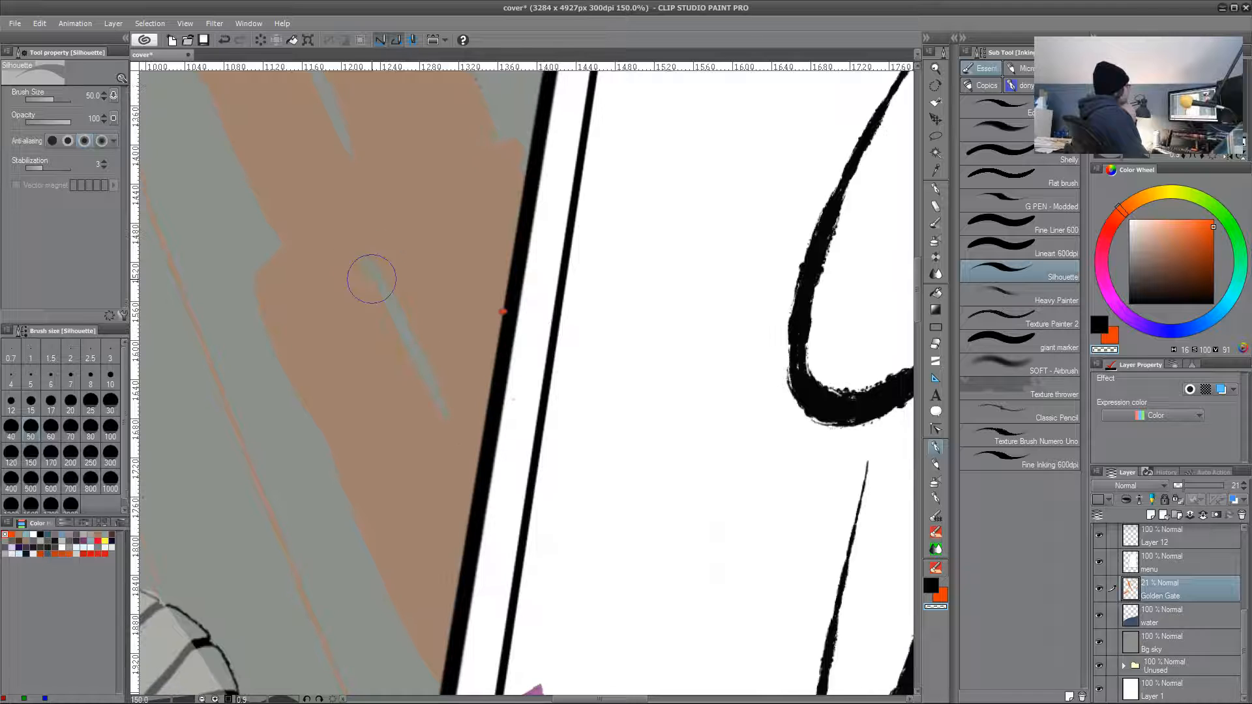
{"action": "scroll", "coordinate": [657, 601], "scroll_direction": "down", "scroll_amount": 2}
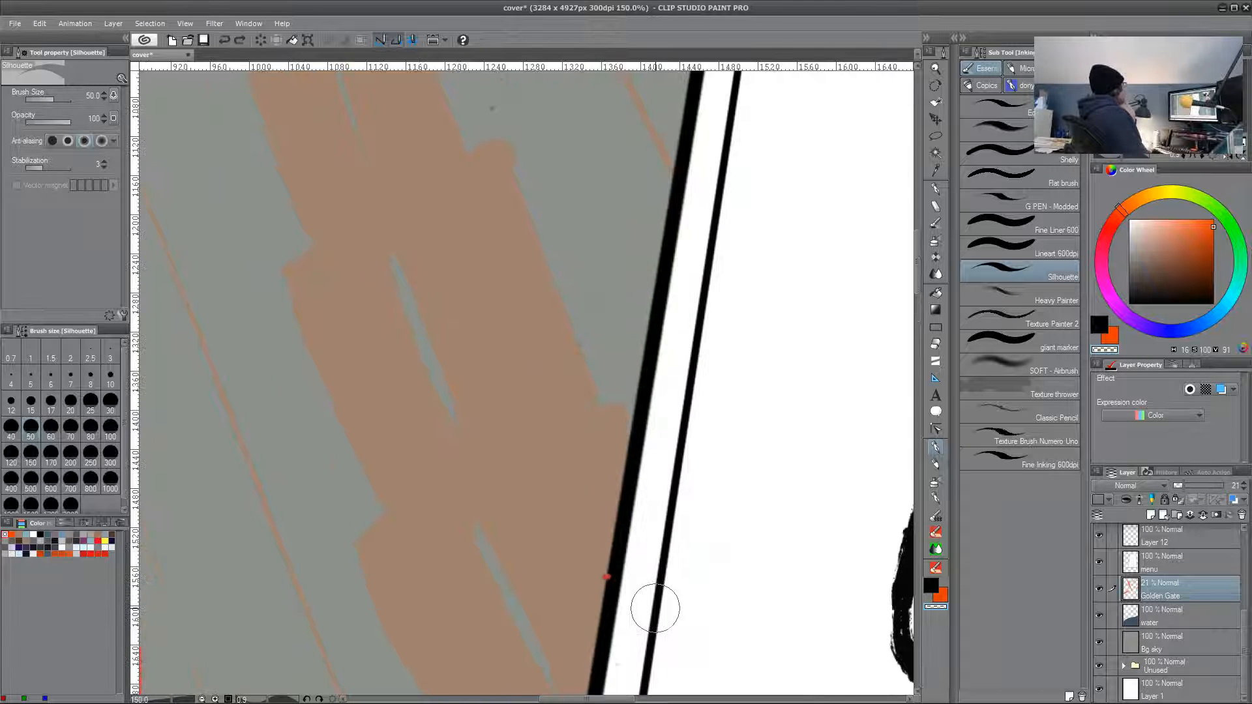
{"action": "scroll", "coordinate": [380, 331], "scroll_direction": "down", "scroll_amount": 3}
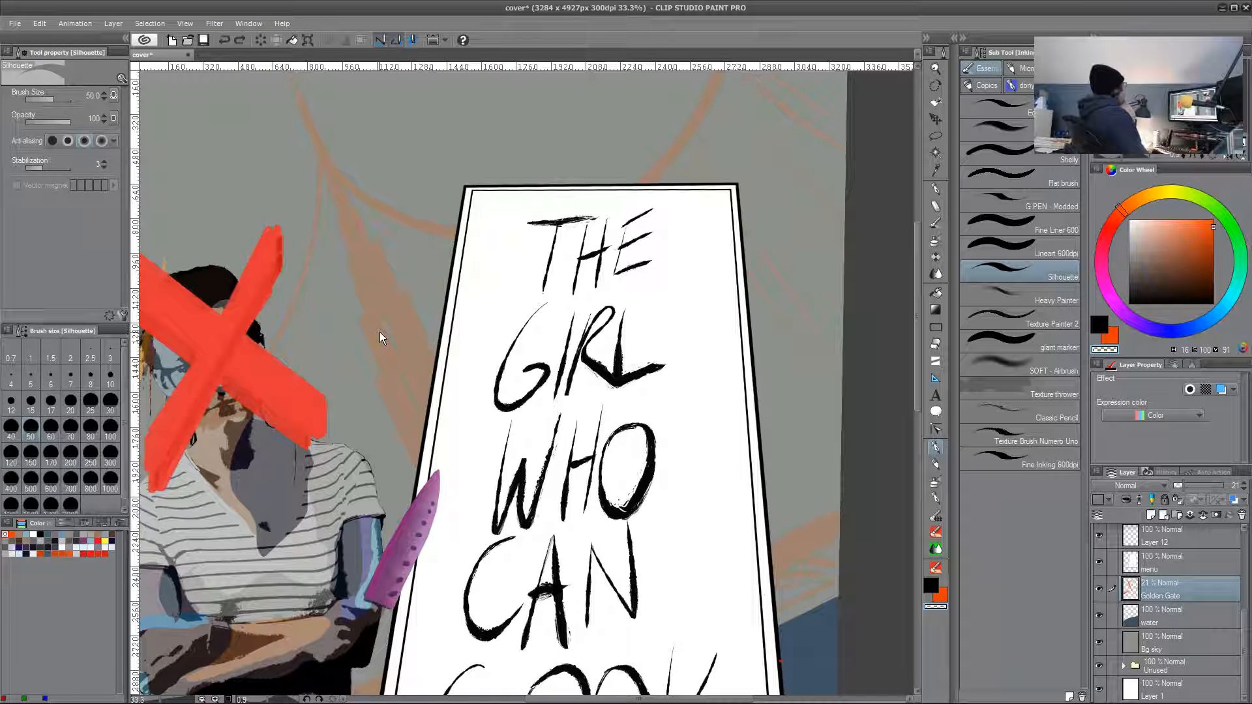
- Set the brightness of the Bg sky layer to 3 with the Hue/Saturation/Luminosity correction
{"action": "scroll", "coordinate": [380, 332], "scroll_direction": "down", "scroll_amount": 1}
{"action": "scroll", "coordinate": [379, 331], "scroll_direction": "up", "scroll_amount": 1}
{"action": "scroll", "coordinate": [380, 331], "scroll_direction": "down", "scroll_amount": 1}
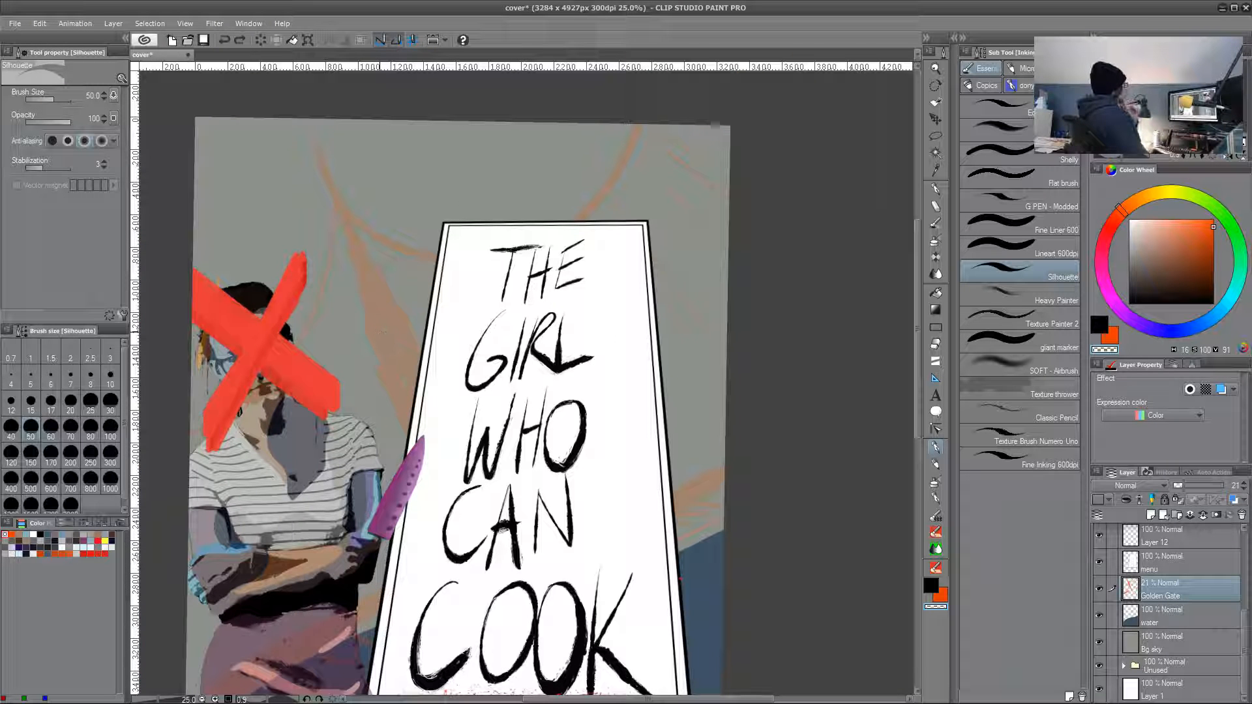
{"action": "key", "text": "ctrl+u"}
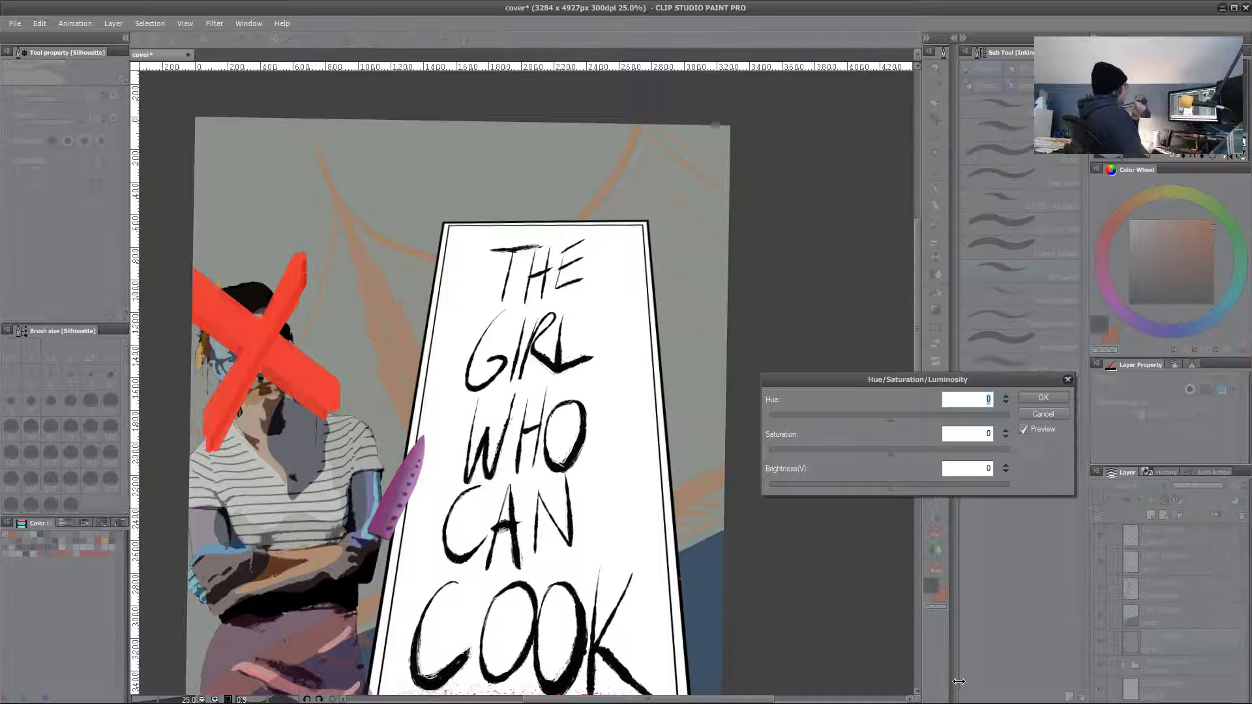
{"action": "left_click_drag", "start_coordinate": [891, 488], "coordinate": [894, 487]}
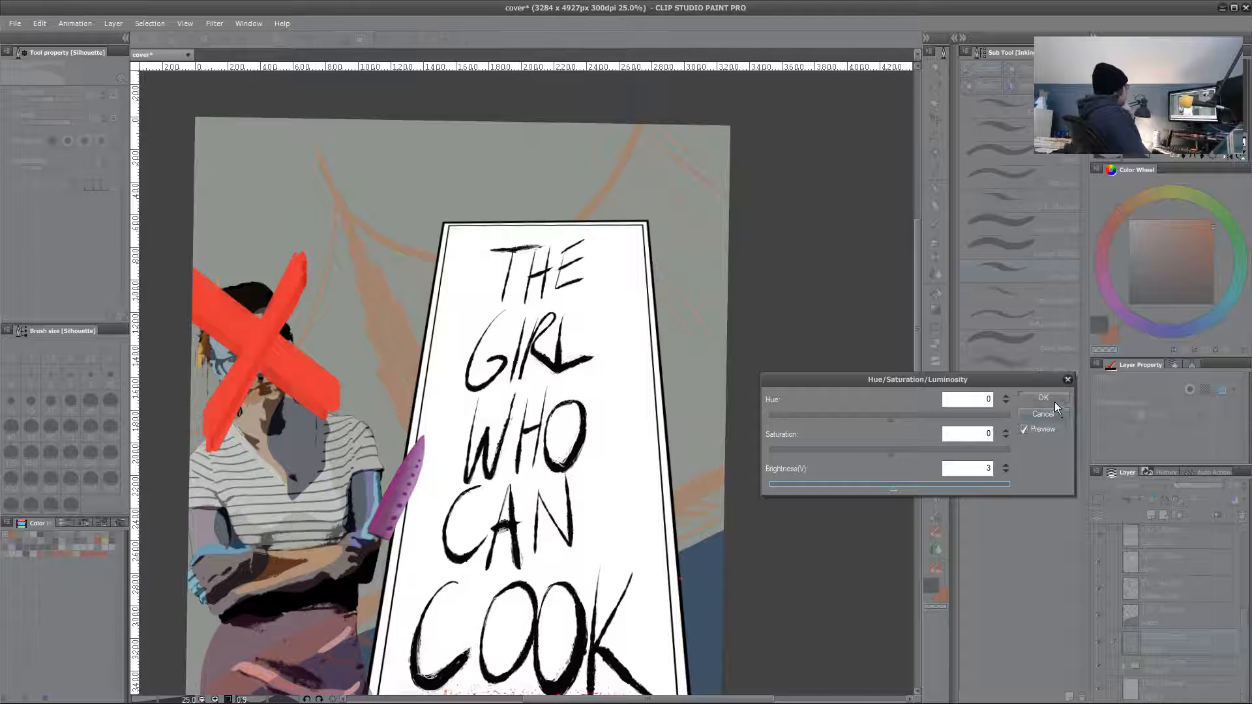
{"action": "left_click", "coordinate": [1052, 399]}
{"action": "left_click_drag", "start_coordinate": [553, 568], "coordinate": [500, 546]}
{"action": "scroll", "coordinate": [587, 344], "scroll_direction": "down", "scroll_amount": 2}
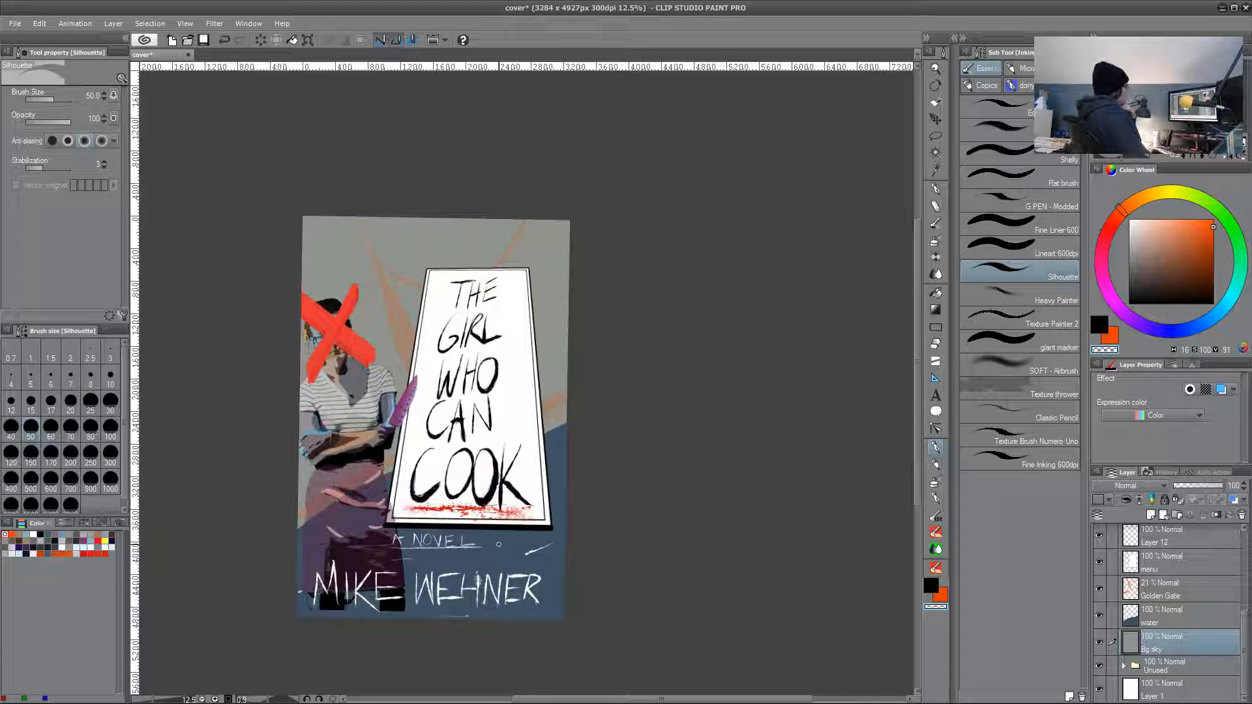
- Choose white as the paint color and make the topmost layer active
{"action": "left_click_drag", "start_coordinate": [1152, 239], "coordinate": [1118, 189]}
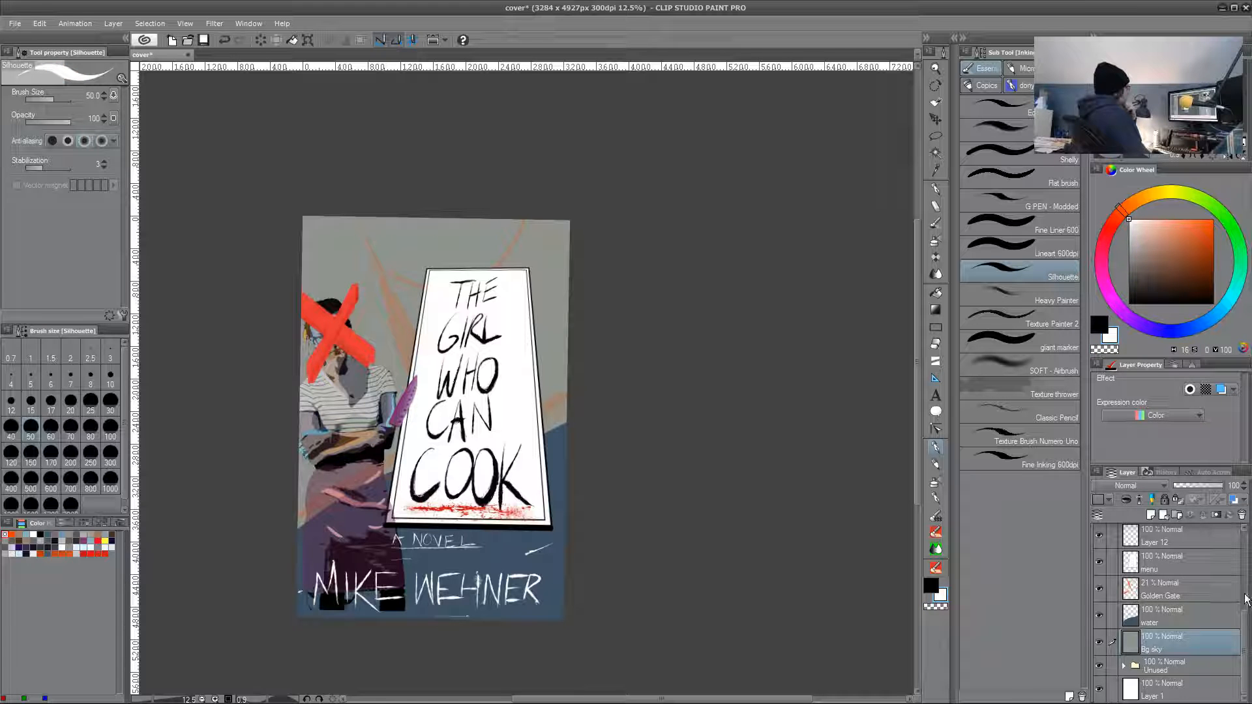
{"action": "left_click_drag", "start_coordinate": [1245, 611], "coordinate": [1246, 535]}
{"action": "left_click", "coordinate": [1205, 533]}
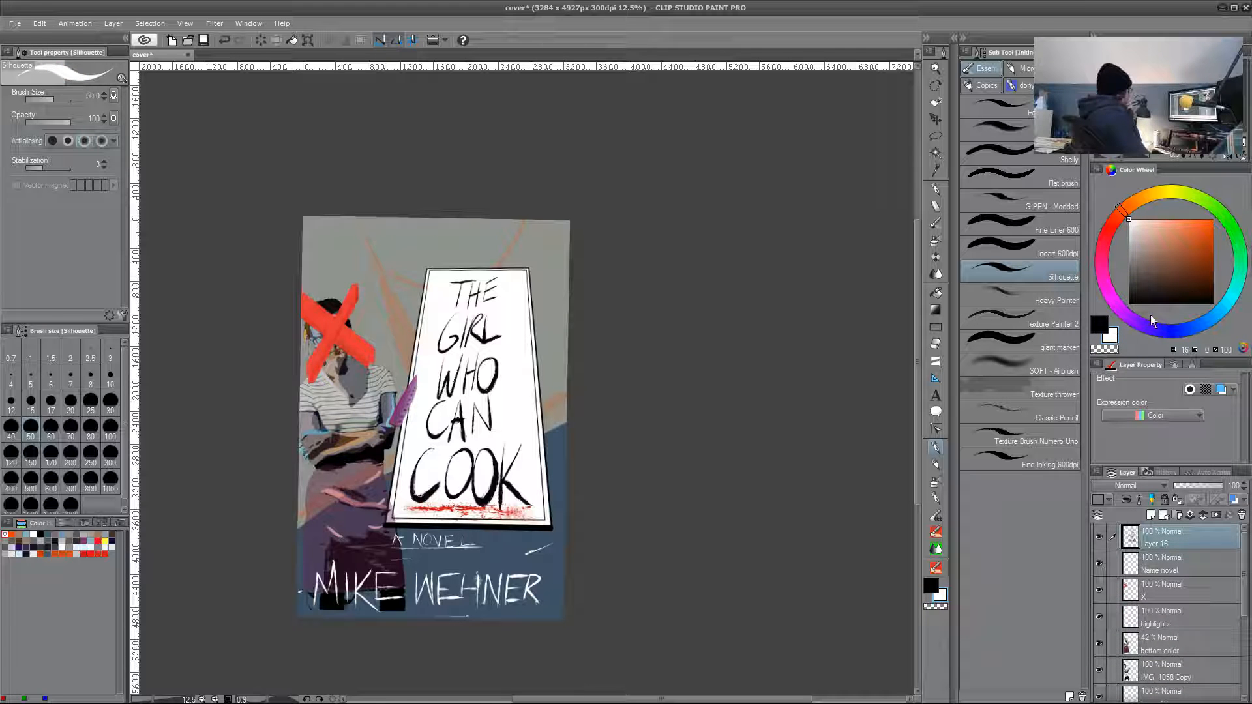
- Try painterly brushes, including DAUB JB Flat Dense, beside the author name and on the water layer, and undo the strokes
{"action": "left_click", "coordinate": [940, 552]}
{"action": "left_click", "coordinate": [938, 566]}
{"action": "left_click_drag", "start_coordinate": [529, 571], "coordinate": [556, 554]}
{"action": "key", "text": "ctrl+z"}
{"action": "left_click", "coordinate": [1063, 314]}
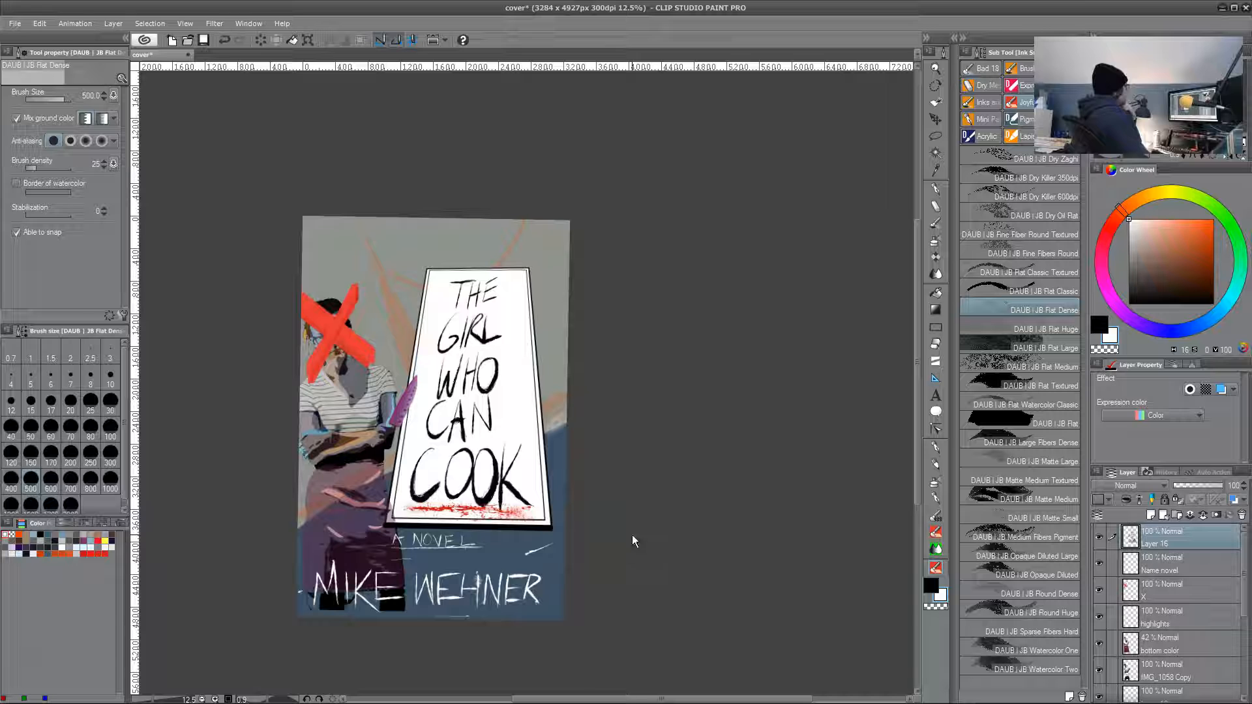
{"action": "left_click_drag", "start_coordinate": [1240, 580], "coordinate": [1250, 659]}
{"action": "left_click", "coordinate": [1168, 618]}
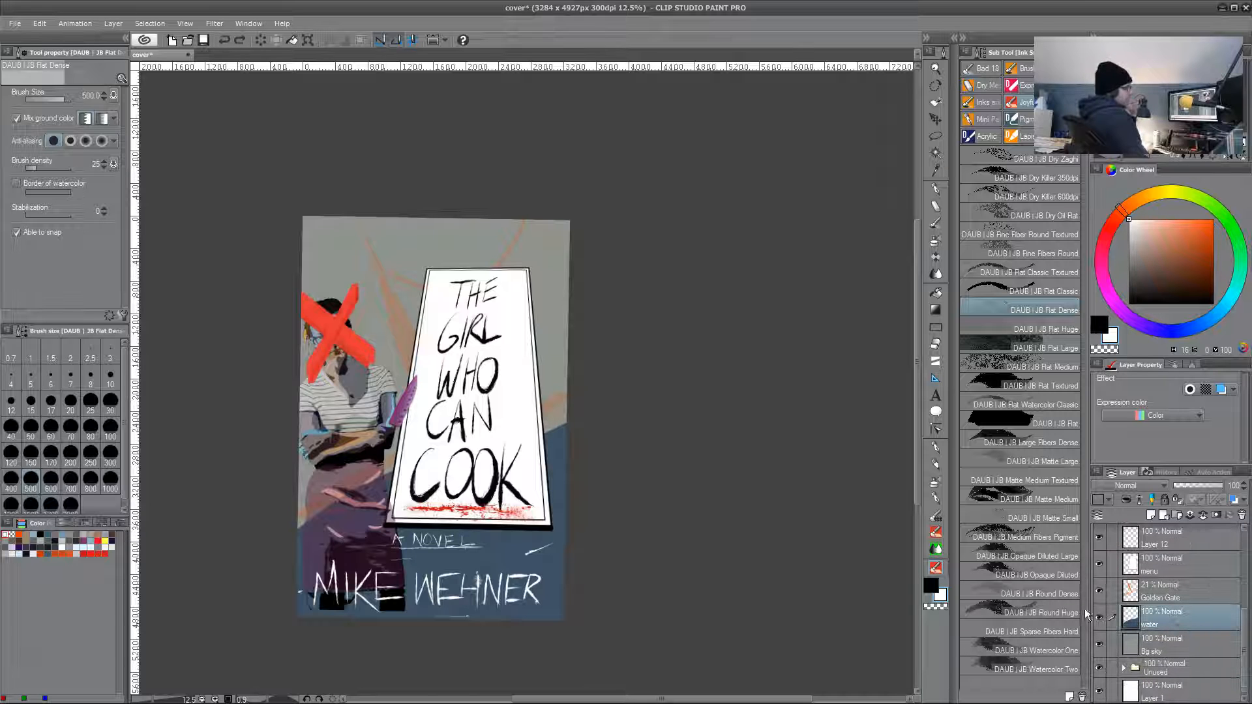
{"action": "key", "text": "ctrl+z"}
{"action": "key", "text": "ctrl+z"}
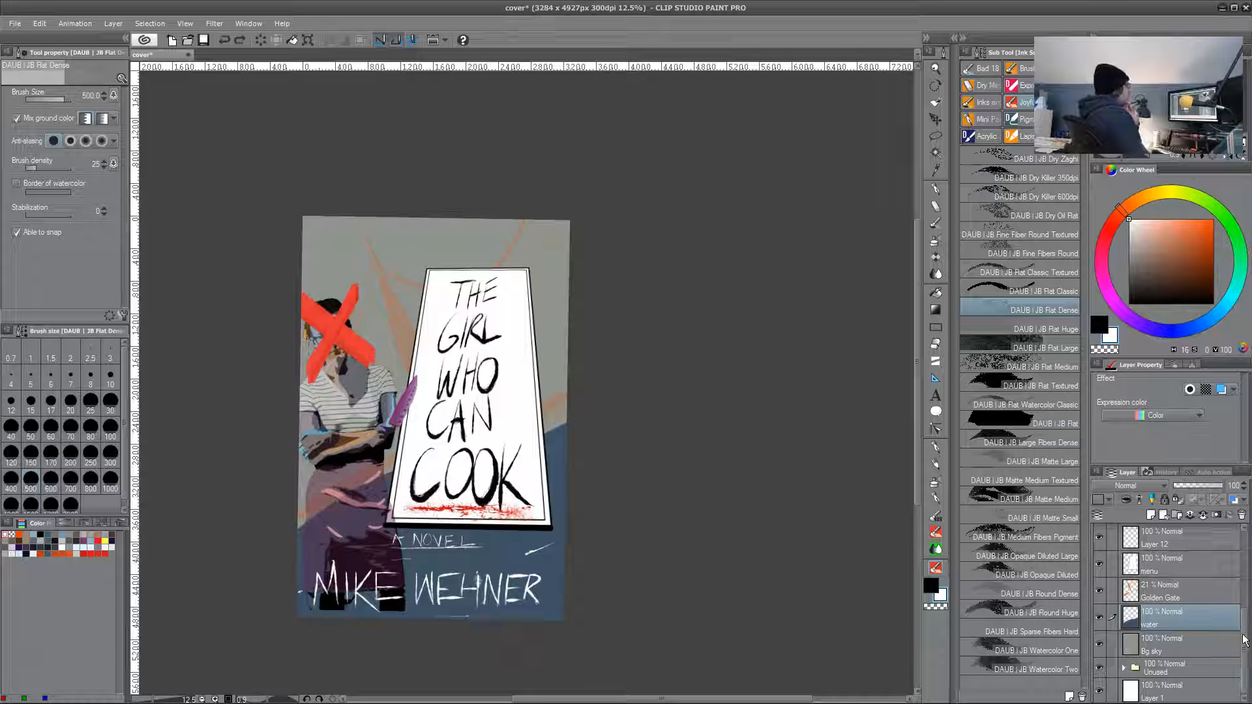
- Try huge white G PEN - Modded strokes at size 700 across the figure and menu board, and undo them
{"action": "scroll", "coordinate": [1213, 538], "scroll_direction": "up", "scroll_amount": 5}
{"action": "left_click", "coordinate": [937, 449]}
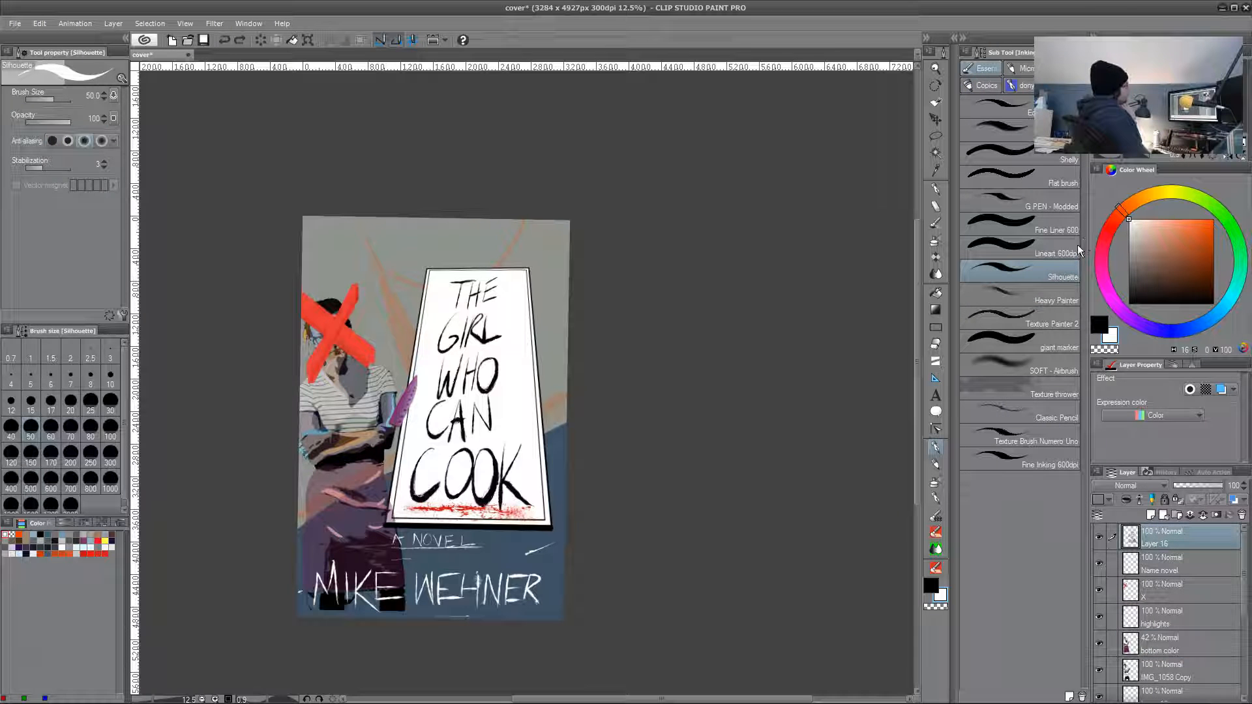
{"action": "left_click", "coordinate": [1047, 202]}
{"action": "key", "text": "bracketright"}
{"action": "key", "text": "bracketright"}
{"action": "key", "text": "bracketright"}
{"action": "key", "text": "bracketright"}
{"action": "key", "text": "bracketright"}
{"action": "key", "text": "bracketright"}
{"action": "key", "text": "bracketright"}
{"action": "key", "text": "bracketright"}
{"action": "key", "text": "bracketright"}
{"action": "key", "text": "bracketright"}
{"action": "key", "text": "bracketright"}
{"action": "key", "text": "bracketright"}
{"action": "key", "text": "bracketright"}
{"action": "key", "text": "bracketright"}
{"action": "key", "text": "bracketright"}
{"action": "key", "text": "bracketright"}
{"action": "key", "text": "bracketright"}
{"action": "key", "text": "bracketright"}
{"action": "left_click_drag", "start_coordinate": [359, 261], "coordinate": [393, 501]}
{"action": "left_click_drag", "start_coordinate": [339, 280], "coordinate": [434, 227]}
{"action": "left_click_drag", "start_coordinate": [365, 378], "coordinate": [418, 336]}
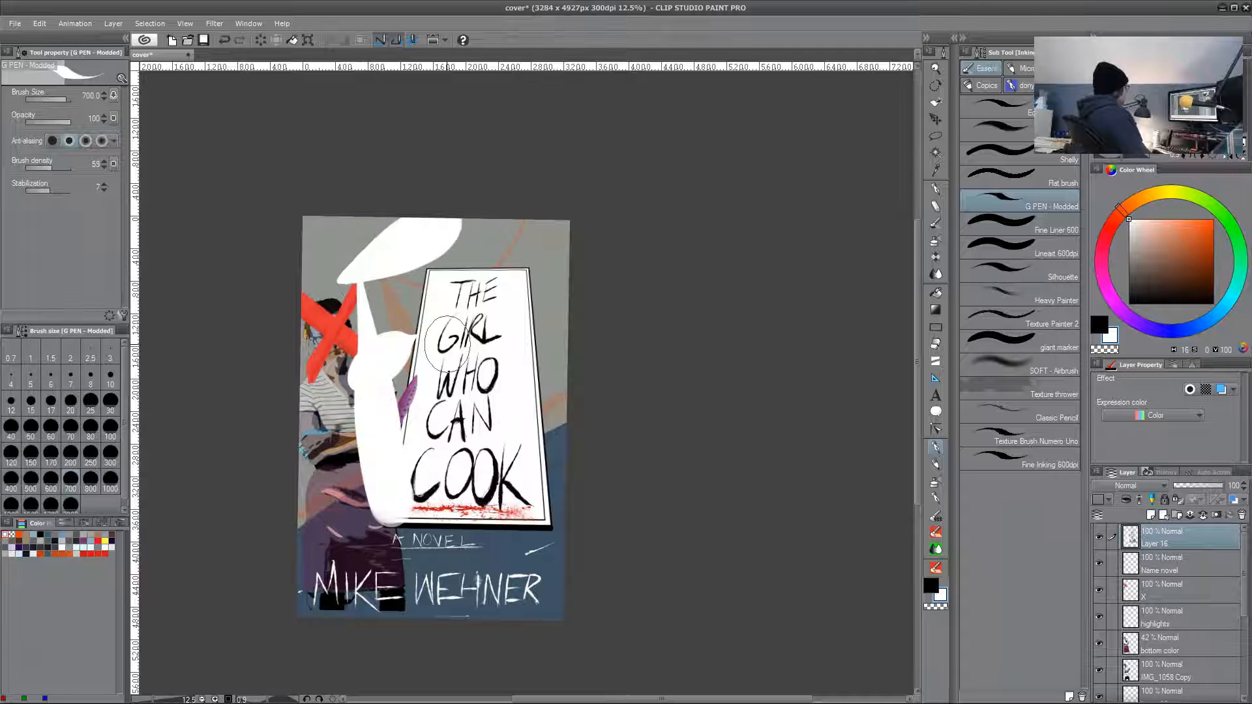
{"action": "key", "text": "ctrl+z"}
{"action": "key", "text": "ctrl+z"}
{"action": "key", "text": "ctrl+z"}
- Try bold black scribbles across the figure and title lettering on the topmost layer, and undo them
{"action": "key", "text": "x"}
{"action": "mouse_move", "coordinate": [333, 345]}
{"action": "left_mouse_down"}
{"action": "mouse_move", "coordinate": [354, 501]}
{"action": "mouse_move", "coordinate": [420, 277]}
{"action": "left_mouse_up"}
{"action": "left_click_drag", "start_coordinate": [343, 421], "coordinate": [391, 373]}
{"action": "left_click_drag", "start_coordinate": [419, 345], "coordinate": [421, 418]}
{"action": "left_click", "coordinate": [407, 328]}
{"action": "left_click_drag", "start_coordinate": [439, 314], "coordinate": [498, 368]}
{"action": "left_click_drag", "start_coordinate": [470, 274], "coordinate": [509, 339]}
{"action": "left_click", "coordinate": [528, 387]}
{"action": "left_click_drag", "start_coordinate": [320, 540], "coordinate": [568, 355]}
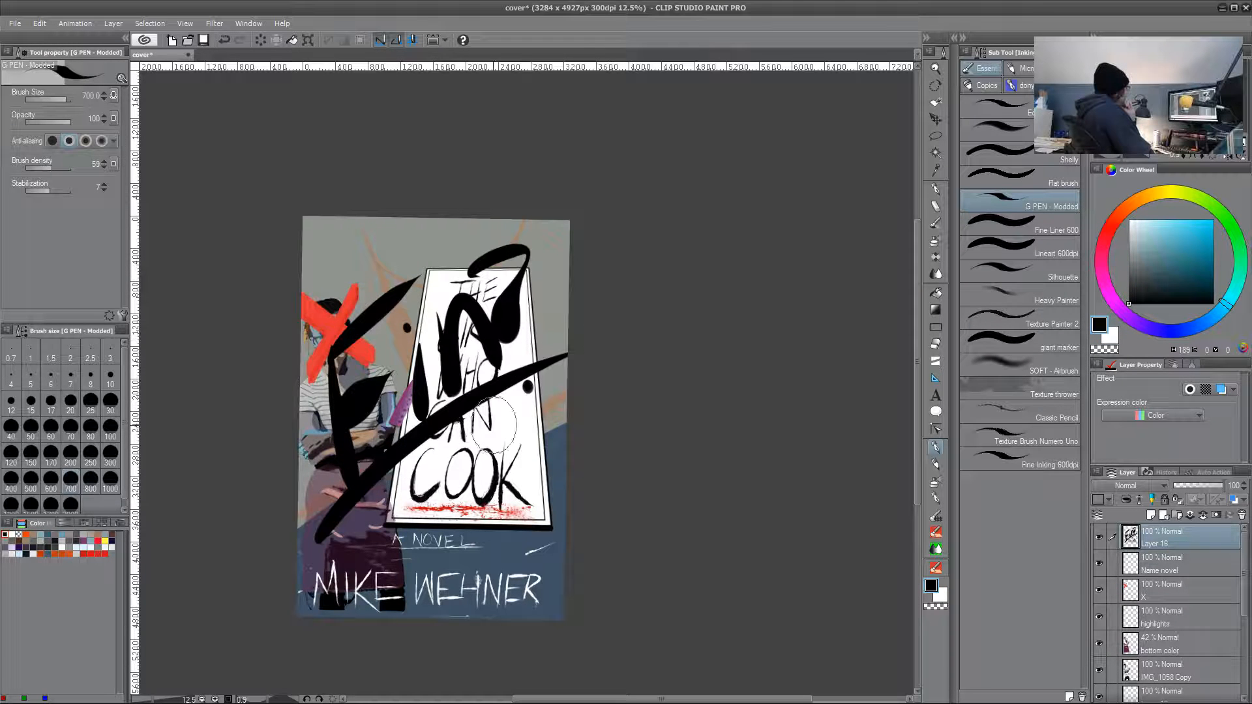
{"action": "key", "text": "ctrl+z"}
{"action": "key", "text": "ctrl+z"}
{"action": "key", "text": "ctrl+z"}
{"action": "key", "text": "ctrl+z"}
{"action": "key", "text": "ctrl+z"}
{"action": "key", "text": "ctrl+z"}
{"action": "key", "text": "ctrl+z"}
{"action": "key", "text": "ctrl+z"}
{"action": "key", "text": "ctrl+z"}
- Add small white marks to the diagonal stroke on the water below the menu board with the Hatcher brush at size 20
{"action": "mouse_move", "coordinate": [432, 544]}
{"action": "left_mouse_down"}
{"action": "mouse_move", "coordinate": [500, 499]}
{"action": "mouse_move", "coordinate": [495, 518]}
{"action": "left_mouse_up"}
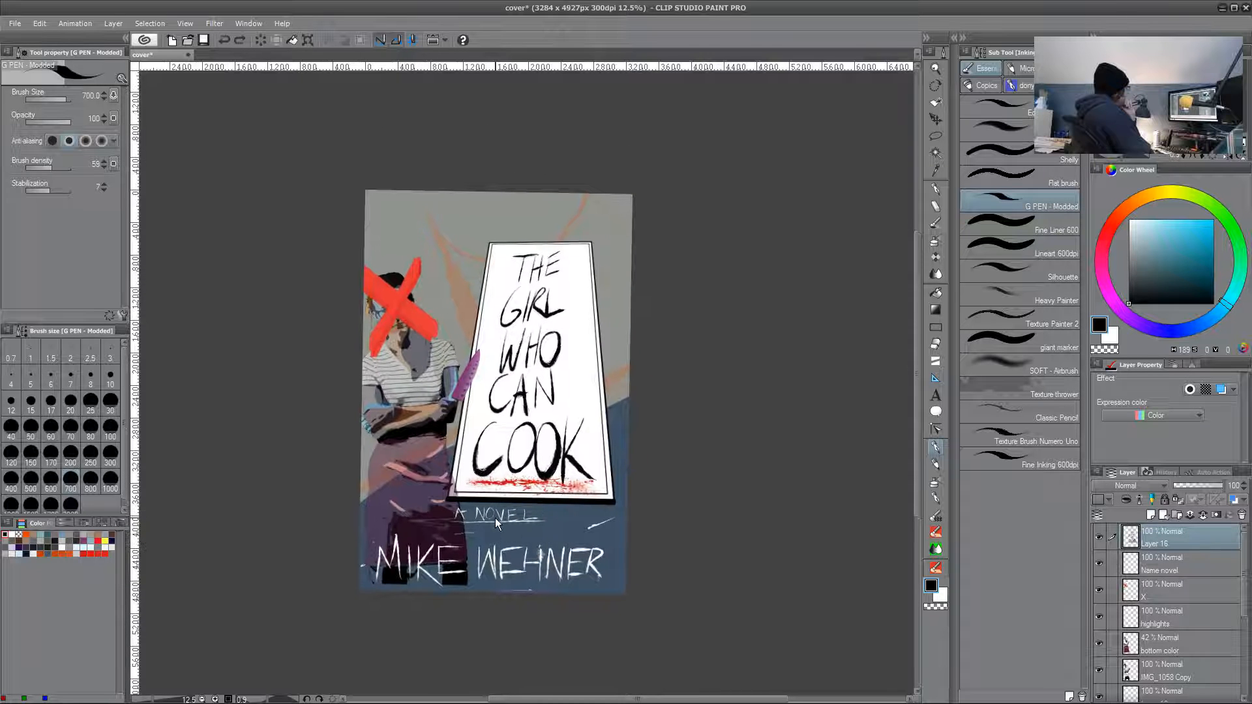
{"action": "scroll", "coordinate": [495, 519], "scroll_direction": "up", "scroll_amount": 2}
{"action": "mouse_move", "coordinate": [648, 490]}
{"action": "left_mouse_down"}
{"action": "mouse_move", "coordinate": [570, 518]}
{"action": "mouse_move", "coordinate": [660, 568]}
{"action": "mouse_move", "coordinate": [663, 544]}
{"action": "left_mouse_up"}
{"action": "left_click", "coordinate": [1112, 336]}
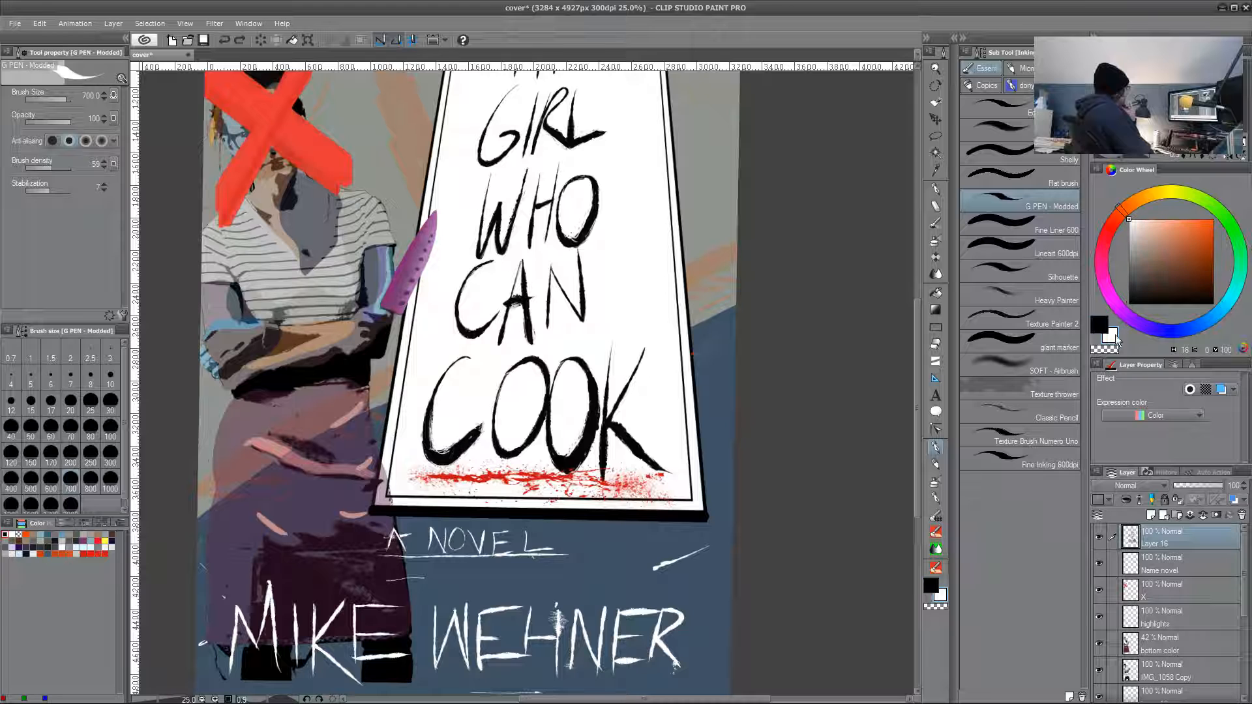
{"action": "left_click", "coordinate": [1012, 129]}
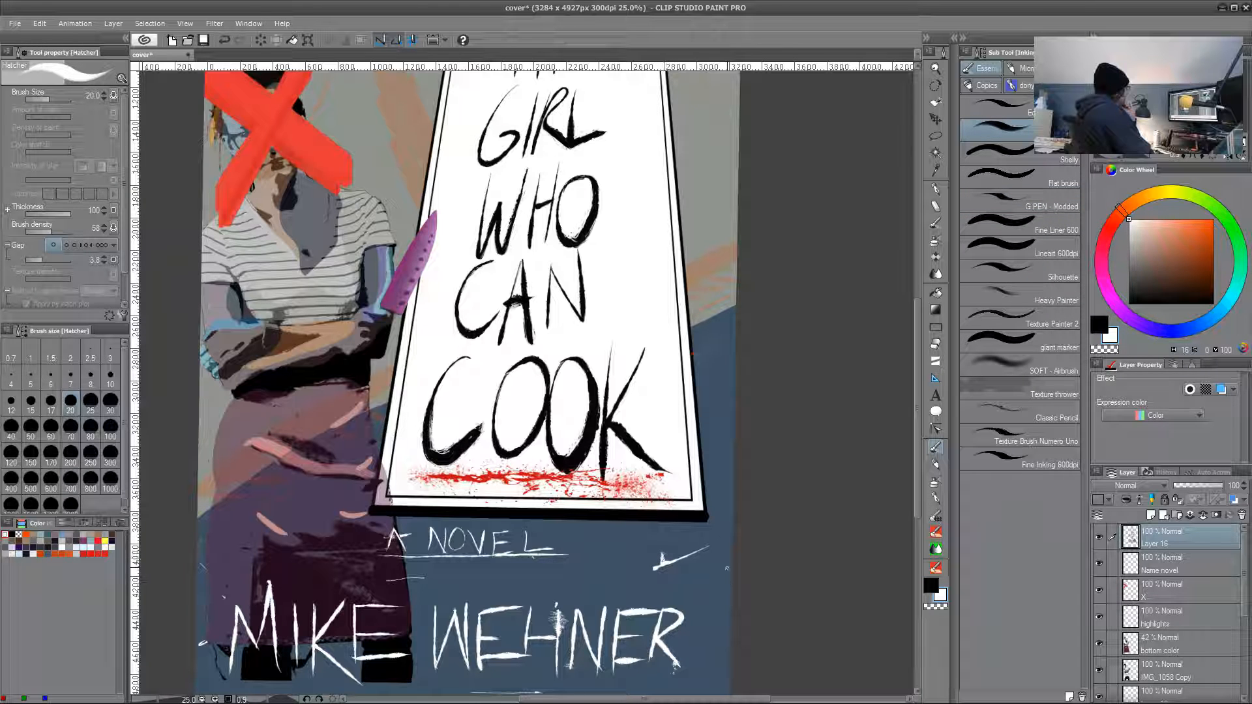
{"action": "left_click_drag", "start_coordinate": [592, 627], "coordinate": [675, 528]}
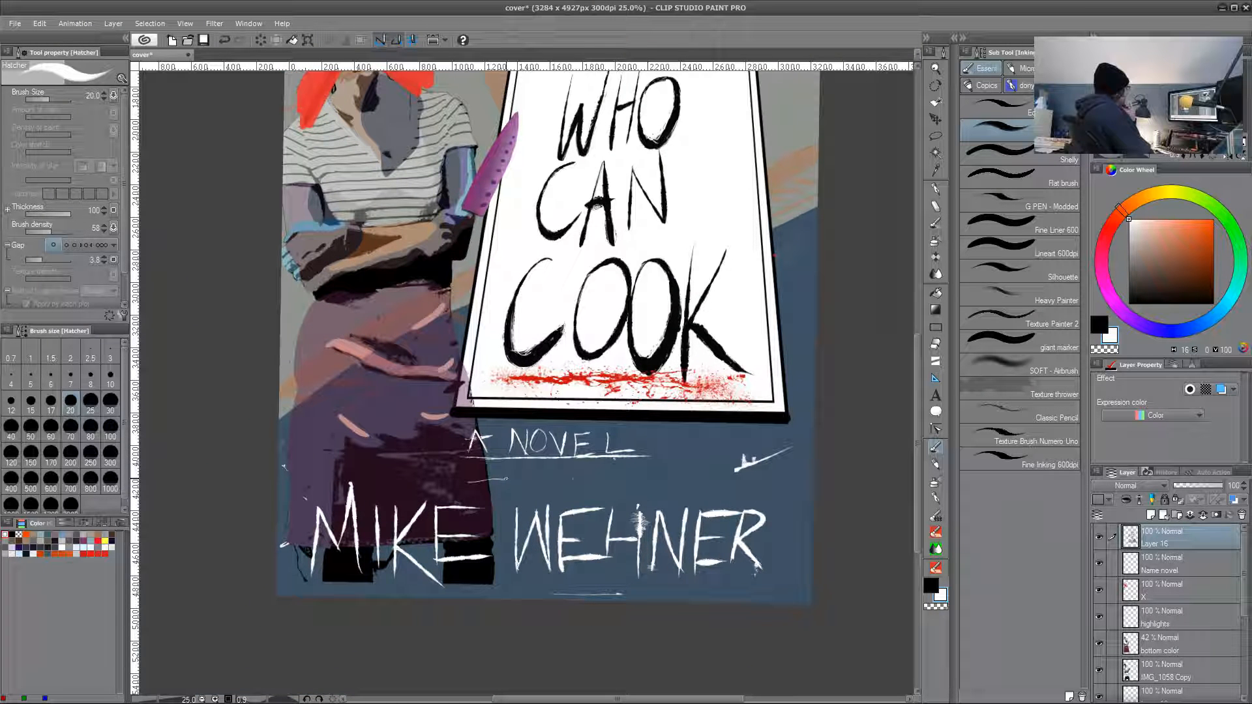
- Try short white Hatcher strokes on the water between the subtitle and author name, and undo them
{"action": "left_click_drag", "start_coordinate": [628, 477], "coordinate": [625, 493]}
{"action": "left_click_drag", "start_coordinate": [638, 478], "coordinate": [637, 481]}
{"action": "mouse_move", "coordinate": [653, 478]}
{"action": "left_mouse_down"}
{"action": "mouse_move", "coordinate": [689, 473]}
{"action": "mouse_move", "coordinate": [639, 488]}
{"action": "left_mouse_up"}
{"action": "key", "text": "ctrl+z"}
{"action": "key", "text": "ctrl+z"}
{"action": "key", "text": "ctrl+z"}
{"action": "key", "text": "ctrl+z"}
{"action": "key", "text": "ctrl+z"}
{"action": "key", "text": "ctrl+z"}
{"action": "key", "text": "ctrl+z"}
{"action": "left_click_drag", "start_coordinate": [633, 484], "coordinate": [642, 480]}
{"action": "left_click_drag", "start_coordinate": [648, 477], "coordinate": [650, 487]}
{"action": "left_click_drag", "start_coordinate": [656, 476], "coordinate": [657, 486]}
{"action": "key", "text": "ctrl+z"}
{"action": "key", "text": "ctrl+z"}
{"action": "key", "text": "ctrl+z"}
{"action": "key", "text": "ctrl+z"}
{"action": "key", "text": "ctrl+z"}
{"action": "key", "text": "ctrl+z"}
{"action": "key", "text": "ctrl+z"}
{"action": "key", "text": "ctrl+z"}
- Try lowering the Golden Gate layer's opacity to about 16%
{"action": "mouse_move", "coordinate": [687, 349]}
{"action": "left_mouse_down"}
{"action": "mouse_move", "coordinate": [679, 511]}
{"action": "mouse_move", "coordinate": [699, 674]}
{"action": "left_mouse_up"}
{"action": "left_click_drag", "start_coordinate": [666, 540], "coordinate": [722, 457]}
{"action": "left_click_drag", "start_coordinate": [1243, 602], "coordinate": [1244, 668]}
{"action": "left_click", "coordinate": [1174, 614]}
{"action": "mouse_move", "coordinate": [1200, 483]}
{"action": "left_mouse_down"}
{"action": "mouse_move", "coordinate": [1223, 481]}
{"action": "mouse_move", "coordinate": [1187, 494]}
{"action": "left_mouse_up"}
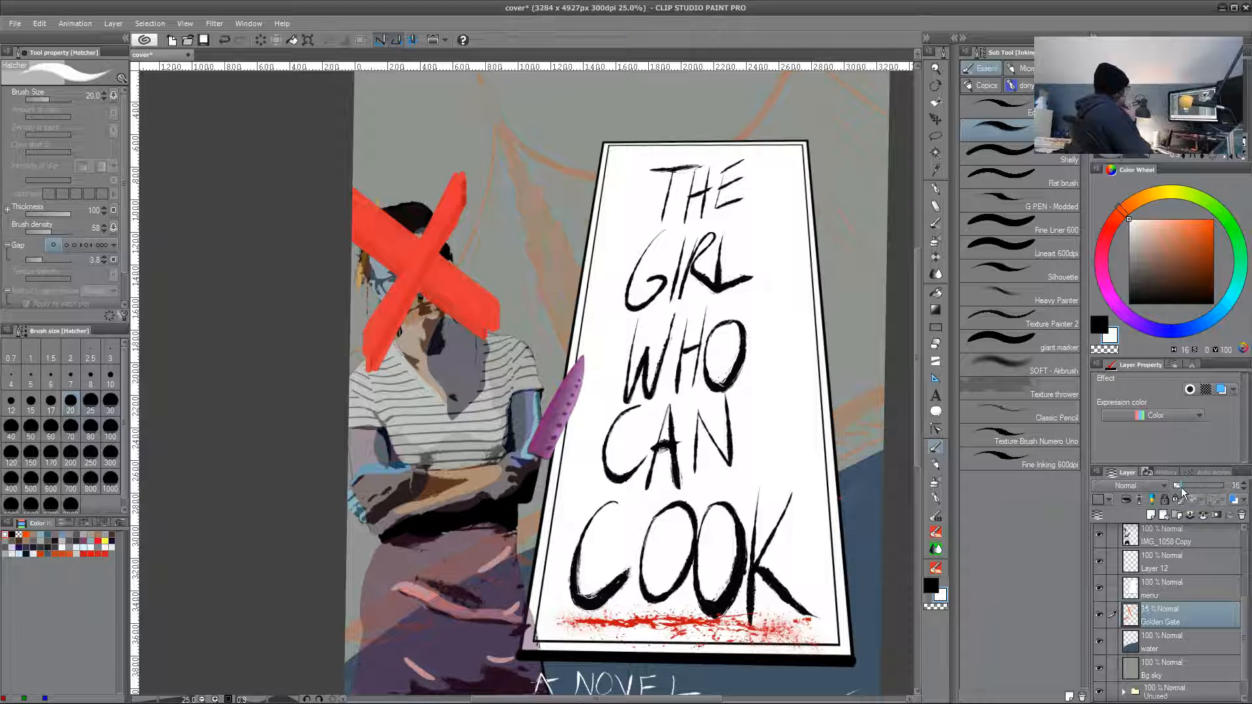
- Examine the whole cover at several thumbnail sizes to judge its readability and the bridge background
{"action": "key", "text": "ctrl+minus"}
{"action": "key", "text": "ctrl+minus"}
{"action": "key", "text": "ctrl+plus"}
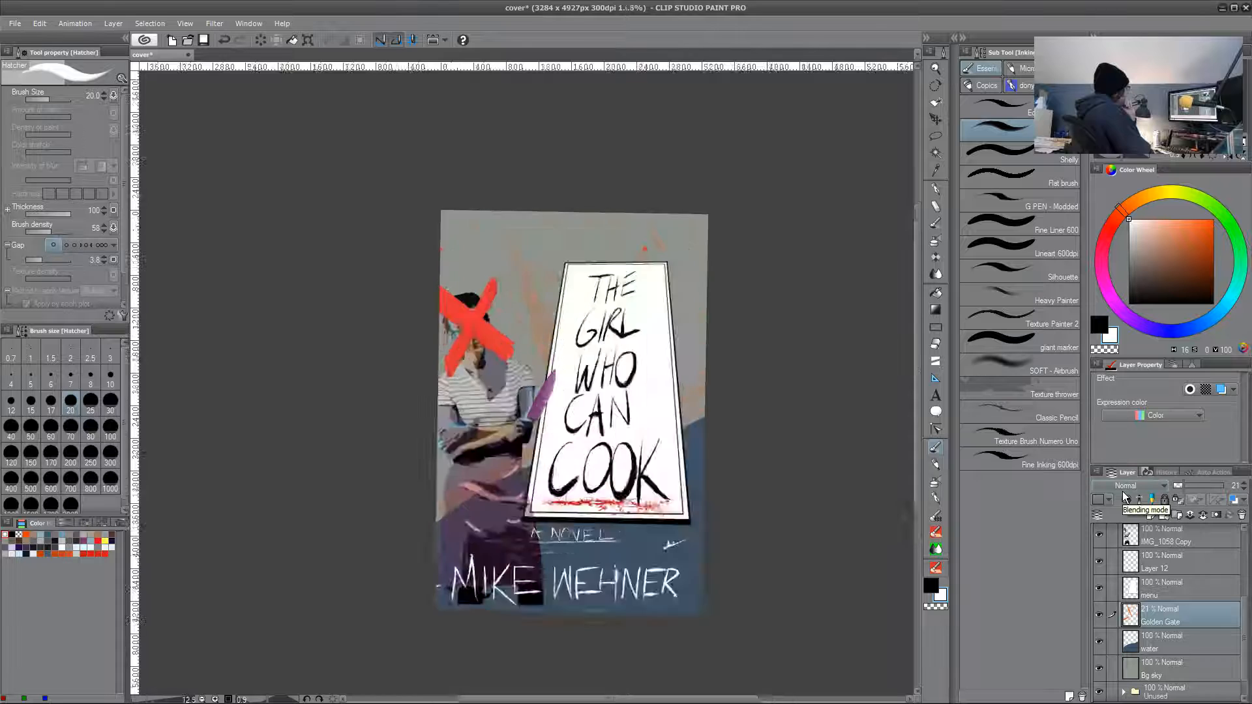
{"action": "key", "text": "ctrl+minus"}
{"action": "key", "text": "ctrl+minus"}
{"action": "key", "text": "ctrl+minus"}
{"action": "key", "text": "ctrl+plus"}
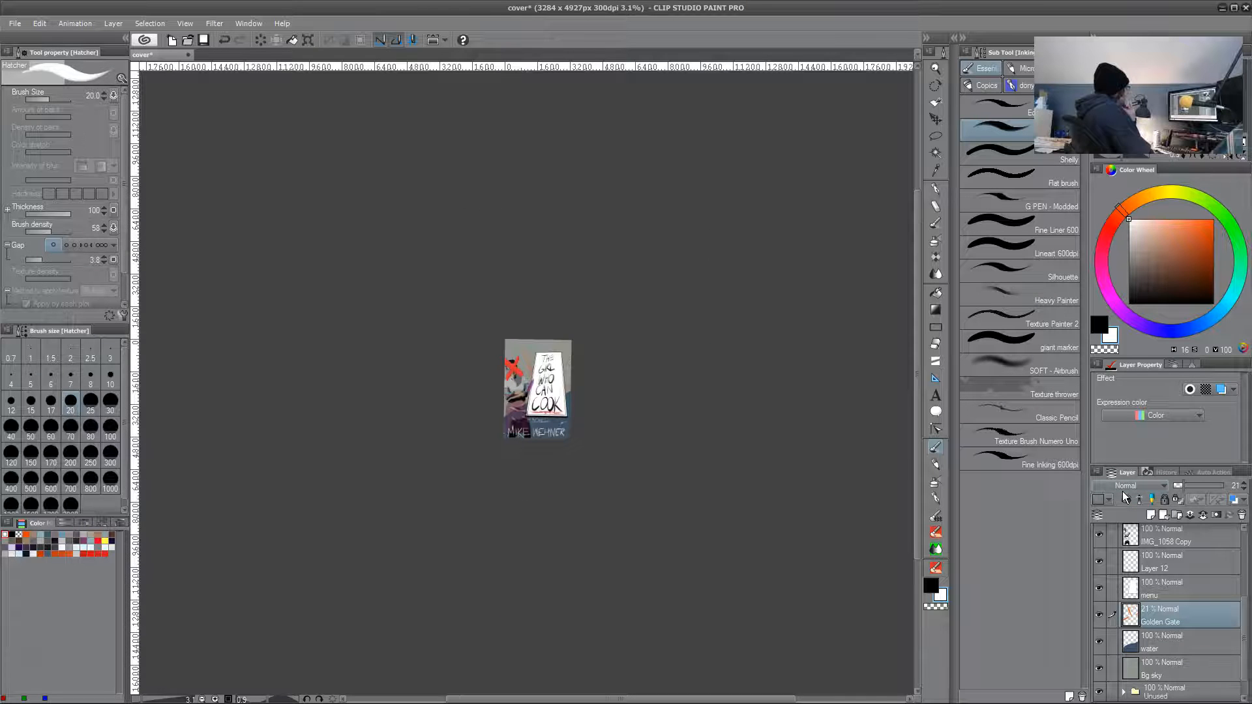
{"action": "key", "text": "ctrl+plus"}
{"action": "key", "text": "ctrl+plus"}
{"action": "key", "text": "ctrl+minus"}
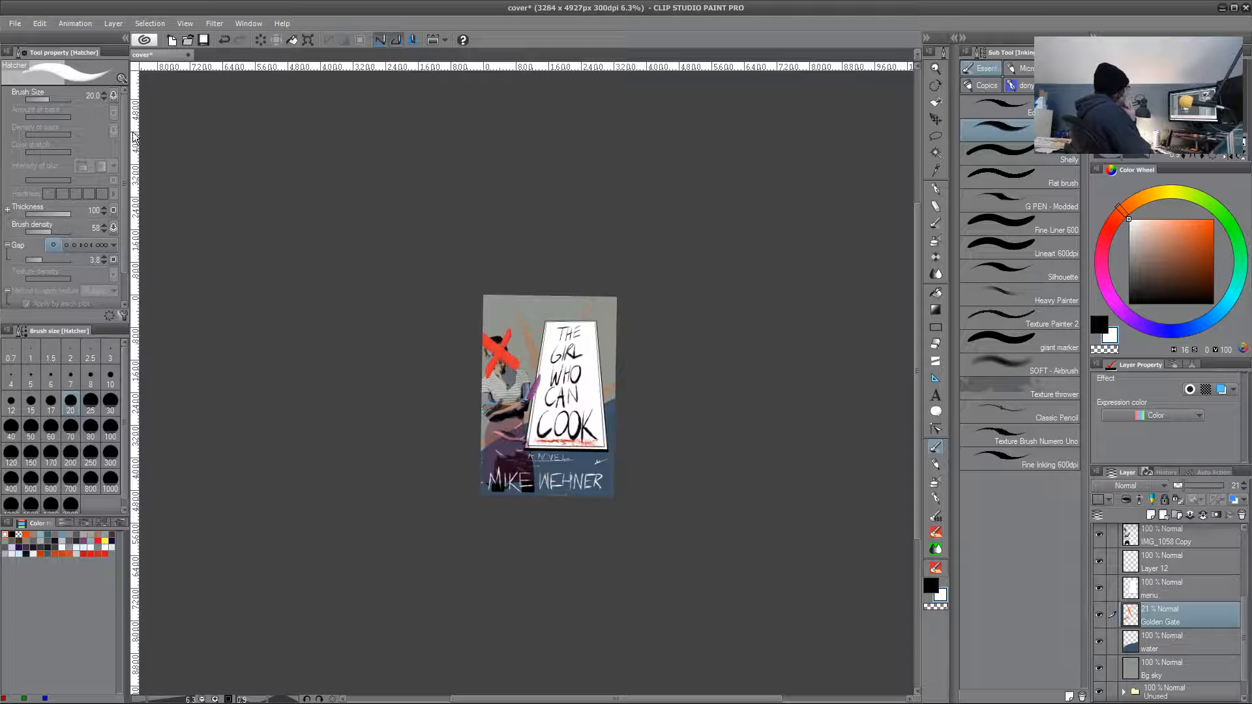
- Save the cover file
{"action": "left_click", "coordinate": [14, 24]}
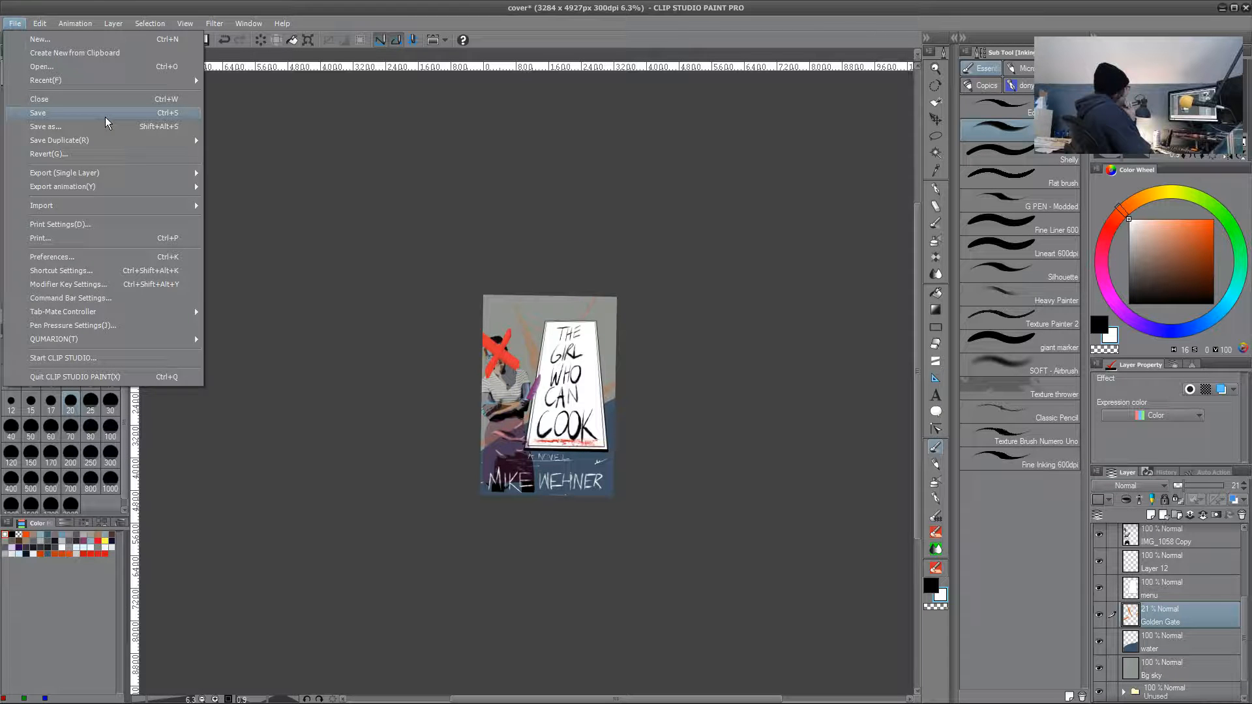